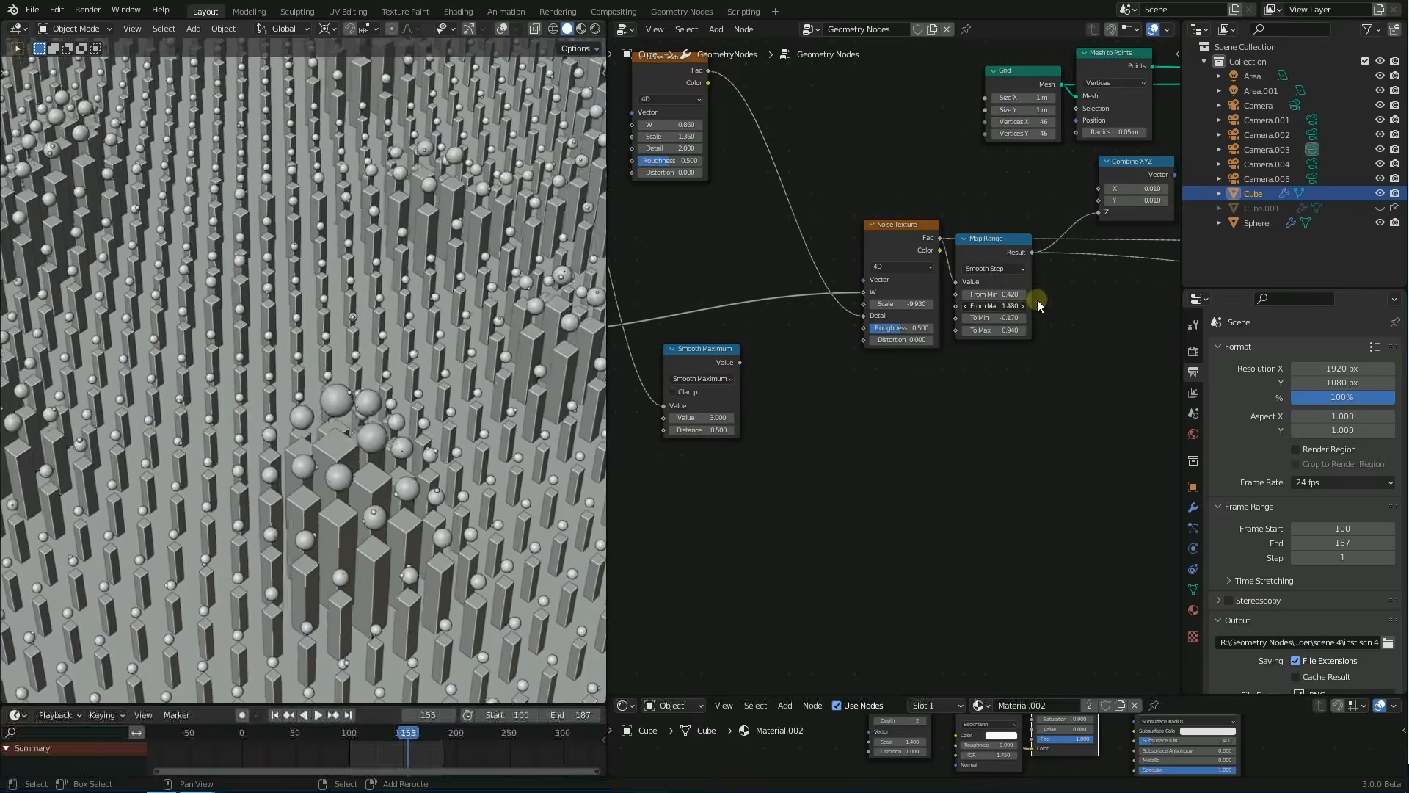
Lower Map Range From Min to 0.420, change the second Noise Texture's scale, and inspect the pillars and spheres
middle_click_drag(967, 337, 1038, 370)
scroll(377, 354, "down", 3)
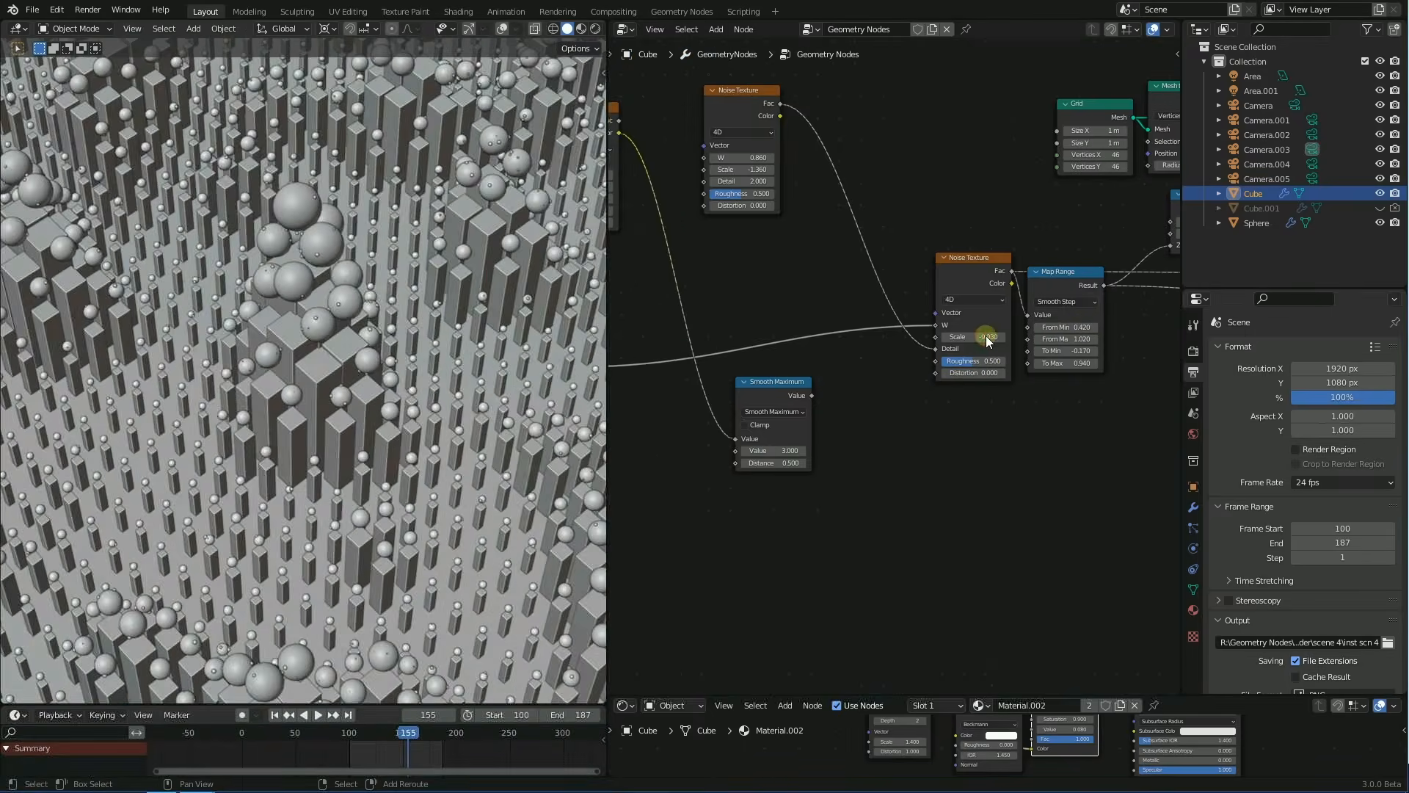
left_click_drag(985, 337, 382, 381)
middle_click_drag(383, 381, 488, 385)
scroll(358, 394, "up", 3)
scroll(488, 385, "down", 1)
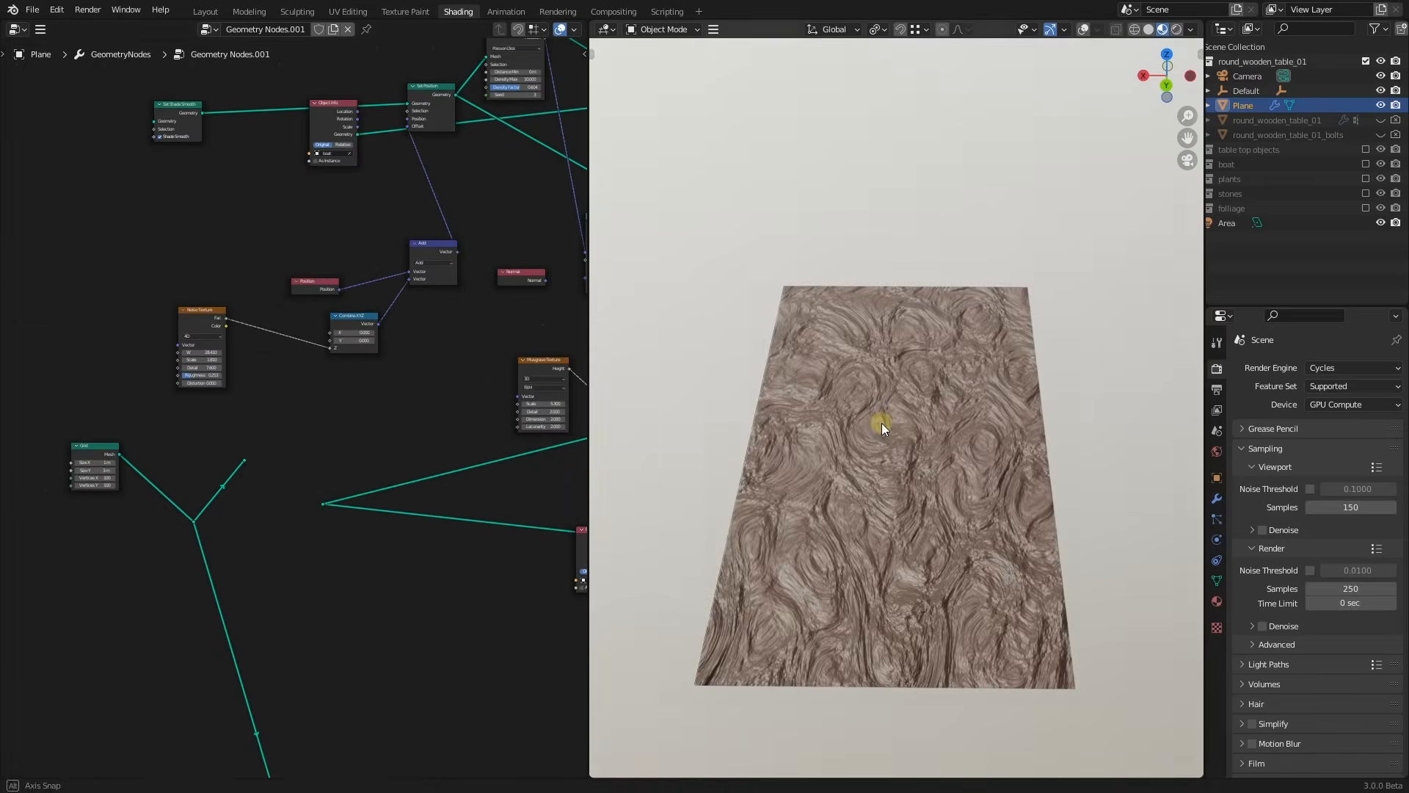
Cut the long link feeding the plane and reconnect the geometry to Set Shade Smooth
scroll(152, 361, "down", 1)
right_click_drag(157, 519, 258, 487, "ctrl")
middle_click_drag(195, 276, 240, 452)
scroll(240, 452, "up", 3)
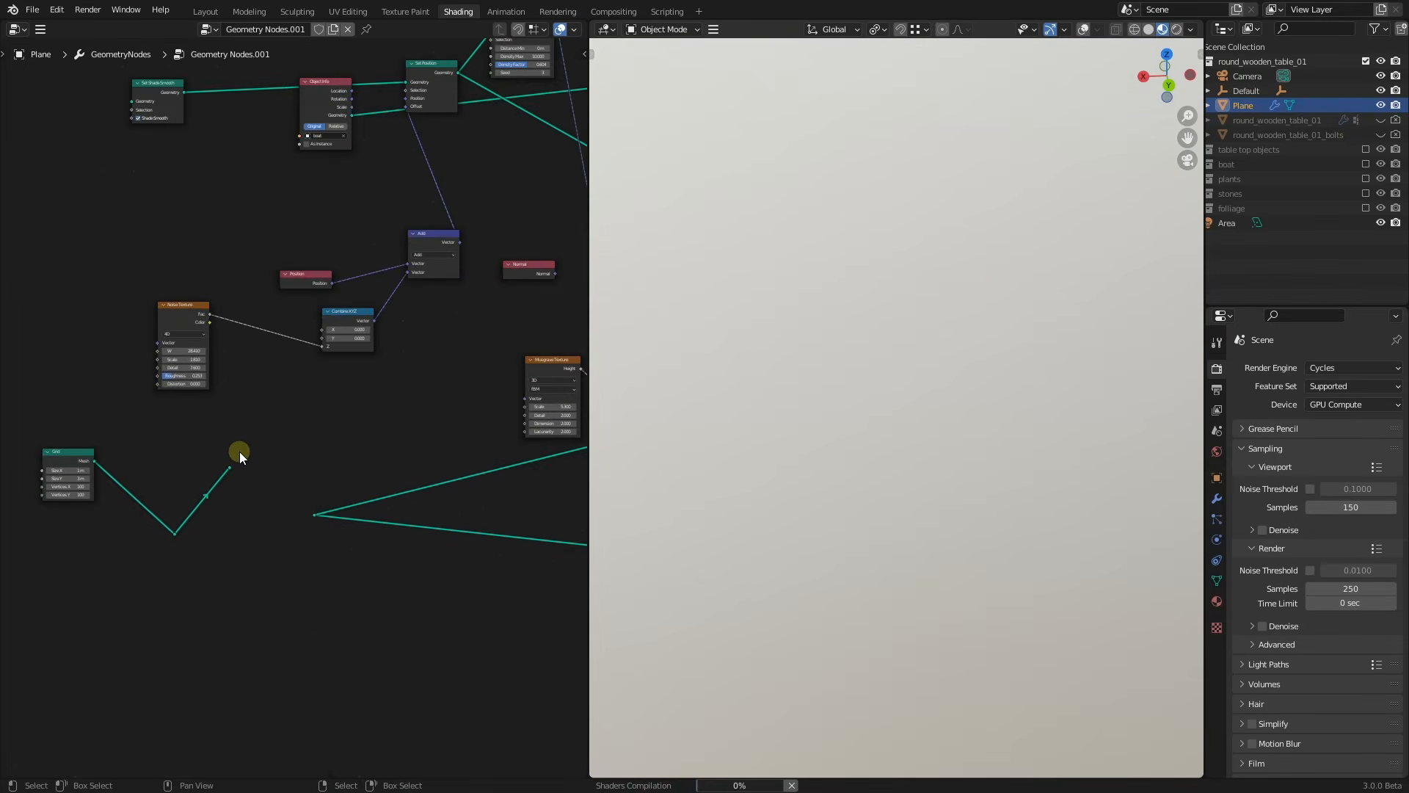
left_click_drag(233, 469, 231, 467)
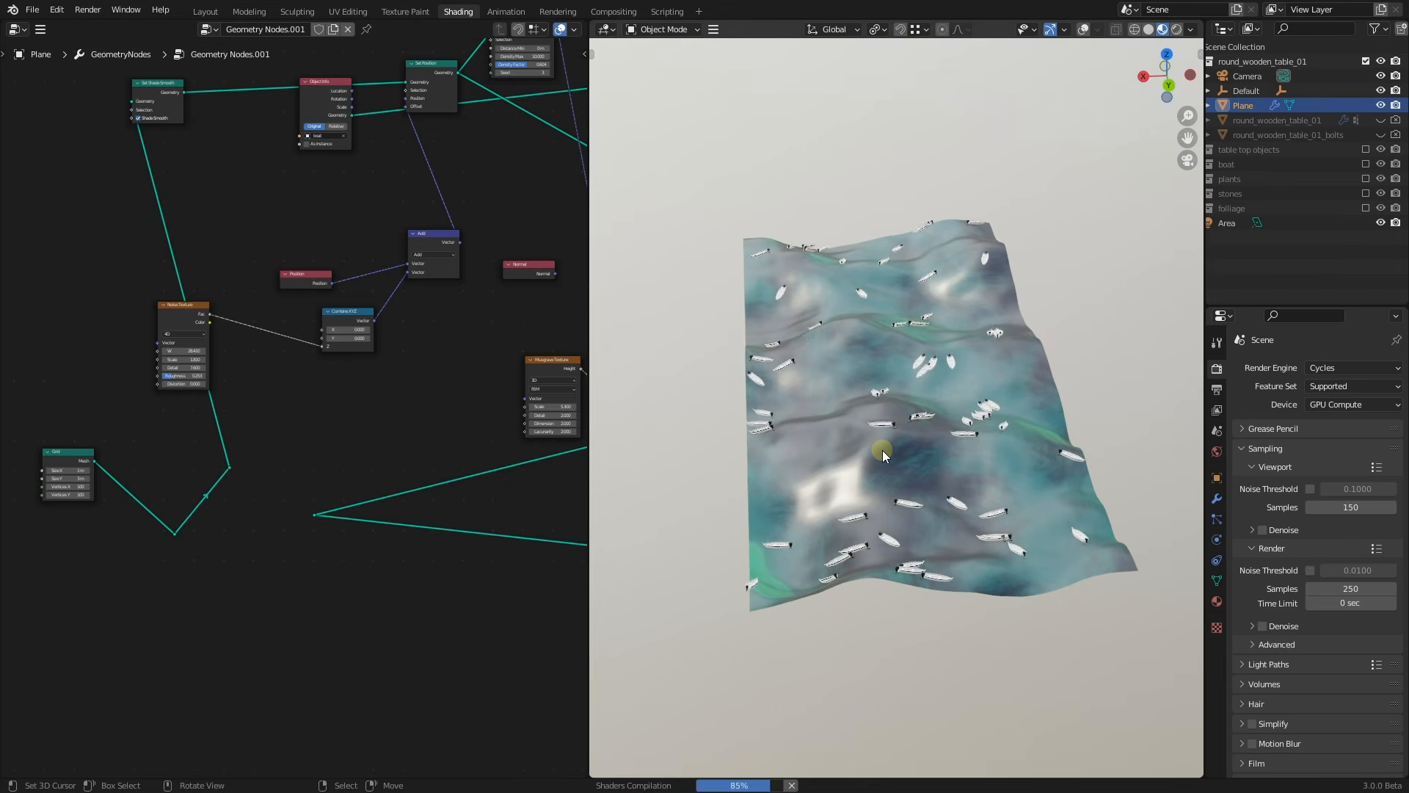
scroll(885, 449, "up", 5)
Switch to solid shading, raise the Noise Texture W and orbit around the boat-covered terrain
key("z")
scroll(975, 375, "up", 3)
middle_click_drag(974, 376, 936, 372)
scroll(171, 239, "up", 1)
left_click_drag(188, 359, 222, 359)
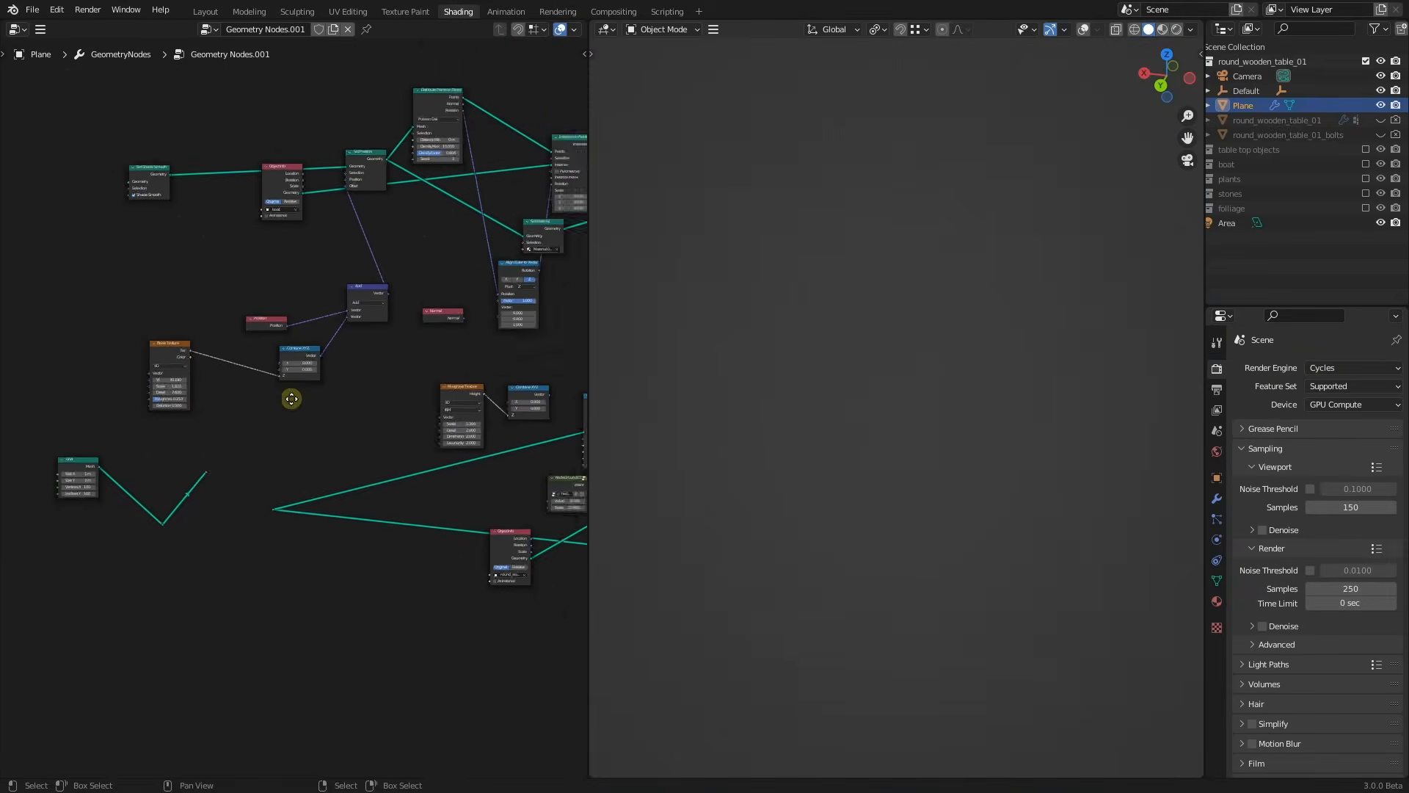
middle_click_drag(293, 401, 215, 438)
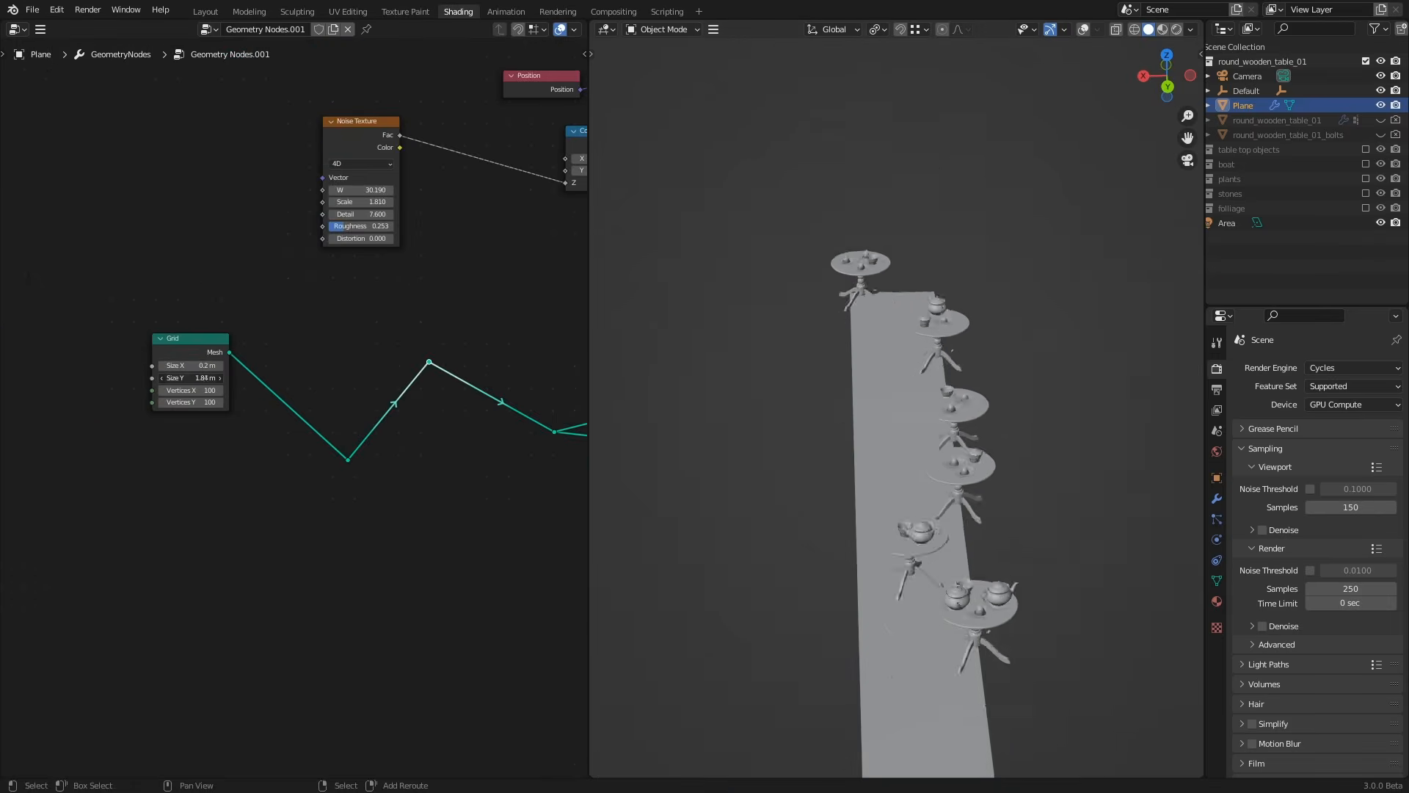
Lower the grid's Size Y and vary NodeGroup.001's Value and Scale settings
left_click_drag(192, 377, 165, 377)
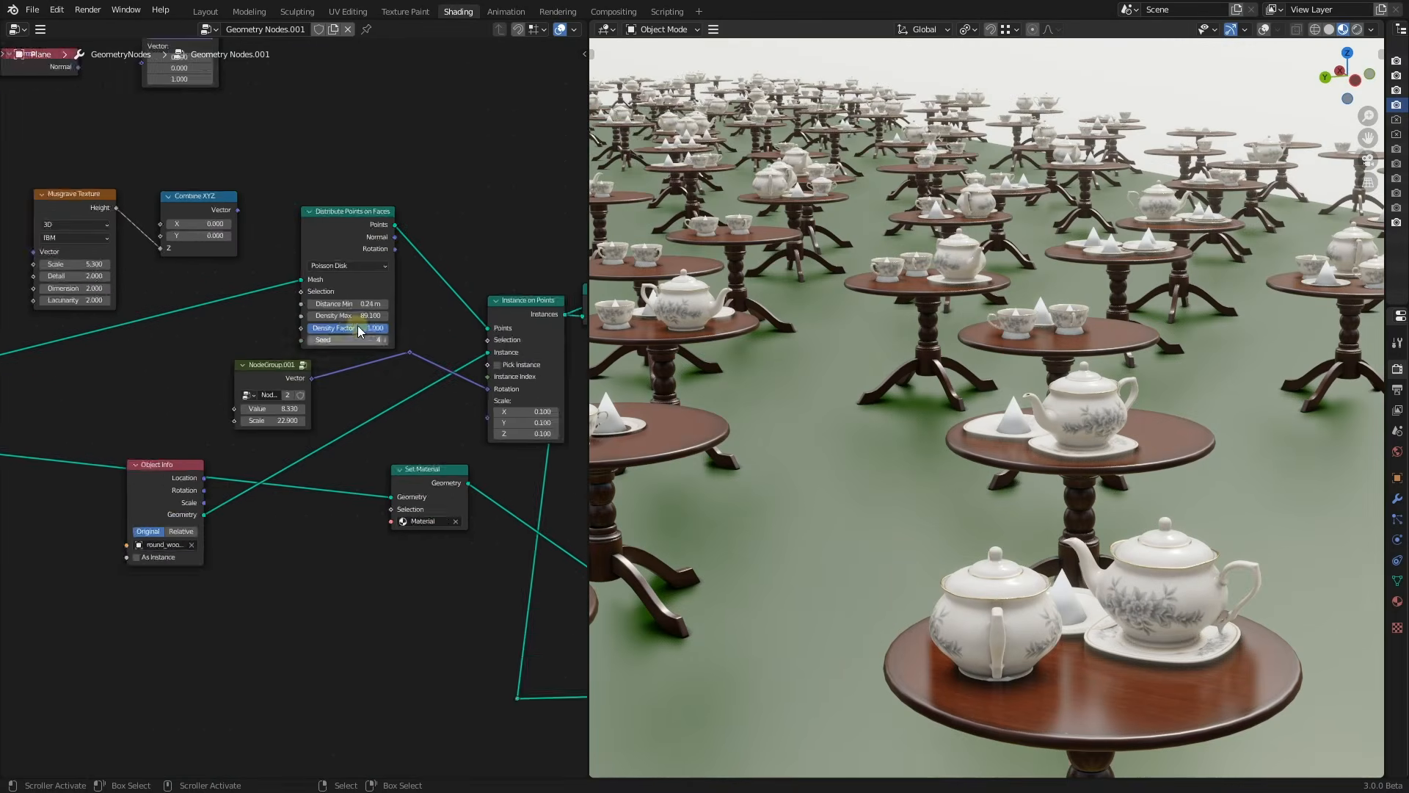
left_click_drag(256, 453, 285, 467)
left_click_drag(285, 467, 273, 467)
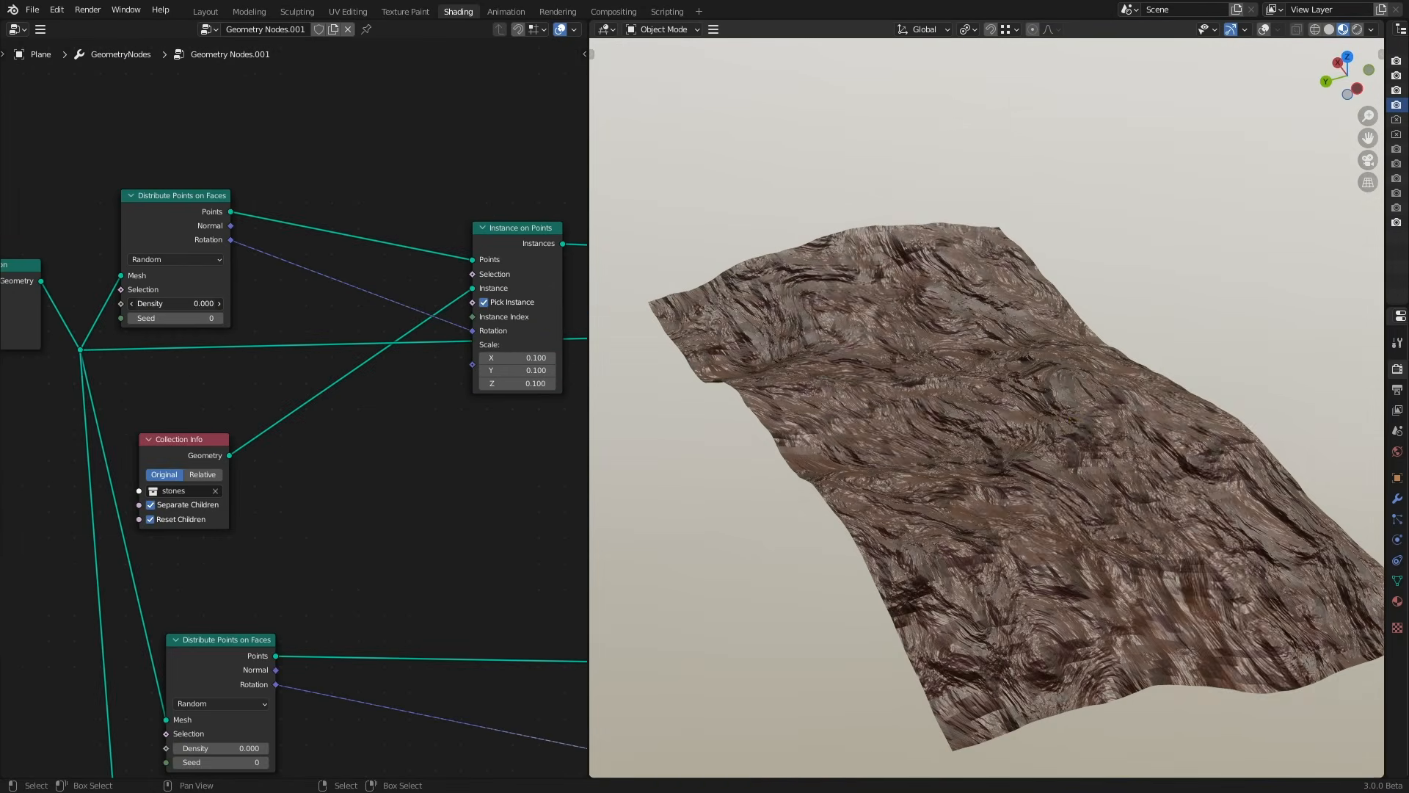
Raise Distribute Points on Faces Density so rocks and potted plants fill the terrain
left_click_drag(176, 304, 212, 303)
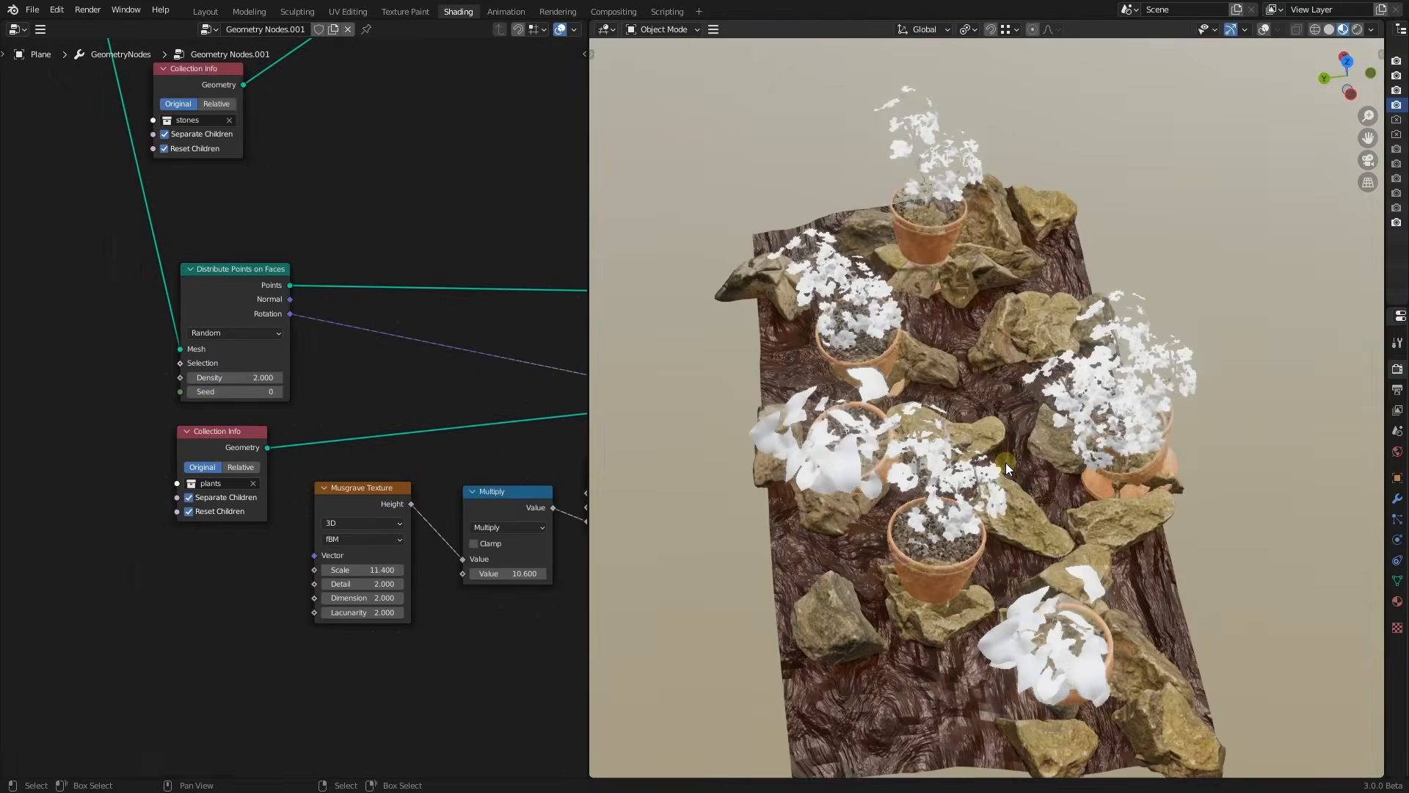
mouse_move(1005, 463)
middle_mouse_down()
mouse_move(972, 437)
mouse_move(1001, 440)
middle_mouse_up()
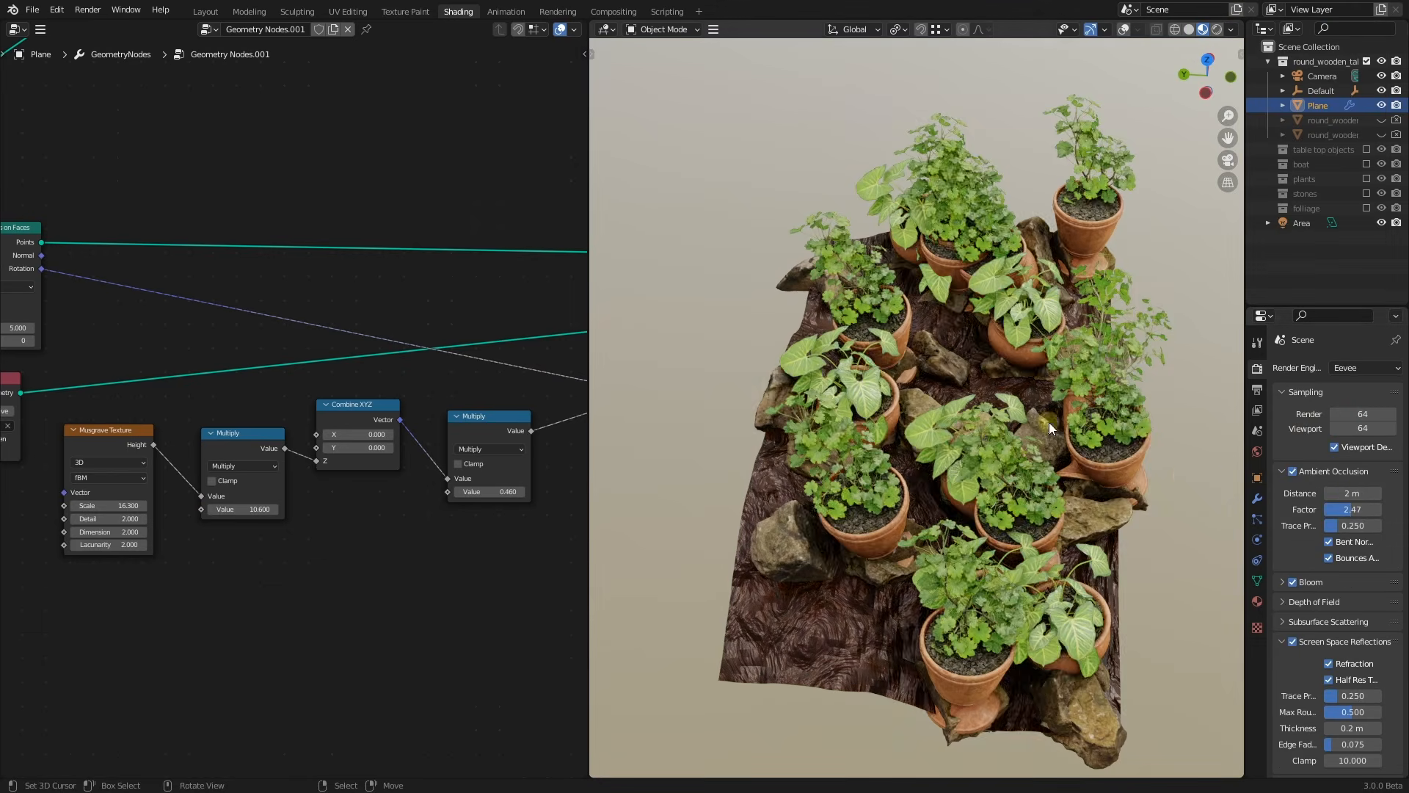
left_click(1231, 29)
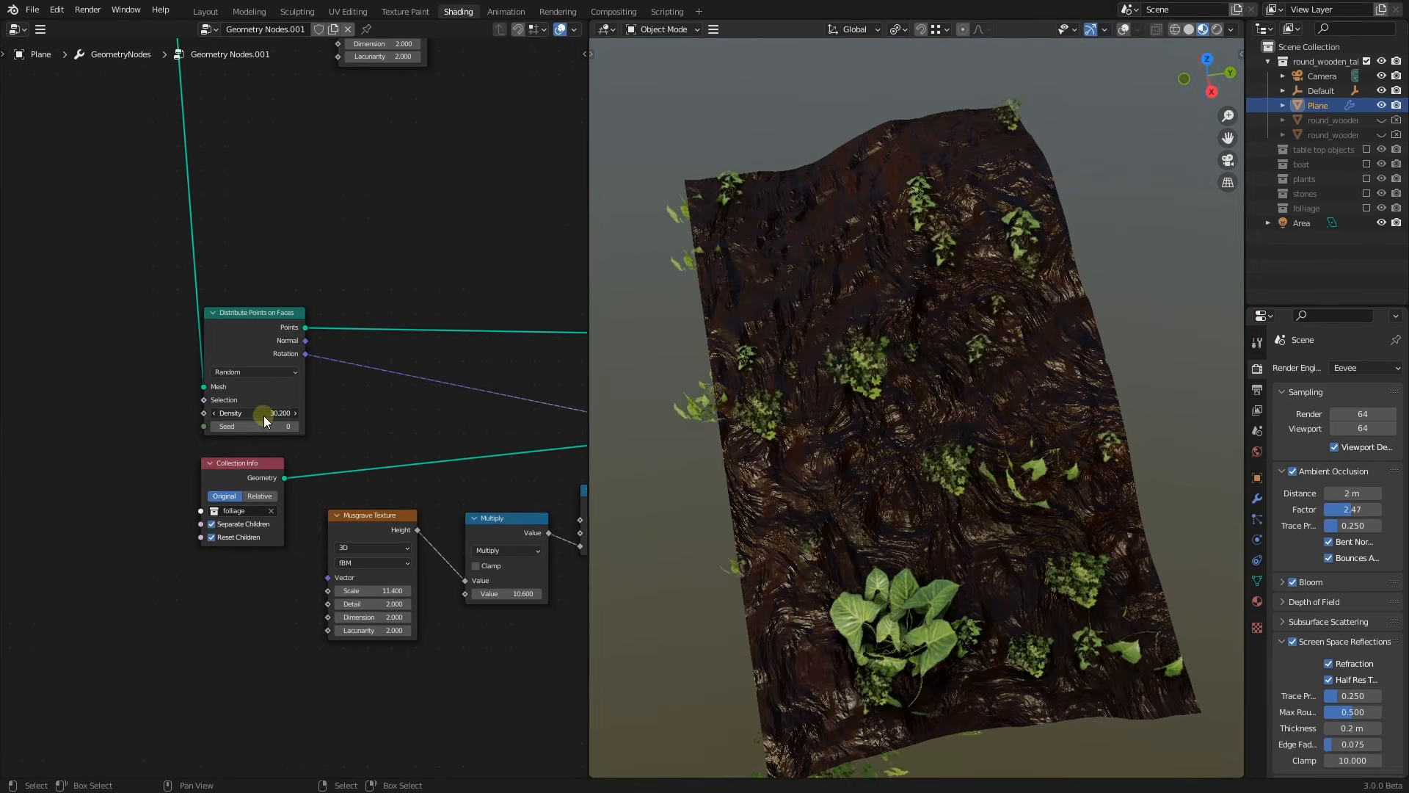
left_click_drag(267, 408, 299, 406)
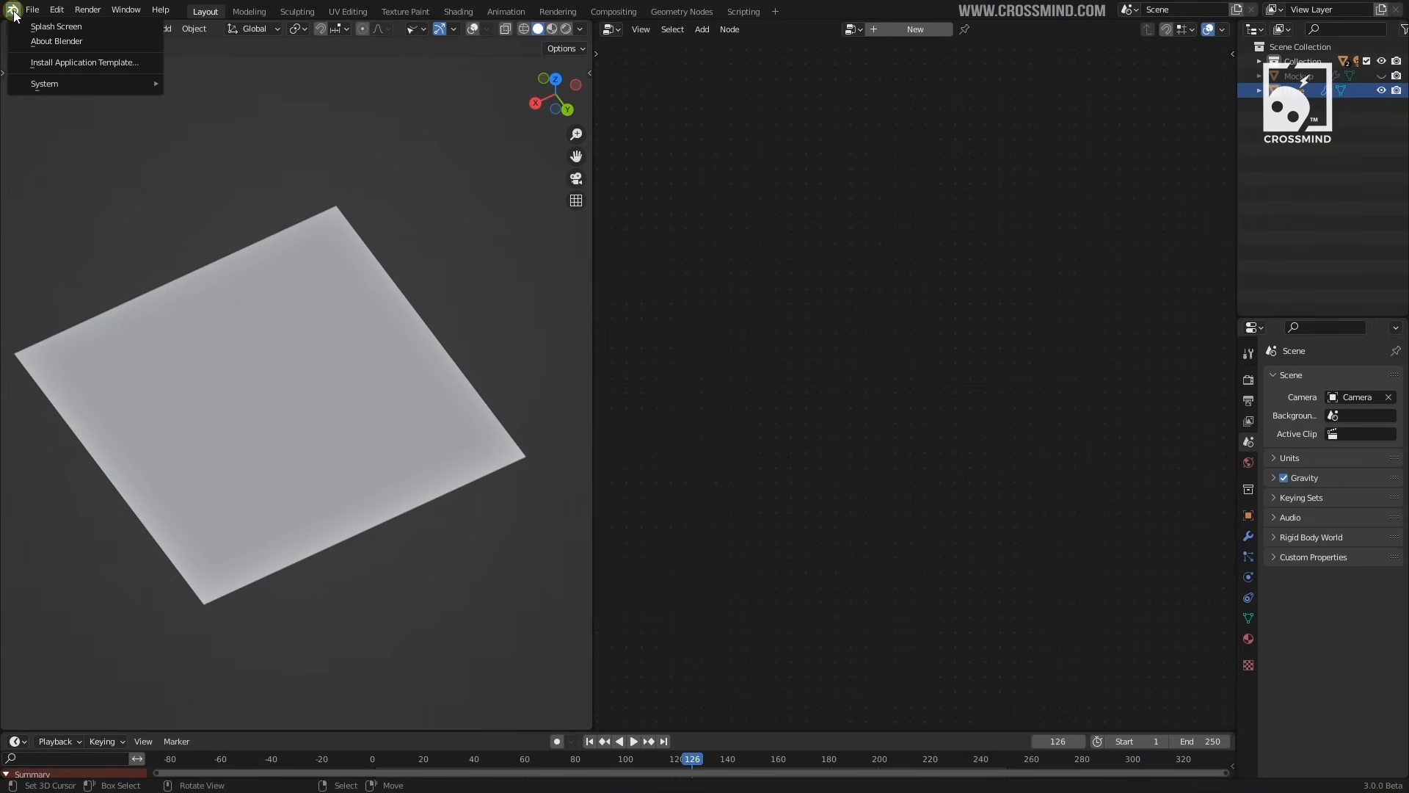
Show and close the splash screen, then select the plane and set its viewport shading to wireframe
left_click(34, 29)
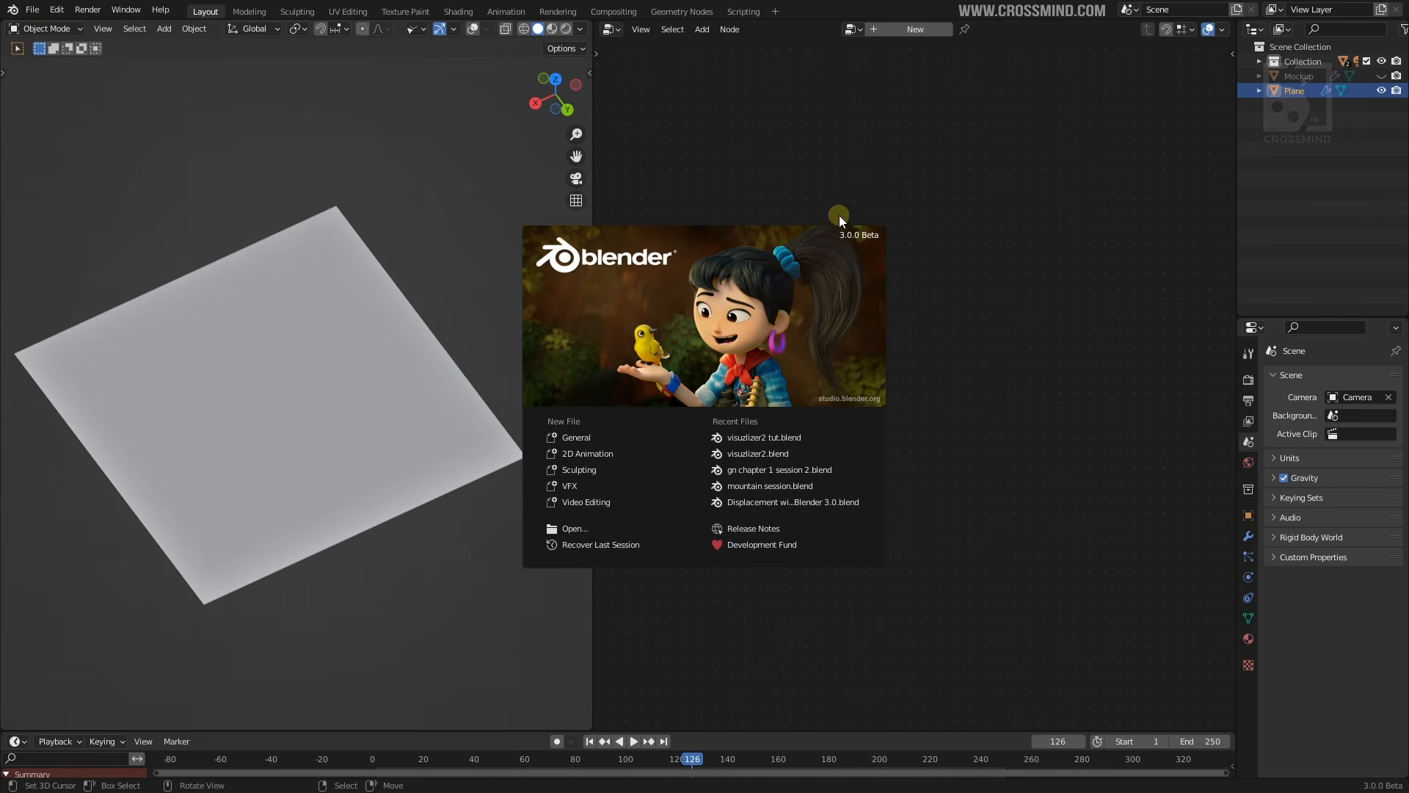
left_click(896, 276)
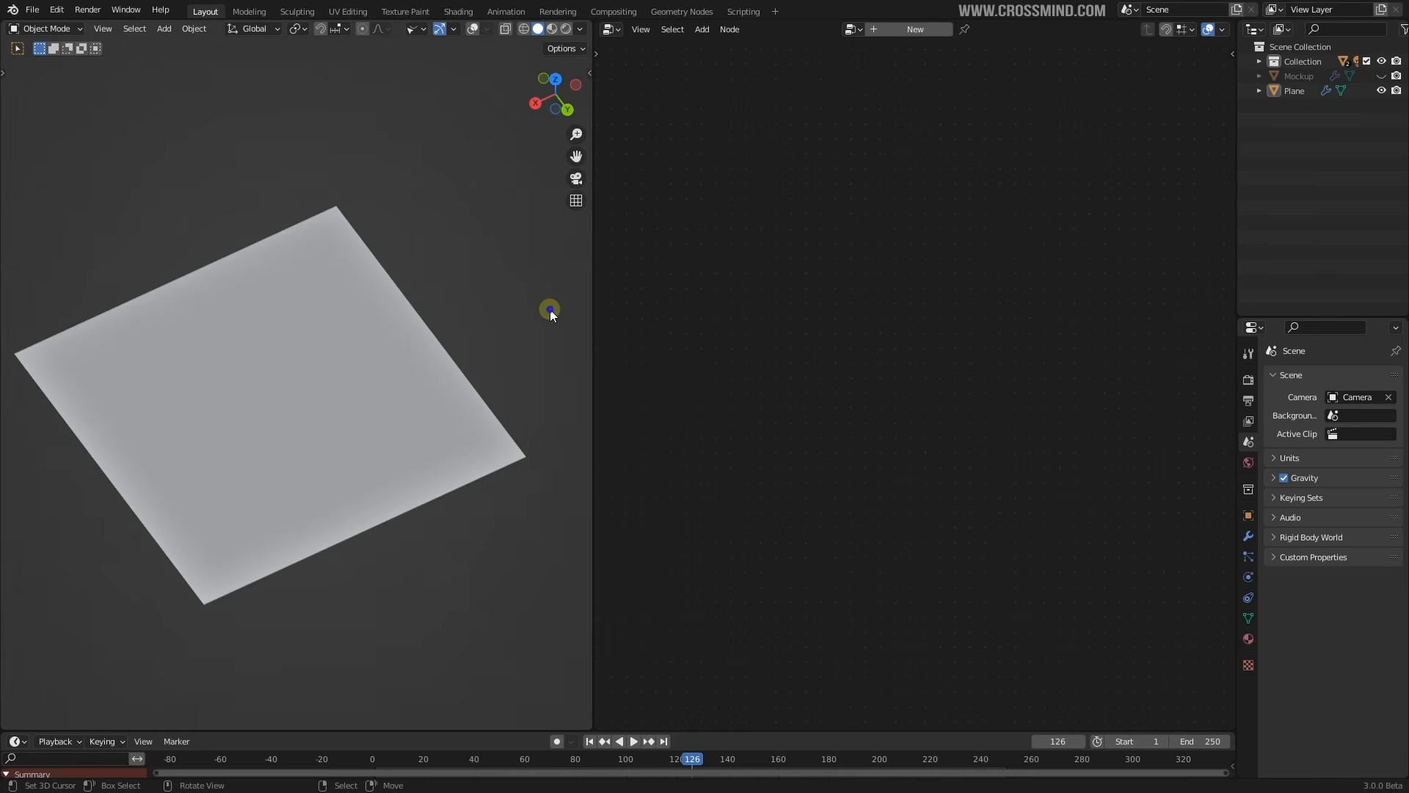
left_click(280, 382)
key("z")
left_click(94, 390)
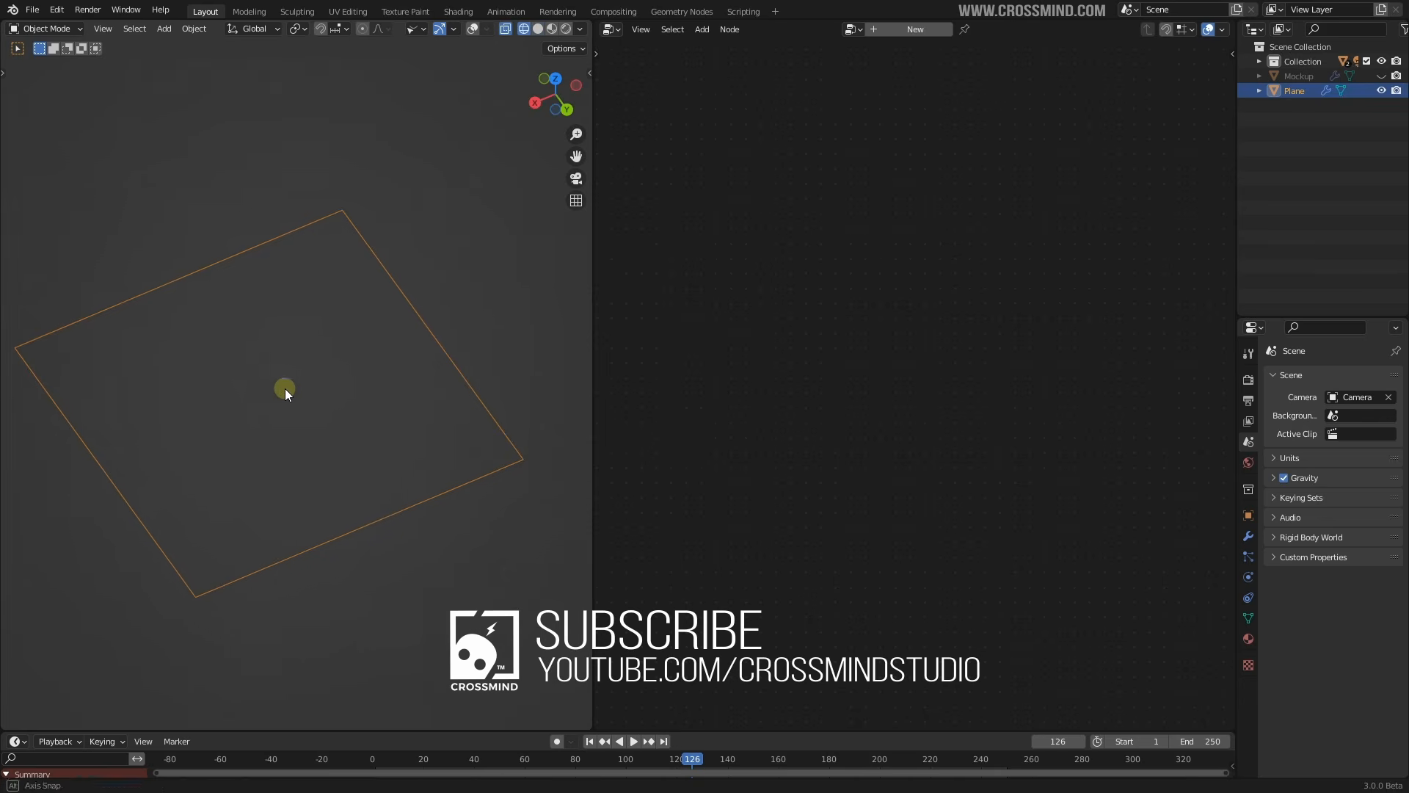
left_click(328, 284)
Create a new geometry node tree, give it a fake user and rename it 'Cube Mograph'
left_click(916, 29)
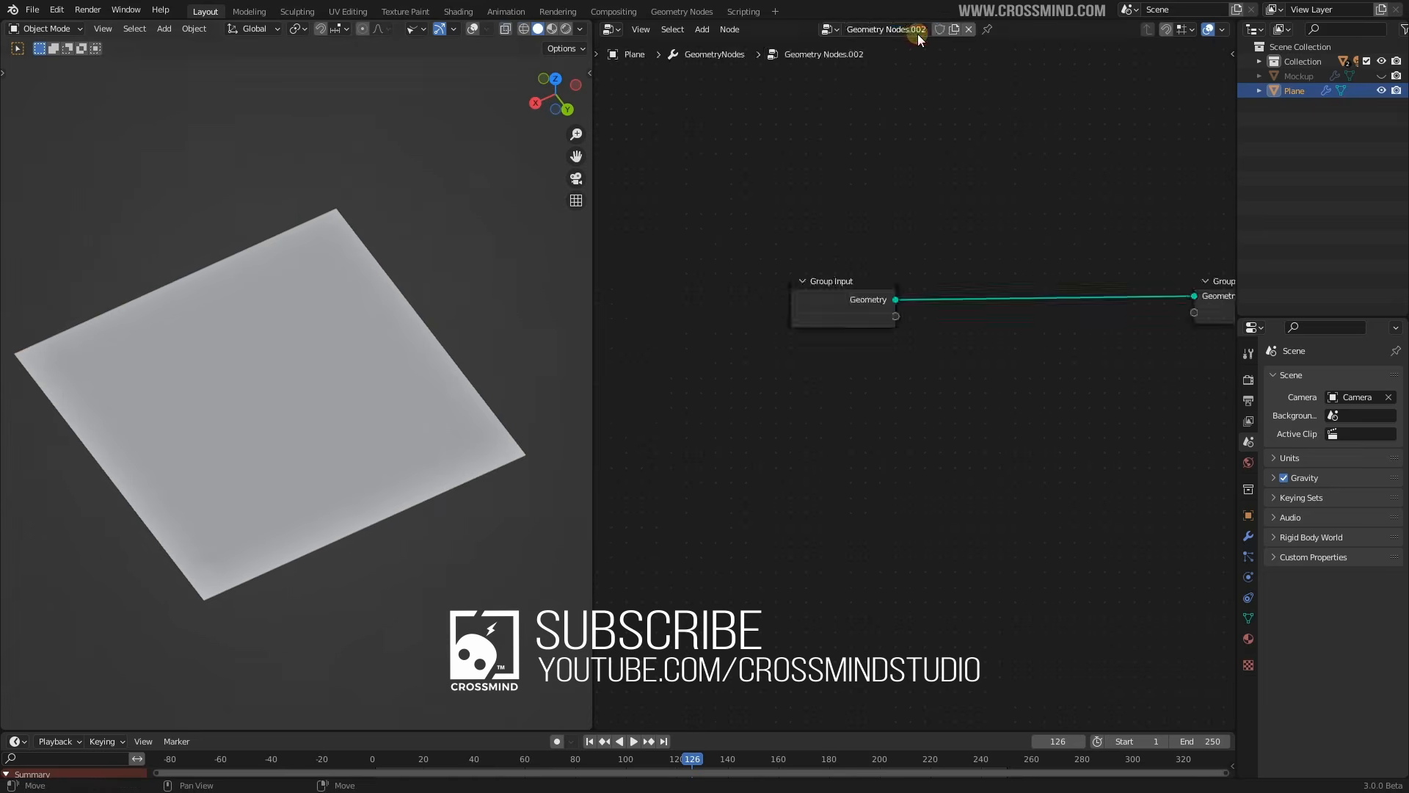
middle_click_drag(981, 268, 948, 275)
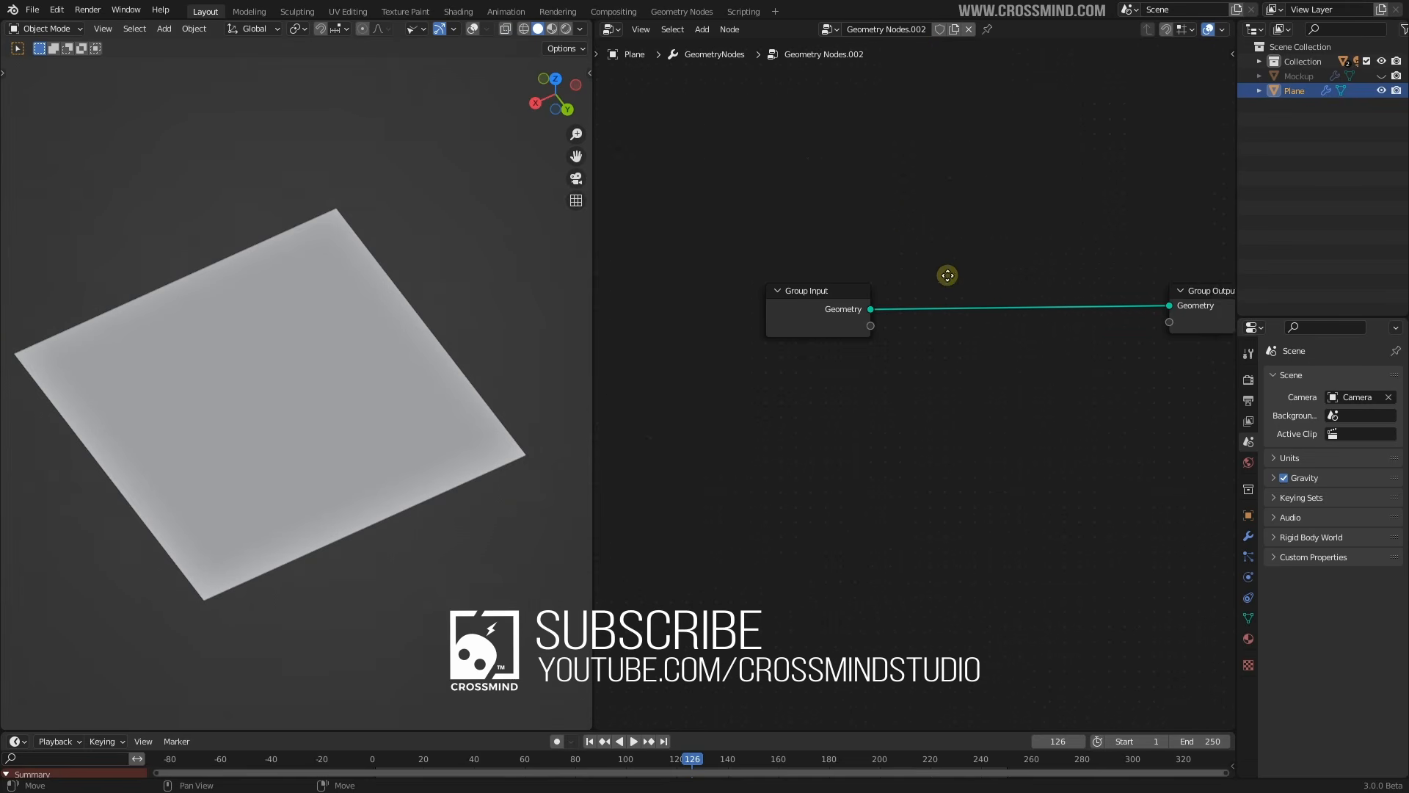
left_click(609, 31)
left_click(940, 30)
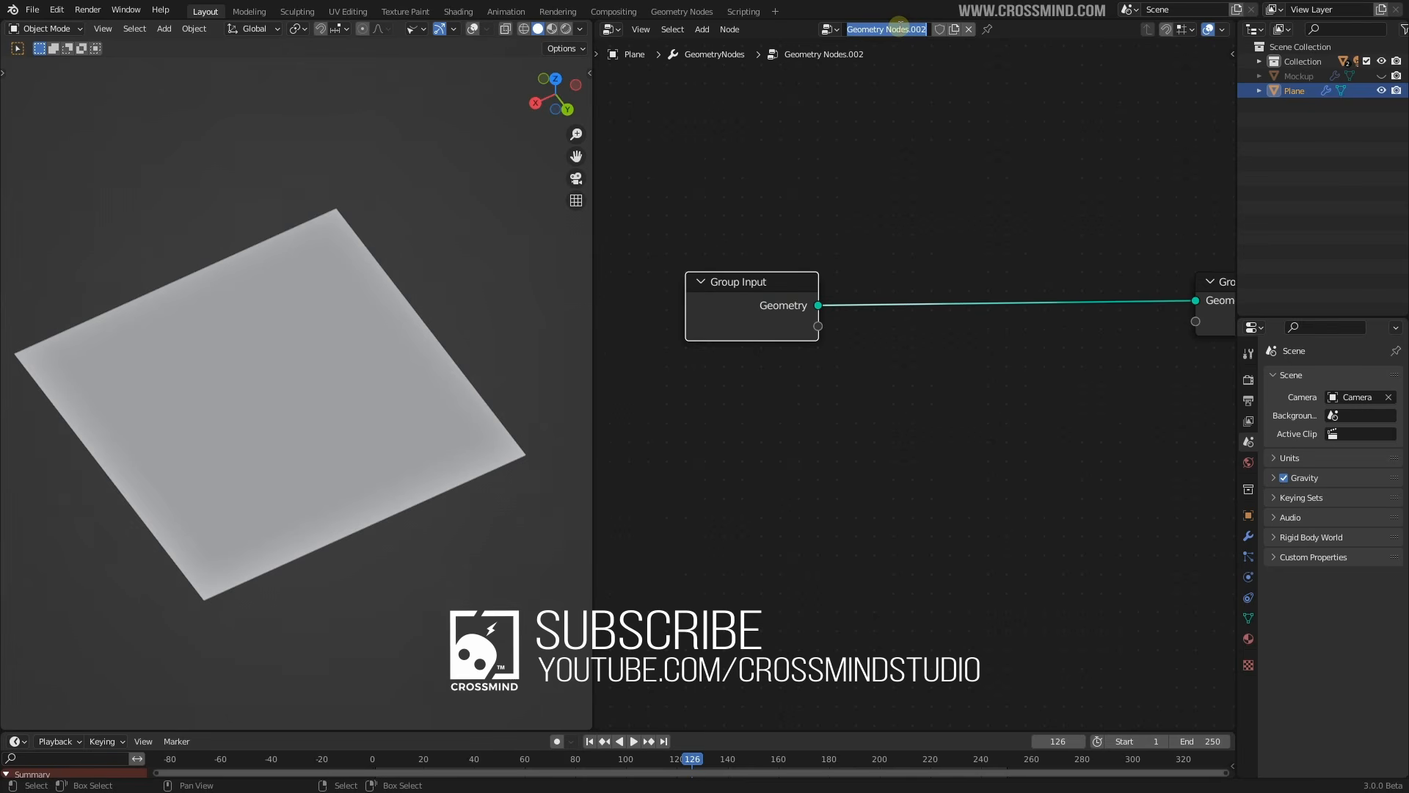
left_click(900, 28)
type("Cube Mograph")
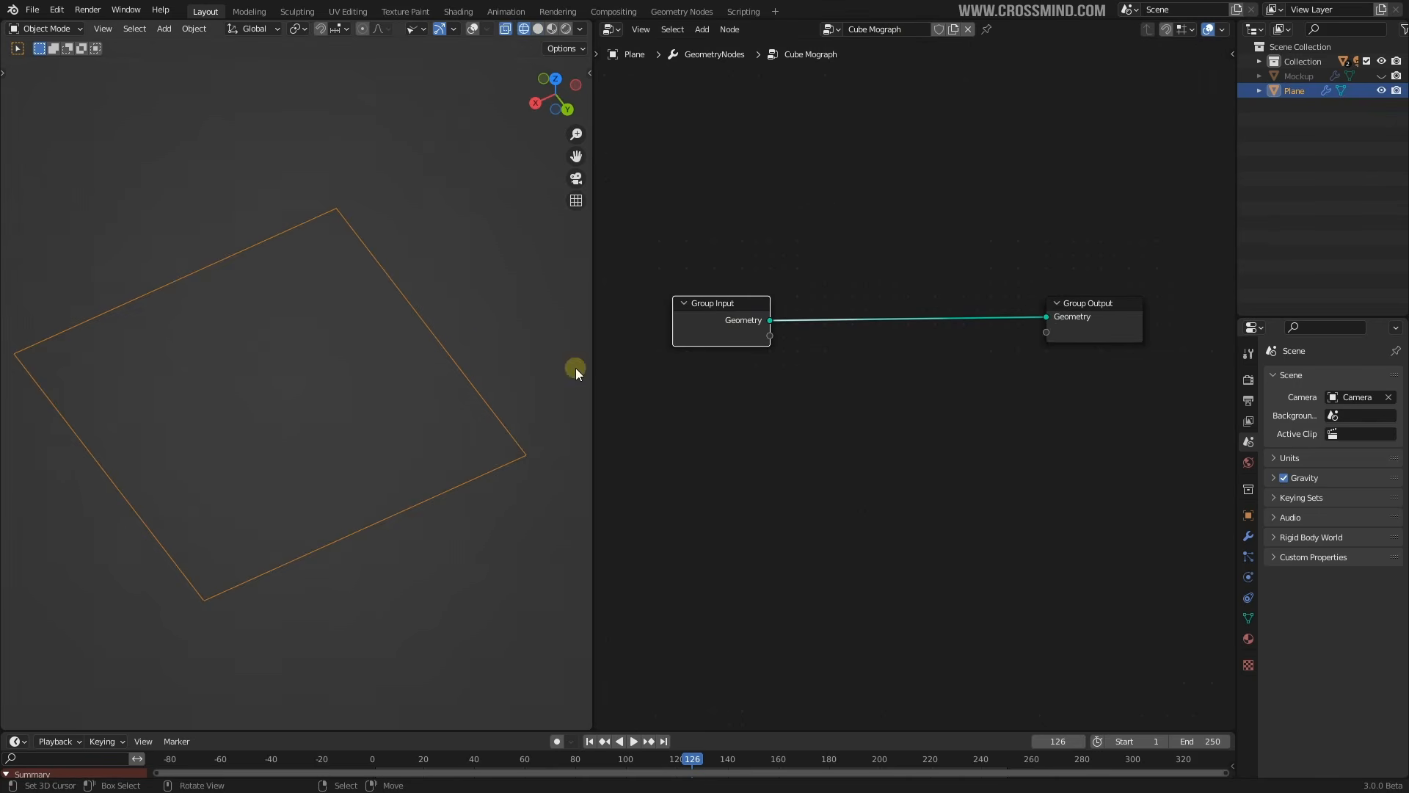
key("shift+a")
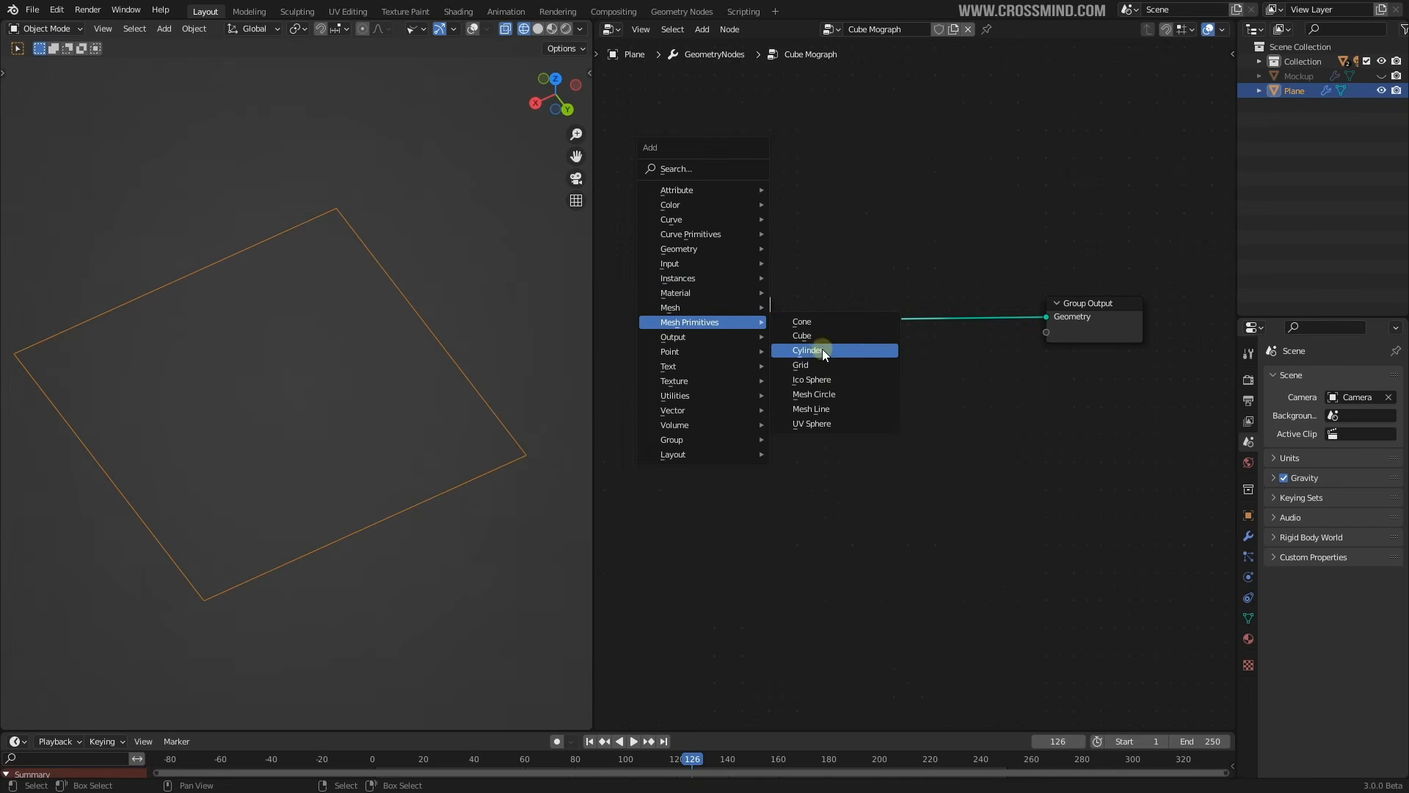
Add a Grid mesh primitive node and position it below Group Input
left_click(804, 365)
left_click(759, 379)
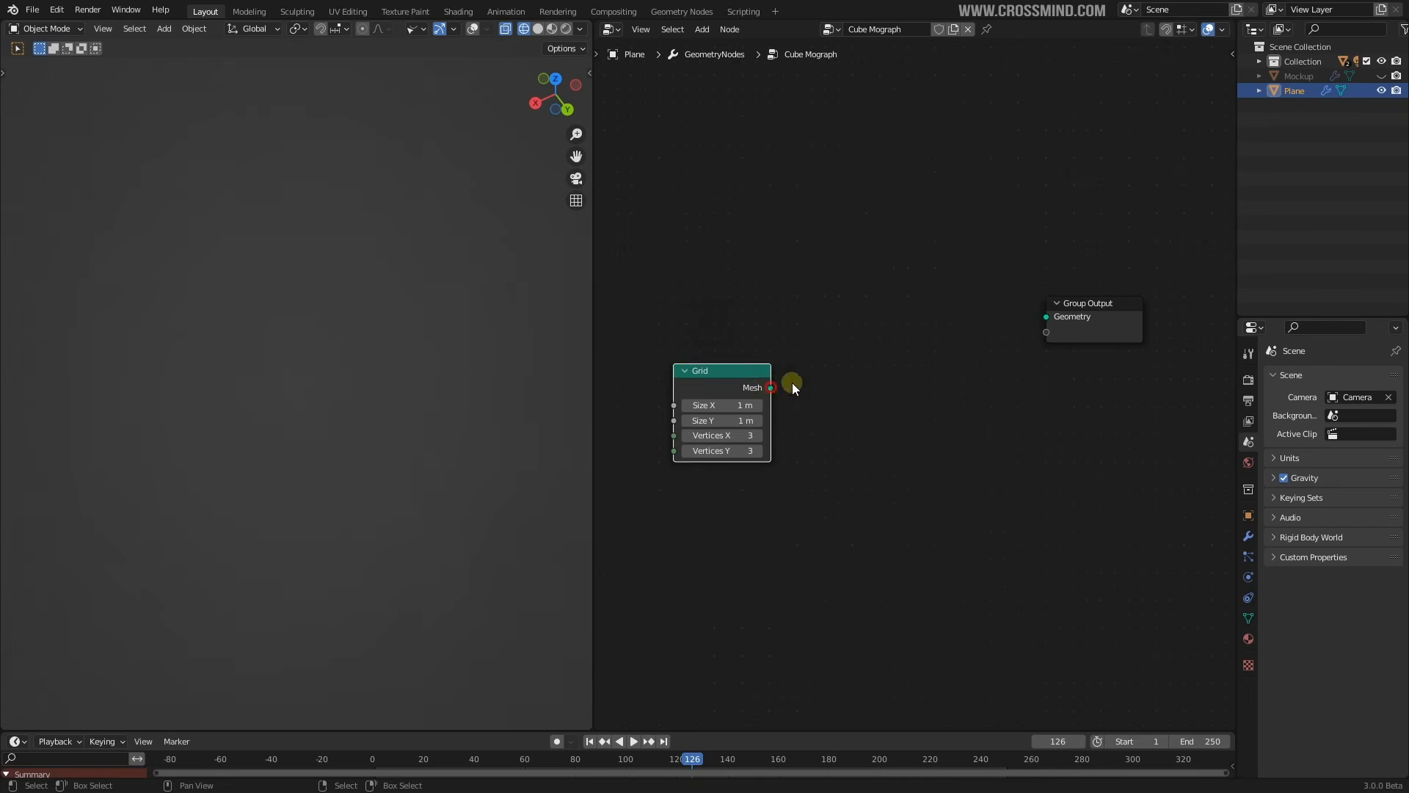
left_click_drag(731, 389, 686, 321)
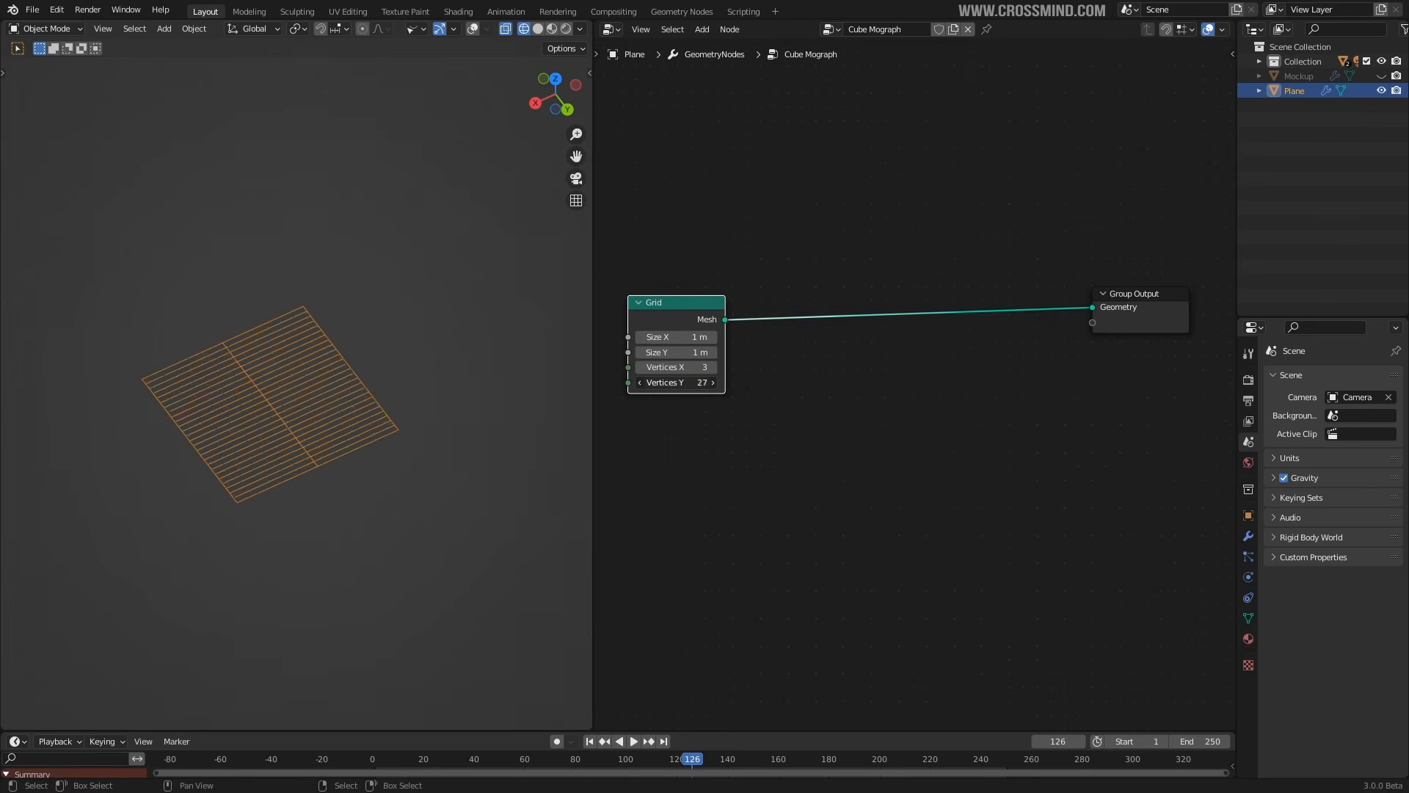
scroll(773, 380, "up", 3)
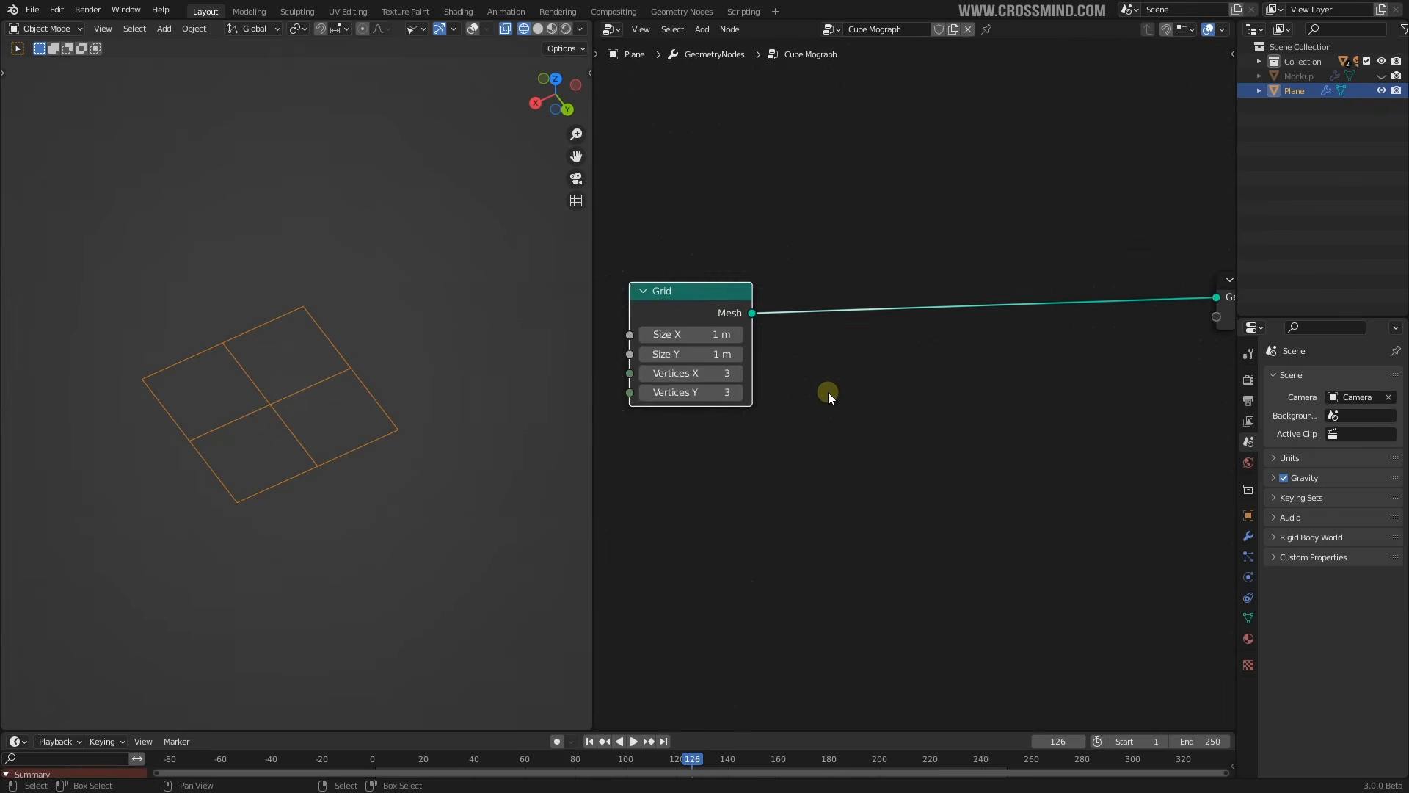
left_click_drag(739, 283, 759, 271)
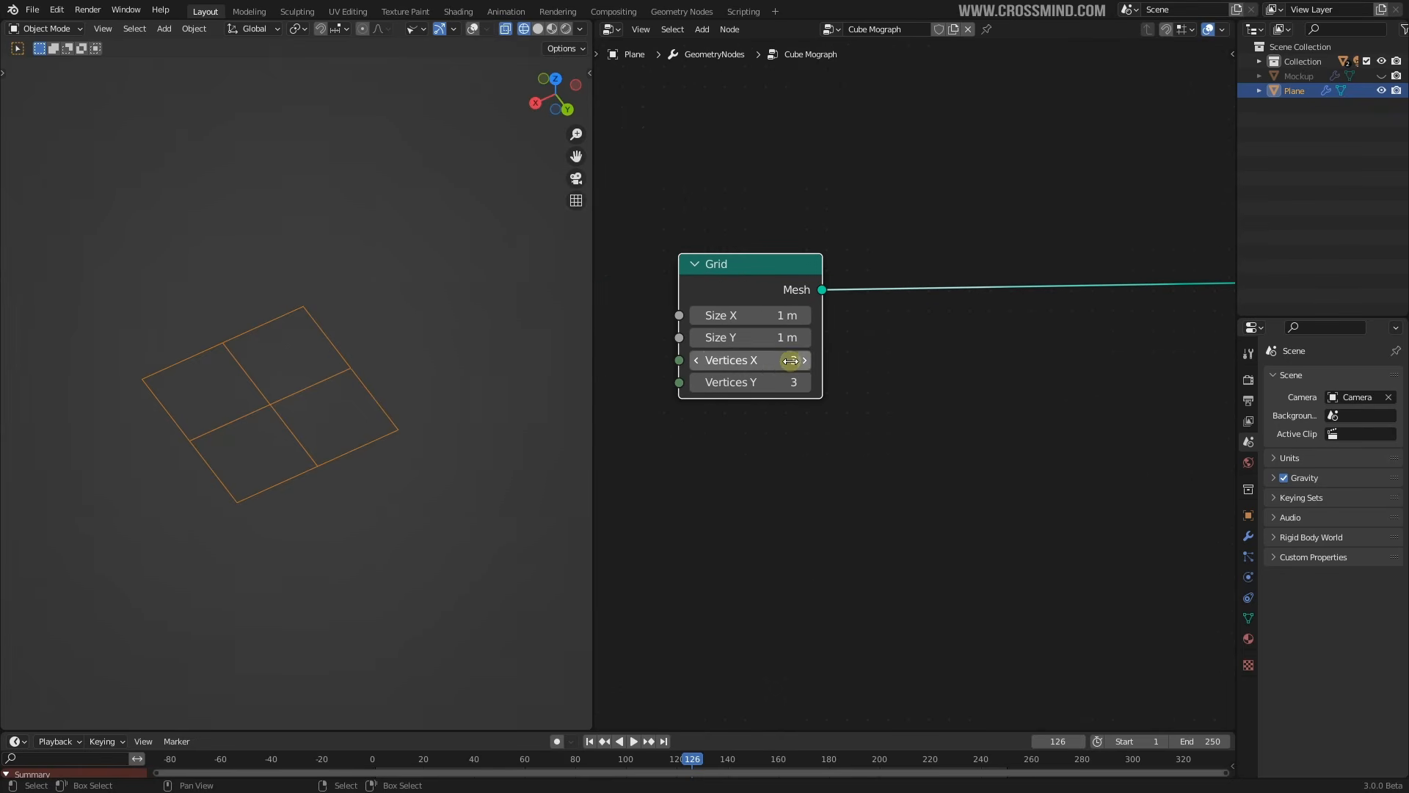
Set the Grid's Vertices X and Vertices Y both to 46
left_click_drag(755, 360, 763, 361)
left_click_drag(753, 375, 804, 375)
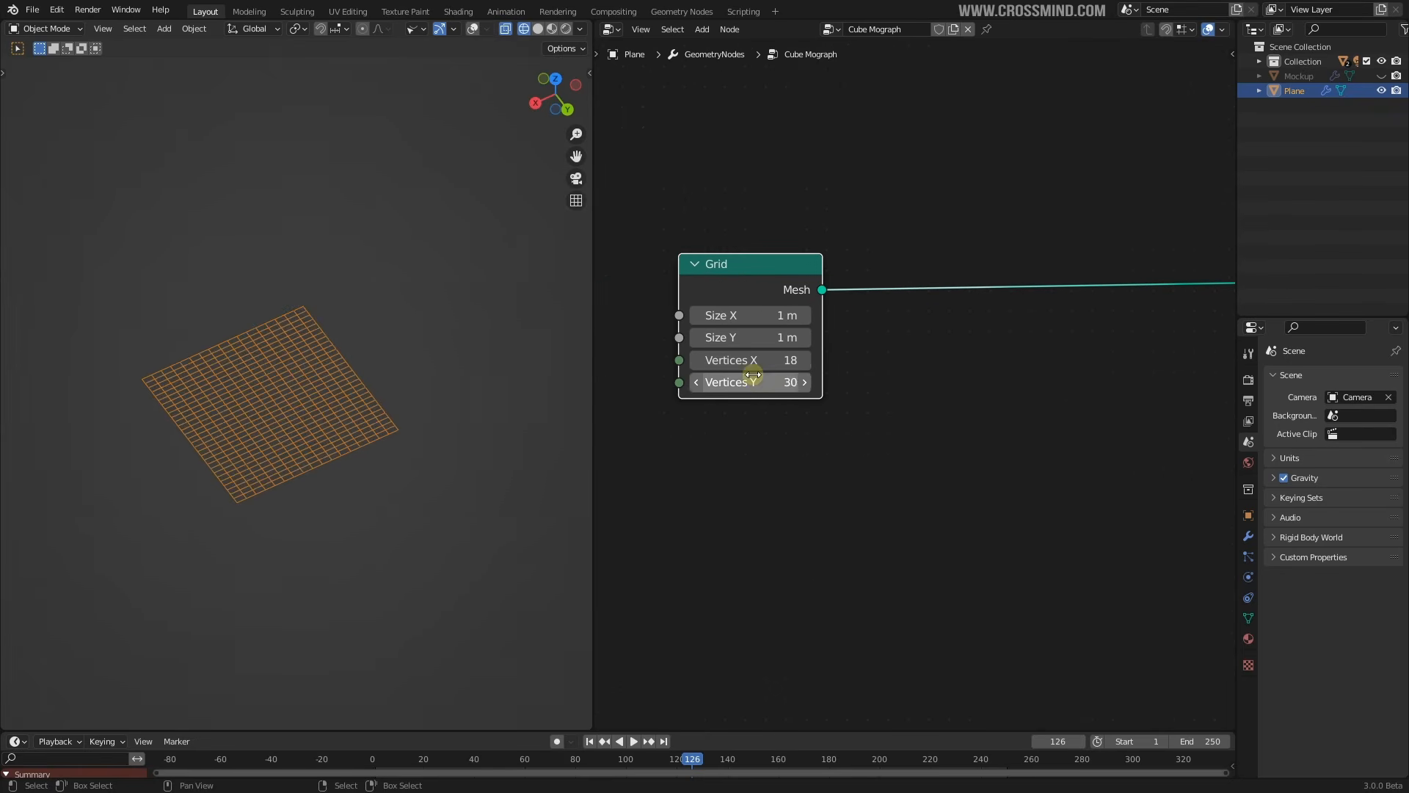
key("Return")
scroll(956, 364, "down", 5)
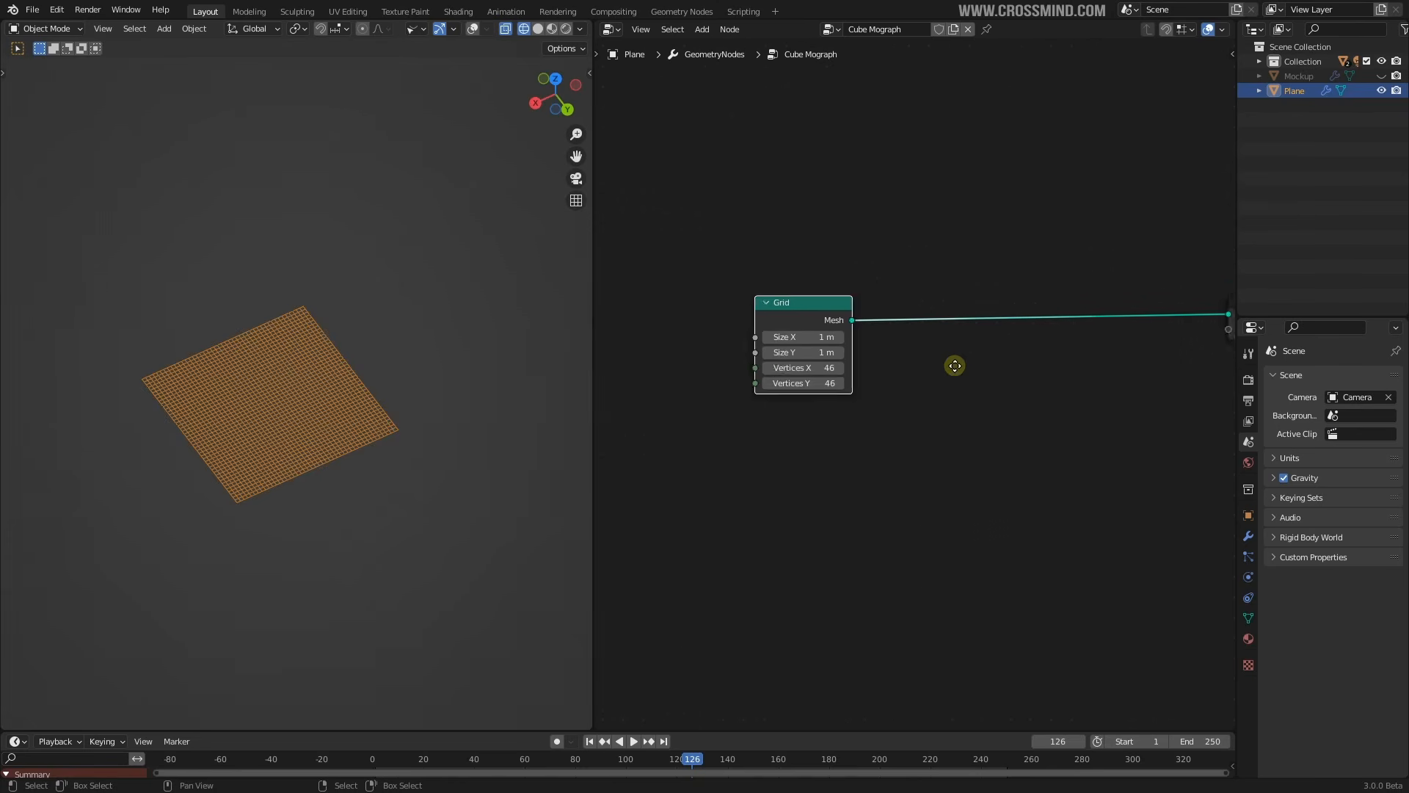
scroll(954, 365, "up", 4)
middle_click_drag(851, 348, 783, 320)
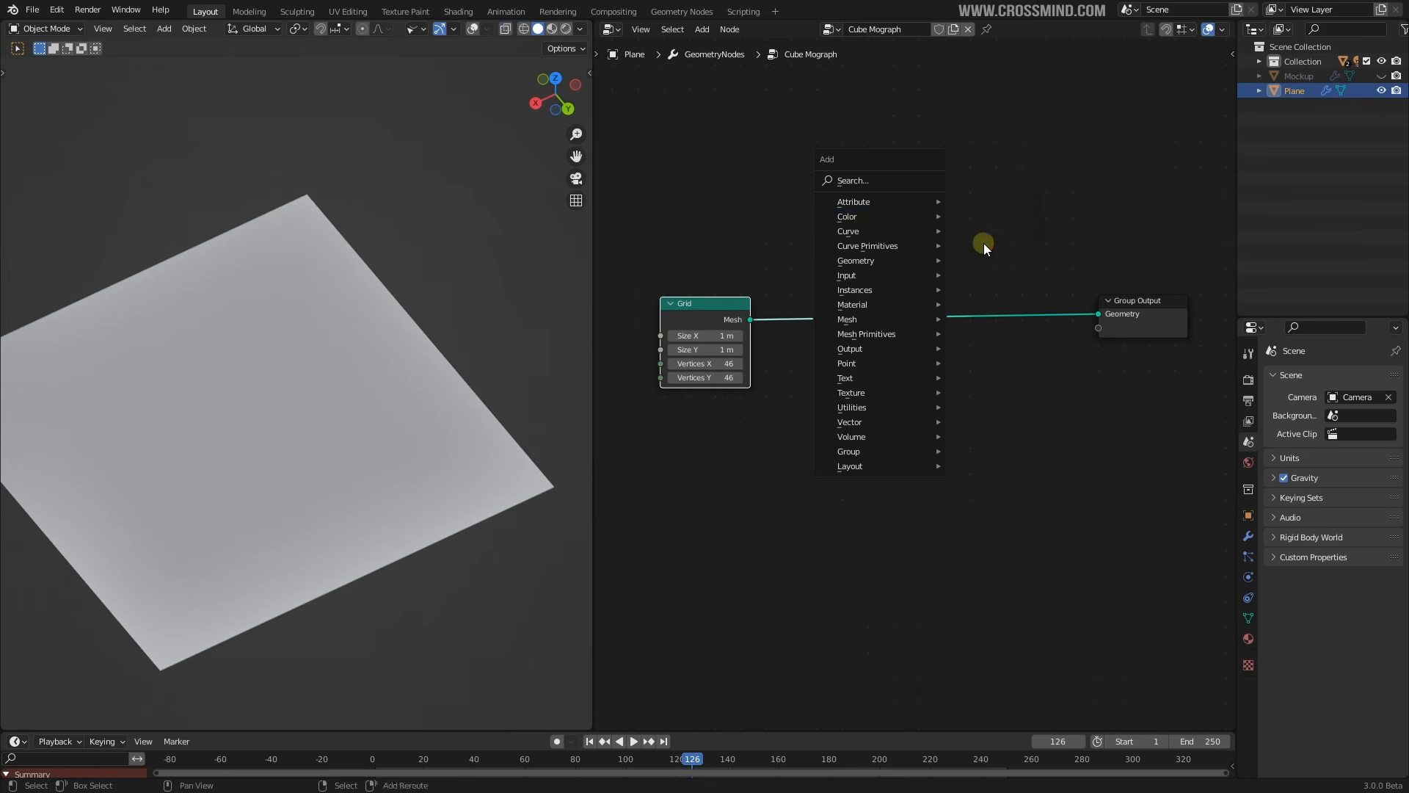
Browse the add-node menu categories and dismiss it without adding a node
mouse_move(955, 183)
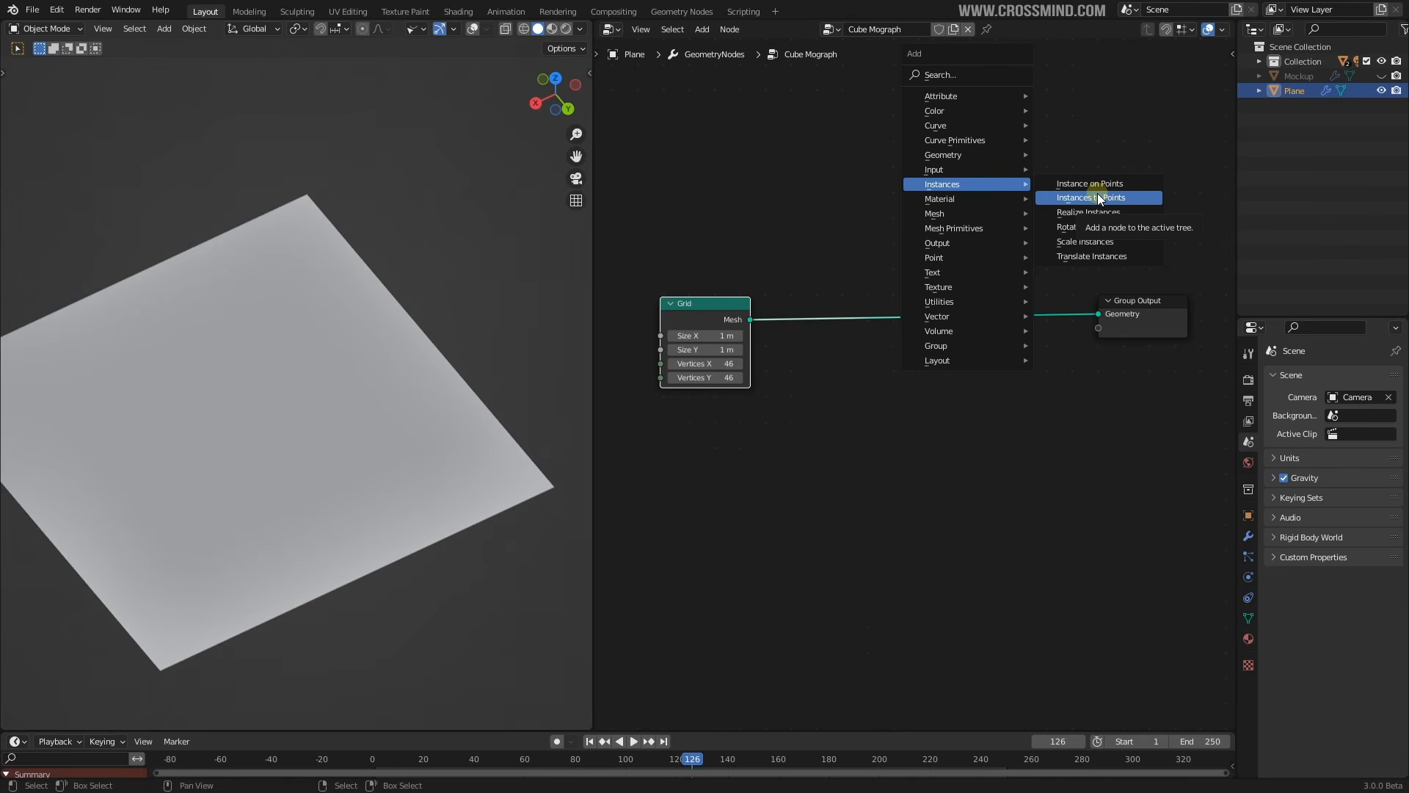
mouse_move(975, 262)
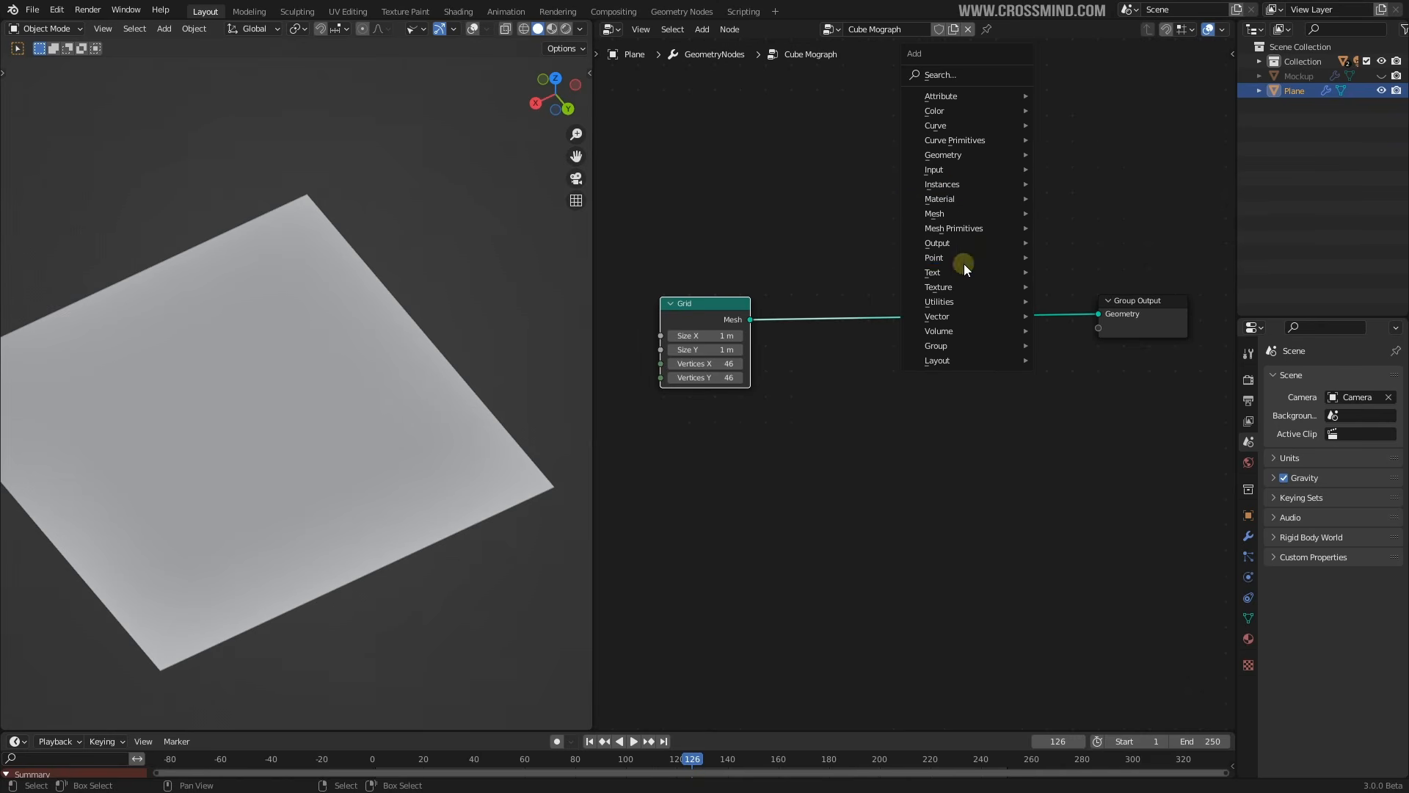
mouse_move(950, 126)
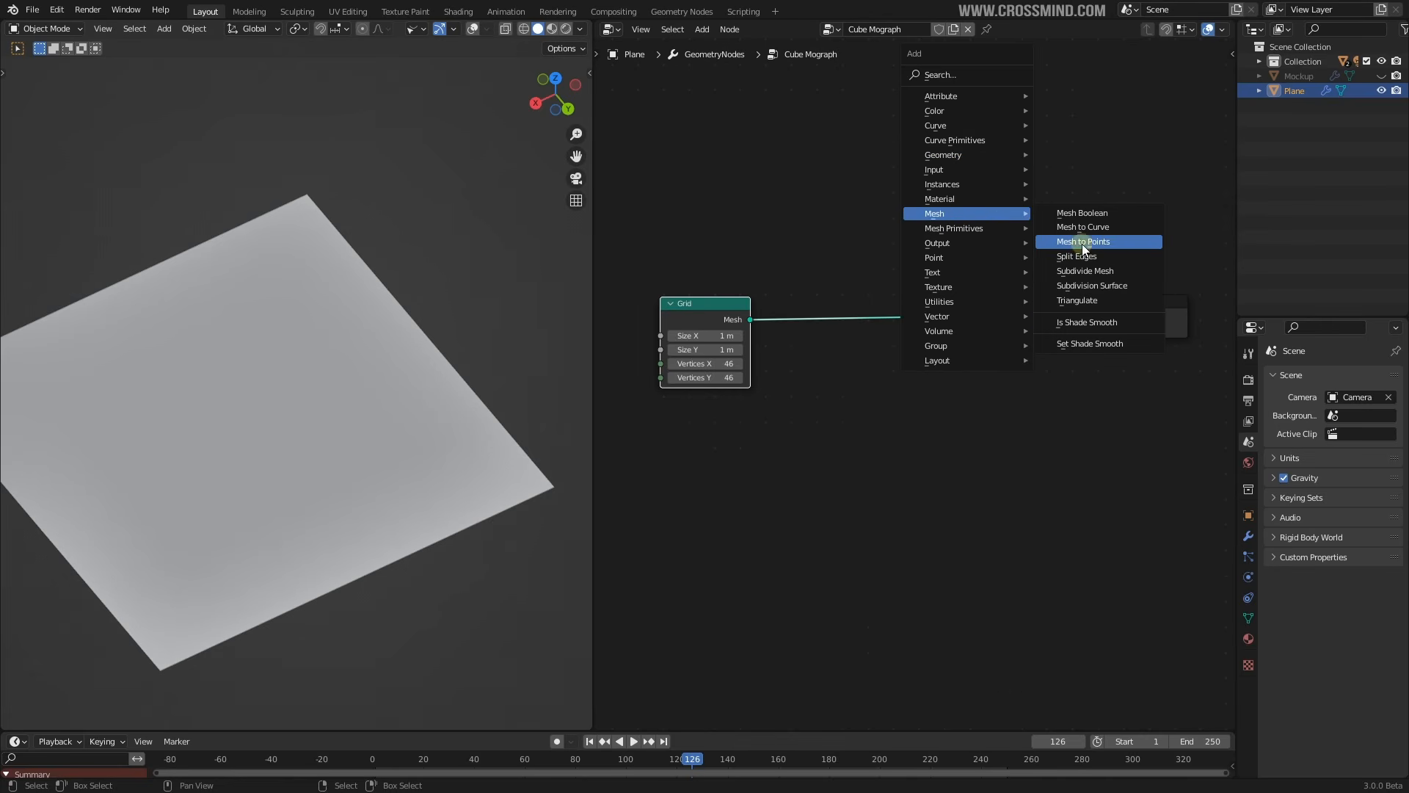
left_click(800, 370)
Drop an Instance on Points node onto the Grid-to-Group Output link and tidy its position
scroll(801, 372, "up", 1)
key("shift+a")
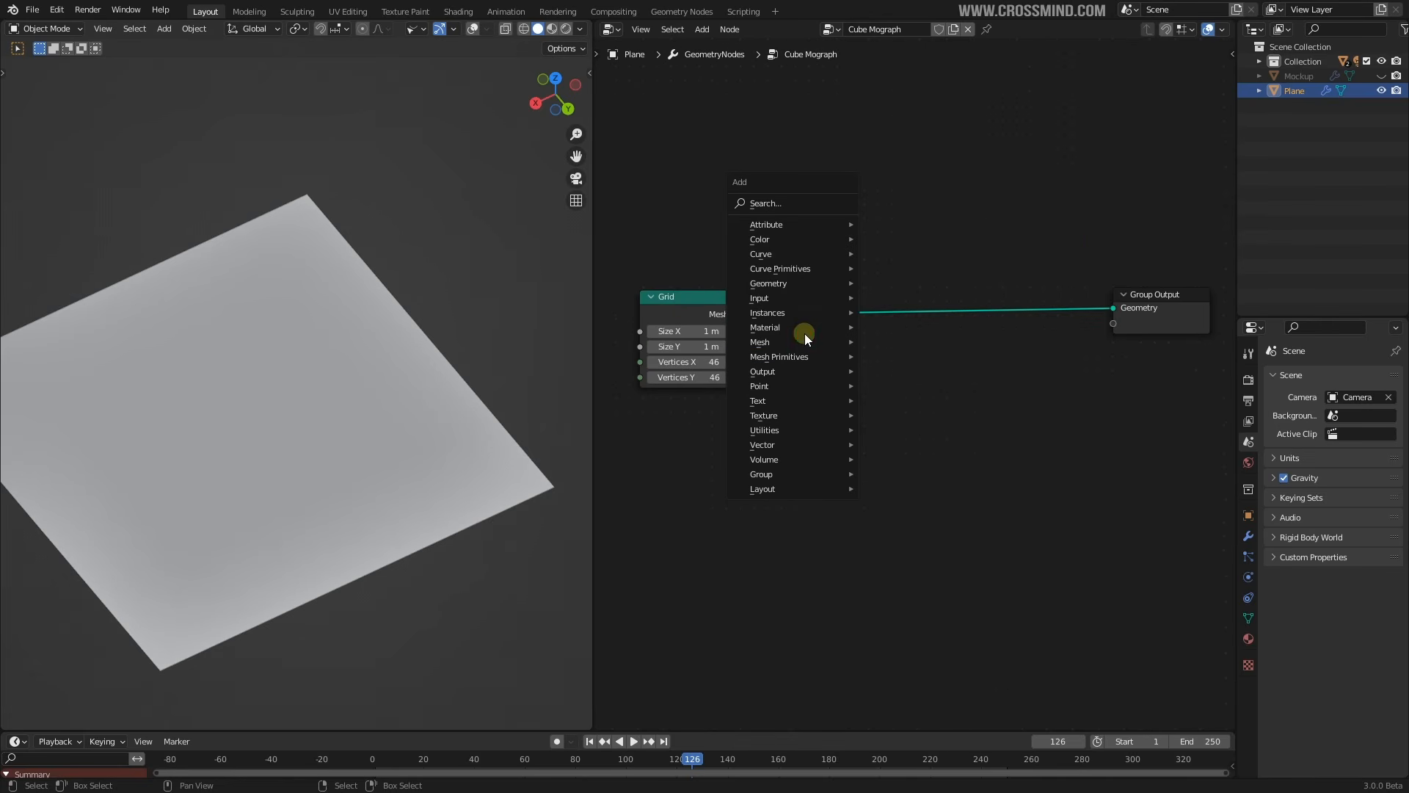
mouse_move(803, 312)
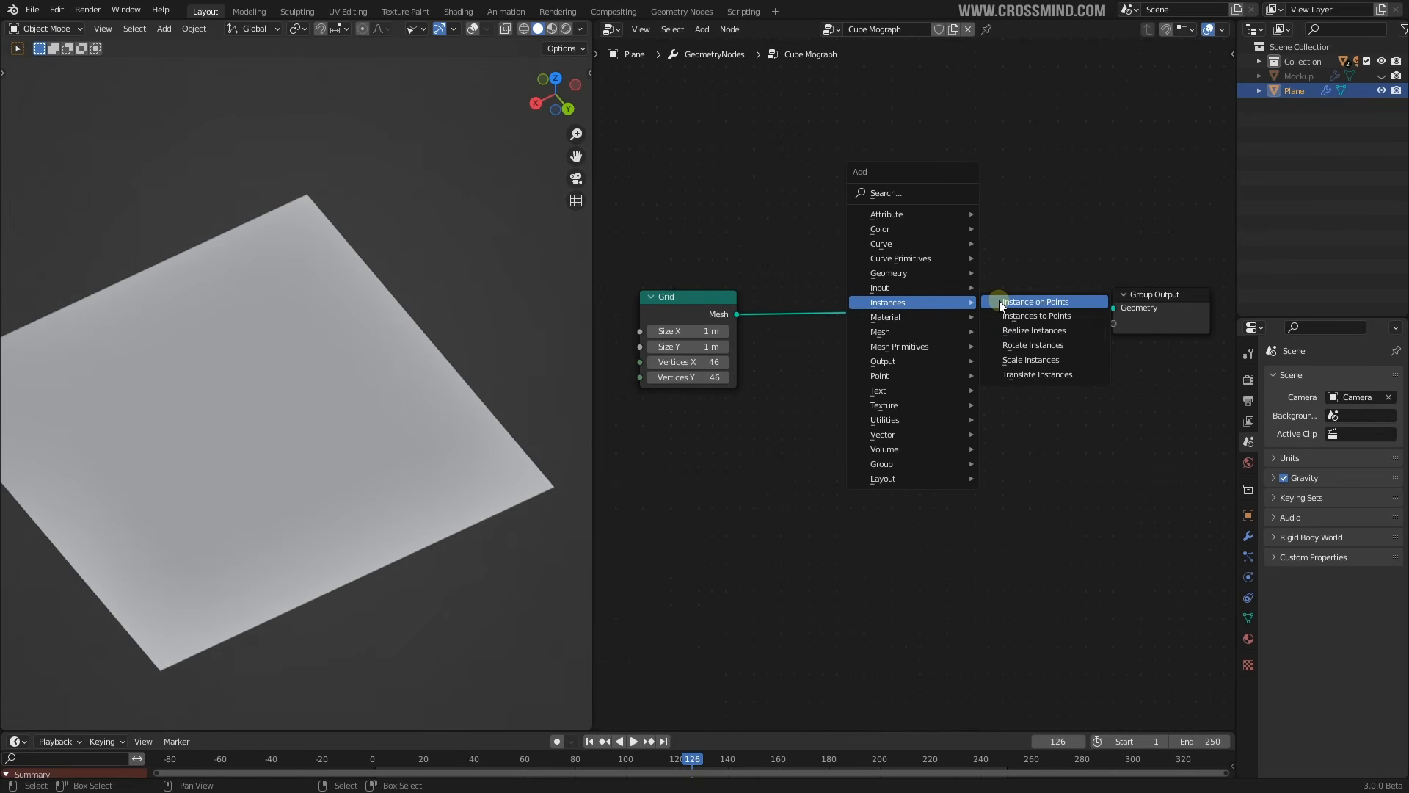
left_click(999, 302)
left_click(856, 296)
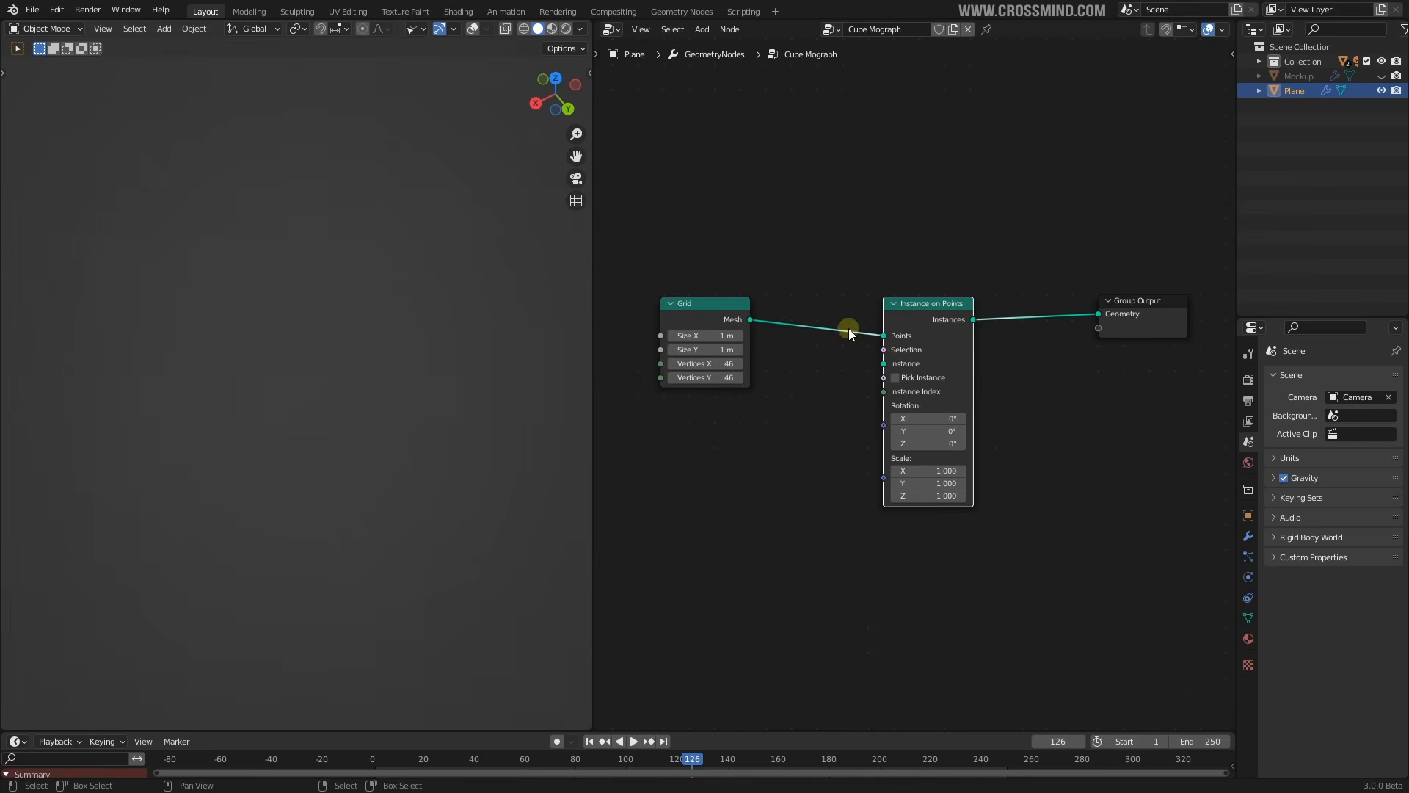
left_click_drag(944, 304, 951, 301)
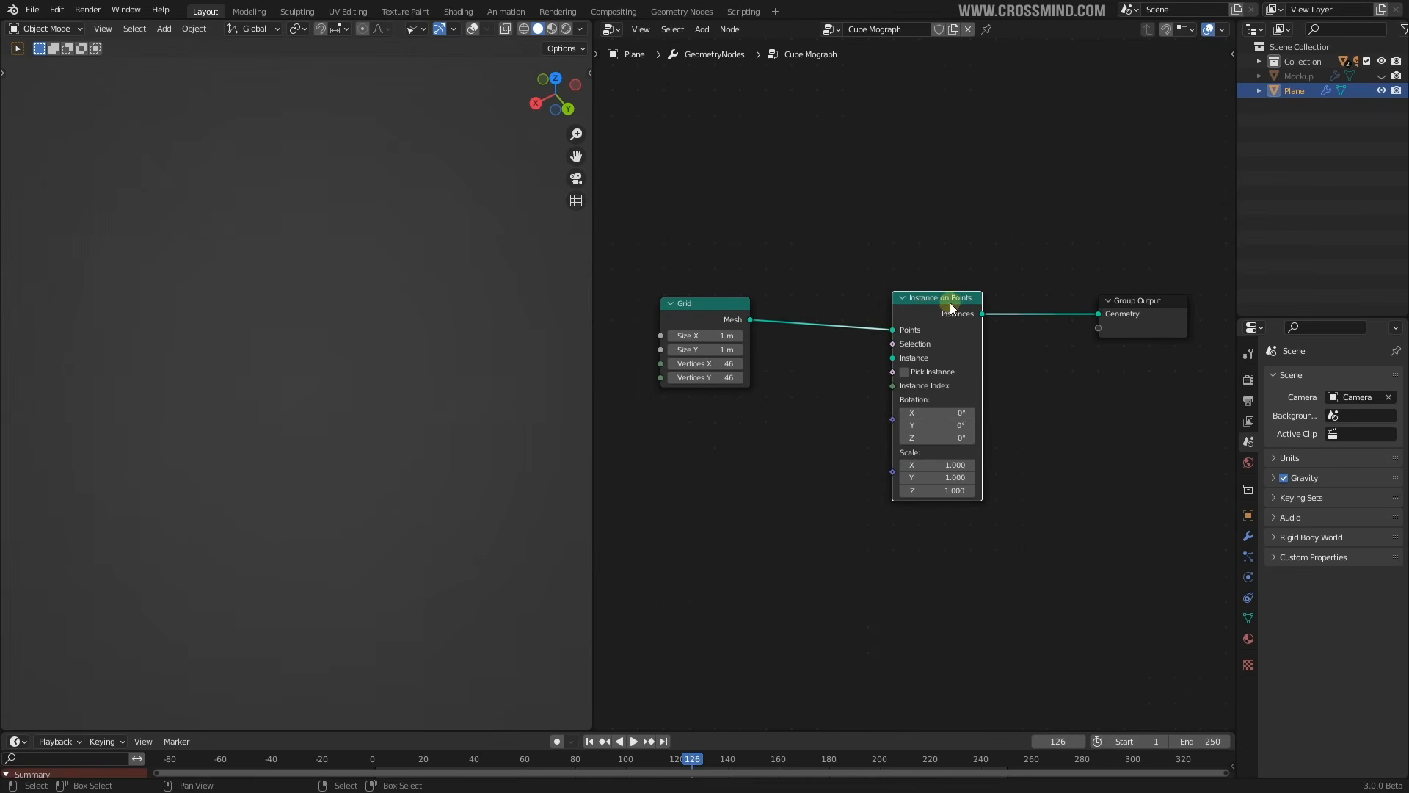
middle_click_drag(970, 309, 983, 287)
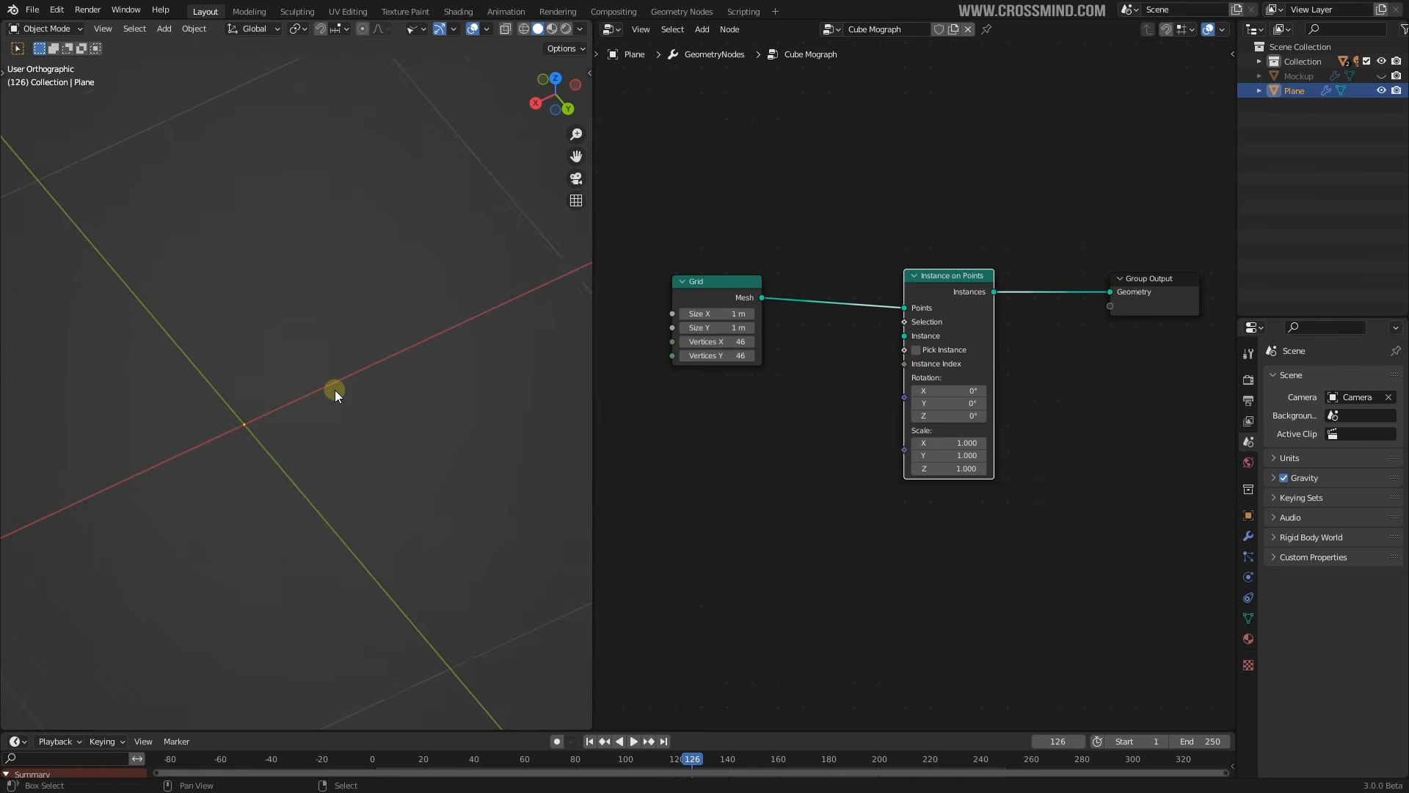
left_click_drag(968, 279, 980, 271)
key("shift+a")
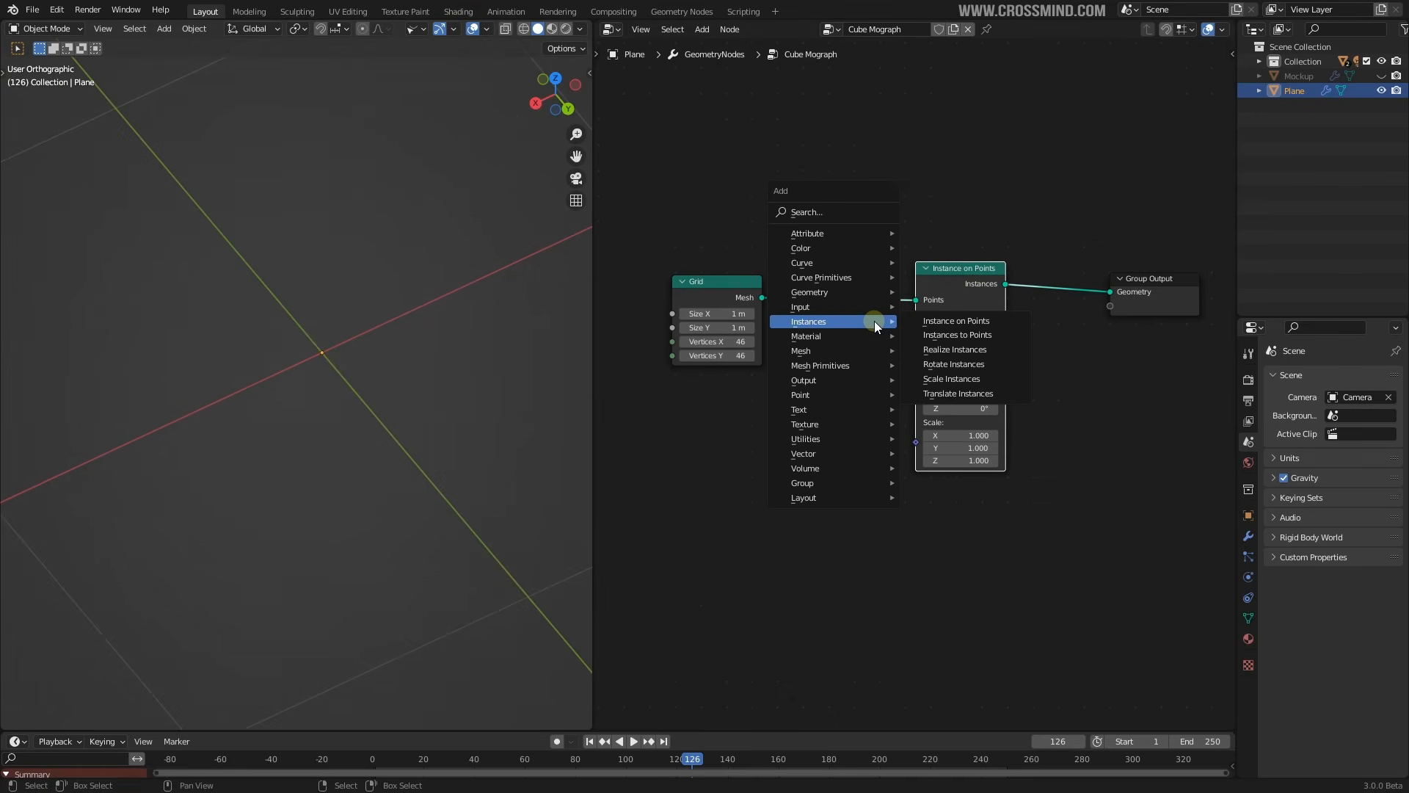
Add a Cube node sized 0.01 × 0.01 × 0.1 m
mouse_move(874, 367)
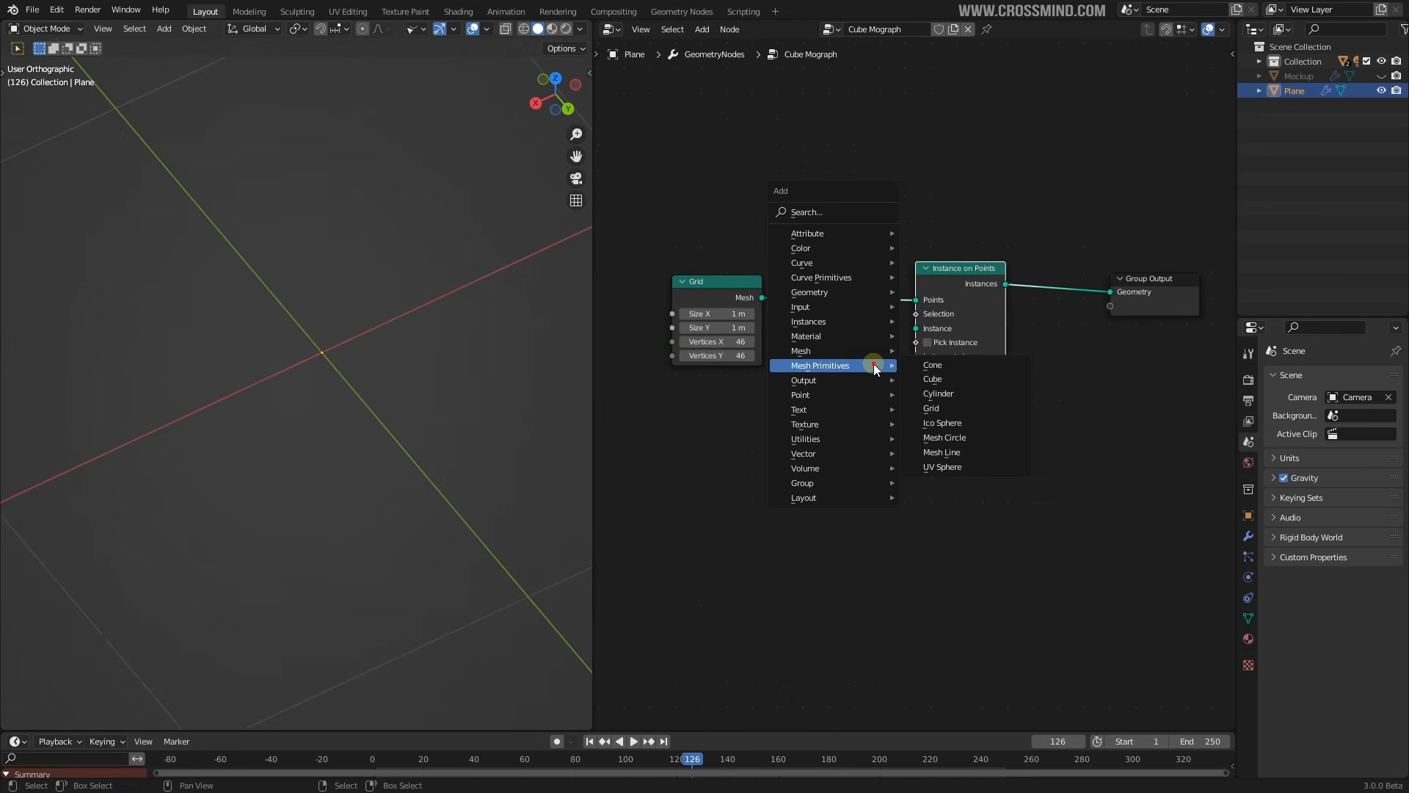
left_click(941, 377)
left_click(747, 405)
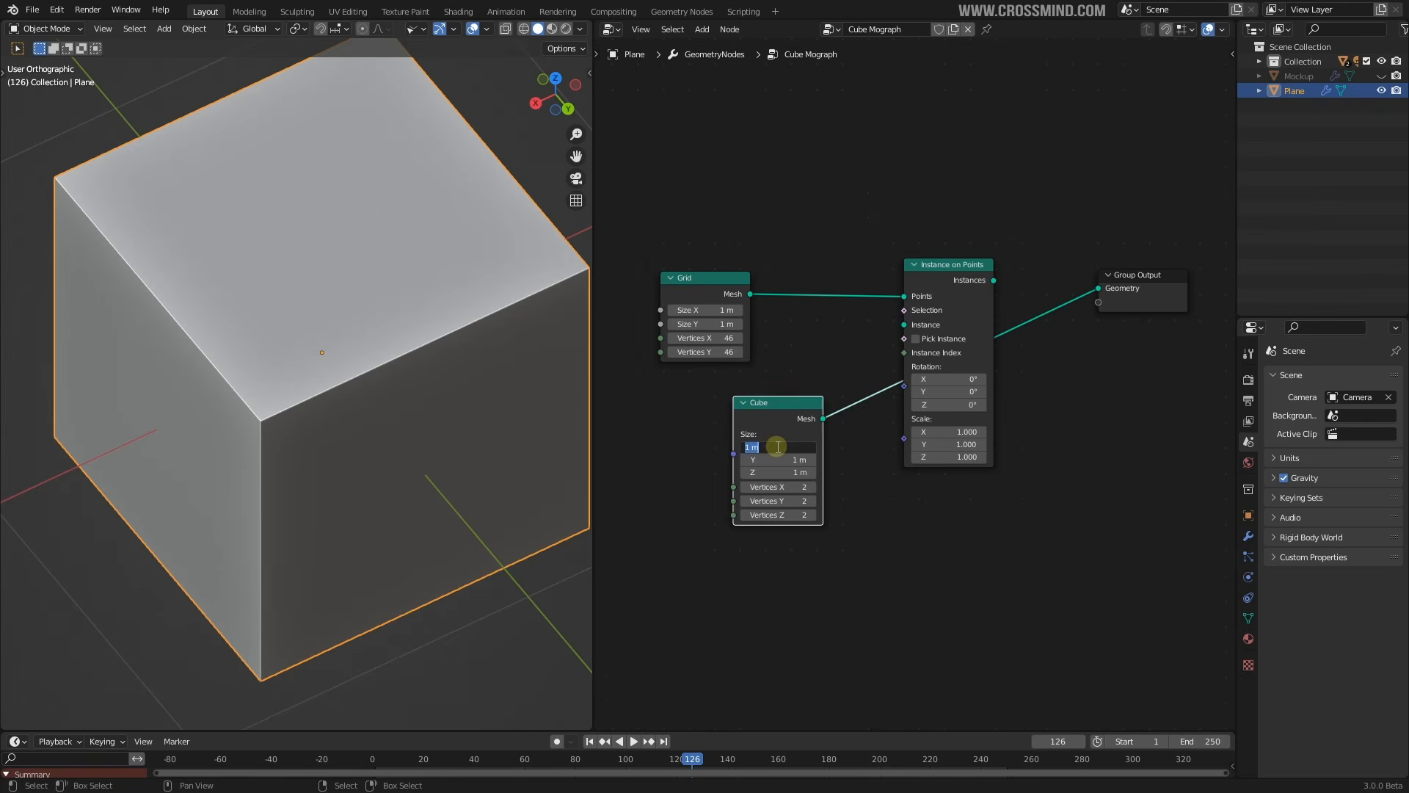
type("1")
key("Return")
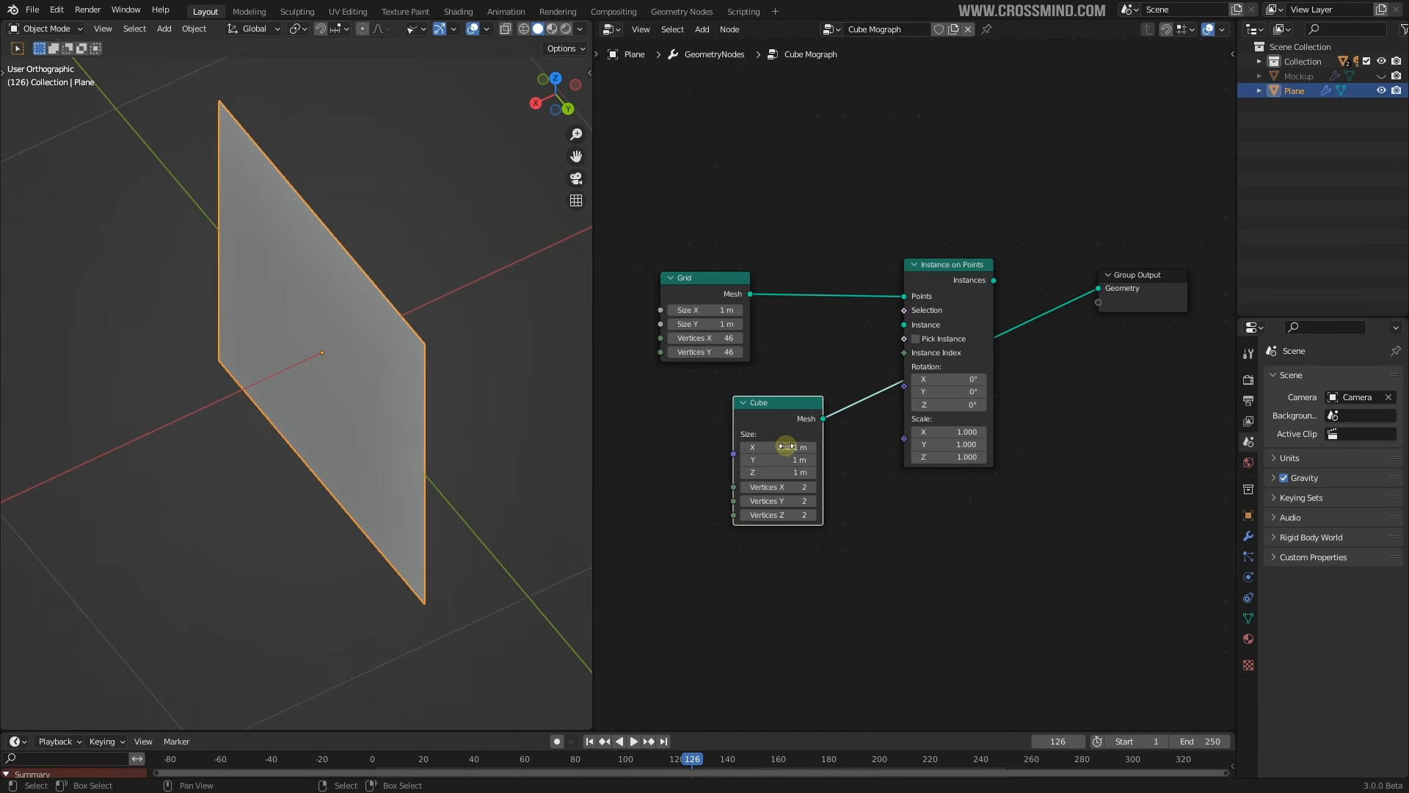
type("1")
key("Tab")
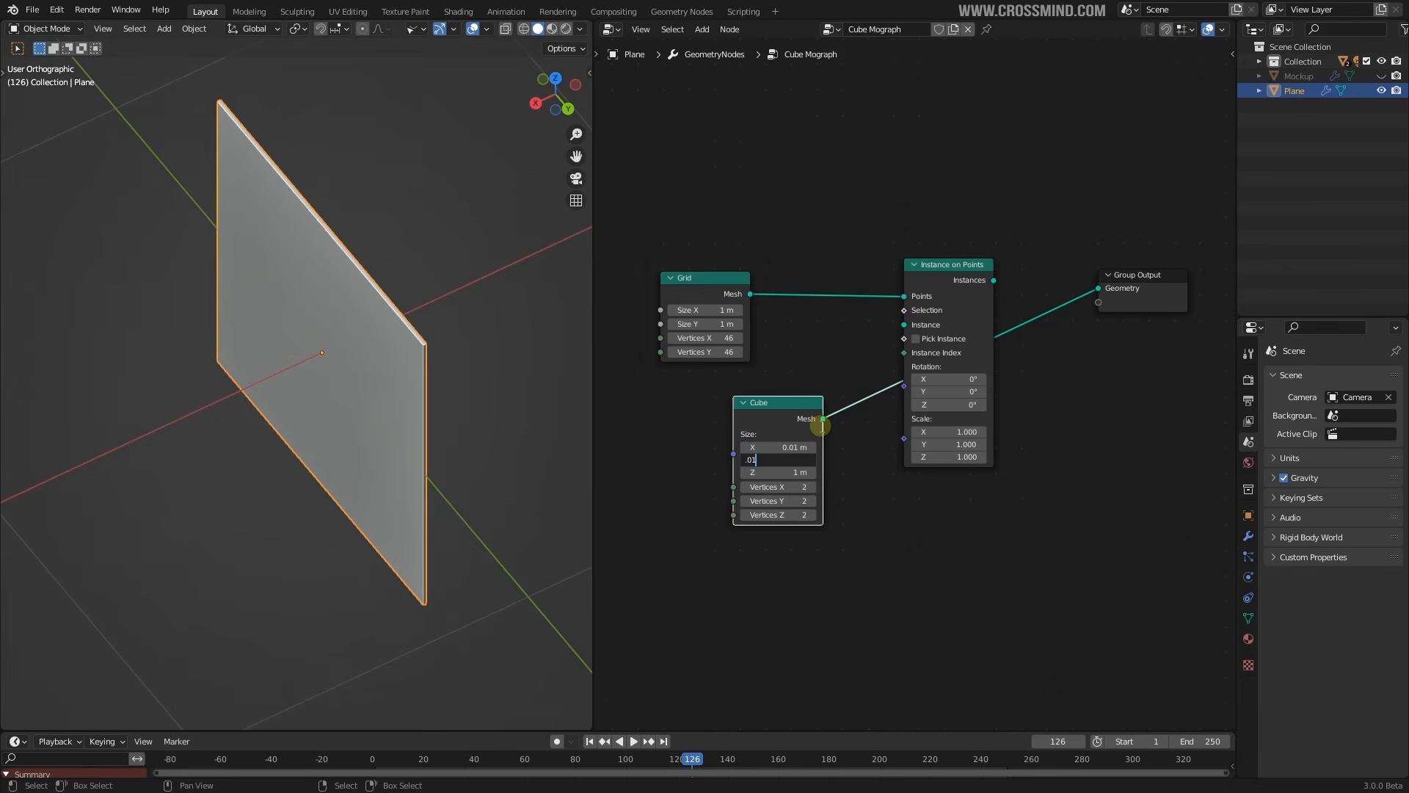
key("Tab")
key("Return")
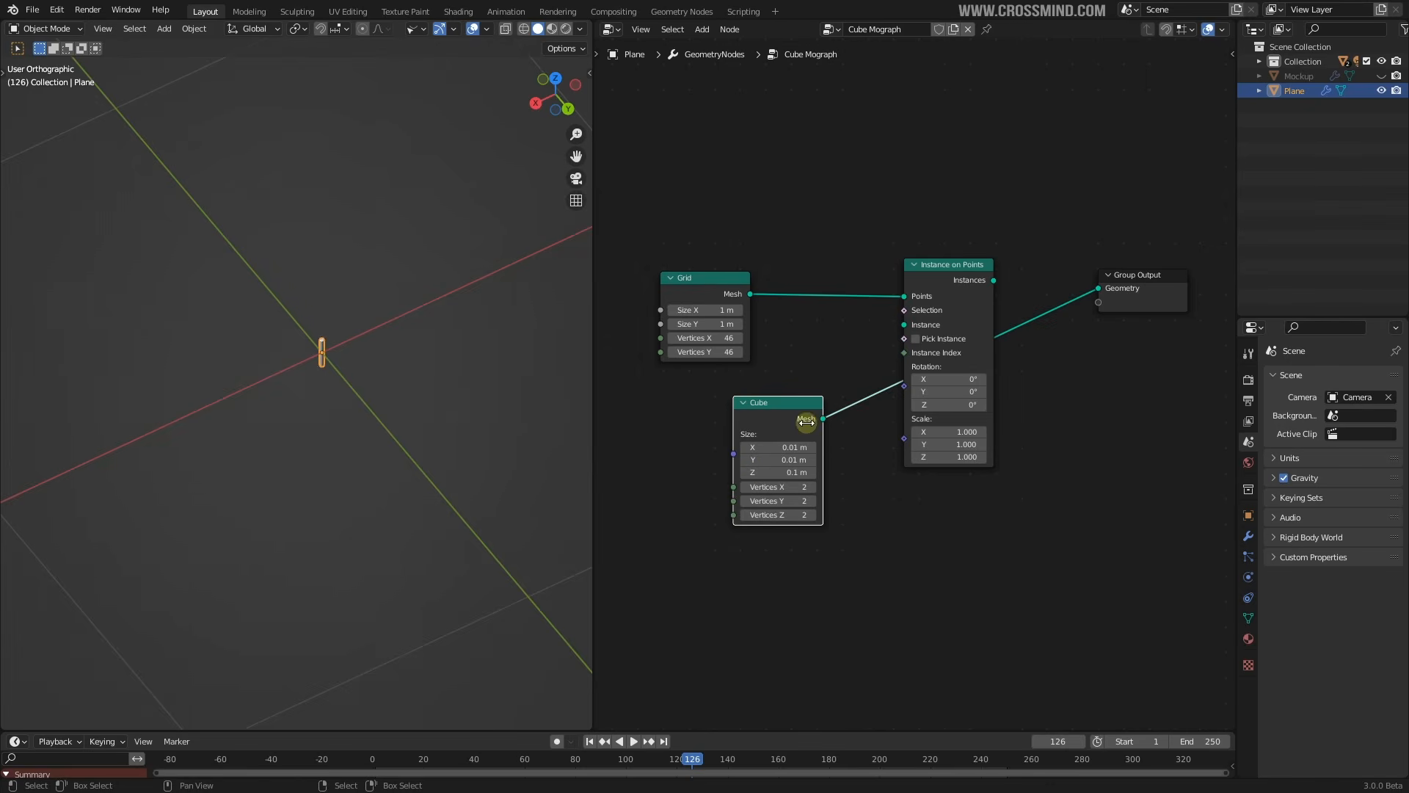
Connect the Cube mesh to the Instance input so every grid point gets a thin pillar
scroll(369, 341, "up", 3)
middle_click_drag(368, 341, 378, 204)
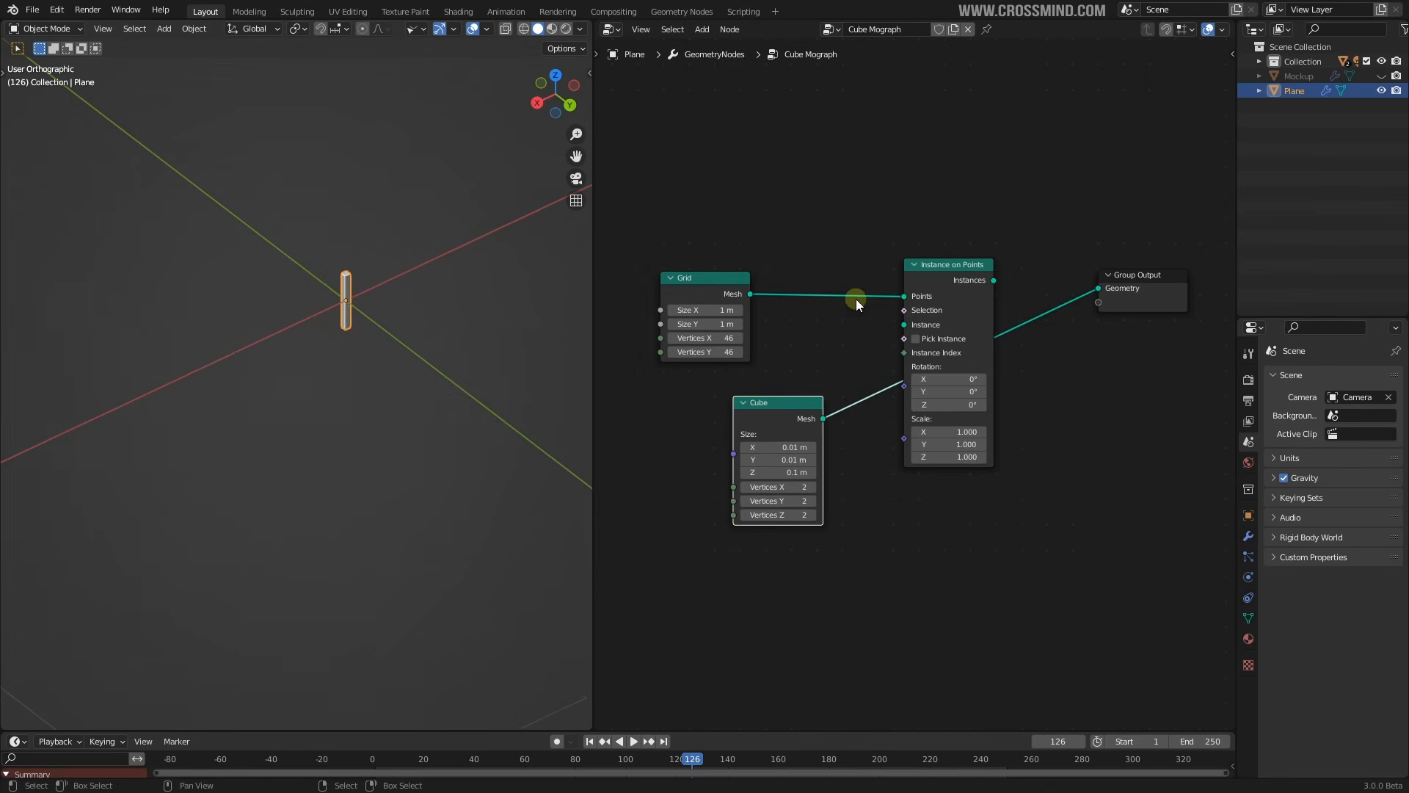
left_click_drag(849, 385, 917, 324)
middle_click_drag(407, 381, 435, 447)
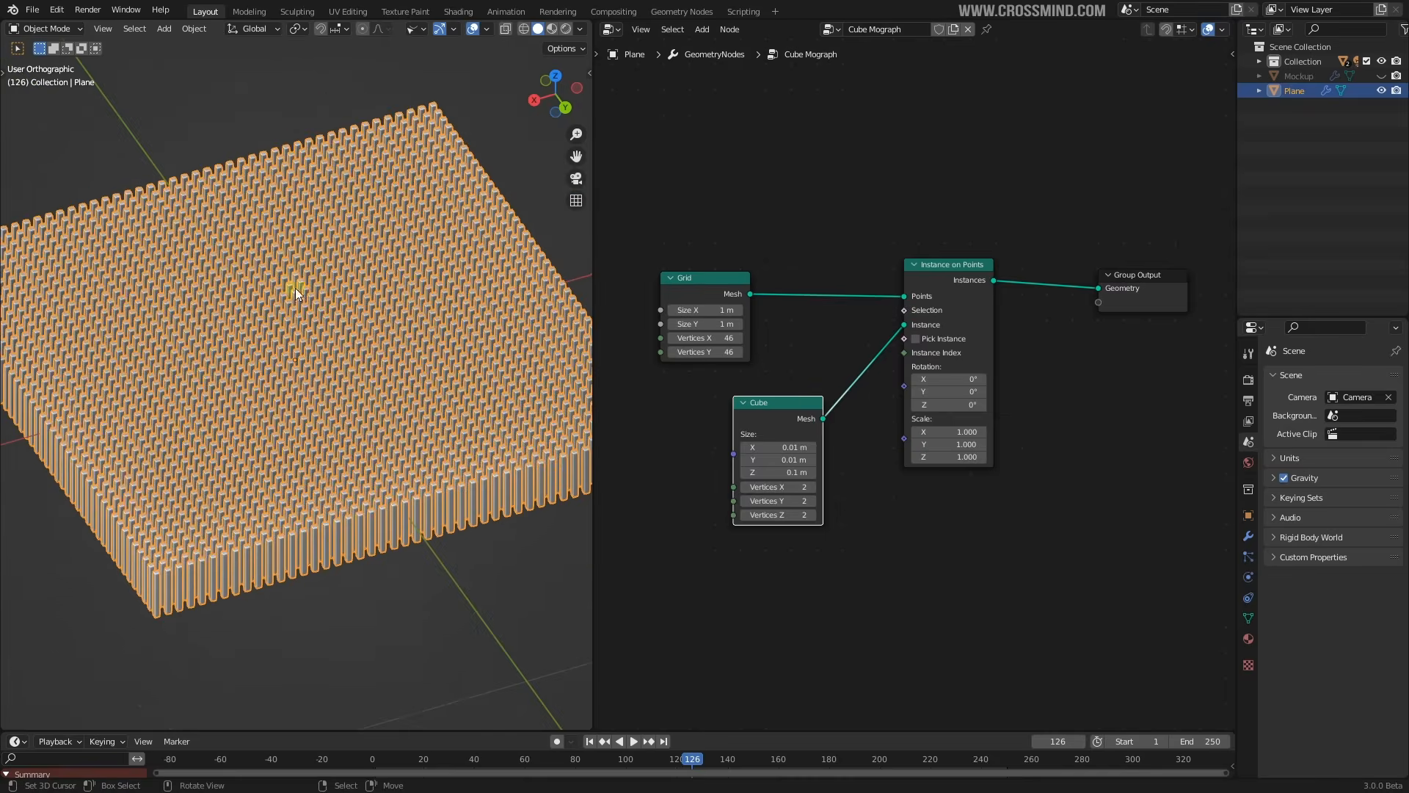
middle_click_drag(340, 377, 265, 410)
scroll(414, 453, "up", 3)
mouse_move(414, 452)
middle_mouse_down()
mouse_move(447, 407)
mouse_move(429, 443)
middle_mouse_up()
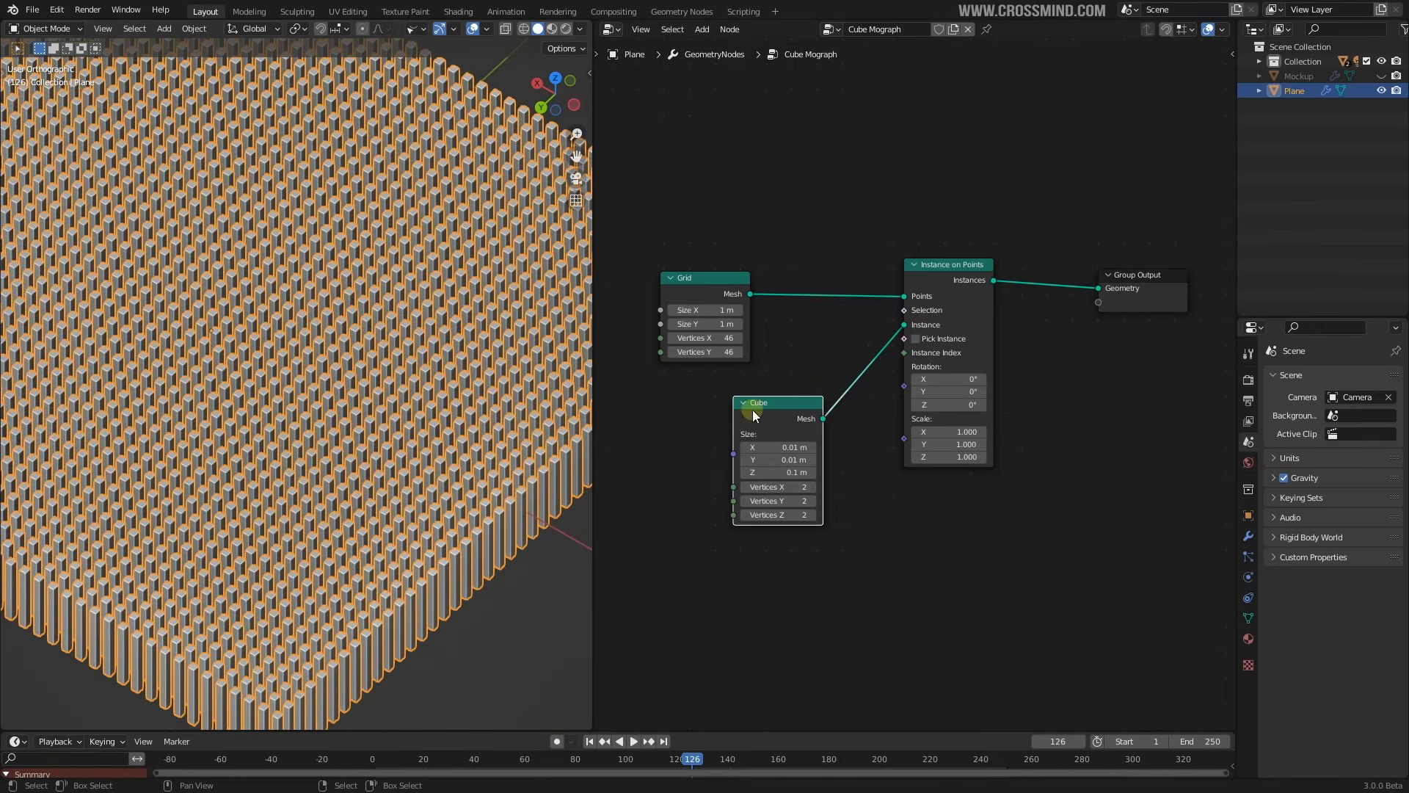
middle_click_drag(778, 408, 797, 381)
left_click_drag(804, 381, 736, 354)
Add a Join Geometry node on the output link and wire the Grid mesh into it
scroll(763, 294, "down", 4)
key("shift+a")
left_click(805, 153)
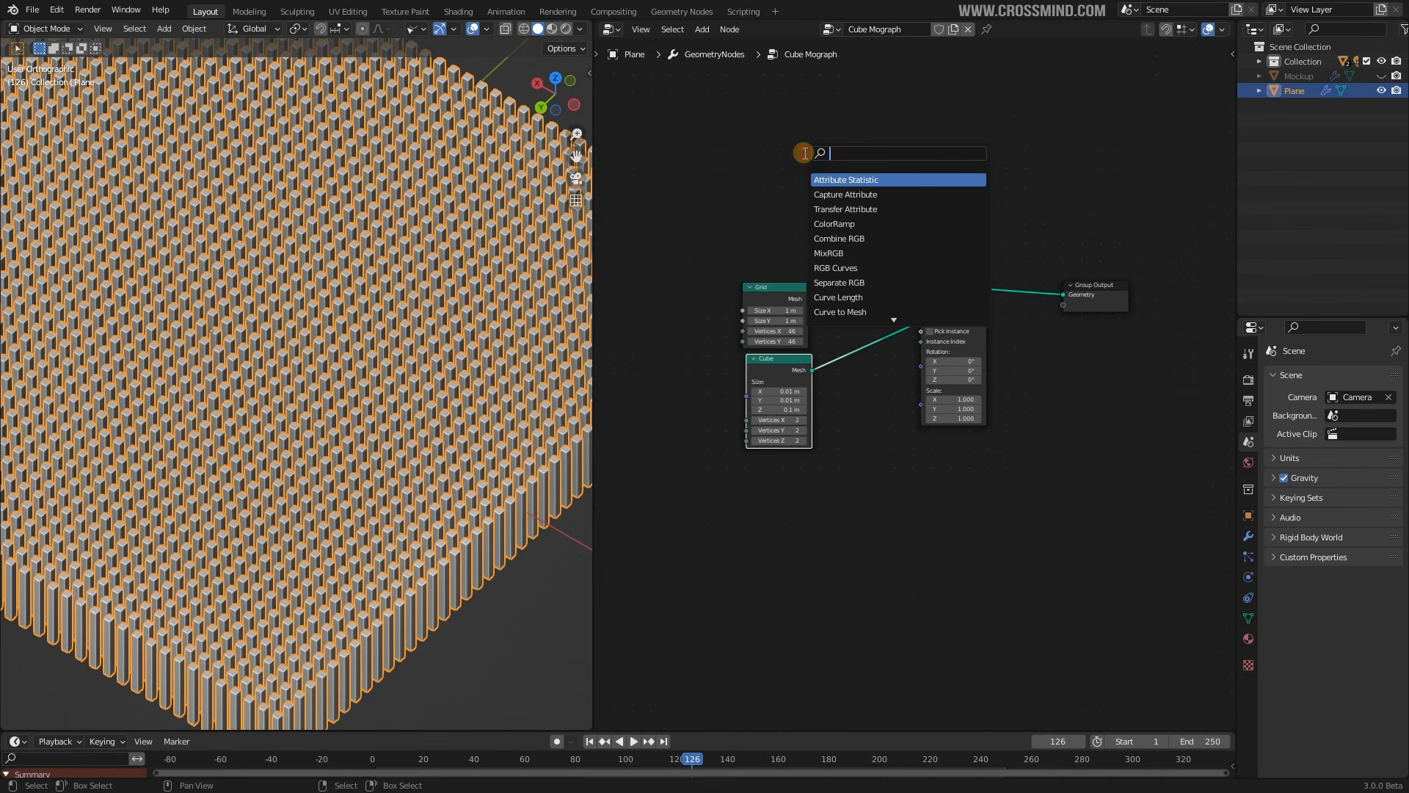
type("join")
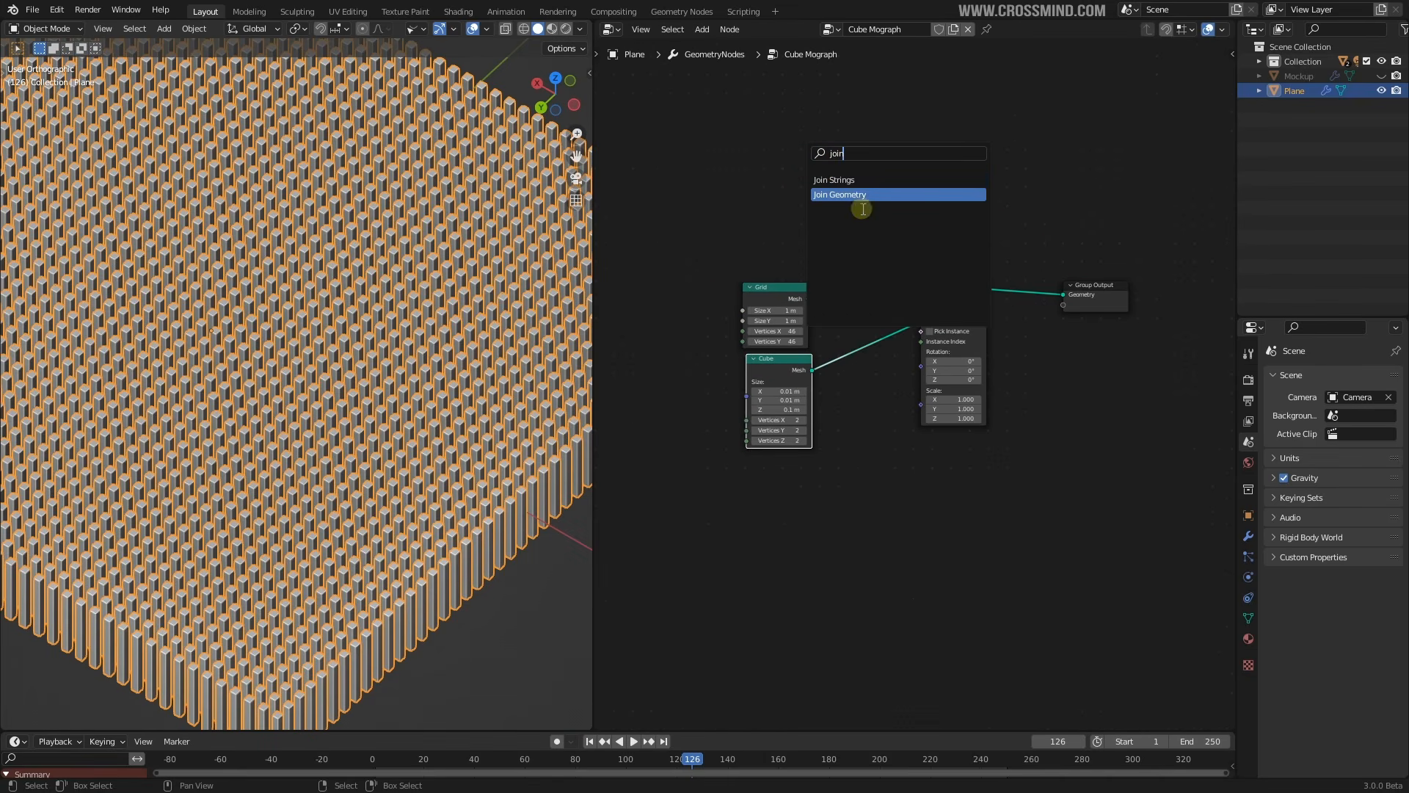
left_click(859, 196)
left_click(1108, 313)
left_click_drag(793, 301, 951, 201)
left_click_drag(1023, 293, 1035, 232)
middle_click_drag(374, 476, 304, 560)
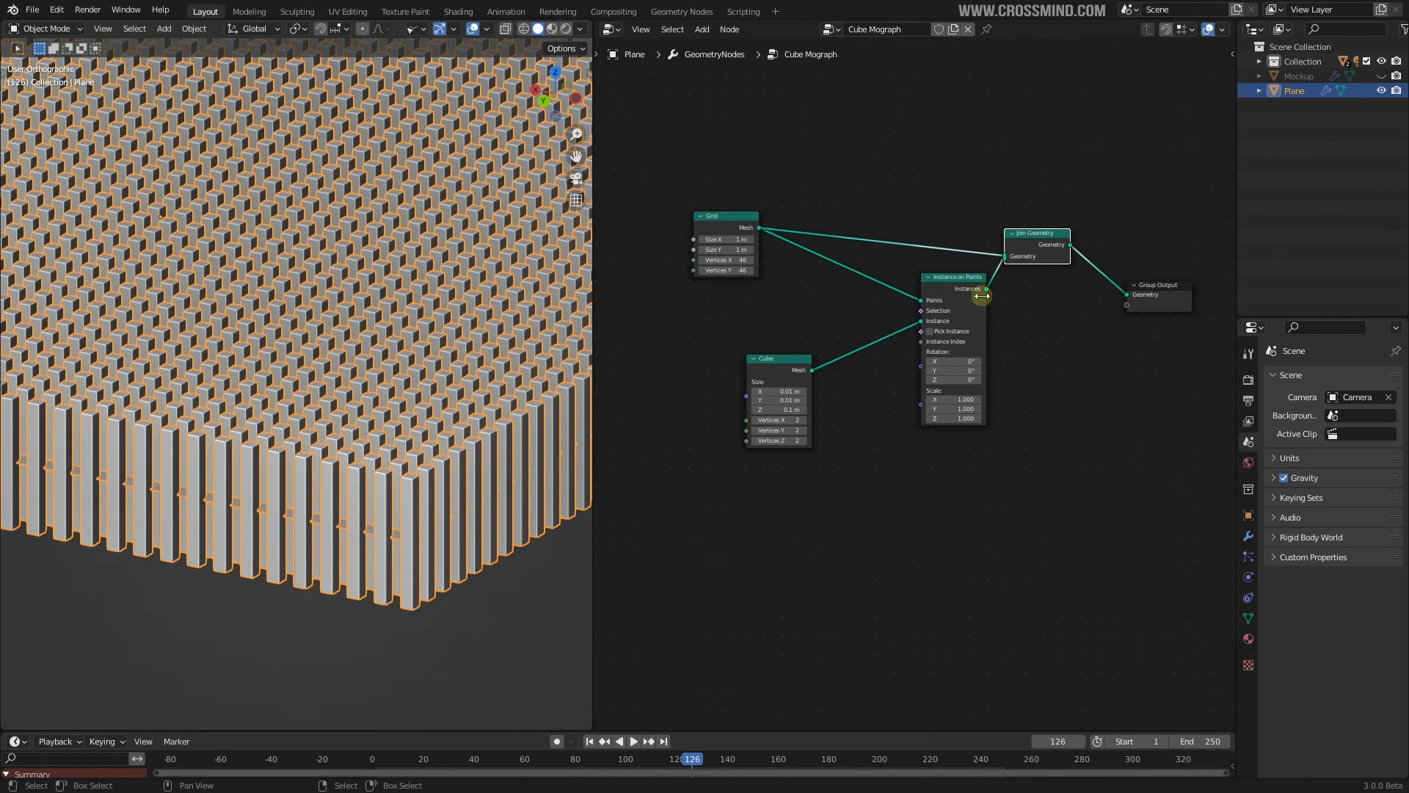
Save the file, then cut the link from Instance on Points to Join Geometry
middle_click_drag(367, 426, 450, 454)
key("ctrl+s")
middle_click_drag(914, 440, 912, 480)
left_click_drag(952, 334, 938, 335)
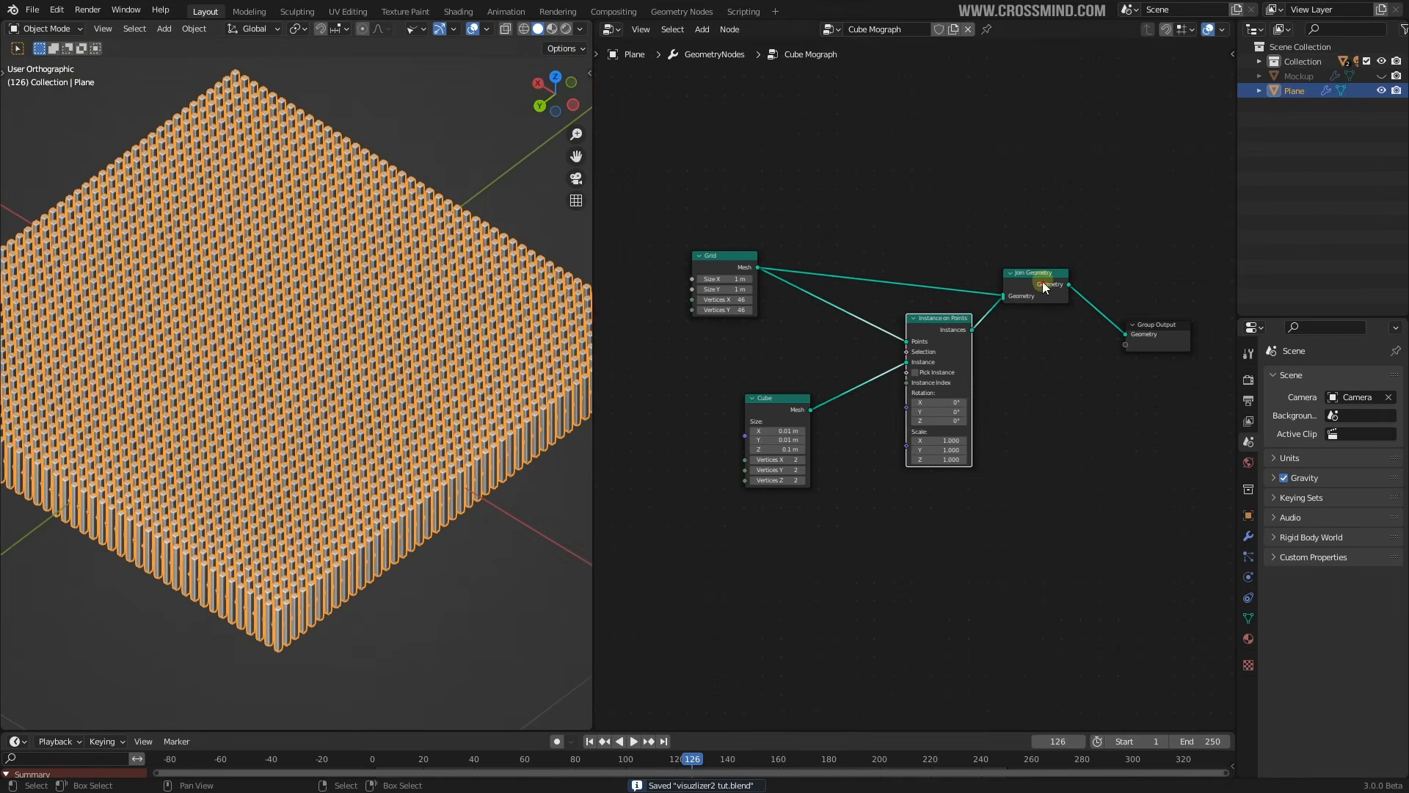
left_click_drag(1041, 288, 1048, 246)
right_click_drag(968, 289, 1004, 327, "ctrl")
left_click_drag(936, 334, 944, 337)
Move the Grid and Join Geometry nodes to tidy the layout, then select the Grid node
left_click_drag(710, 273, 636, 257)
scroll(732, 281, "down", 3)
middle_click_drag(746, 288, 780, 308)
left_click_drag(762, 305, 697, 293)
scroll(954, 286, "up", 1)
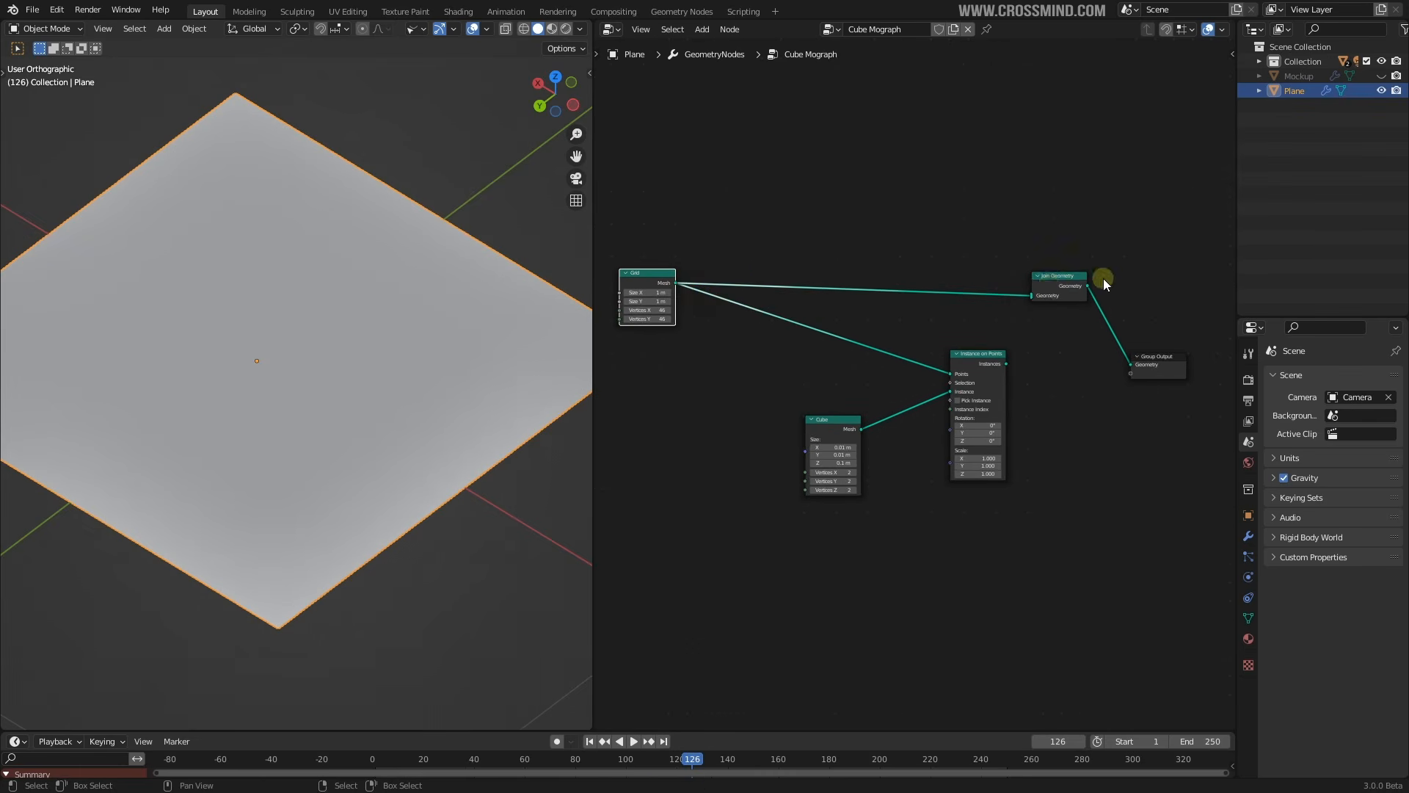
left_click_drag(1076, 280, 1081, 276)
key("shift+a")
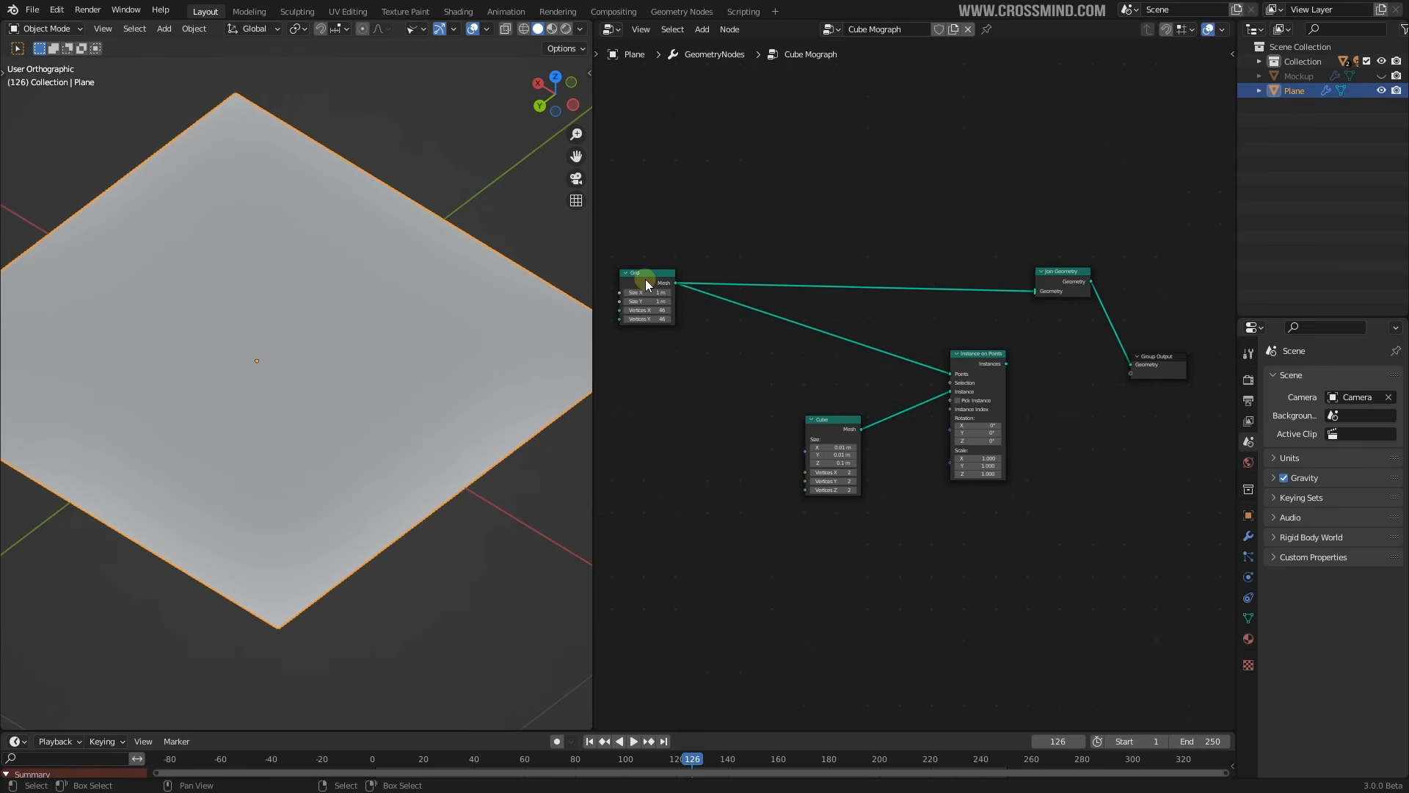
left_click(645, 279)
key("shift+a")
mouse_move(818, 407)
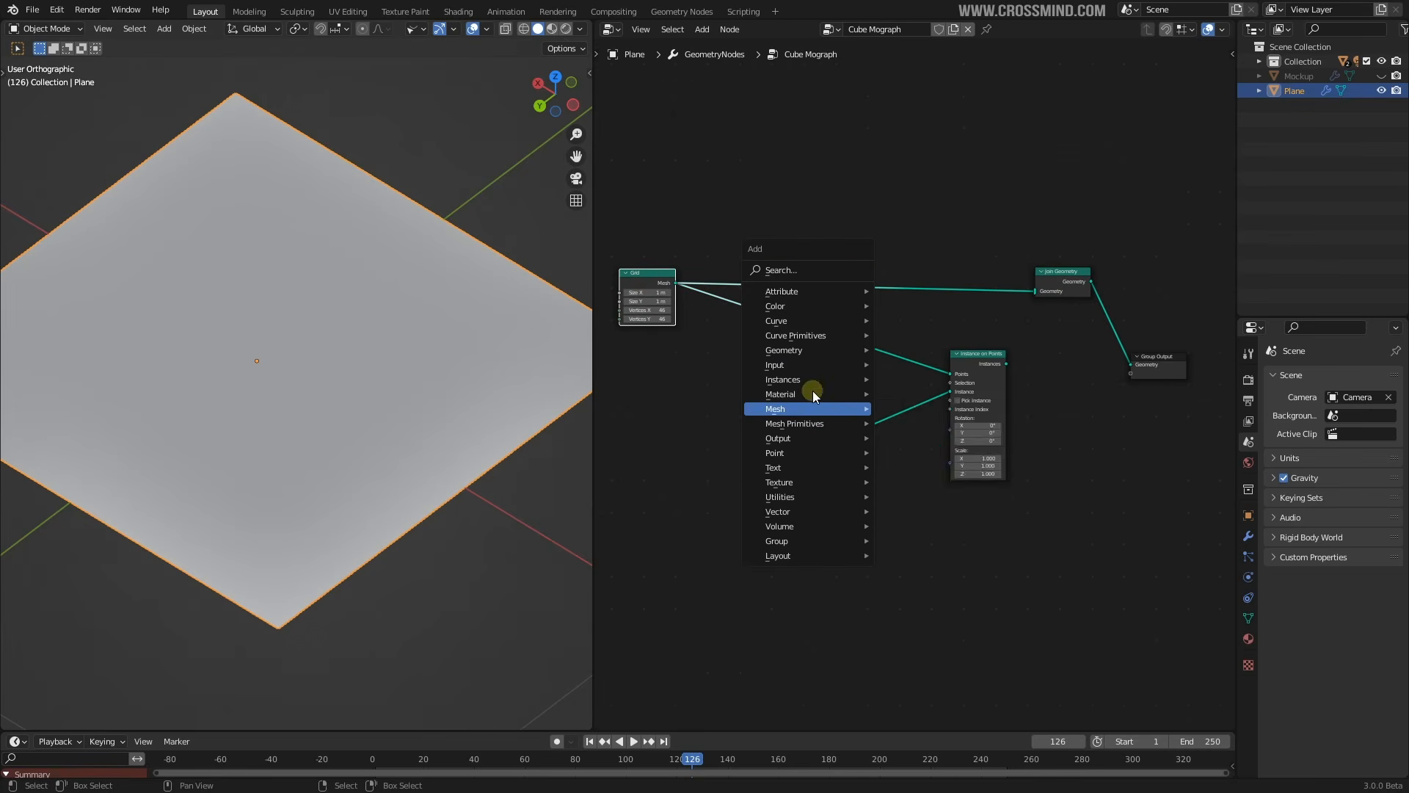
Insert a Set Position node into the Grid-to-Join Geometry link
left_click(813, 351)
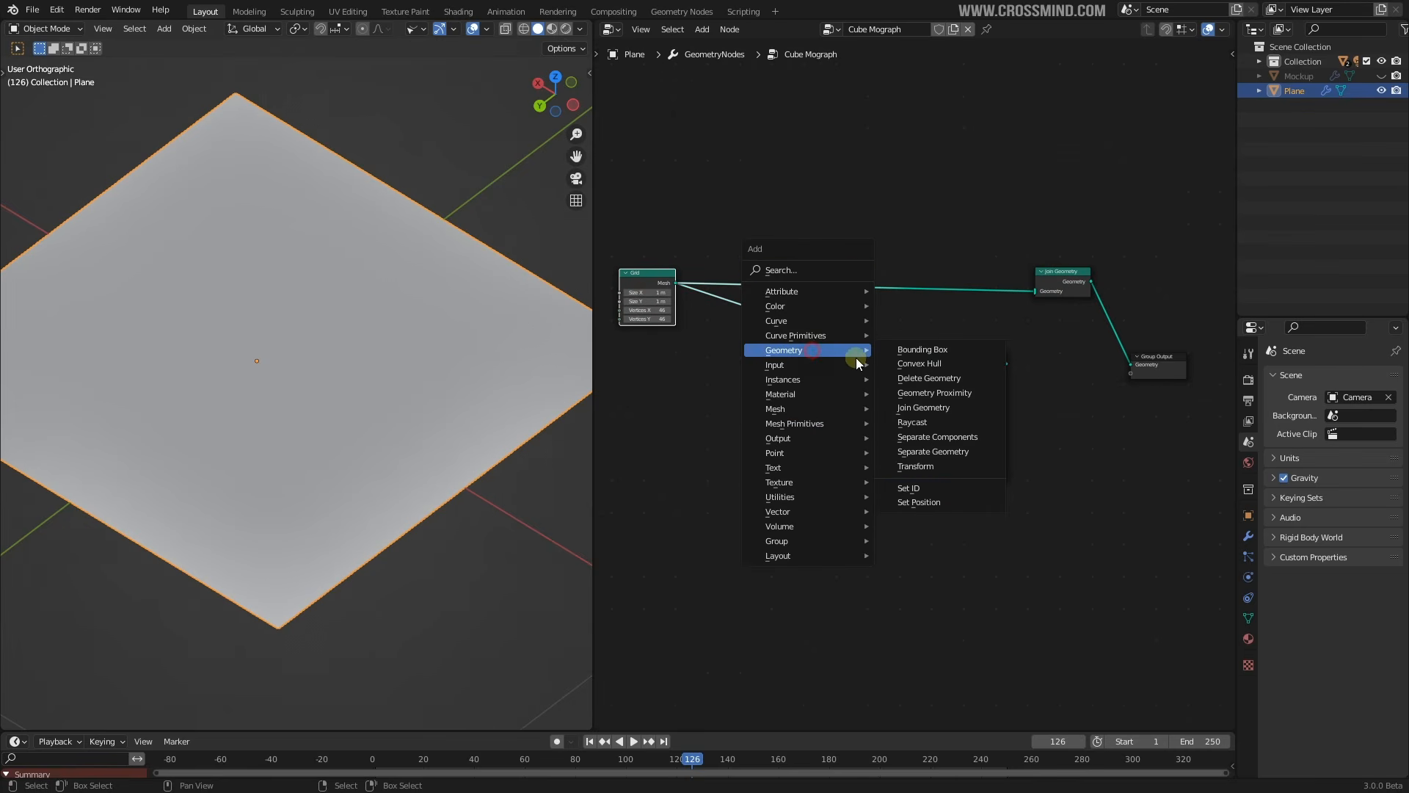
left_click(921, 503)
left_click(968, 266)
left_click(941, 168)
Add a vector Add node and a Position input, feeding Position into Add's first vector
key("shift+a")
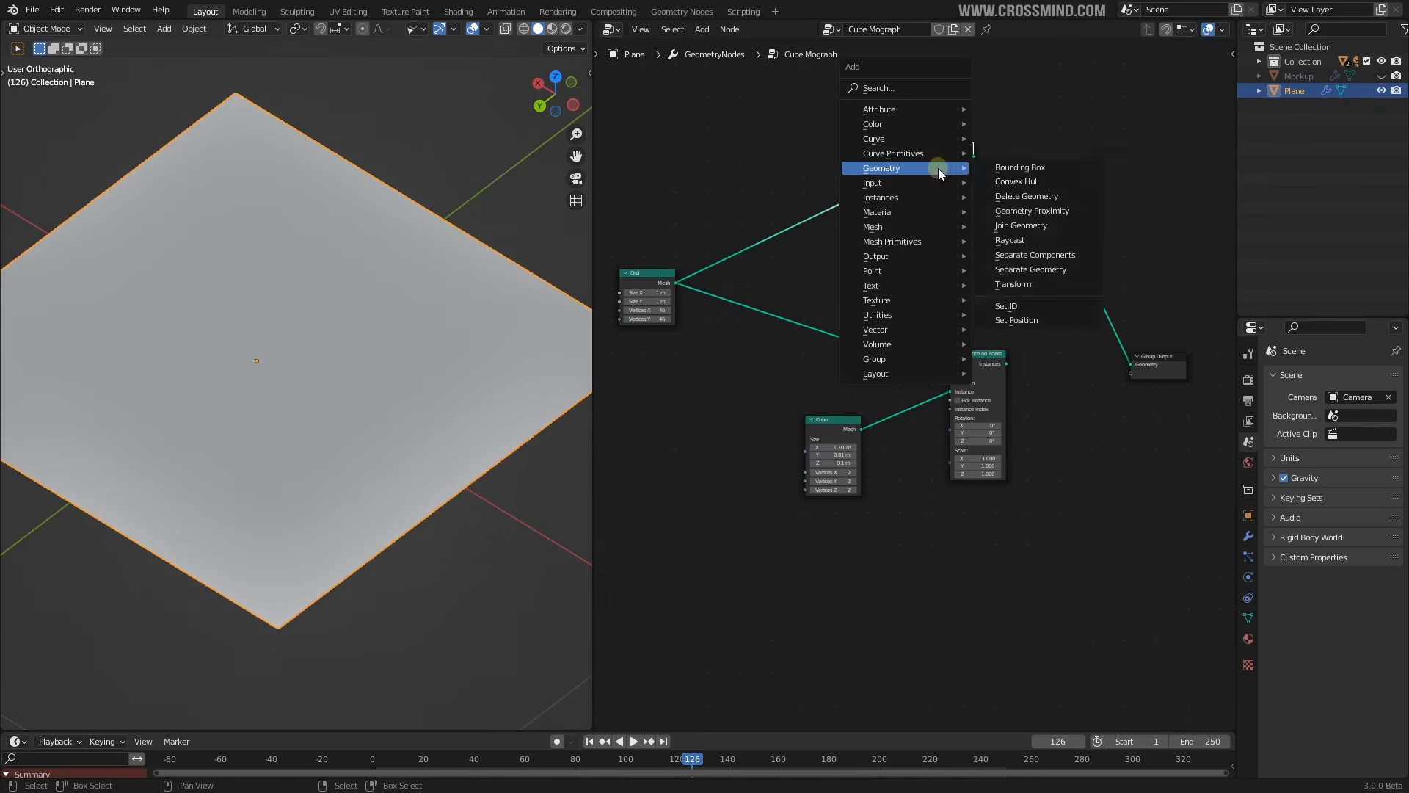
left_click(894, 315)
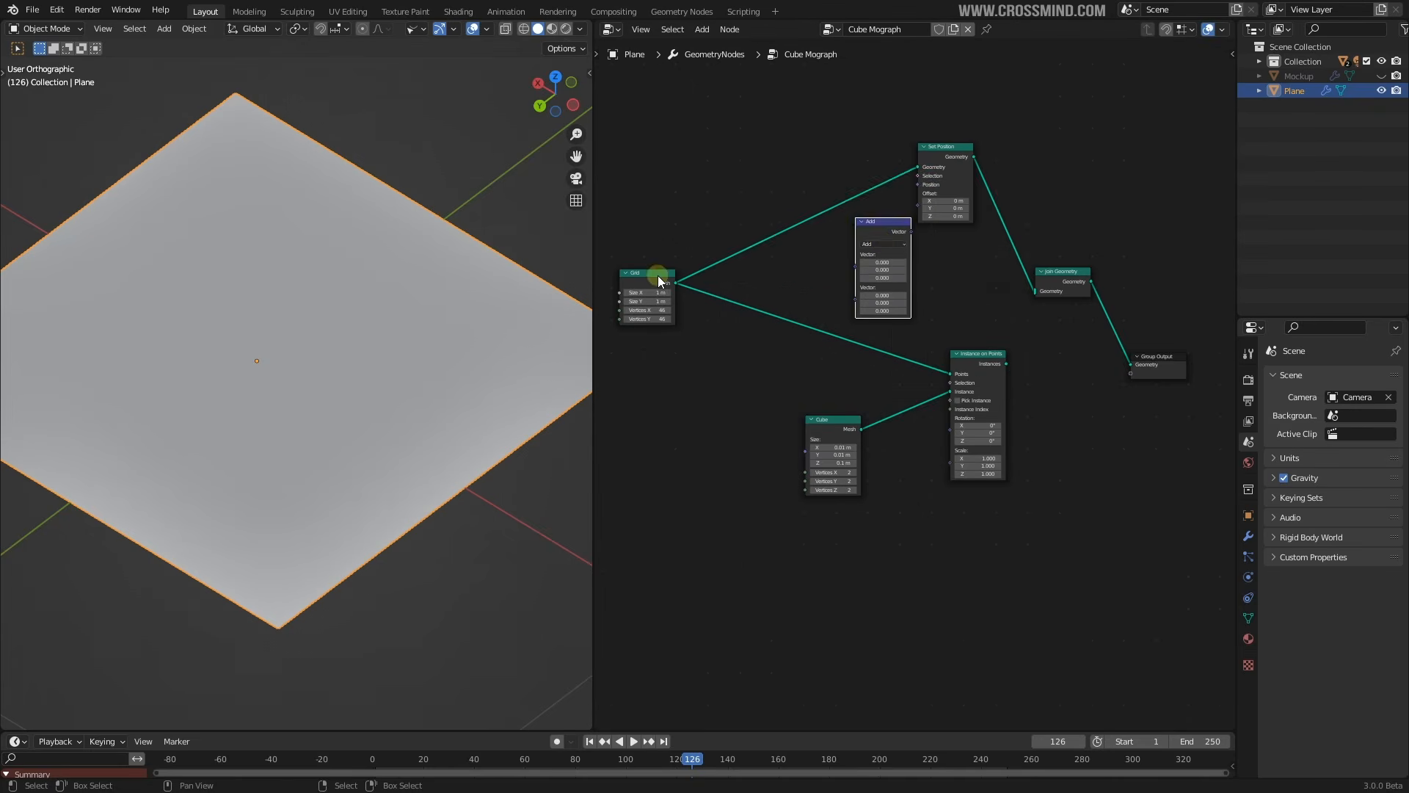
left_click_drag(657, 275, 642, 257)
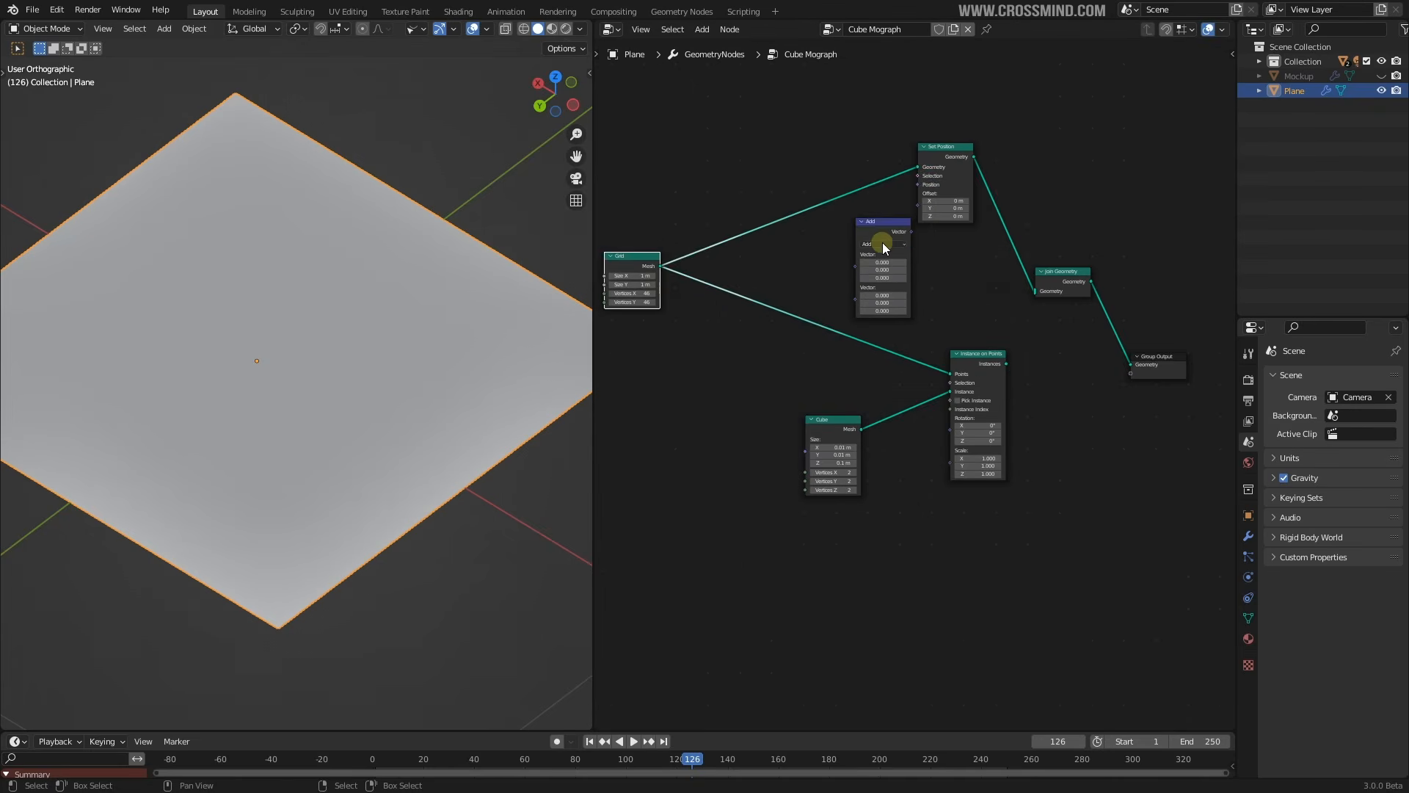
scroll(882, 242, "up", 4)
left_click(914, 182)
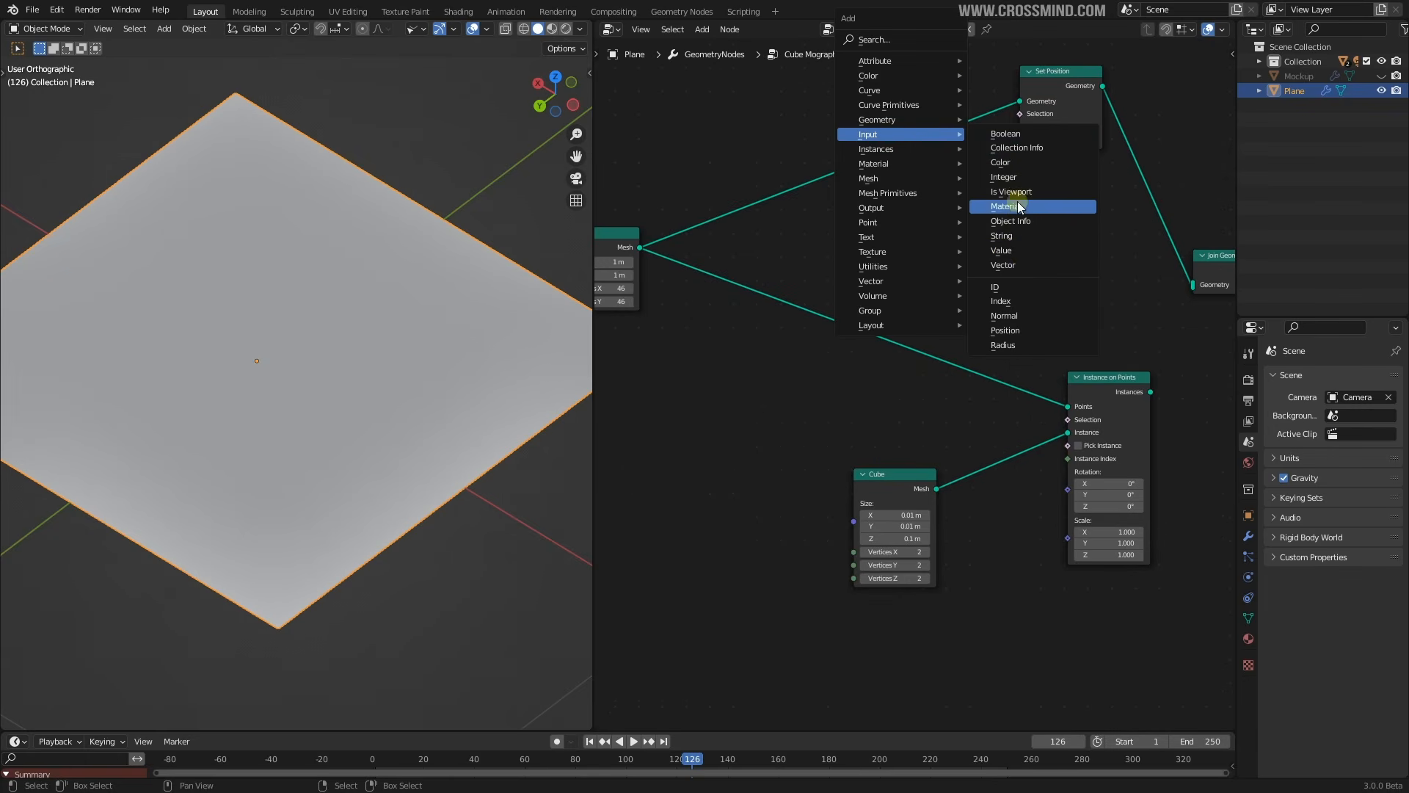
left_click(1012, 327)
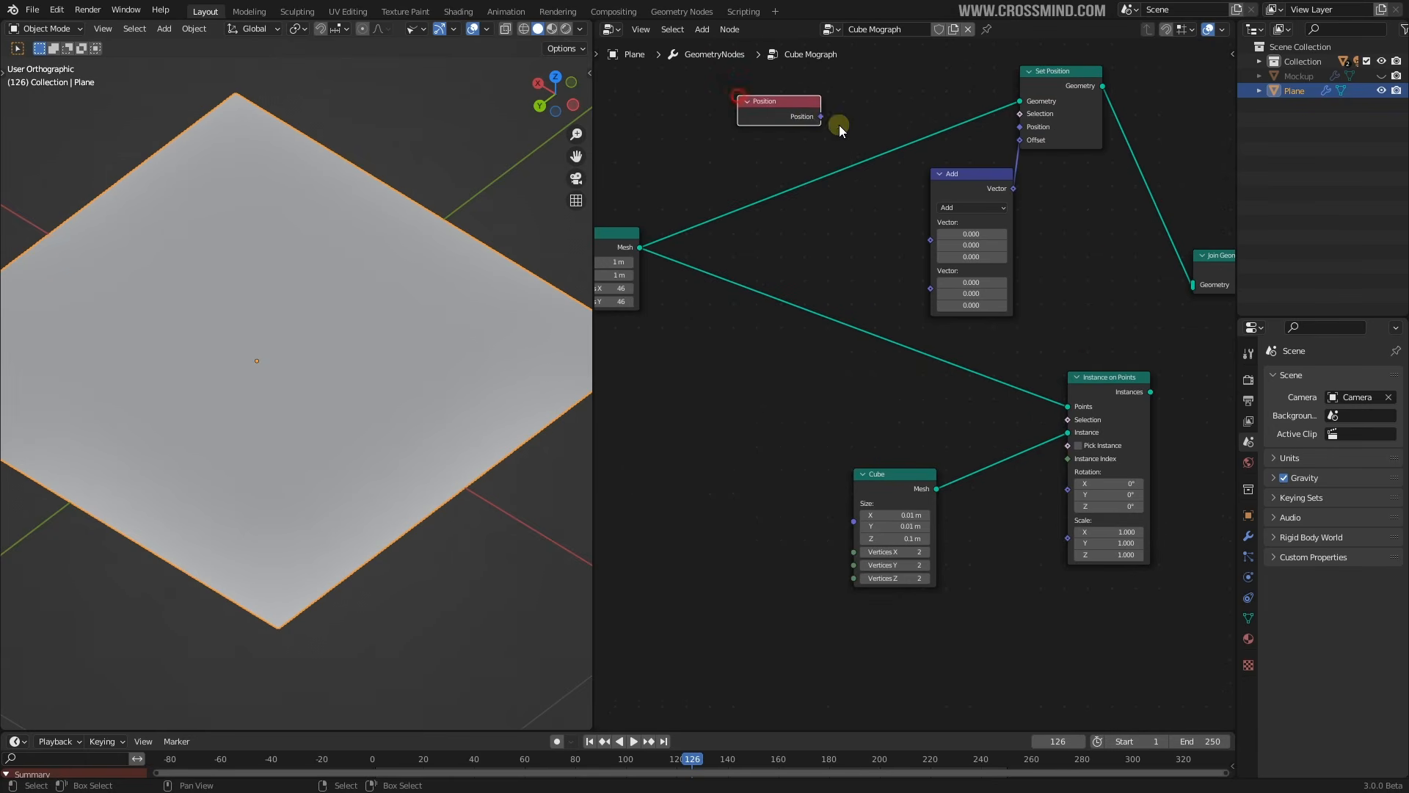
left_click_drag(932, 236, 931, 235)
Add a Musgrave Texture and feed its Height into the Add node's second vector
key("shift+a")
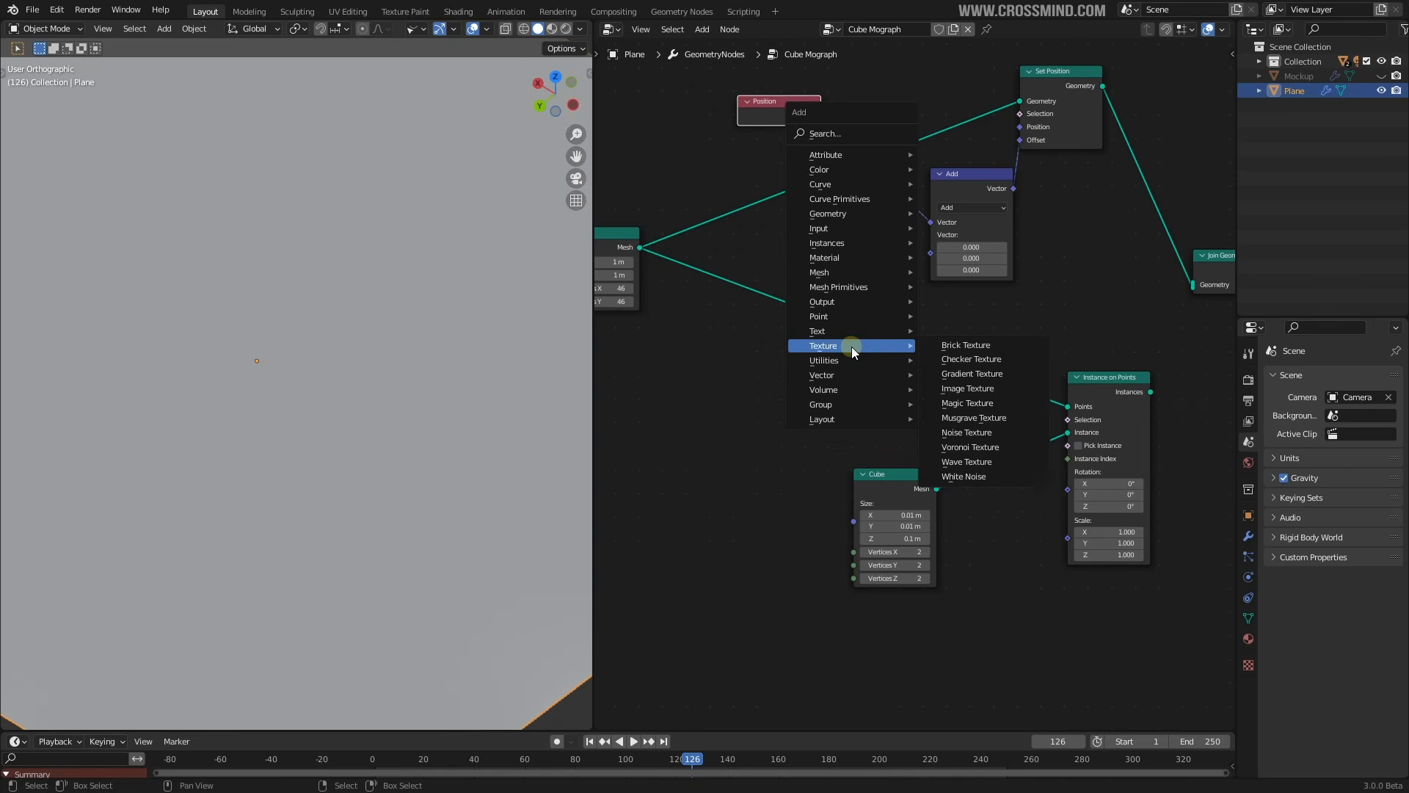
mouse_move(843, 348)
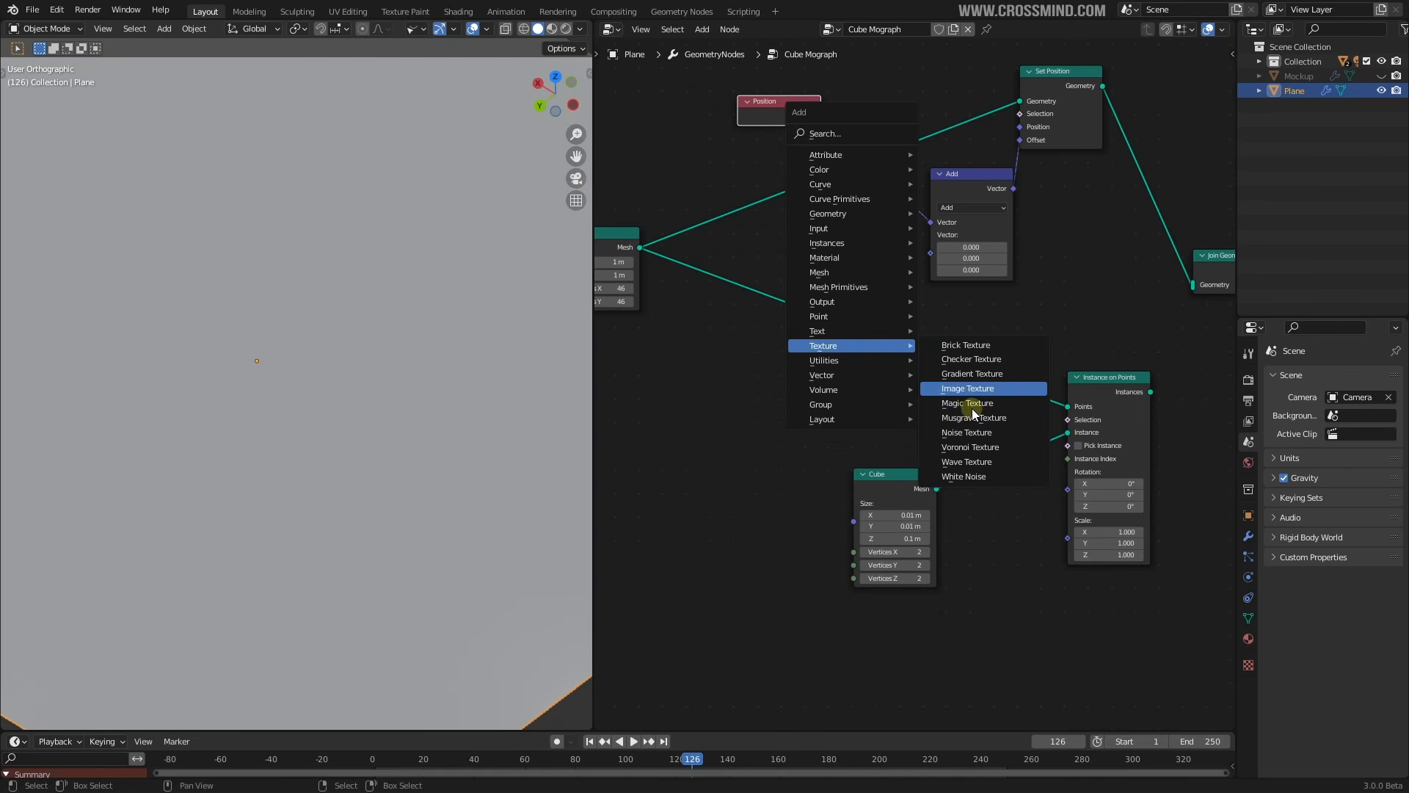
left_click(980, 417)
left_click(664, 389)
left_click_drag(754, 410, 931, 252)
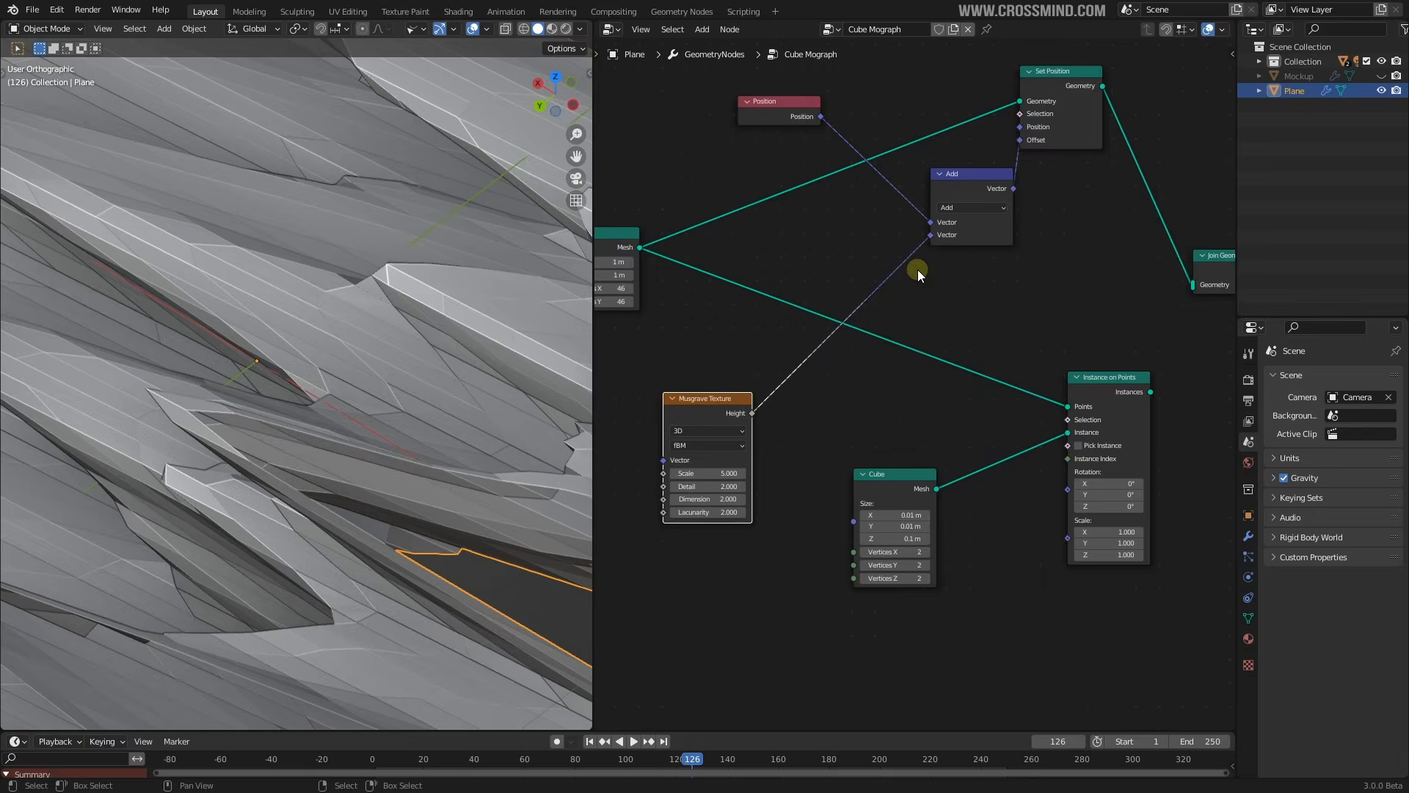
scroll(899, 308, "down", 4)
middle_click_drag(890, 322, 972, 341)
Move the Grid left and the Musgrave Texture up beside the Position and Add nodes
scroll(499, 347, "down", 8)
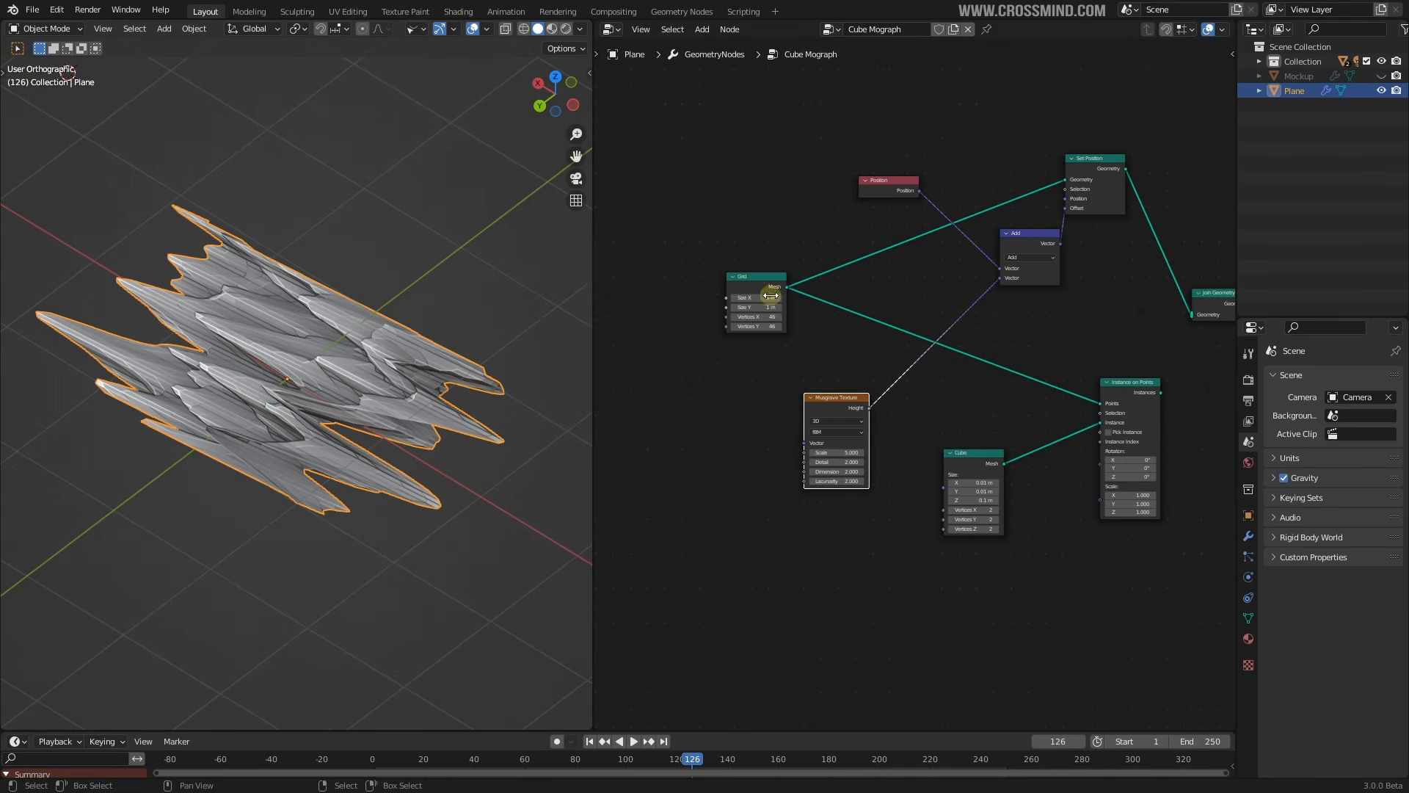
left_click_drag(771, 295, 699, 302)
left_click_drag(837, 397, 846, 108)
left_click_drag(1033, 235, 961, 87)
Insert a Combine XYZ node and route the Musgrave noise Height into its Z input
scroll(875, 126, "up", 2)
key("shift+a")
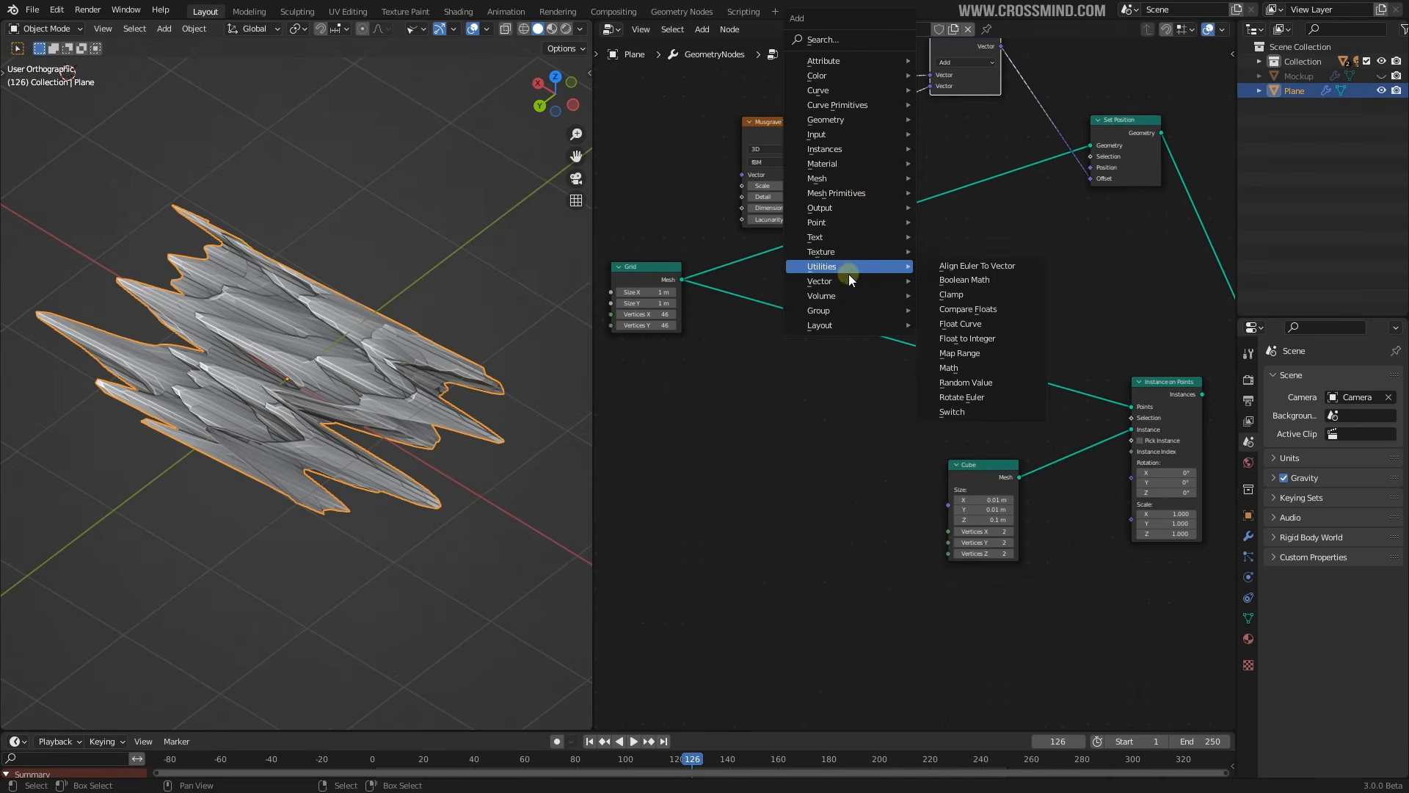
mouse_move(844, 281)
left_click(958, 325)
left_click(867, 154)
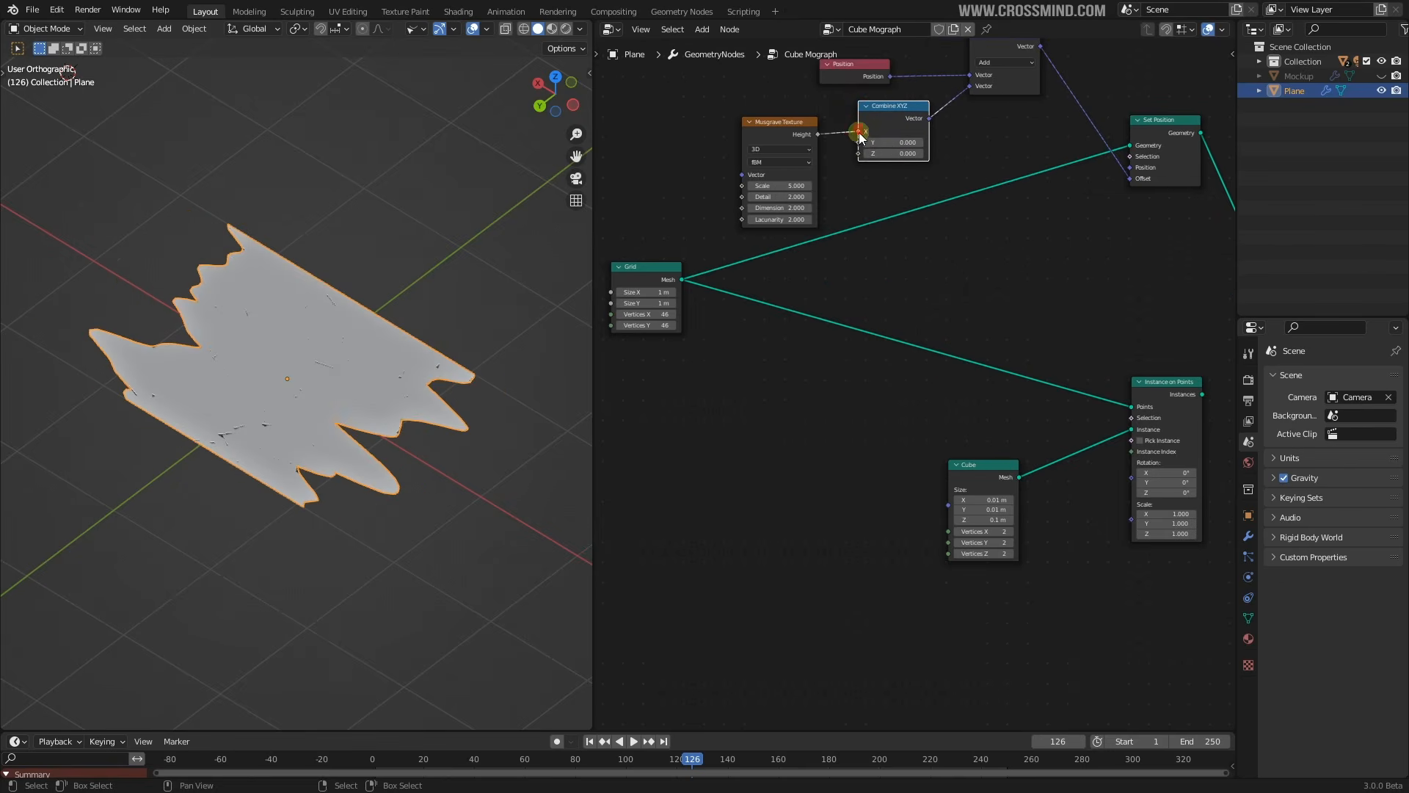
left_click_drag(859, 132, 860, 154)
middle_click_drag(884, 222, 918, 314)
Lower the Musgrave Texture Scale for broader waves and check the viewport
scroll(918, 315, "up", 2)
middle_click_drag(837, 294, 808, 263)
scroll(808, 263, "up", 4)
left_click_drag(786, 236, 515, 261)
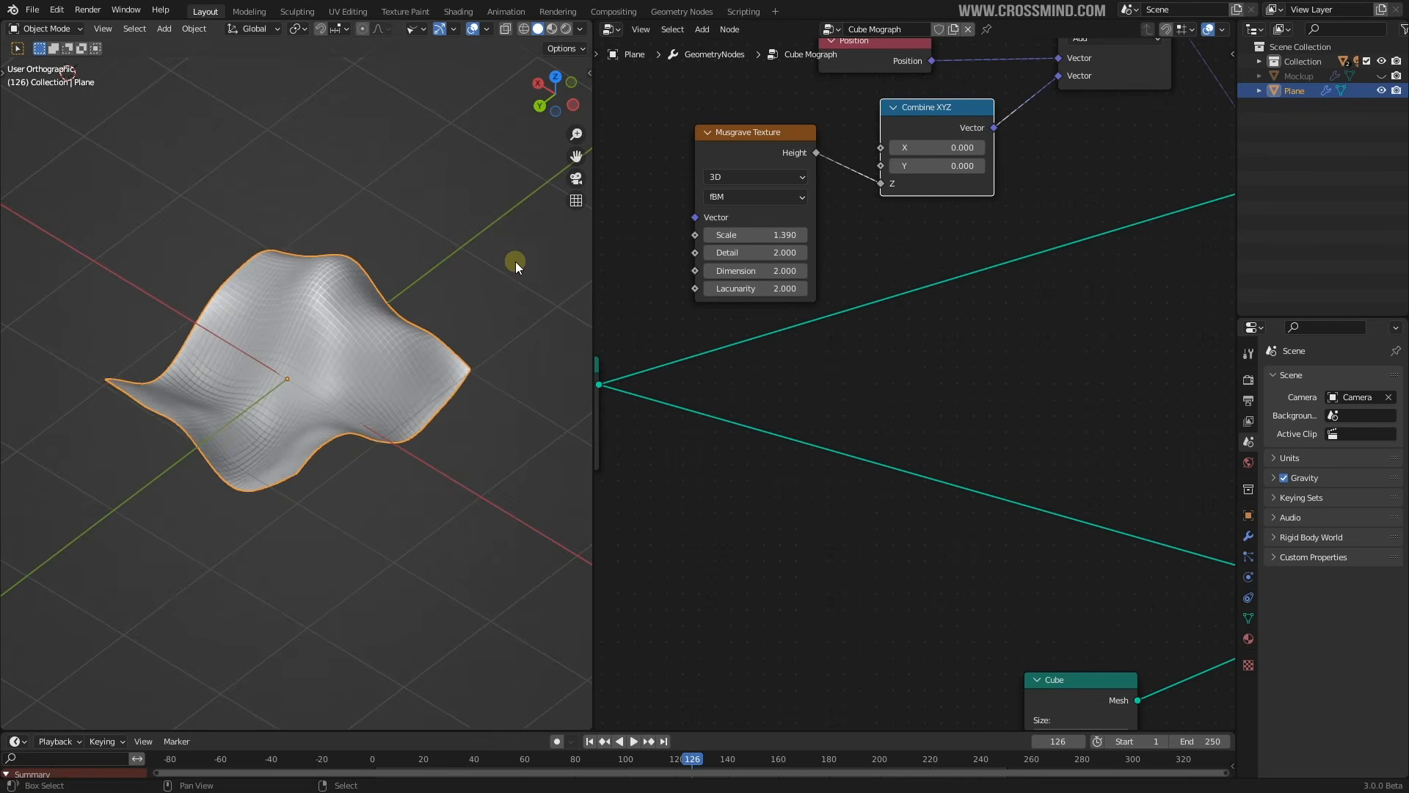
middle_click_drag(515, 262, 499, 312)
Tuck Combine XYZ under the Position node and move the Cube node toward Instance on Points
middle_click_drag(1042, 201, 1016, 306)
scroll(1016, 306, "down", 4)
scroll(914, 290, "up", 3)
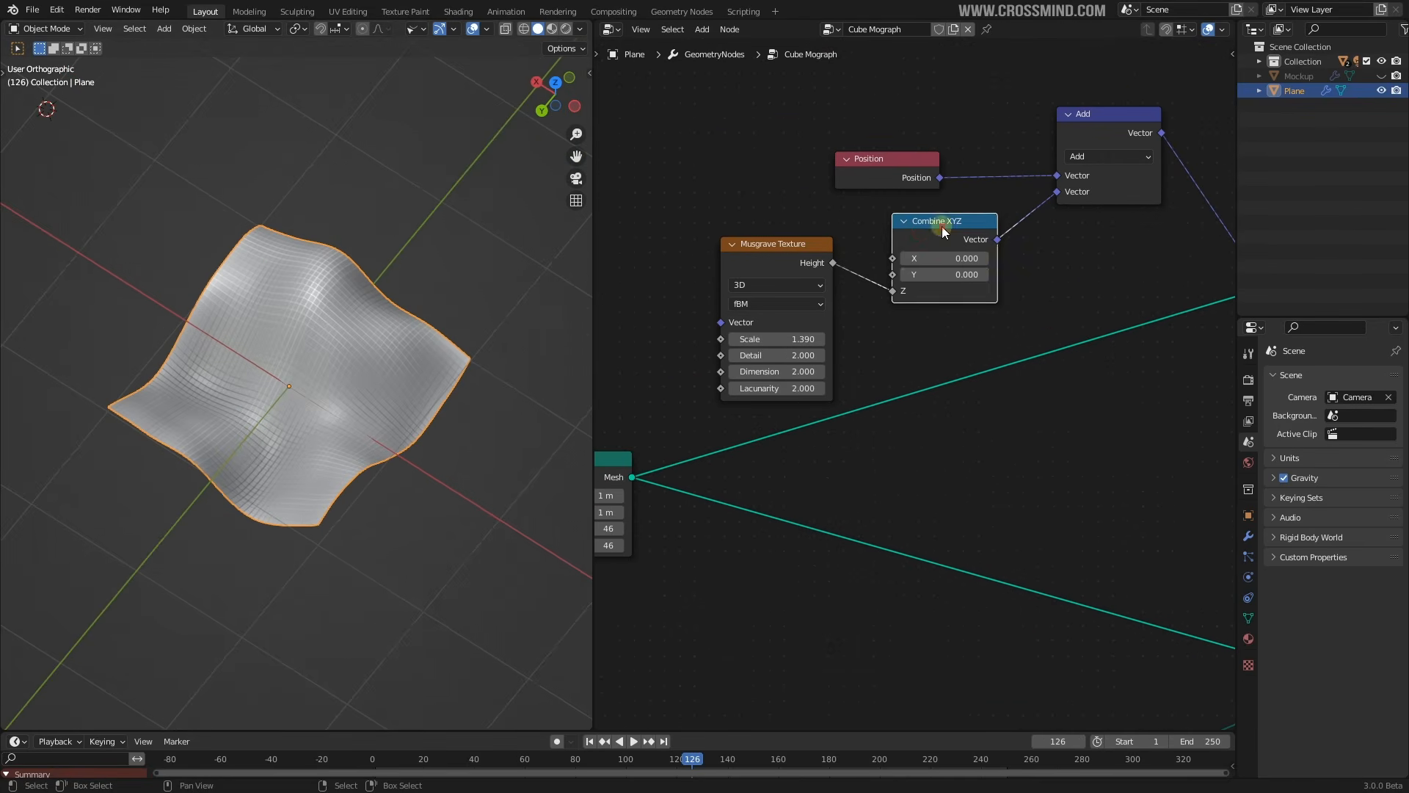
left_click_drag(941, 226, 909, 147)
left_click(896, 167, "shift")
left_click_drag(808, 248, 775, 234)
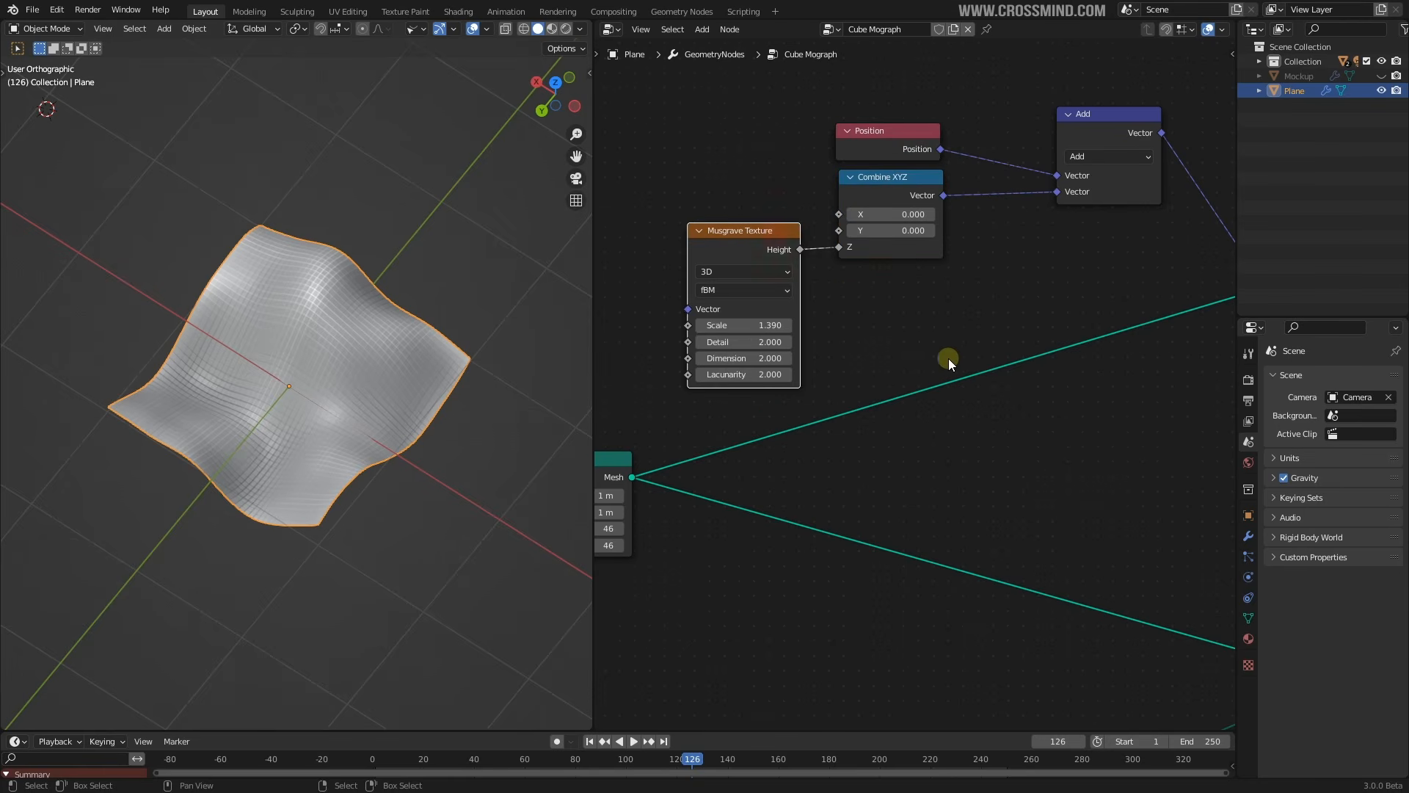
scroll(1028, 367, "down", 3)
scroll(1087, 400, "down", 2)
scroll(1042, 419, "up", 2)
left_click(921, 536)
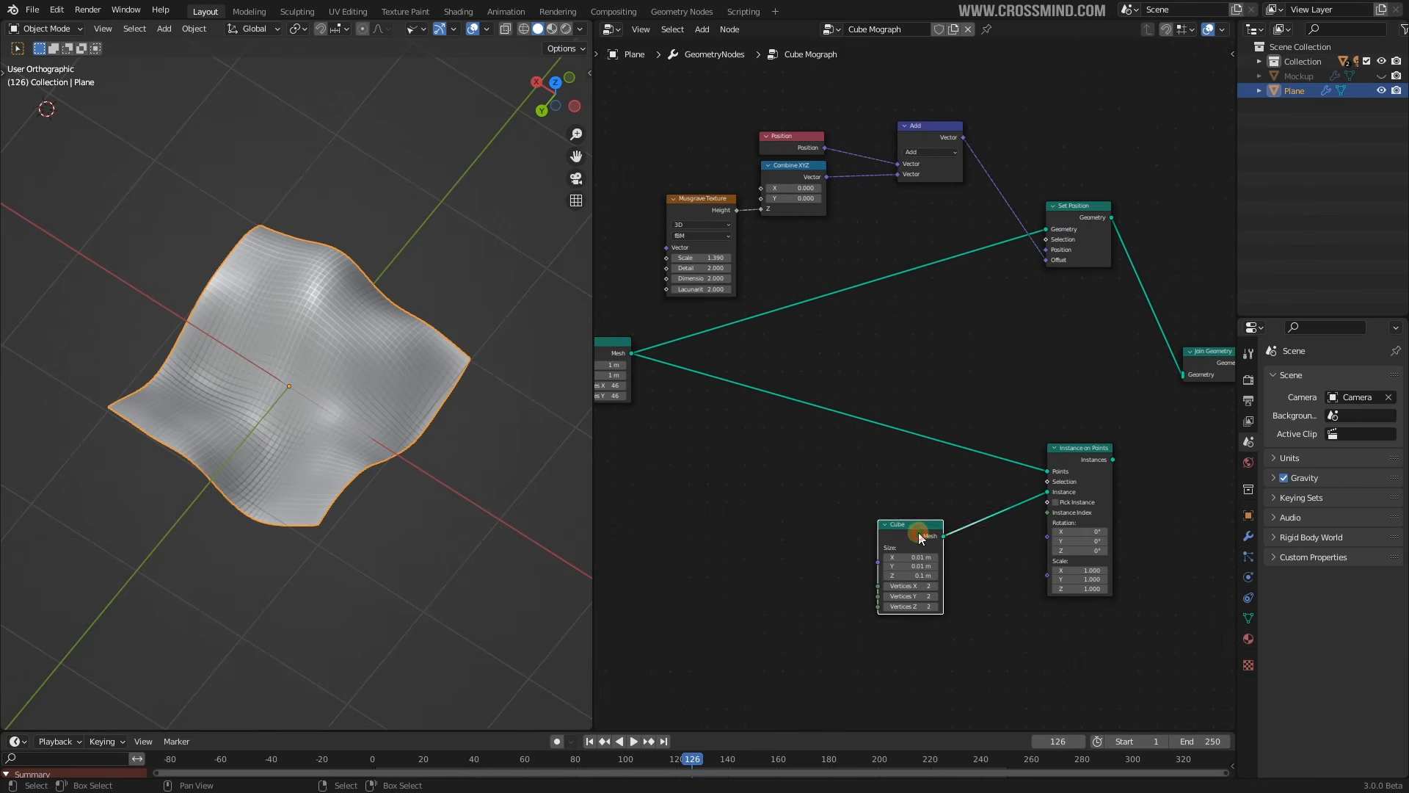
left_click_drag(920, 535, 1034, 495)
left_click_drag(793, 137, 793, 150)
Set the Musgrave Scale to 1.680 while inspecting the wavy surface from new angles
scroll(1036, 268, "down", 3)
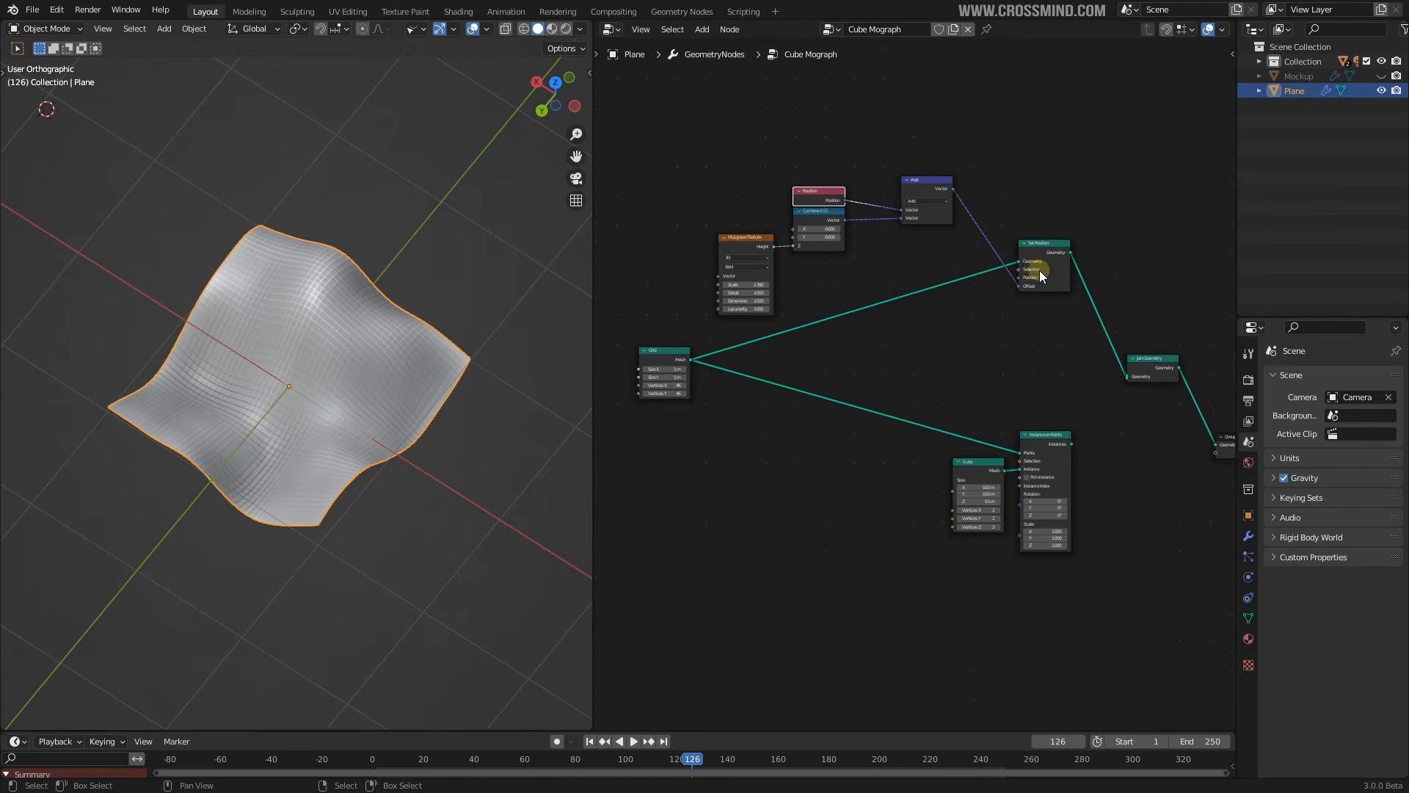
scroll(1035, 268, "up", 2)
left_click(1062, 229)
middle_click_drag(870, 230, 946, 276)
scroll(945, 276, "up", 3)
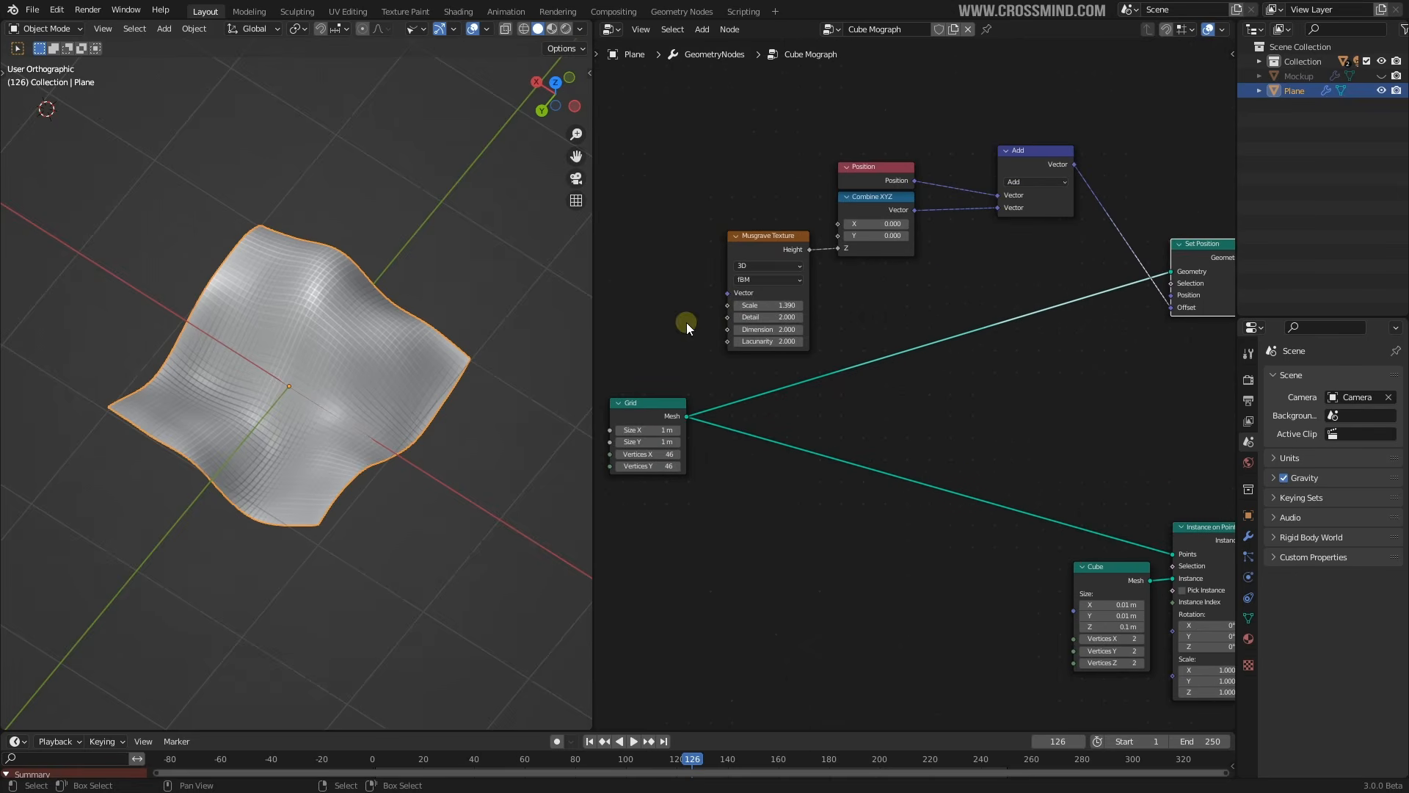
middle_click_drag(475, 358, 464, 357)
scroll(892, 260, "up", 2)
scroll(310, 308, "up", 4)
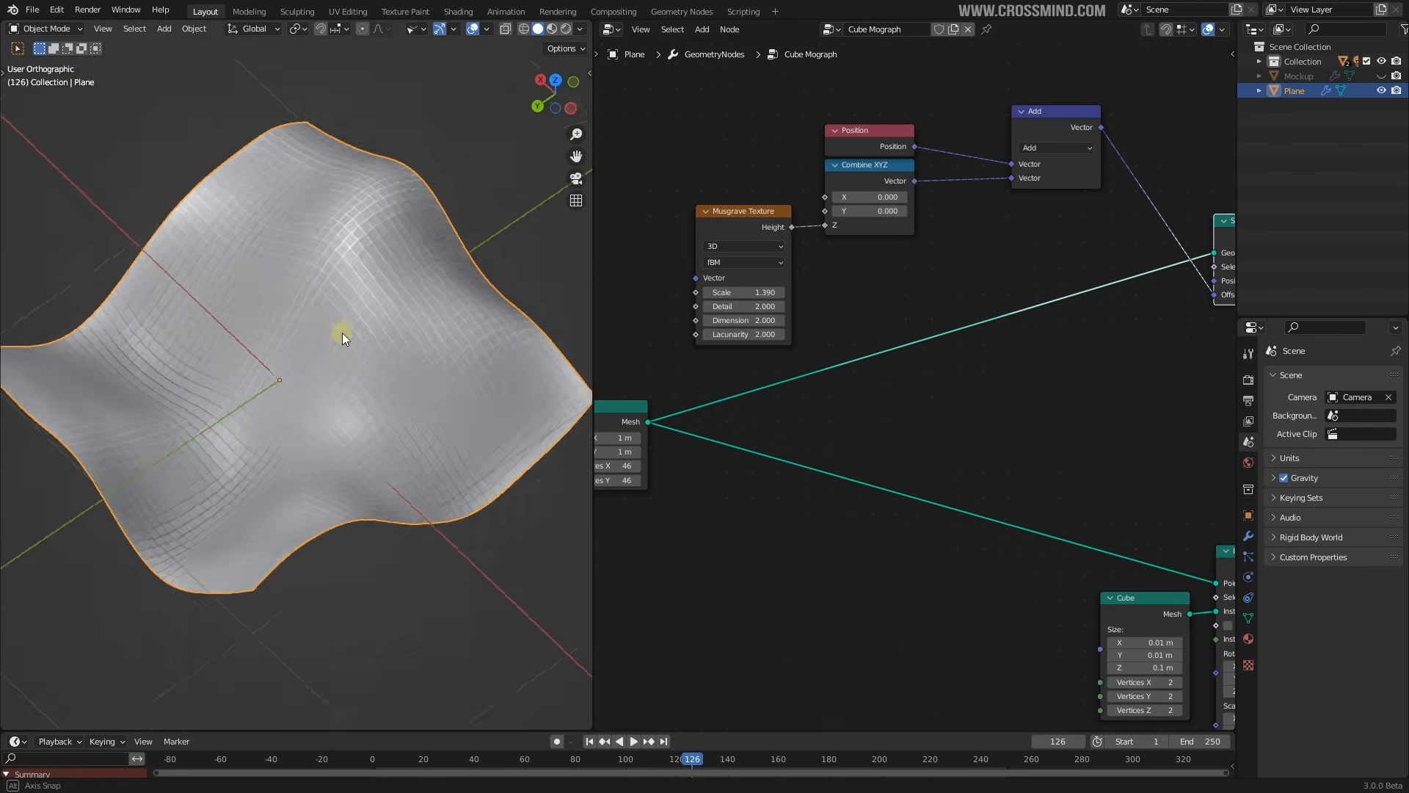
middle_click_drag(342, 333, 397, 338)
scroll(924, 199, "up", 2)
mouse_move(738, 331)
left_mouse_down()
mouse_move(760, 331)
mouse_move(726, 332)
mouse_move(759, 332)
left_mouse_up()
scroll(820, 413, "down", 7)
middle_click_drag(825, 415, 843, 385)
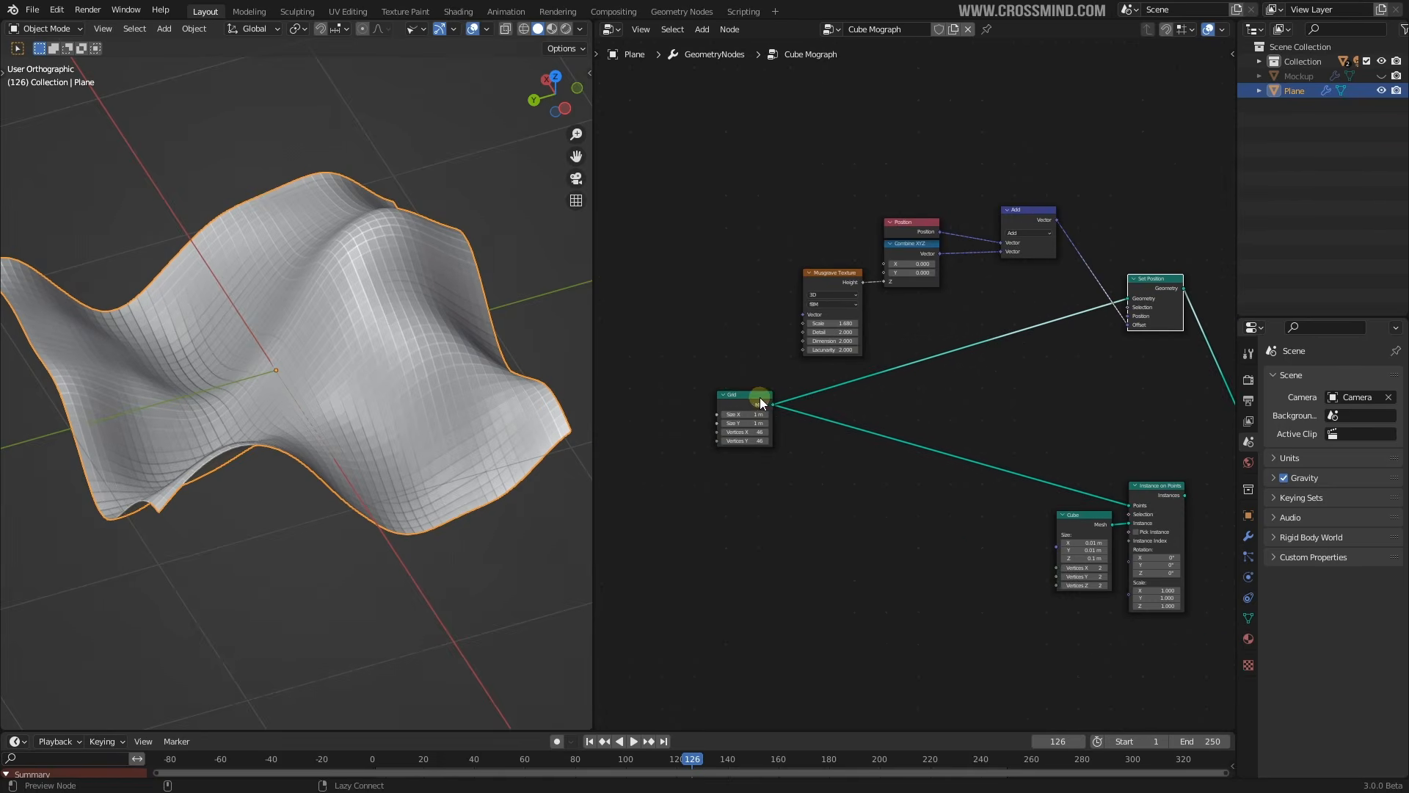
Preview the Grid, the wave-displaced Set Position and the Instance on Points results in turn
left_click(758, 403, "ctrl+shift")
key("g")
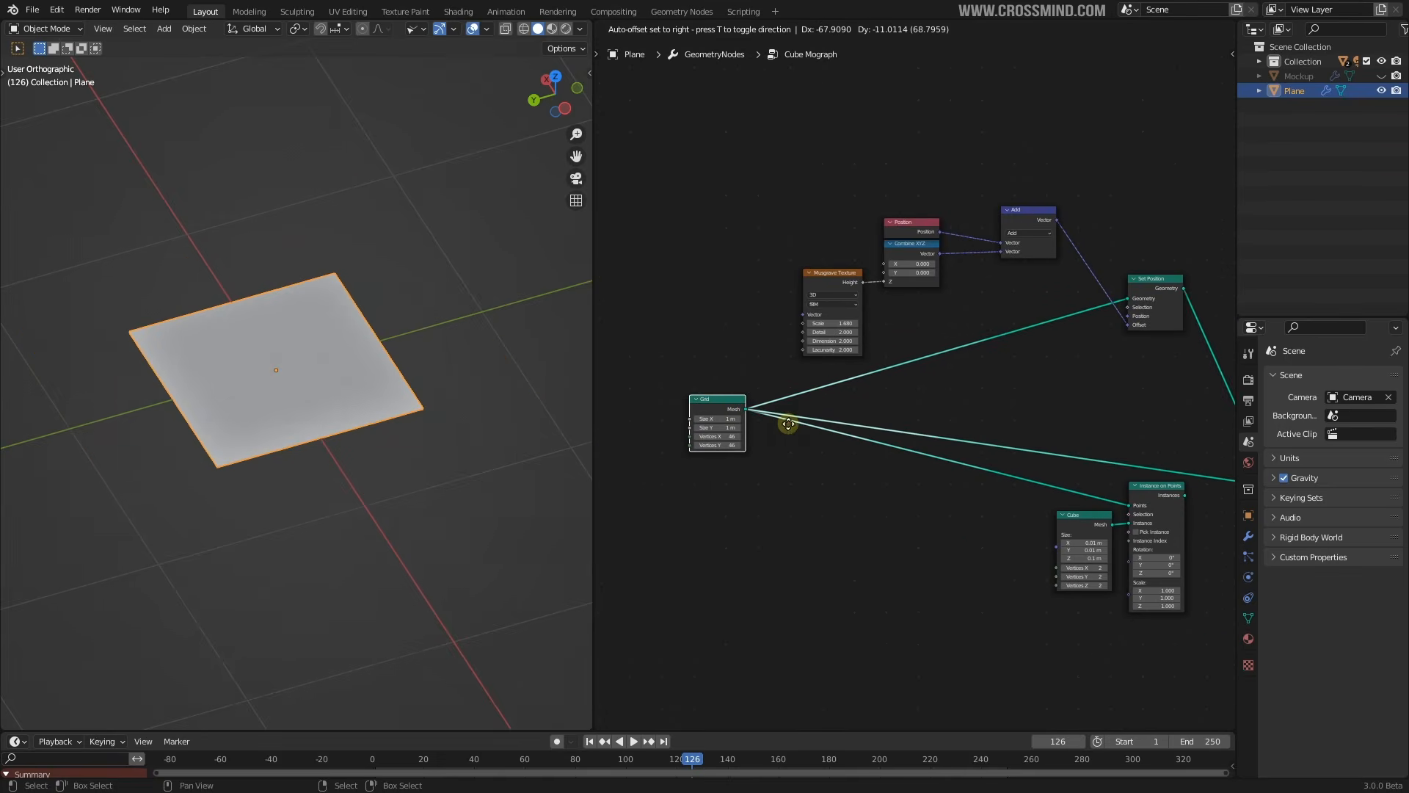
left_click(790, 425)
middle_click_drag(945, 319, 869, 315)
left_click_drag(1084, 284, 1026, 229)
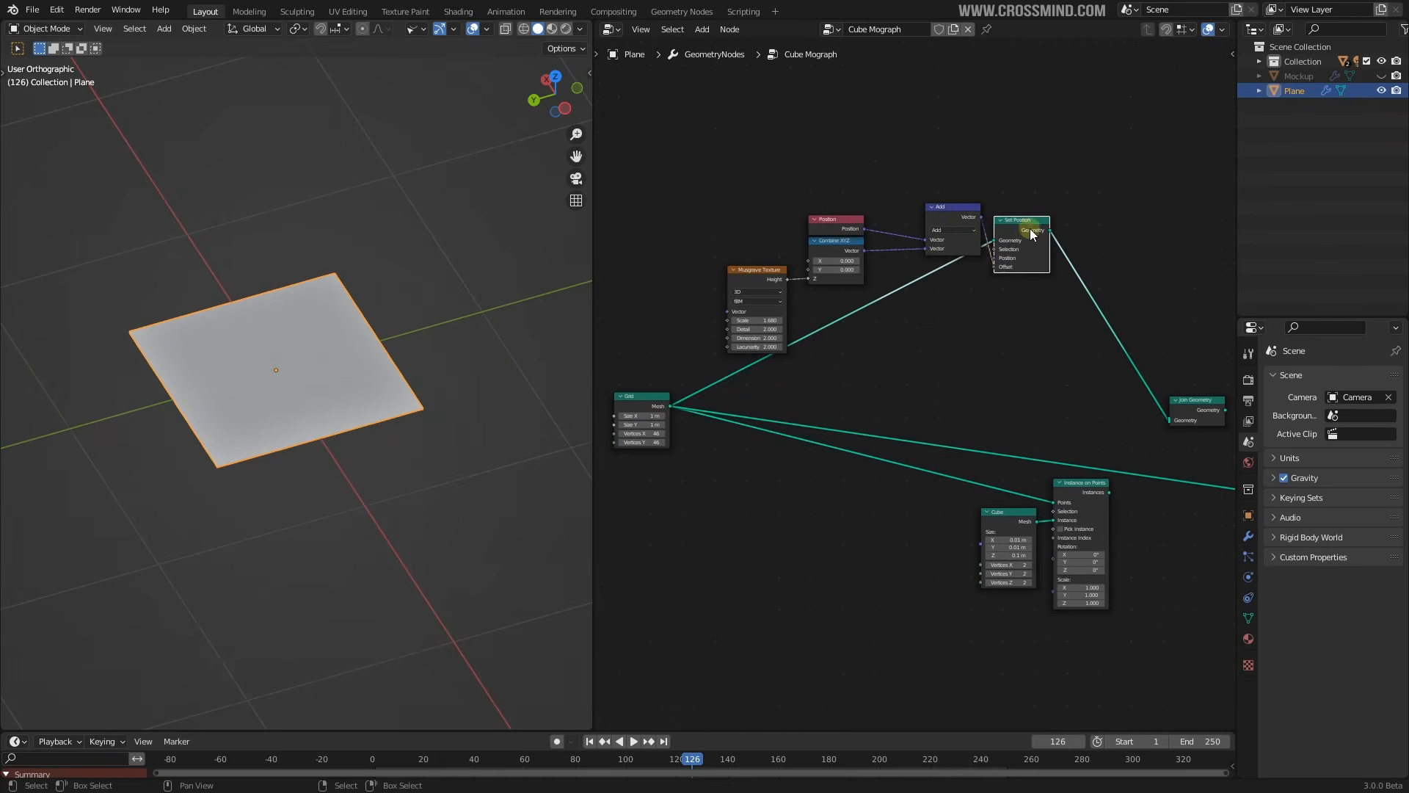
left_click(1027, 230, "ctrl+shift")
scroll(1037, 233, "up", 3)
middle_click_drag(1036, 233, 972, 206)
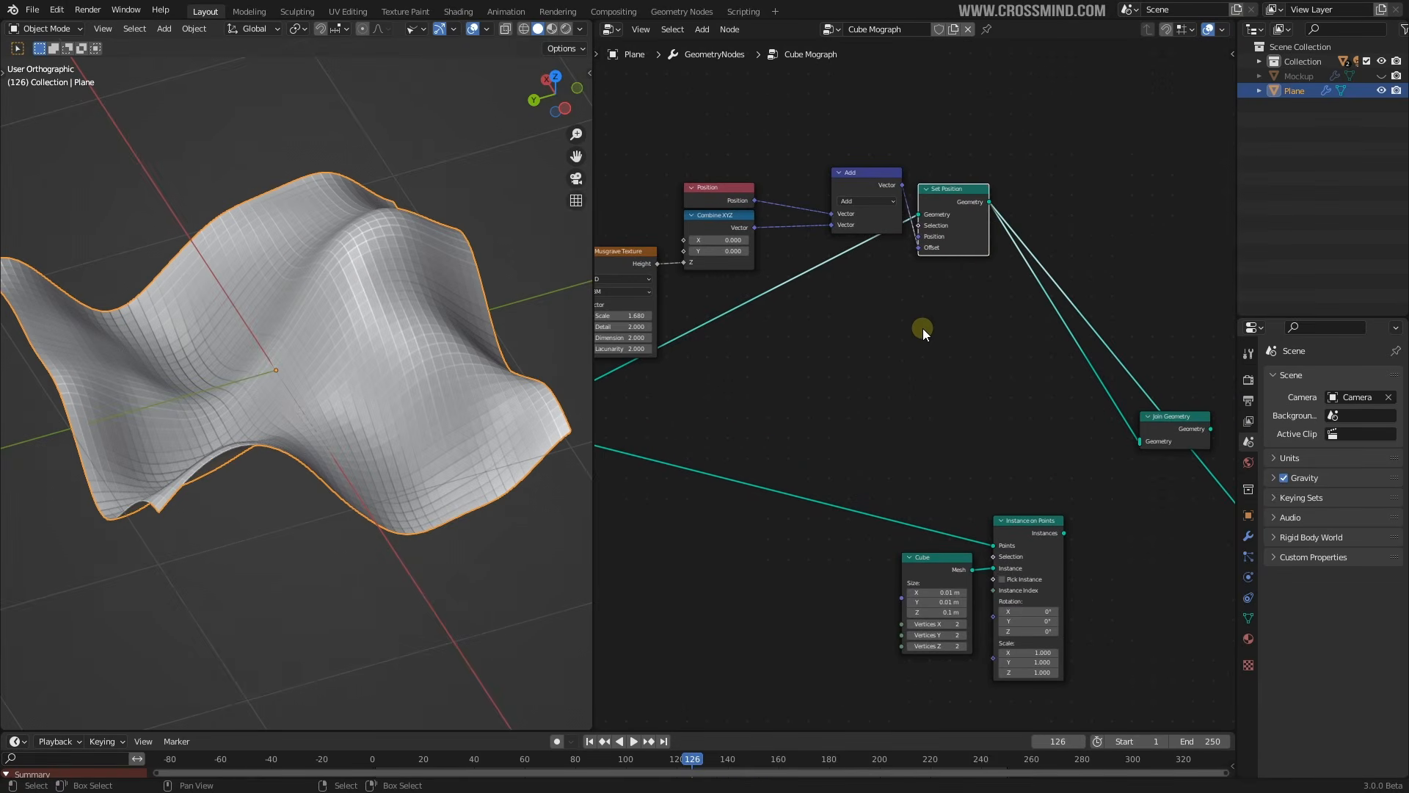
middle_click_drag(1039, 435, 978, 270)
left_click(983, 398, "ctrl+shift")
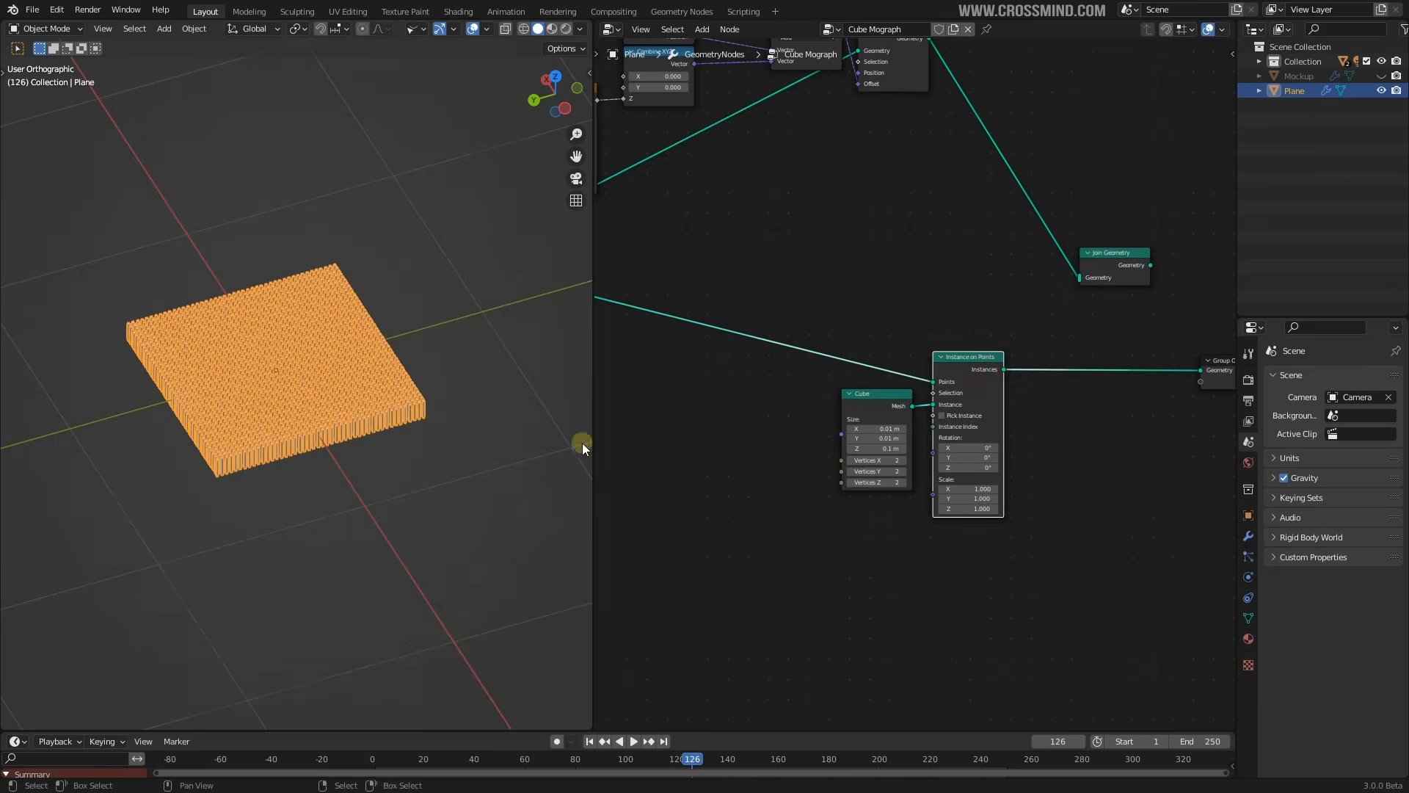
Move the noise nodes up-left and the Grid node to the left edge of the tree
scroll(346, 396, "up", 5)
scroll(859, 292, "down", 1)
scroll(859, 292, "down", 3)
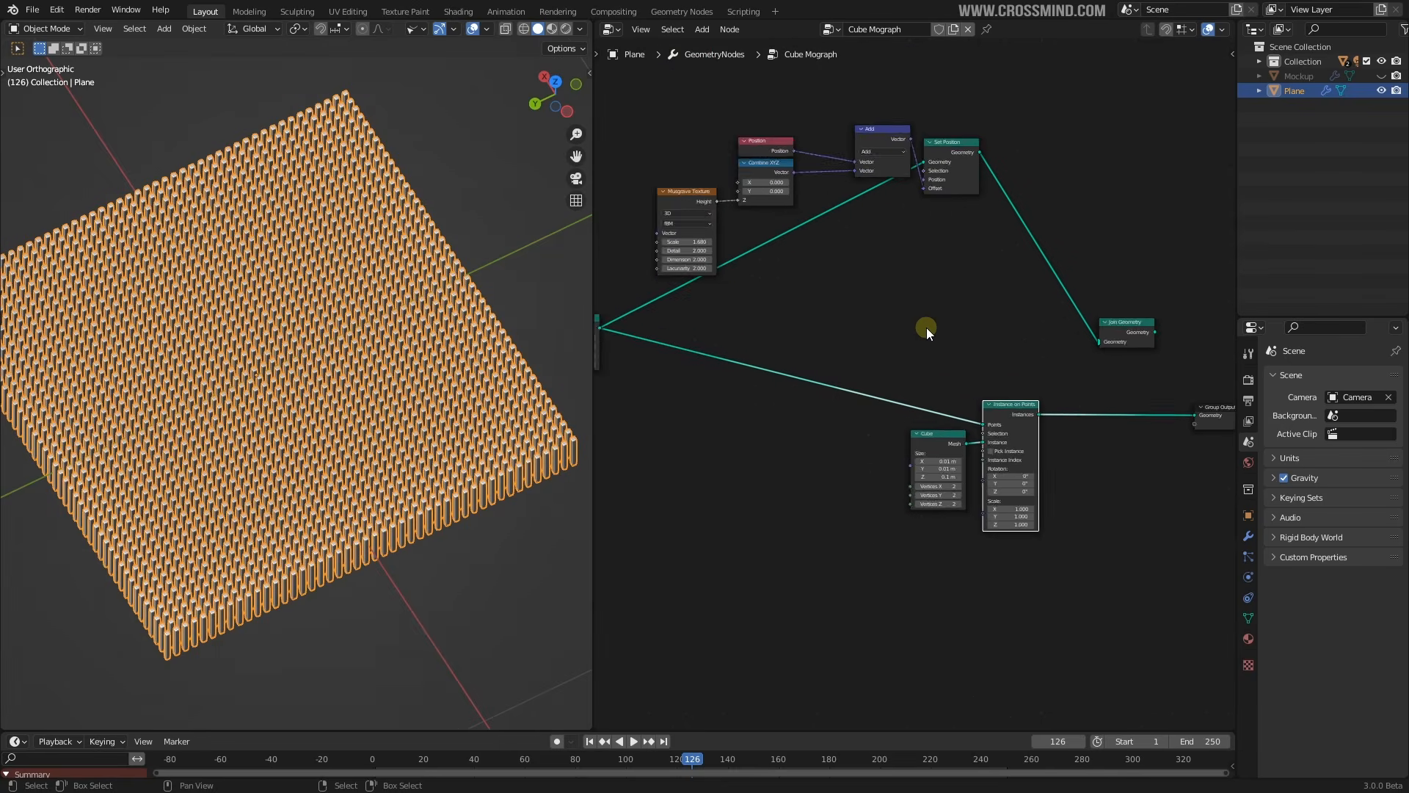
left_click_drag(740, 329, 590, 330)
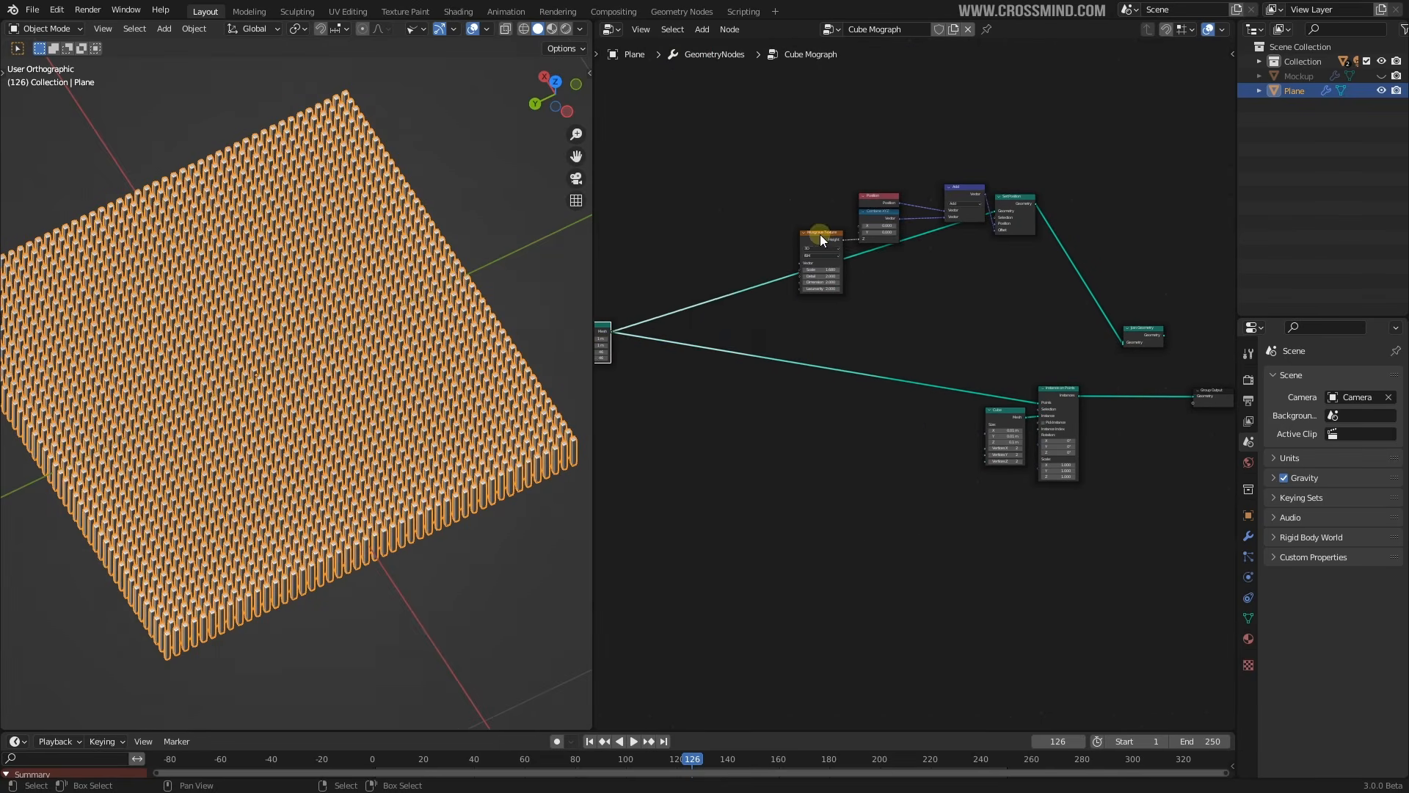
left_click(820, 235)
key("c")
scroll(851, 228, "down", 4)
left_click_drag(856, 229, 953, 210)
right_click(954, 212)
left_click_drag(862, 202, 687, 177)
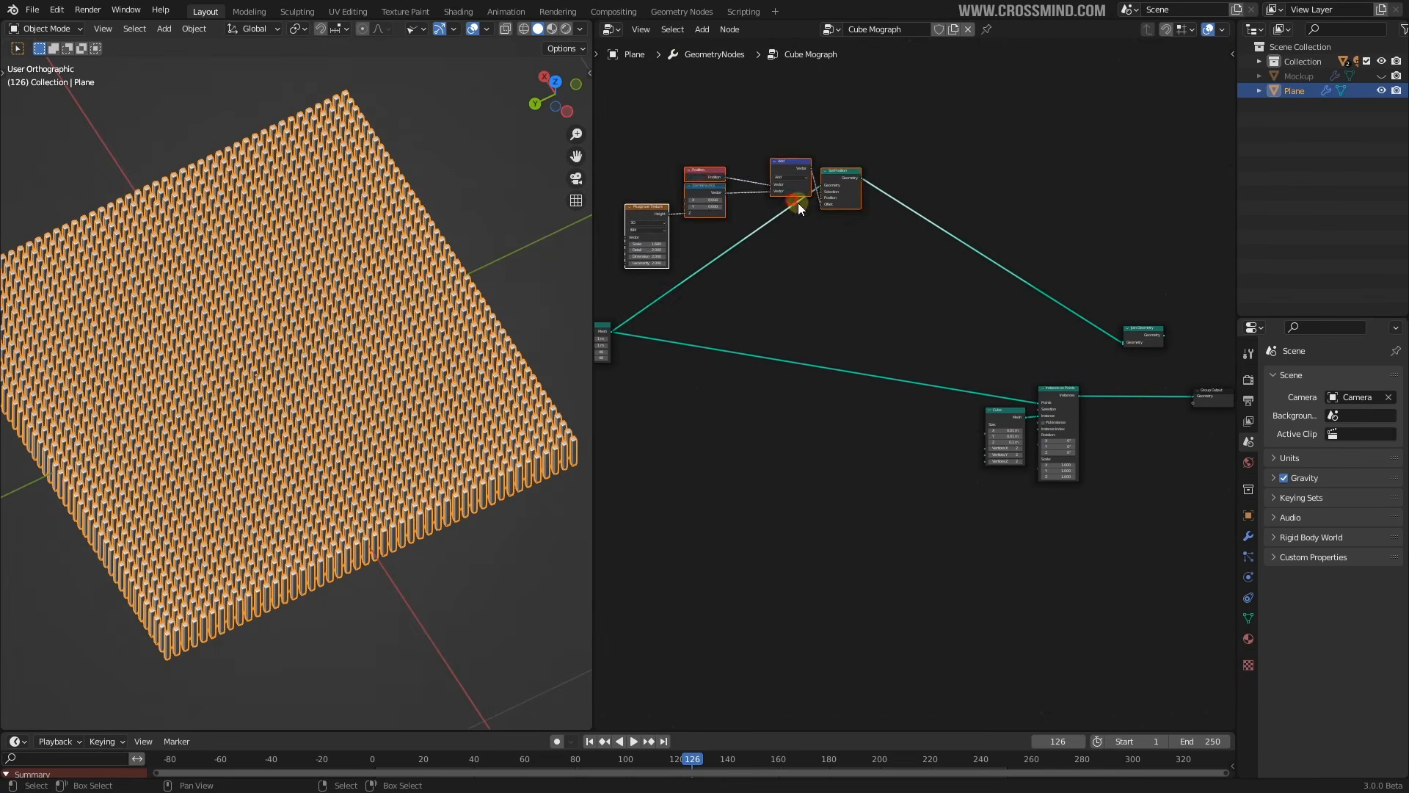
scroll(881, 239, "up", 2)
middle_click_drag(925, 254, 1124, 286)
left_click_drag(660, 348, 598, 349)
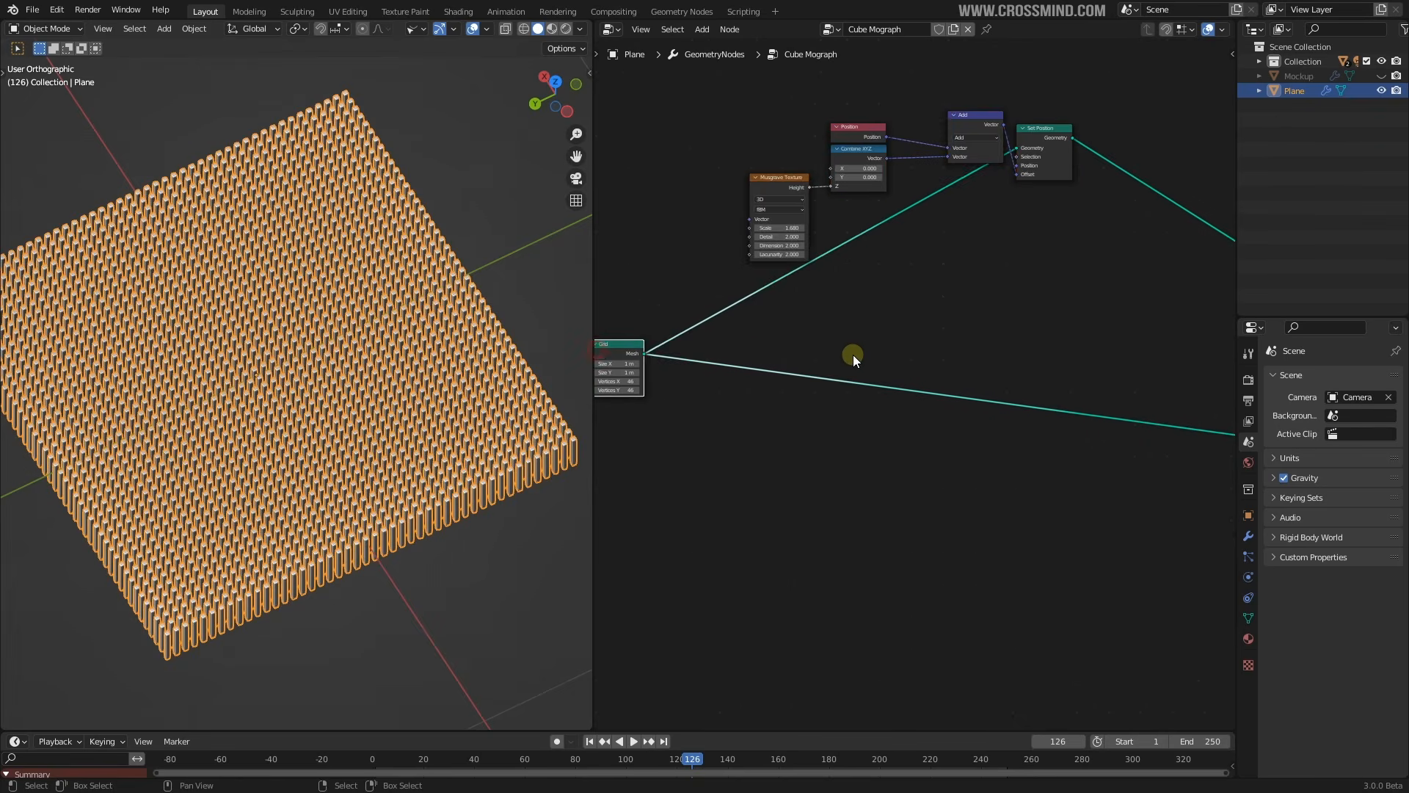
scroll(850, 355, "down", 2)
Replace the Grid→Instance on Points link with Set Position's Geometry feeding the Points input
right_click_drag(732, 417, 735, 416, "ctrl")
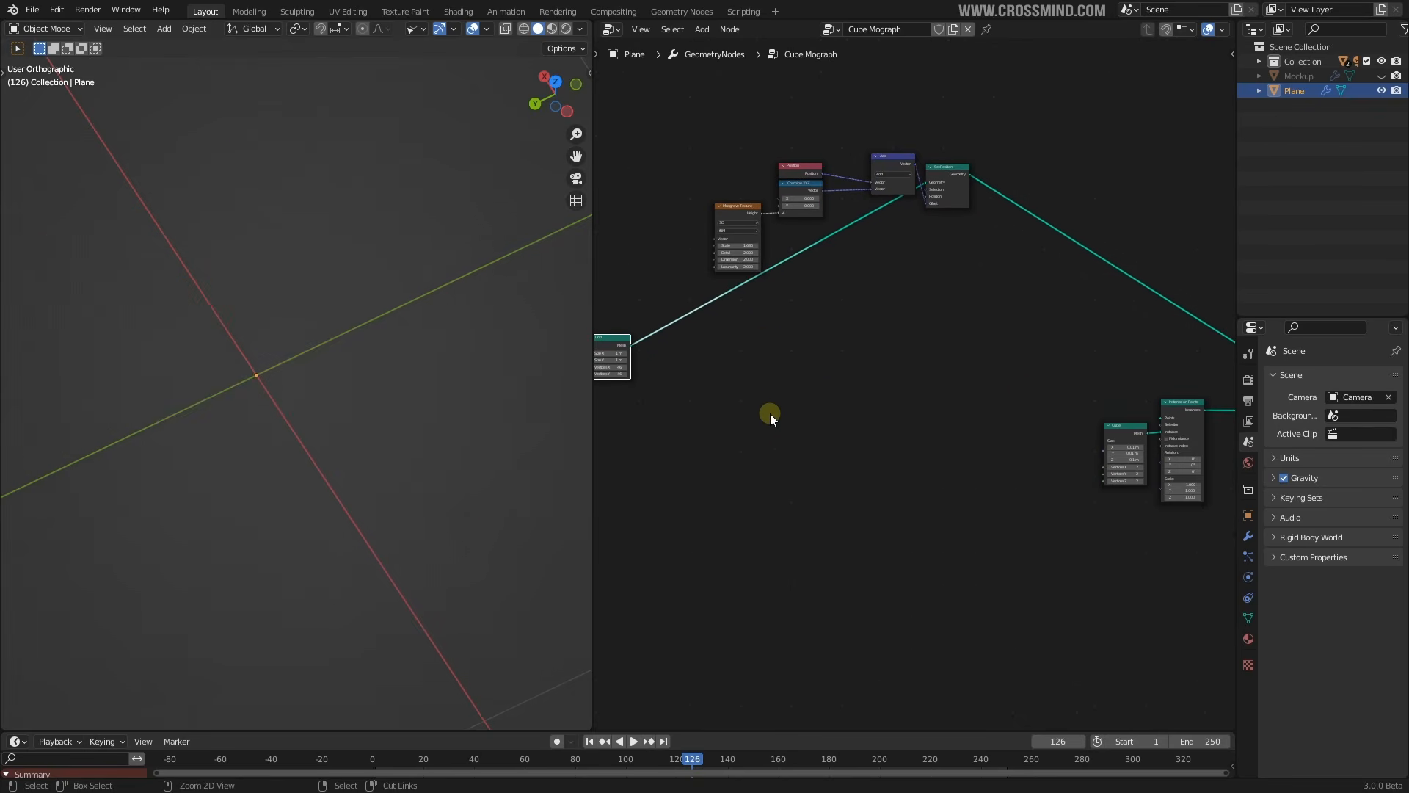
middle_click_drag(1053, 413, 740, 389)
scroll(887, 366, "up", 2)
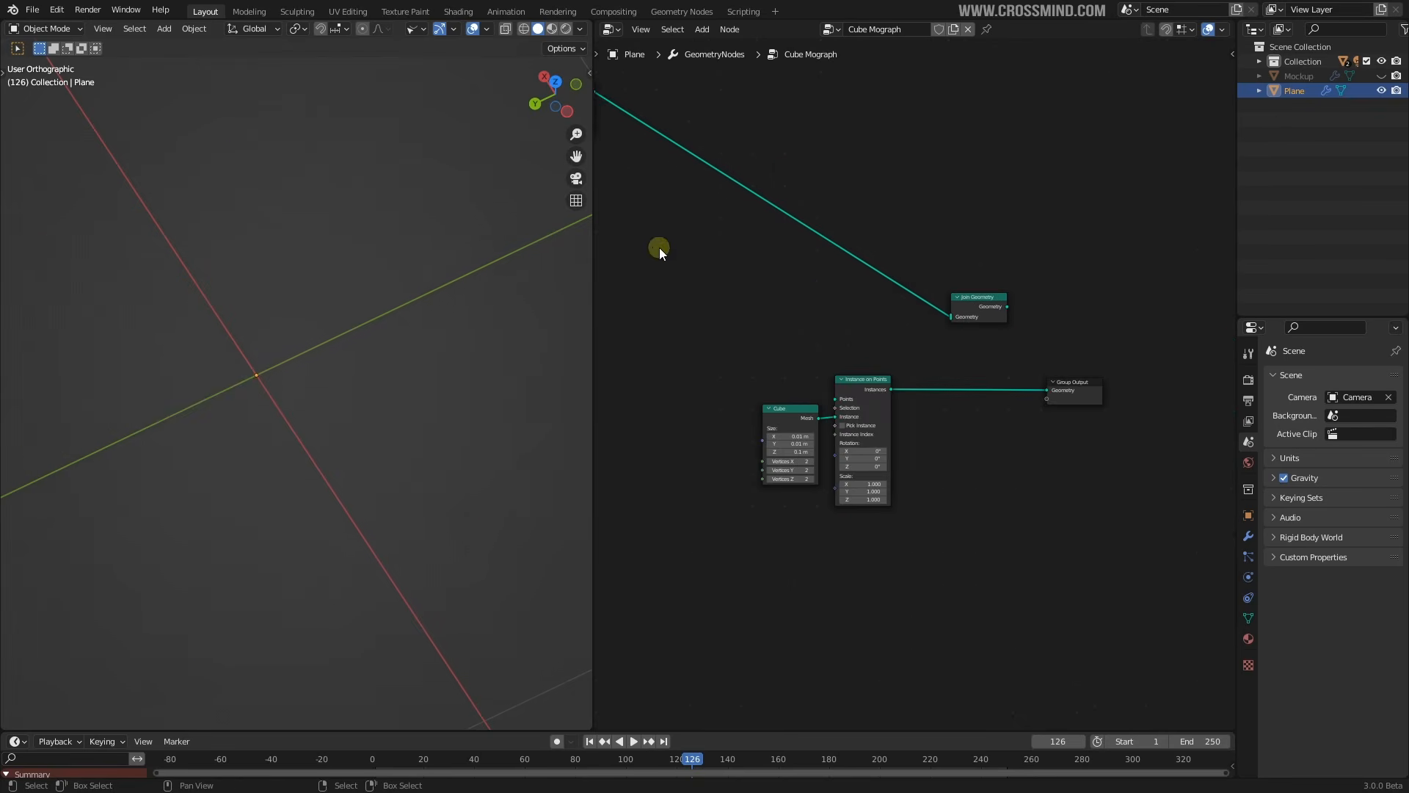
middle_click_drag(659, 248, 928, 351)
scroll(922, 352, "up", 3)
middle_click_drag(834, 154, 774, 123)
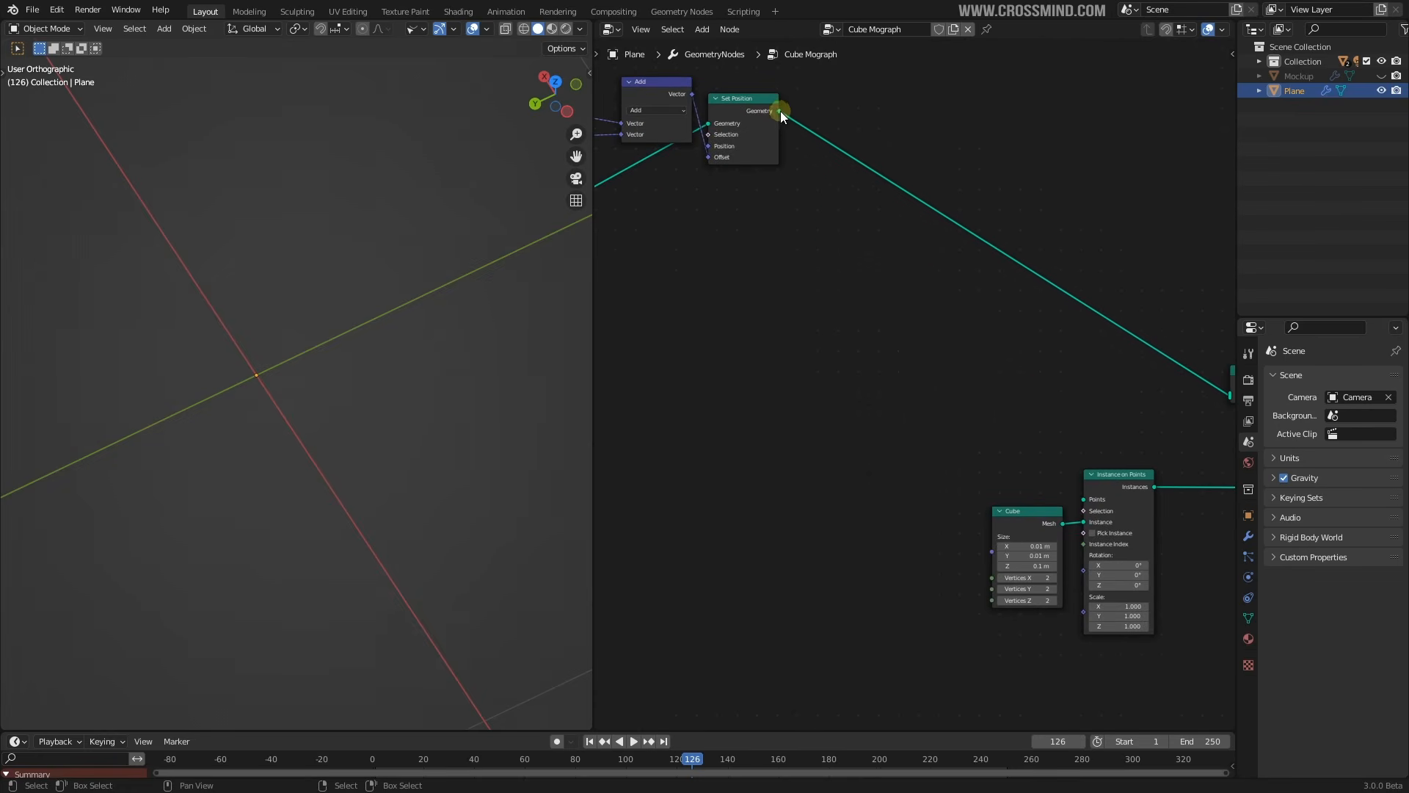
left_click_drag(779, 111, 839, 266)
left_click_drag(905, 406, 1085, 501)
middle_click_drag(1094, 499, 1038, 484)
Nudge Set Position down and orbit the viewport around the new pillar field
scroll(1038, 484, "up", 3)
scroll(787, 358, "down", 9)
middle_click_drag(713, 341, 984, 334)
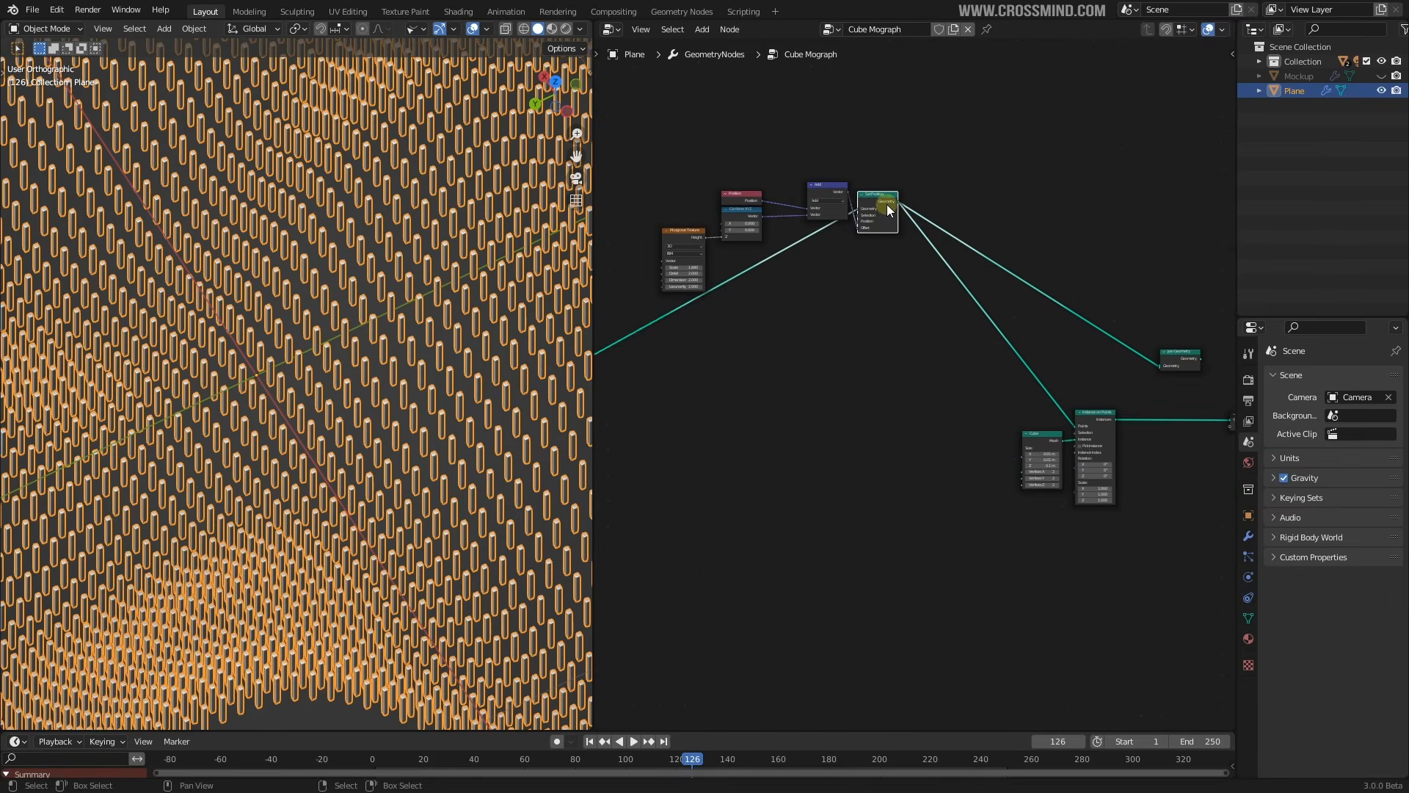
left_click_drag(887, 205, 889, 222)
scroll(312, 340, "down", 5)
scroll(339, 357, "up", 2)
mouse_move(312, 340)
middle_mouse_down()
mouse_move(339, 357)
mouse_move(294, 354)
middle_mouse_up()
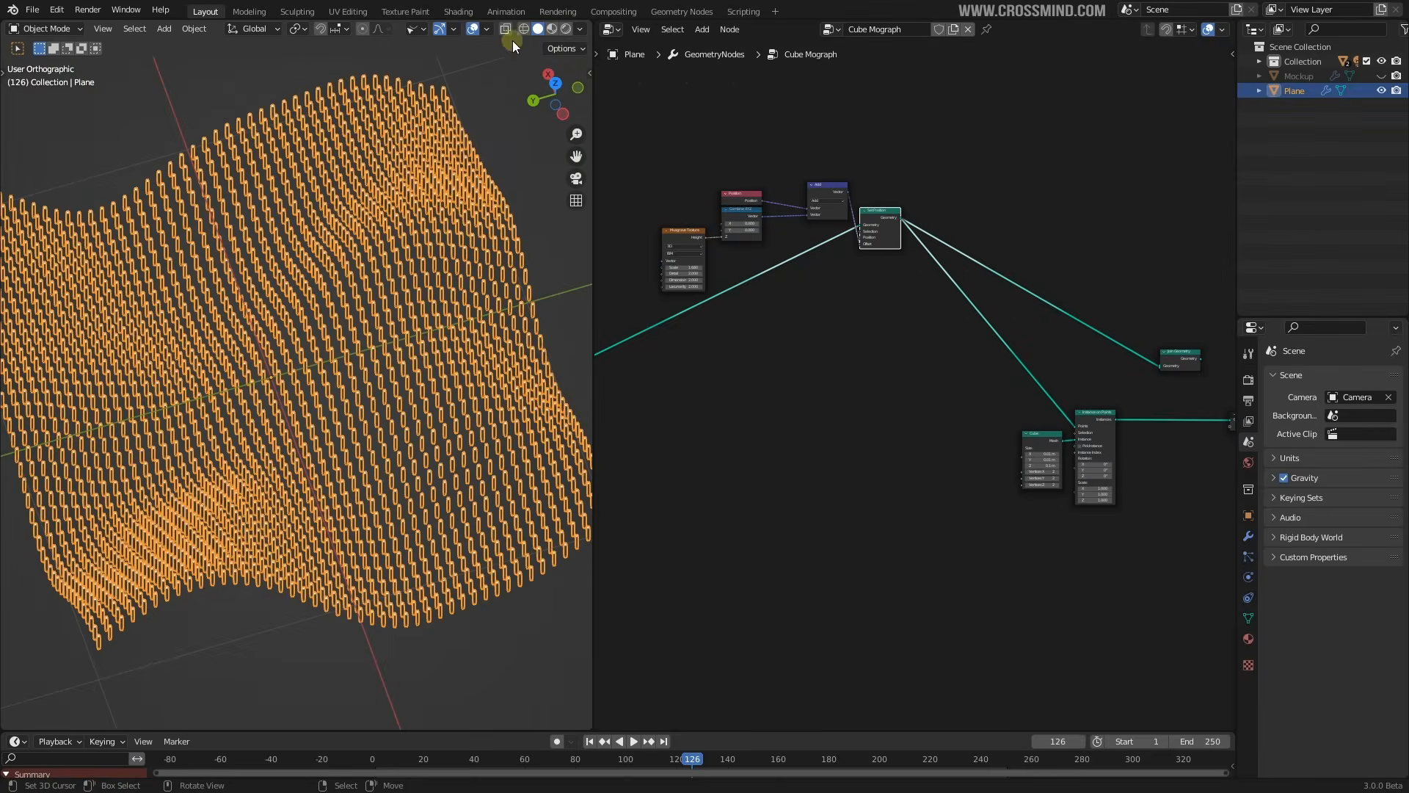
left_click(472, 30)
left_click(472, 29)
middle_click_drag(439, 161, 426, 156)
scroll(861, 267, "down", 2)
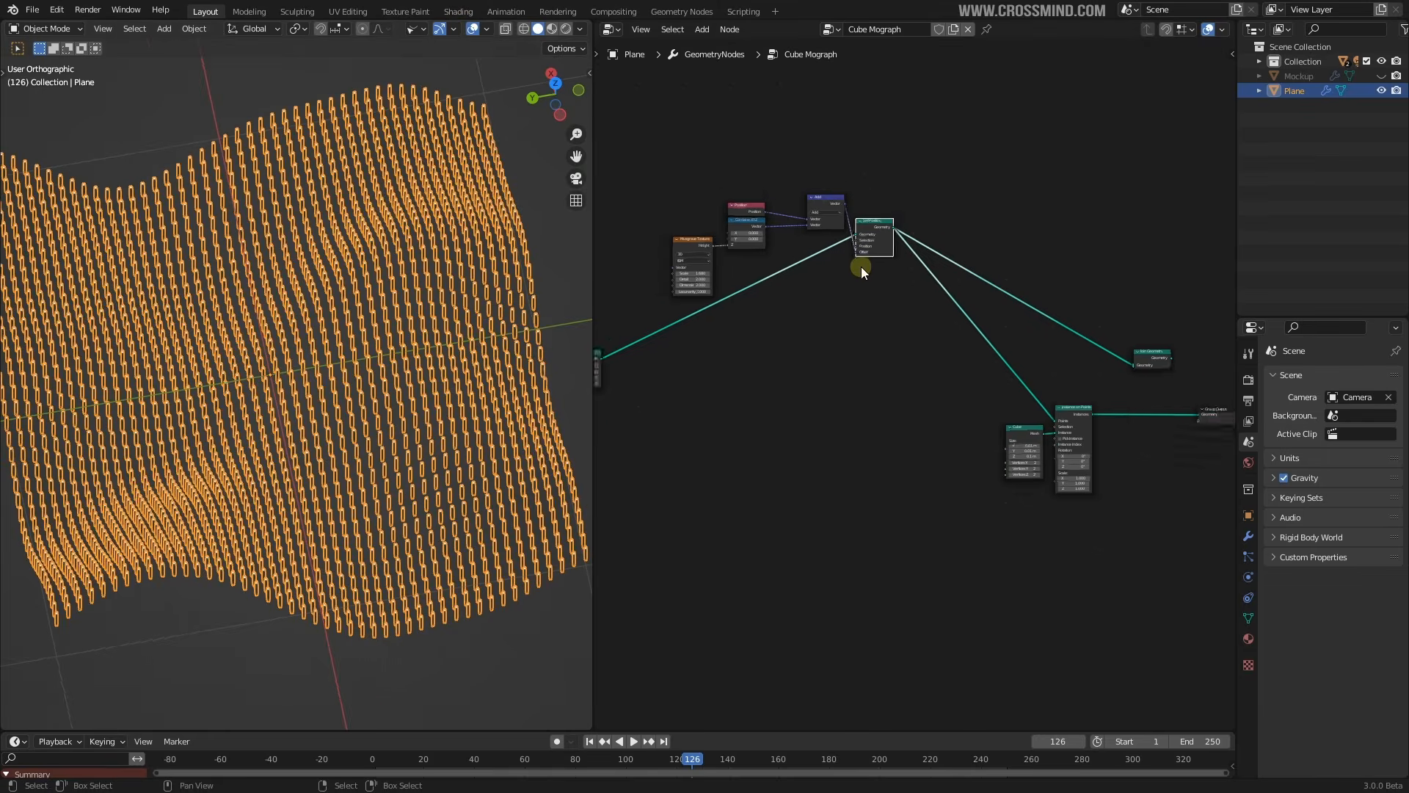
Connect the wavy surface into Join Geometry so pillars and surface display together
left_click_drag(896, 239, 1117, 365)
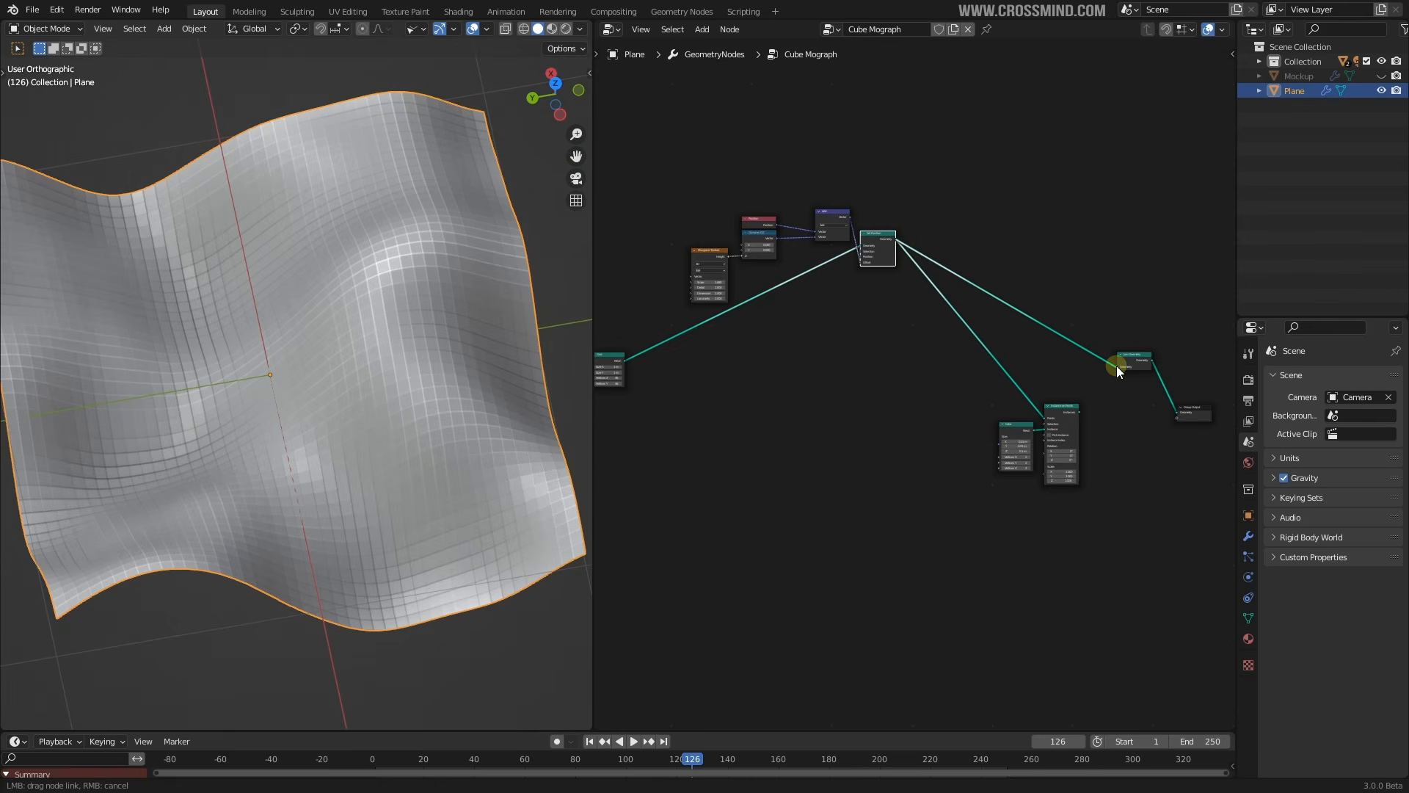
scroll(905, 411, "up", 4)
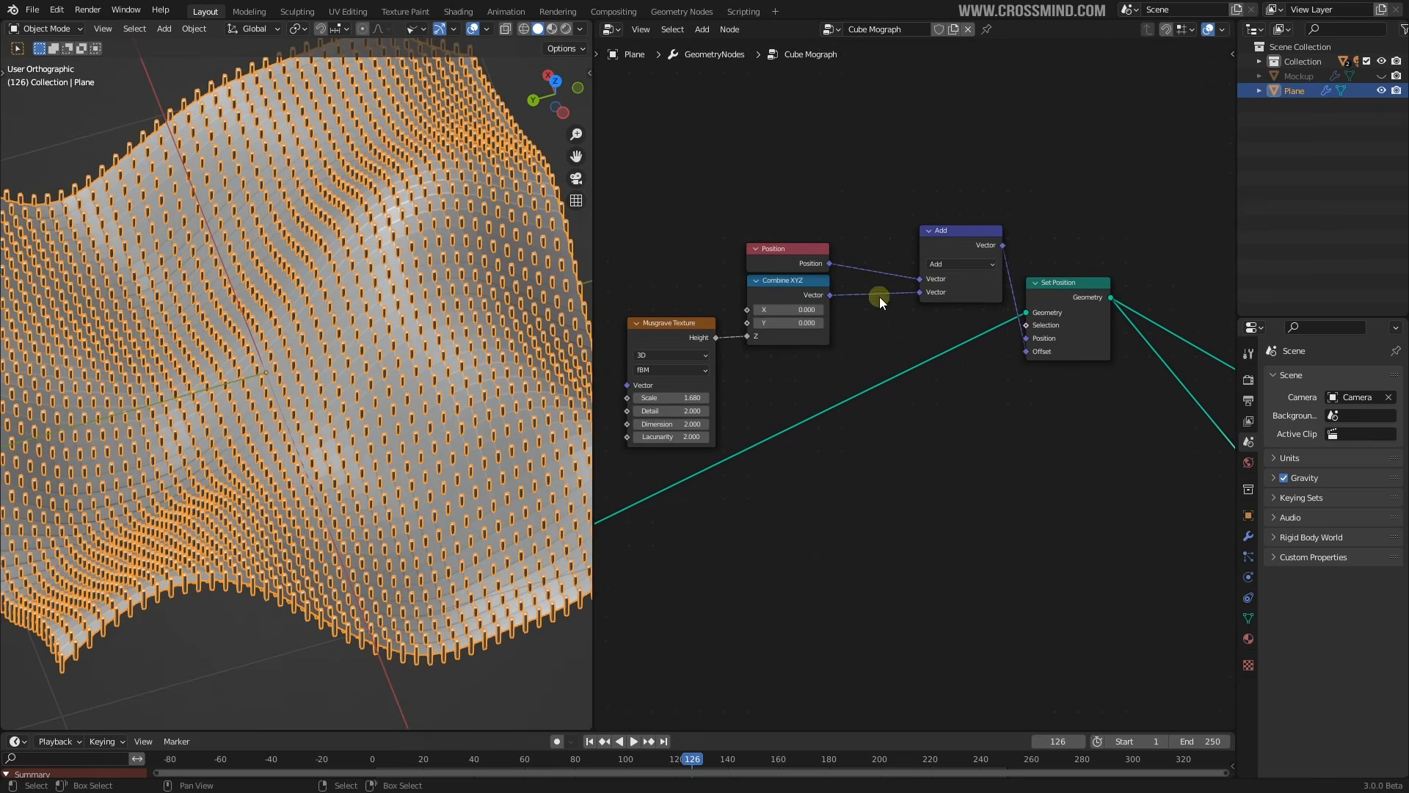
left_click_drag(798, 283, 759, 306)
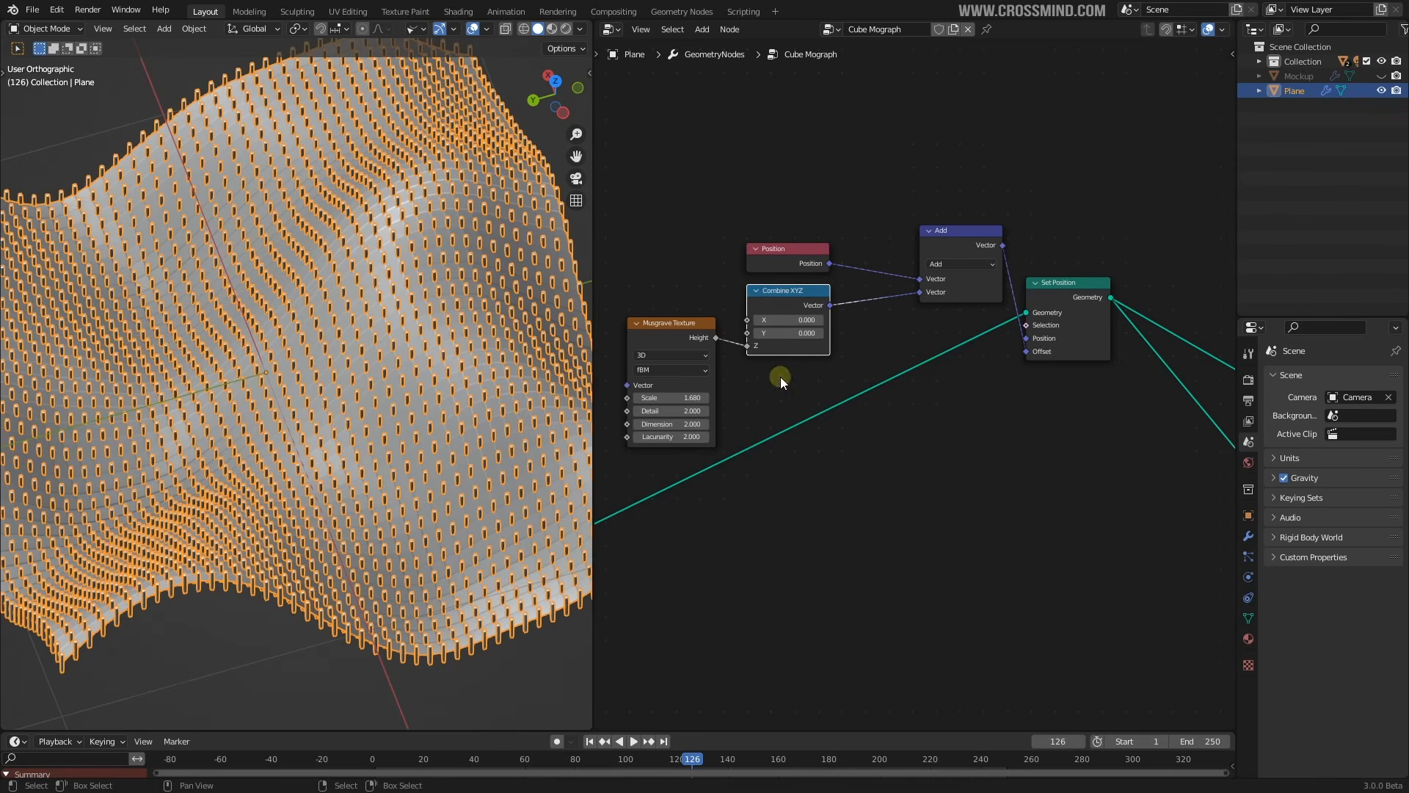
middle_click_drag(506, 353, 466, 362)
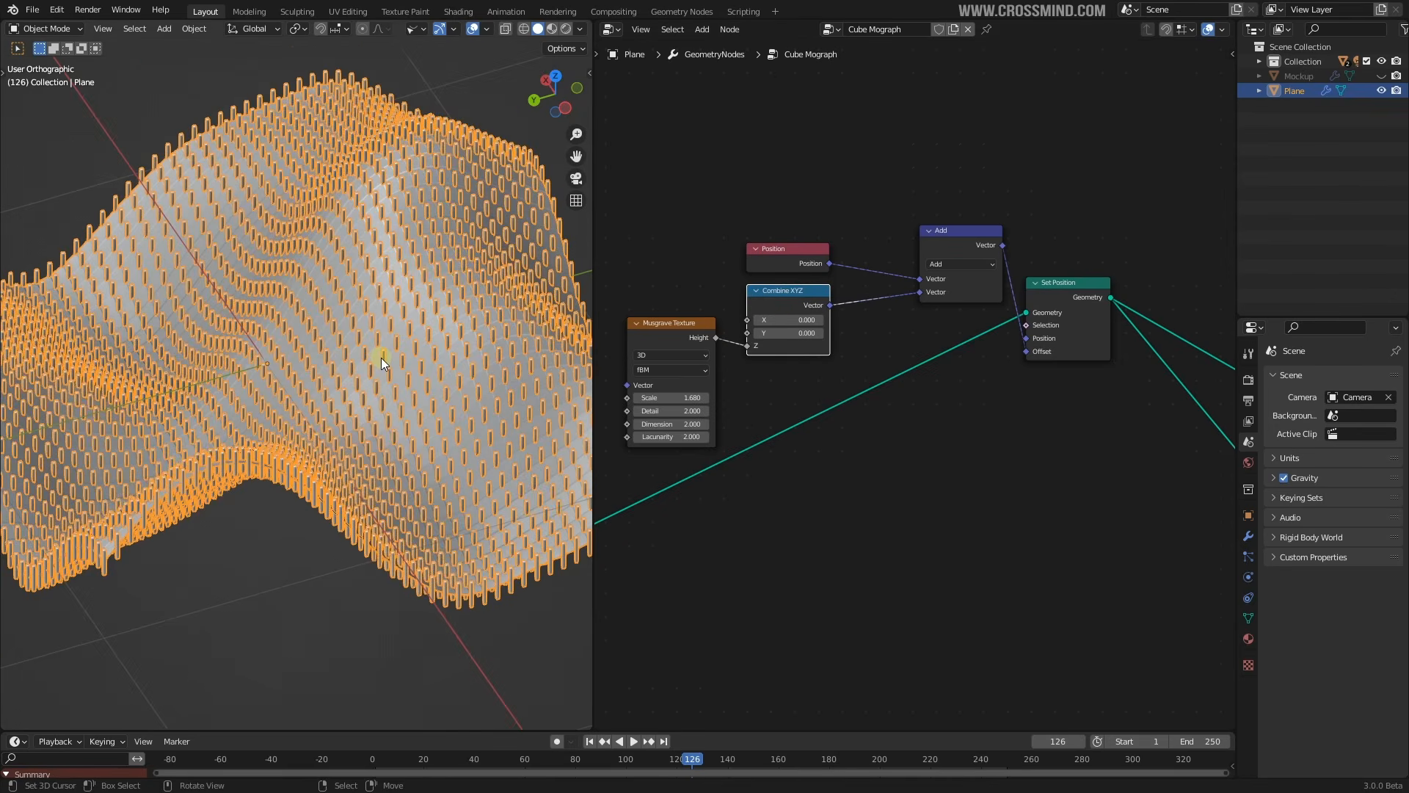
scroll(902, 364, "down", 5)
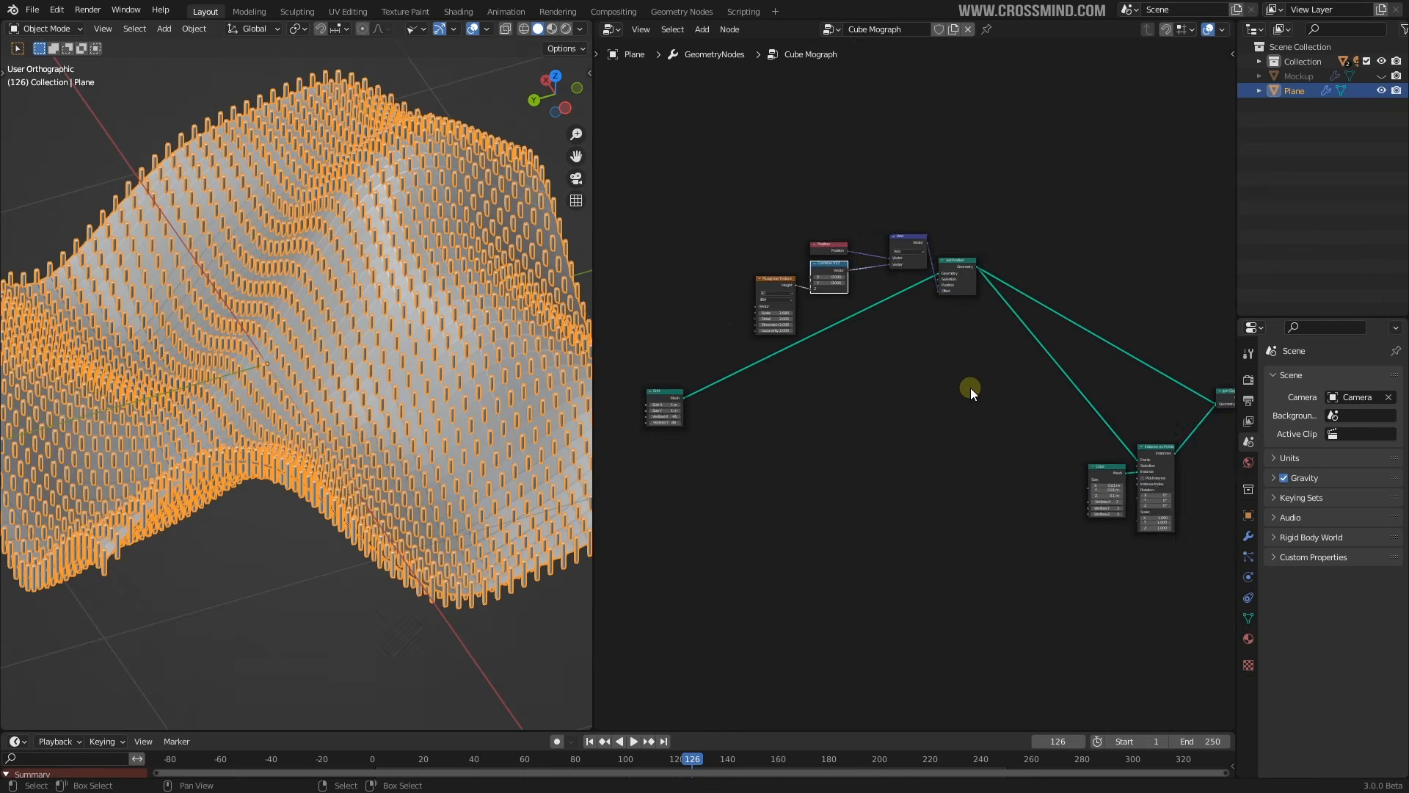
scroll(970, 388, "up", 3)
left_click(969, 235)
left_click(907, 205, "shift")
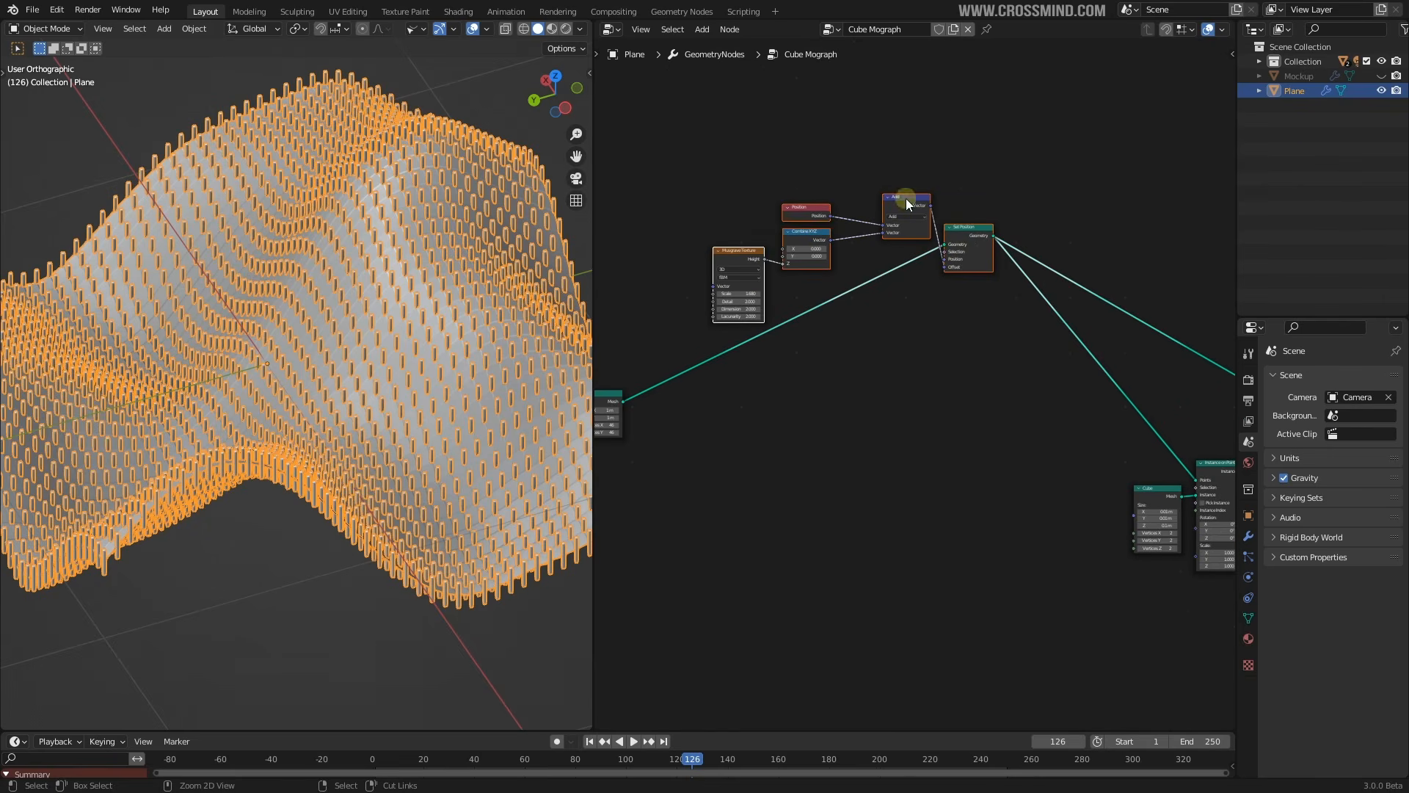
Remove the selected noise nodes with Ctrl+X while keeping their links
key("ctrl+x")
scroll(979, 456, "up", 4)
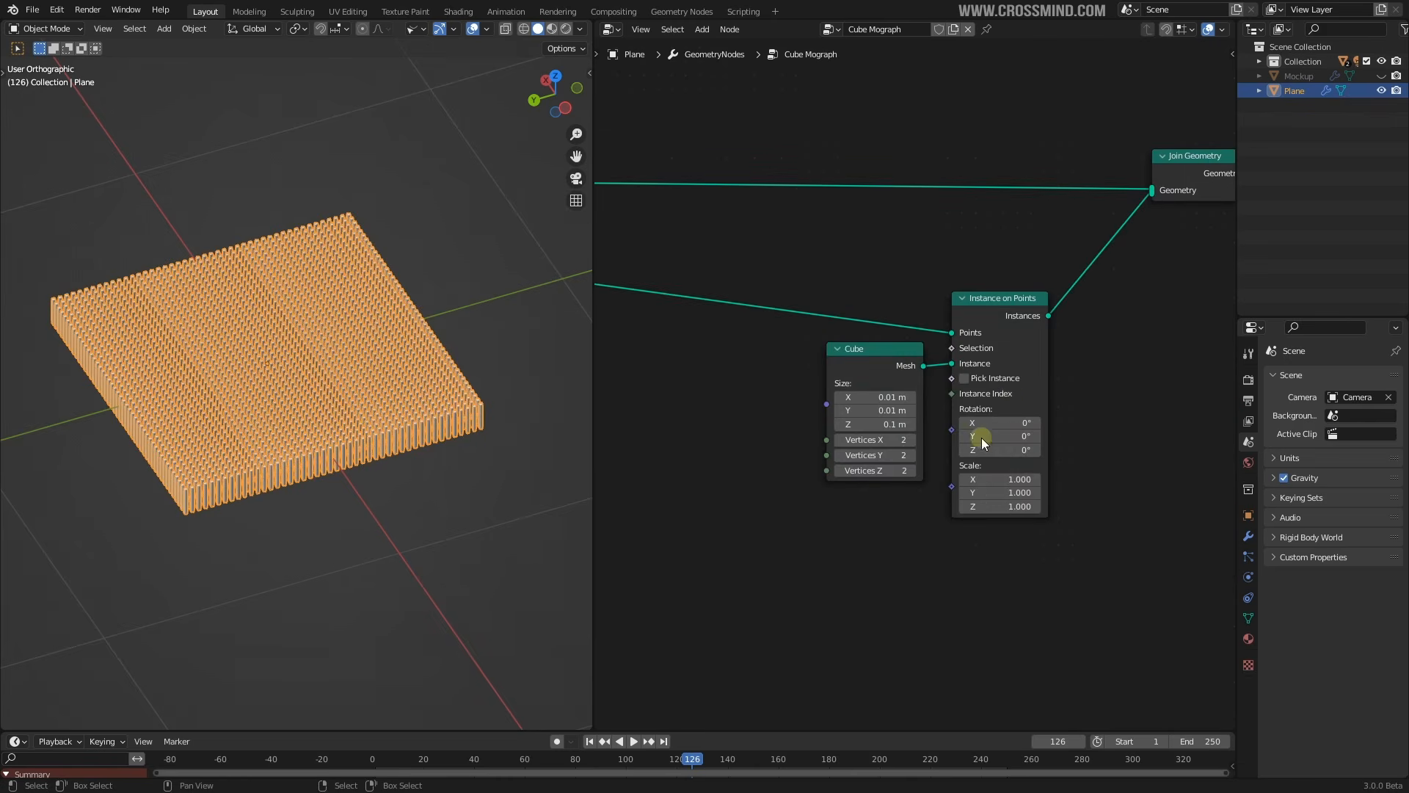
scroll(945, 424, "down", 1)
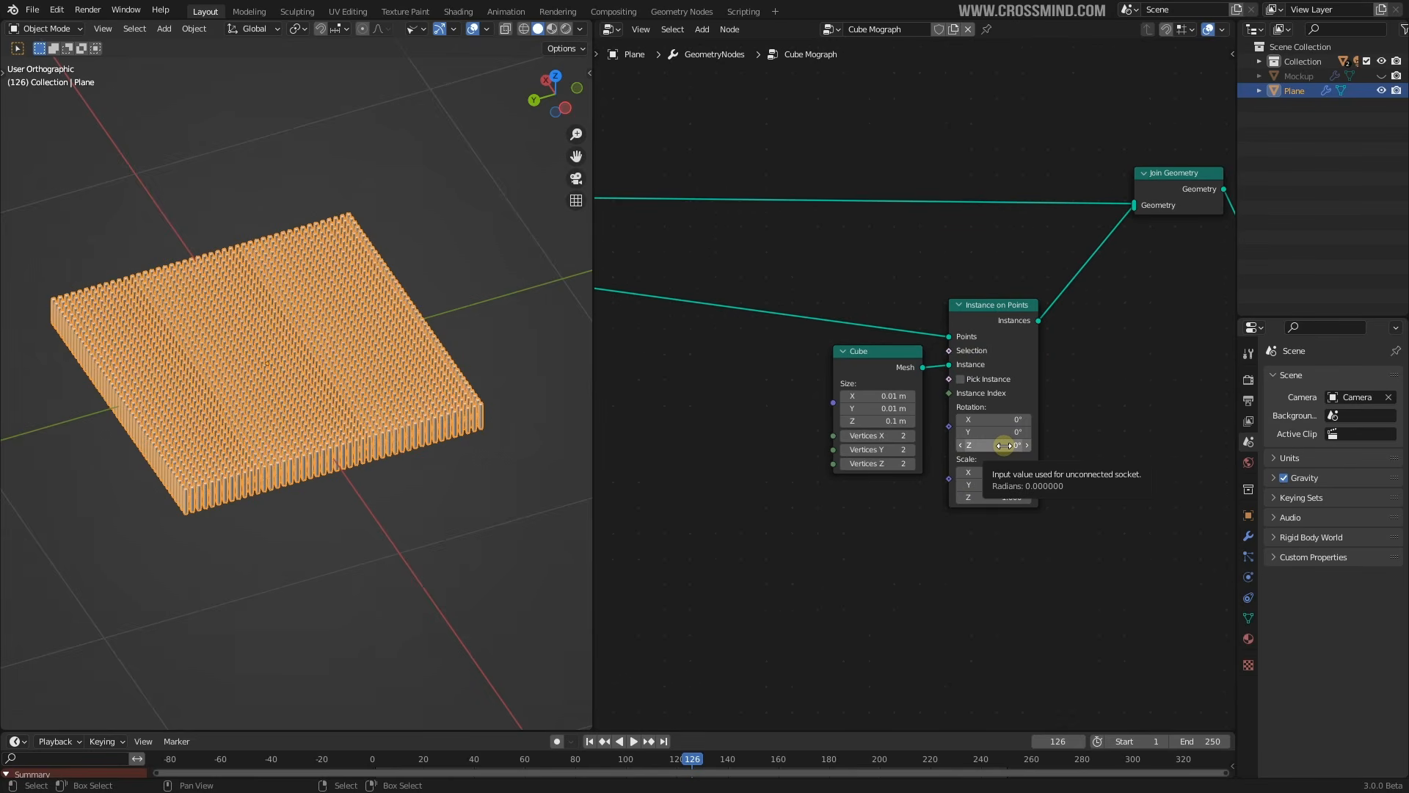
scroll(1112, 392, "down", 1)
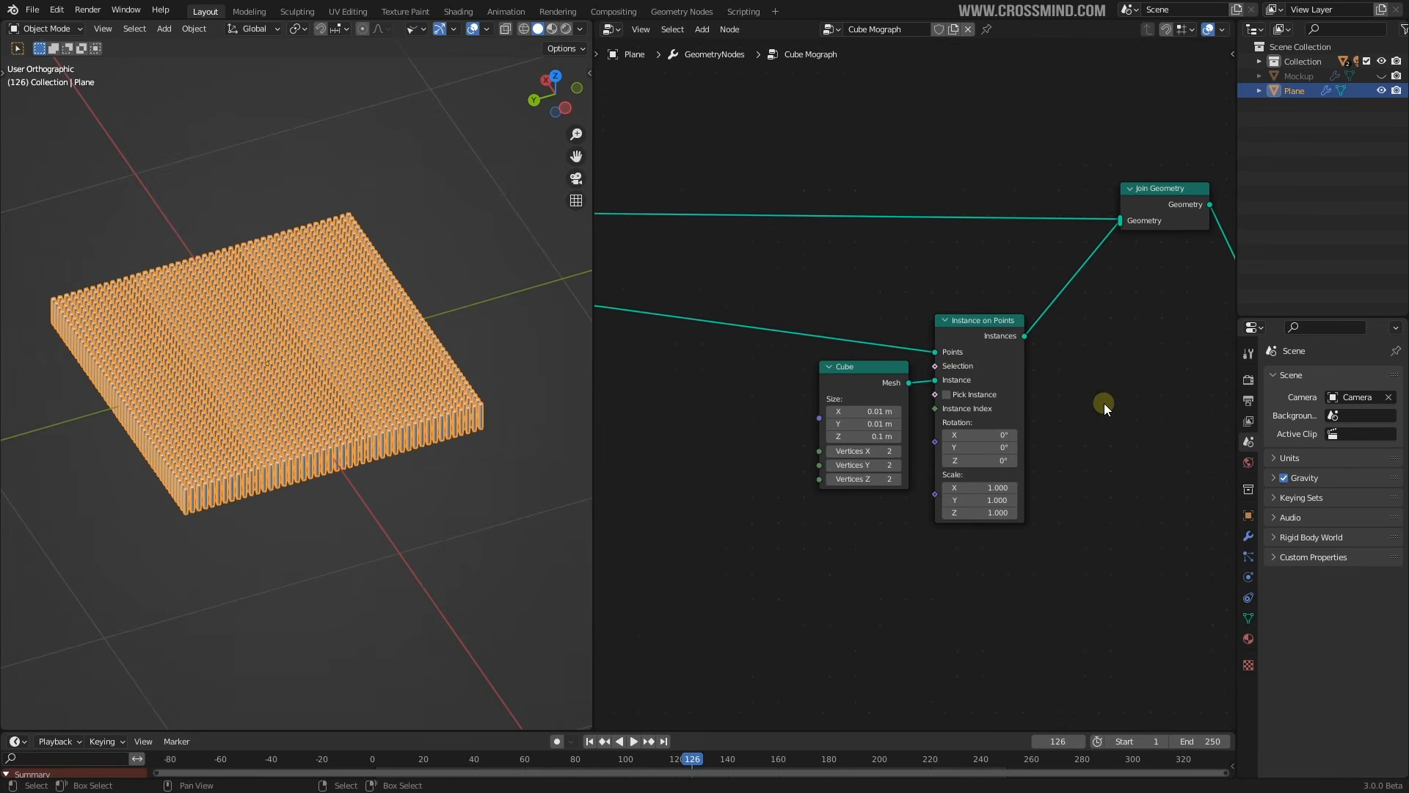
scroll(1093, 408, "down", 1)
Reposition Join Geometry, Instance on Points and the Cube node closer together
left_click_drag(1100, 251, 1090, 246)
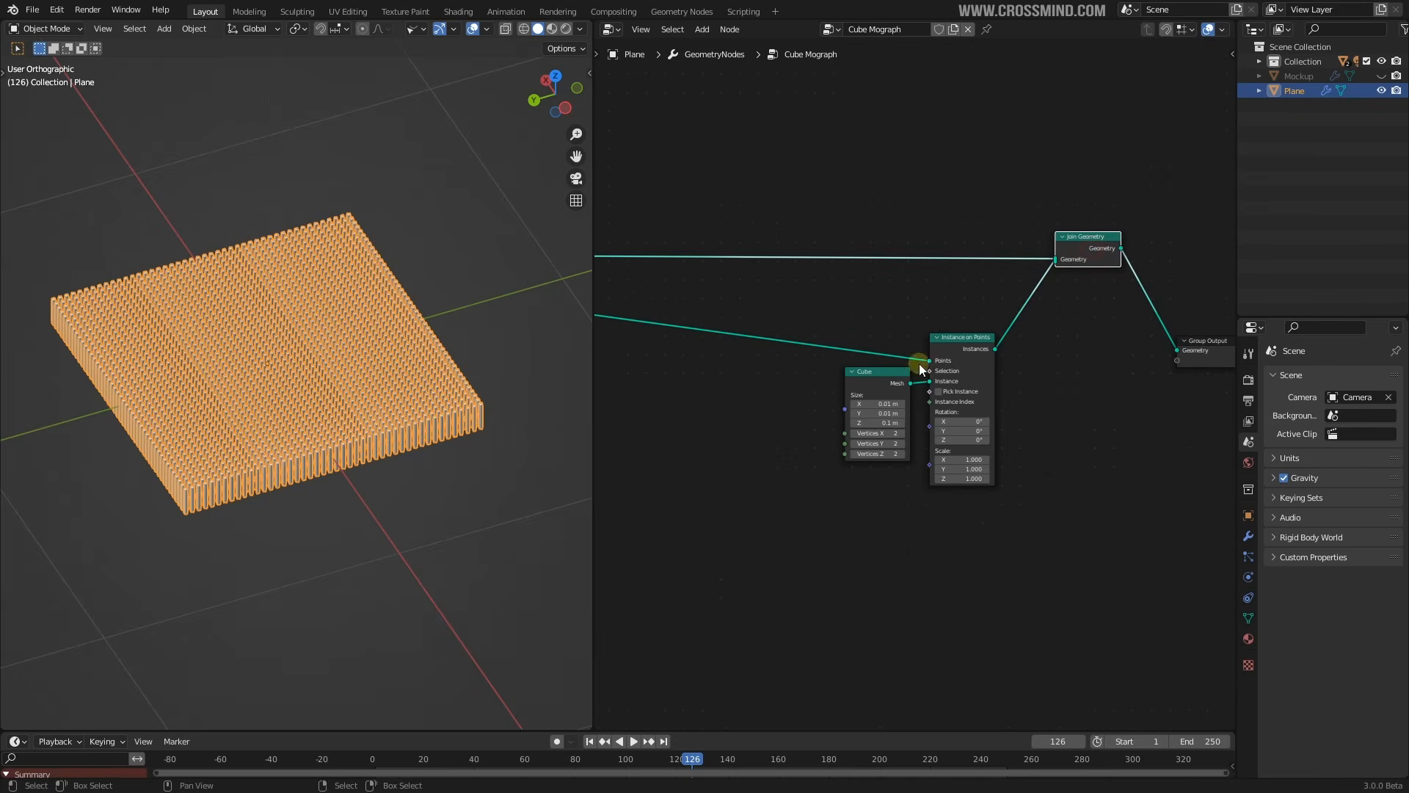
left_click(889, 373)
left_click_drag(972, 339, 967, 321)
left_click_drag(889, 378, 880, 370)
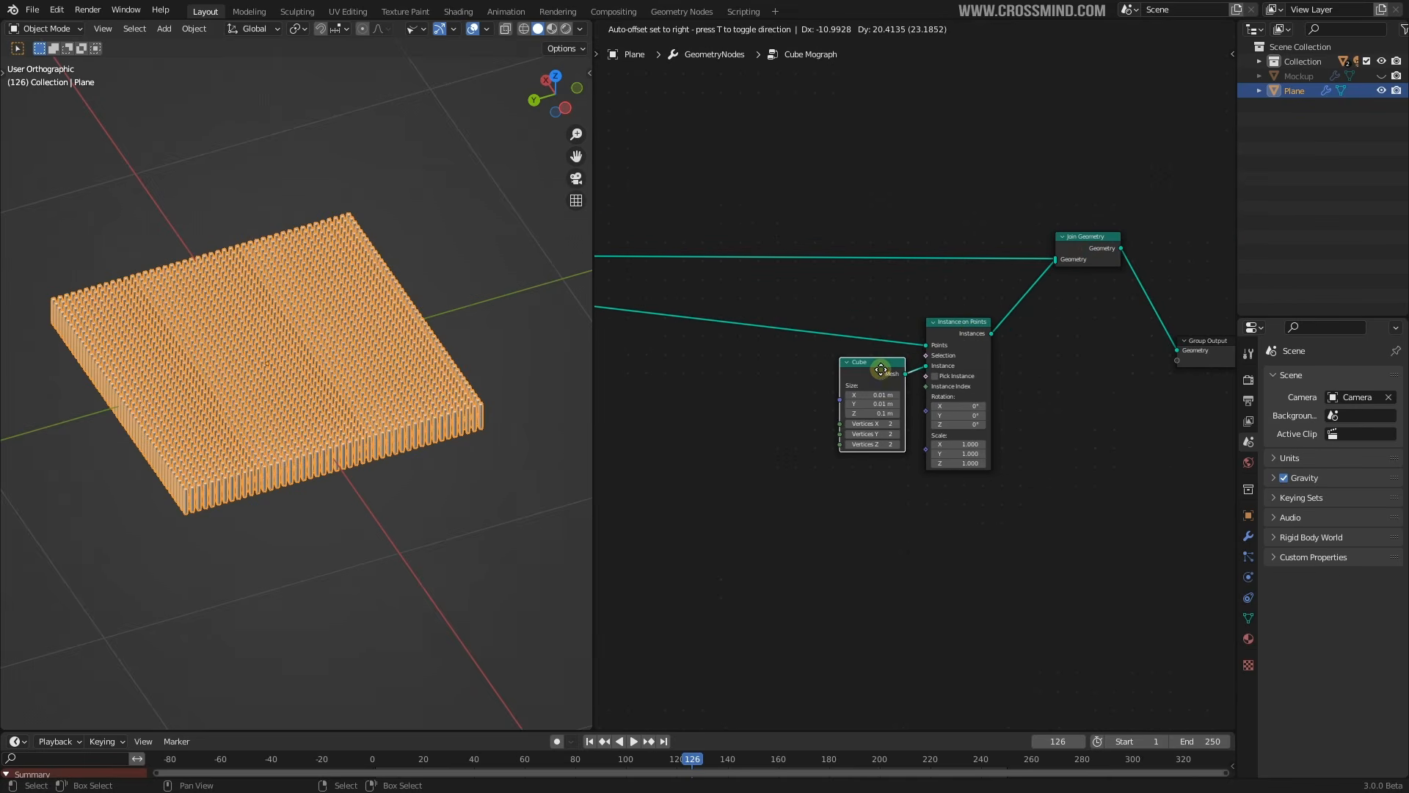
middle_click_drag(895, 459, 1002, 505)
scroll(991, 495, "up", 6)
middle_click_drag(949, 461, 908, 426)
Add a vector Add math node and place it below the Cube node
key("shift+a")
mouse_move(882, 422)
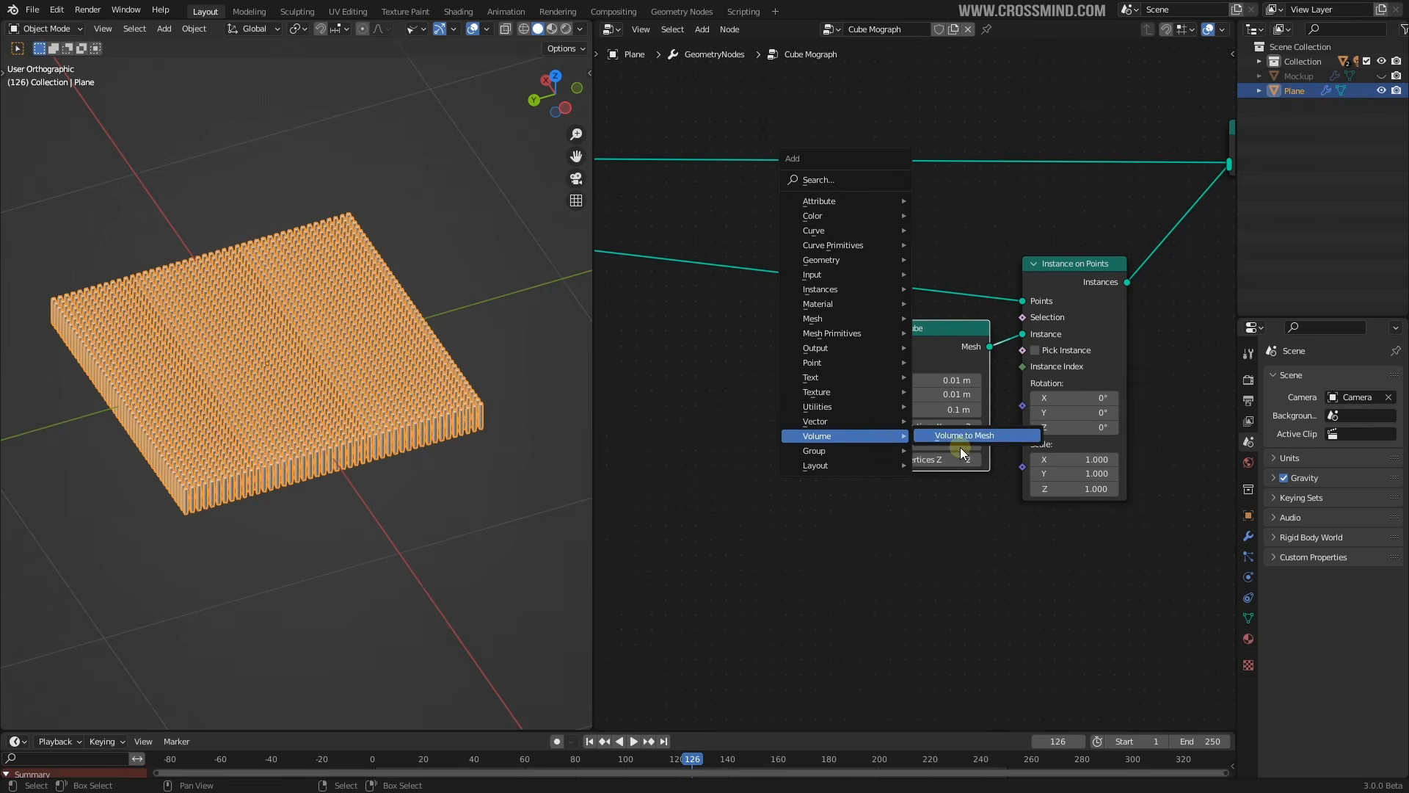
left_click(947, 465)
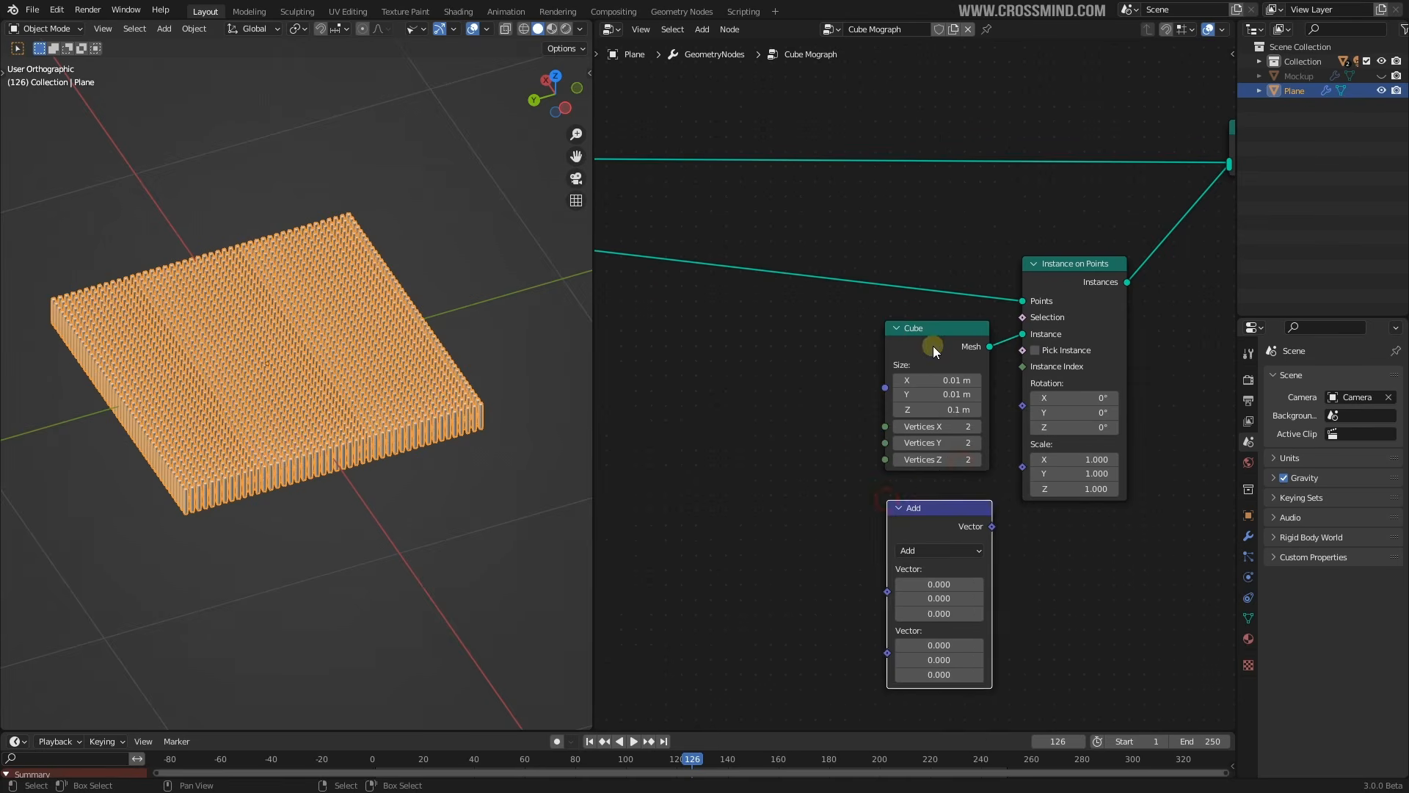
left_click(905, 335)
middle_click_drag(558, 367, 449, 464)
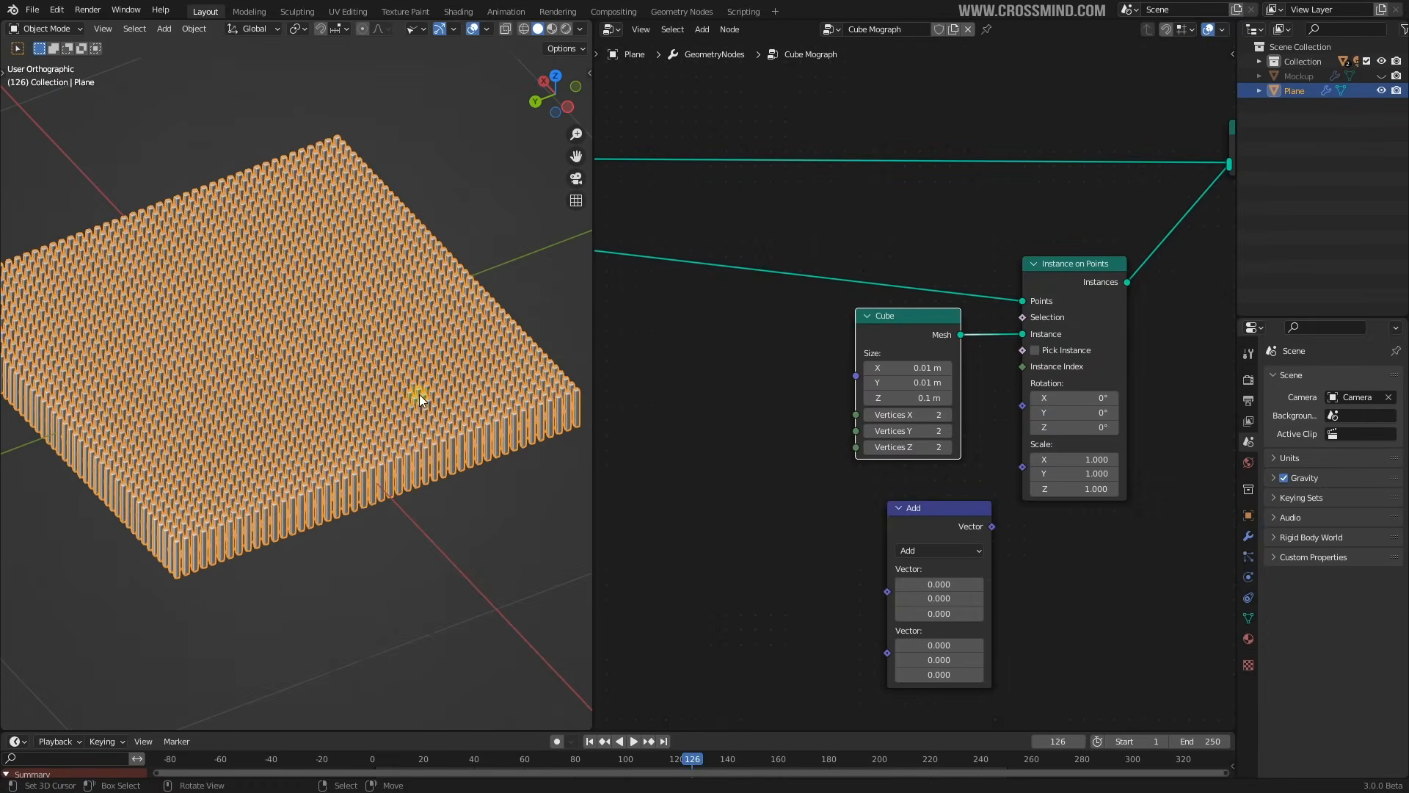
scroll(416, 413, "up", 5)
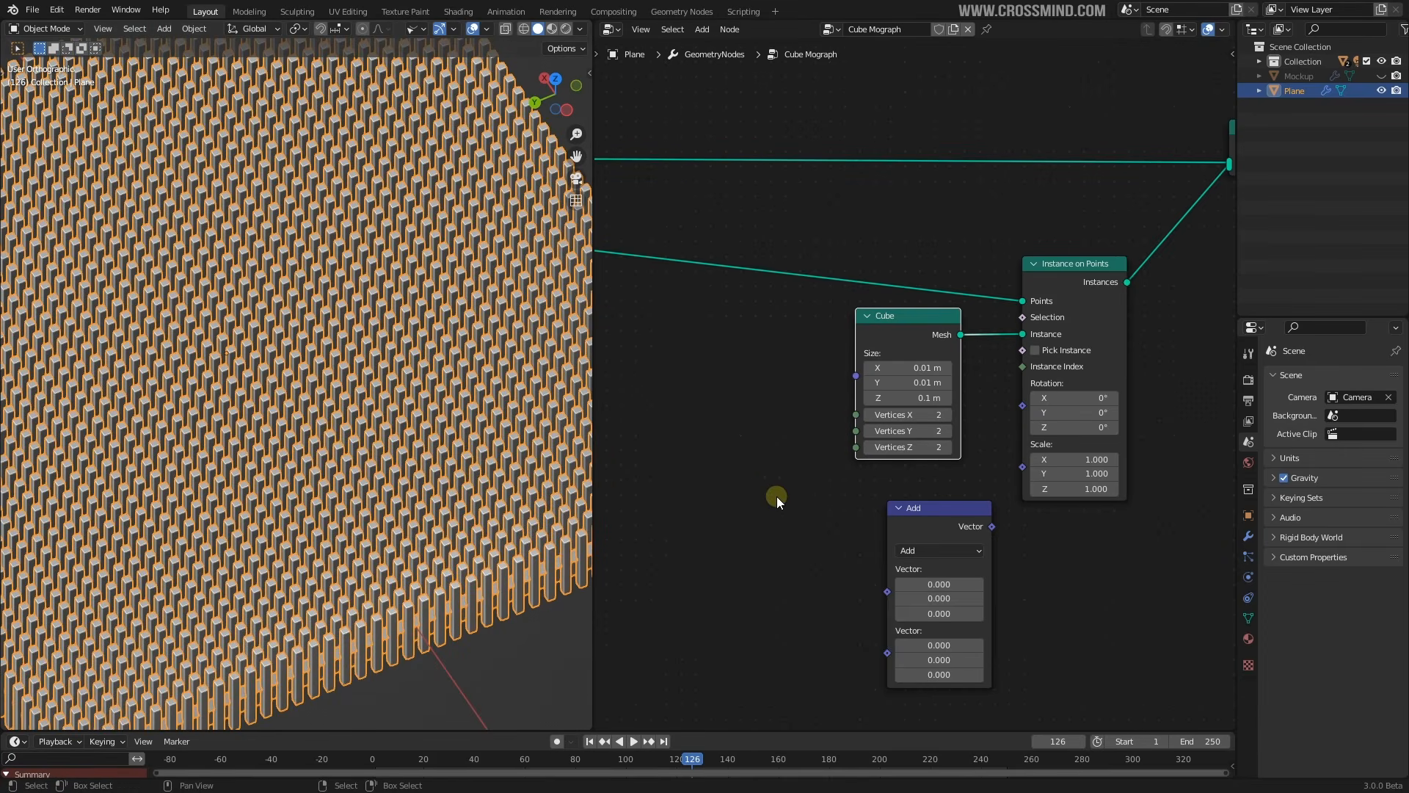
scroll(881, 484, "down", 1)
key("shift+a")
Place a Noise Texture node left of the Add node and save the file
mouse_move(897, 456)
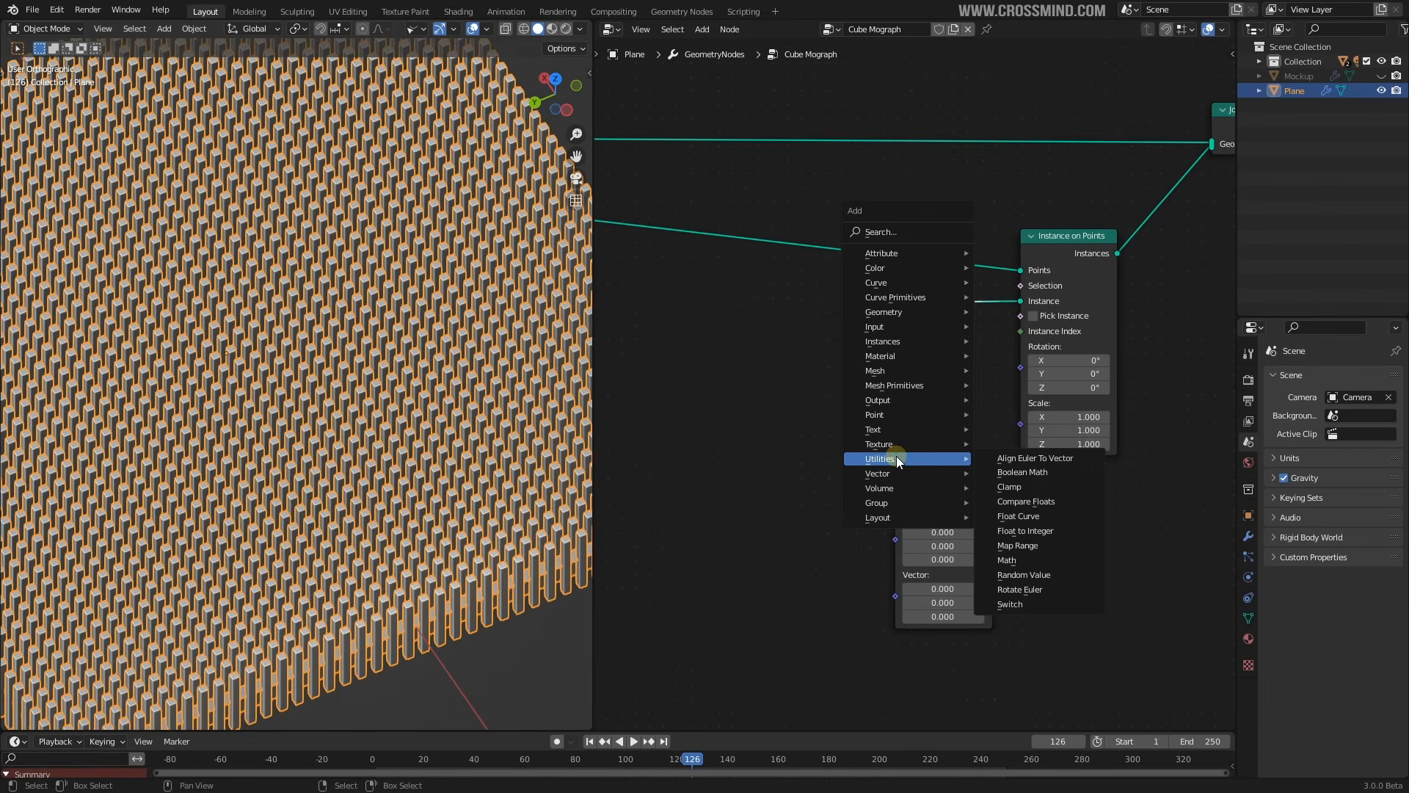
left_click(1029, 528)
left_click(749, 497)
scroll(947, 385, "down", 3)
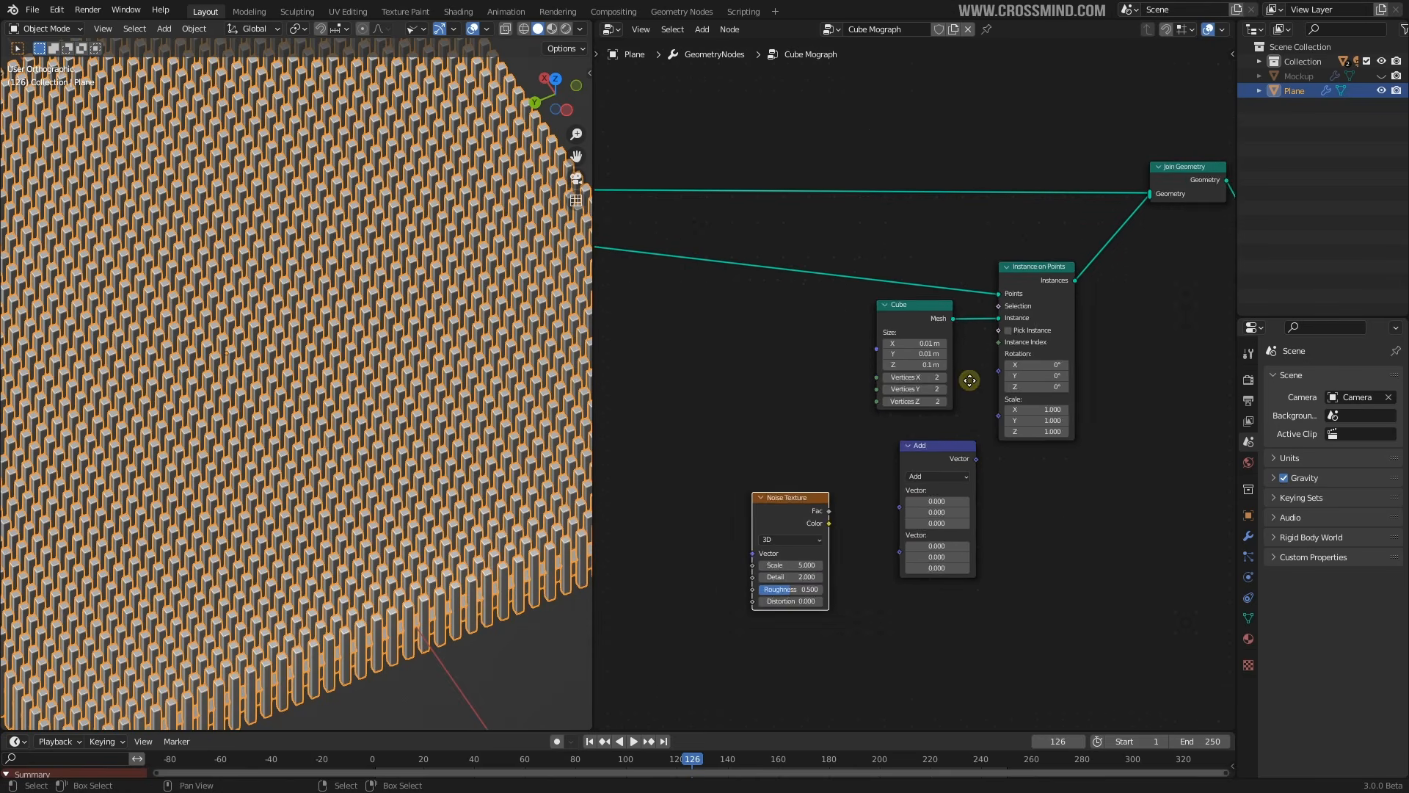
scroll(969, 392, "up", 2)
key("ctrl+s")
Link the Add result to Instance on Points Scale and set its vector fields to 0.200
left_click_drag(1038, 414, 1038, 414)
scroll(513, 393, "down", 3)
key("shift+z")
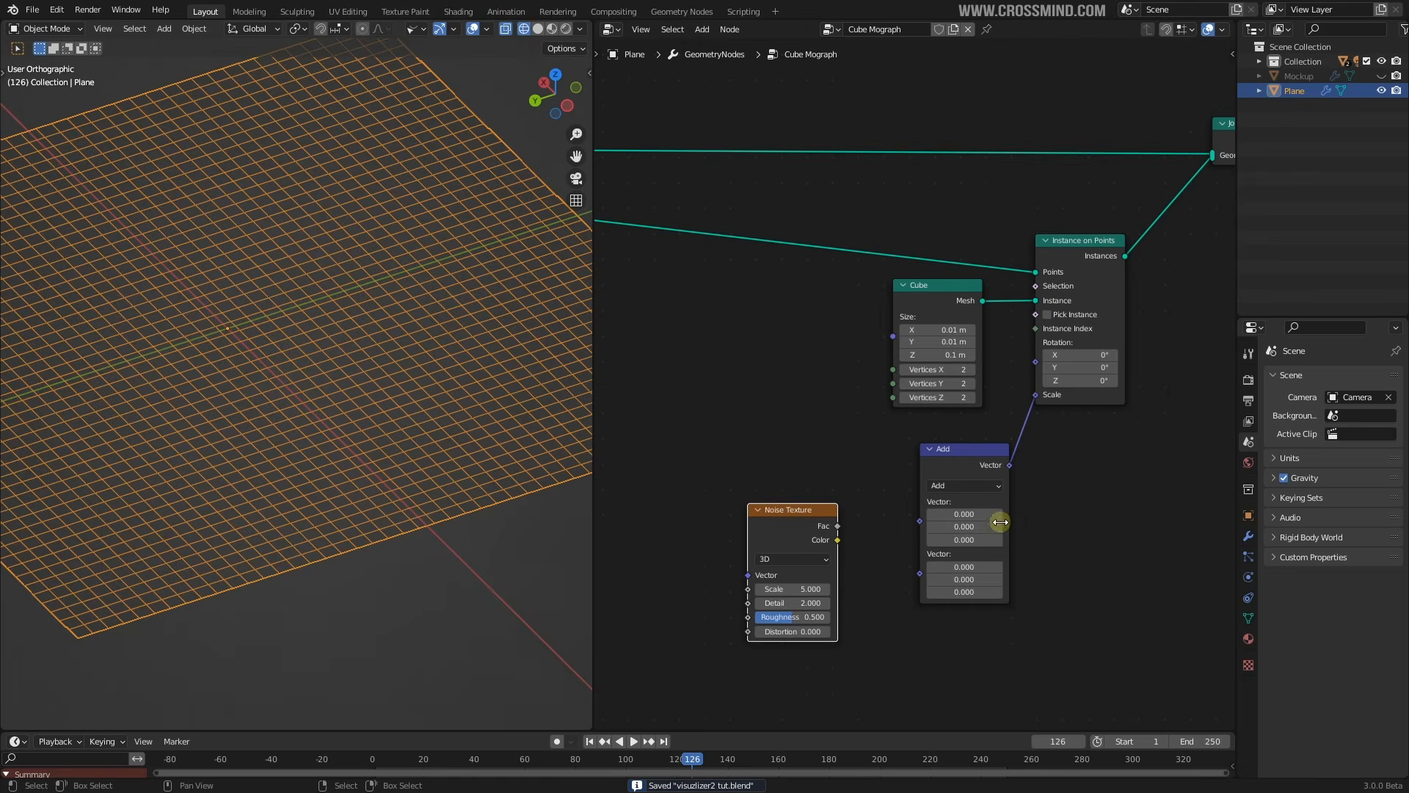
left_click_drag(969, 514, 984, 592)
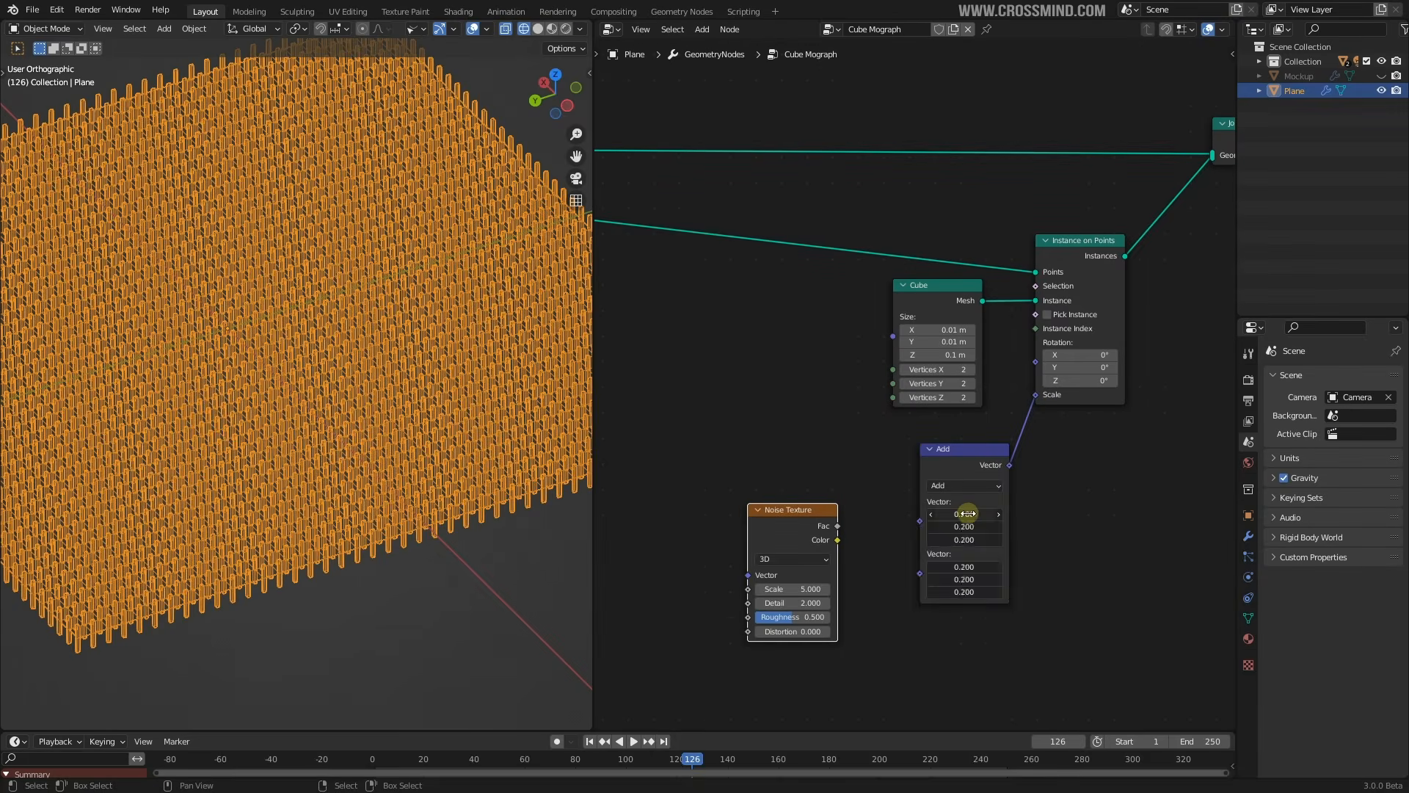
left_click(969, 514)
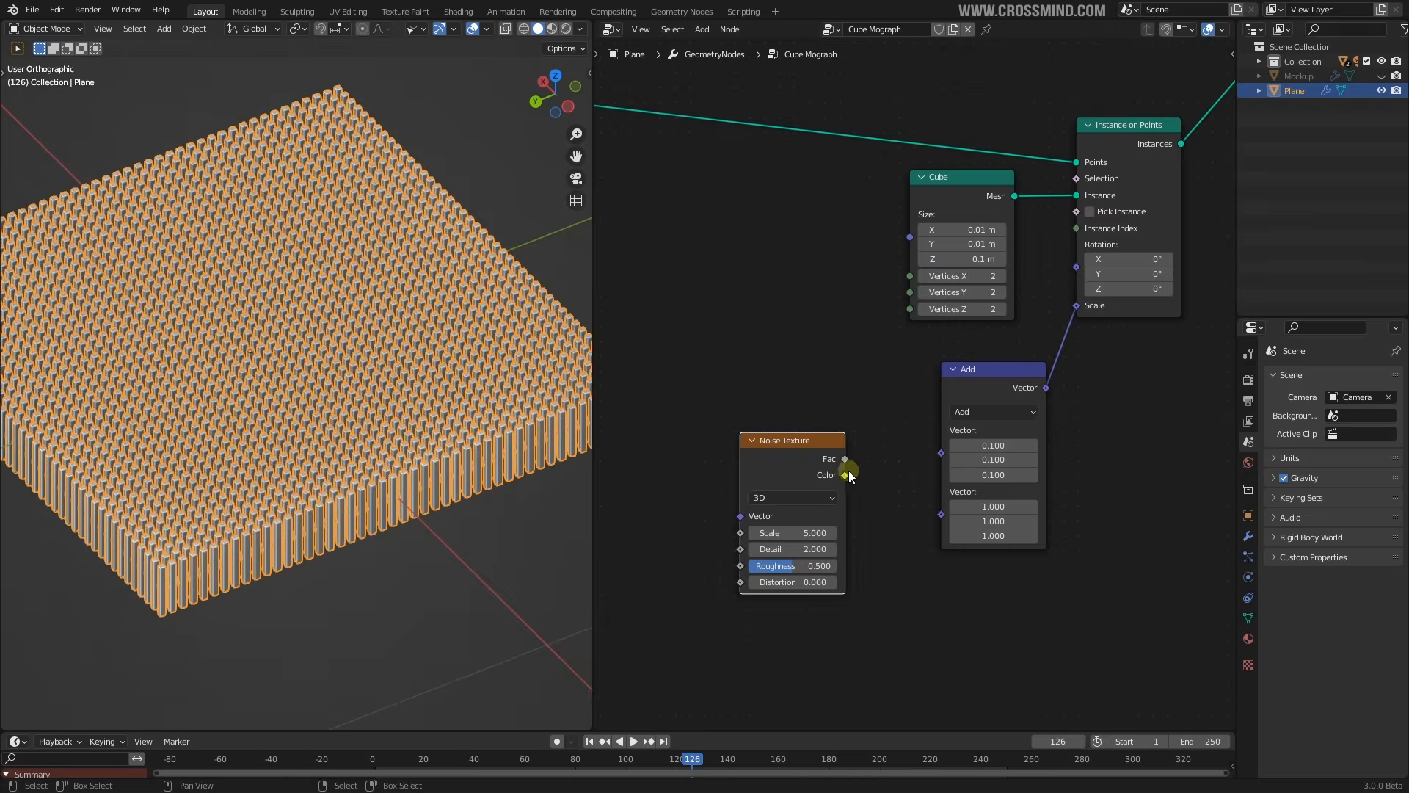
Plug the Noise Texture Fac output into the Add node's first Vector input
left_click_drag(846, 462, 944, 454)
middle_click_drag(533, 403, 482, 376)
middle_click_drag(904, 421, 902, 389)
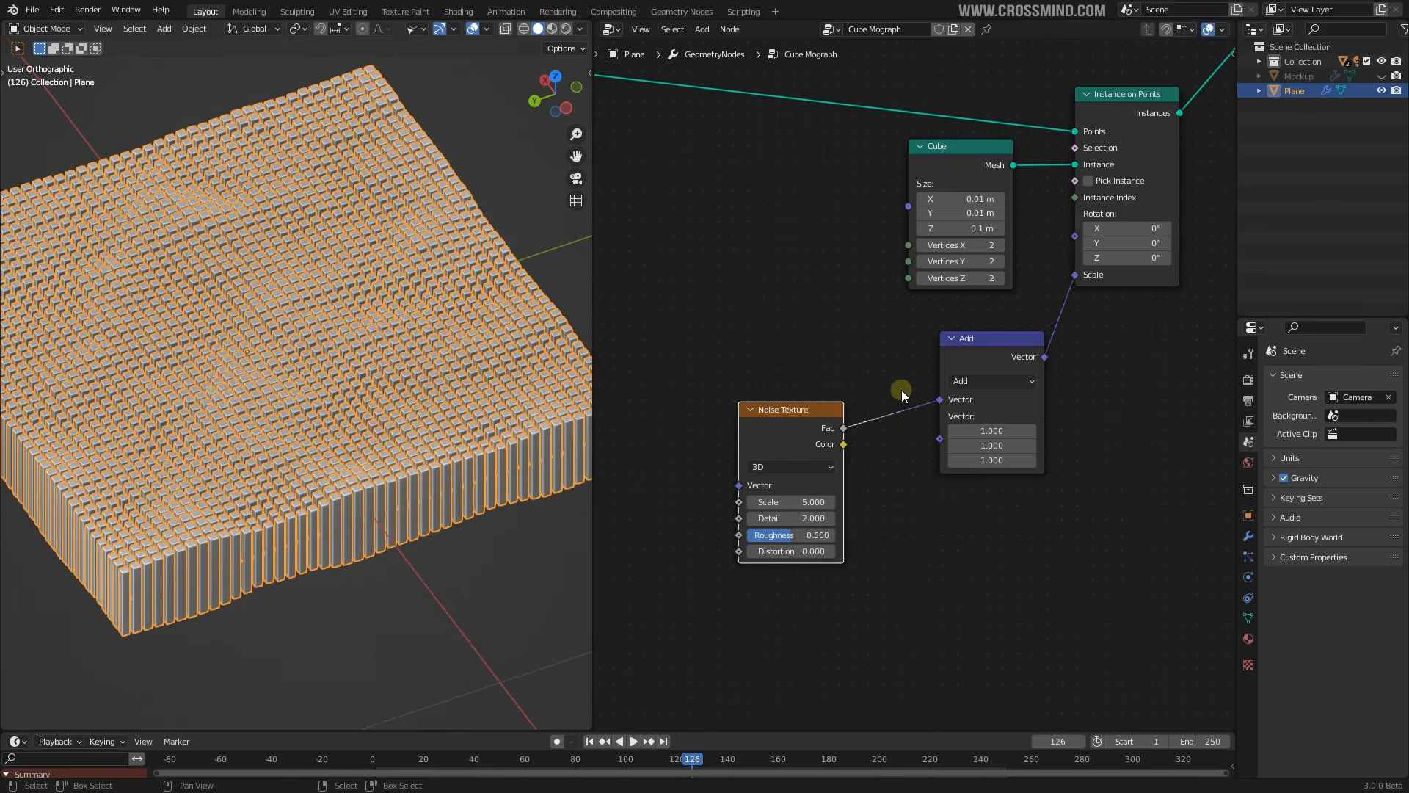
middle_click_drag(824, 426, 869, 384)
scroll(870, 385, "up", 2)
left_click_drag(869, 385, 852, 359)
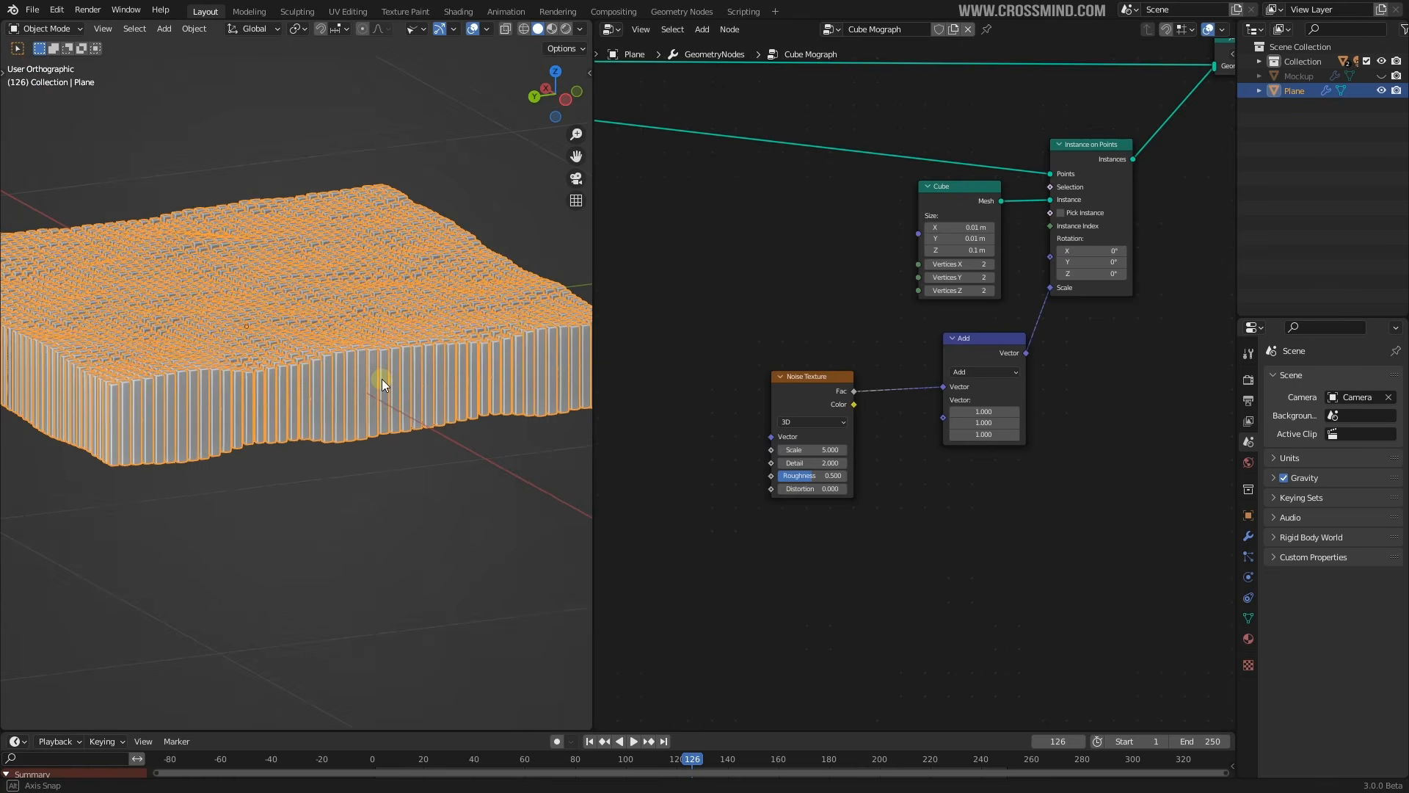
left_click(956, 491)
Tune the noise Scale to 4.600 with Detail 2.000, viewing with overlays hidden
scroll(611, 367, "up", 1)
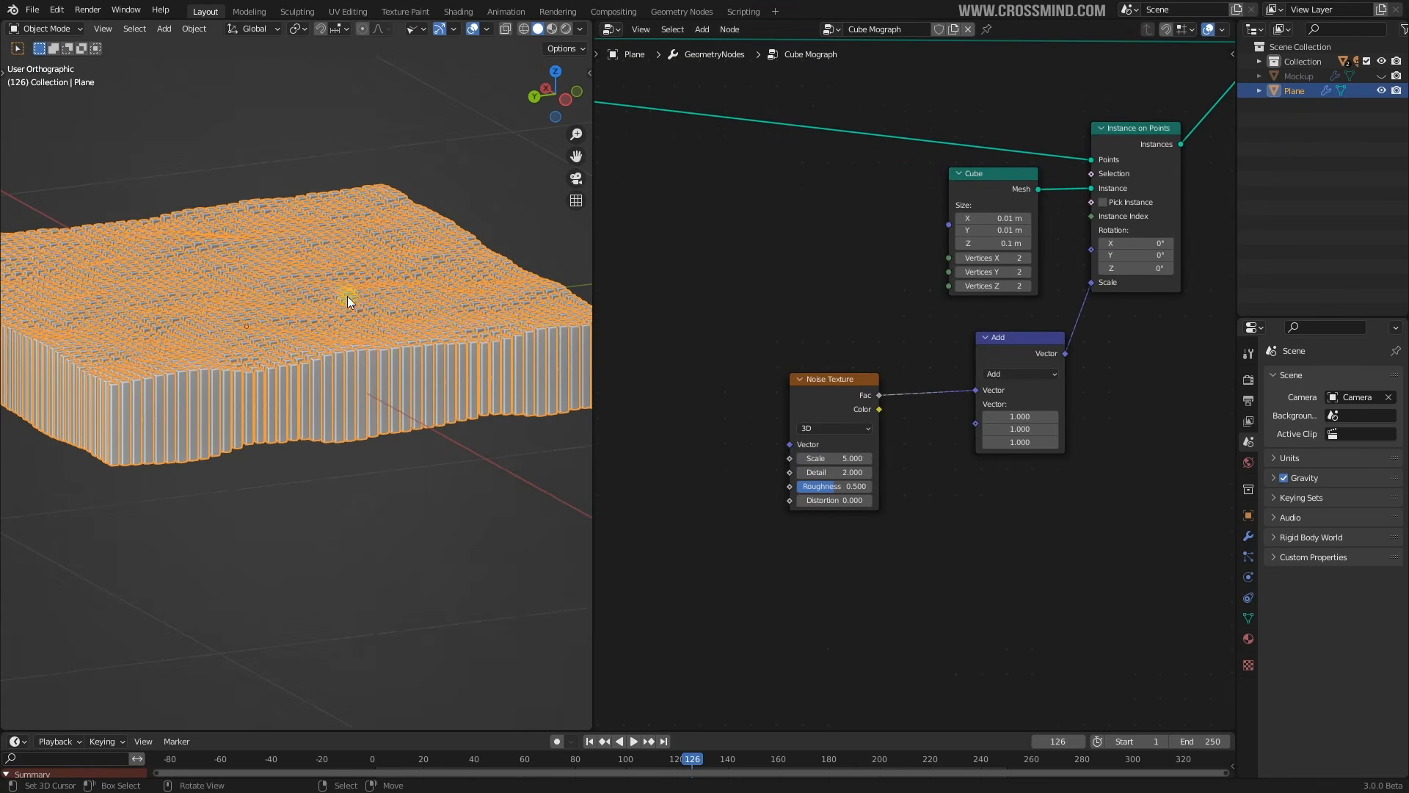
left_click_drag(839, 458, 896, 458)
middle_click_drag(444, 323, 466, 360)
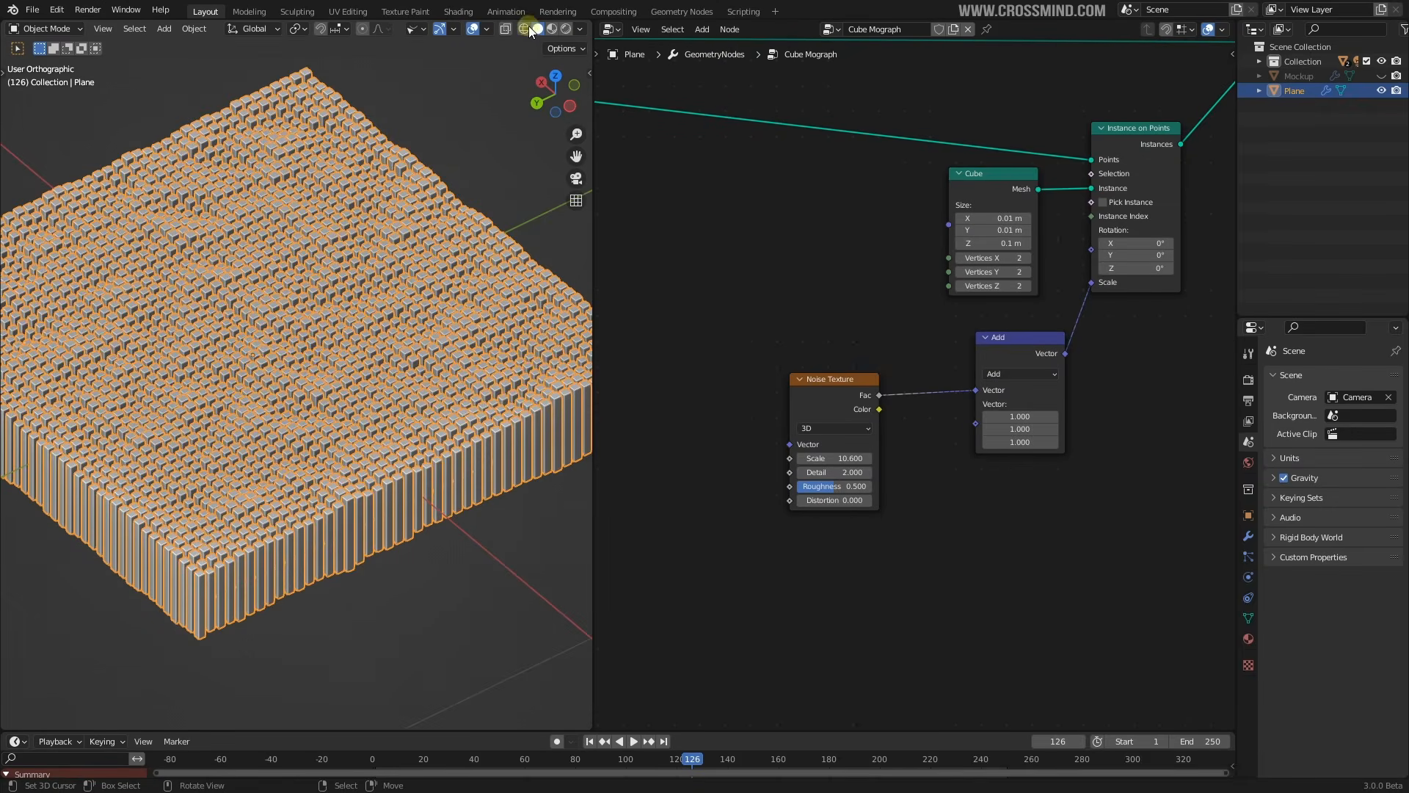
left_click(472, 29)
middle_click_drag(751, 324, 771, 310)
mouse_move(873, 444)
left_mouse_down()
mouse_move(810, 444)
mouse_move(868, 457)
left_mouse_up()
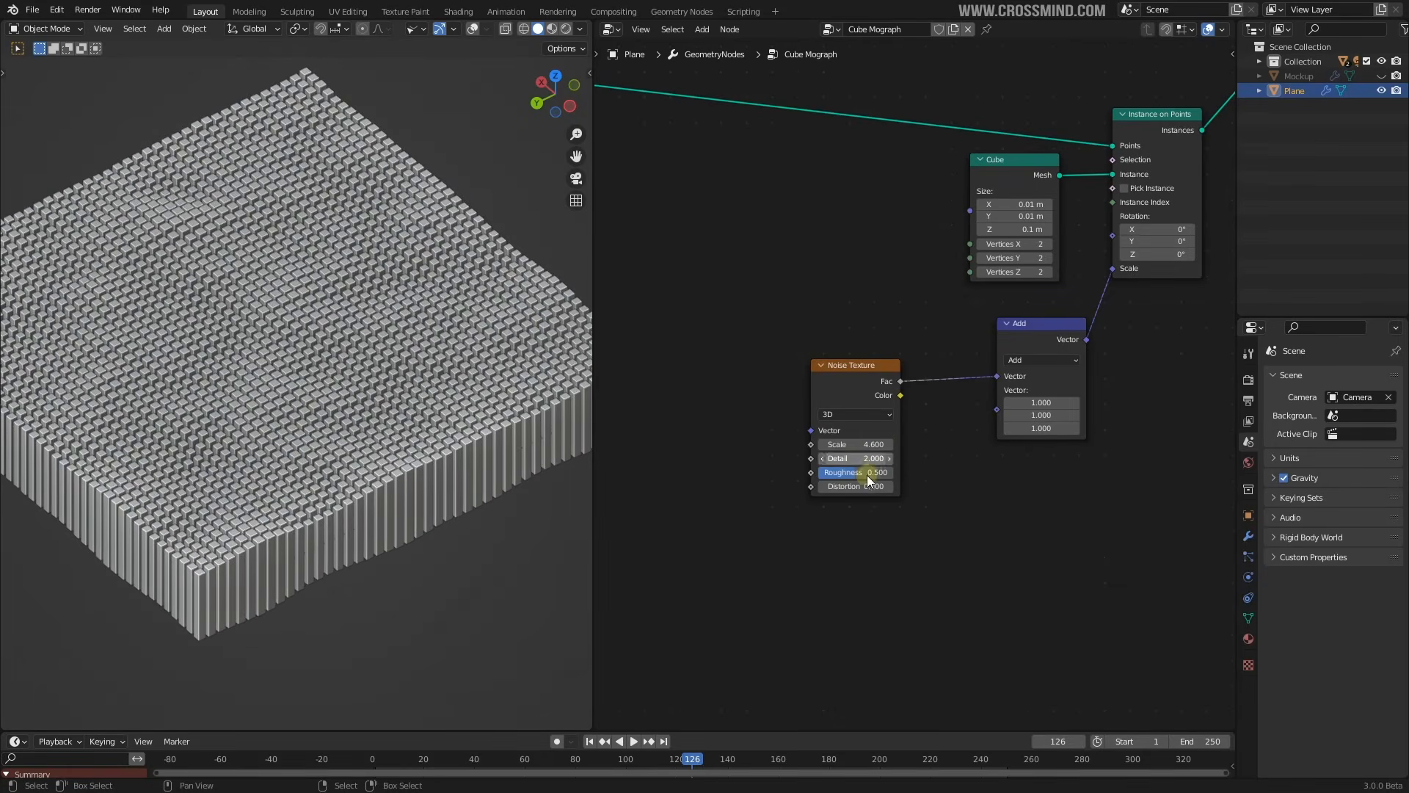
middle_click_drag(911, 433, 936, 441)
Add a Map Range node and drop a Math node onto the noise-to-Add link
left_click_drag(910, 390, 833, 390)
key("shift+a")
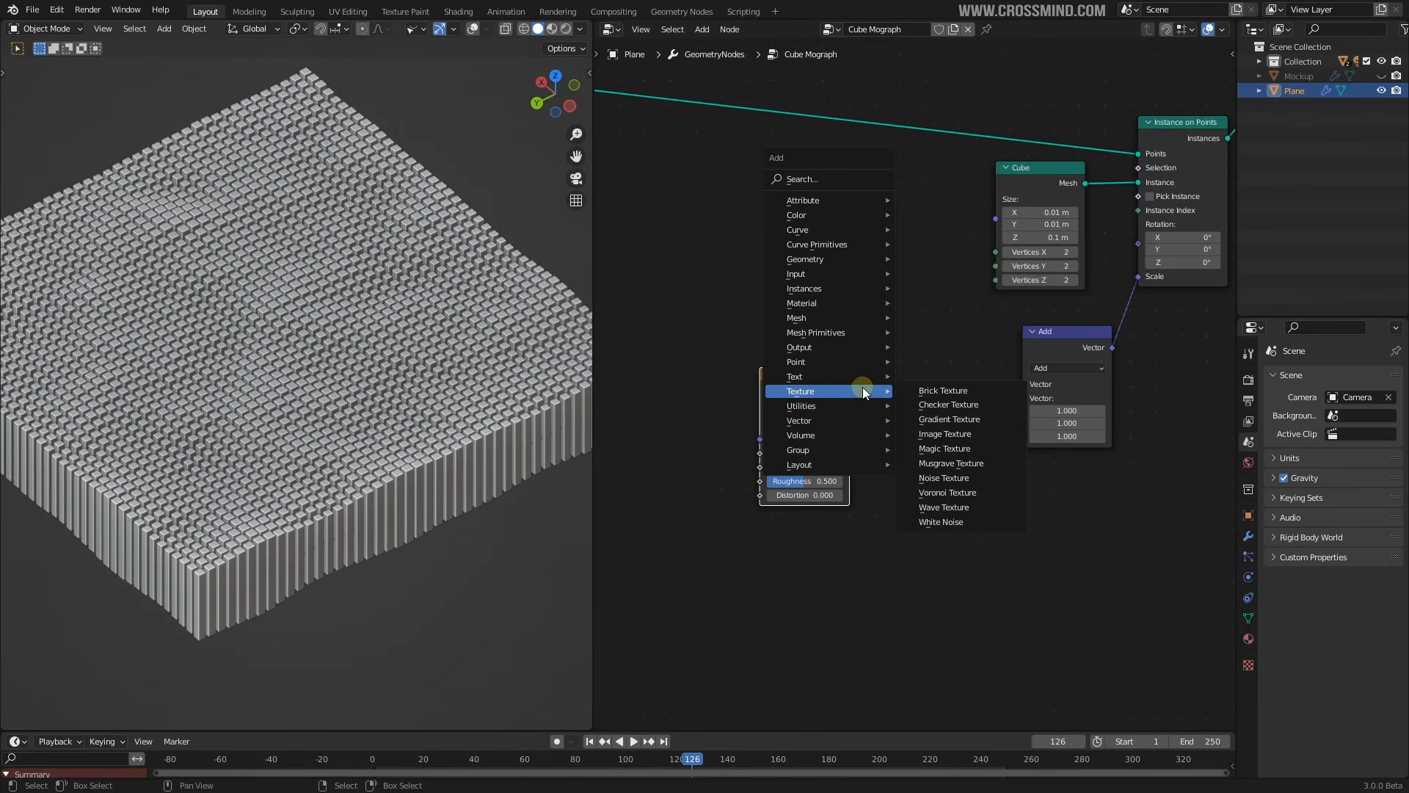
mouse_move(830, 436)
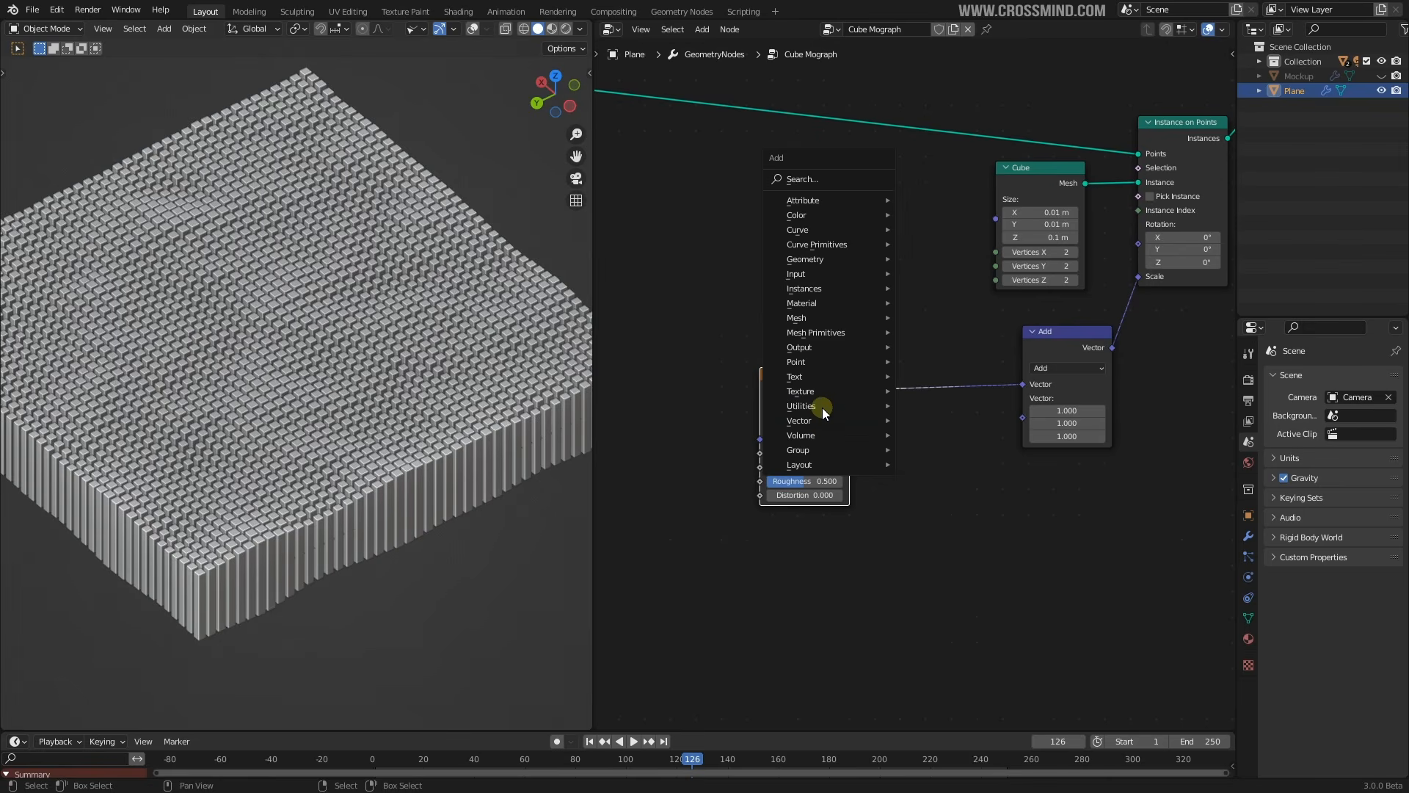
mouse_move(823, 408)
left_click(951, 499)
left_click(941, 490)
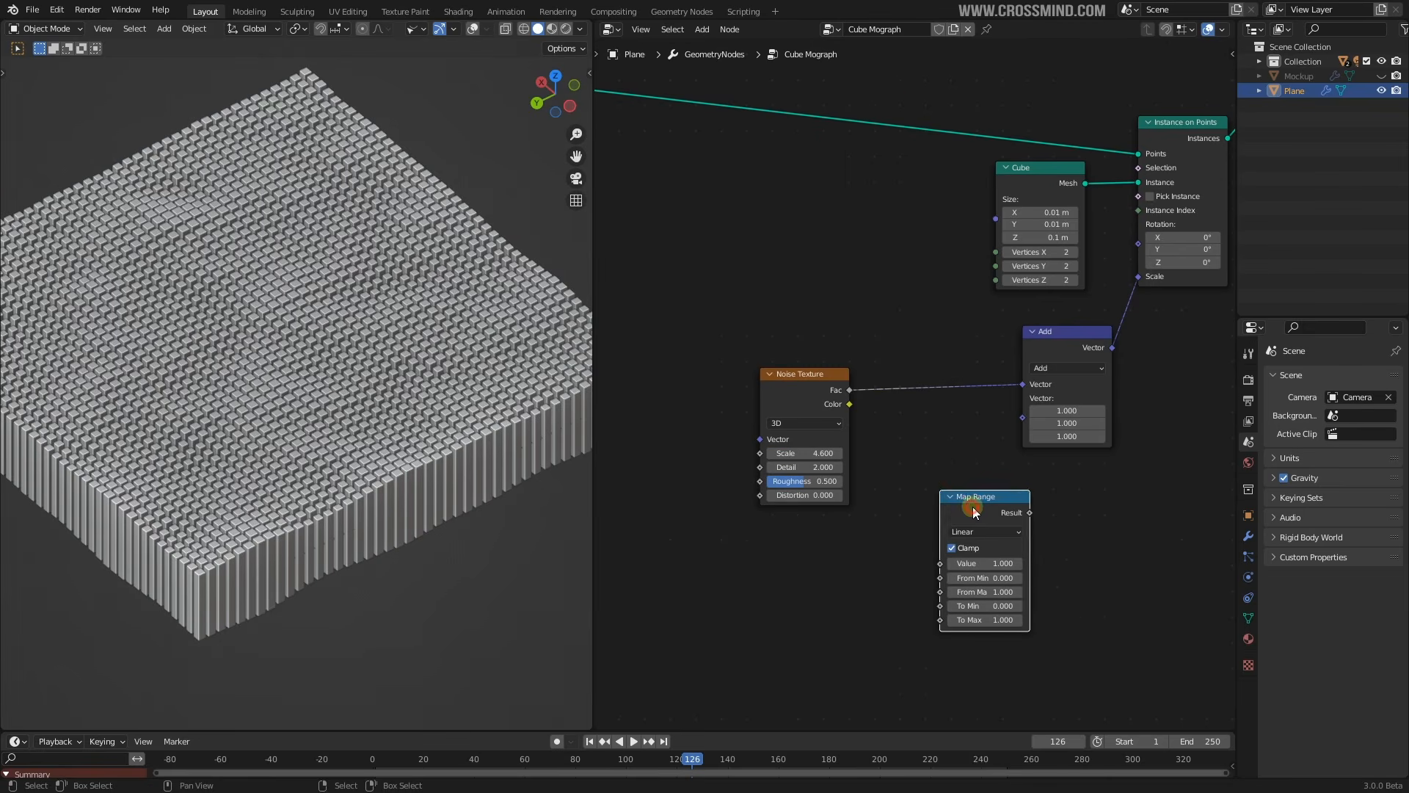
left_click_drag(969, 507, 890, 524)
key("shift+a")
mouse_move(918, 494)
left_click(991, 599)
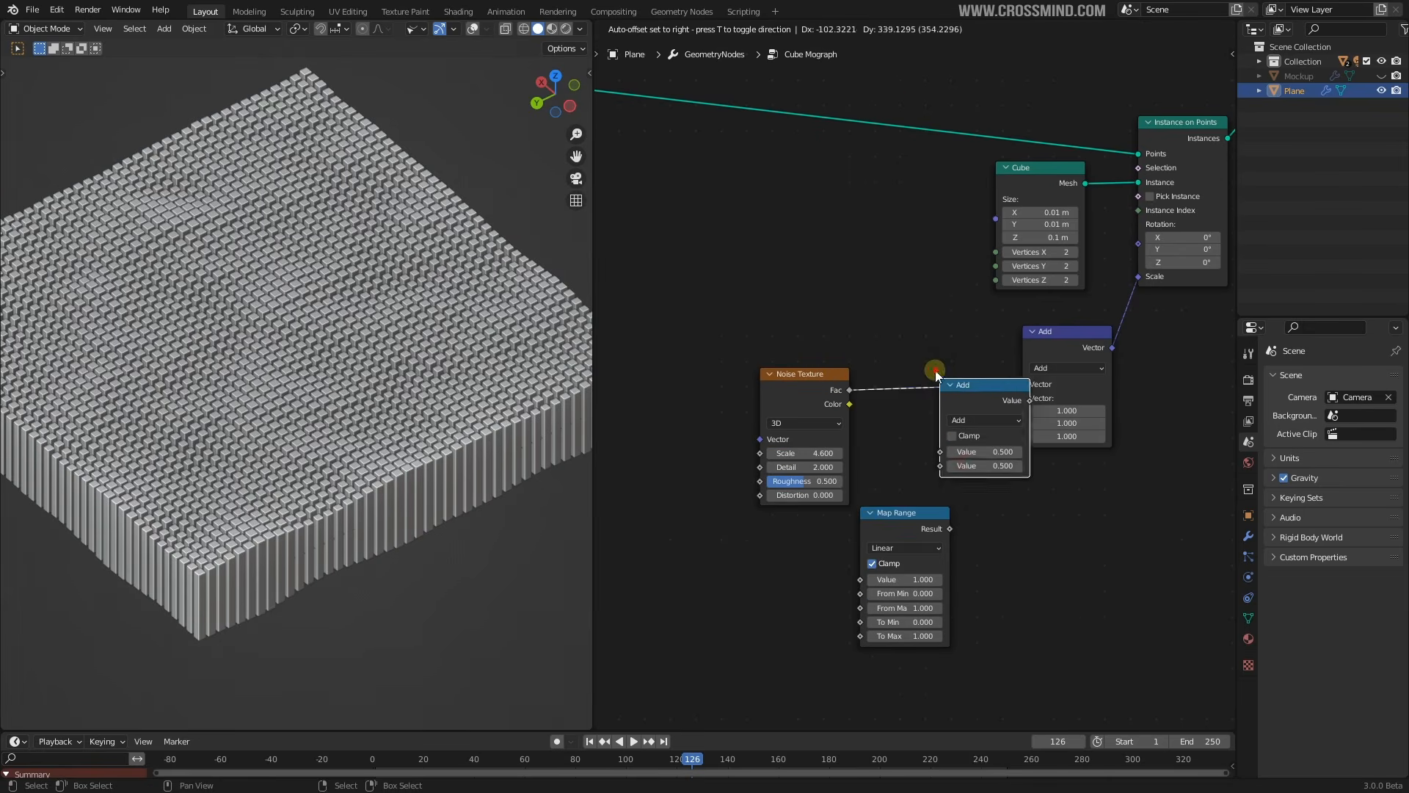
left_click(929, 370)
left_click(980, 411)
Set the Math node to Multiply with a factor of 4.500
scroll(930, 516, "up", 1)
middle_click_drag(931, 516, 918, 458)
scroll(917, 459, "up", 1)
left_click(976, 380)
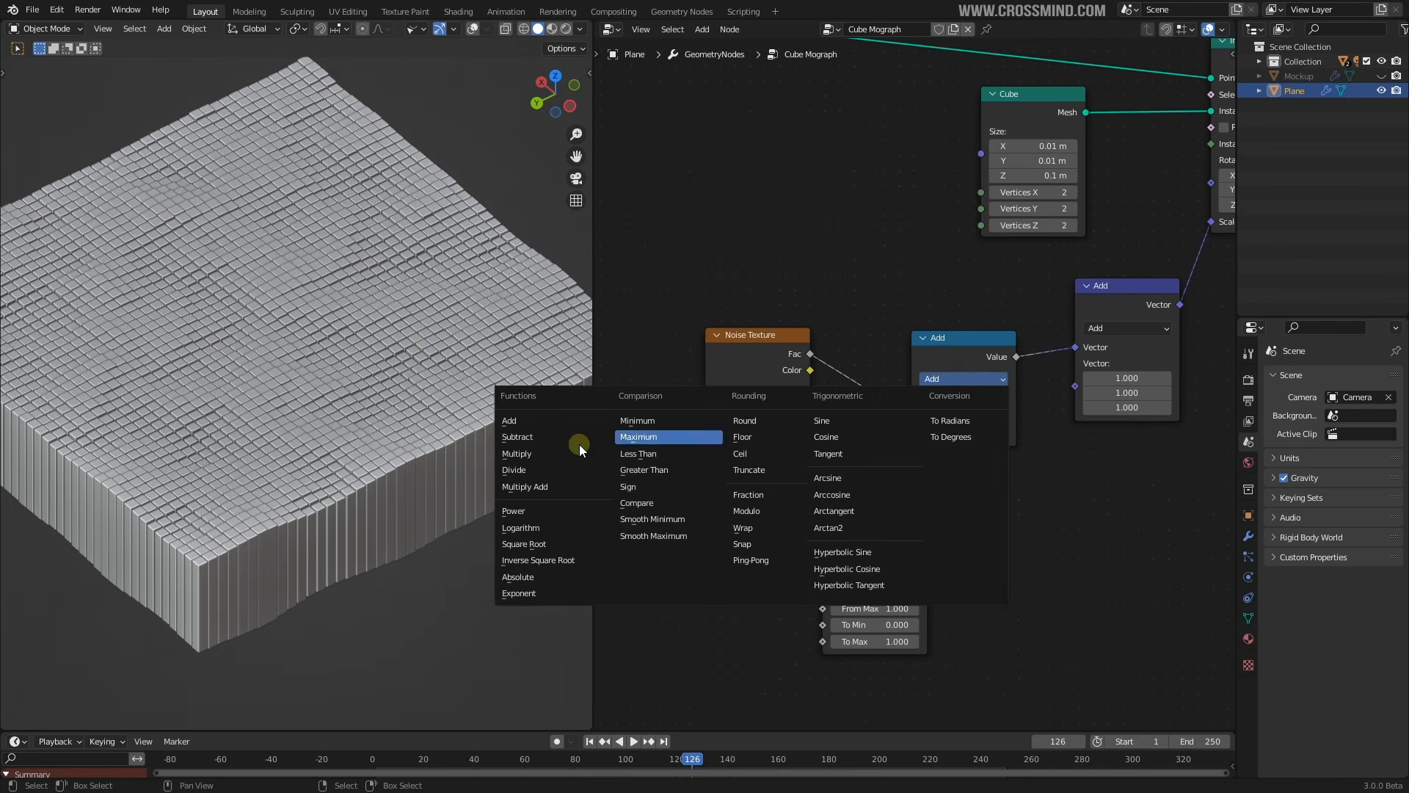
left_click(547, 453)
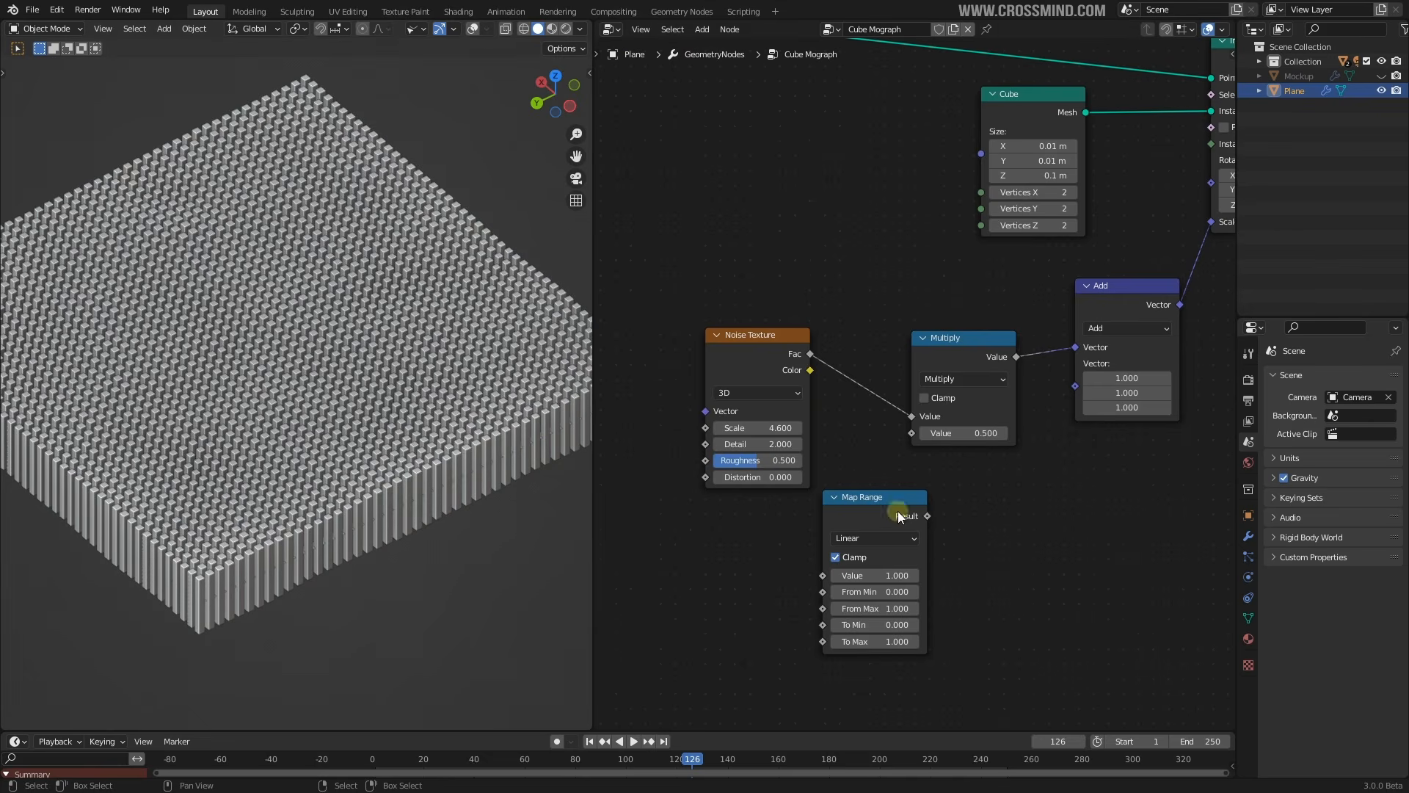
left_click_drag(957, 439, 1057, 439)
Insert Map Range before Multiply: From Min 0.46, From Max 1.1, To Min -0.06, To Max 0.92
left_click_drag(874, 497, 873, 339)
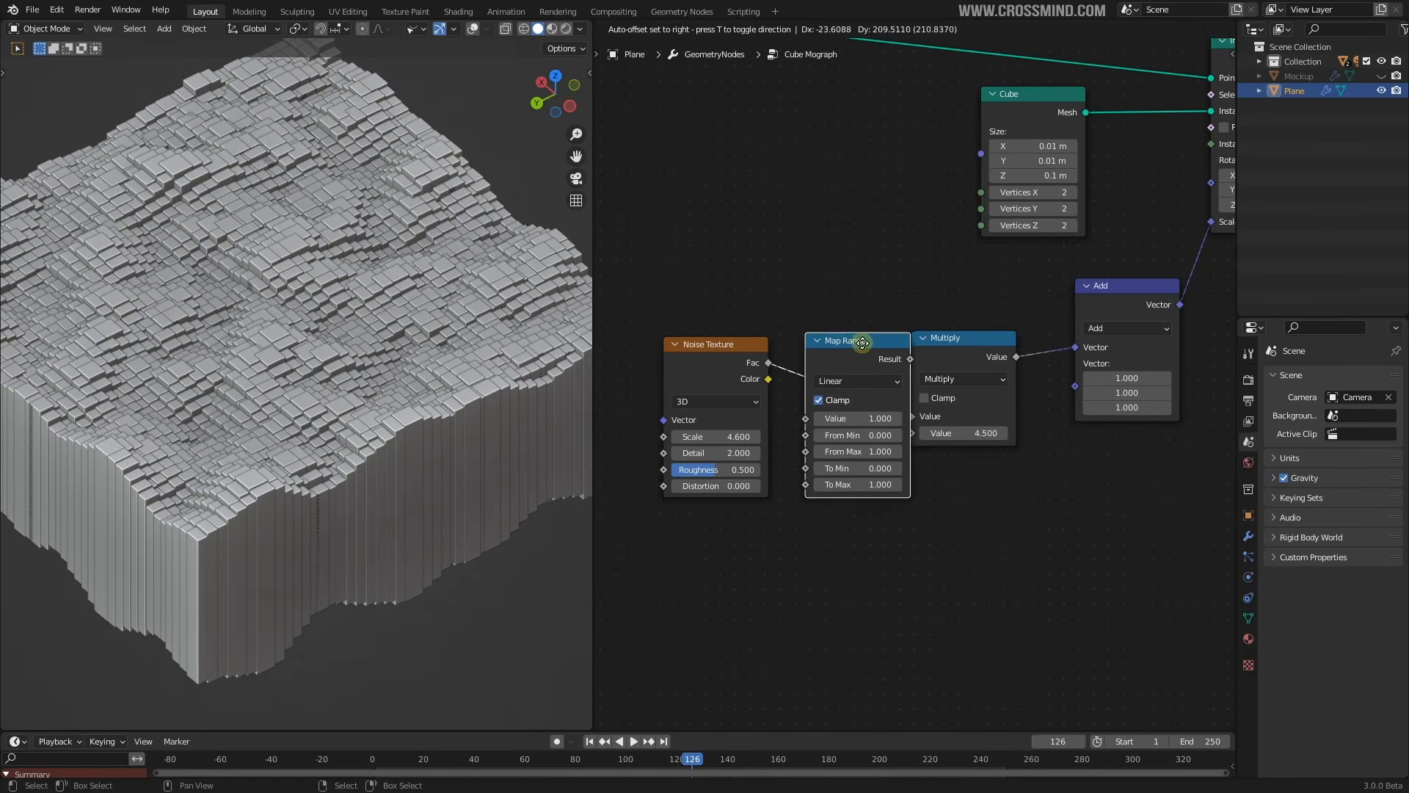
scroll(874, 440, "up", 2)
left_click_drag(861, 439, 879, 501)
middle_click_drag(179, 181, 176, 215)
Set the Noise Texture Scale to 5.790 and inspect the resulting pillar terrain
middle_click_drag(273, 235, 265, 227)
scroll(961, 424, "down", 1)
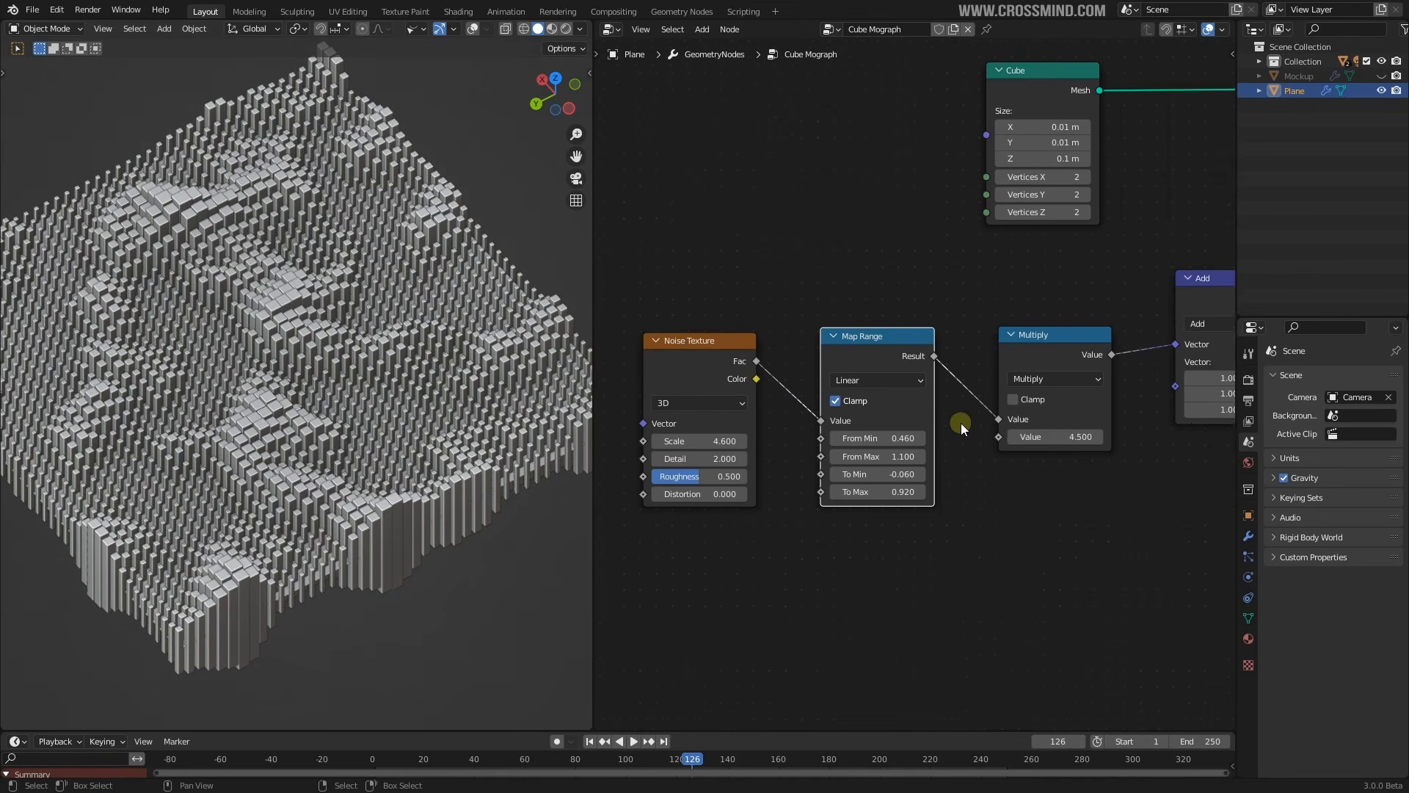
middle_click_drag(707, 377, 782, 378)
middle_click_drag(1013, 424, 624, 452)
scroll(928, 487, "down", 3)
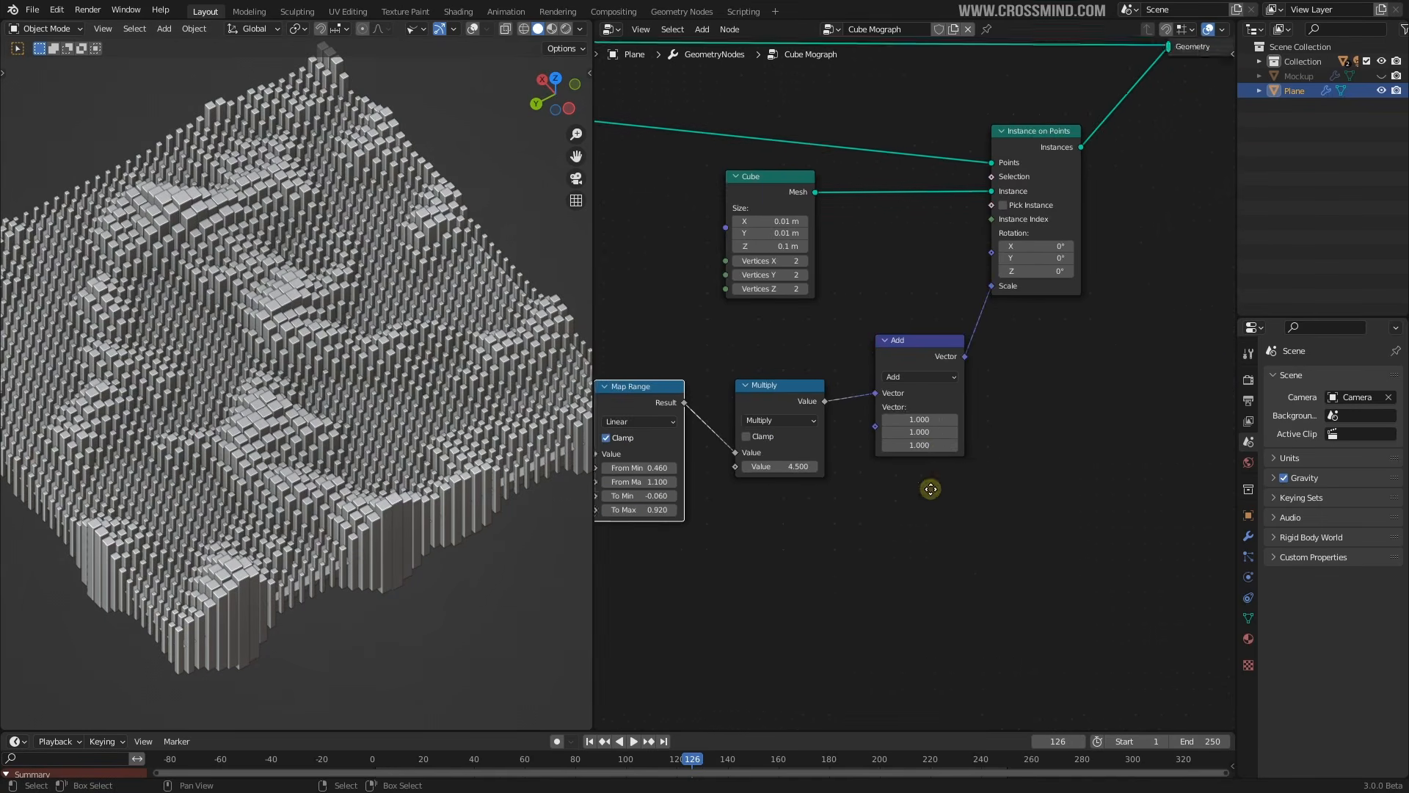
scroll(1017, 308, "up", 3)
middle_click_drag(1016, 308, 1092, 342)
middle_click_drag(422, 341, 457, 339)
middle_click_drag(601, 472, 978, 353)
mouse_move(814, 430)
left_mouse_down()
mouse_move(802, 429)
mouse_move(828, 430)
left_mouse_up()
middle_click_drag(430, 297, 382, 245)
middle_click_drag(845, 265, 897, 240)
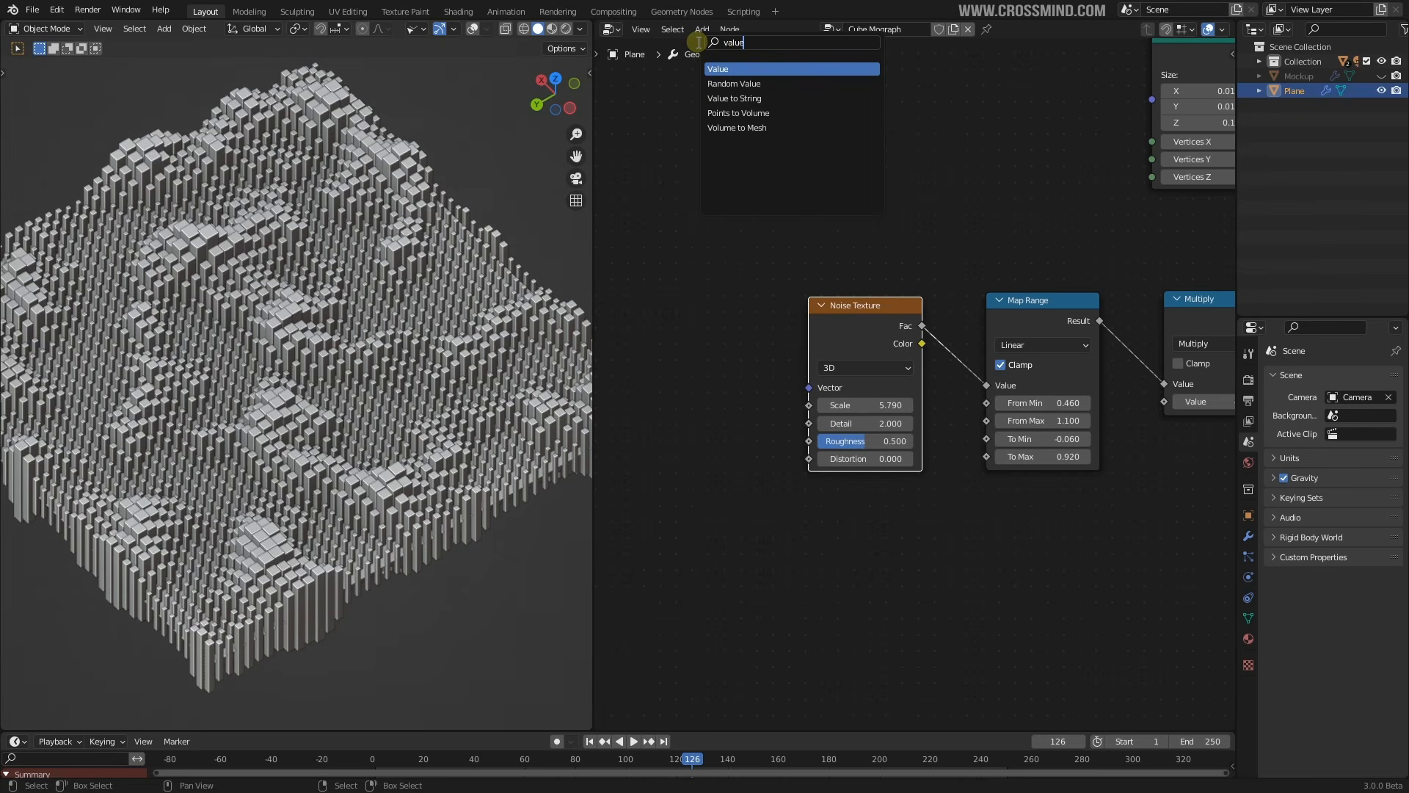
Place a Value node left of the Noise Texture and switch the noise to 4D
left_click(733, 68)
left_click(640, 351)
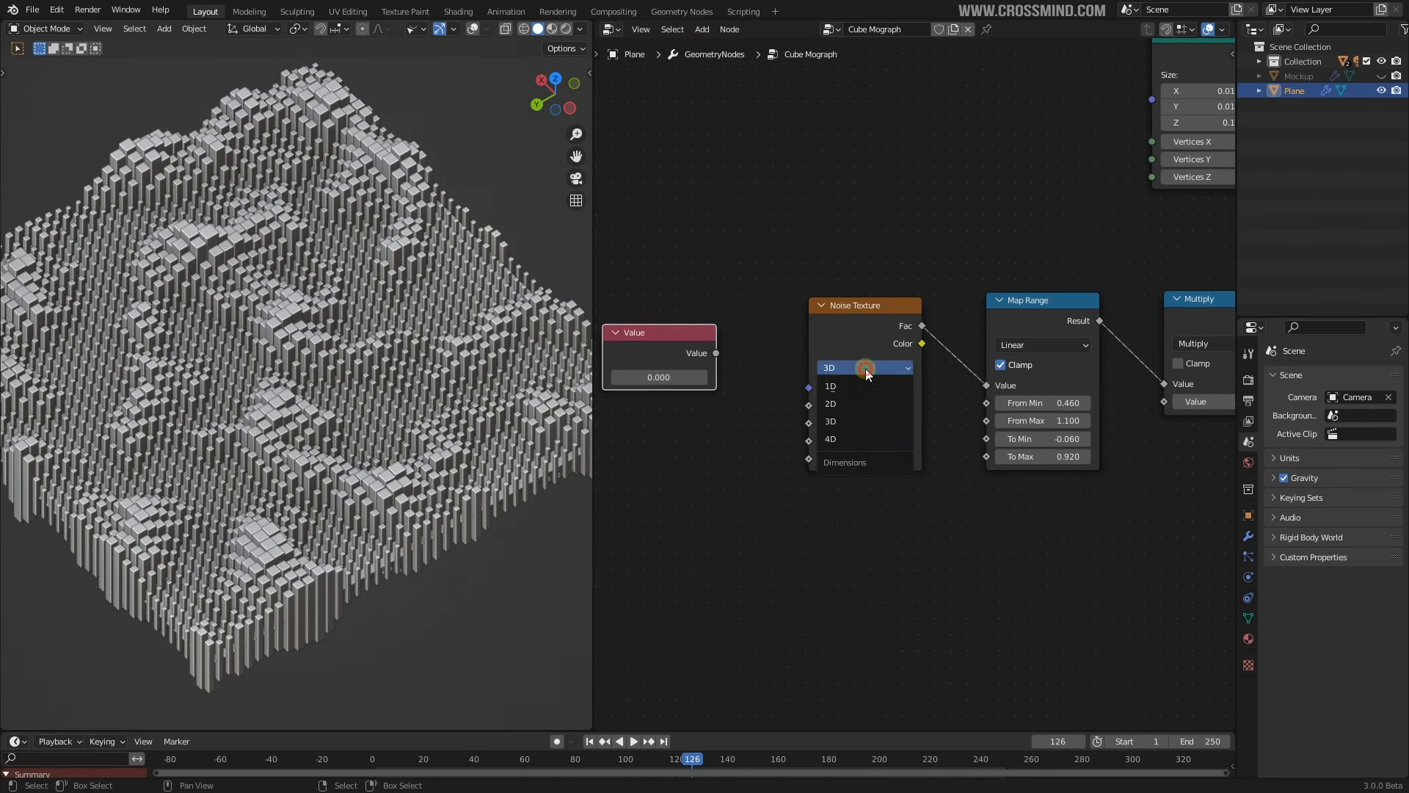
left_click(830, 439)
scroll(776, 376, "up", 1)
left_click(776, 376)
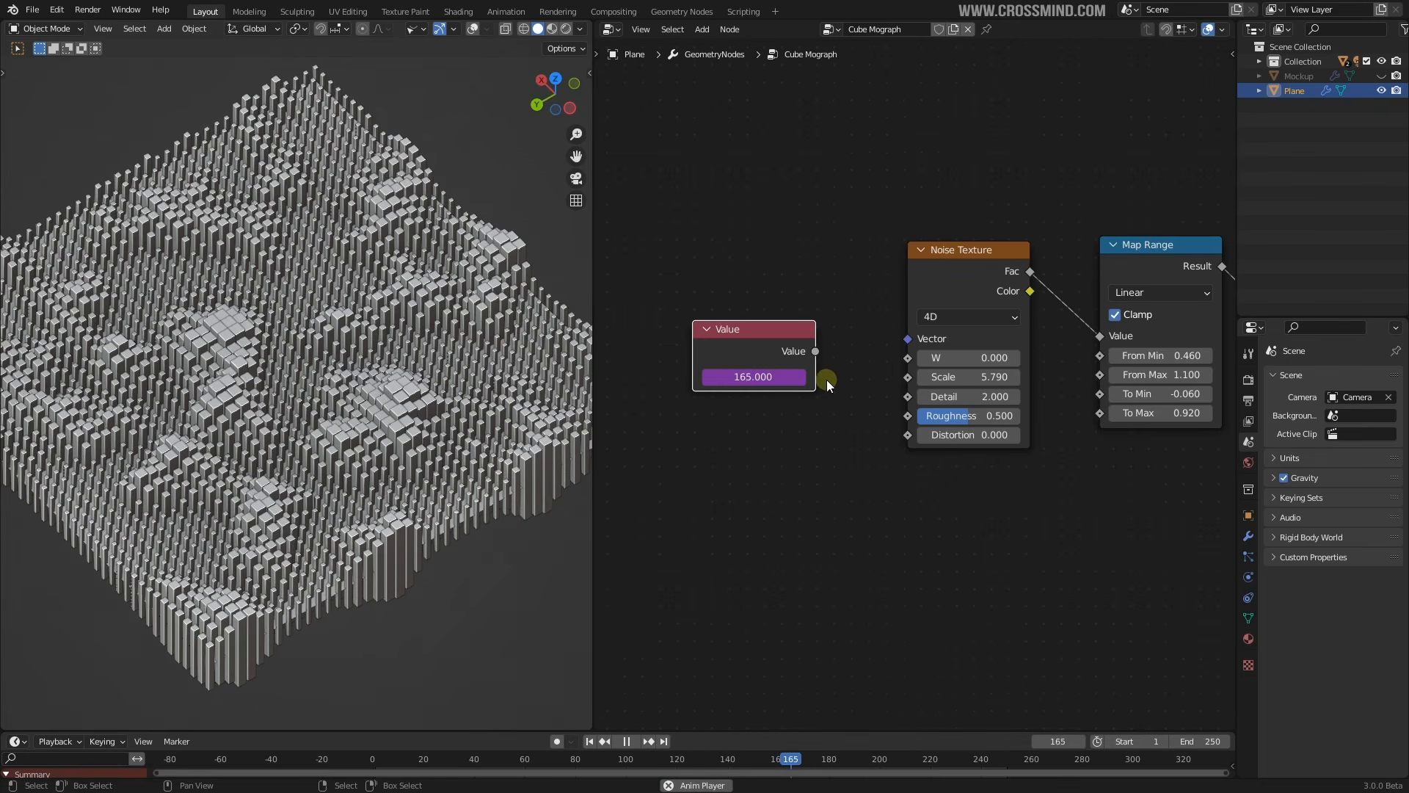
Connect the Value node to noise W, drive it with #frame/600, and play the animation
key("space")
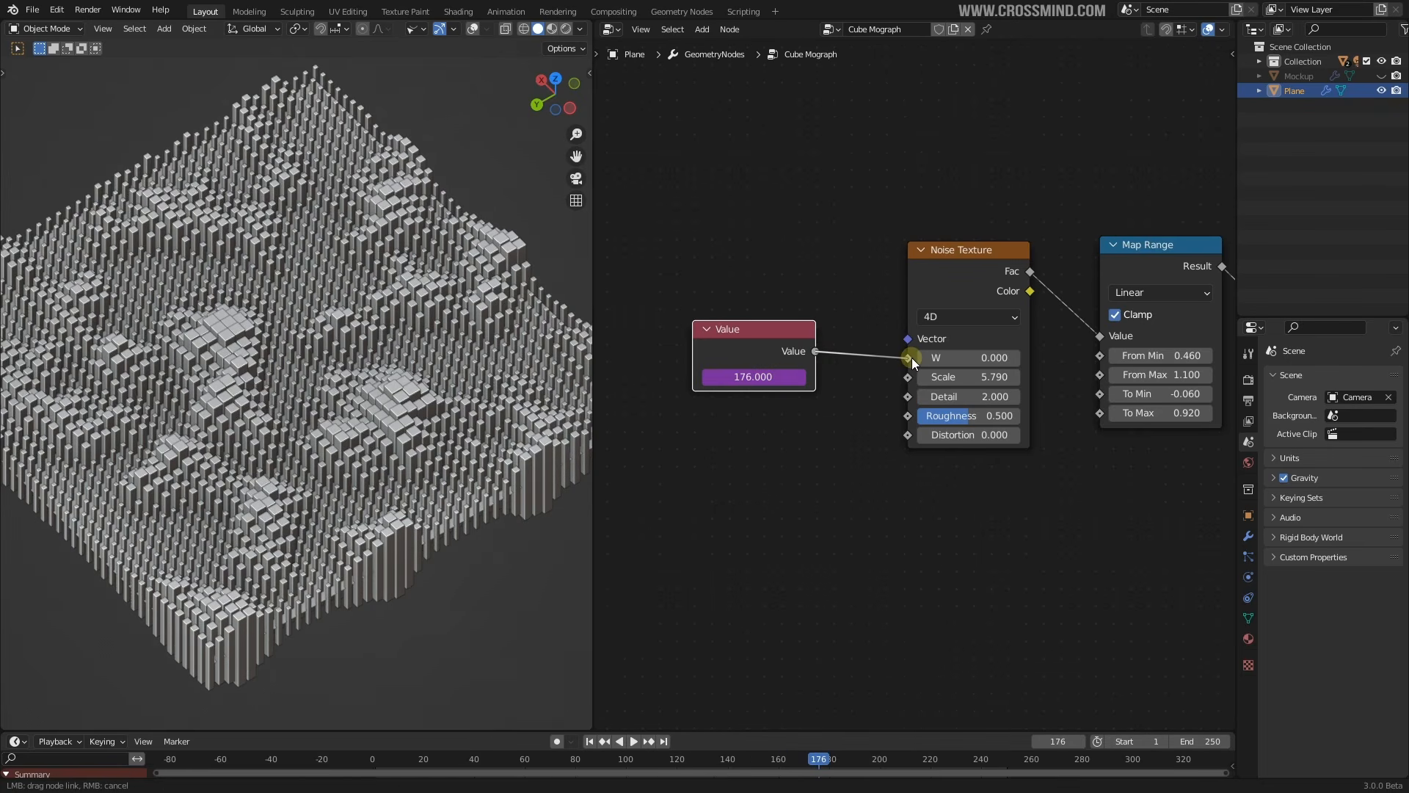
mouse_move(911, 358)
left_mouse_down()
mouse_move(952, 358)
mouse_move(909, 358)
left_mouse_up()
right_click(951, 357)
key("space")
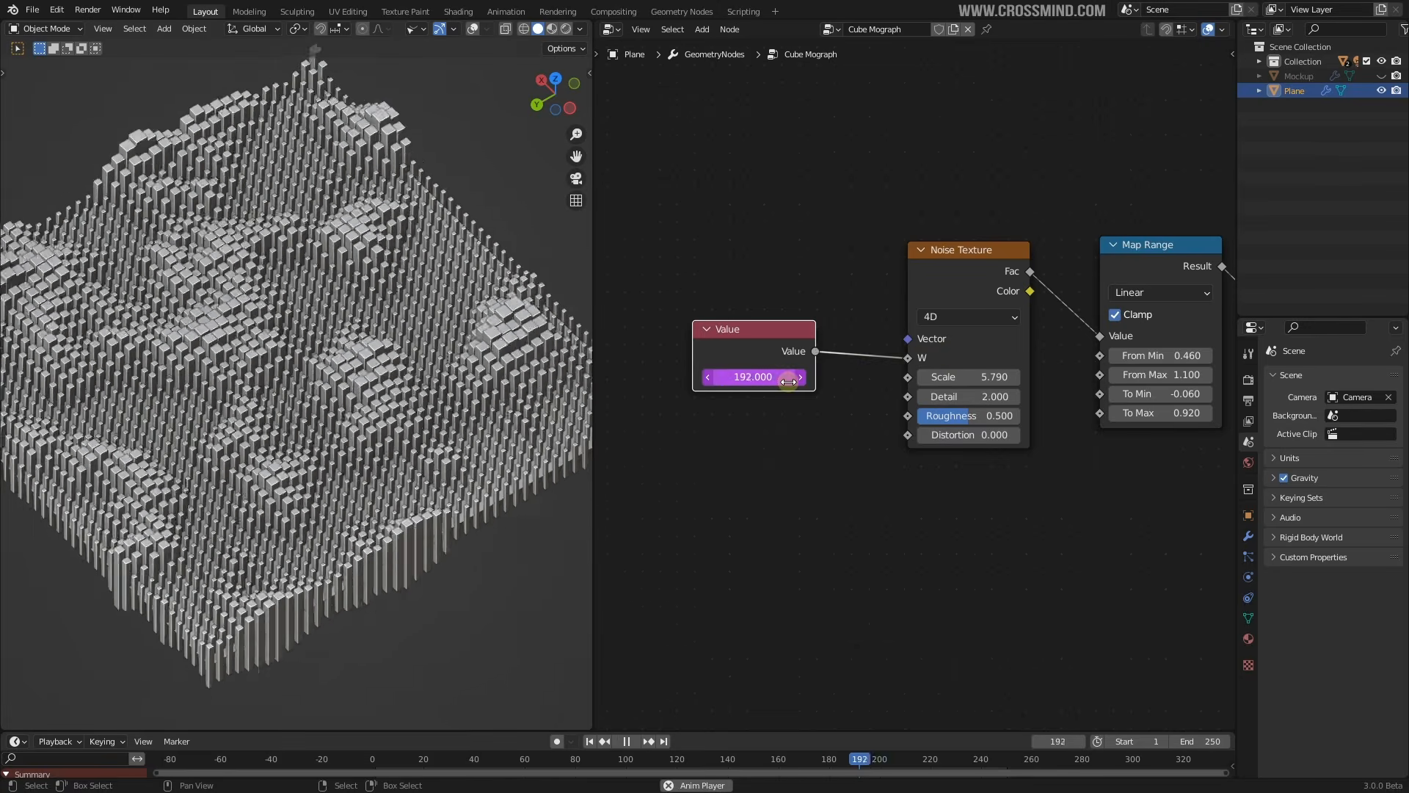
key("space")
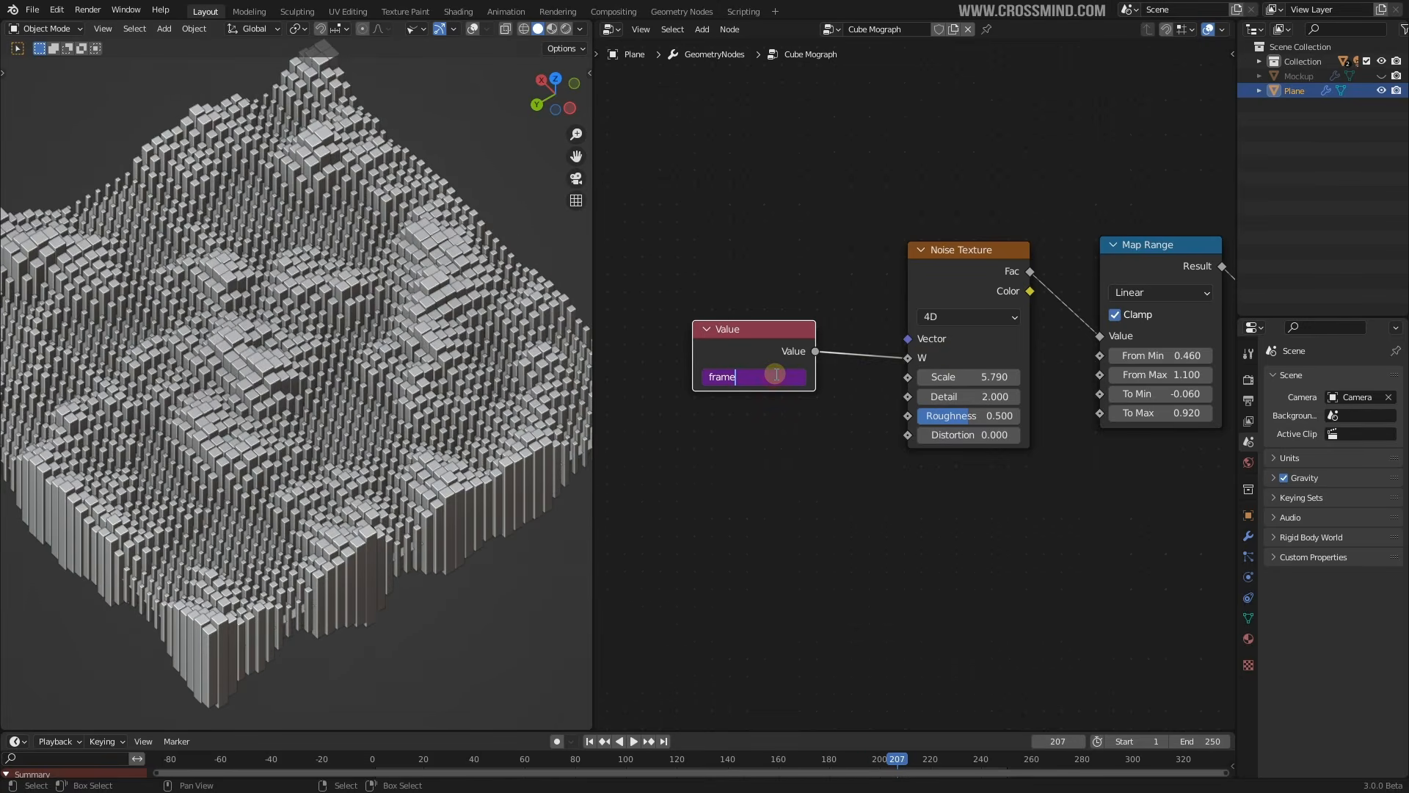
key("Return")
key("space")
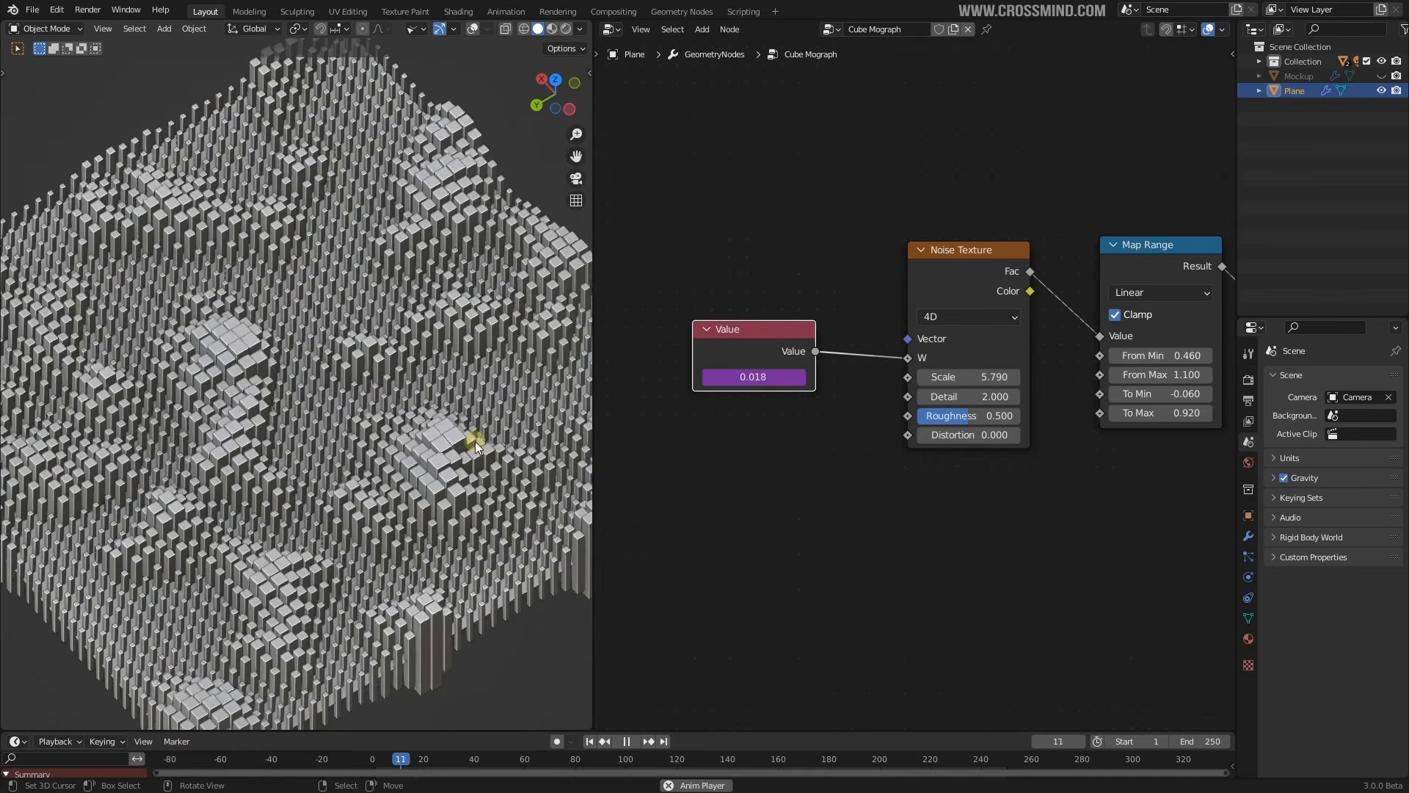
Rearrange the Noise Texture, Value and Multiply nodes into a tidier layout
scroll(1020, 416, "down", 5)
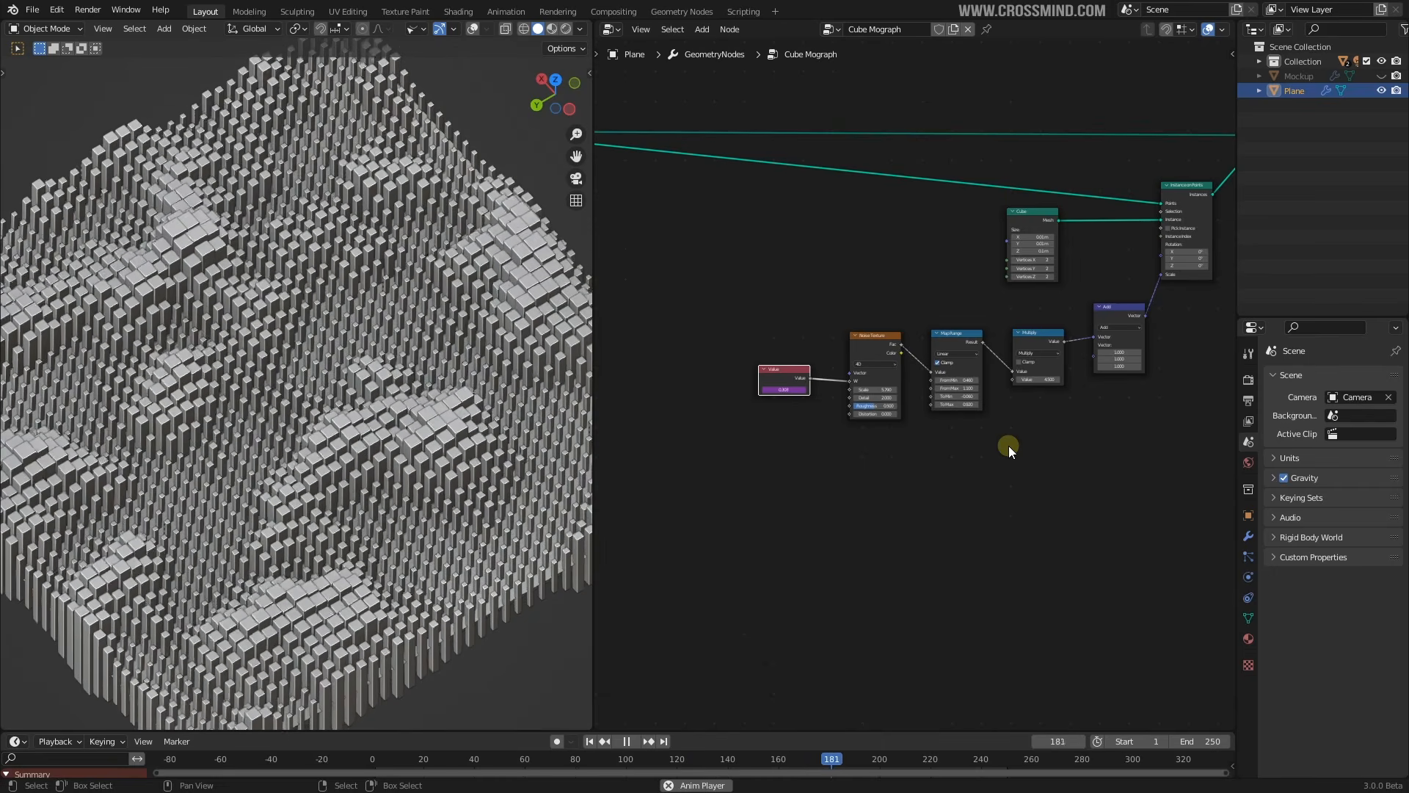
scroll(998, 448, "up", 5)
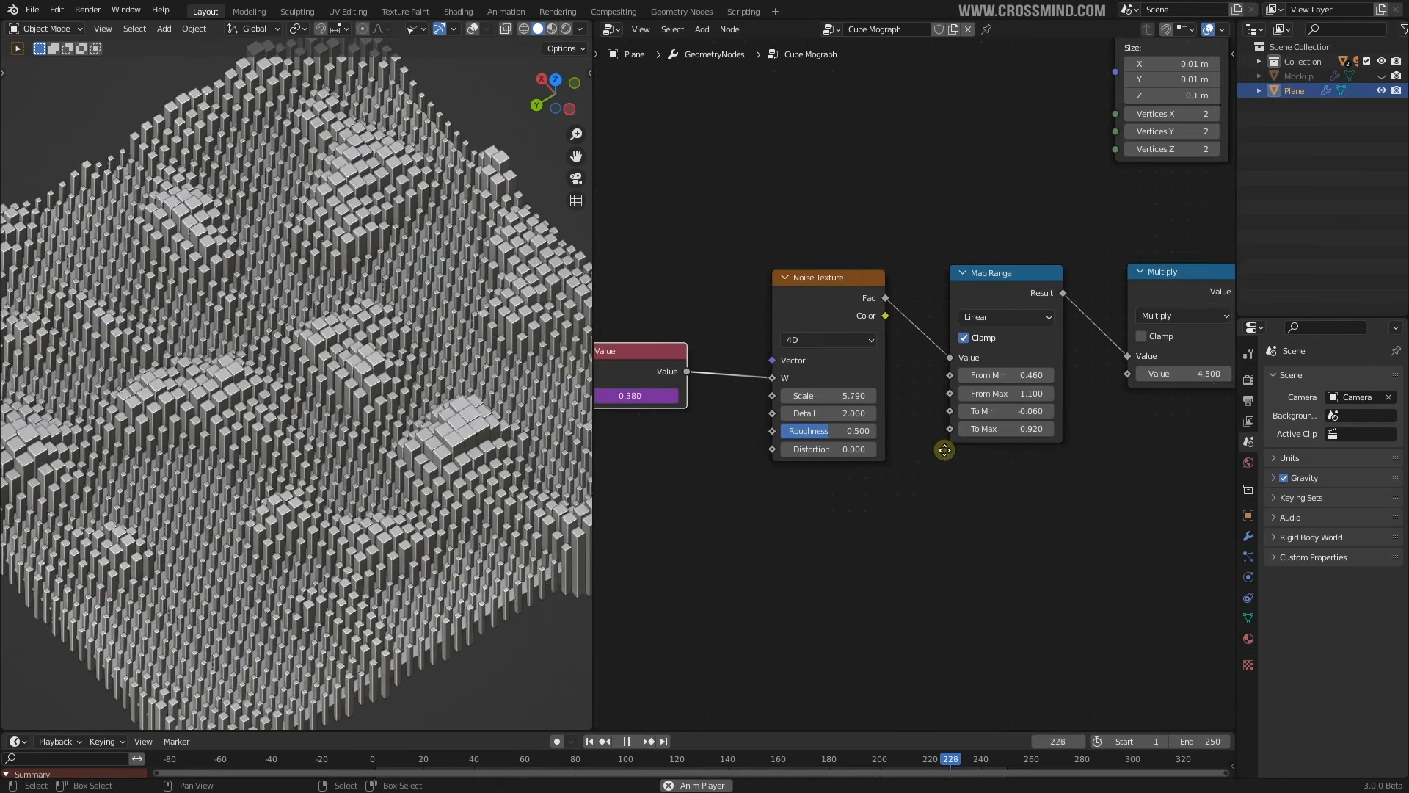
left_click_drag(889, 293, 903, 342)
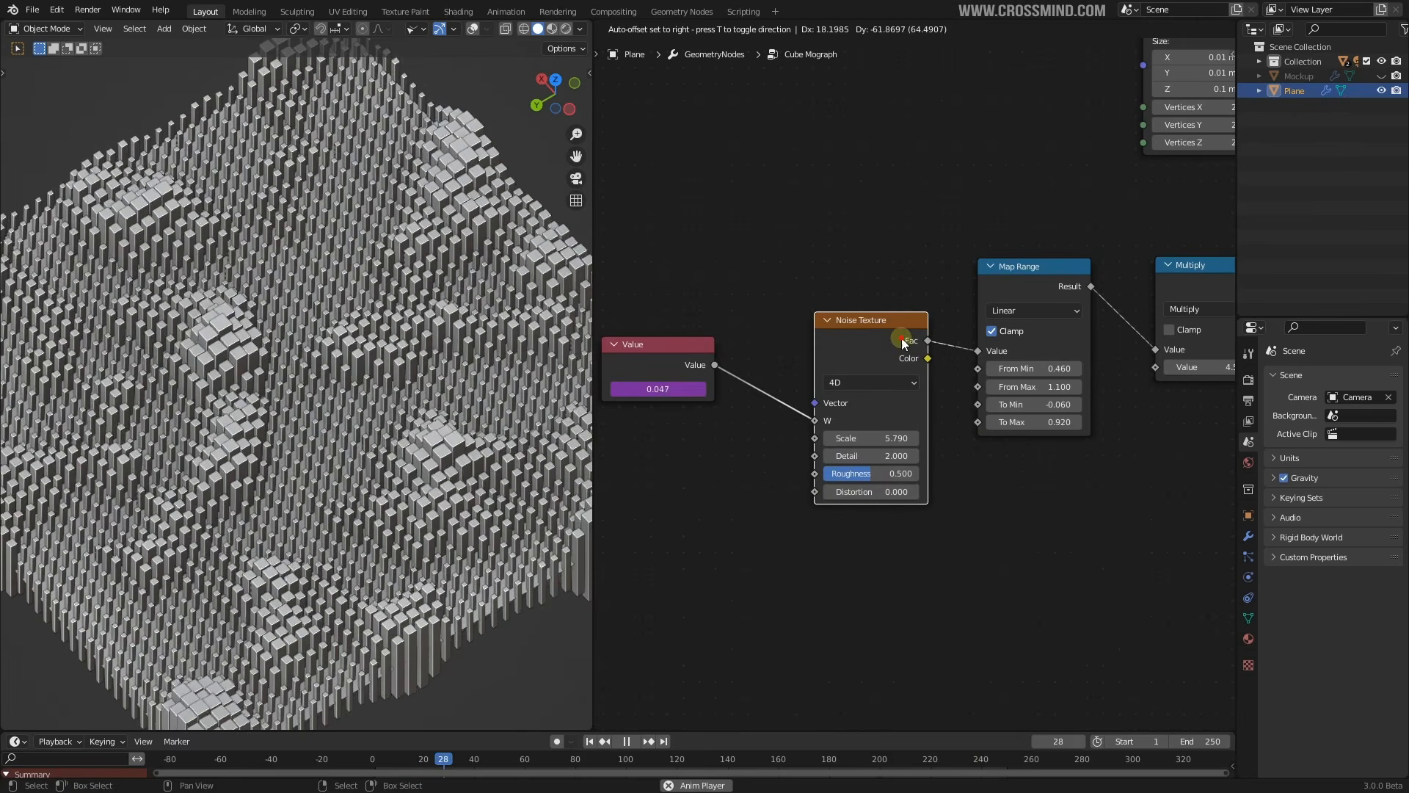
left_click_drag(690, 366, 739, 411)
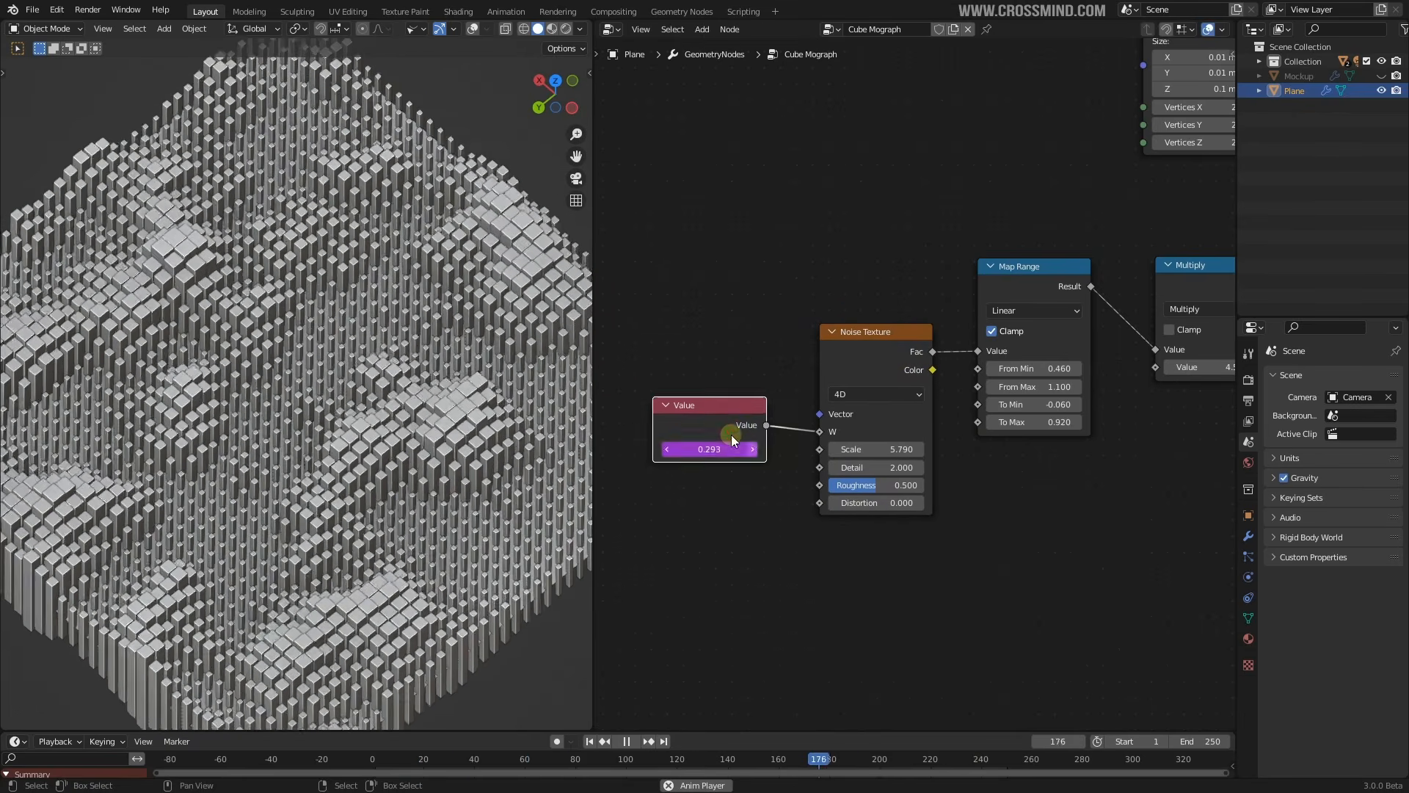
left_click_drag(733, 425, 743, 431)
scroll(1104, 434, "down", 4)
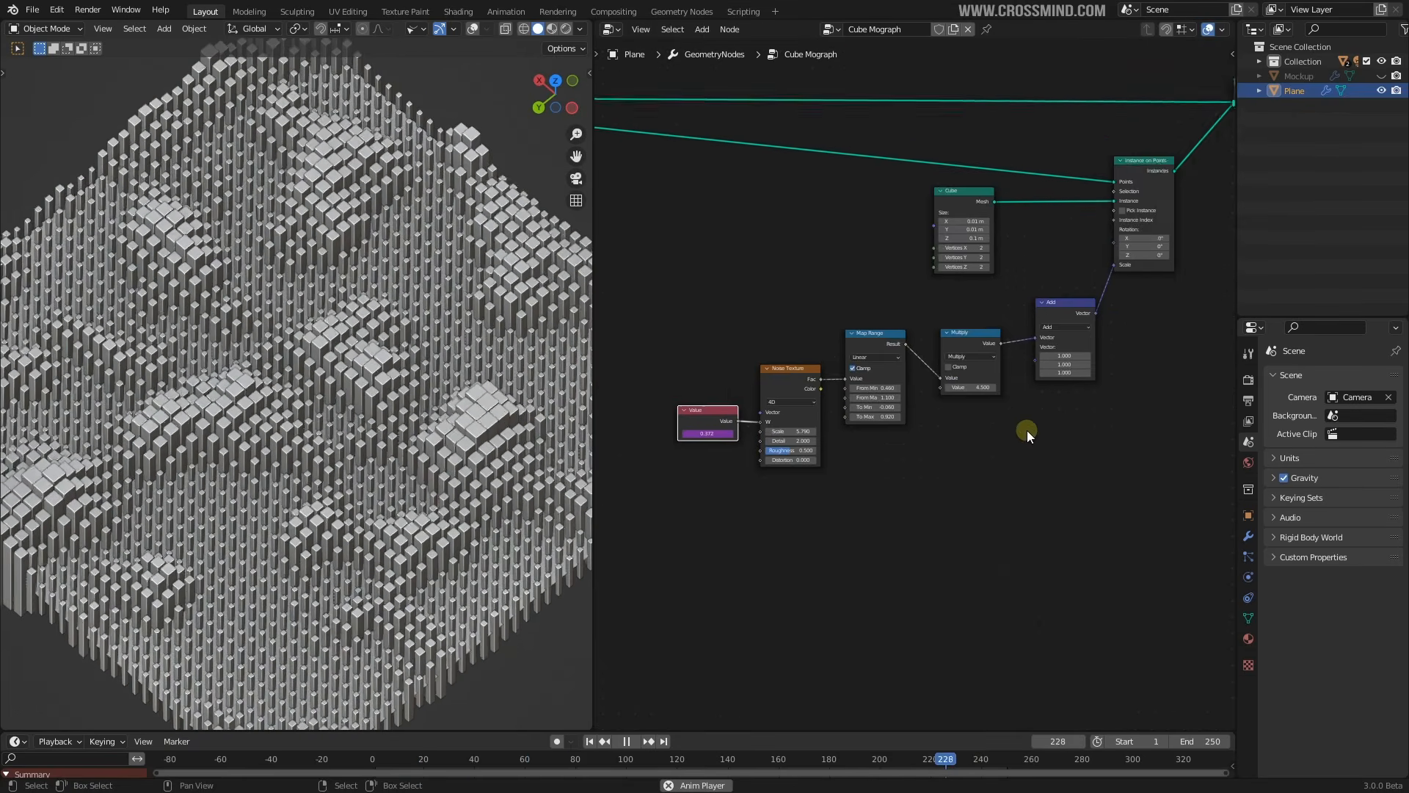
scroll(1013, 381, "up", 1)
left_click_drag(994, 329, 974, 304)
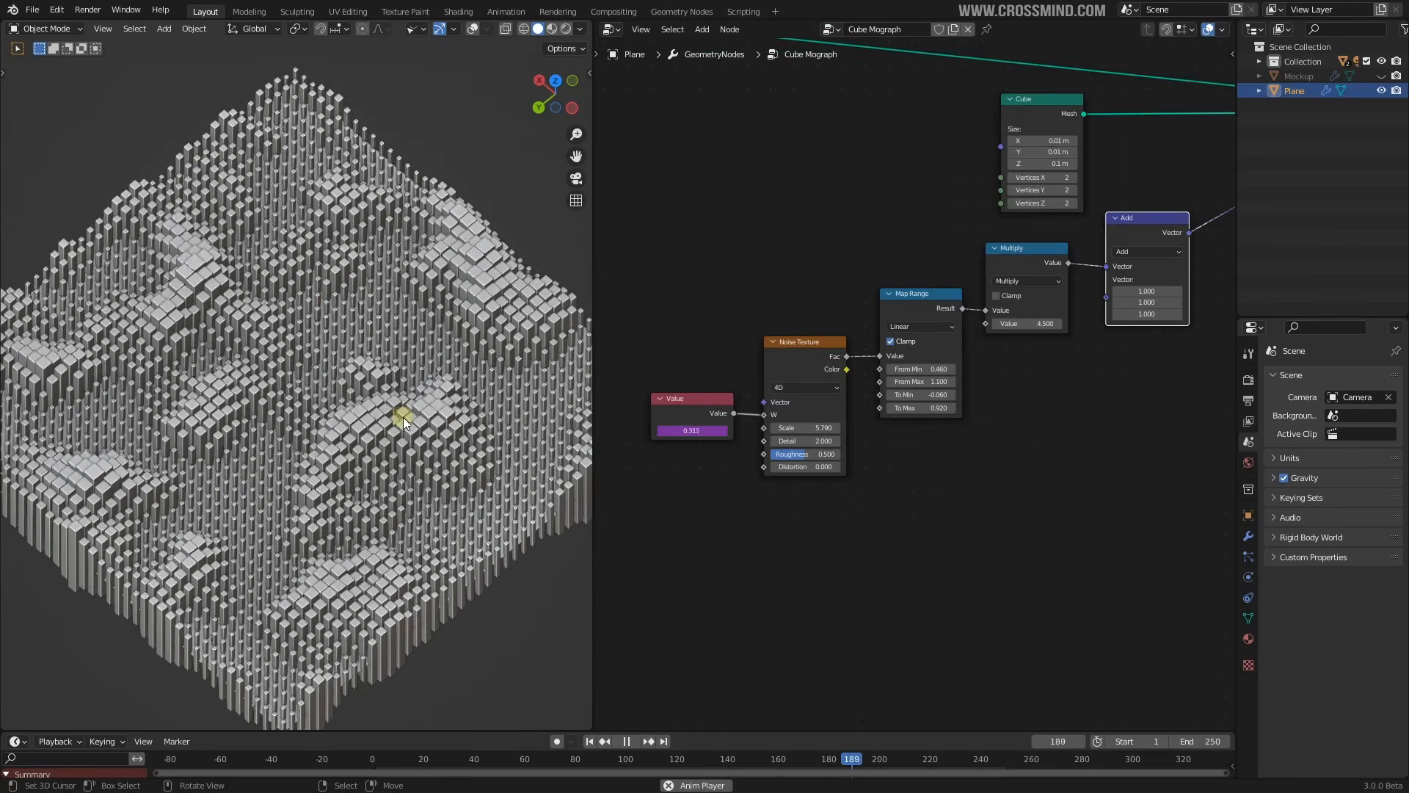
scroll(978, 418, "up", 2)
middle_click_drag(979, 419, 1104, 415)
left_click_drag(800, 390, 777, 389)
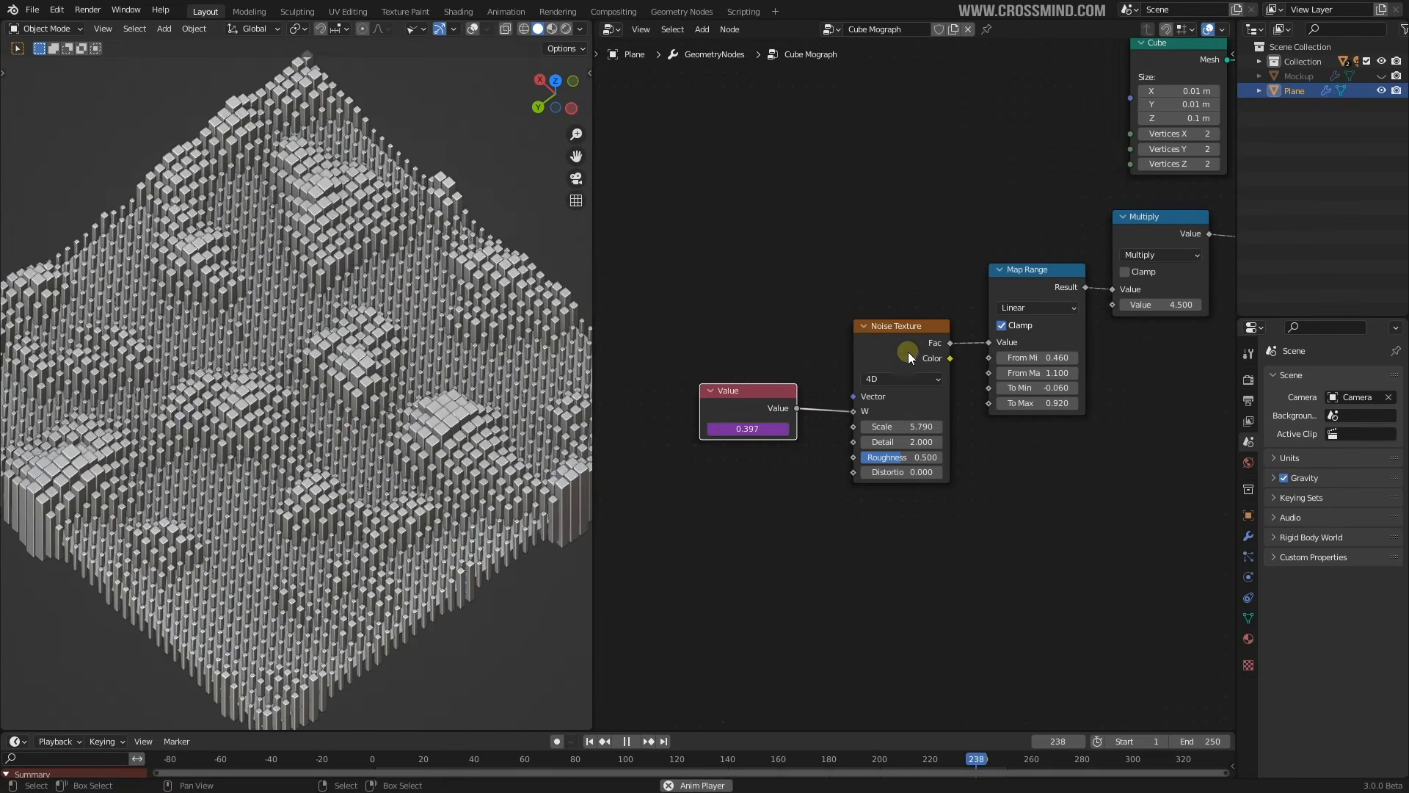
key("shift+a")
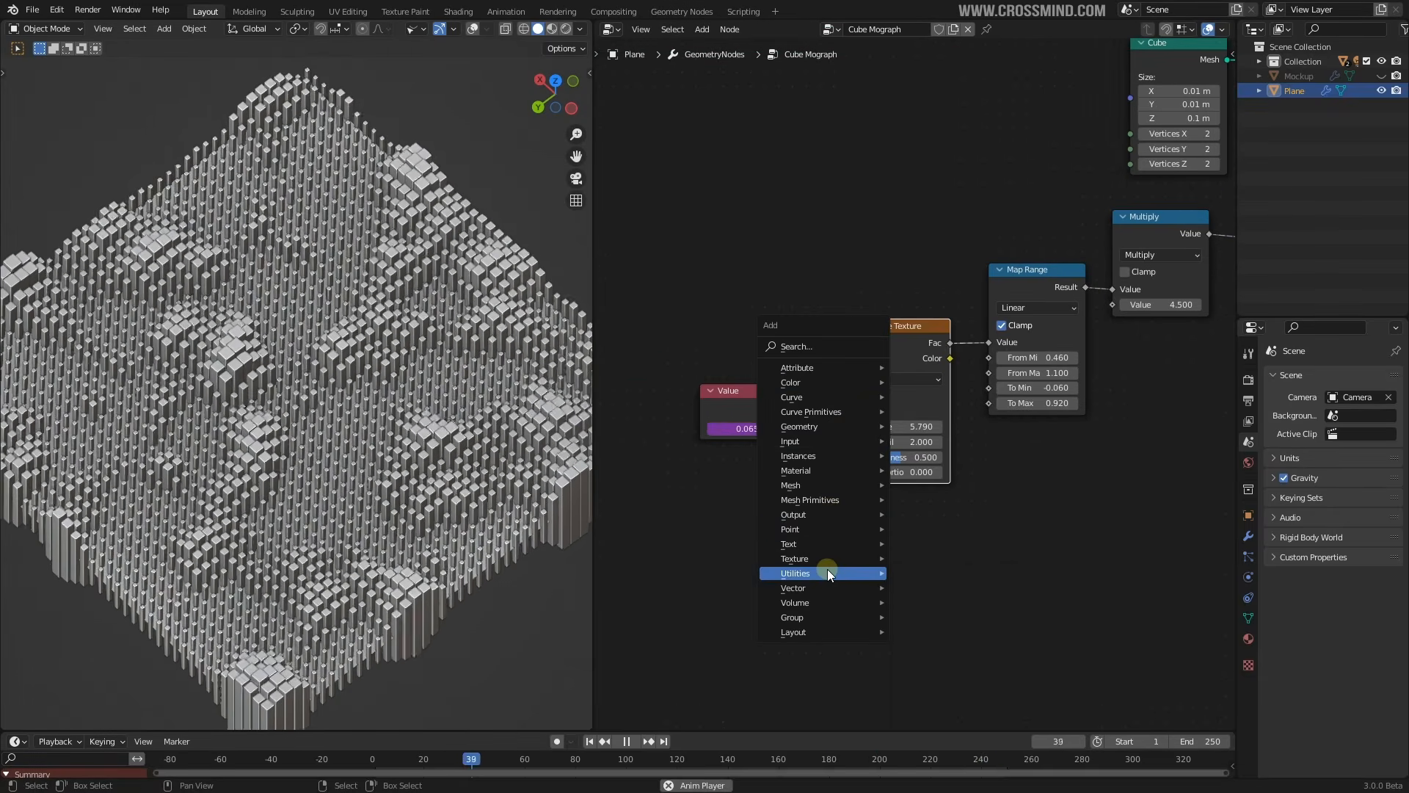
Add a Musgrave Texture below the noise and feed its Height into Map Range Value
mouse_move(816, 560)
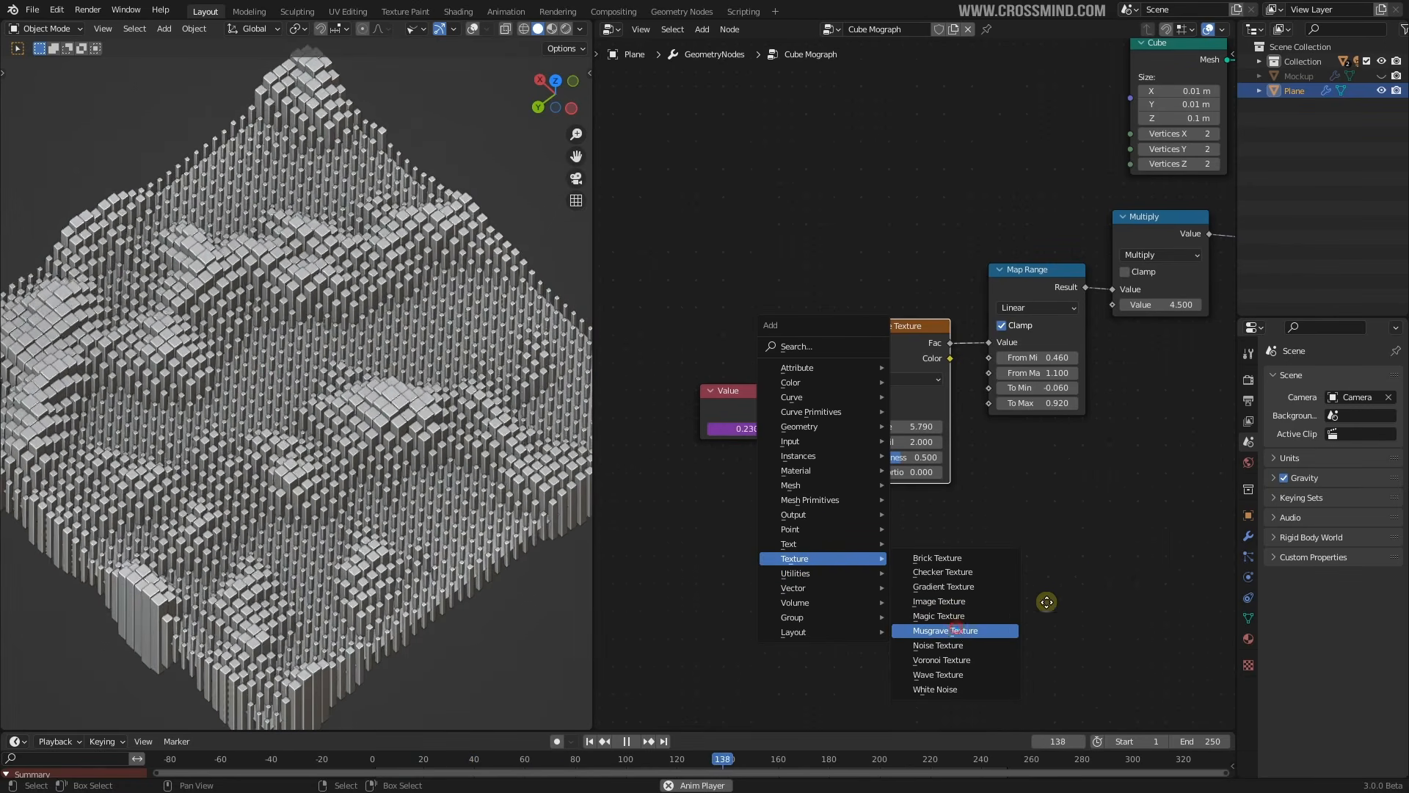
left_click(946, 630)
left_click(960, 508)
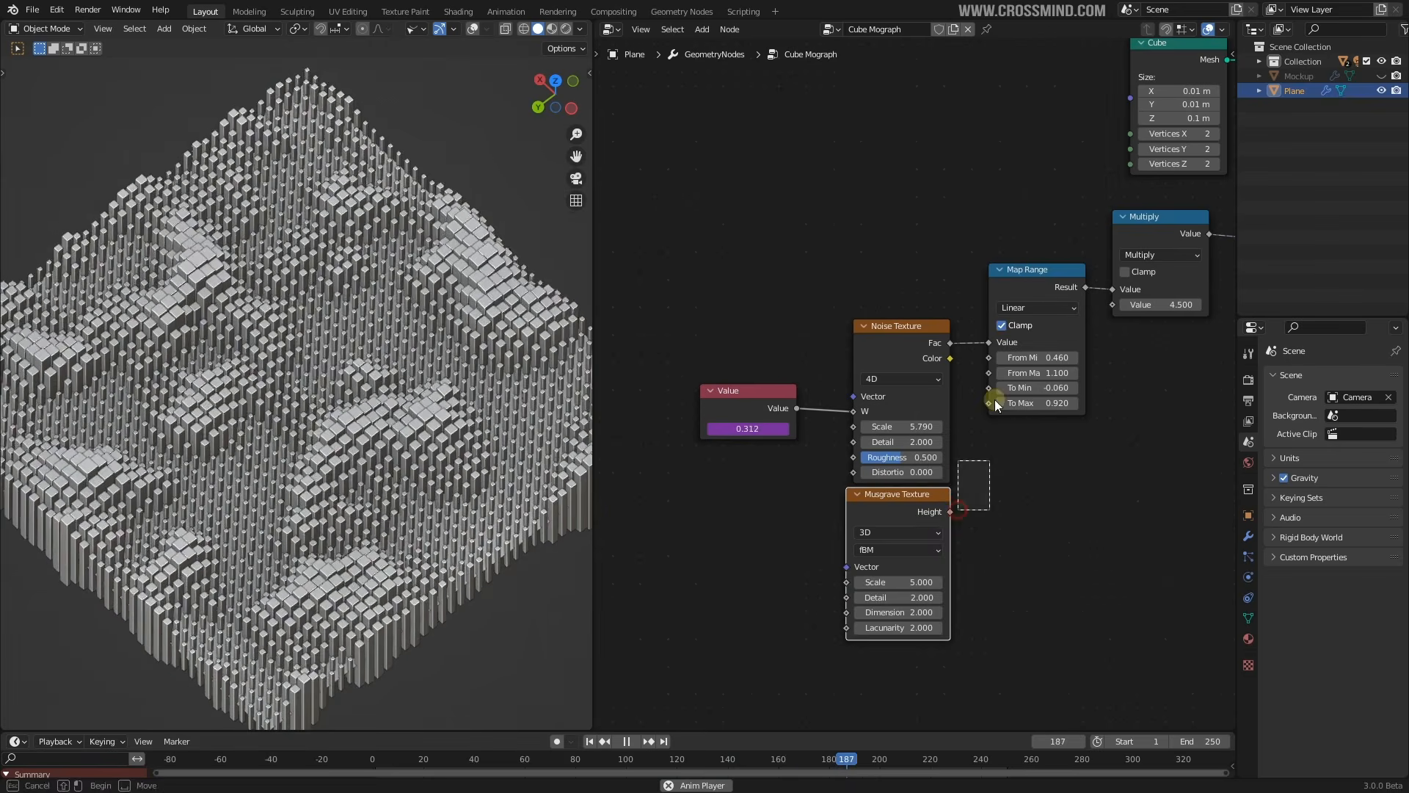
left_click_drag(951, 512, 990, 343)
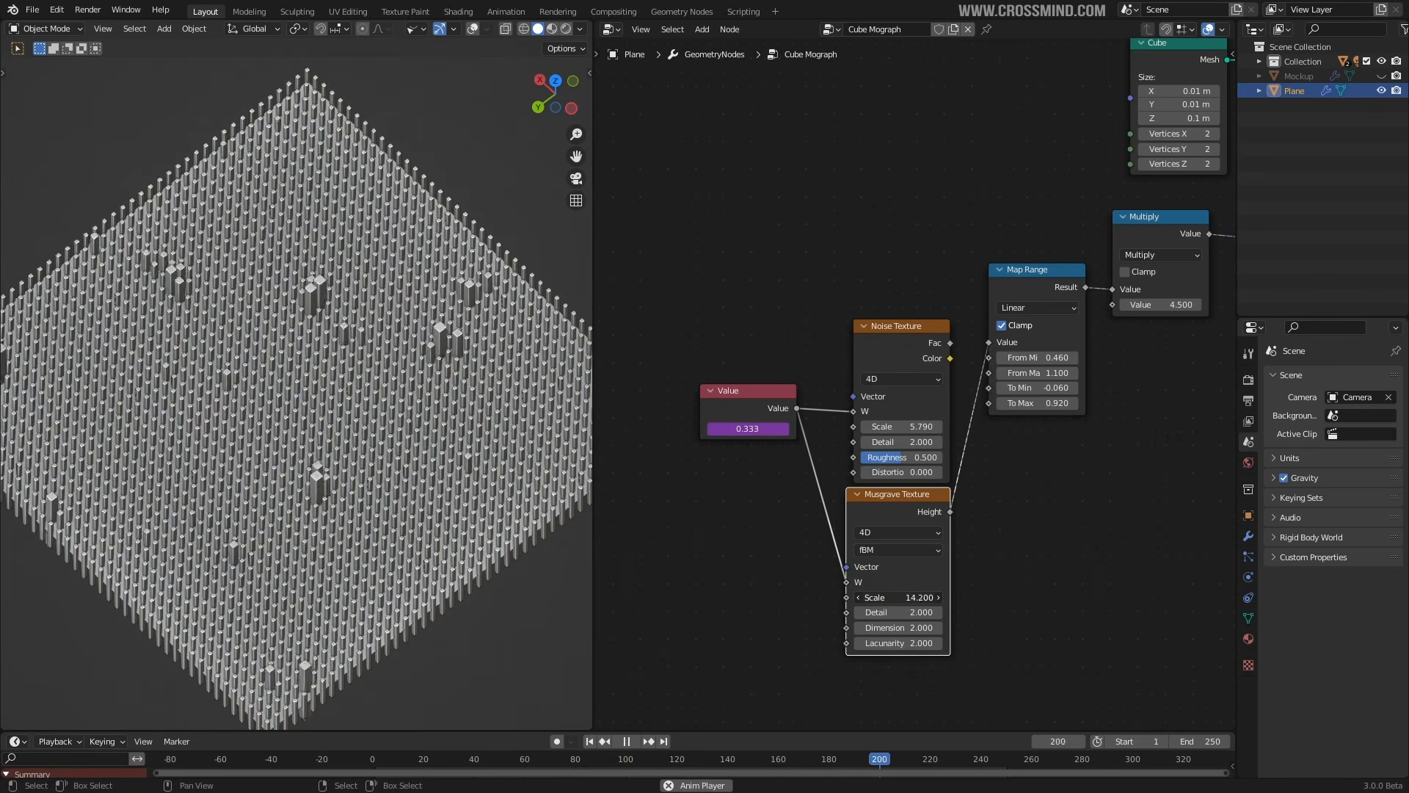
Reconnect the noise Fac to Map Range and duplicate the Noise Texture below the Value node
left_click_drag(949, 343, 991, 347)
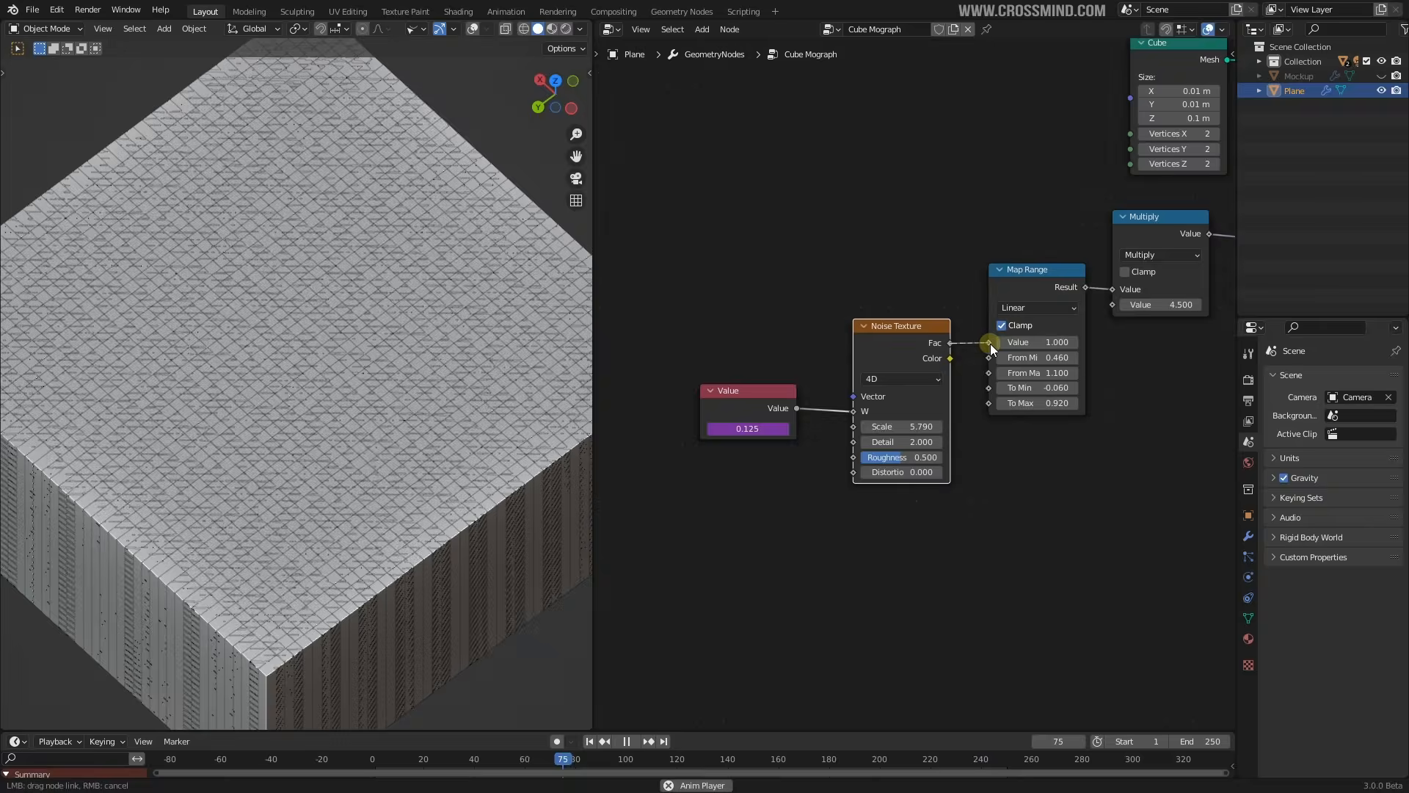
key("shift+d")
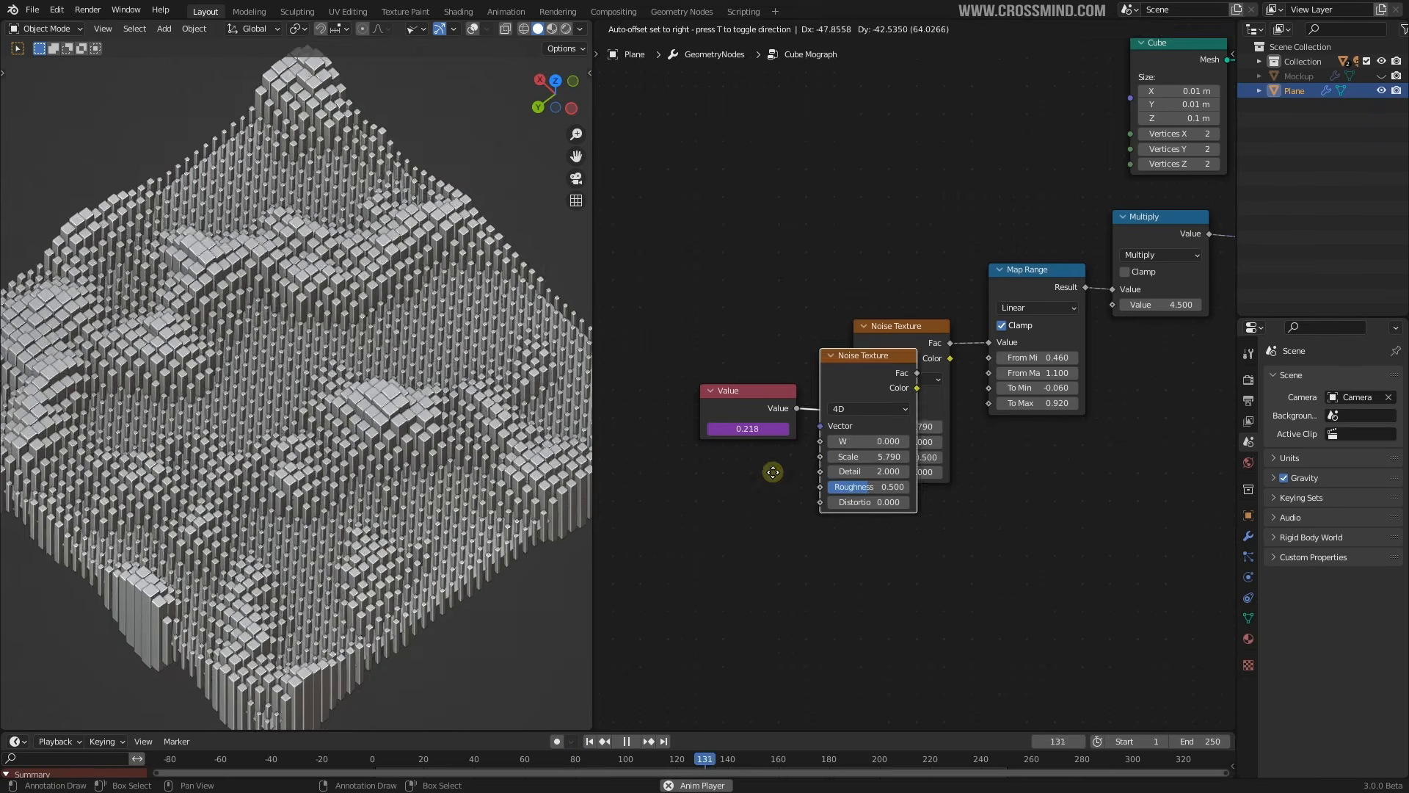
left_click(637, 594)
middle_click_drag(802, 480, 861, 443)
scroll(861, 444, "up", 1)
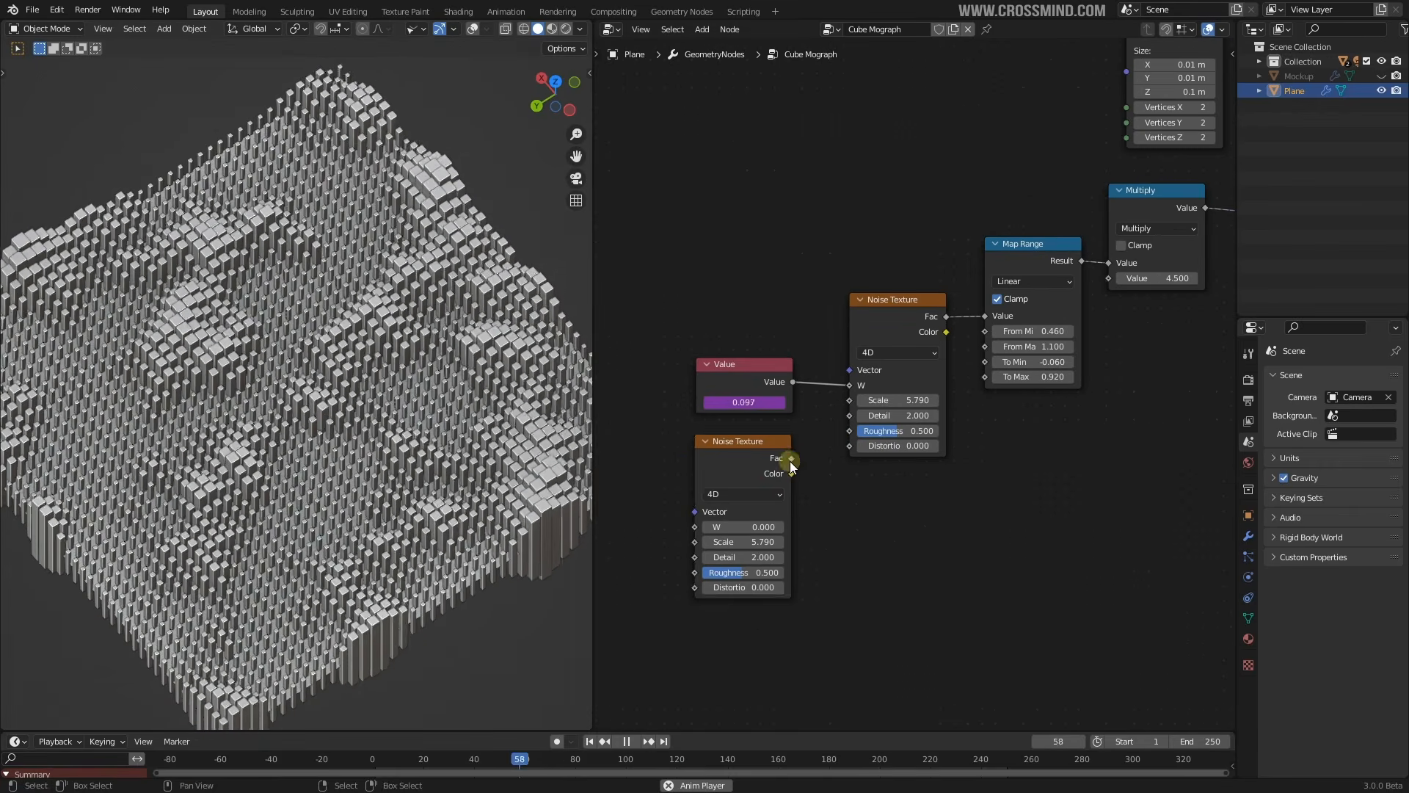
Plug the second noise into the first noise's Detail and reset its W, Scale, Roughness, Detail
left_click_drag(790, 461, 849, 415)
middle_click_drag(860, 482, 899, 449)
left_click_drag(776, 494, 803, 539)
right_click(781, 495)
right_click(780, 508)
right_click(779, 539)
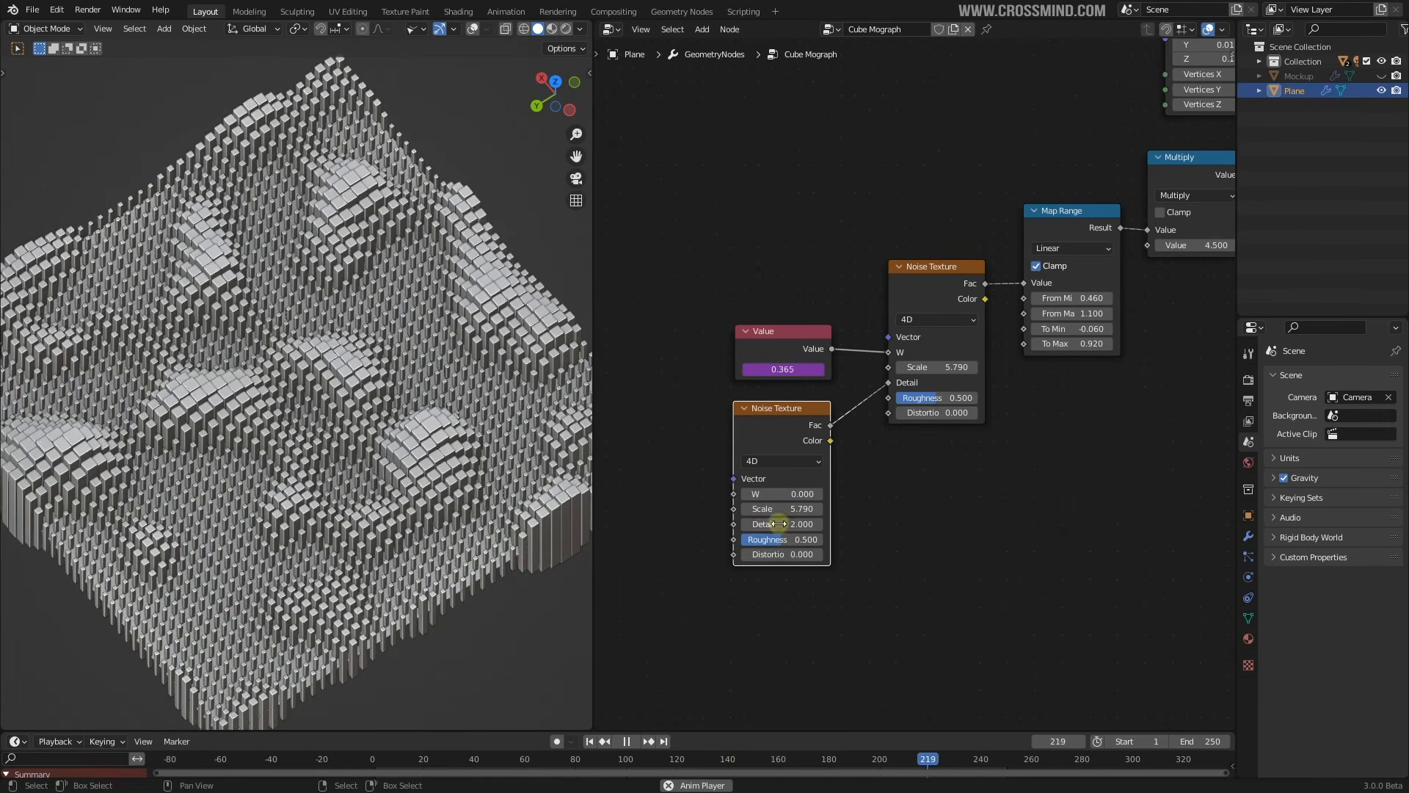
right_click(779, 523)
Lower the second noise's Scale, try Vector and Roughness inputs, then settle on Detail
left_click_drag(888, 384, 889, 336)
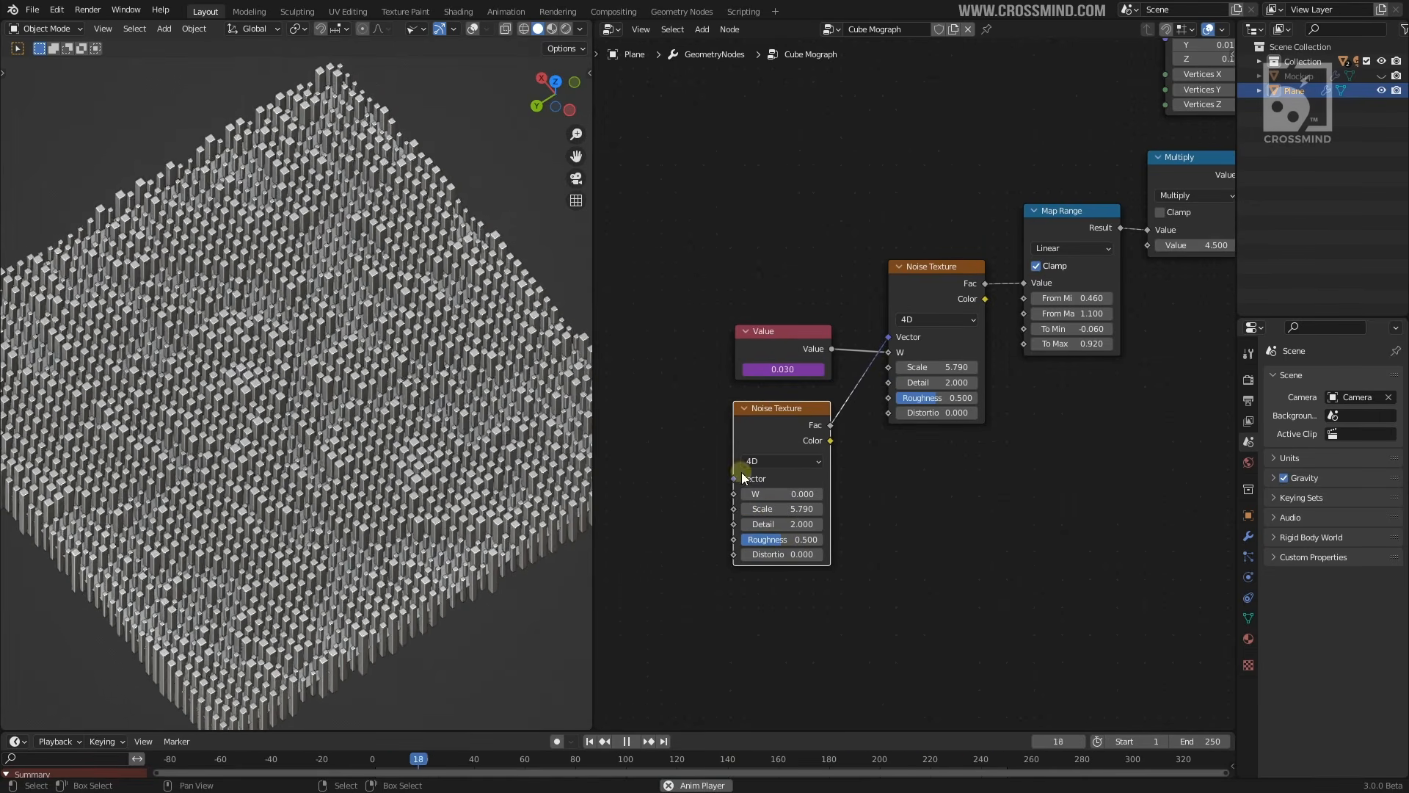
left_click_drag(793, 512, 748, 508)
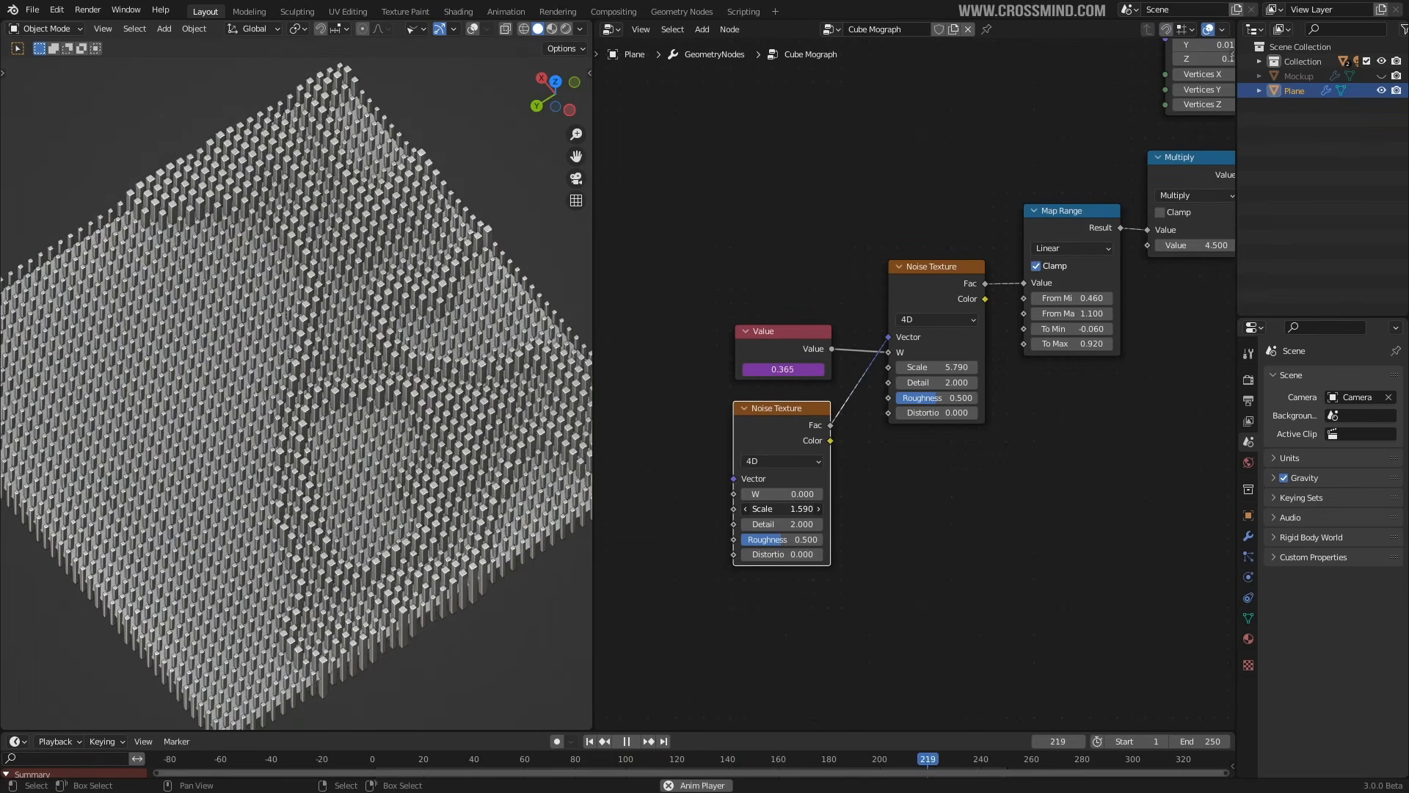
left_click_drag(895, 392, 897, 394)
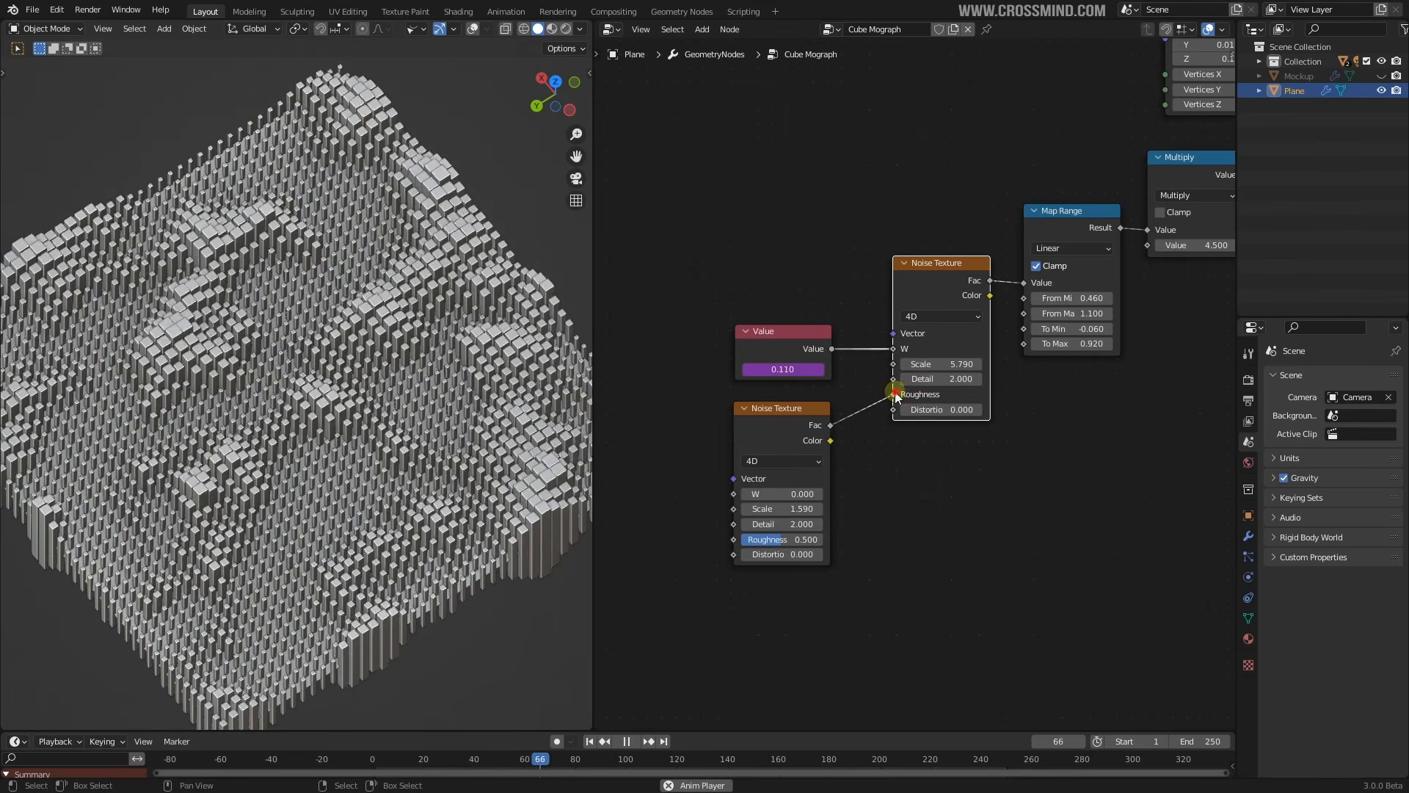
left_click_drag(894, 381, 894, 380)
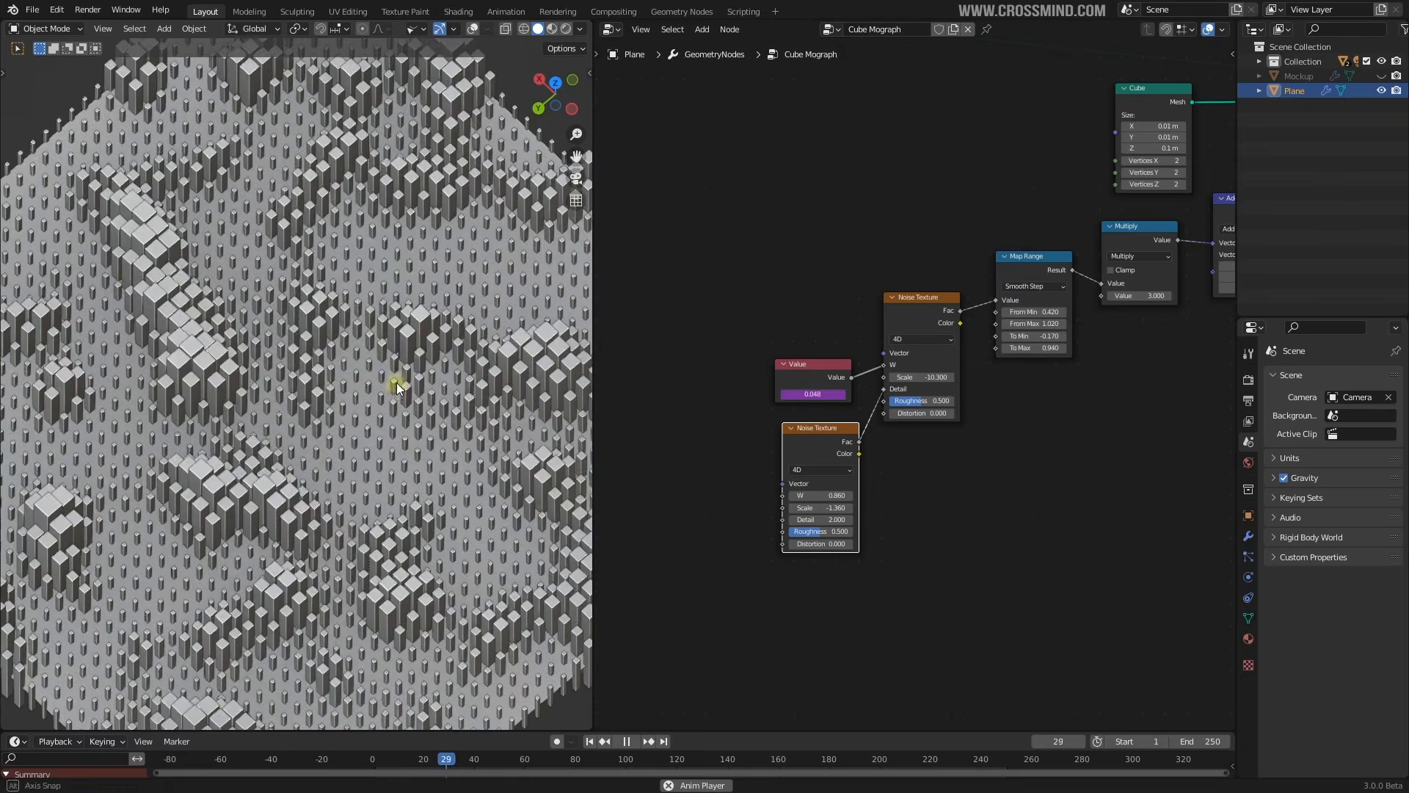
middle_click_drag(396, 388, 387, 365)
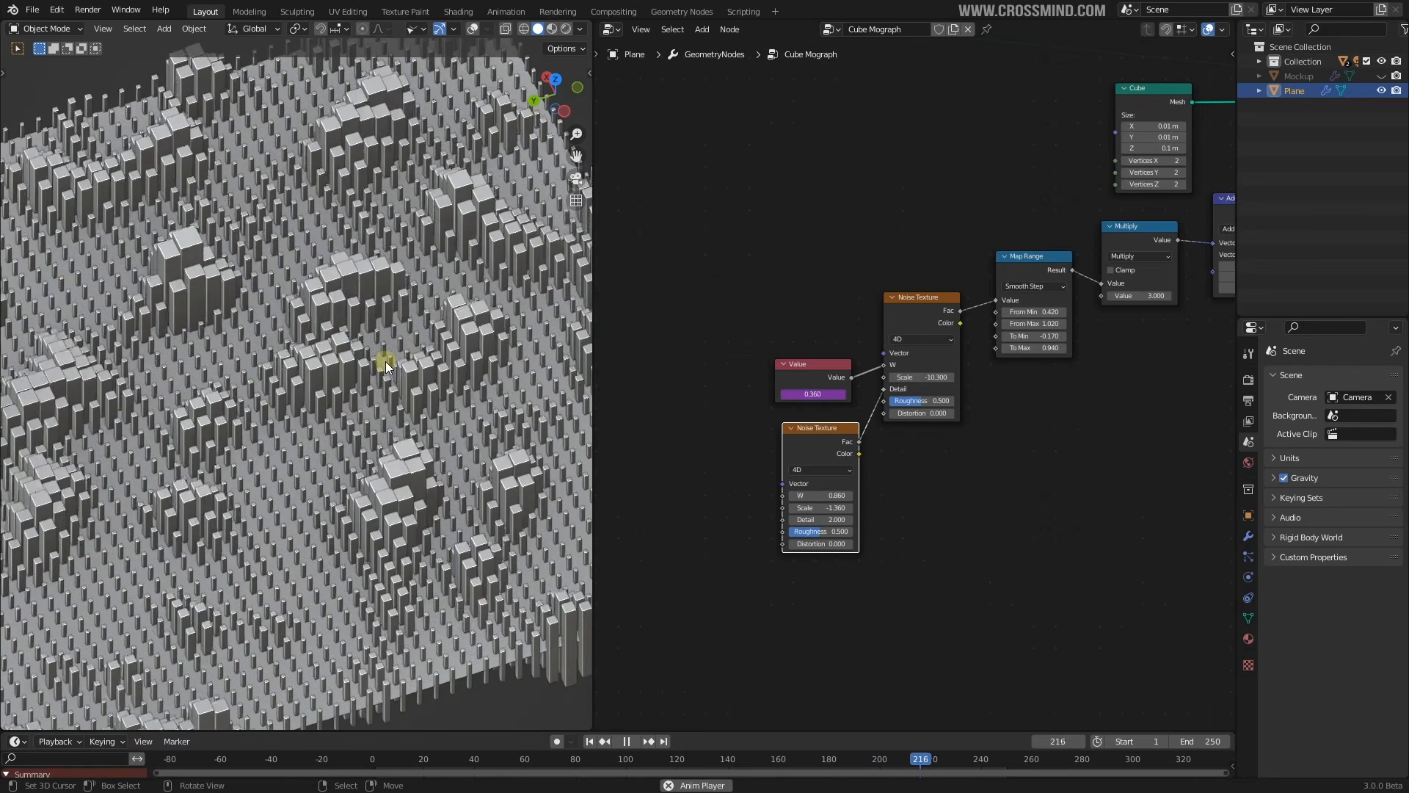
key("shift+Left")
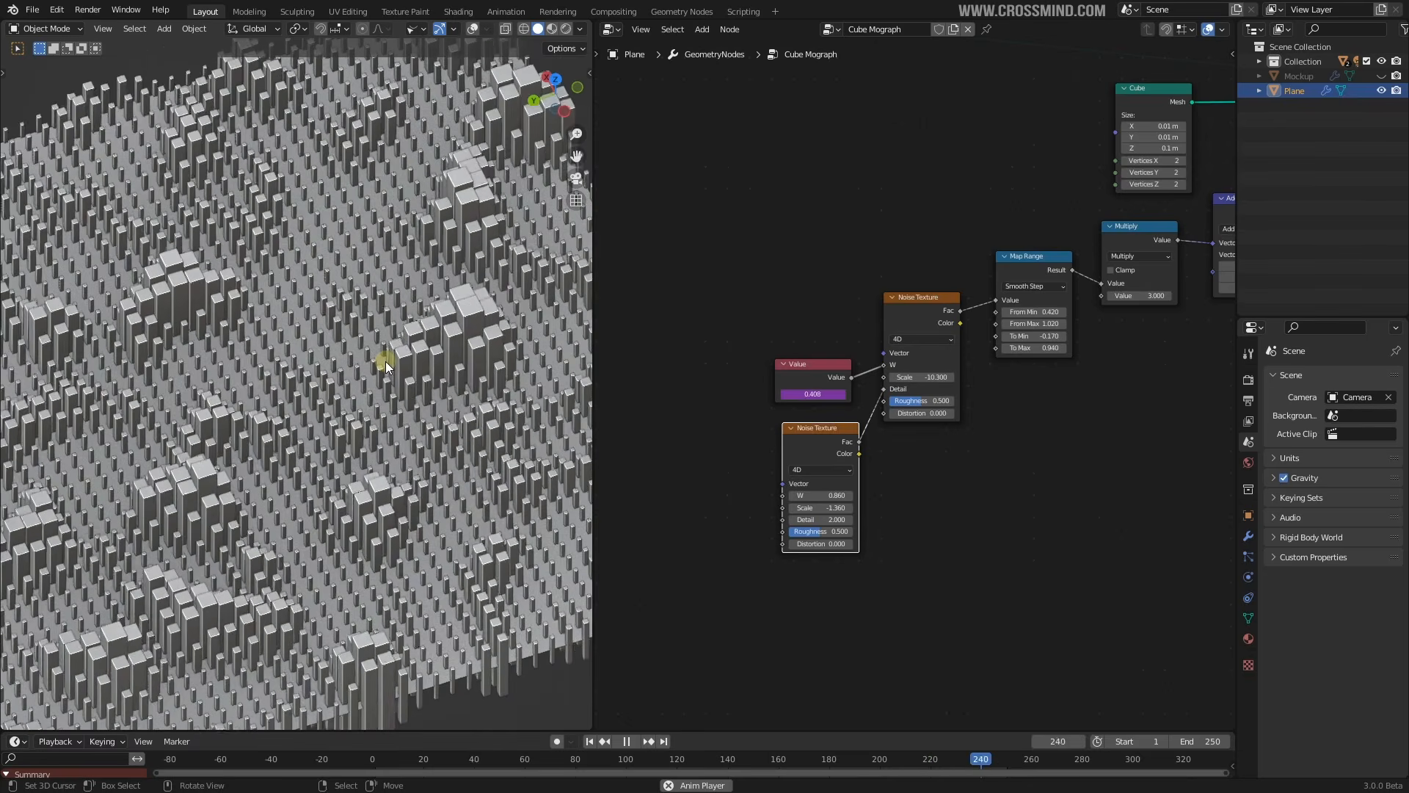
scroll(811, 386, "down", 3)
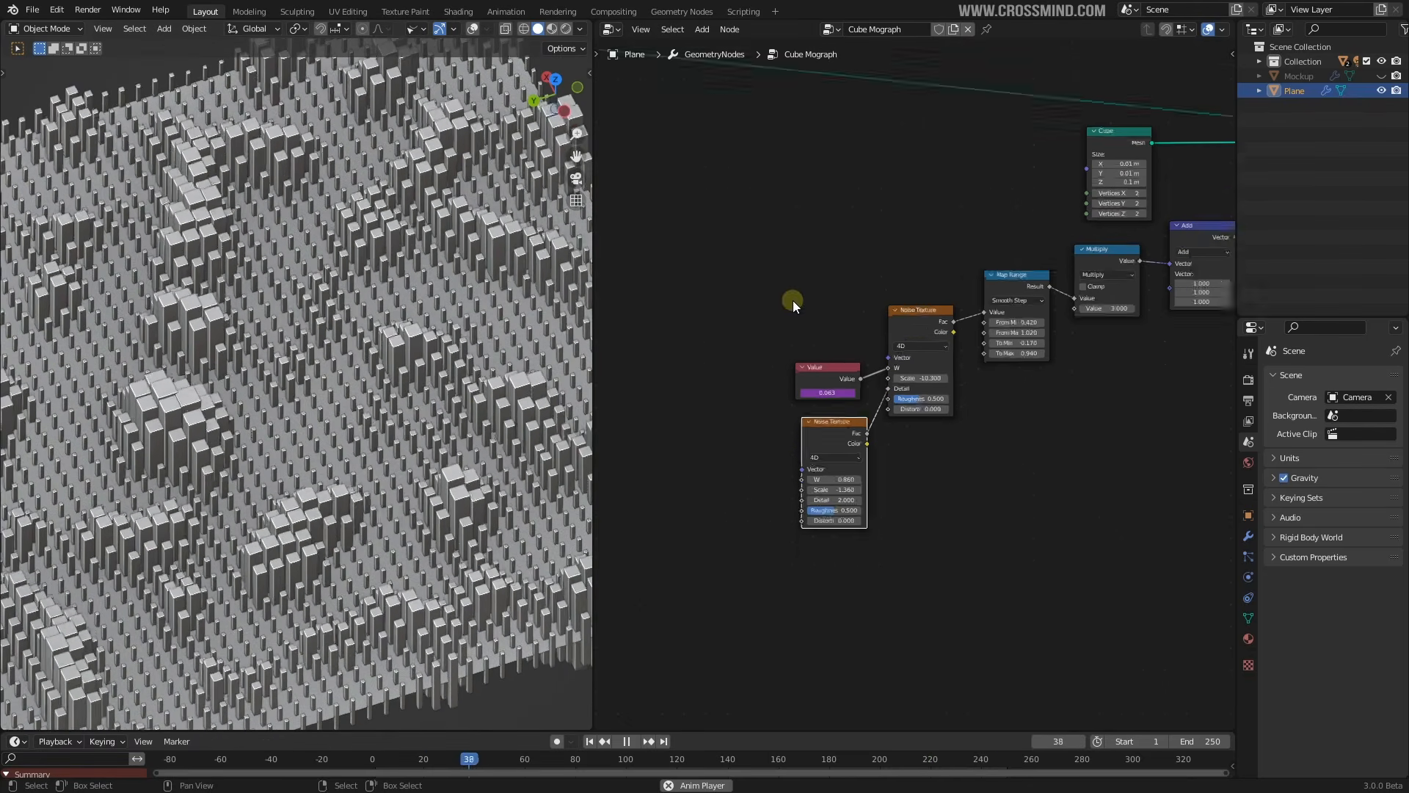
Select the Value, both Noise Textures, Map Range, Multiply, Add and Instance on Points nodes
left_click(810, 386, "shift")
left_click(882, 334, "shift")
left_click(959, 307, "shift")
left_click(1031, 285, "shift")
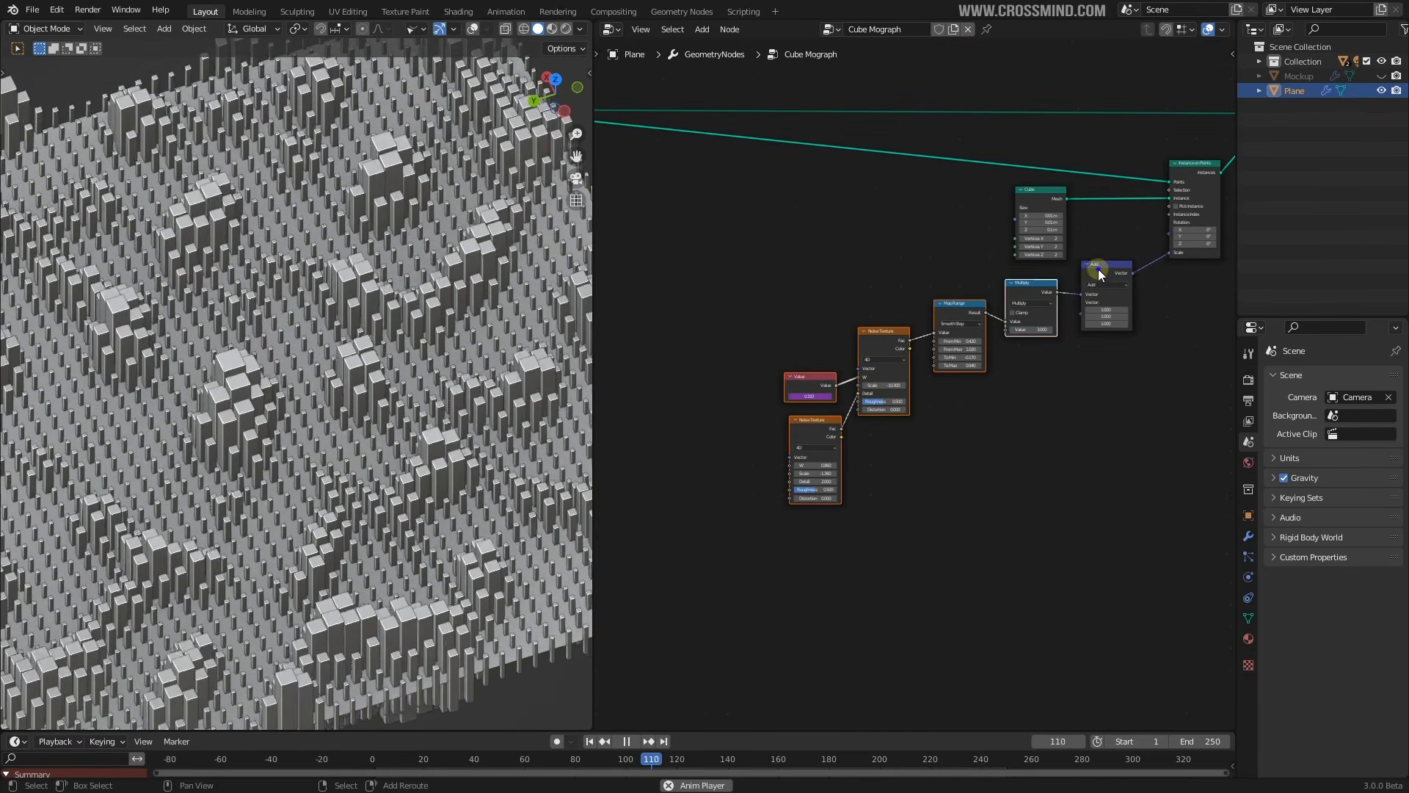
left_click(1099, 267, "shift")
left_click(1054, 196, "shift")
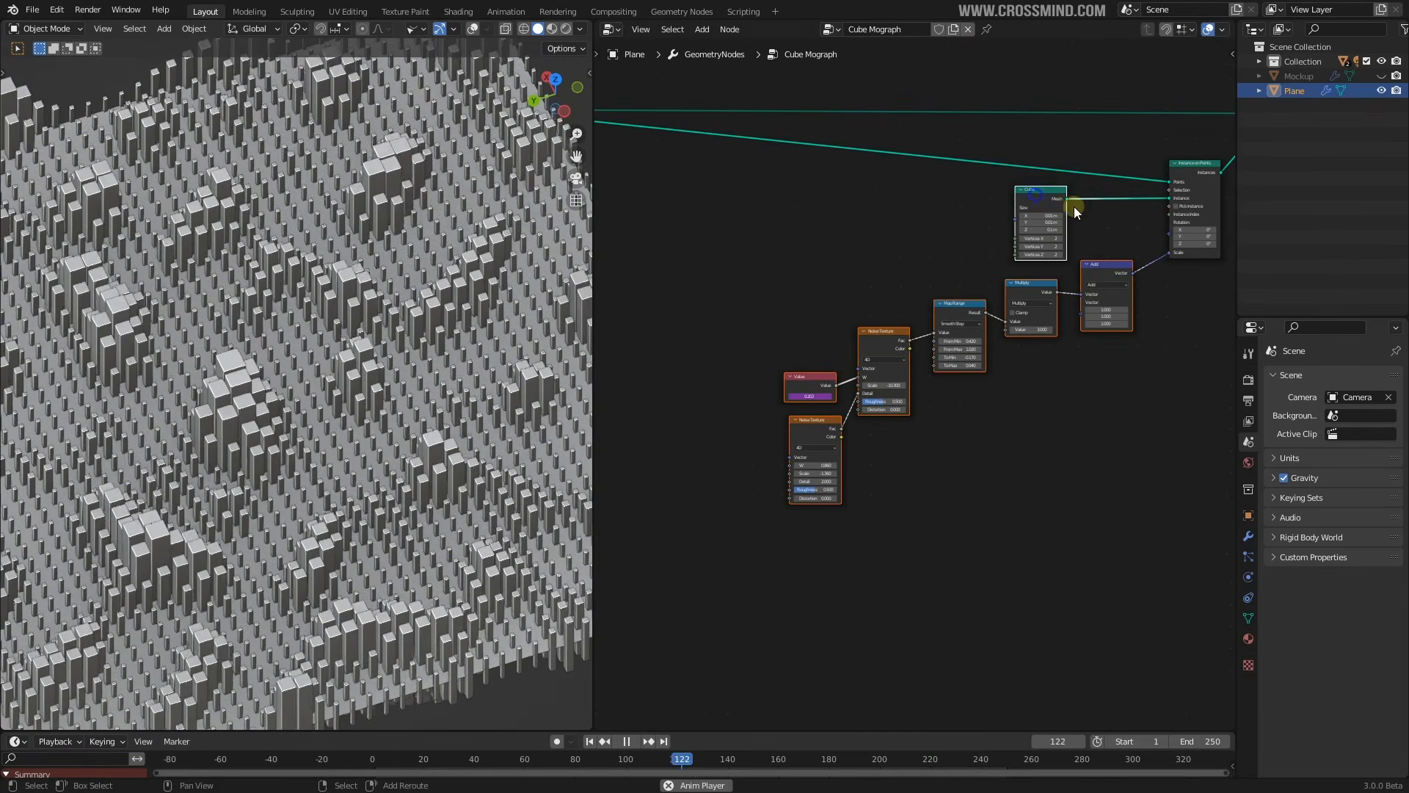
middle_click_drag(1184, 181, 1129, 193)
left_click(1132, 189, "shift")
Scale the selected nodes closer together and move them lower left
key("s")
left_click(976, 381)
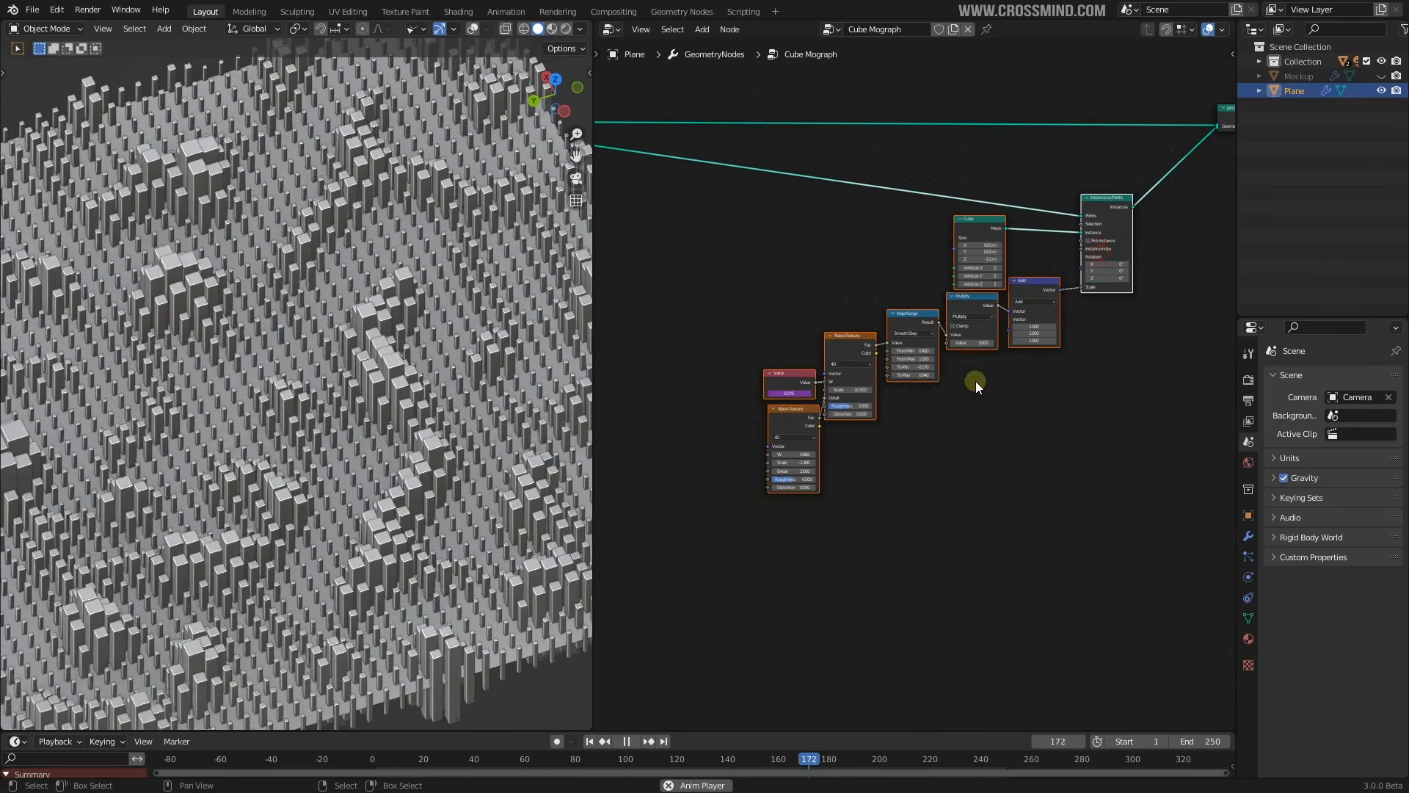
scroll(962, 360, "down", 6)
middle_click_drag(947, 367, 975, 344)
key("g")
left_click(776, 447)
middle_click_drag(781, 335, 841, 306)
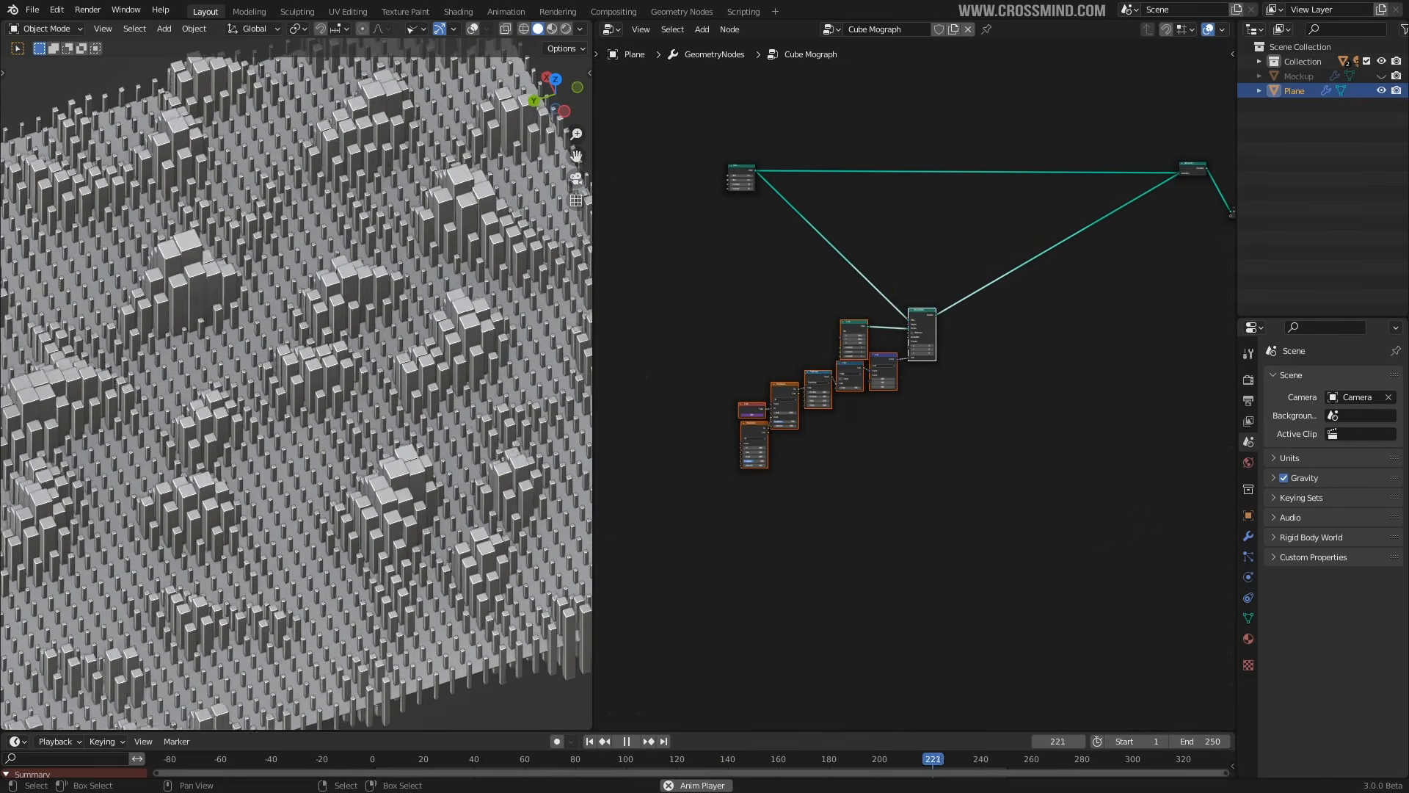
key("s")
left_click(984, 330)
left_click_drag(742, 177, 633, 393)
Wrap the nodes in a blue frame named 'Bars' and stop playback
key("c")
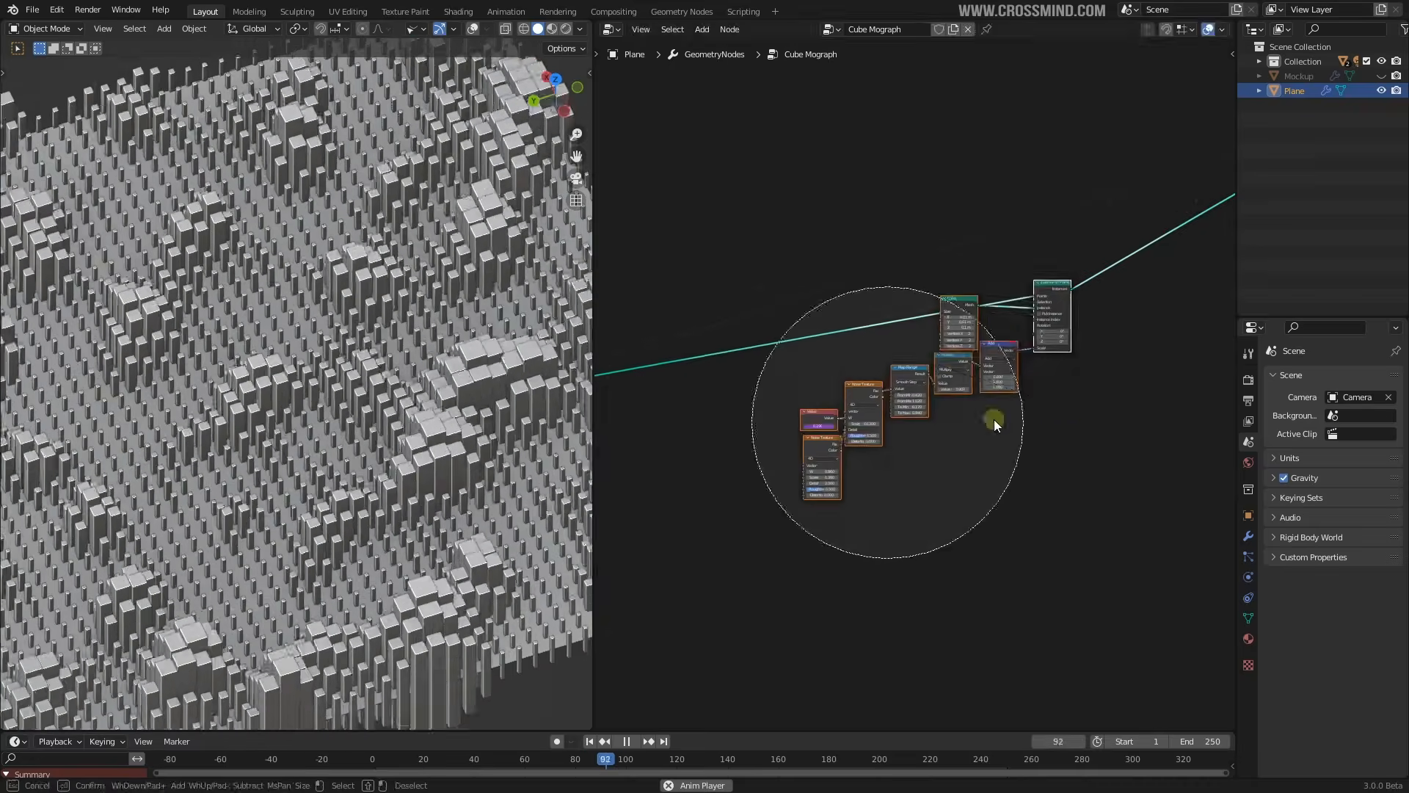
key("Escape")
scroll(986, 399, "up", 4)
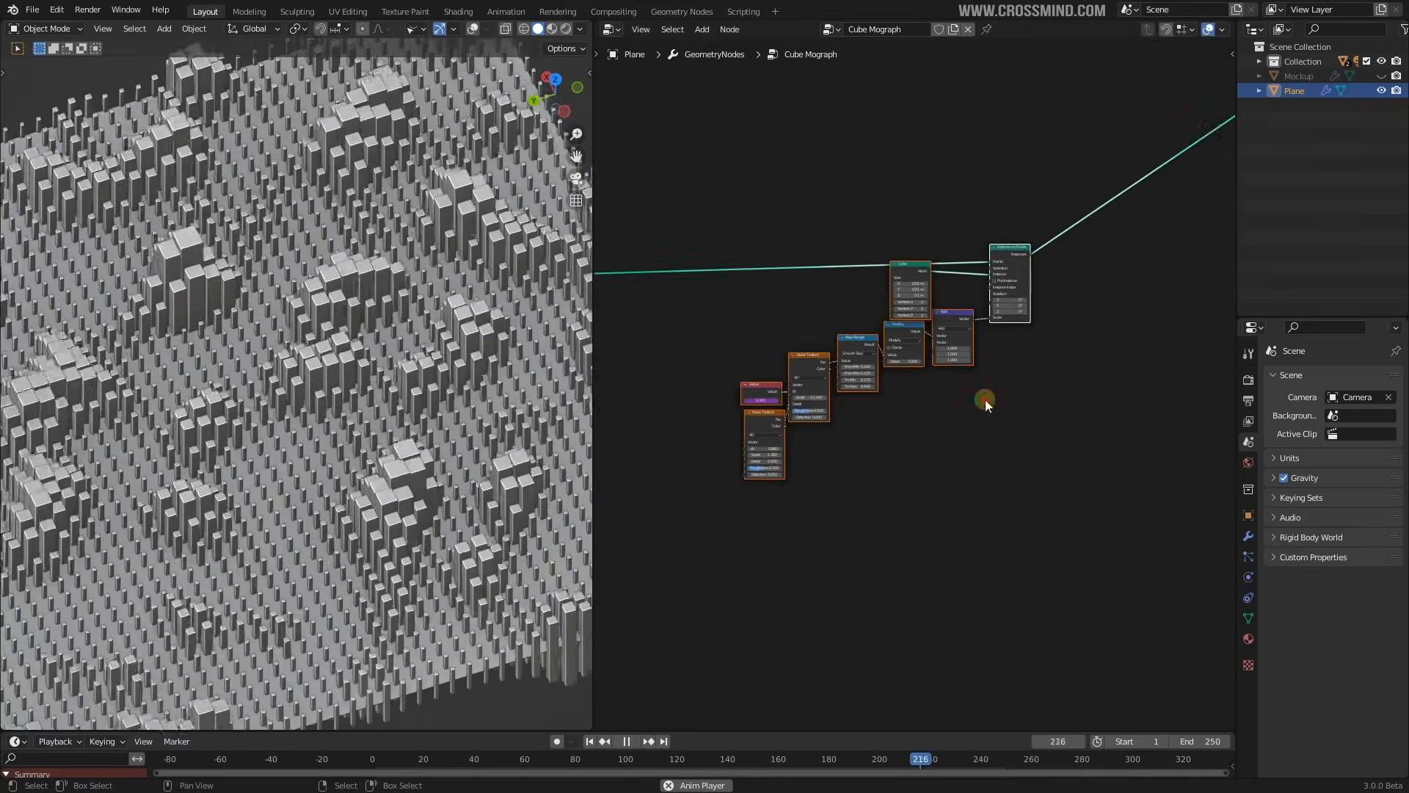
key("shift+a")
mouse_move(977, 455)
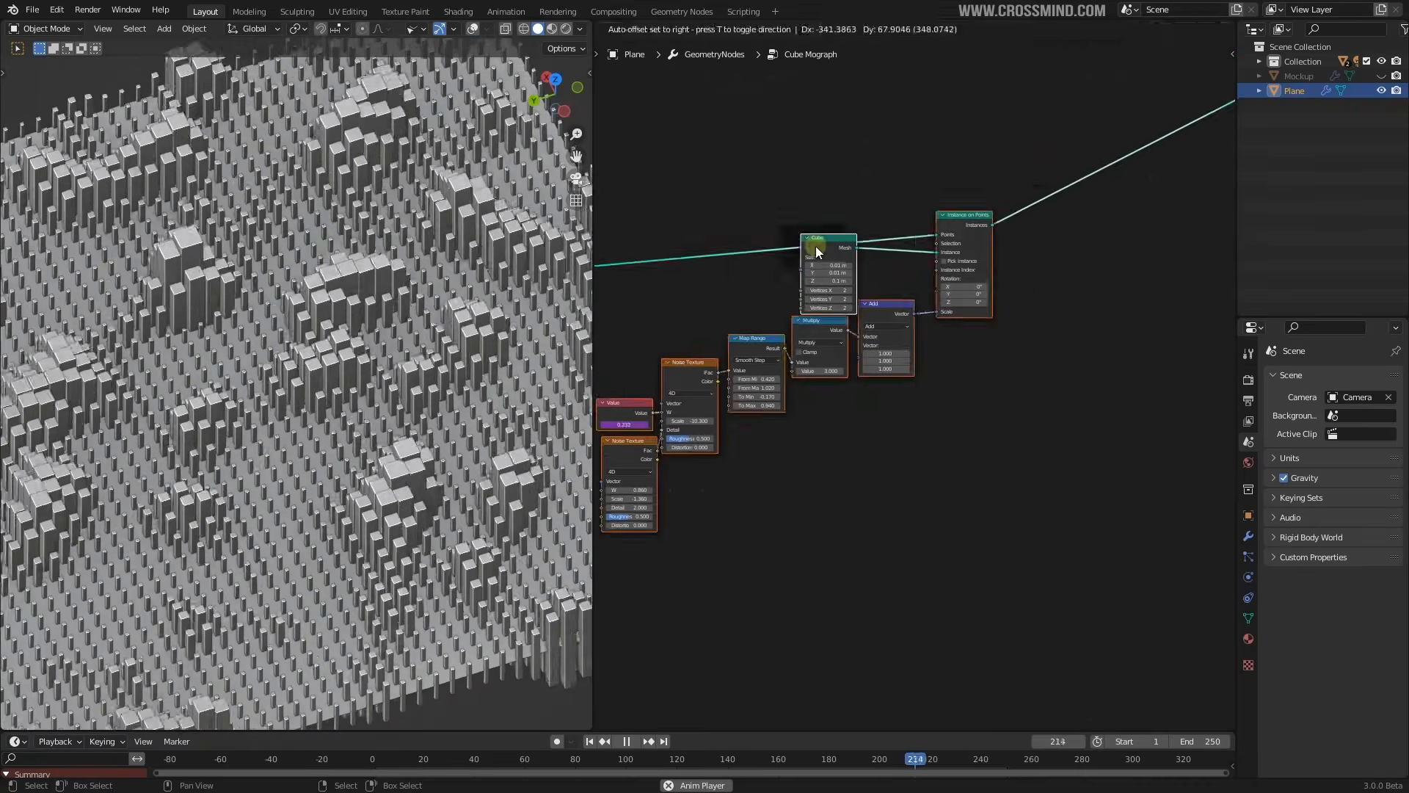
key("ctrl+j")
key("n")
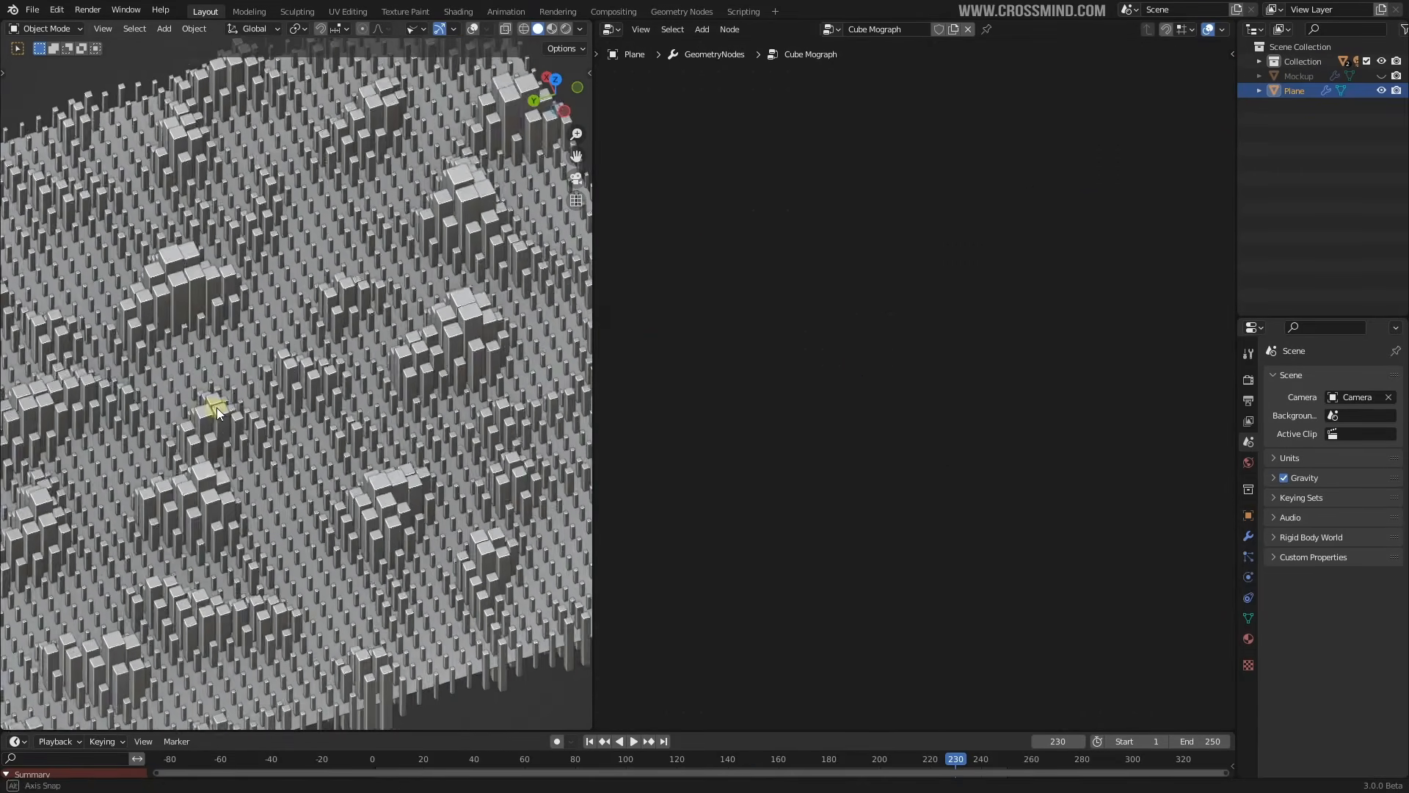
key("space")
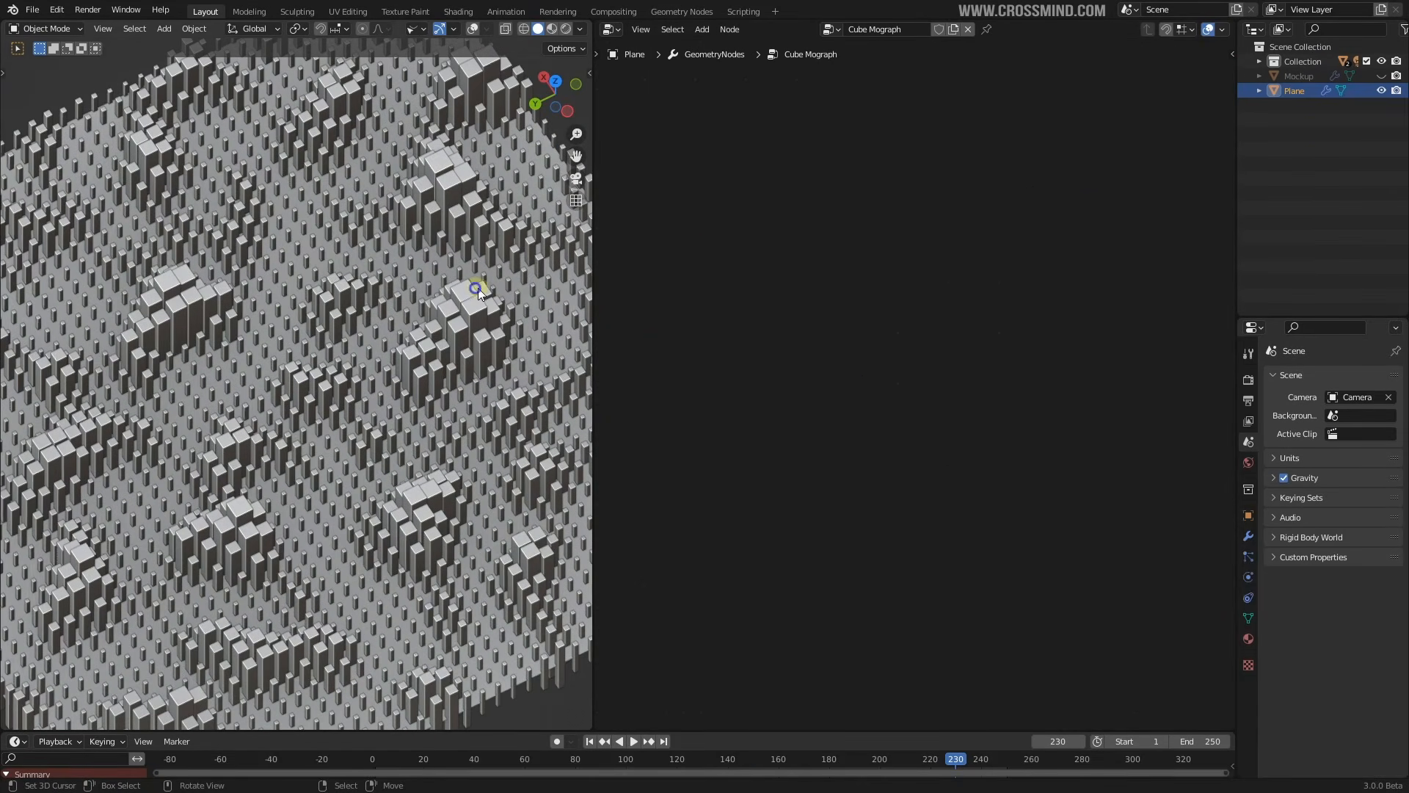
scroll(903, 314, "down", 3)
scroll(411, 382, "up", 3)
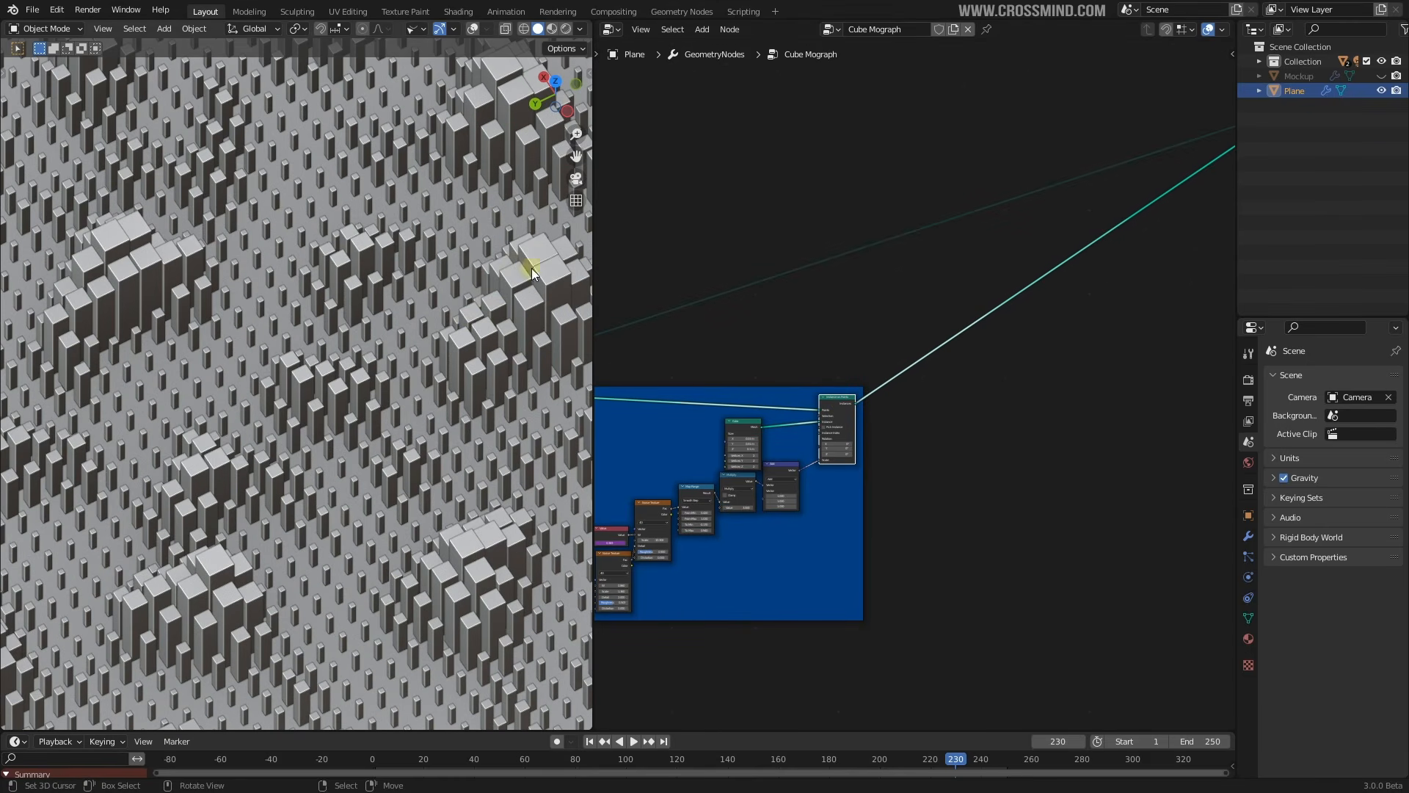
middle_click_drag(924, 344, 887, 350)
key("shift+a")
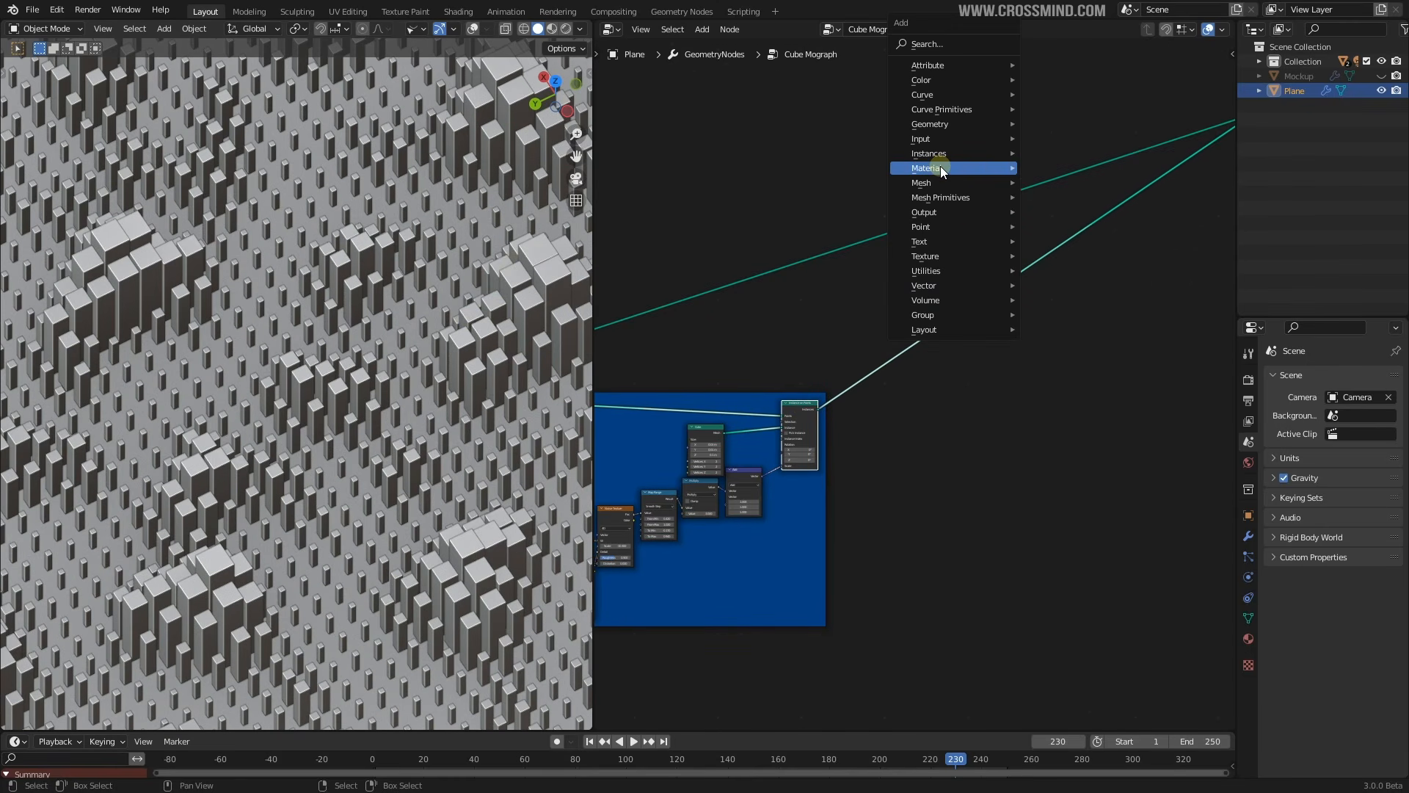
Insert a Mesh to Points node on the link into Join Geometry and mute it
mouse_move(936, 183)
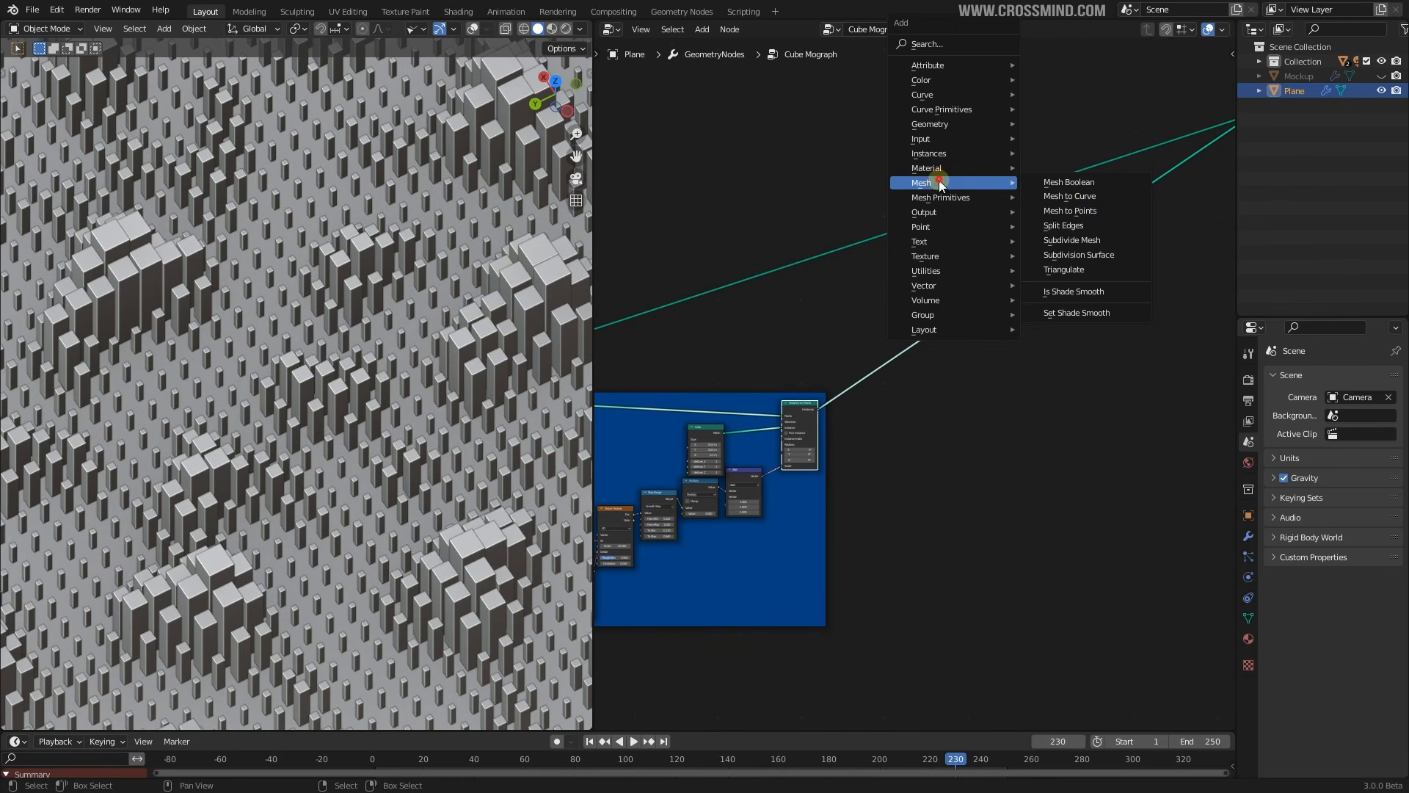
left_click(1093, 210)
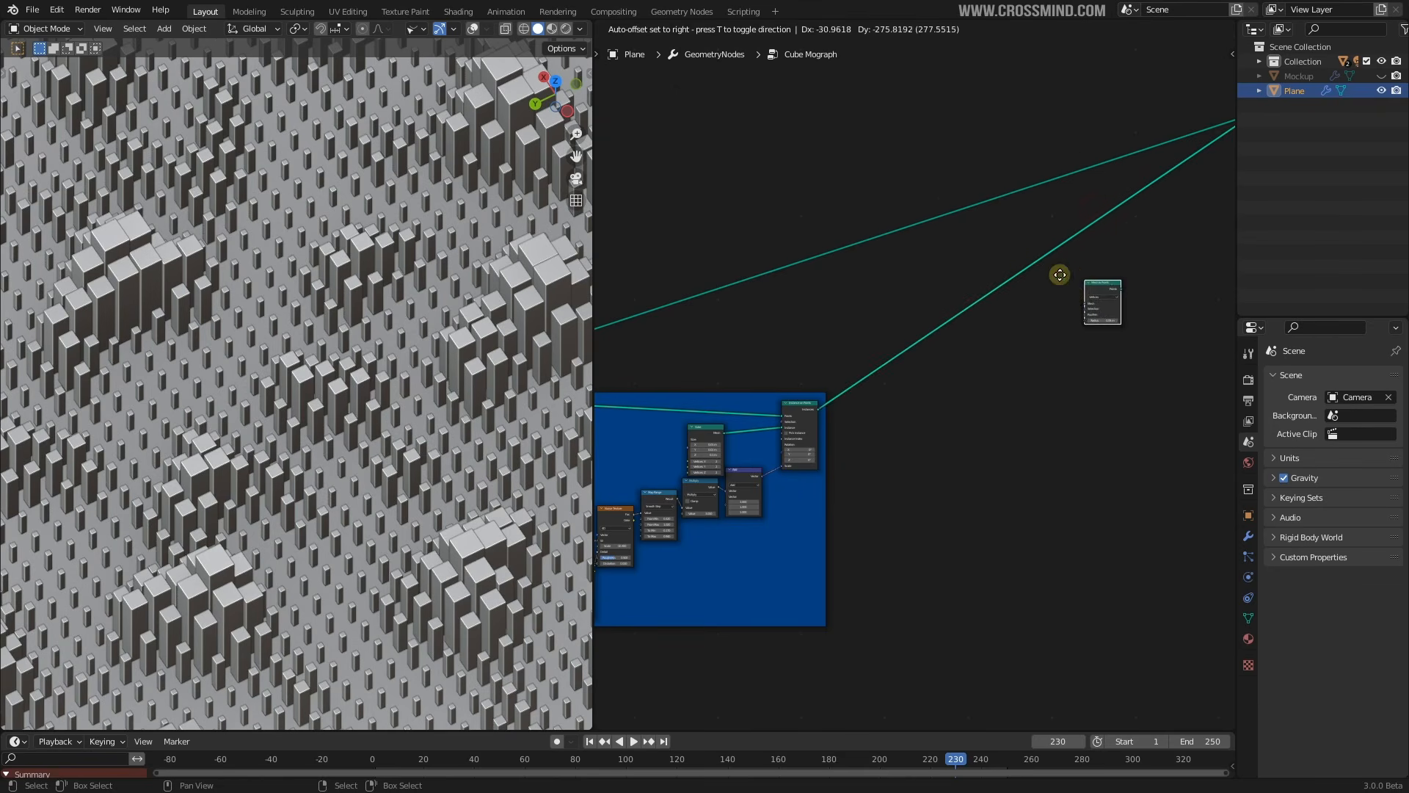
left_click(1023, 262)
scroll(922, 356, "down", 6)
middle_click_drag(924, 357, 988, 347)
scroll(1039, 311, "down", 3)
scroll(1048, 313, "up", 6)
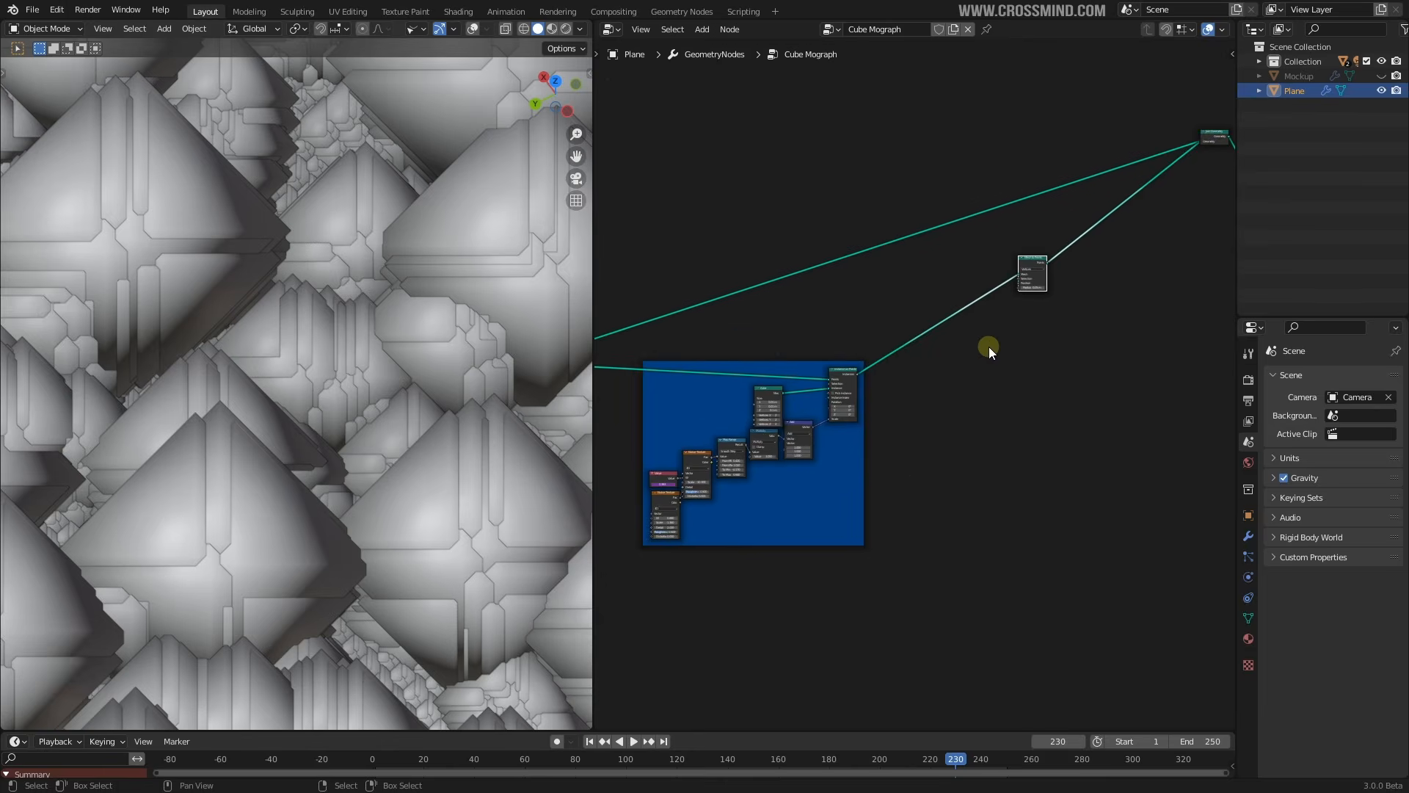
key("m")
Add a reroute point on the upper link and move it up-left
middle_click_drag(647, 331, 901, 307)
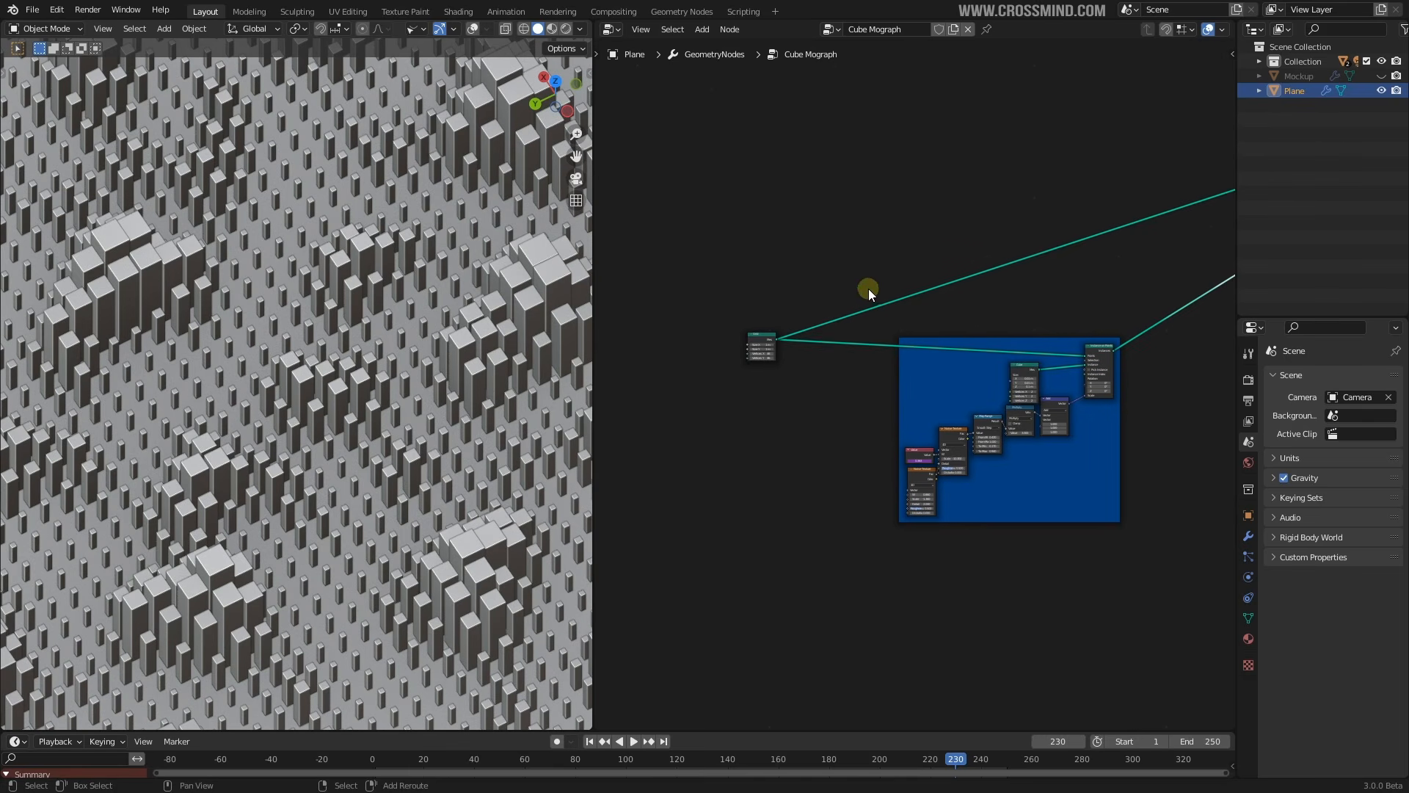
right_click_drag(870, 288, 898, 322, "shift")
scroll(903, 319, "up", 4)
key("g")
left_click(813, 167)
scroll(815, 277, "down", 2)
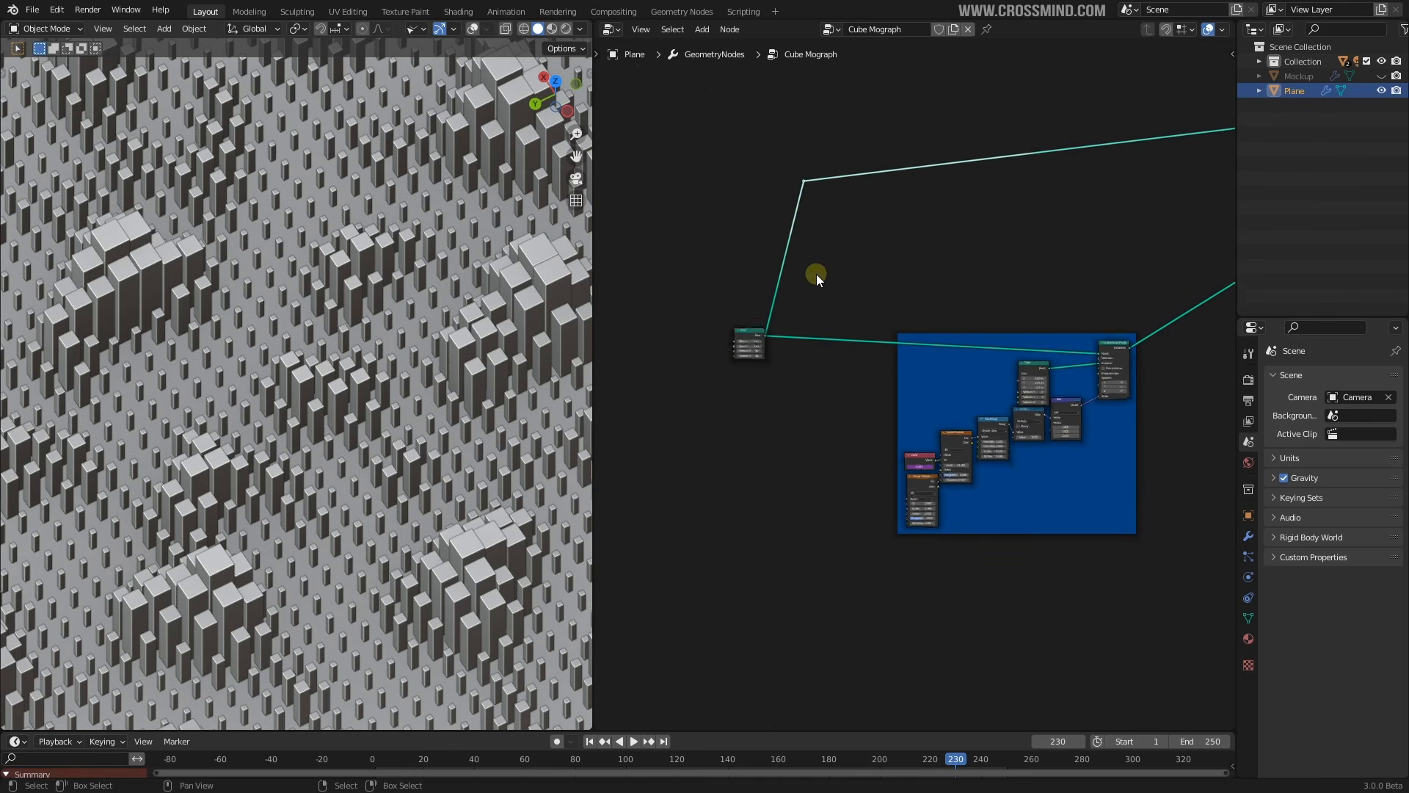
scroll(1011, 337, "down", 2)
middle_click_drag(1011, 336, 880, 350)
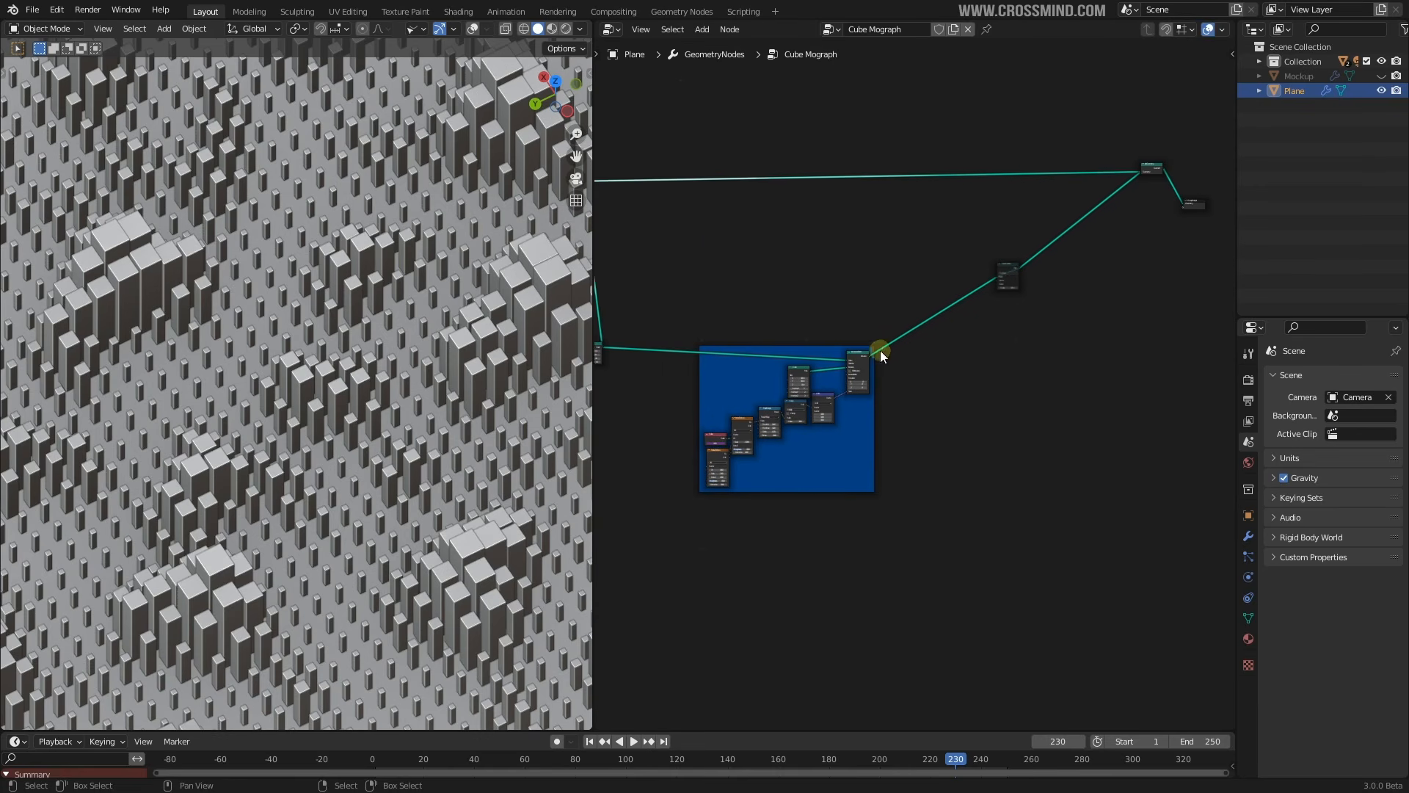
middle_click_drag(1010, 284, 926, 406)
scroll(927, 405, "up", 7)
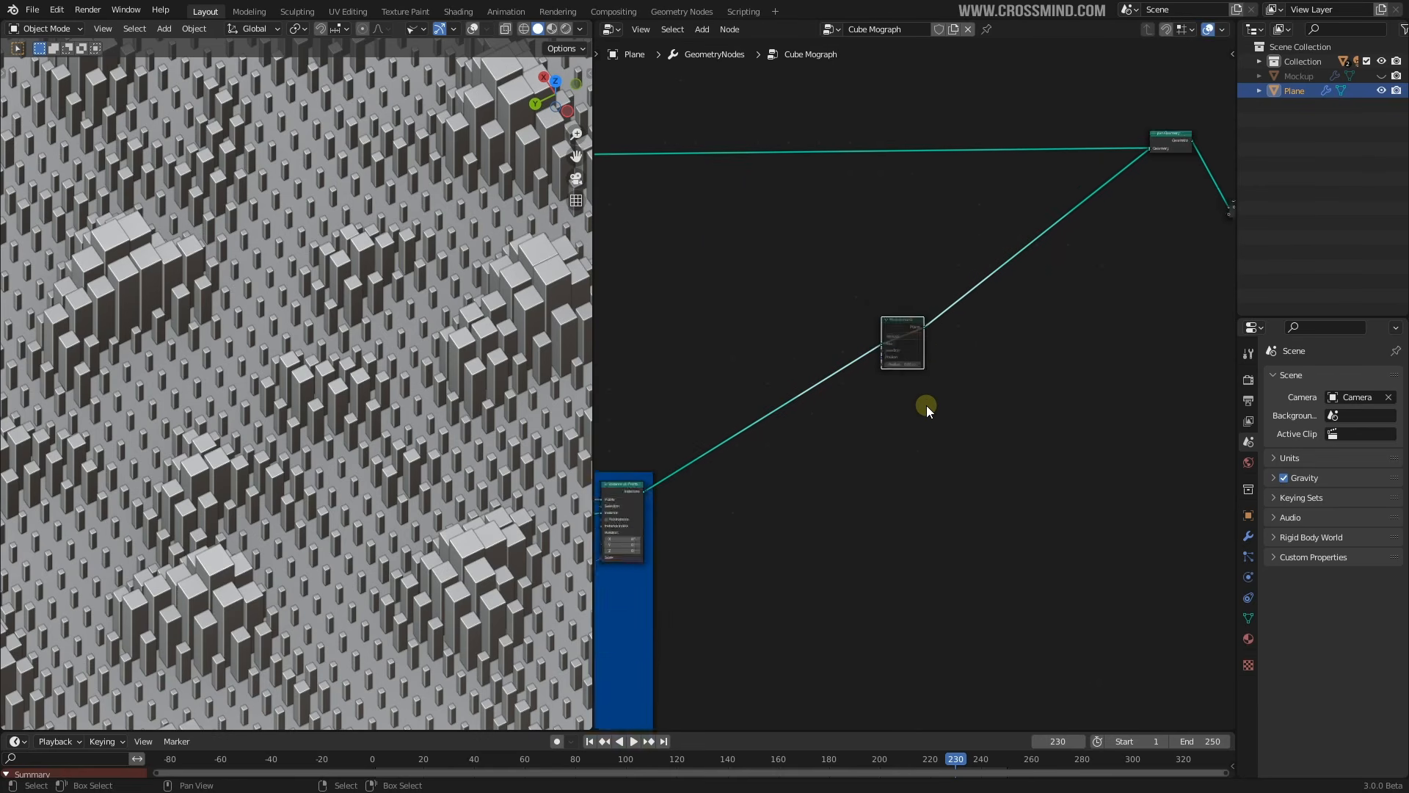
scroll(912, 325, "up", 12)
Unmute the Mesh to Points node and nudge it into position
key("m")
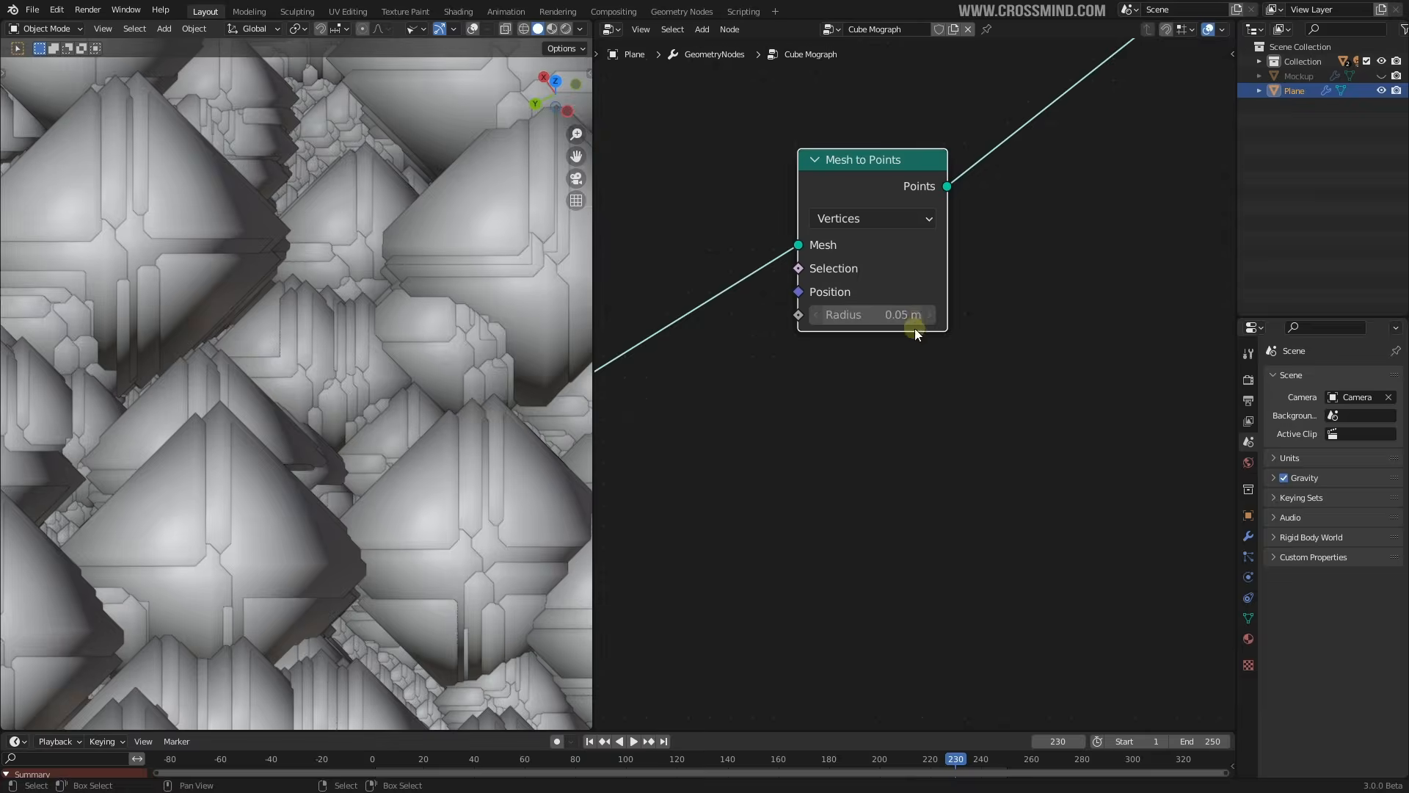
scroll(915, 329, "down", 11)
middle_click_drag(925, 362, 930, 369)
scroll(912, 366, "up", 1)
scroll(913, 365, "up", 2)
left_click_drag(911, 299, 902, 315)
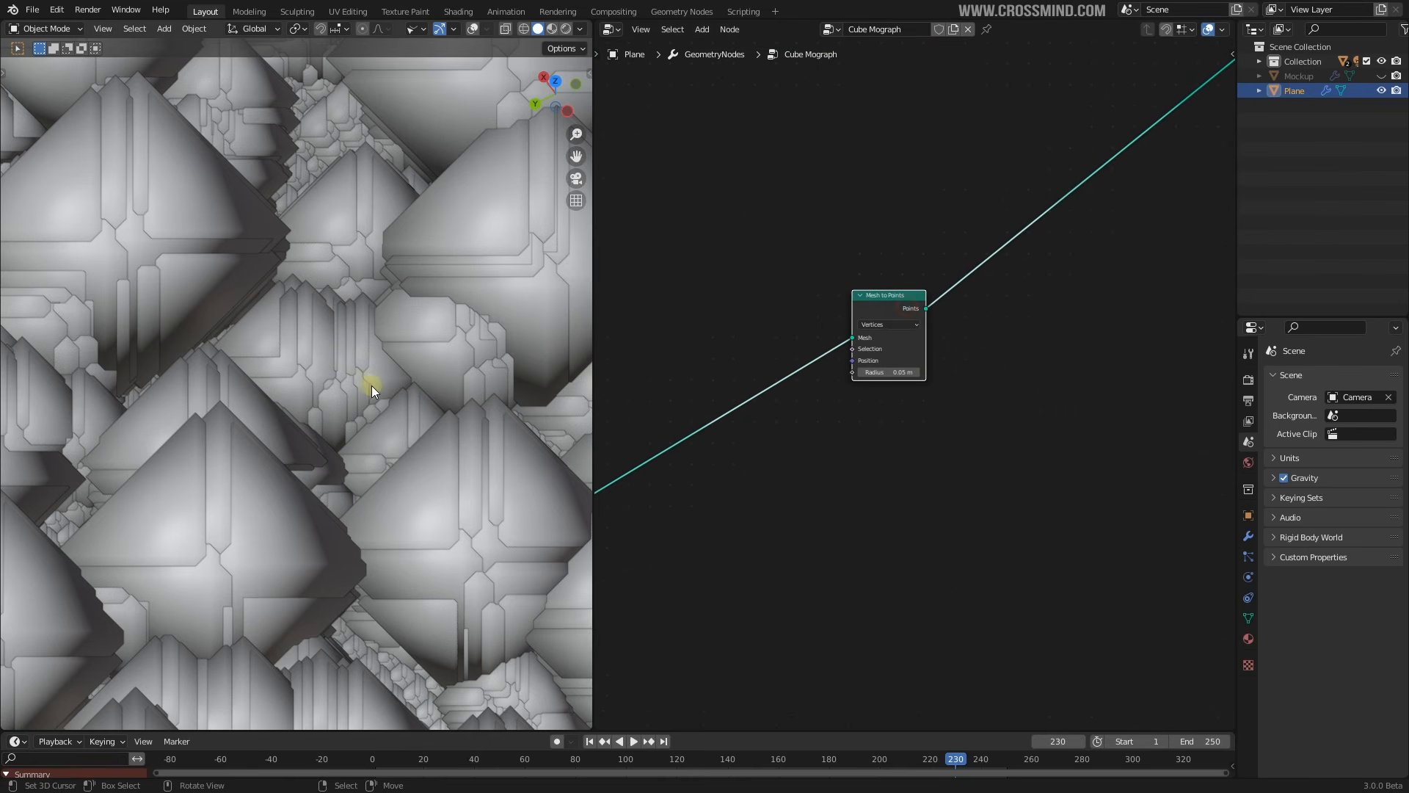
middle_click_drag(371, 386, 369, 314)
scroll(915, 417, "up", 3)
Set the Mesh to Points radius to 0.01 m, then down to 0.005 m
left_click(894, 364)
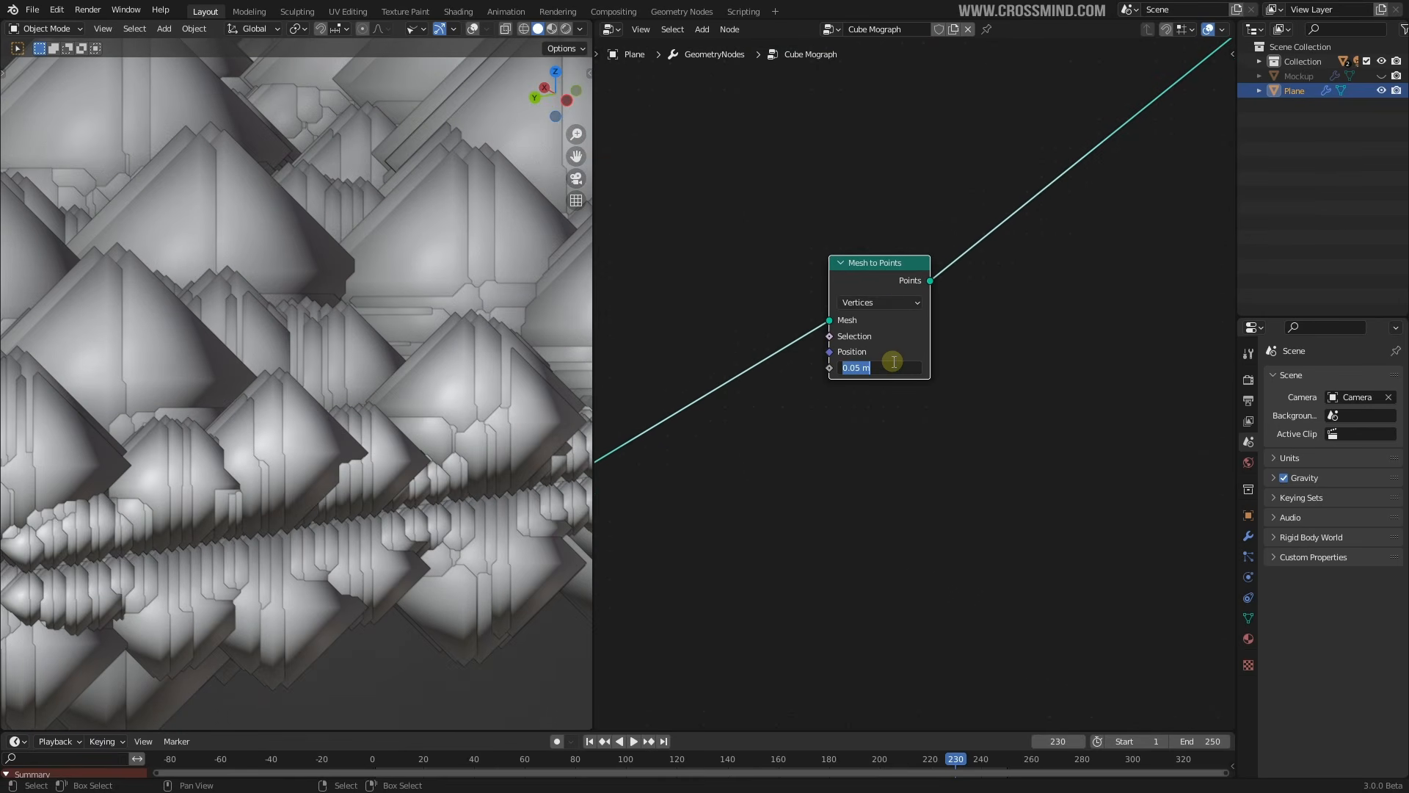
type(".01")
key("Return")
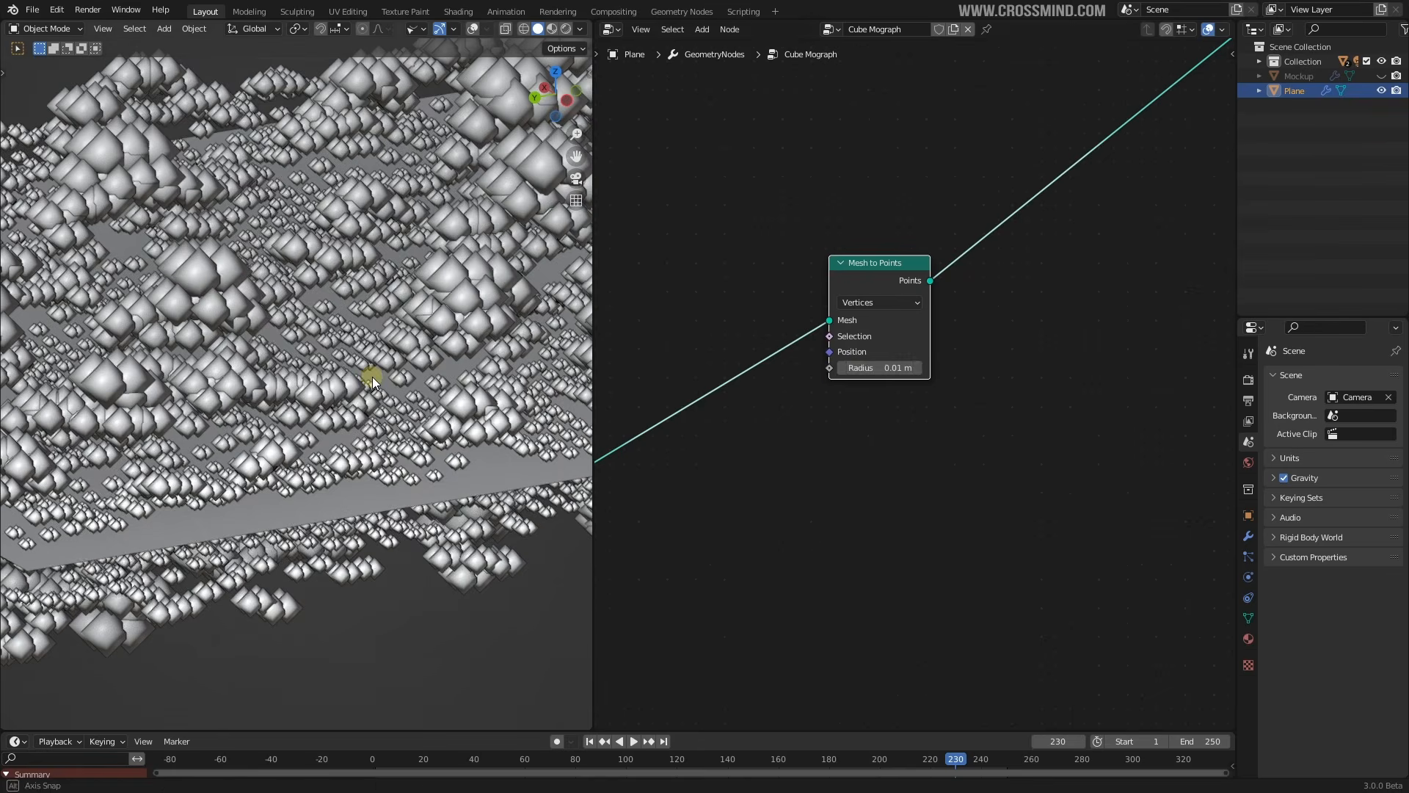
left_click(874, 369)
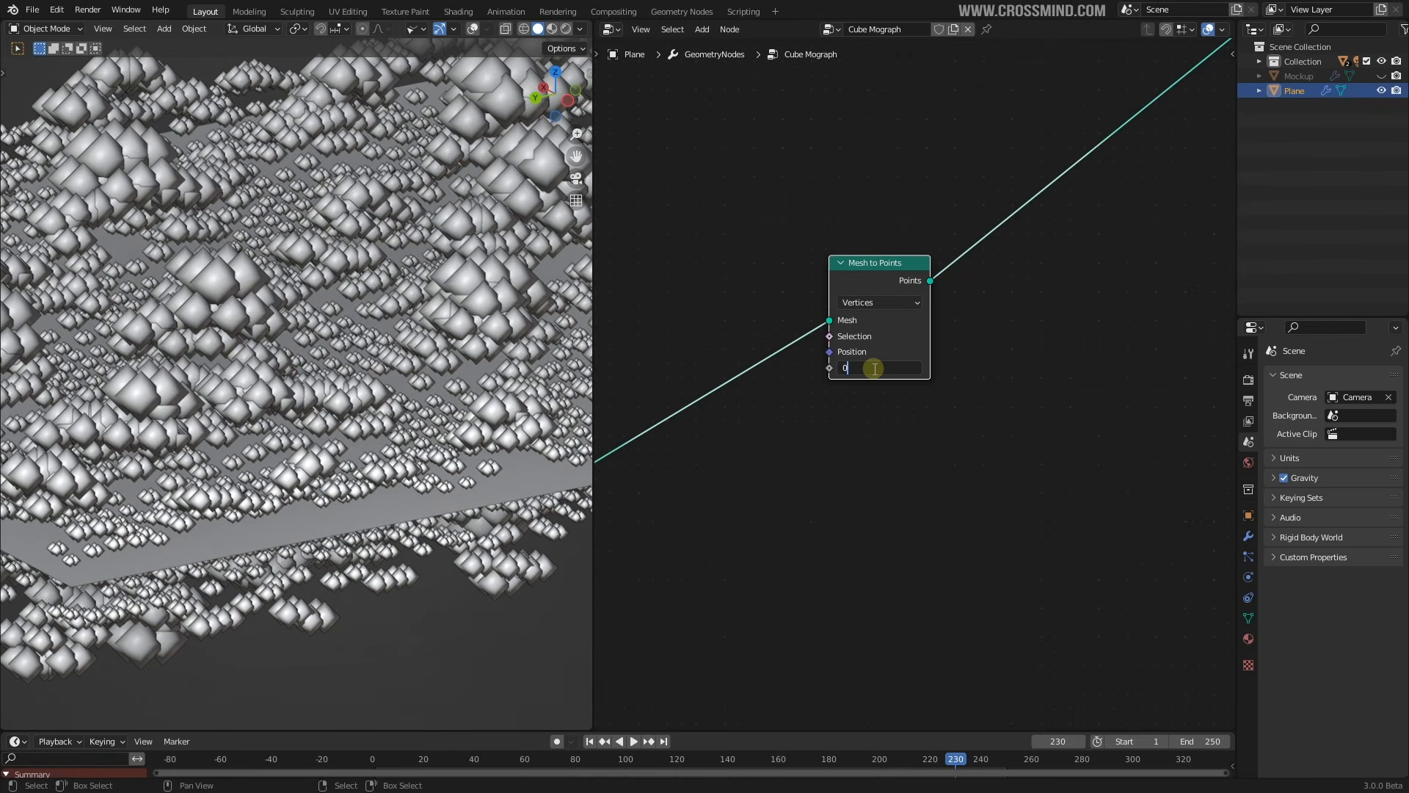
type(".005")
key("Return")
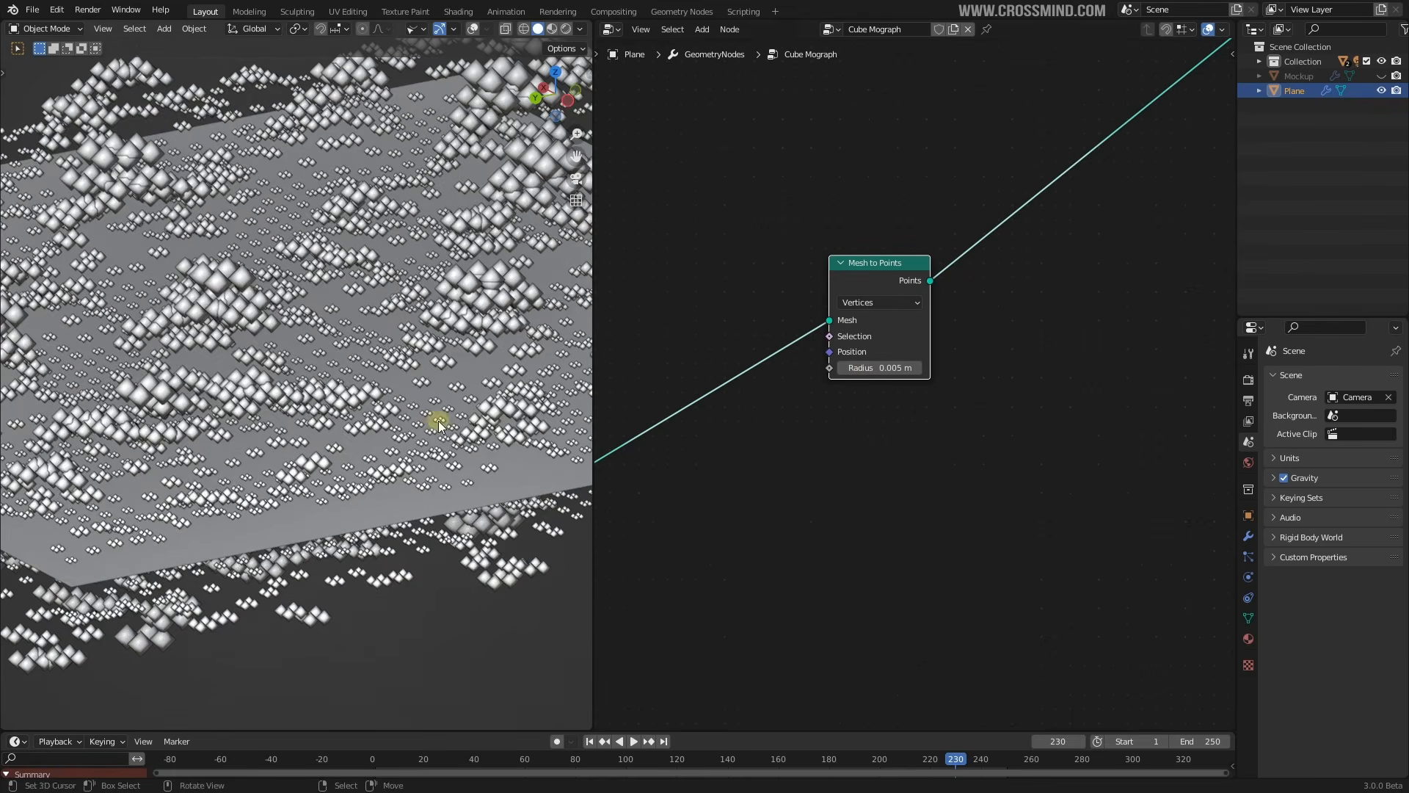
Start animation playback and switch Mesh to Points from Vertices to Faces mode
key("space")
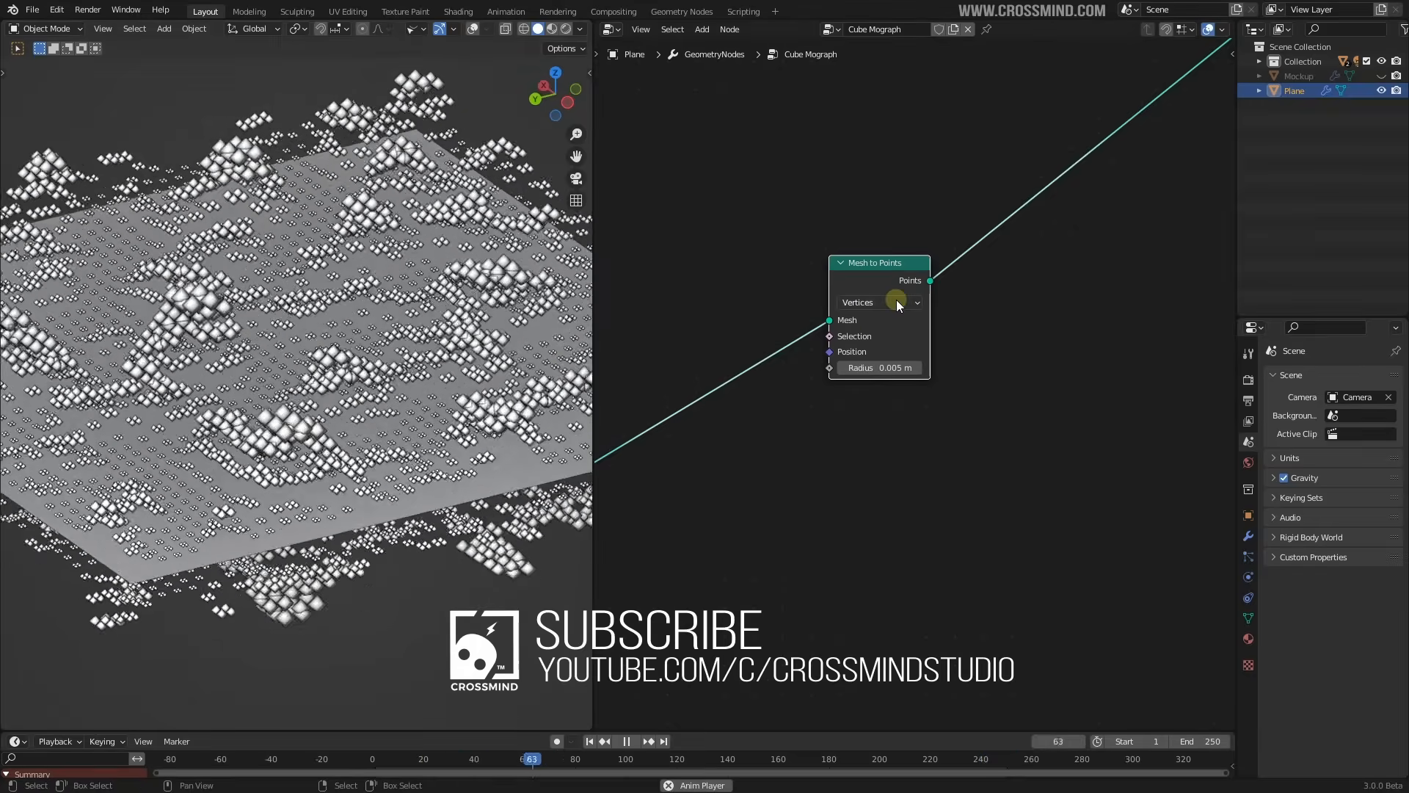
left_click(866, 303)
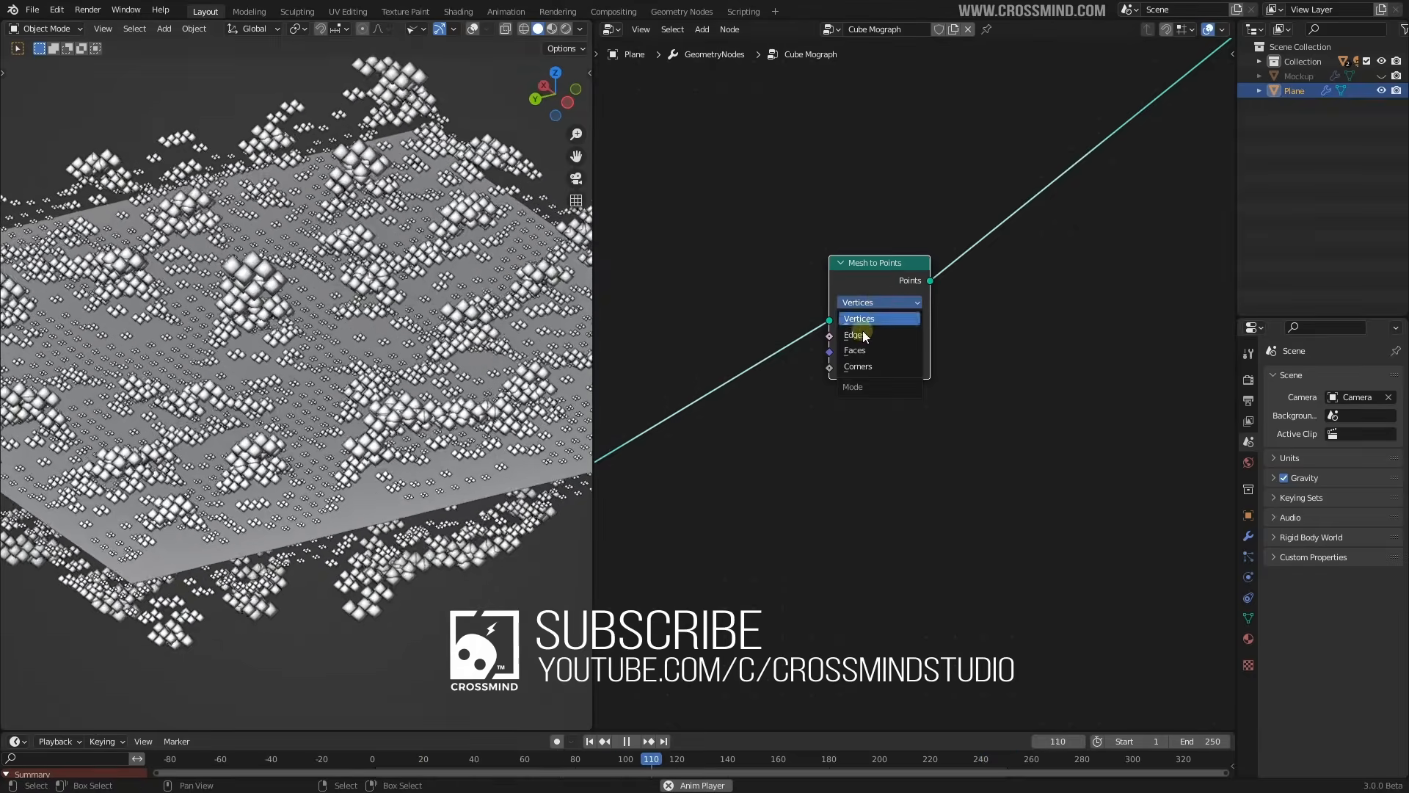
left_click(842, 353)
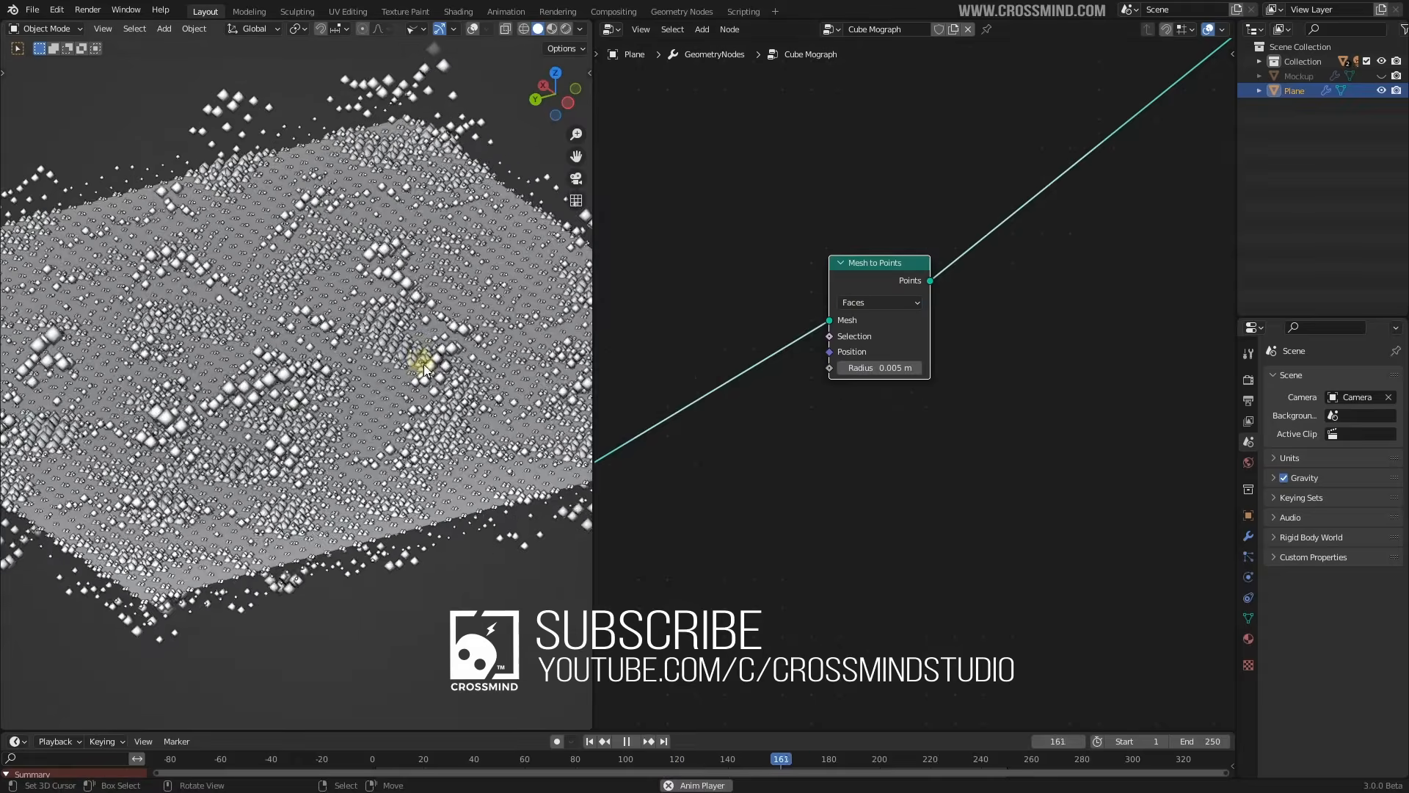
scroll(812, 382, "down", 6)
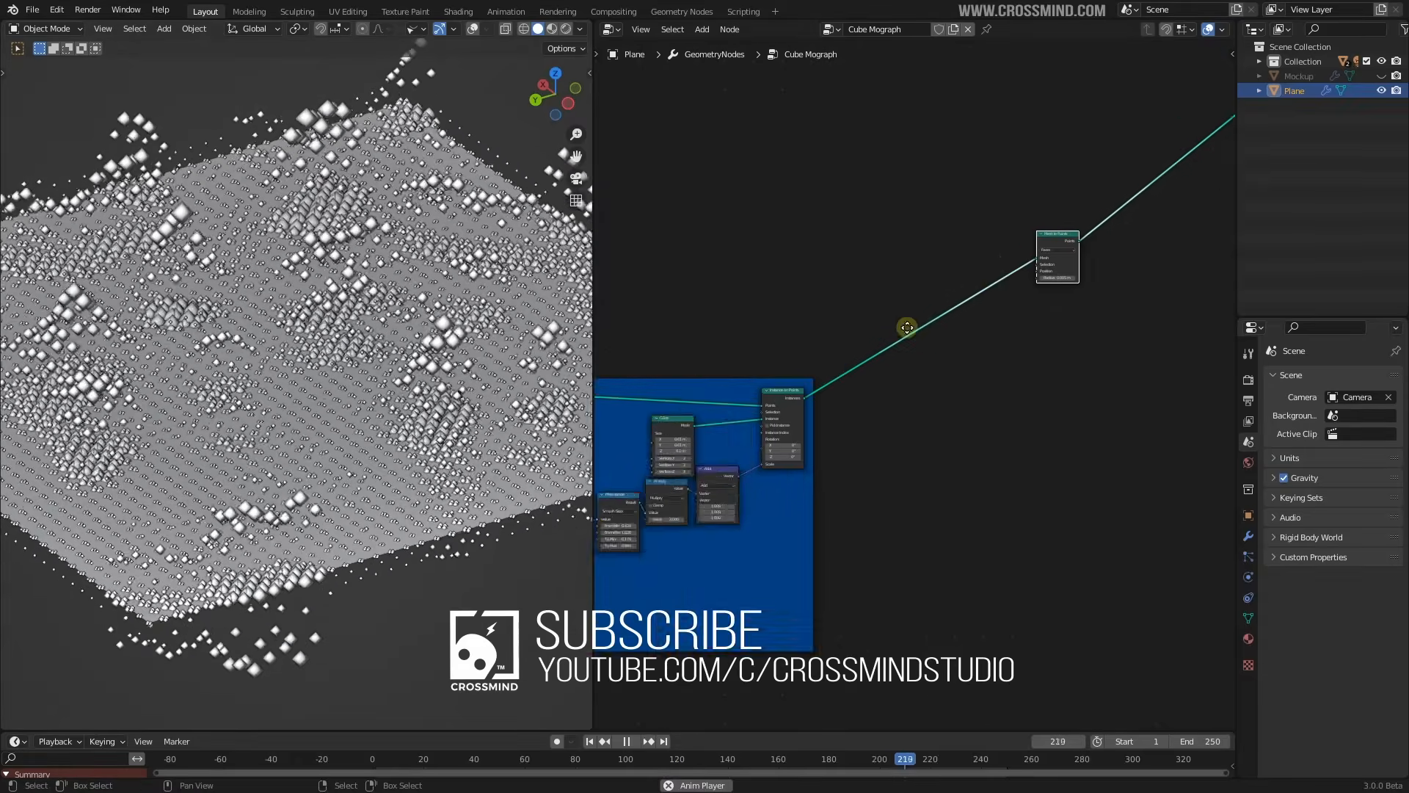
Move Join Geometry and Group Output up-left and link Instance on Points into Join Geometry
middle_click_drag(787, 347, 940, 294)
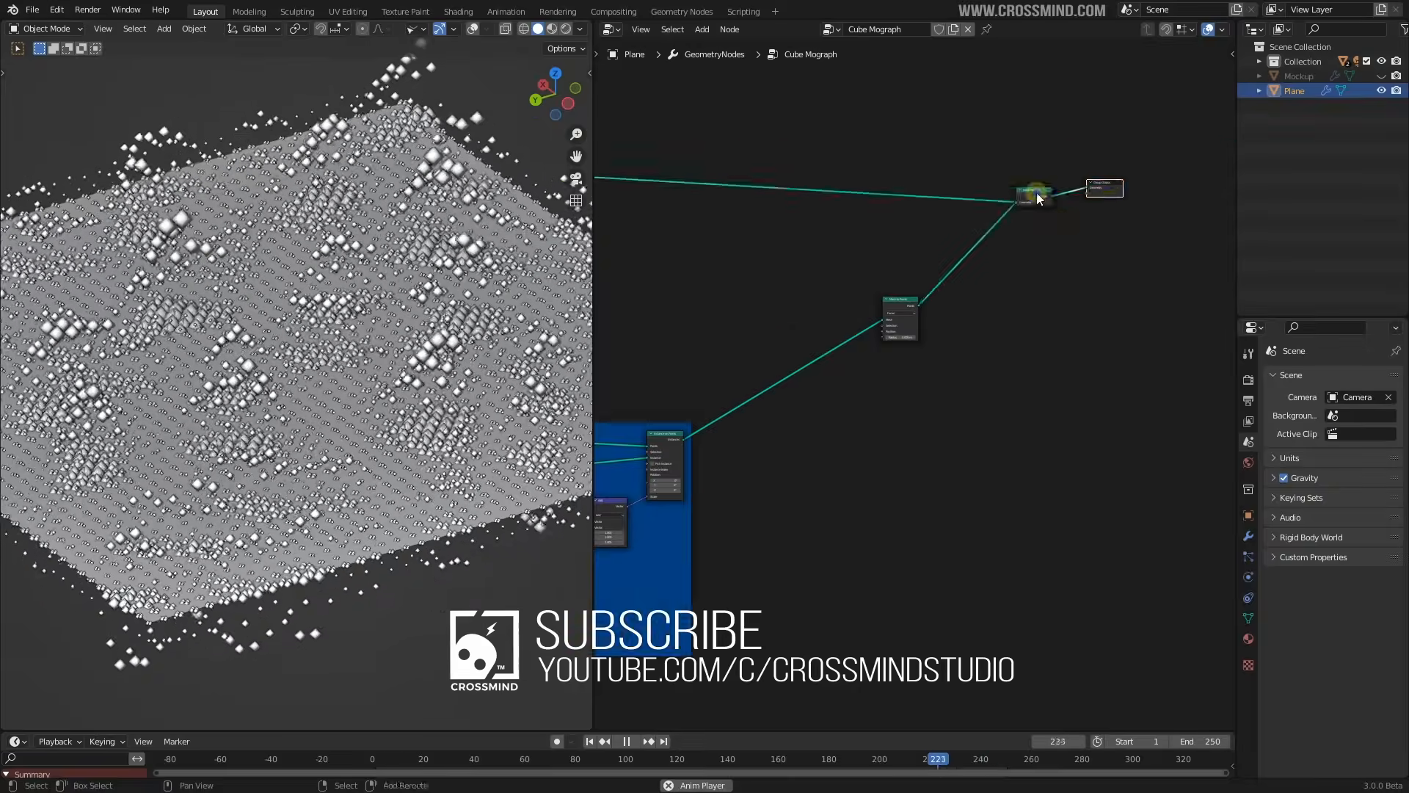
left_click(1039, 199, "shift")
key("g")
left_click(1045, 185)
left_click_drag(684, 439, 992, 169)
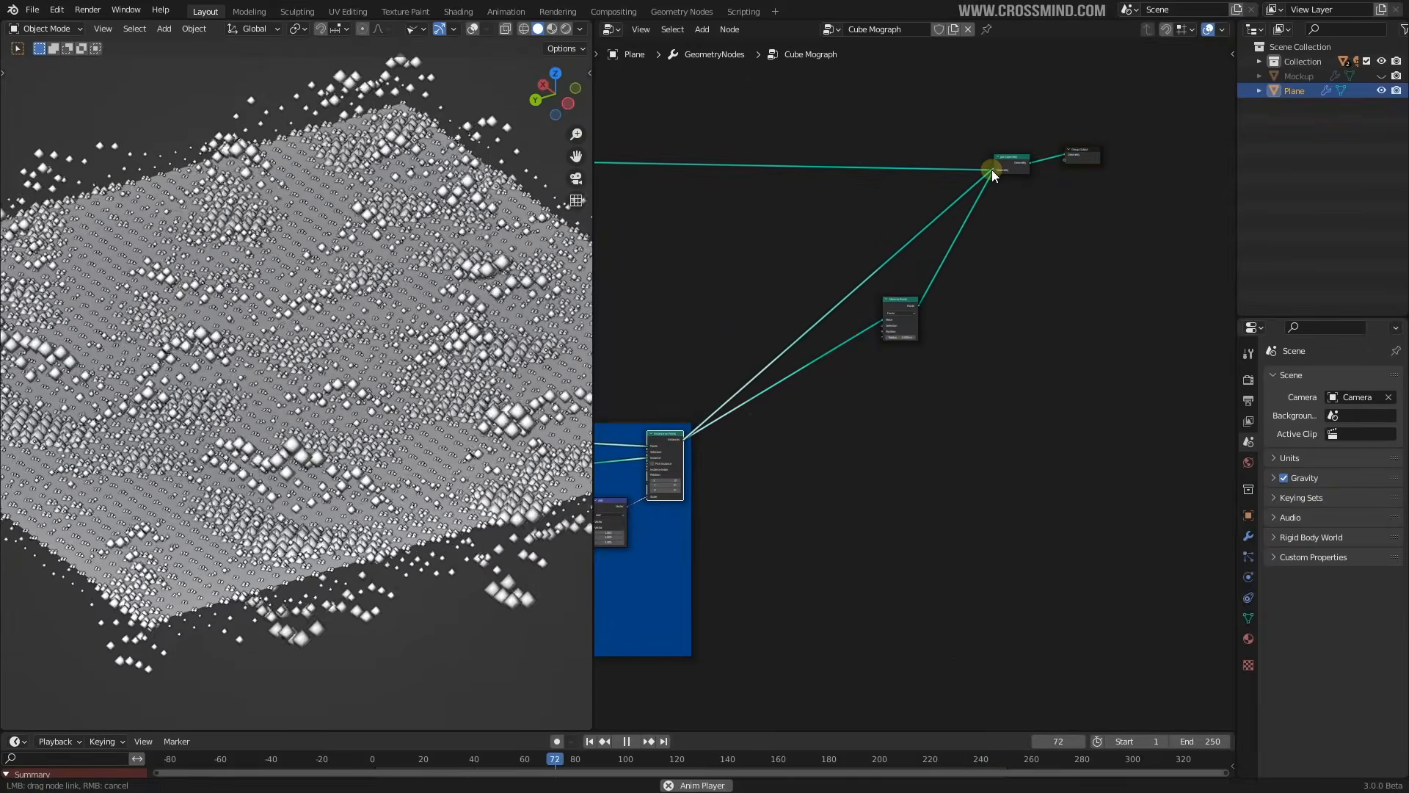
Orbit close in on the pillars and reposition the Mesh to Points node
scroll(942, 309, "up", 7)
middle_click_drag(986, 246, 1013, 260)
scroll(1013, 260, "up", 2)
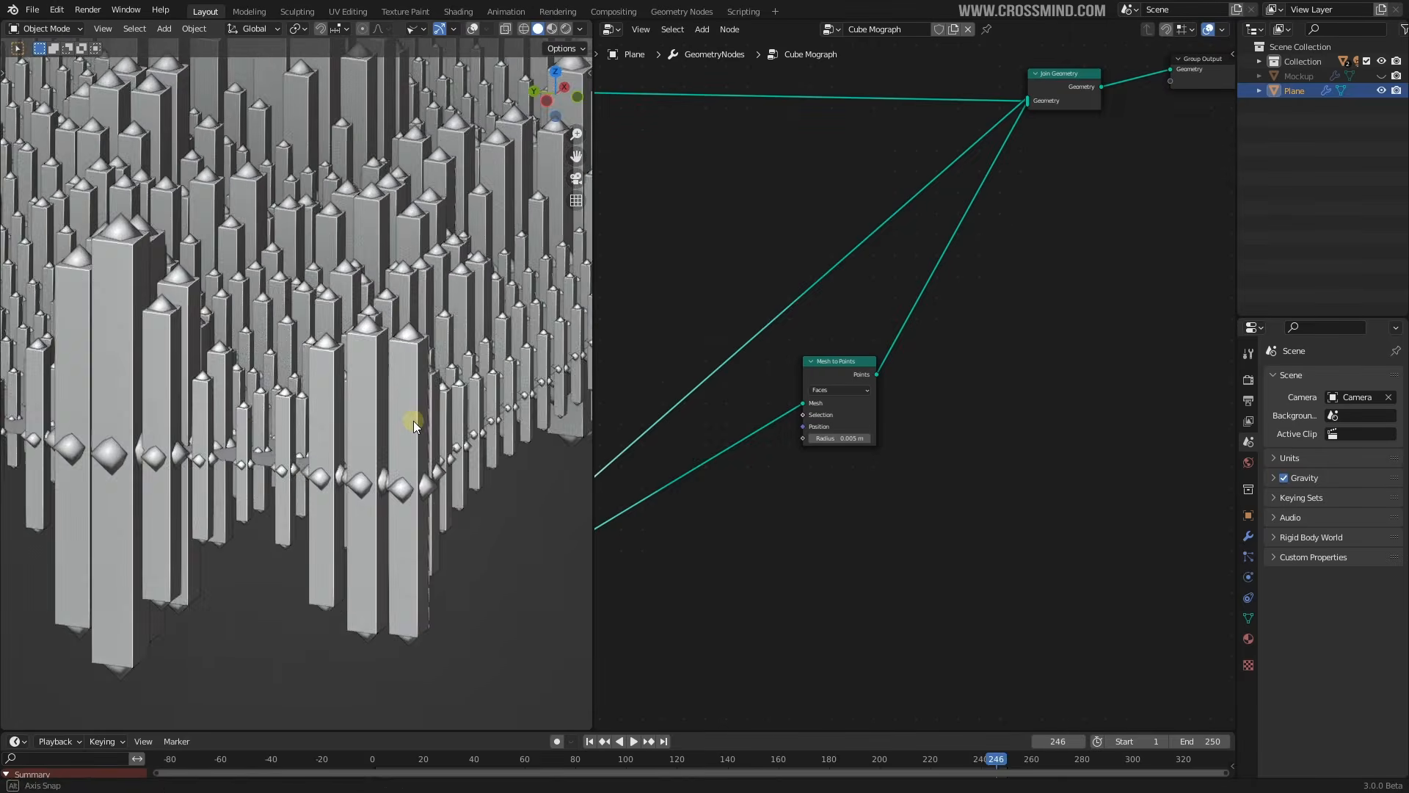
mouse_move(412, 420)
middle_mouse_down()
mouse_move(518, 413)
mouse_move(15, 426)
mouse_move(343, 477)
mouse_move(324, 434)
mouse_move(340, 494)
mouse_move(337, 269)
mouse_move(160, 409)
mouse_move(286, 423)
mouse_move(408, 372)
mouse_move(344, 305)
mouse_move(453, 350)
mouse_move(413, 445)
mouse_move(419, 420)
middle_mouse_up()
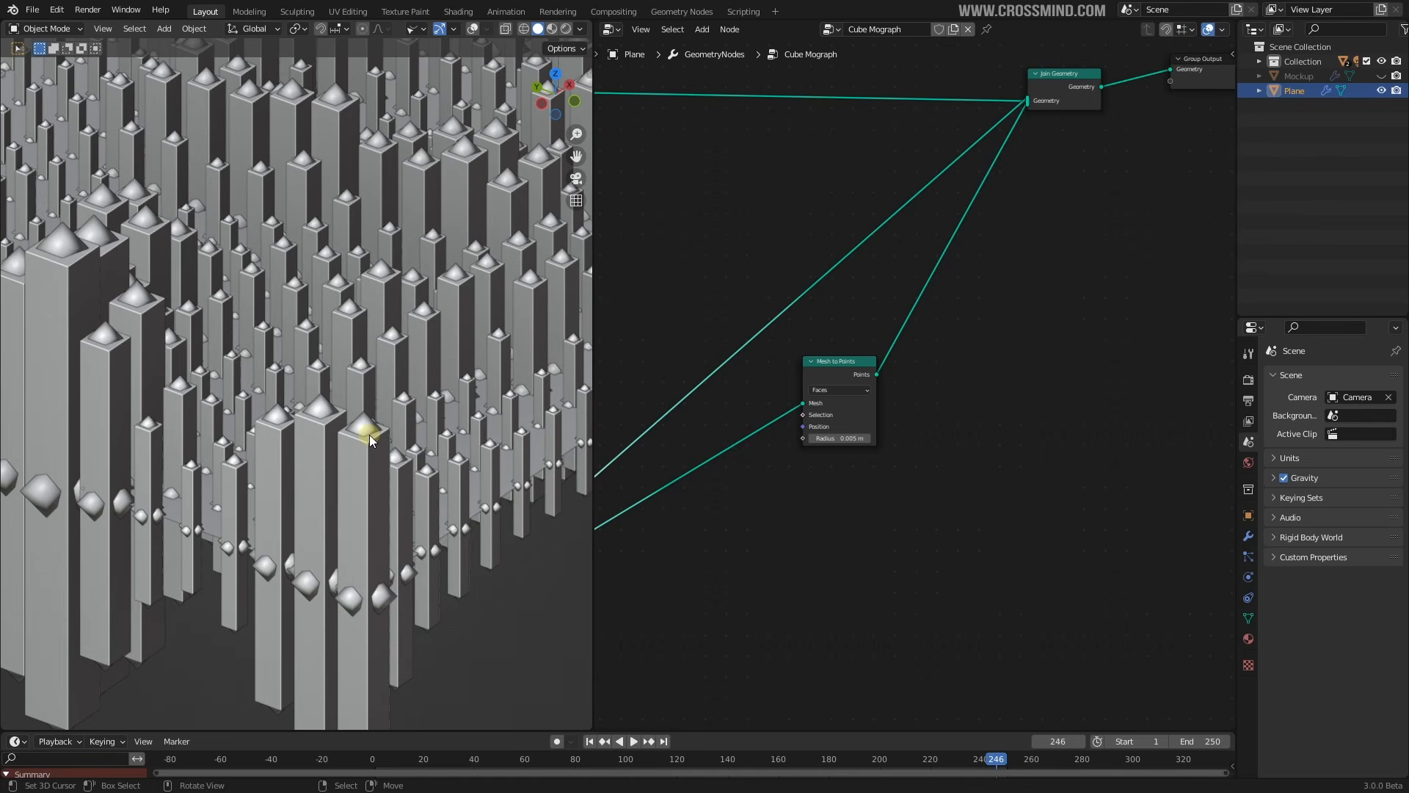
middle_click_drag(879, 410, 969, 346)
left_click_drag(947, 347, 911, 367)
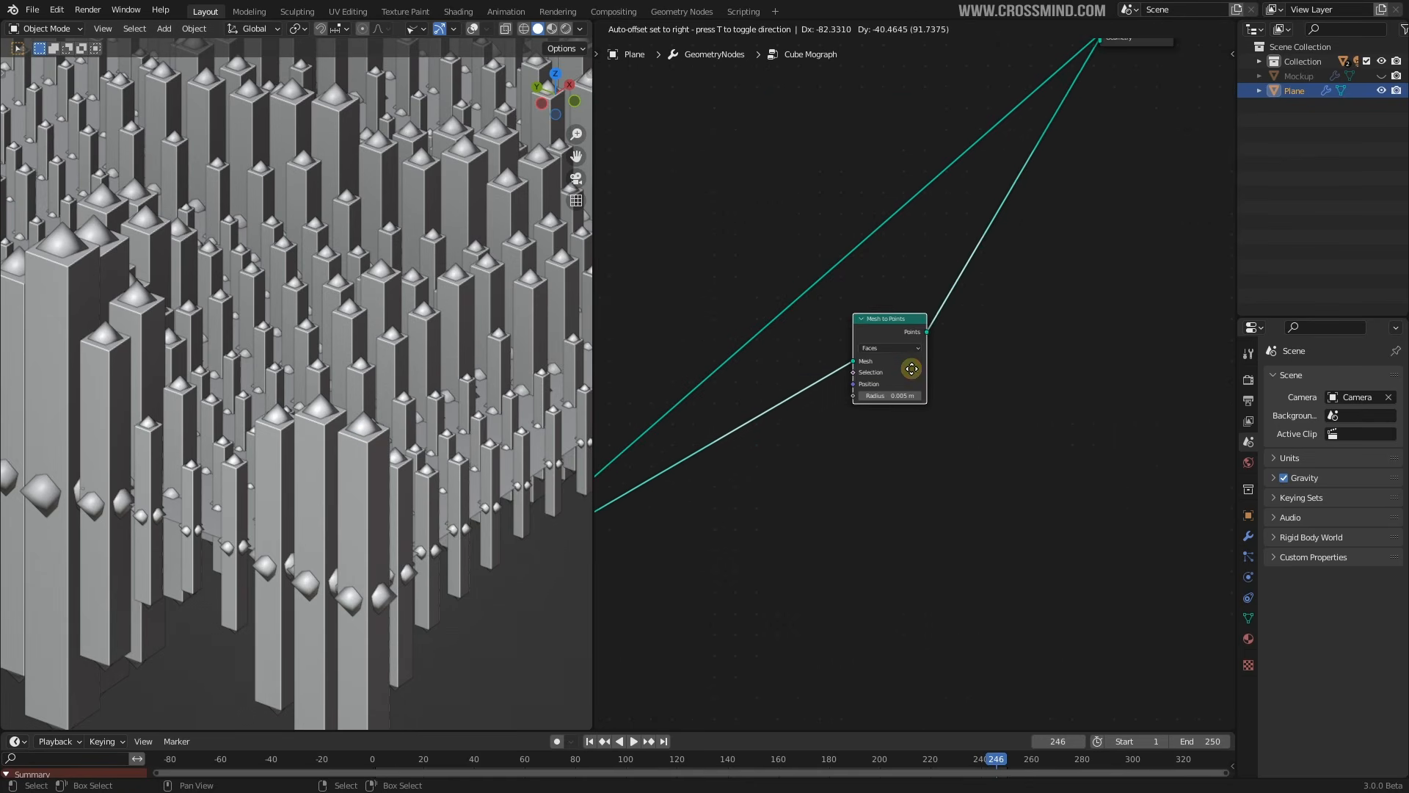
scroll(953, 405, "down", 3)
scroll(951, 403, "up", 5)
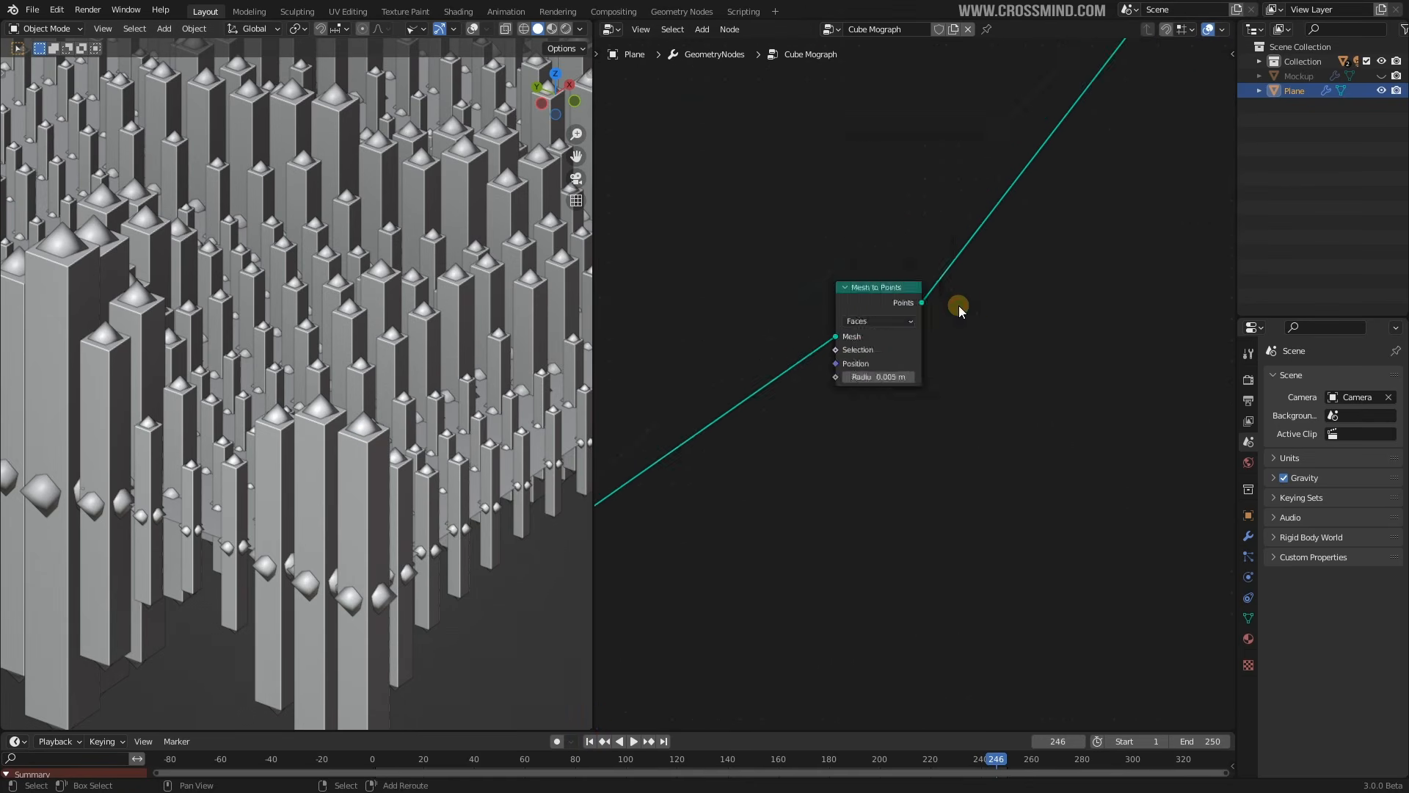
Add an Instance on Points node dropped onto the existing link after Mesh to Points
key("shift+a")
mouse_move(959, 305)
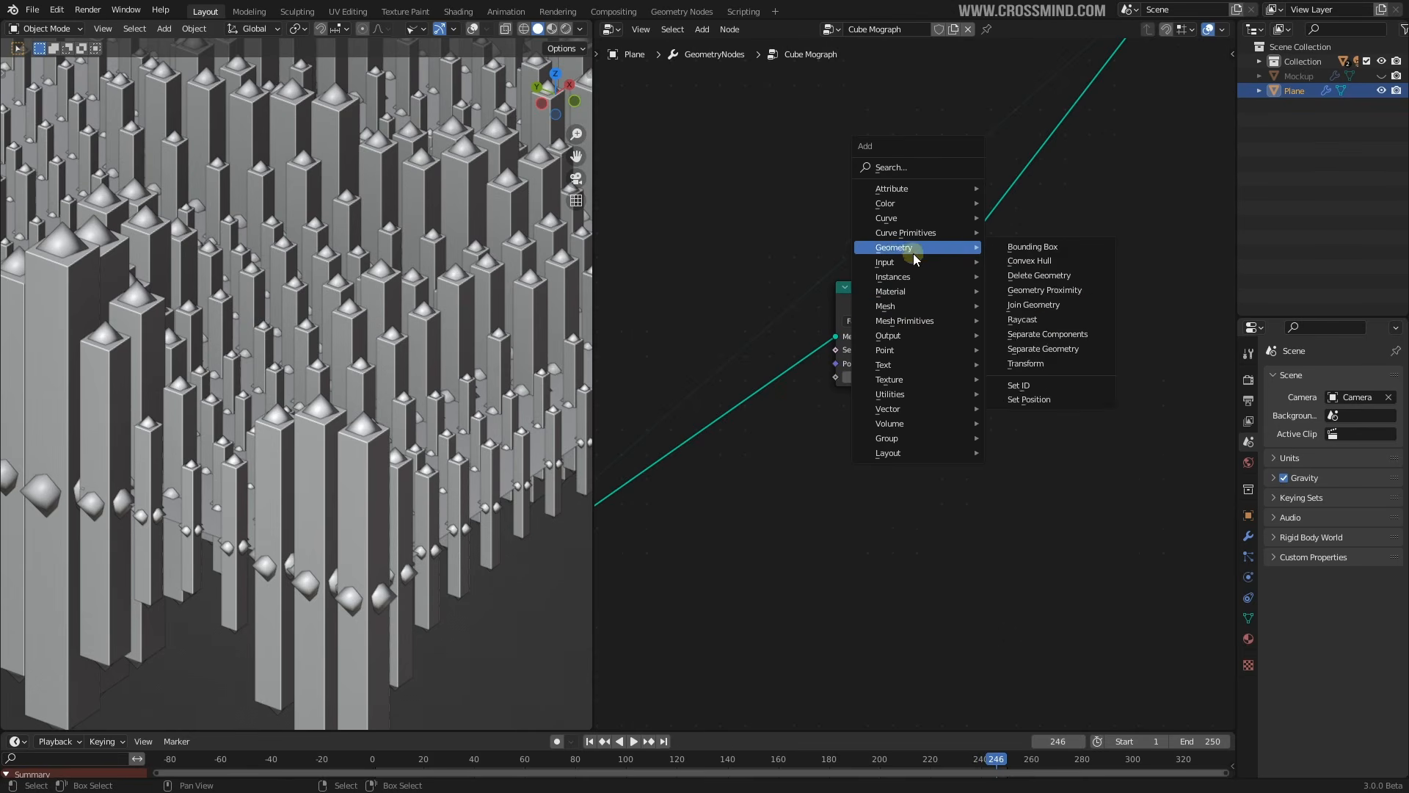
mouse_move(913, 279)
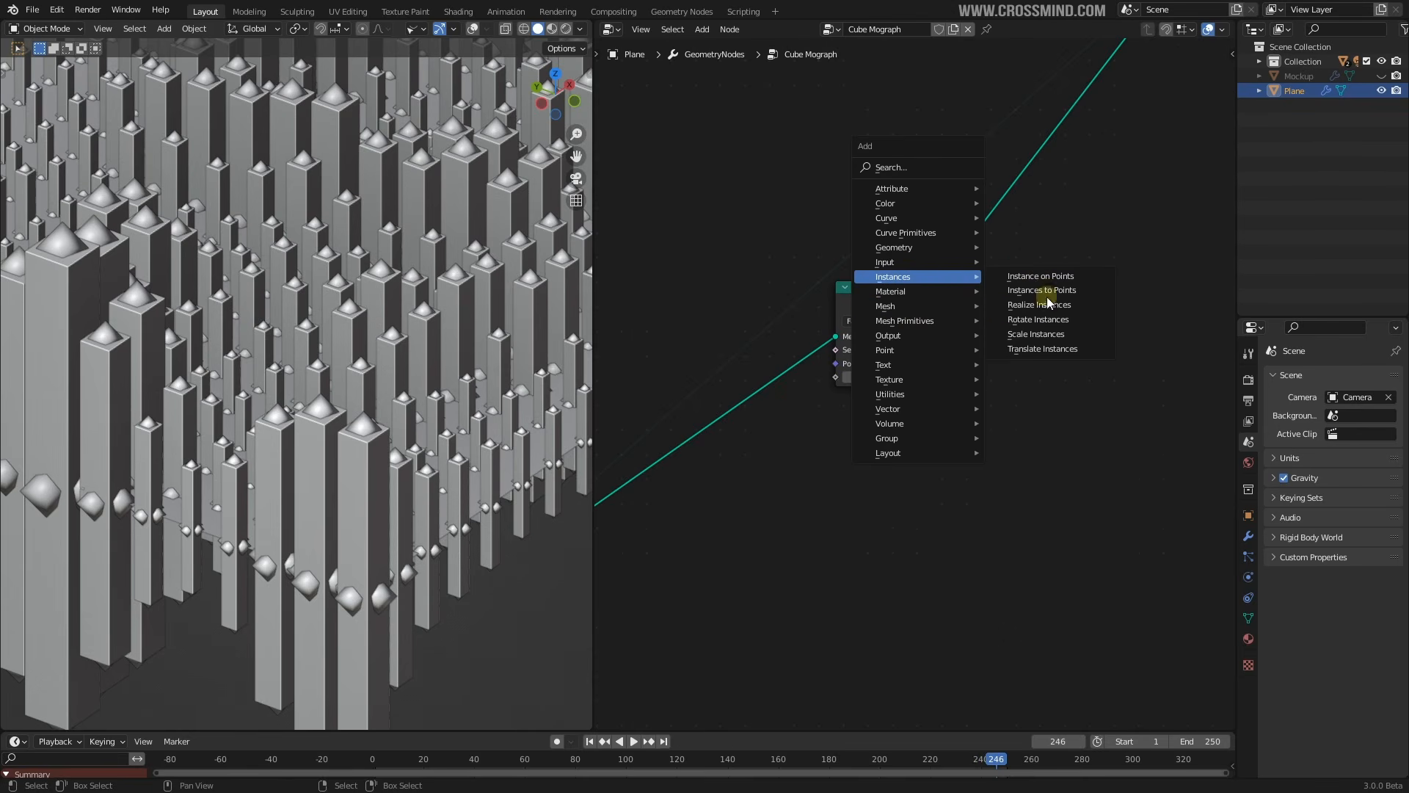
left_click(1044, 277)
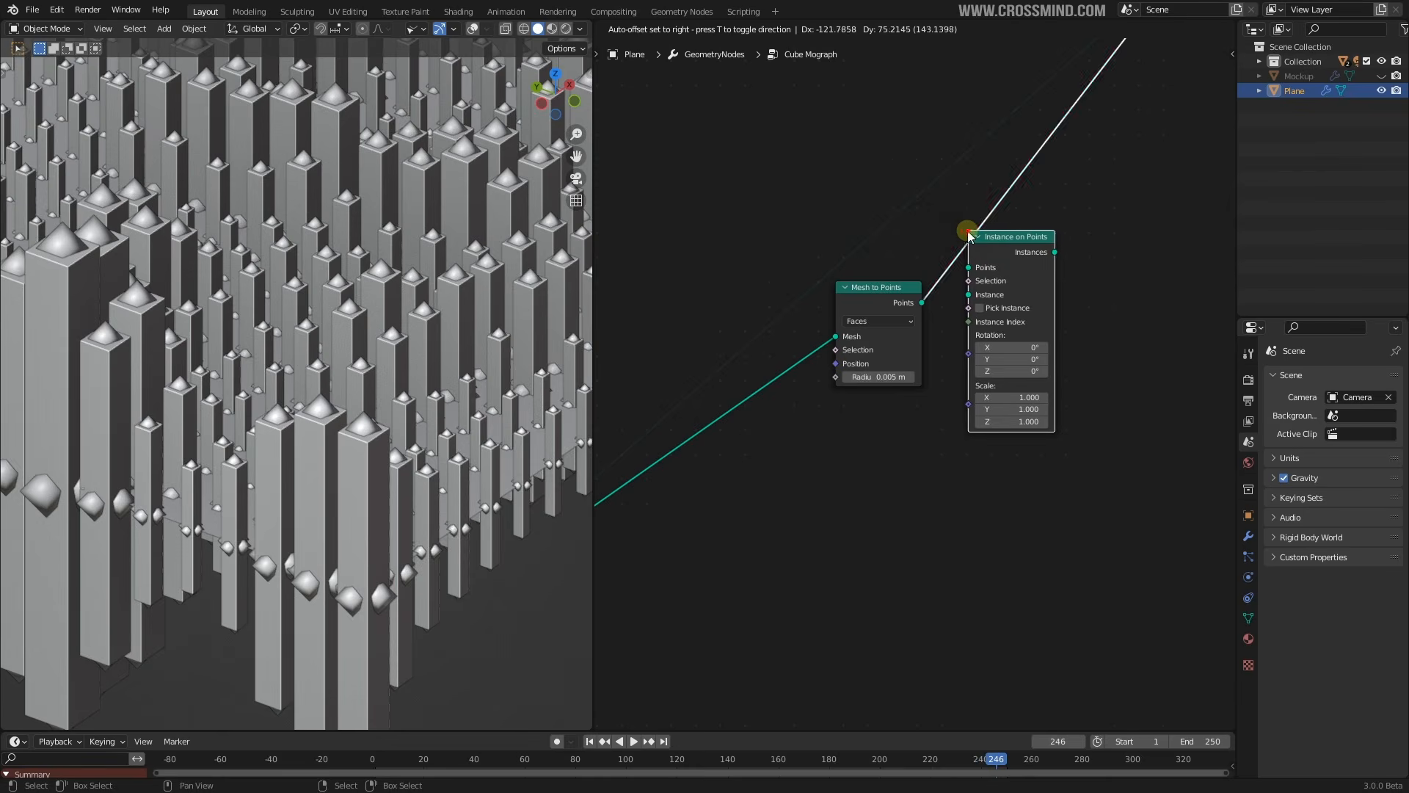
left_click(952, 273)
Add an Ico Sphere node below Mesh to Points and connect its mesh to the Instance input
key("shift+a")
left_click(906, 175)
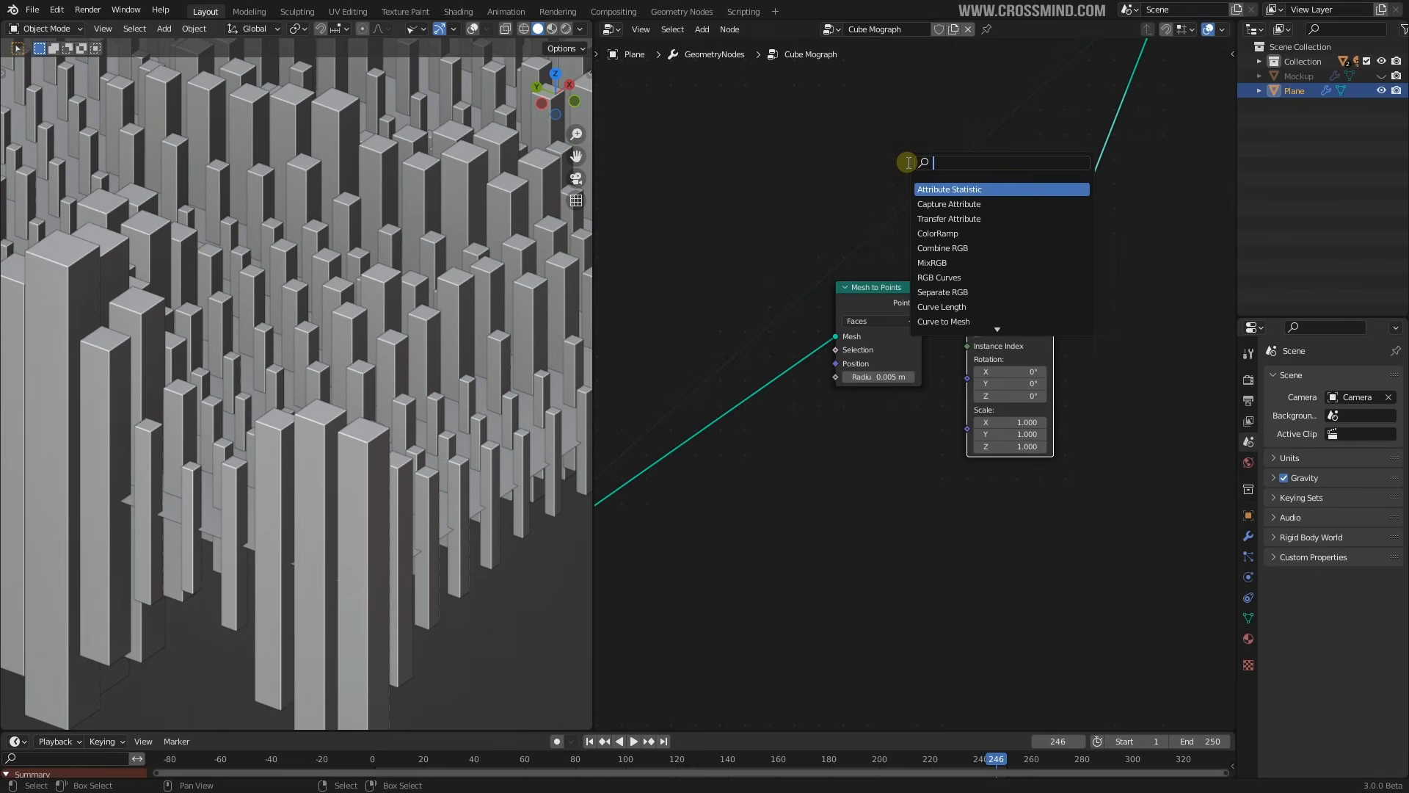
type("ico")
key("Return")
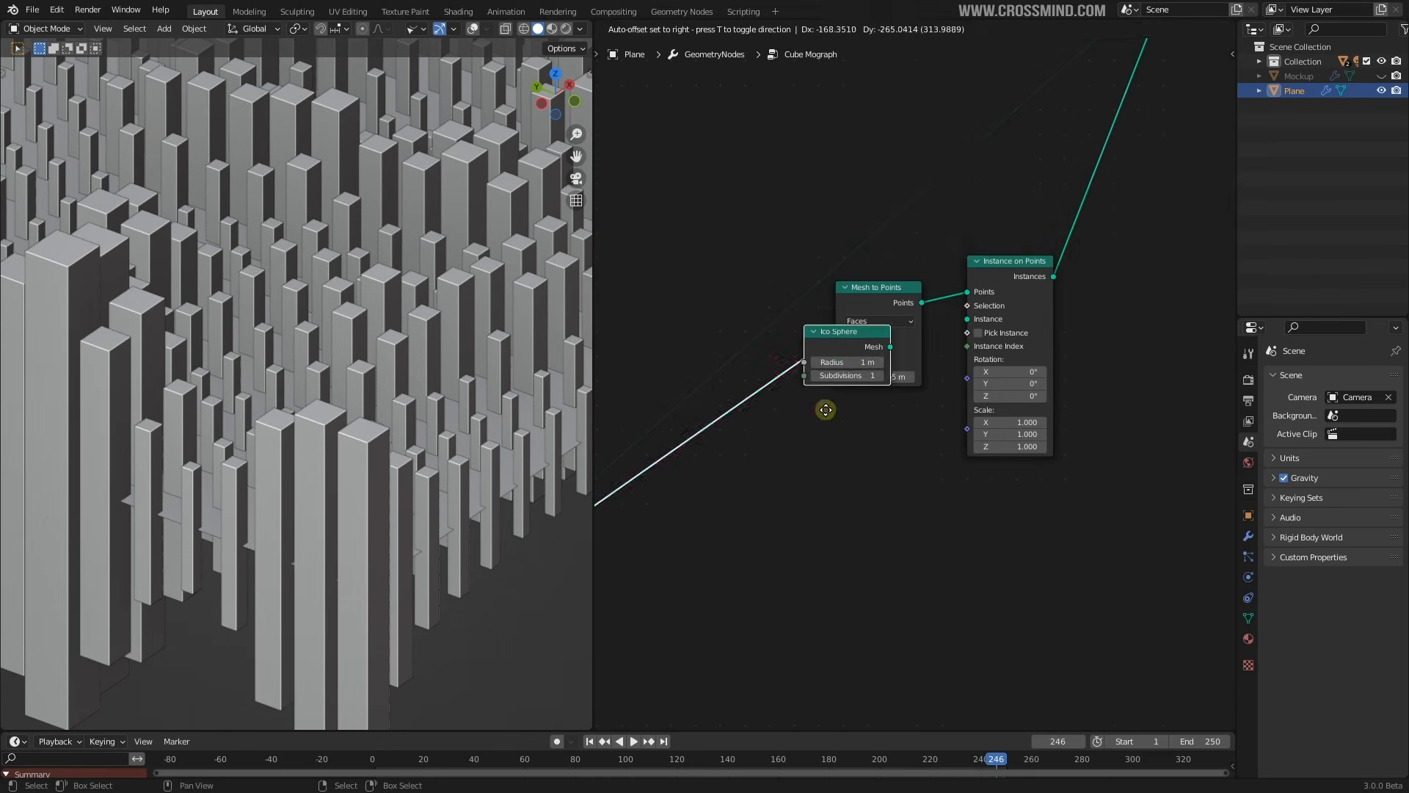
left_click(837, 481)
left_click_drag(911, 424, 966, 321)
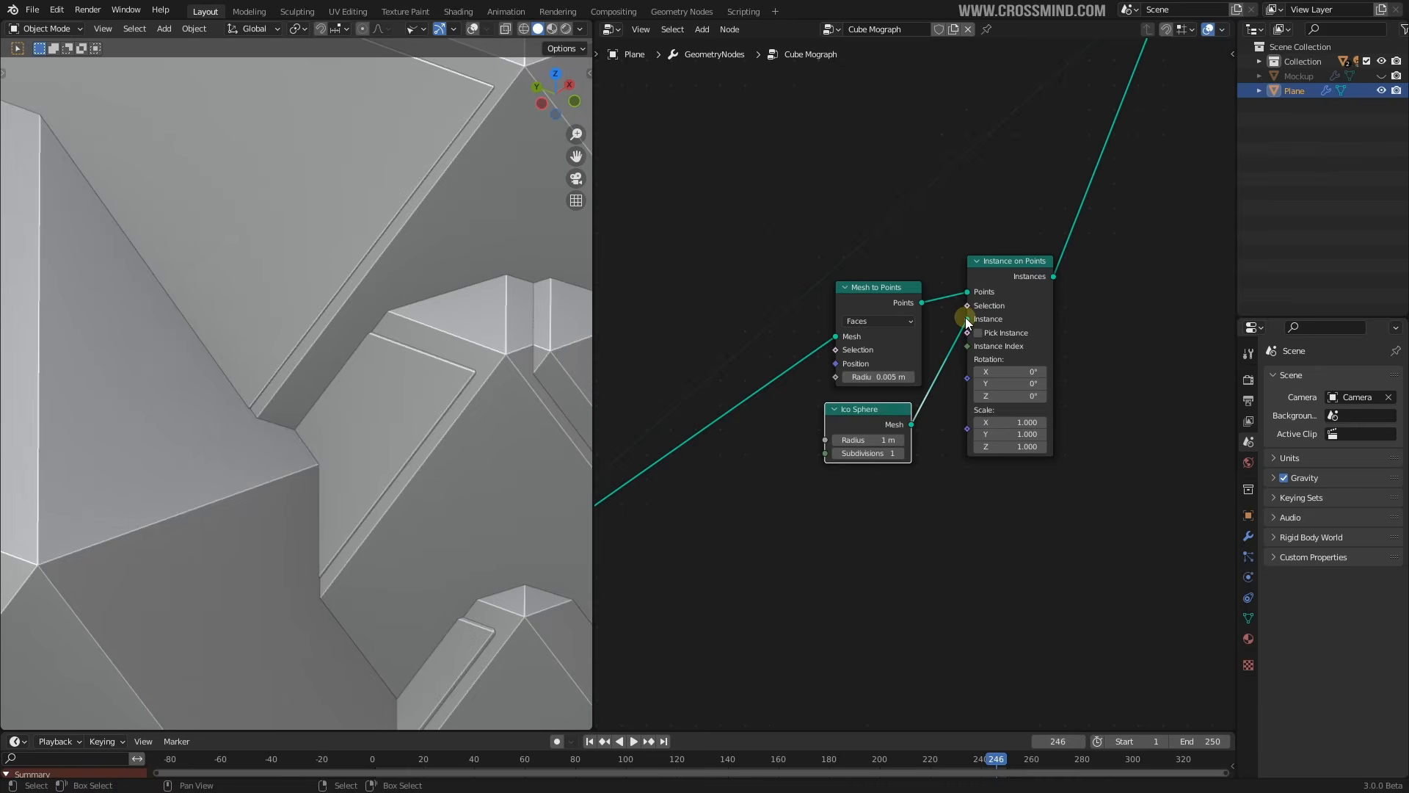
Give the Ico Sphere radius 0.005 m and 3 subdivisions
left_click_drag(884, 440, 820, 441)
left_click(900, 453)
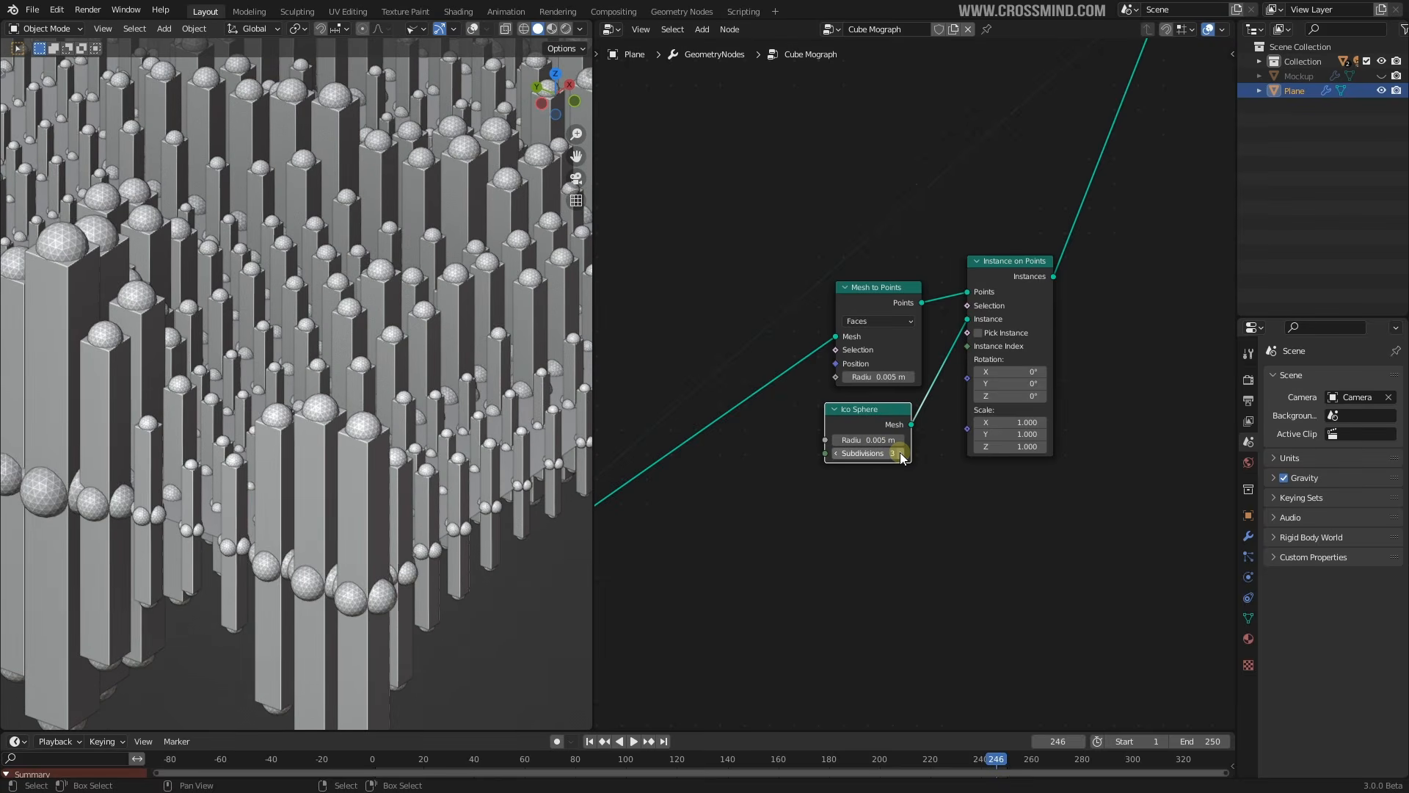
left_click(900, 453)
scroll(506, 424, "down", 3)
middle_click_drag(505, 424, 421, 433)
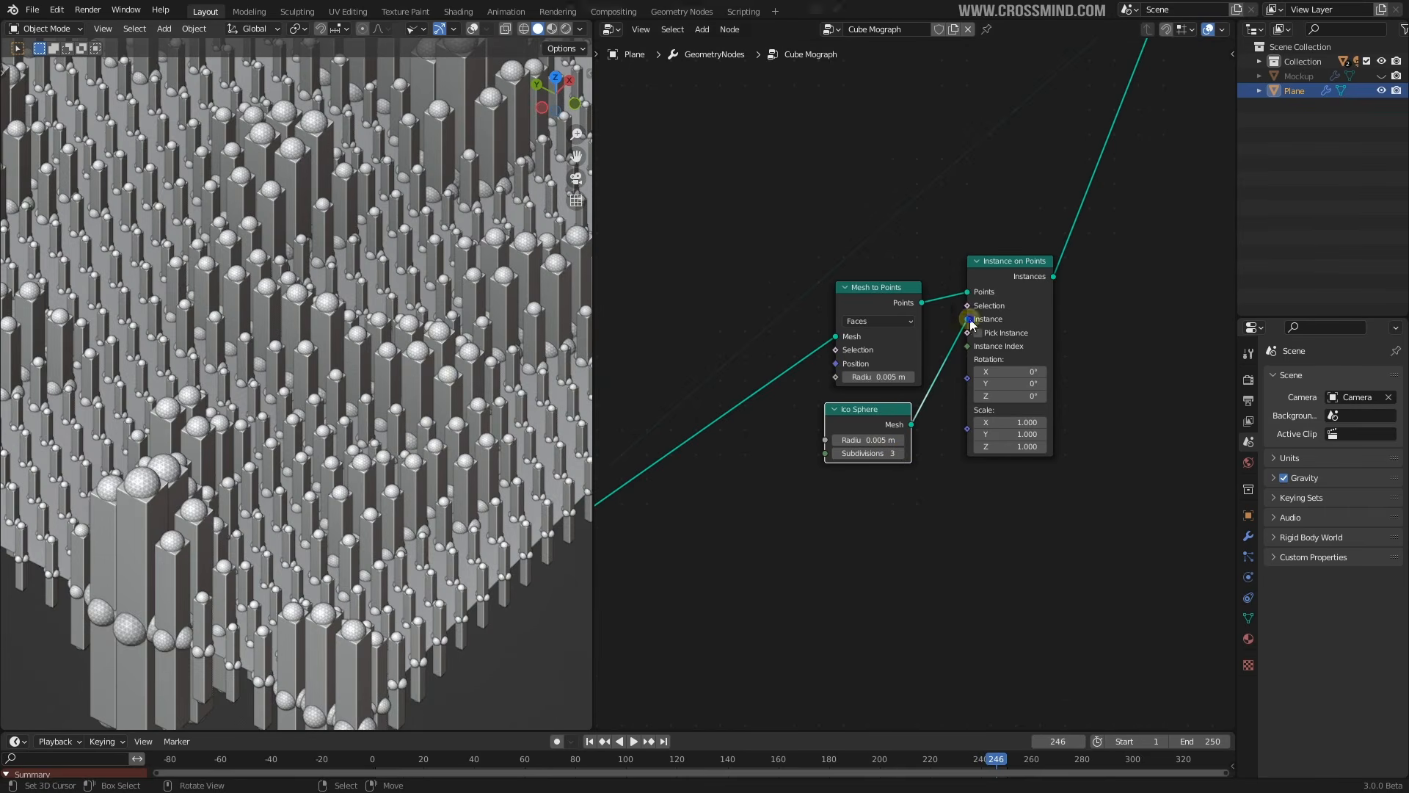
left_click_drag(1010, 261, 1025, 247)
scroll(874, 305, "down", 2)
left_click_drag(869, 311, 870, 304)
scroll(960, 362, "up", 2)
mouse_move(912, 354)
middle_mouse_down()
mouse_move(1013, 355)
mouse_move(897, 354)
middle_mouse_up()
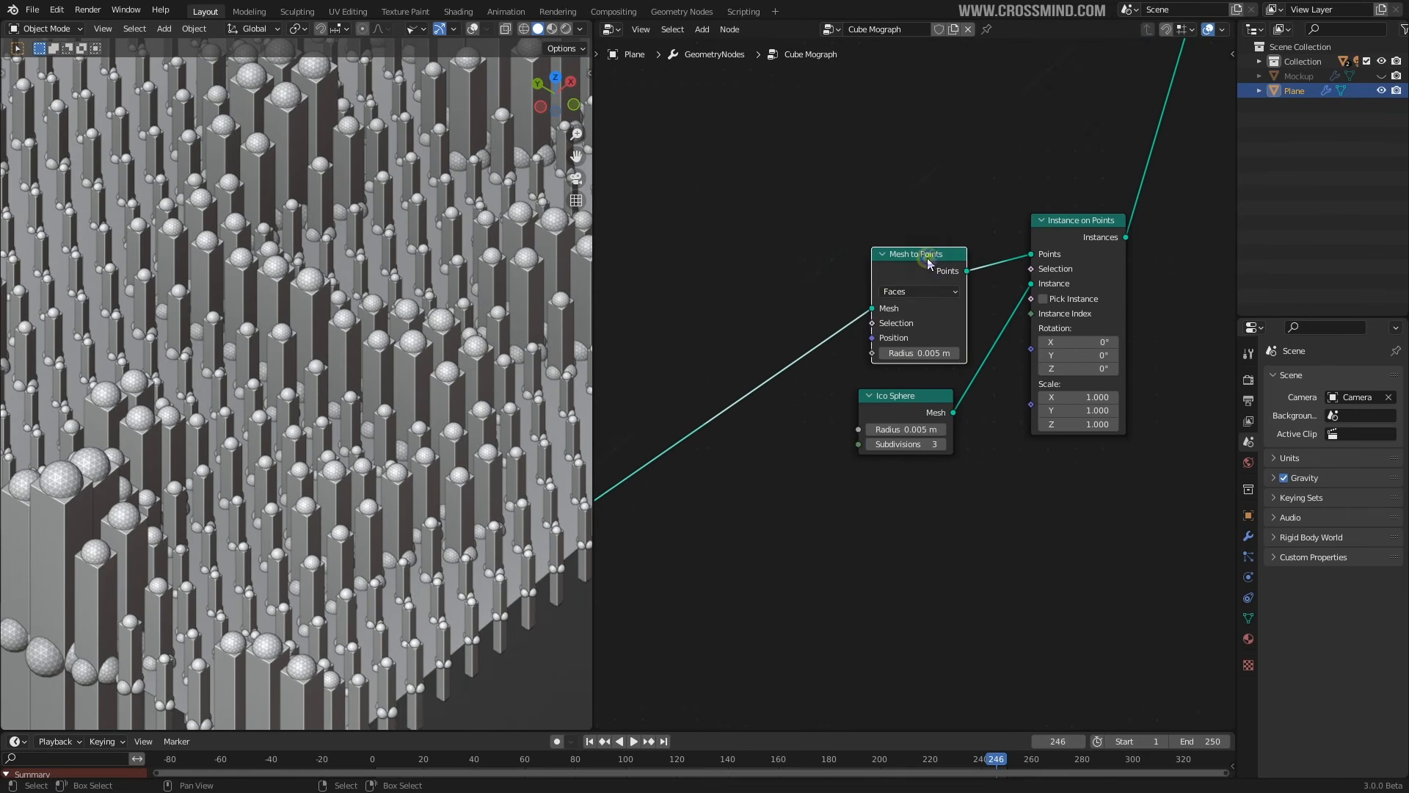
Line Mesh to Points up with Ico Sphere and orbit to inspect the orbs
left_click_drag(928, 257, 916, 258)
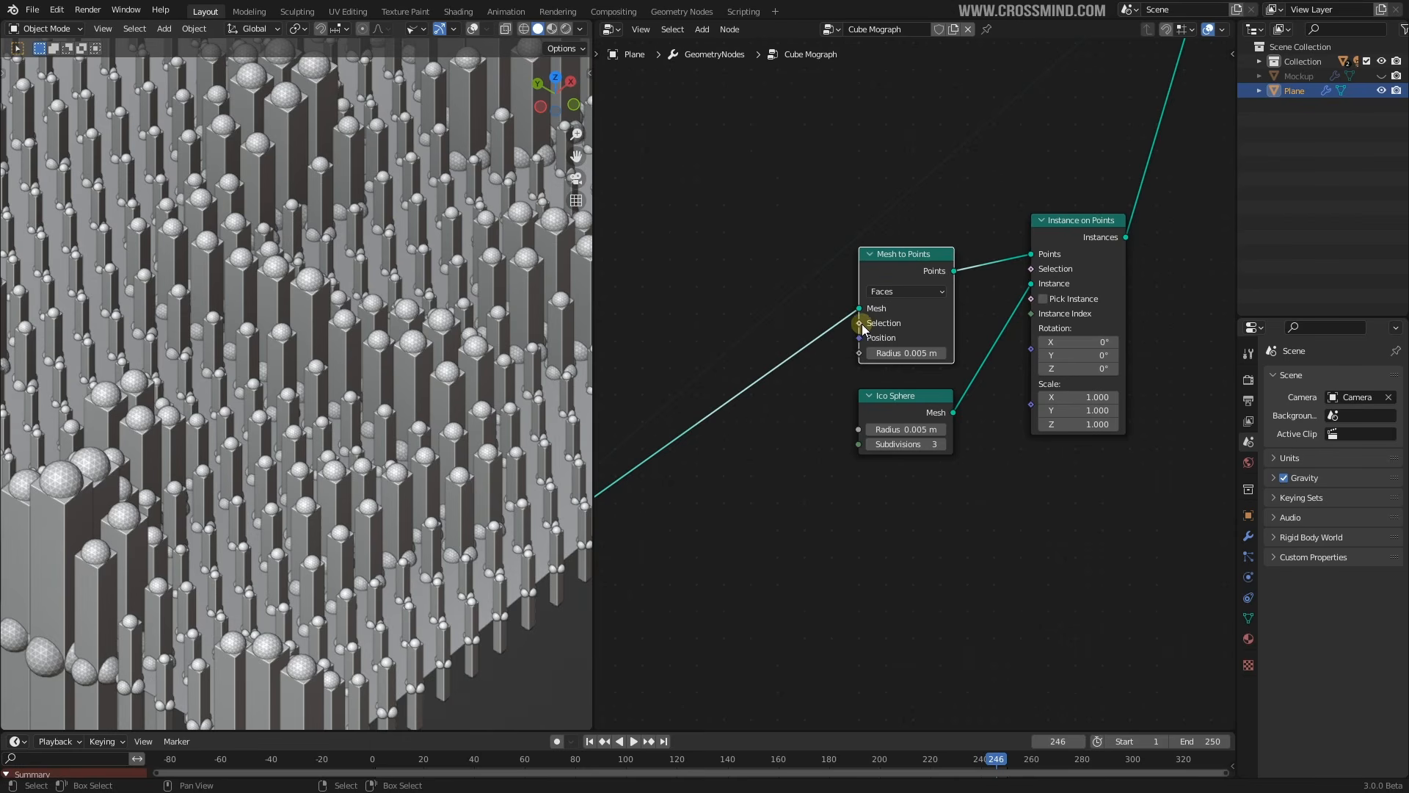
scroll(888, 319, "up", 1)
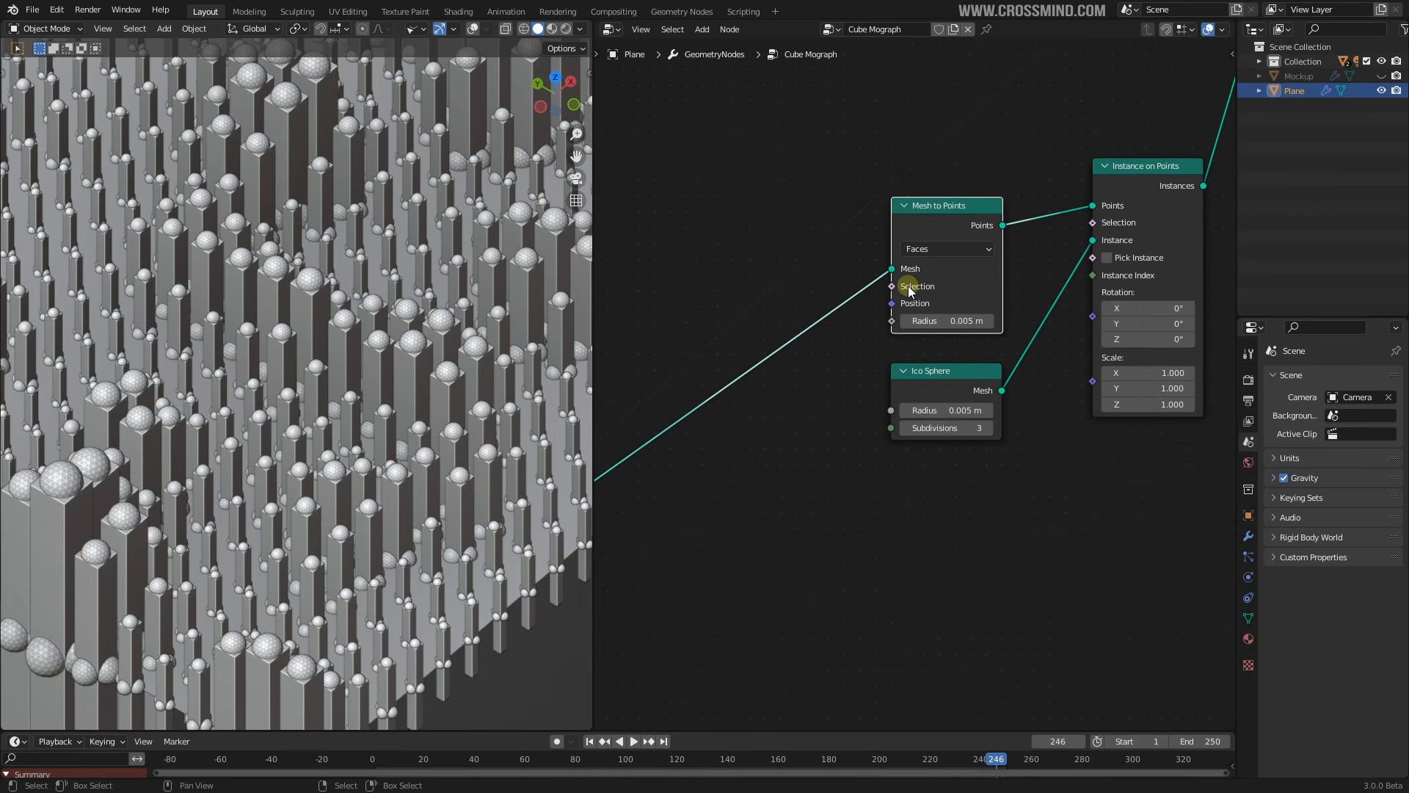
middle_click_drag(947, 317, 915, 320)
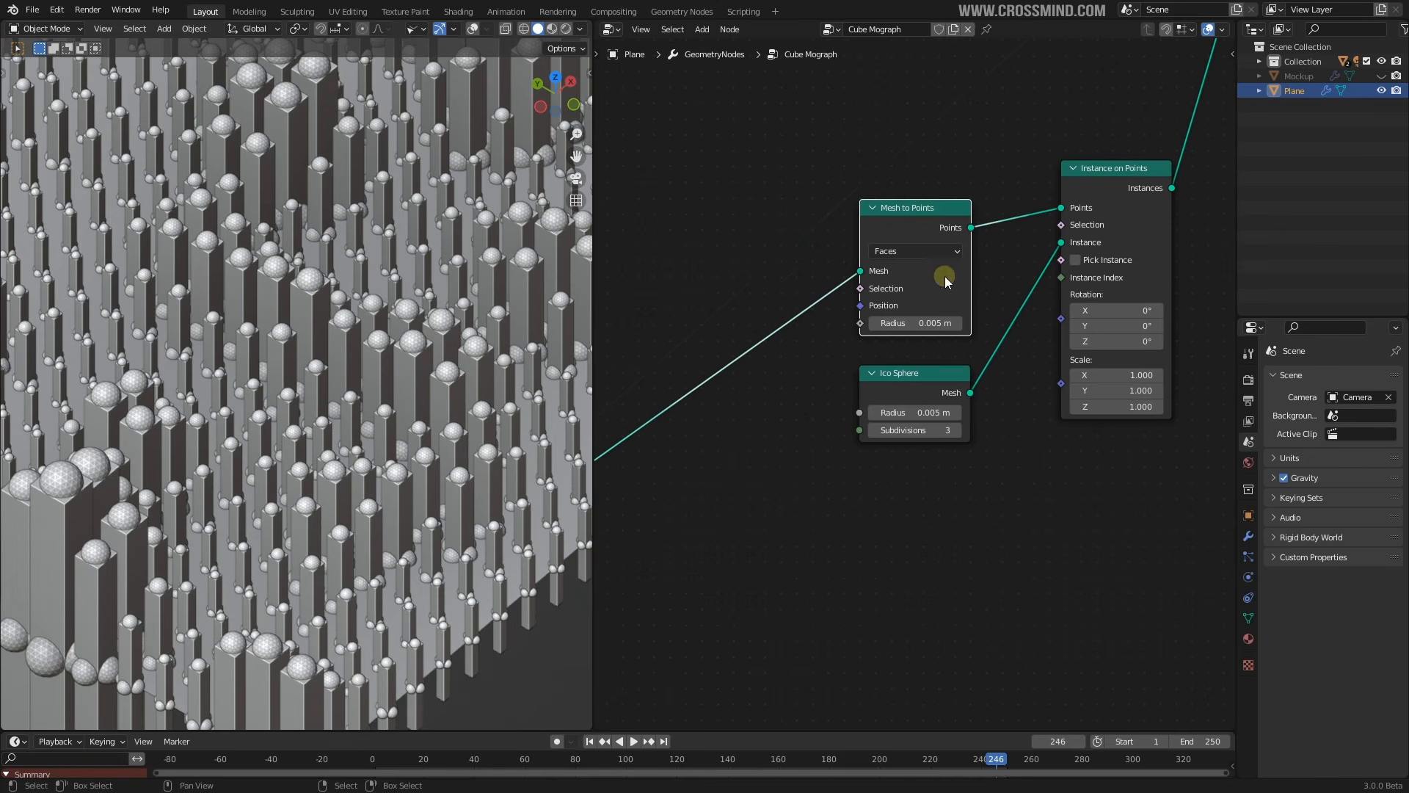
middle_click_drag(460, 399, 507, 476)
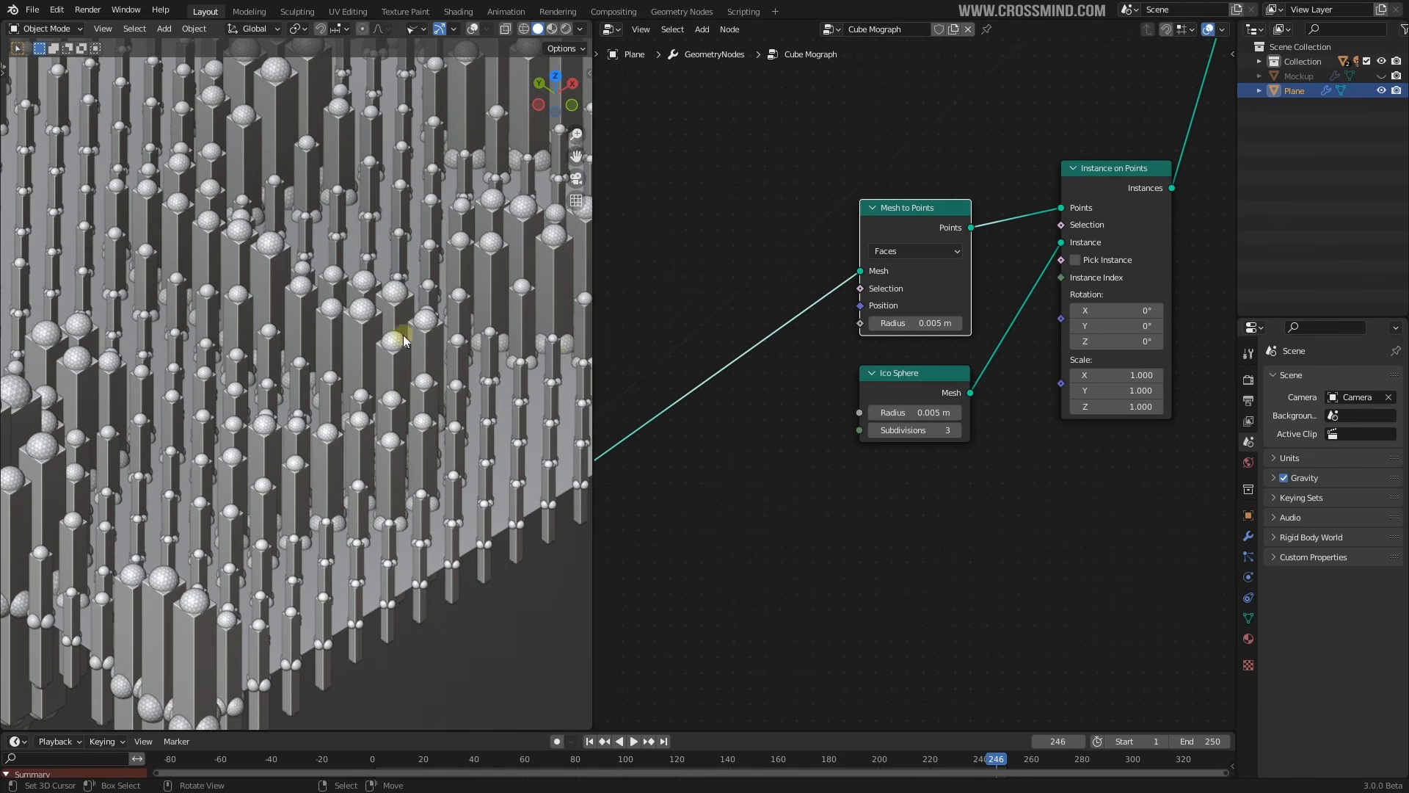
scroll(734, 264, "up", 1)
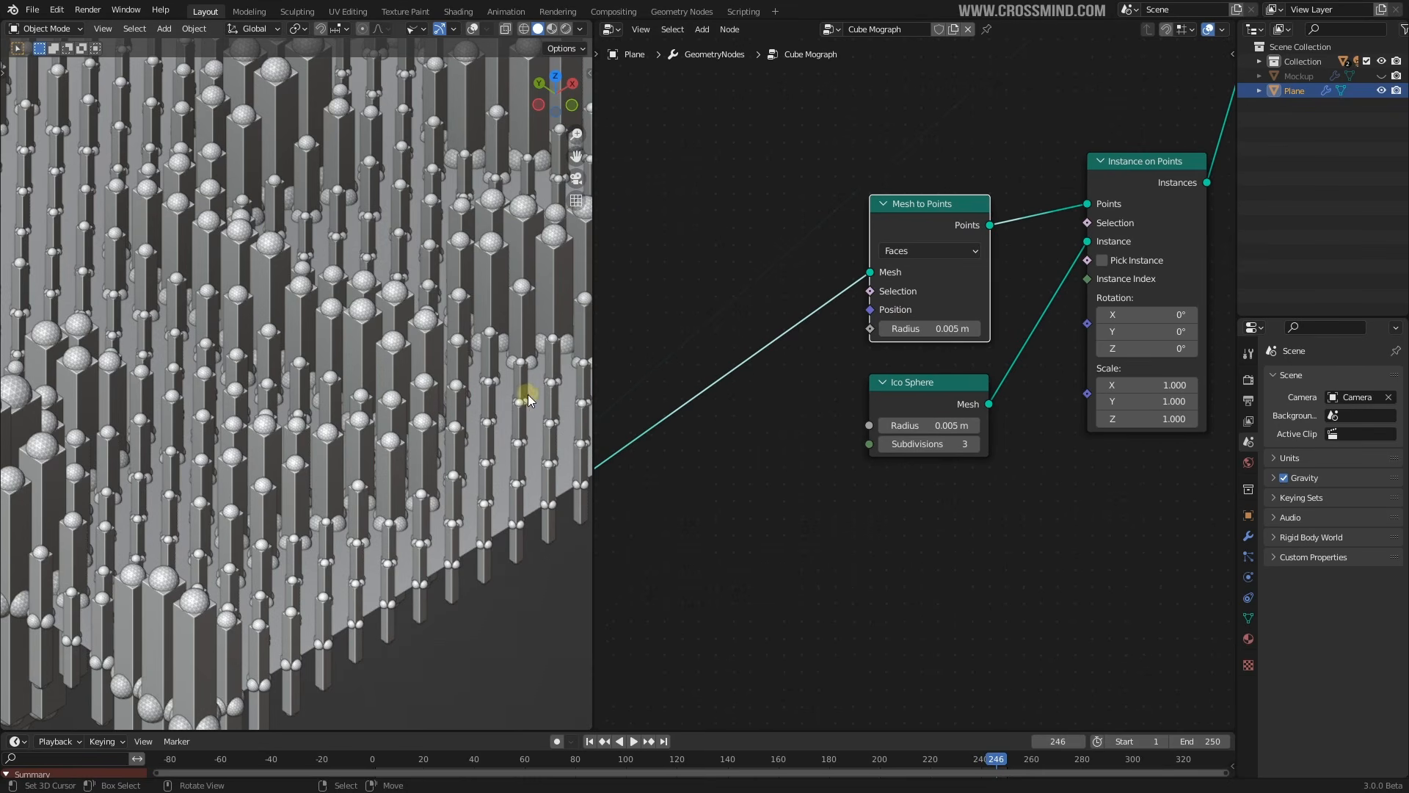
scroll(965, 331, "down", 4)
right_click_drag(793, 364, 834, 438, "ctrl")
Add reroute points on the two long links and move them to the left
key("ctrl+z")
right_click_drag(860, 348, 887, 385, "shift")
key("g")
left_click(731, 312)
right_click_drag(798, 326, 862, 390, "shift")
key("g")
left_click(758, 251)
Add a Normal node near the Mesh to Points node via search 'norm'
left_click(998, 250)
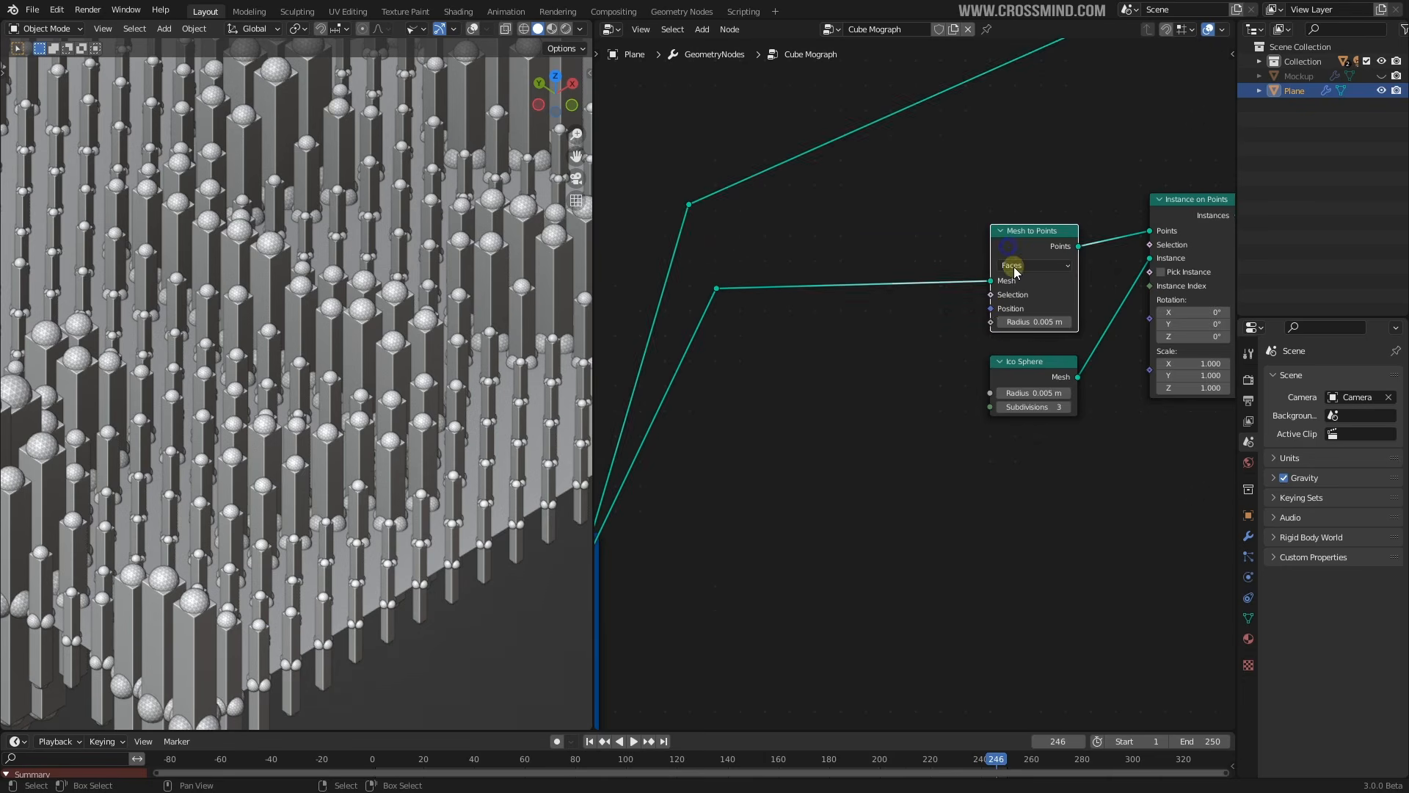
middle_click_drag(1013, 283, 881, 304)
scroll(903, 352, "up", 2)
key("shift+a")
left_click(815, 365)
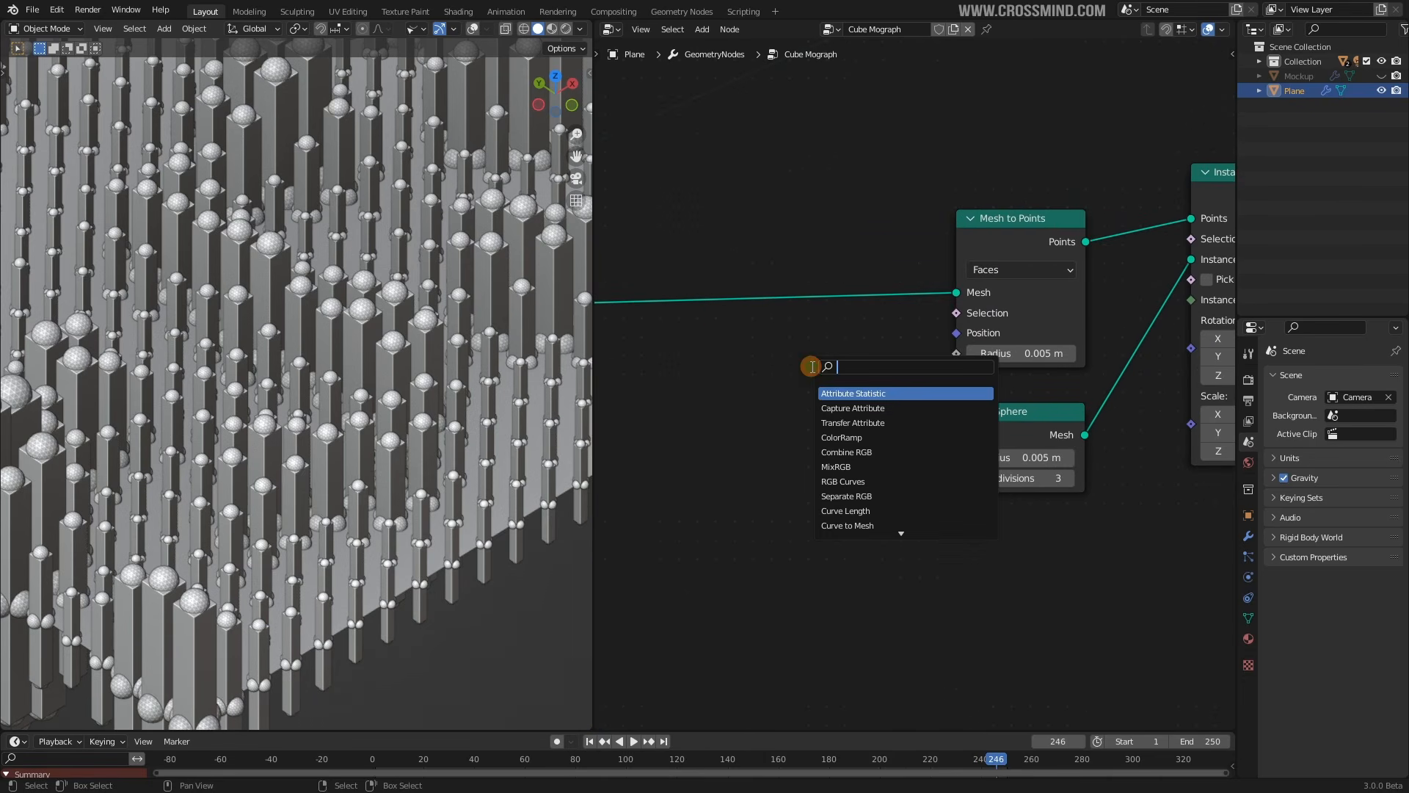
type("norm")
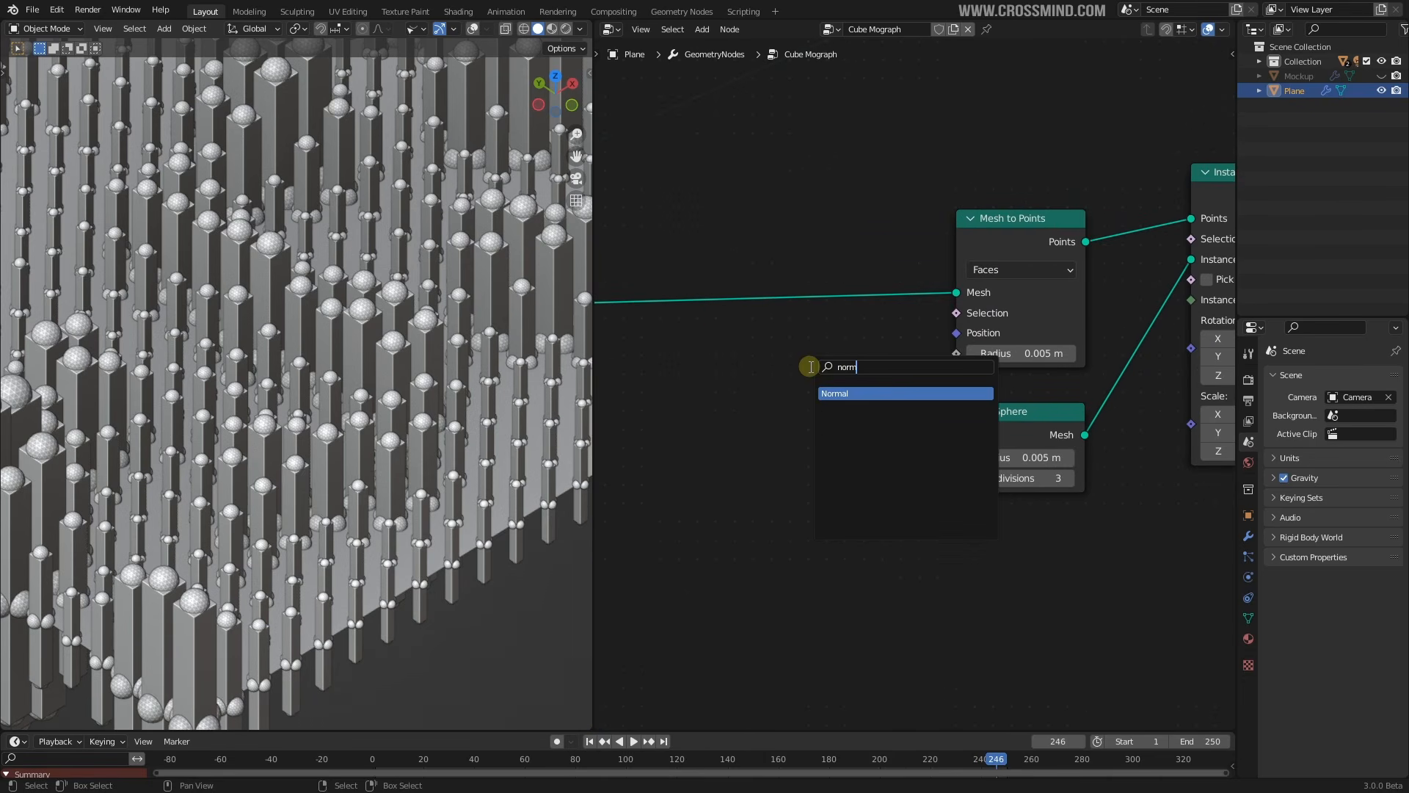
left_click(838, 394)
scroll(954, 307, "down", 1)
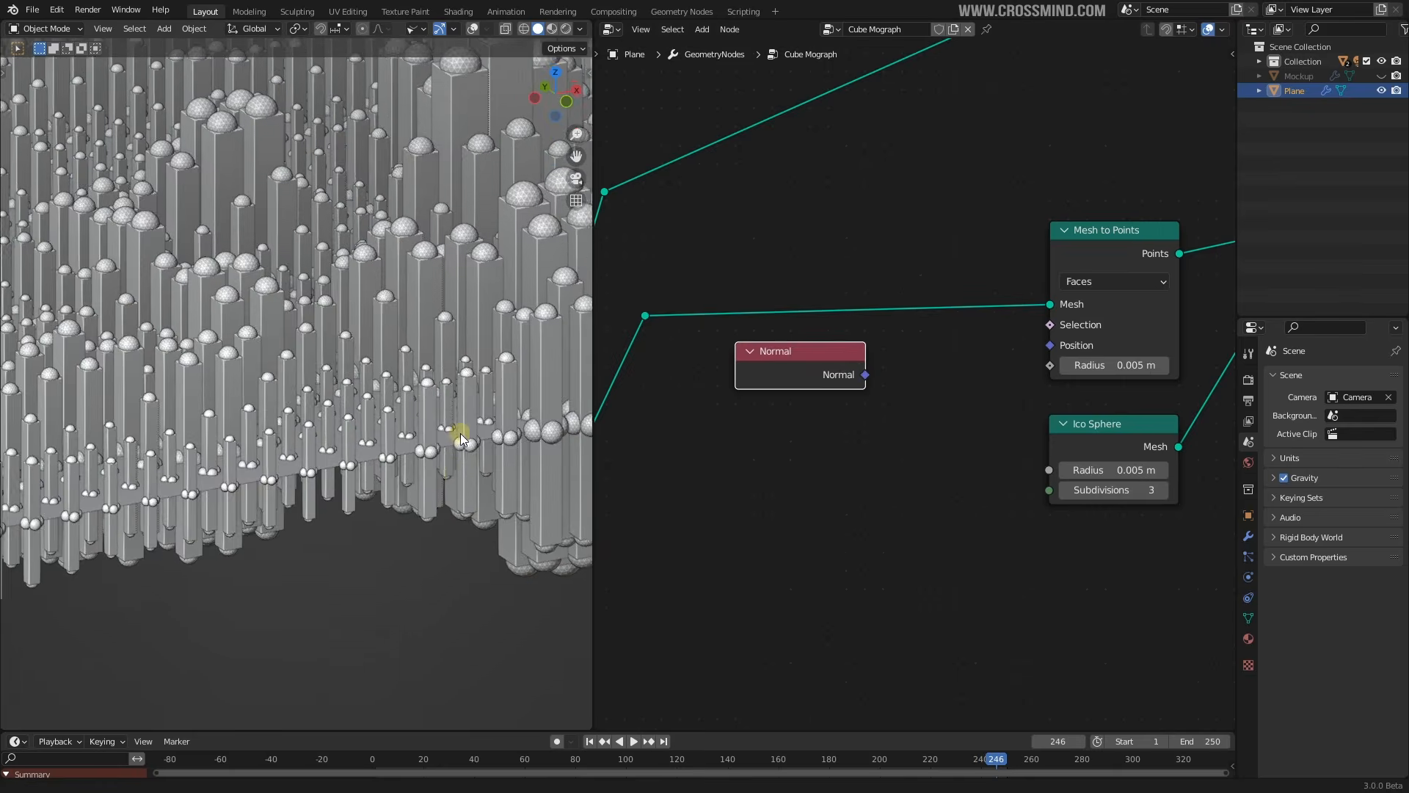
middle_click_drag(460, 434, 494, 401)
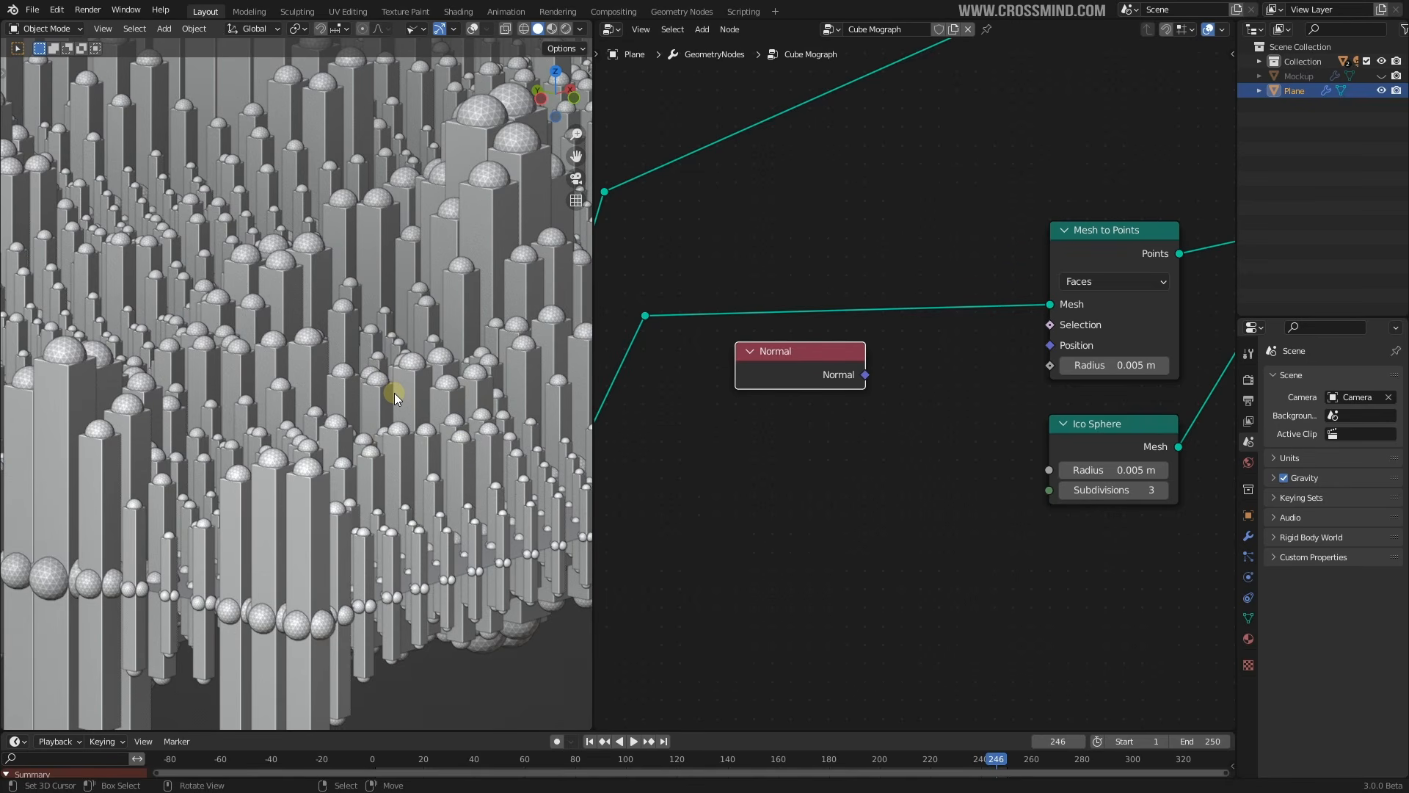
Link Normal into the Mesh to Points Selection input and shift Normal further left
left_click_drag(802, 351, 1051, 327)
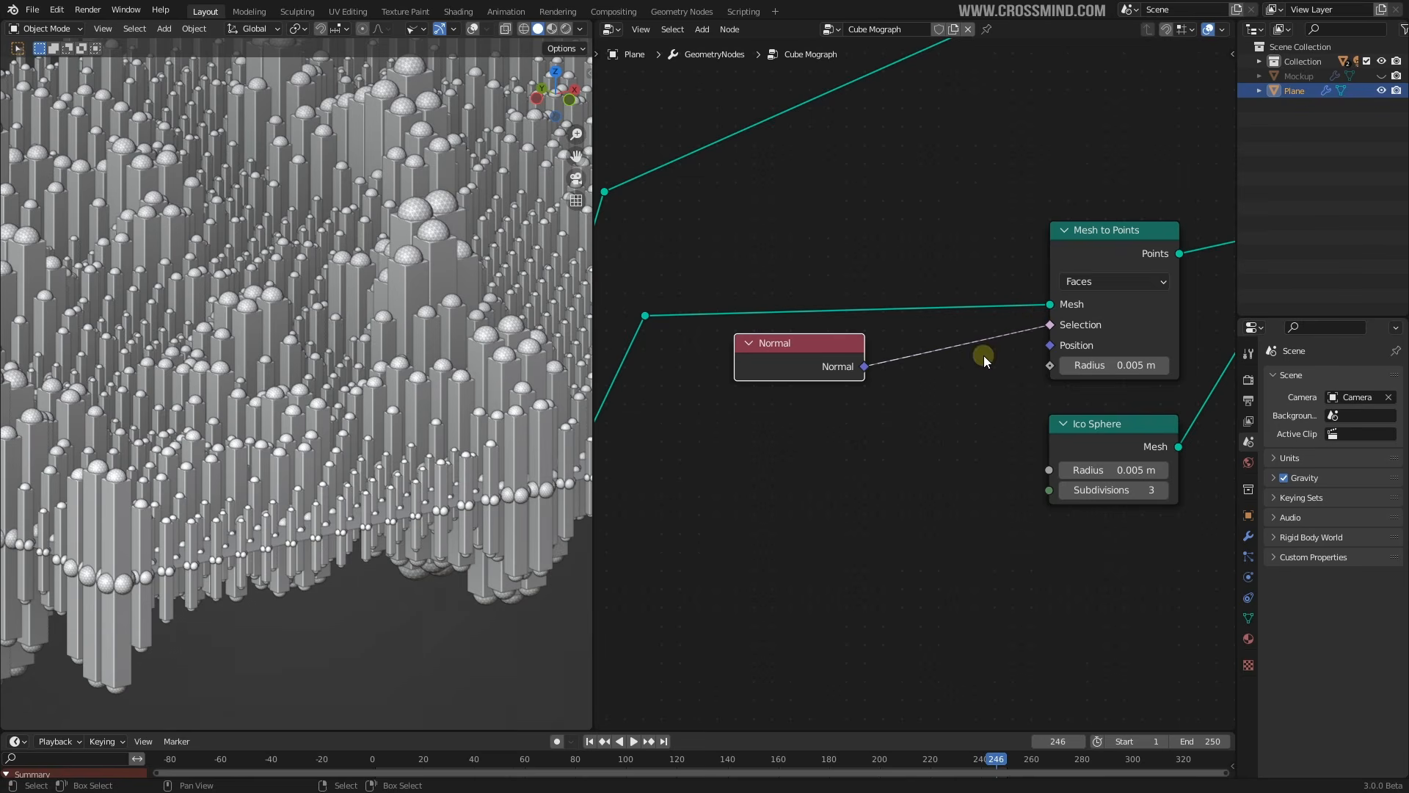
left_click_drag(1133, 219, 1133, 227)
left_click_drag(812, 341, 790, 337)
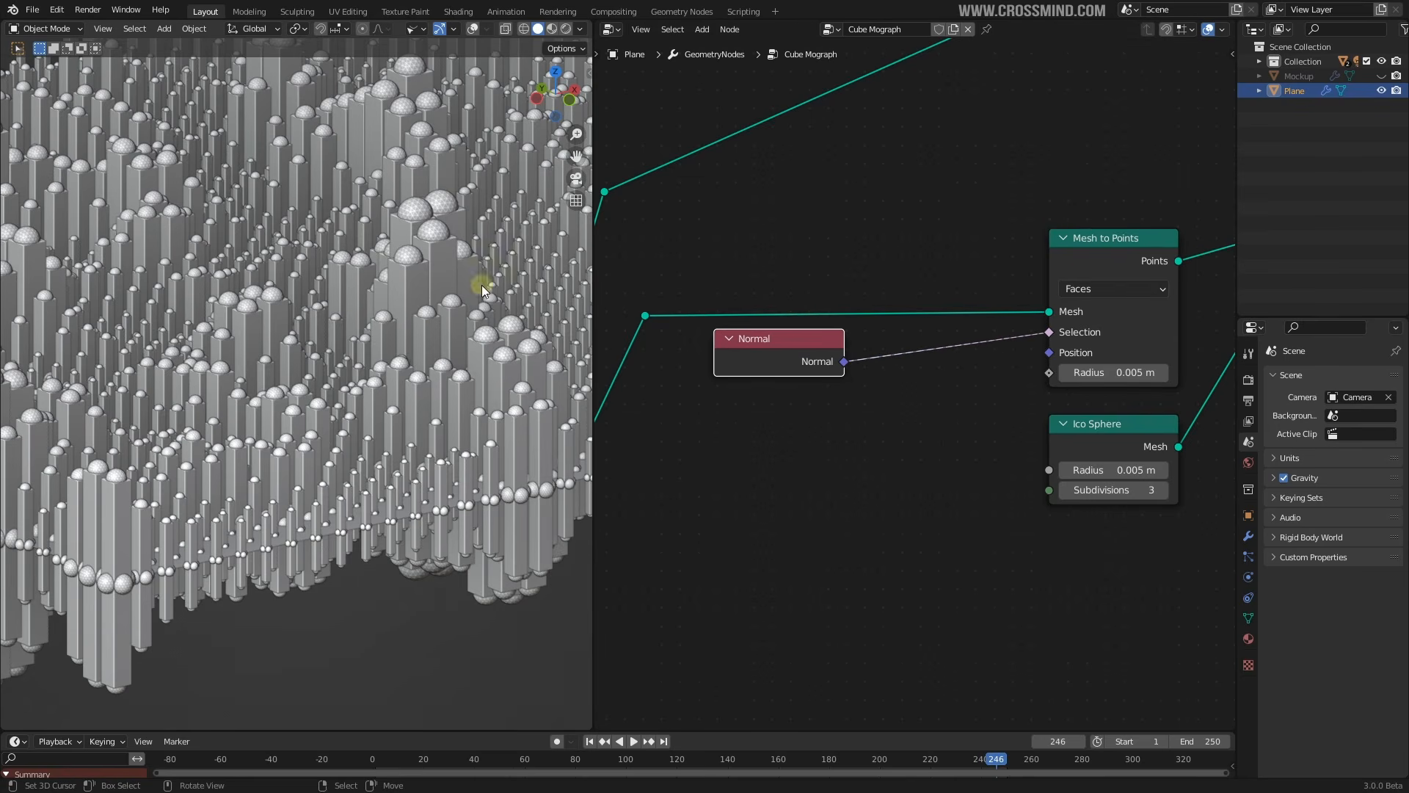
middle_click_drag(482, 290, 391, 350)
left_click(792, 365)
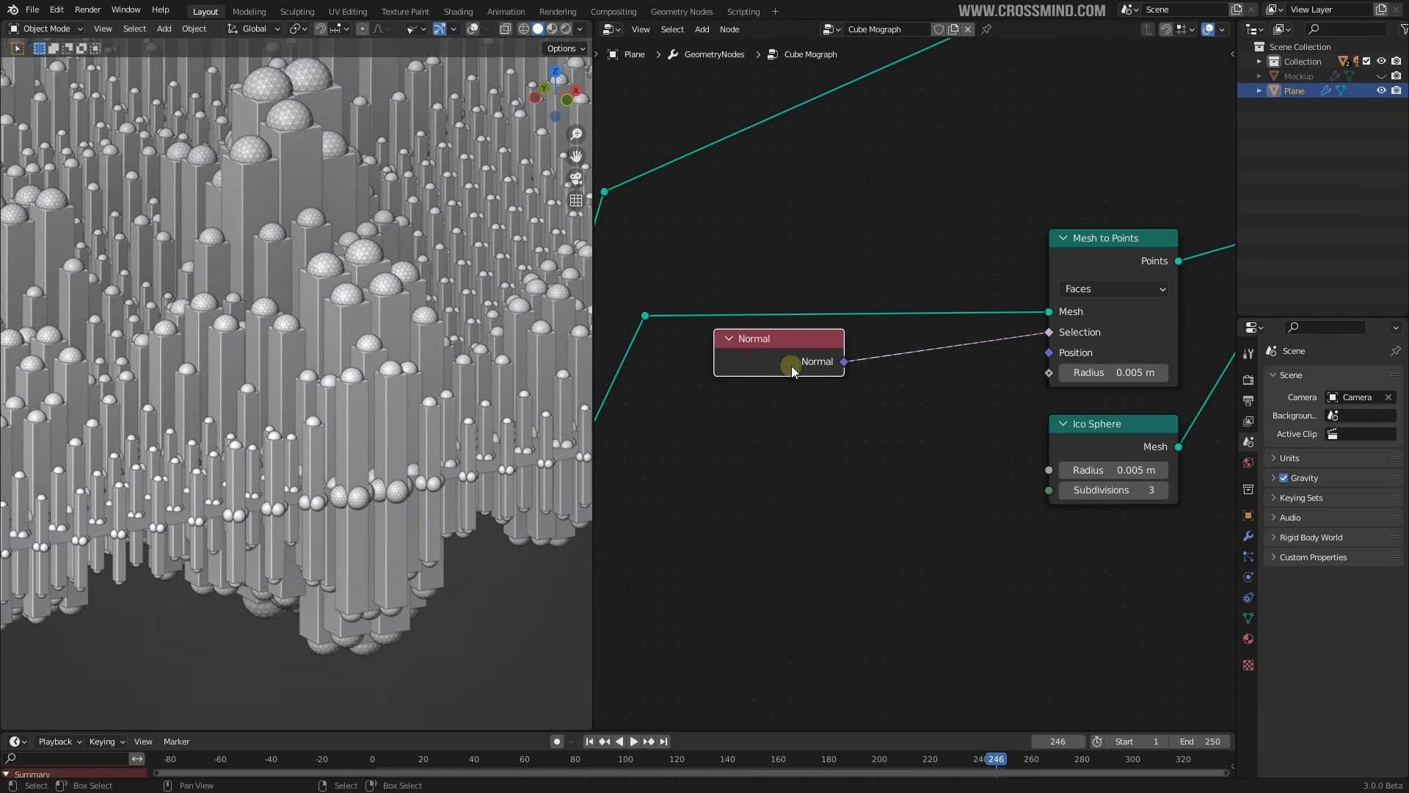
middle_click_drag(791, 366, 946, 333)
left_click_drag(924, 331, 893, 328)
middle_click_drag(862, 330, 705, 323)
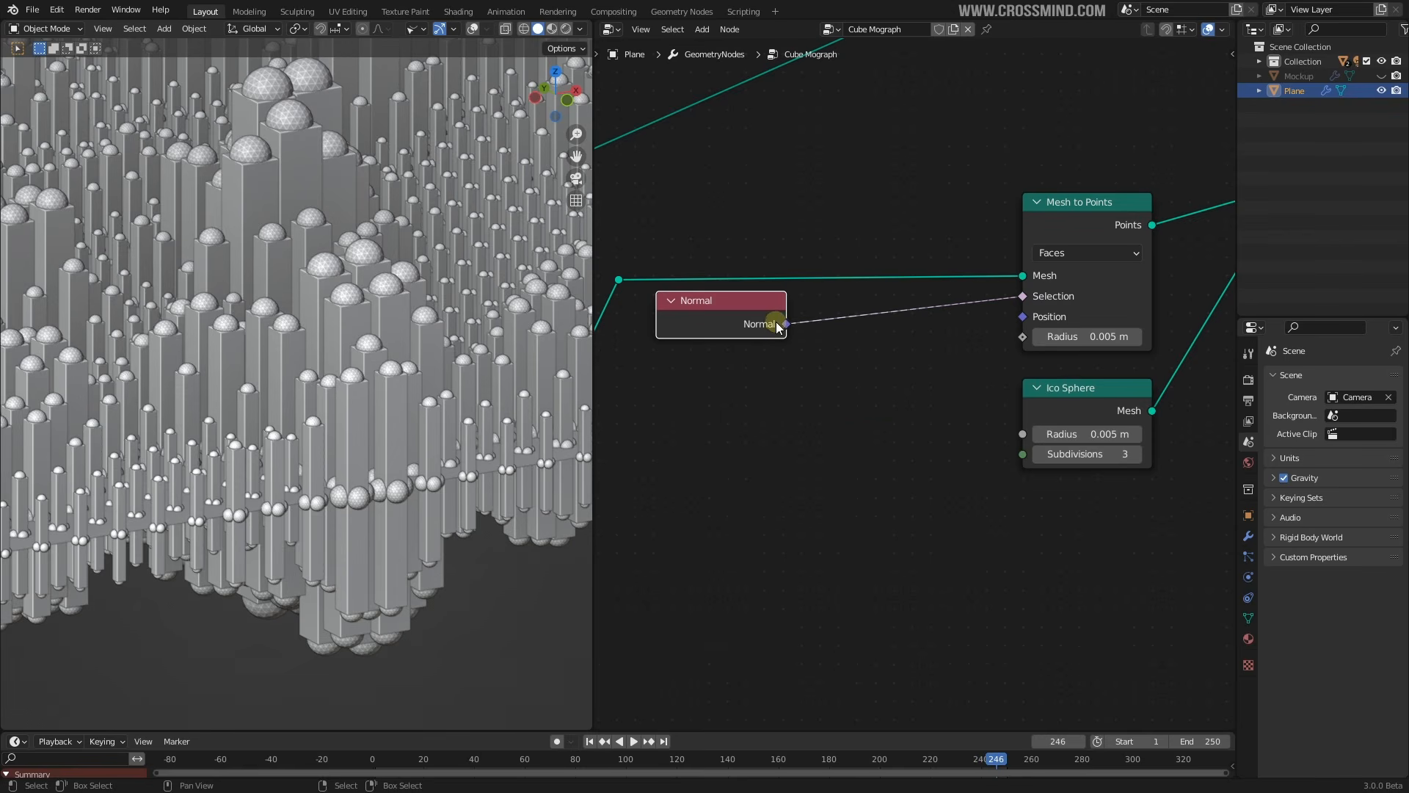
Add a Combine XYZ node
key("shift+a")
mouse_move(858, 569)
left_click(962, 567)
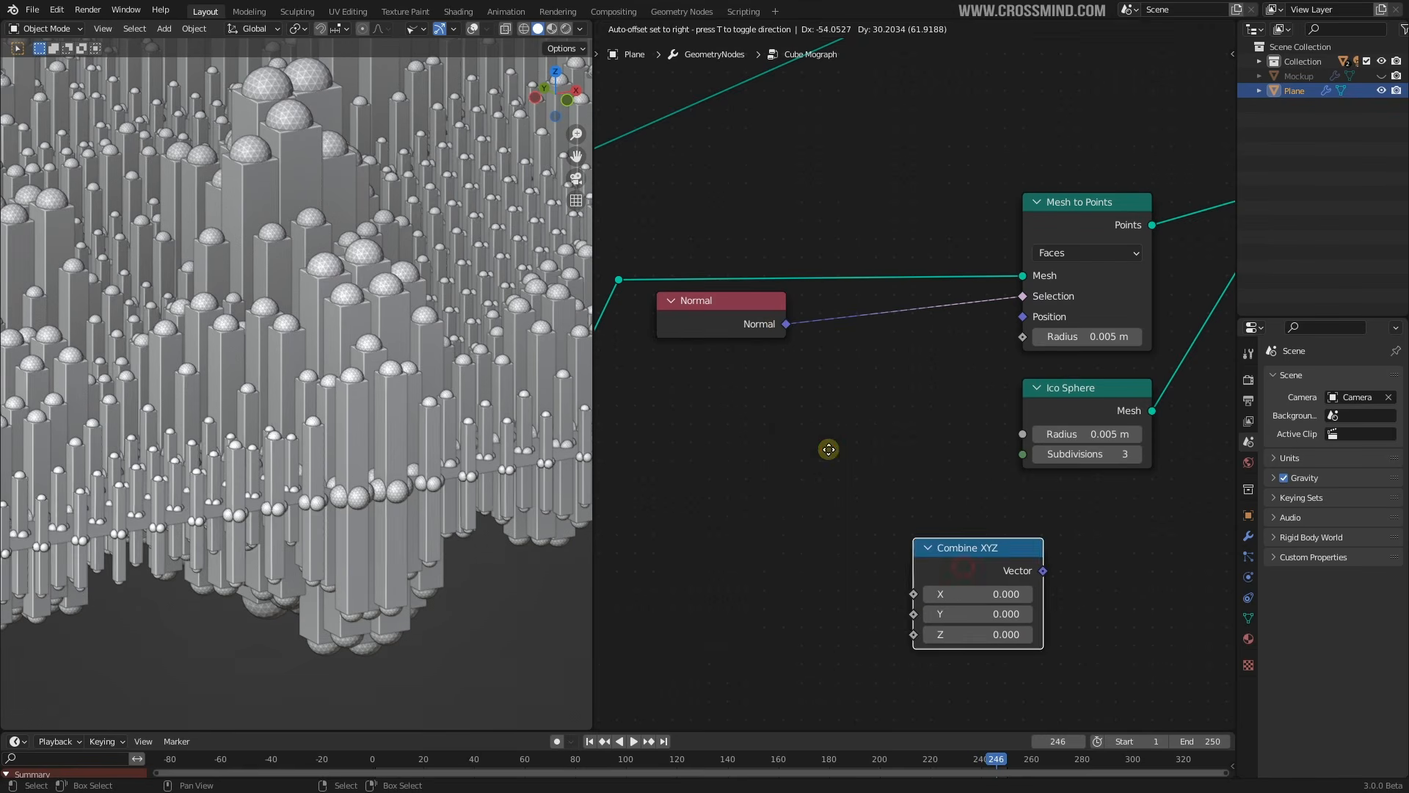
Place the Combine XYZ node and add a Separate XYZ node
left_click(792, 423)
key("shift+a")
mouse_move(791, 422)
left_click(865, 437)
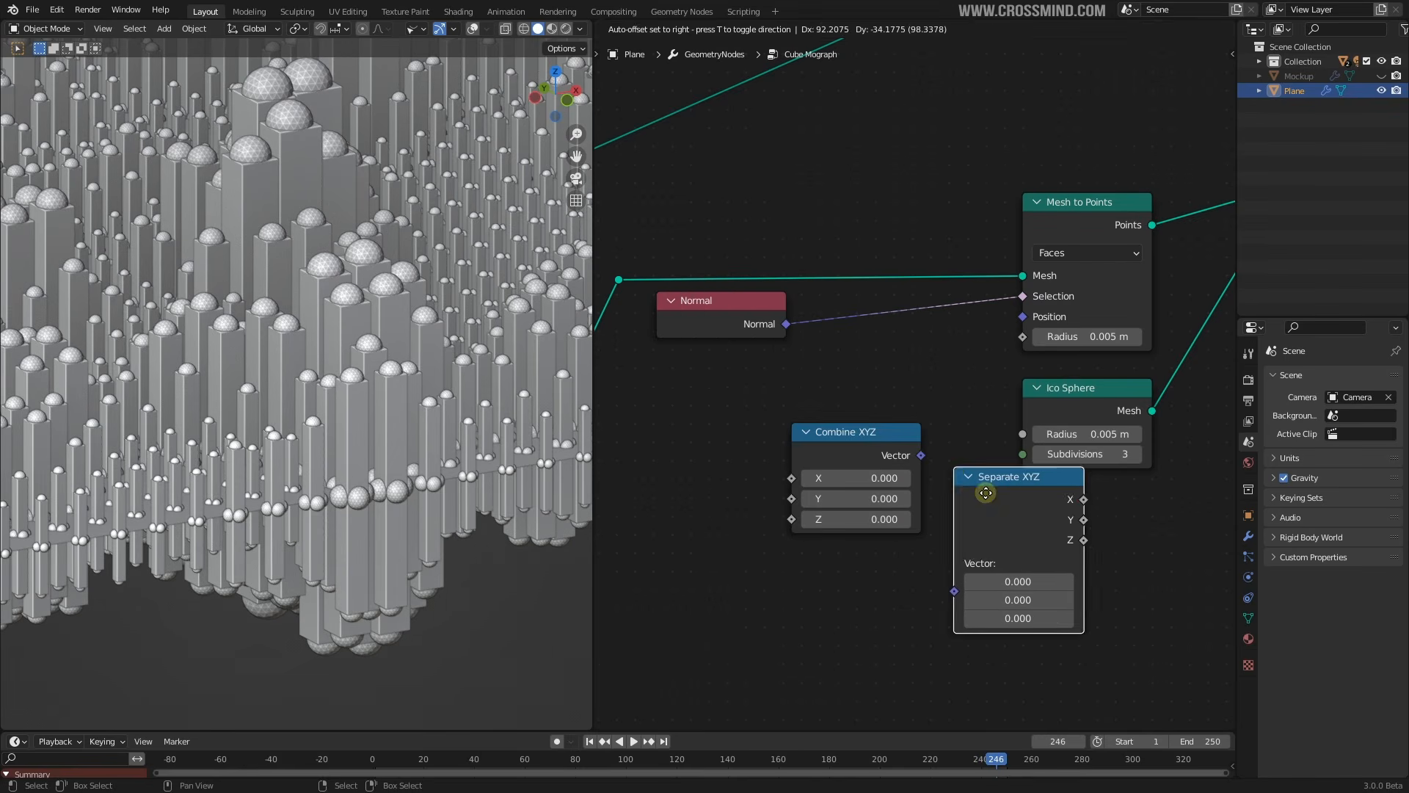
left_click(982, 514)
Insert Separate XYZ after Normal and Combine XYZ before the Mesh to Points Selection input
left_click_drag(830, 453, 907, 419)
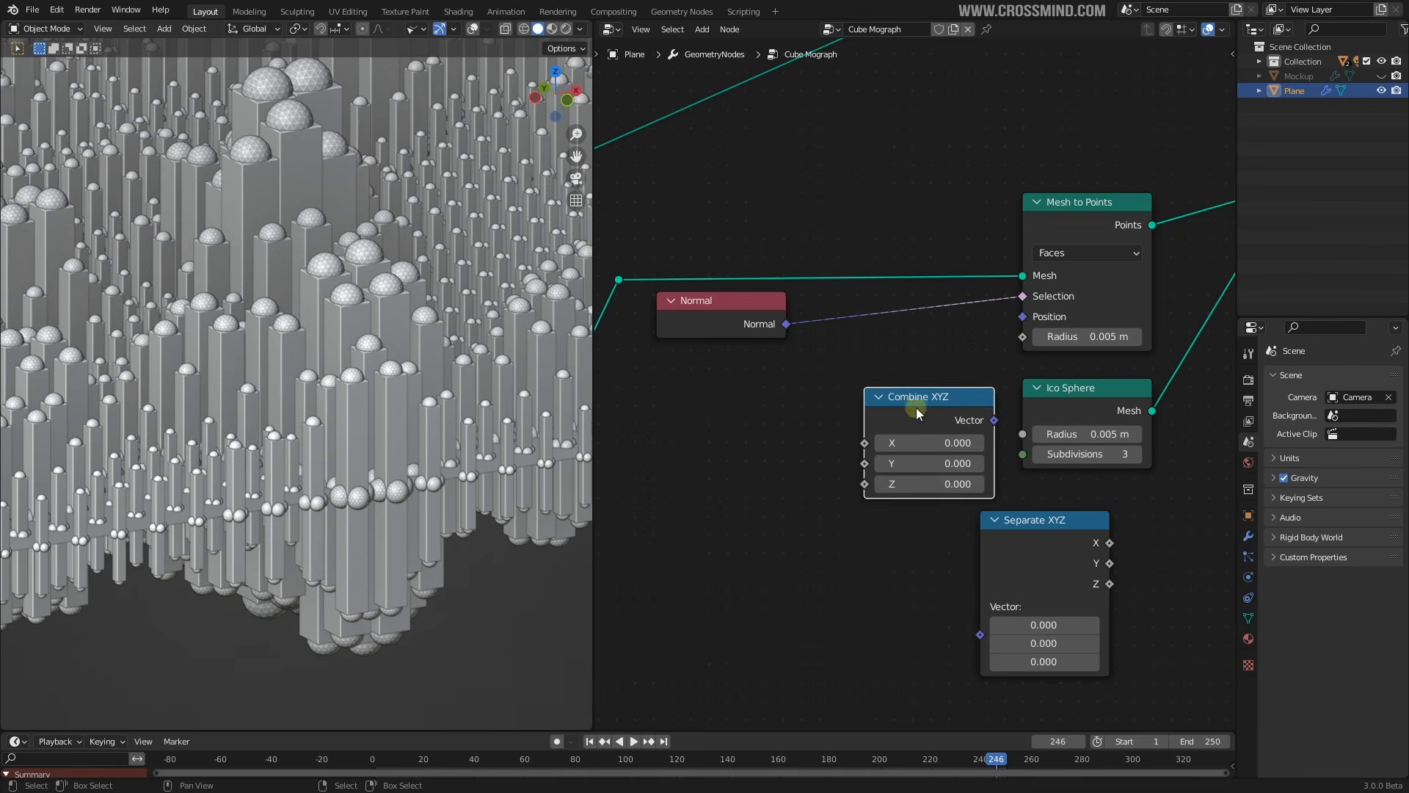
left_click_drag(1039, 544, 877, 340)
middle_click_drag(811, 366, 854, 329)
left_click_drag(750, 281, 704, 347)
left_click_drag(939, 302, 844, 295)
middle_click_drag(969, 367, 912, 381)
left_click_drag(953, 396, 995, 305)
Move the Ico Sphere node out from behind Combine XYZ to below Mesh to Points
left_click_drag(1101, 375, 1176, 381)
scroll(1072, 401, "down", 3)
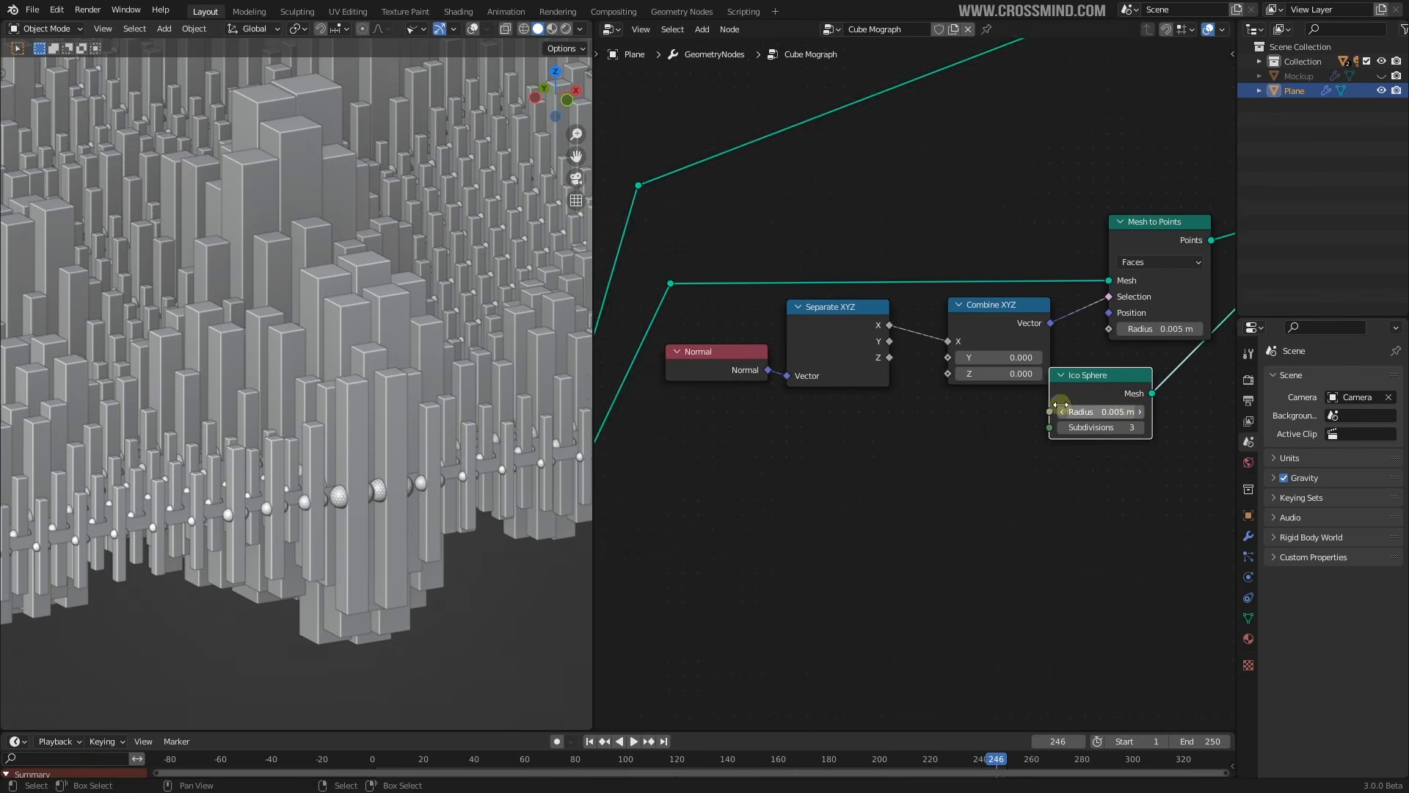
scroll(1060, 401, "up", 1)
middle_click_drag(1061, 400, 972, 398)
left_click_drag(1055, 378, 1116, 364)
scroll(881, 353, "up", 1)
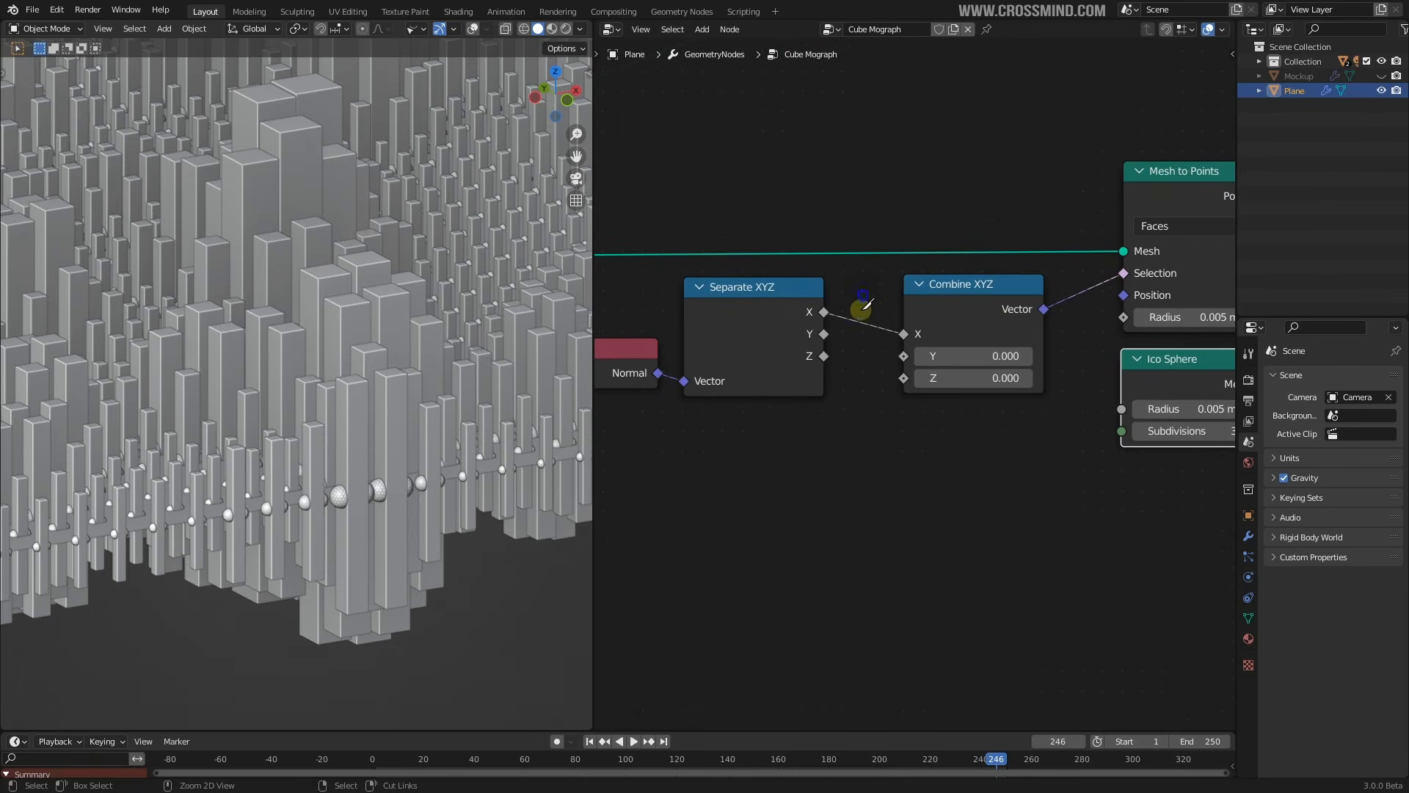
Replace the Separate X to Combine X link with Separate Z to Combine Z
right_click_drag(856, 315, 849, 357, "ctrl")
scroll(847, 358, "up", 2)
left_click_drag(807, 351, 907, 382)
scroll(902, 442, "down", 2)
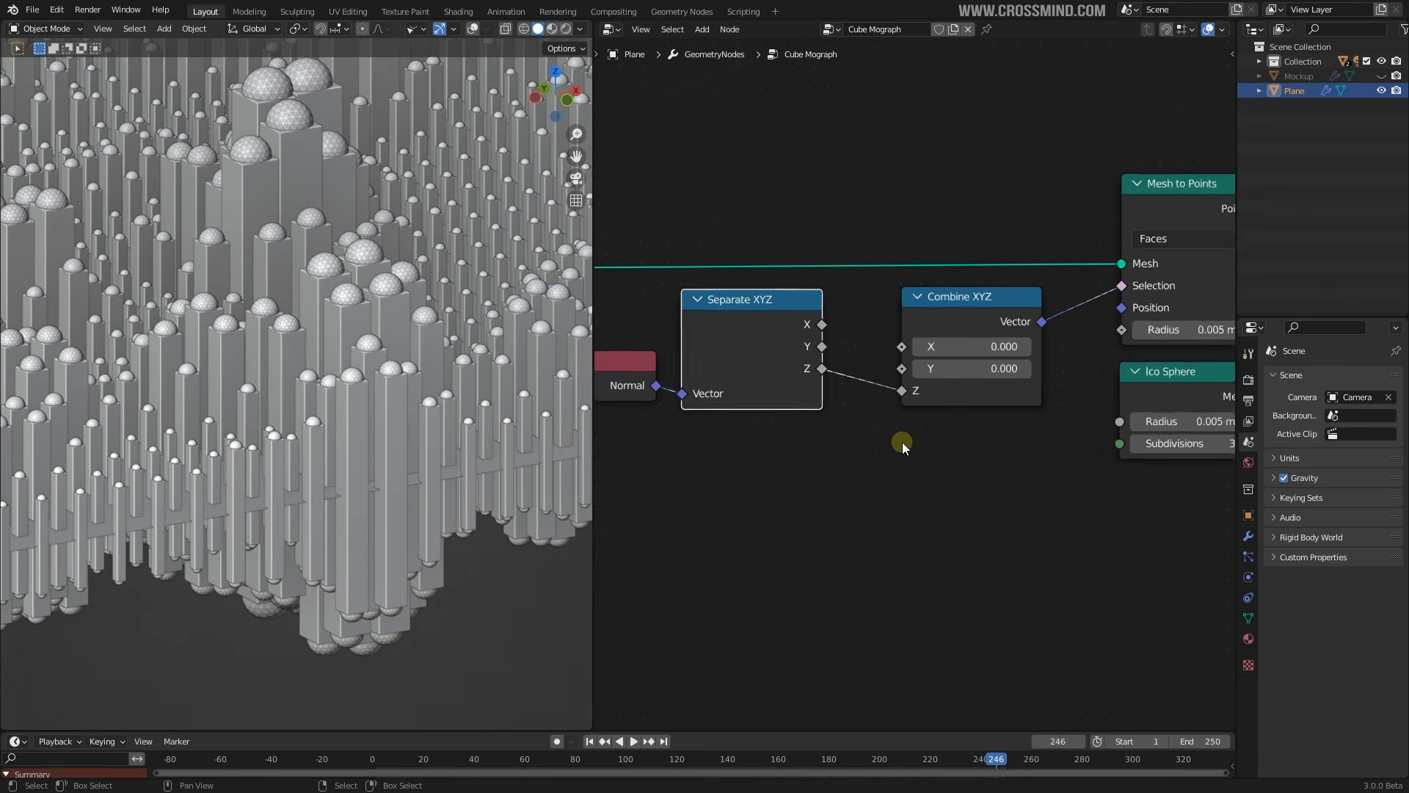
scroll(878, 421, "up", 1)
scroll(878, 421, "down", 1)
mouse_move(1030, 395)
middle_mouse_down()
mouse_move(951, 401)
mouse_move(1003, 388)
middle_mouse_up()
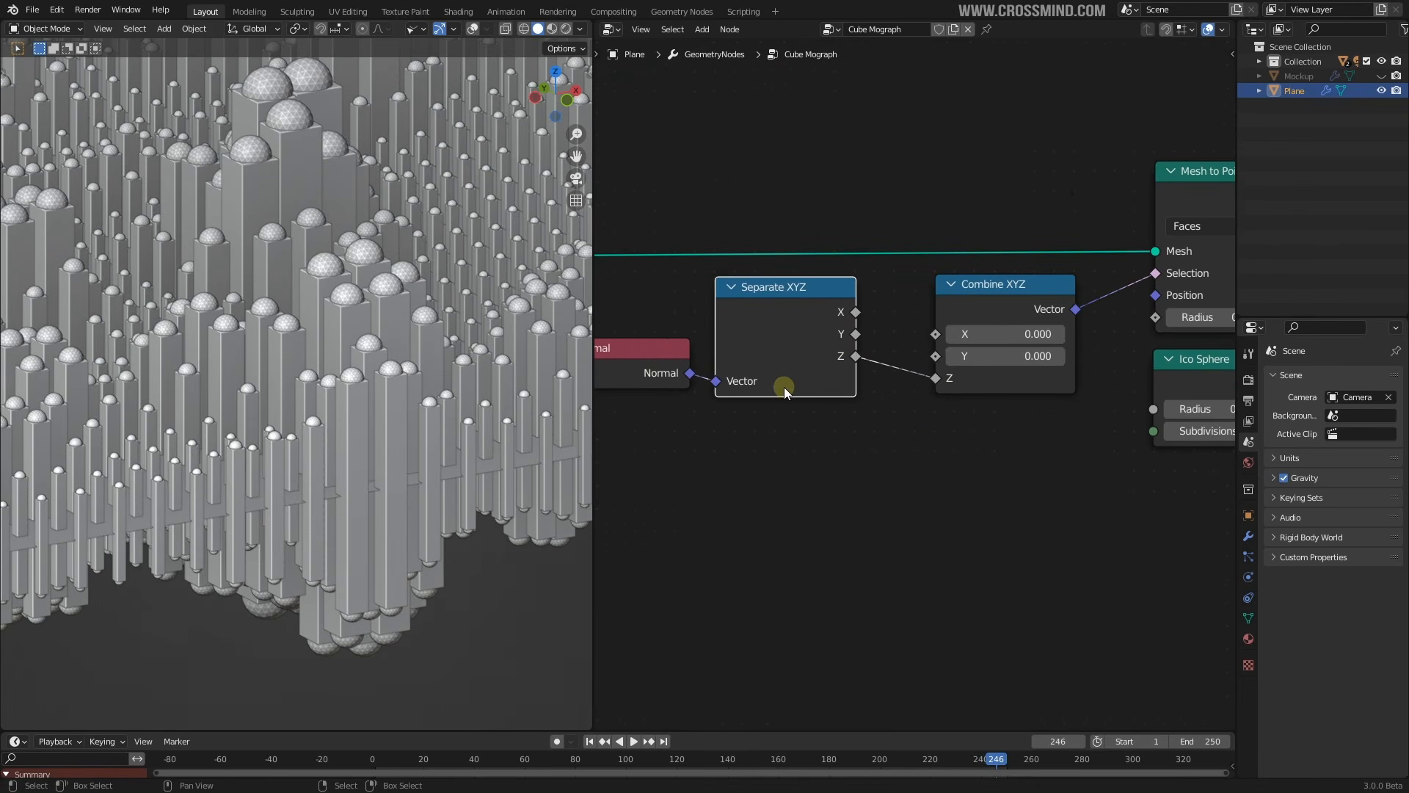
scroll(786, 387, "down", 1)
mouse_move(833, 392)
middle_mouse_down()
mouse_move(852, 392)
mouse_move(833, 391)
middle_mouse_up()
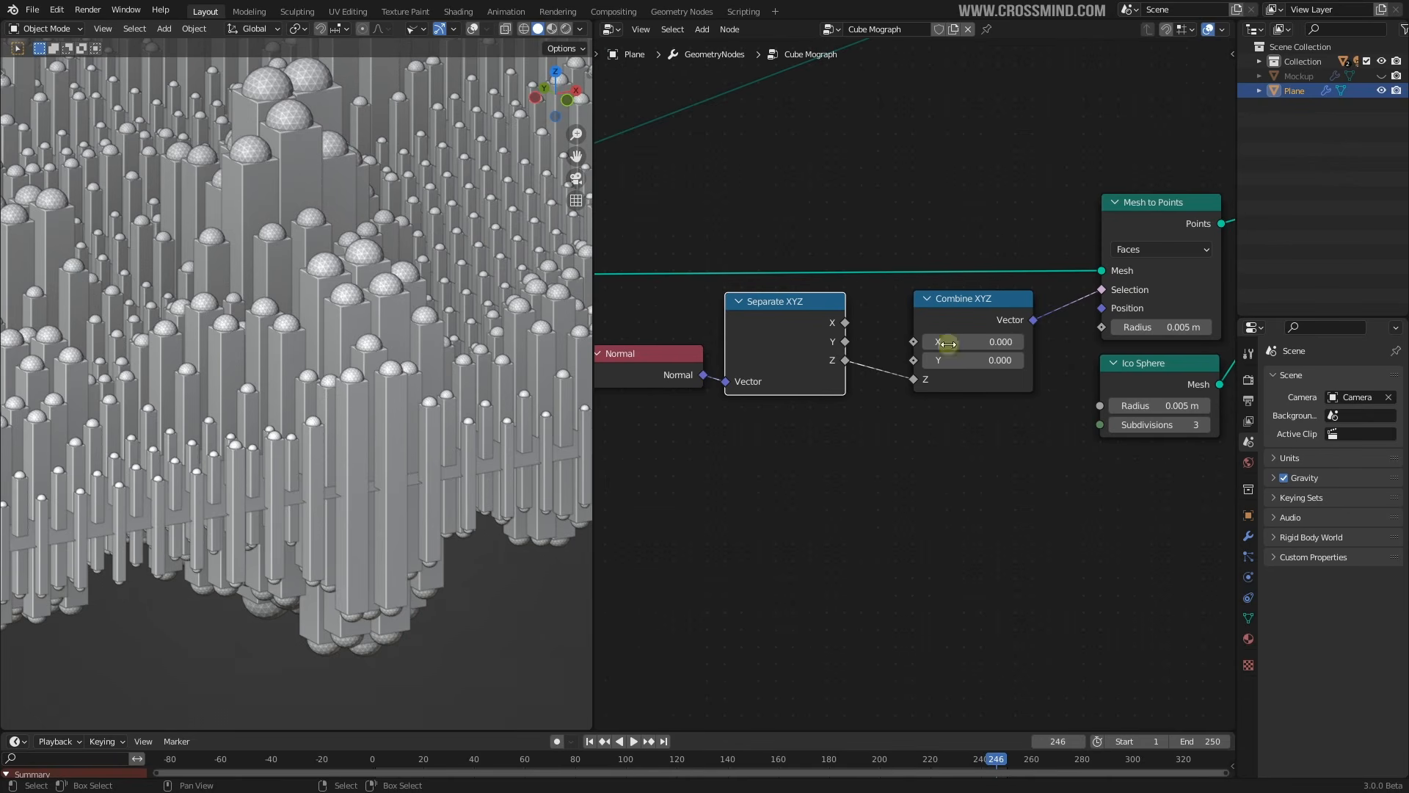
Select the Normal node and orbit the view to see the pillars' undersides
left_click(653, 367)
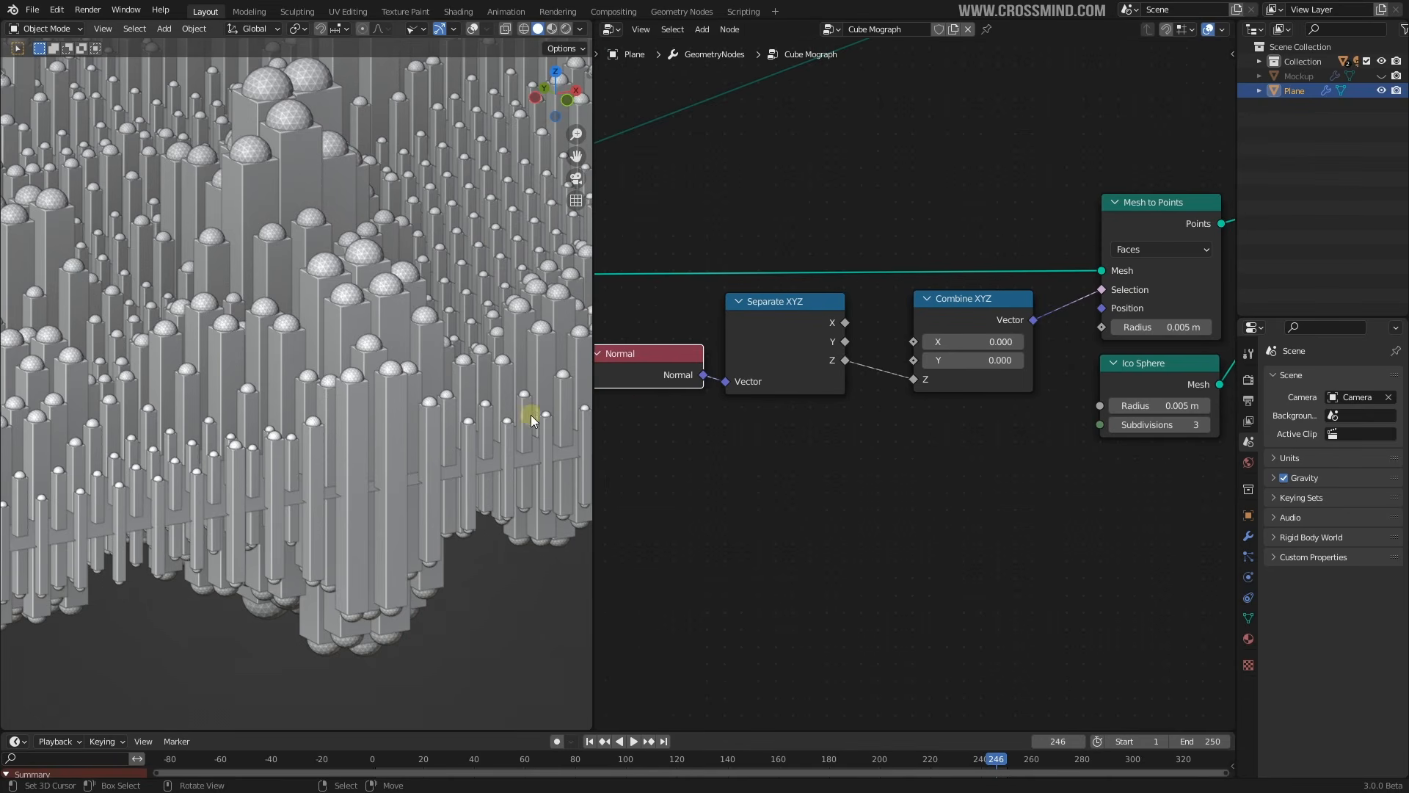
scroll(514, 407, "down", 1)
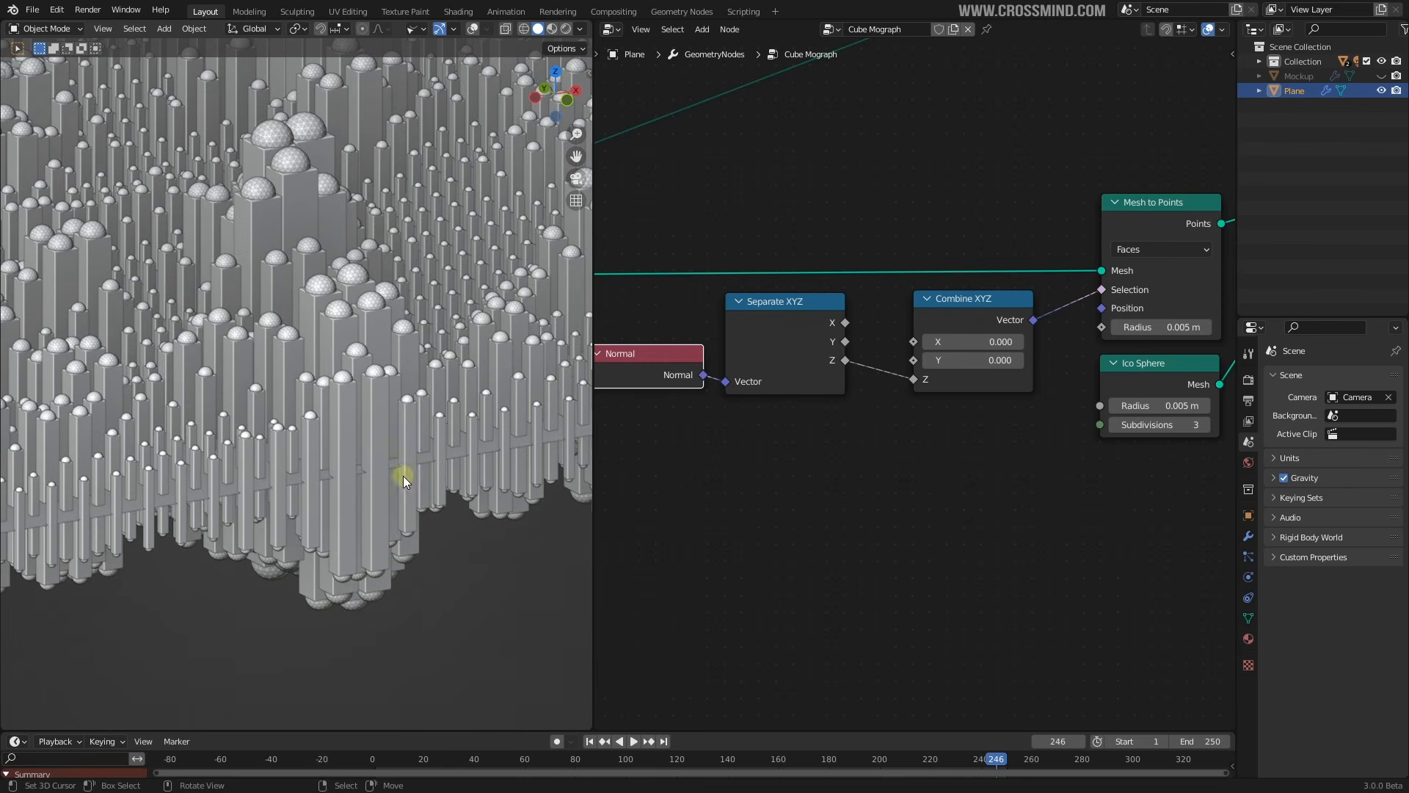
middle_click_drag(333, 483, 371, 315)
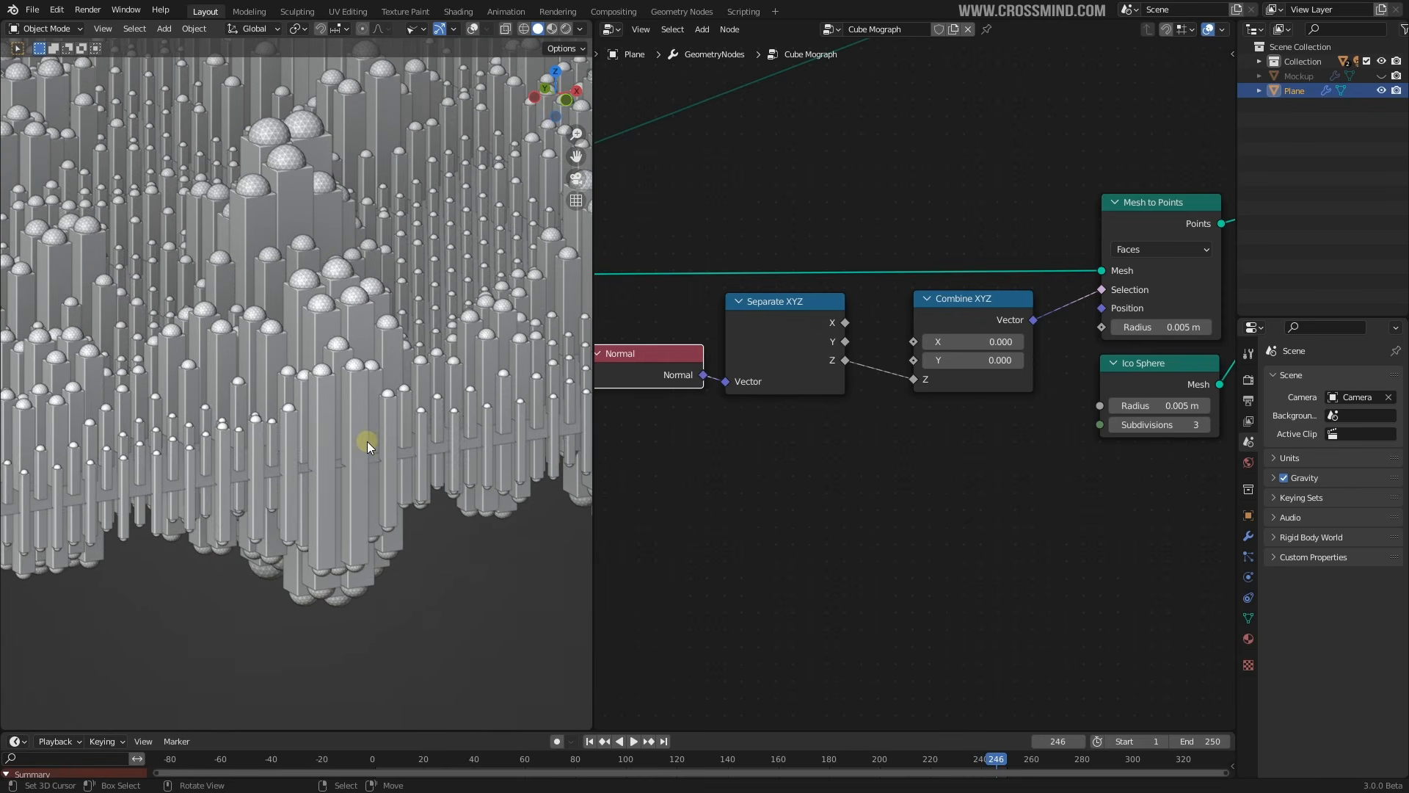
middle_click_drag(367, 442, 297, 536)
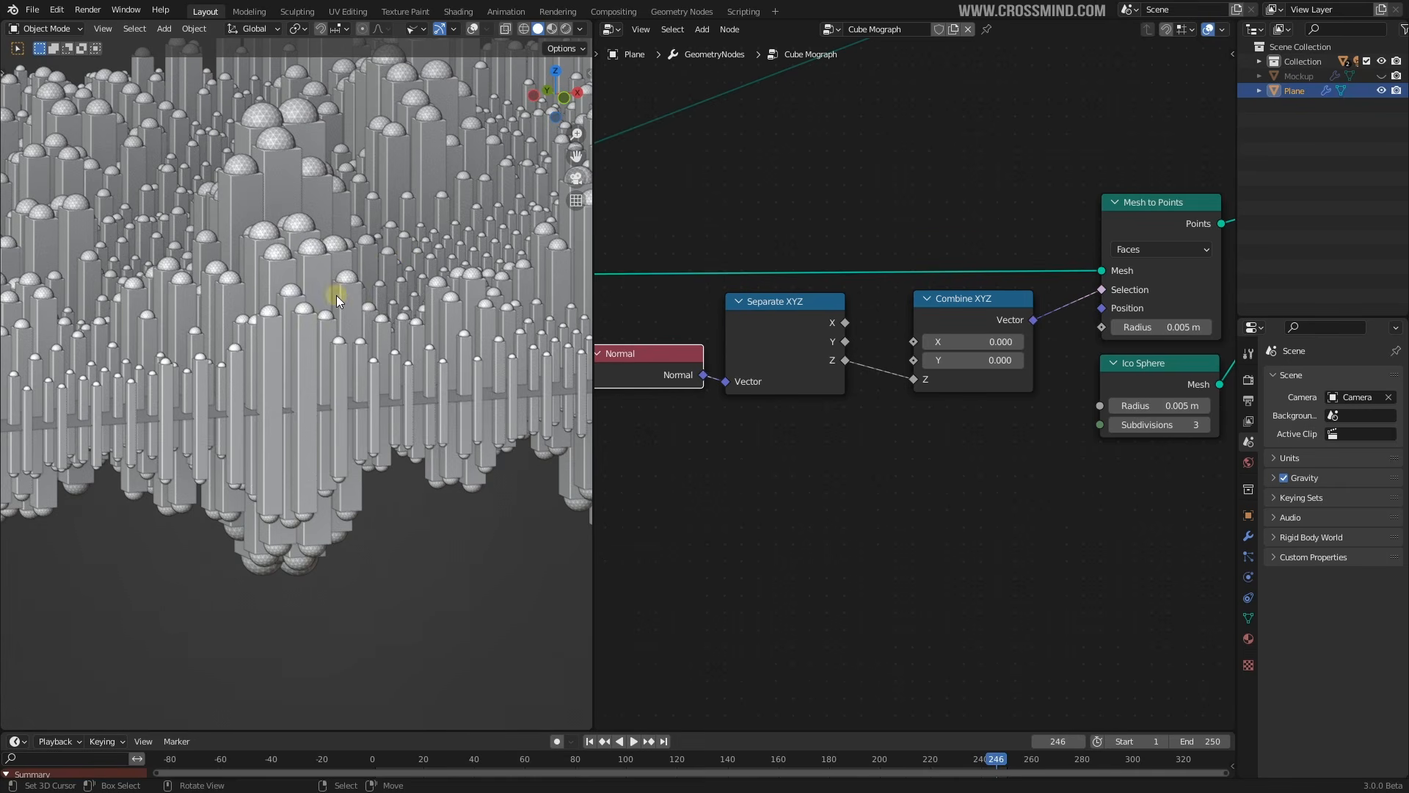
scroll(903, 459, "up", 2)
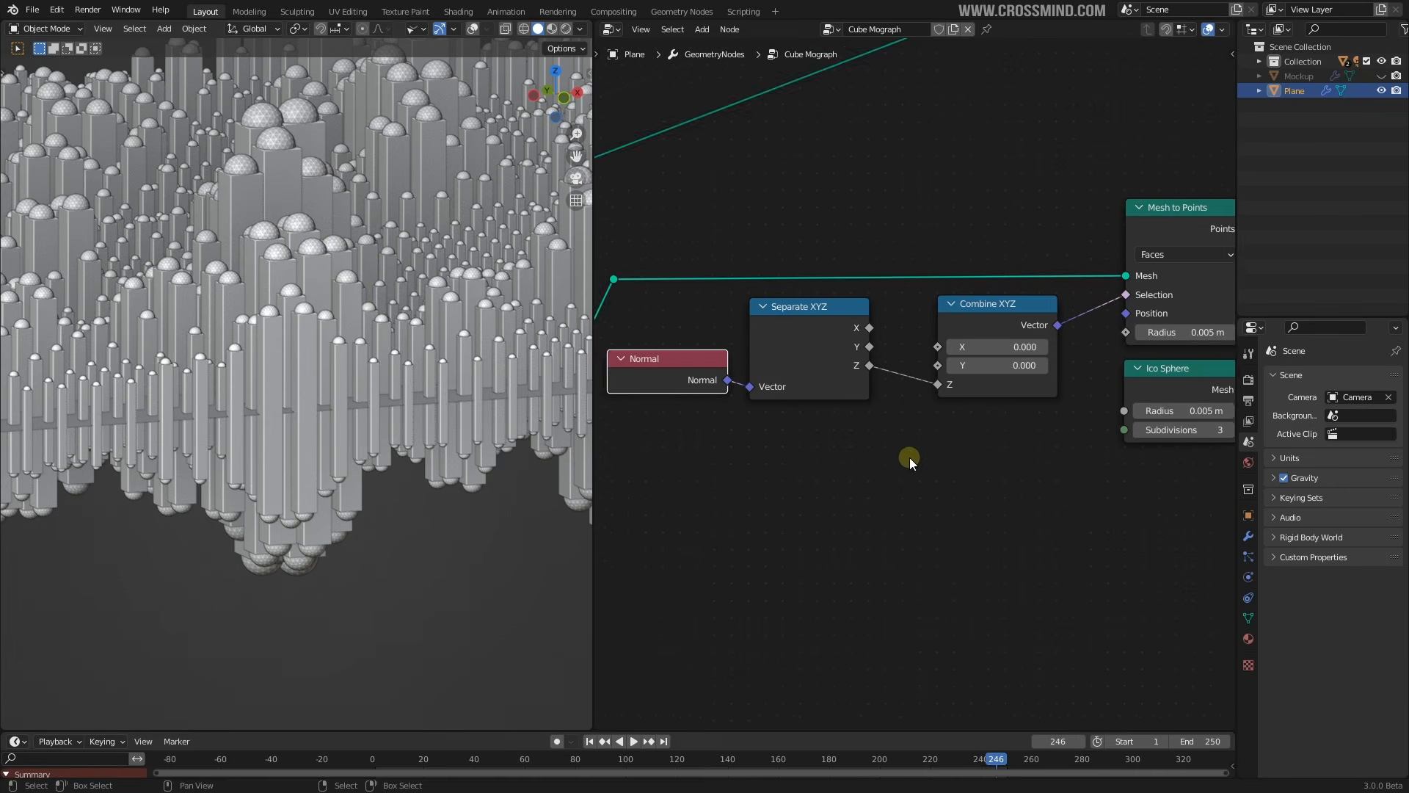
Shift Combine XYZ slightly and move Normal and Separate XYZ closer to it
left_click(787, 313)
left_click(1039, 303)
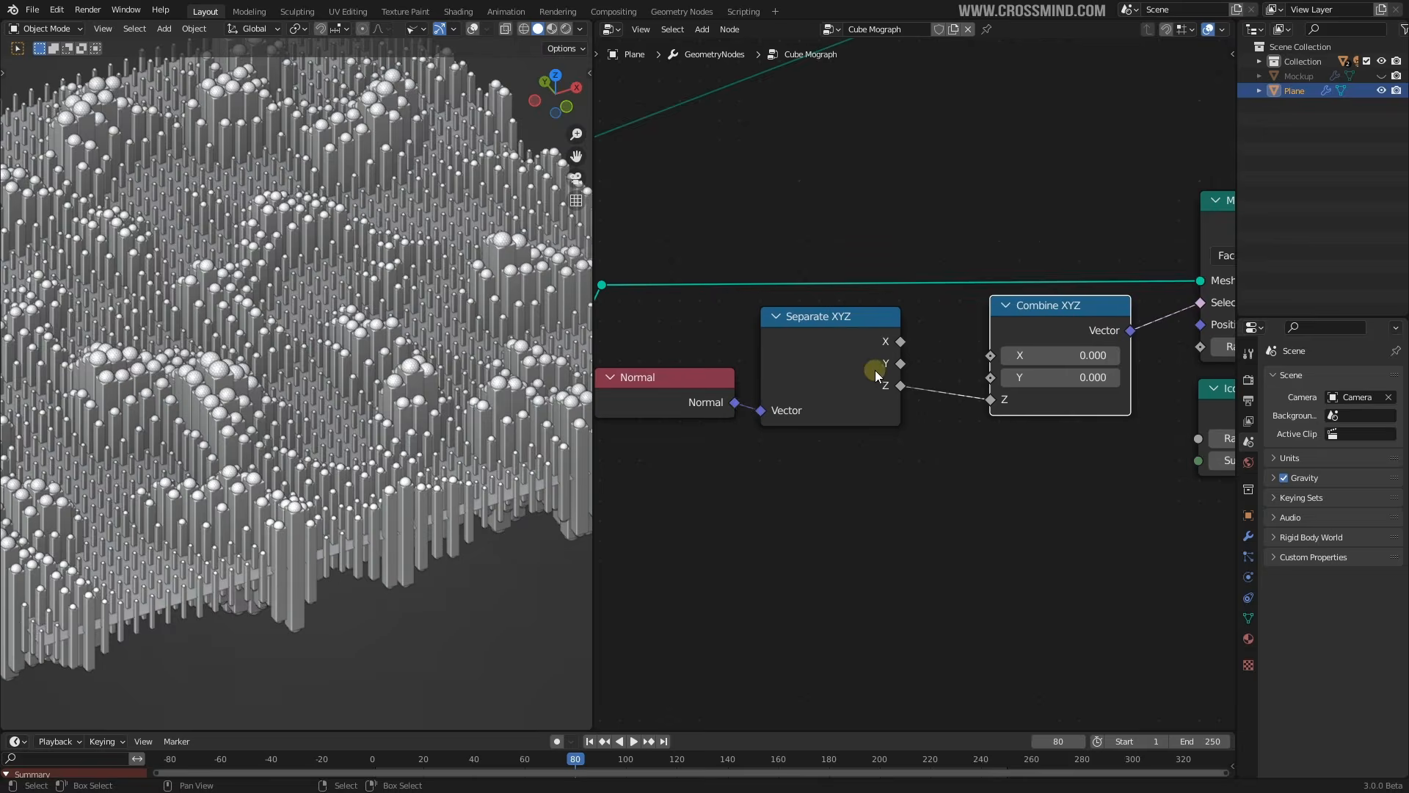
left_click_drag(994, 328, 1022, 315)
scroll(917, 338, "down", 2)
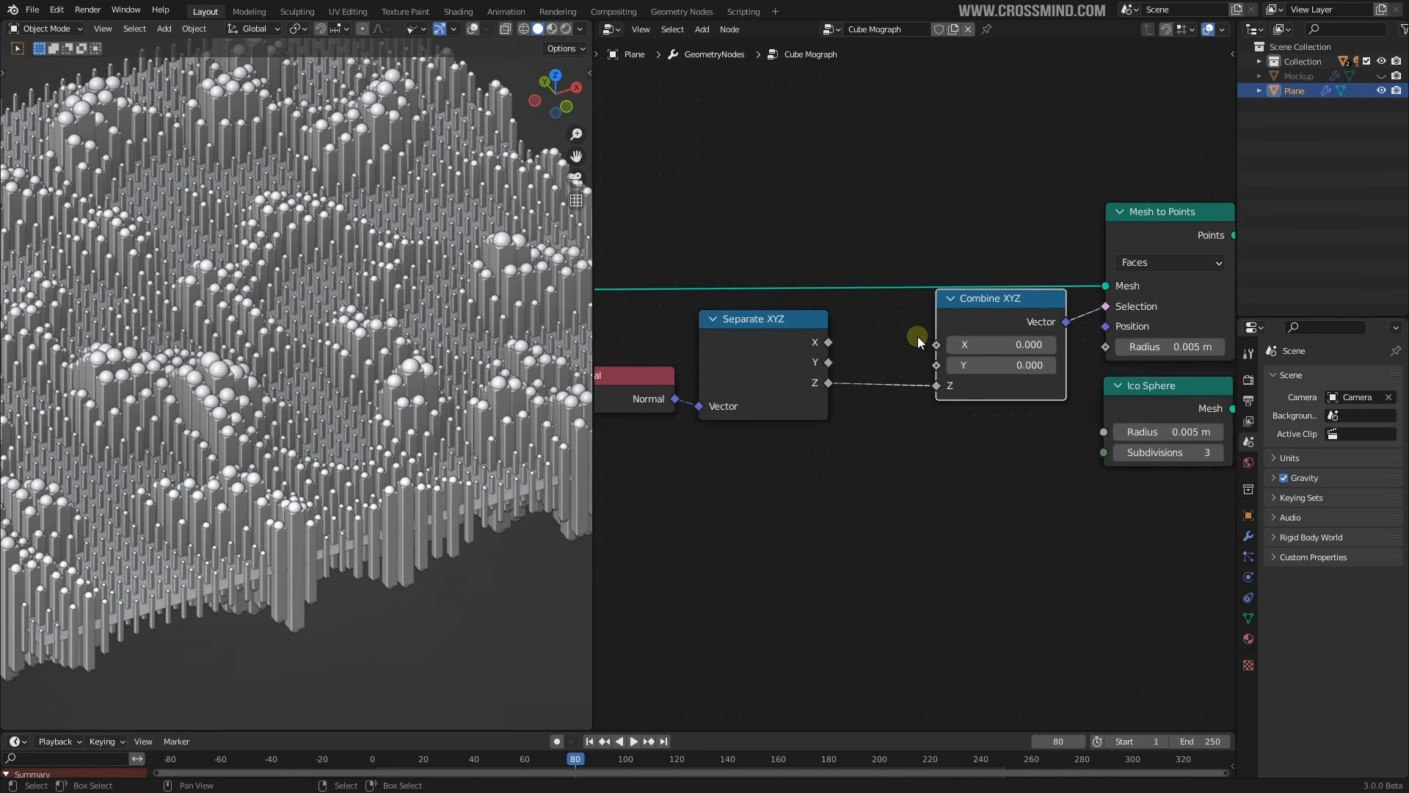
left_click_drag(779, 367, 771, 365)
left_click(668, 398)
left_click(778, 373, "shift")
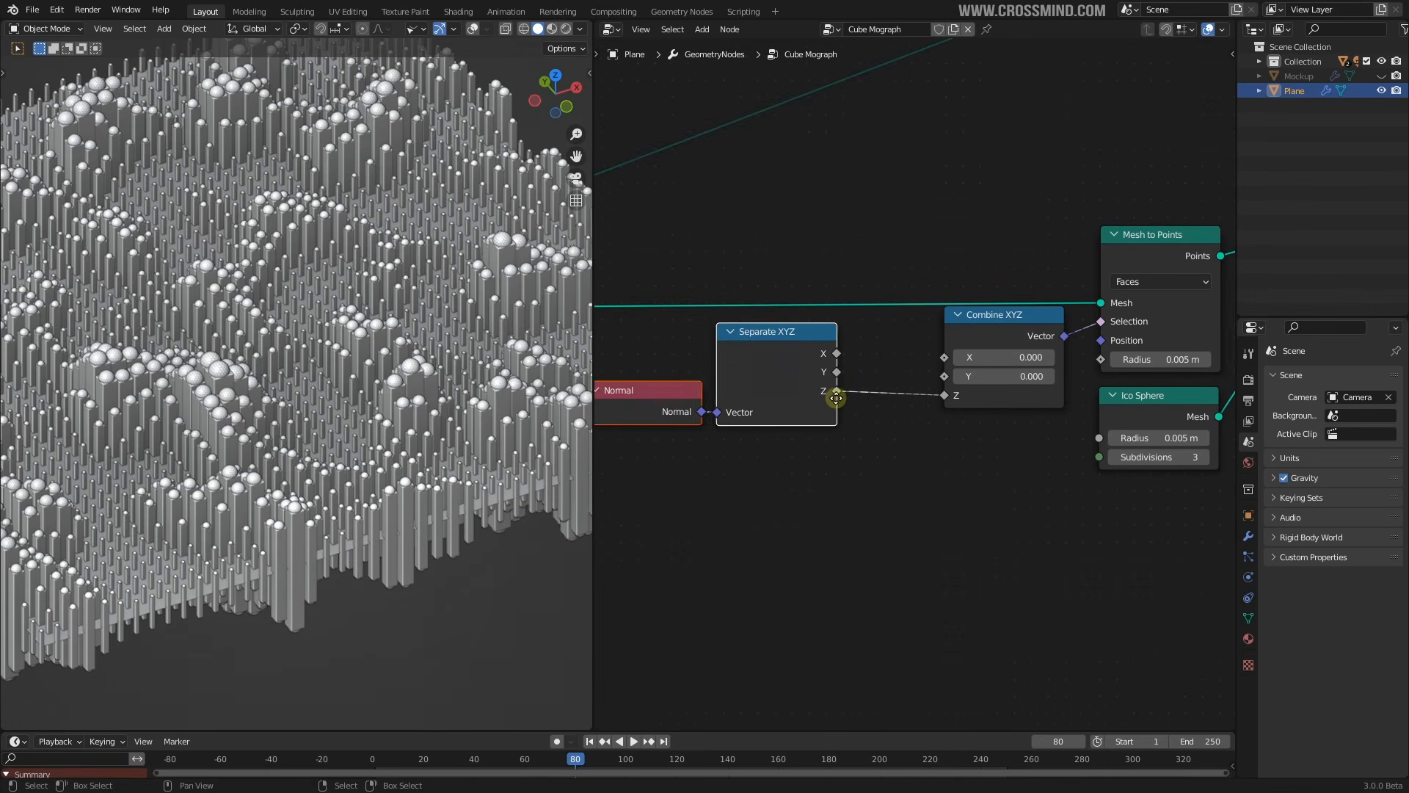
key("g")
left_click(900, 400)
Line up Combine XYZ and Mesh to Points with the row, then view the pillars side-on
key("s")
left_click(920, 403)
left_click_drag(1017, 317, 1020, 317)
middle_click_drag(1200, 194, 1176, 197)
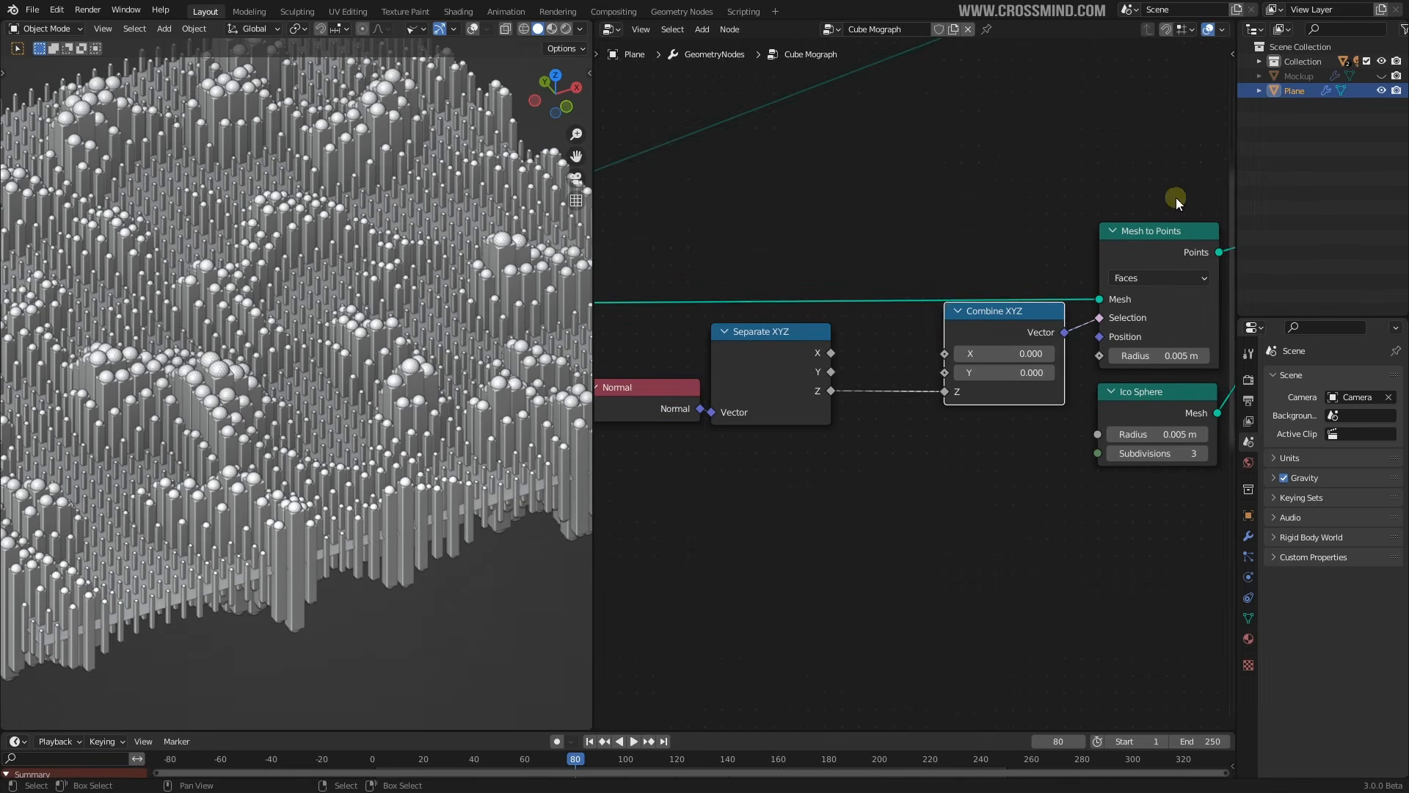
left_click(1151, 235)
left_click_drag(1151, 235, 1151, 231)
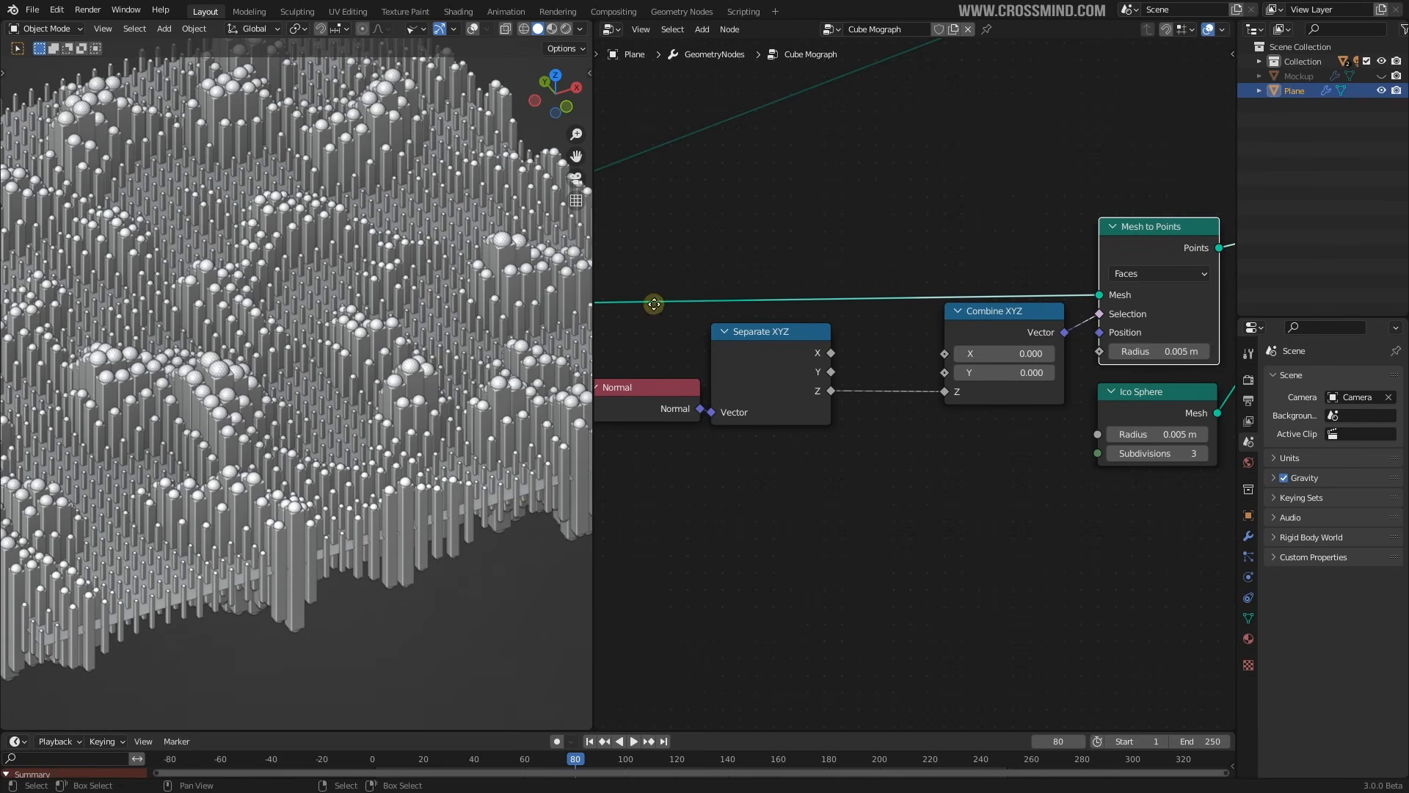
middle_click_drag(654, 304, 767, 299)
right_click(700, 296)
left_click(708, 347)
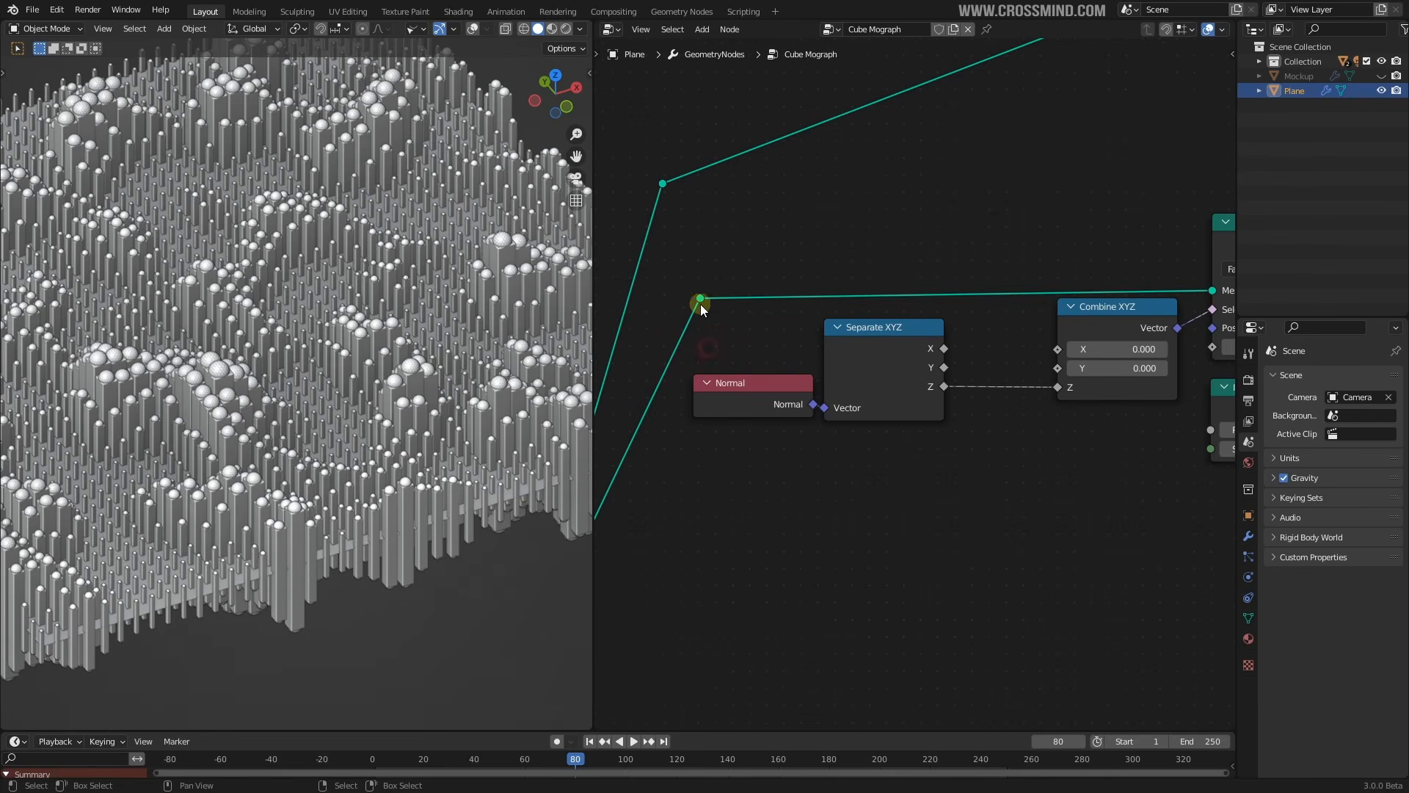
right_click(700, 304)
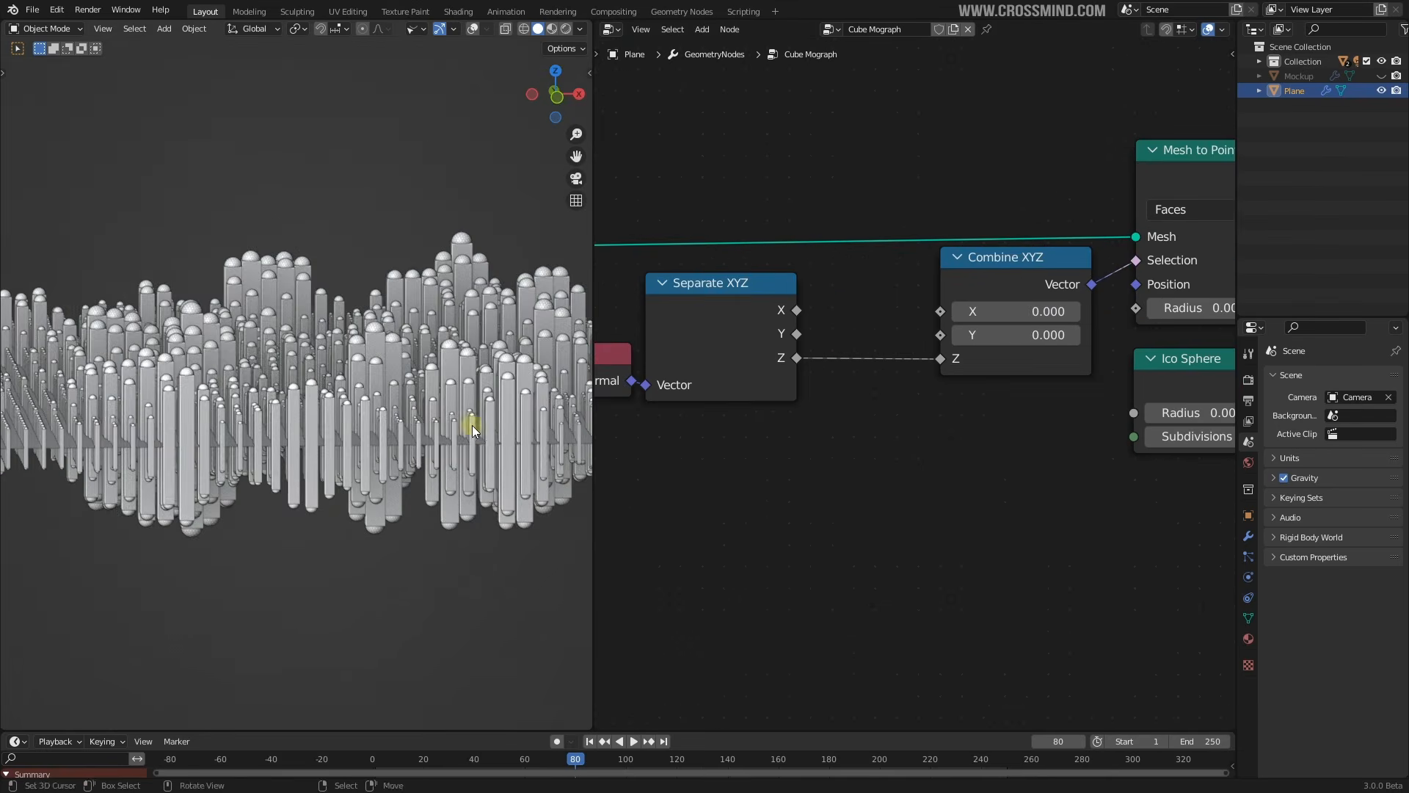
middle_click_drag(472, 425, 376, 319)
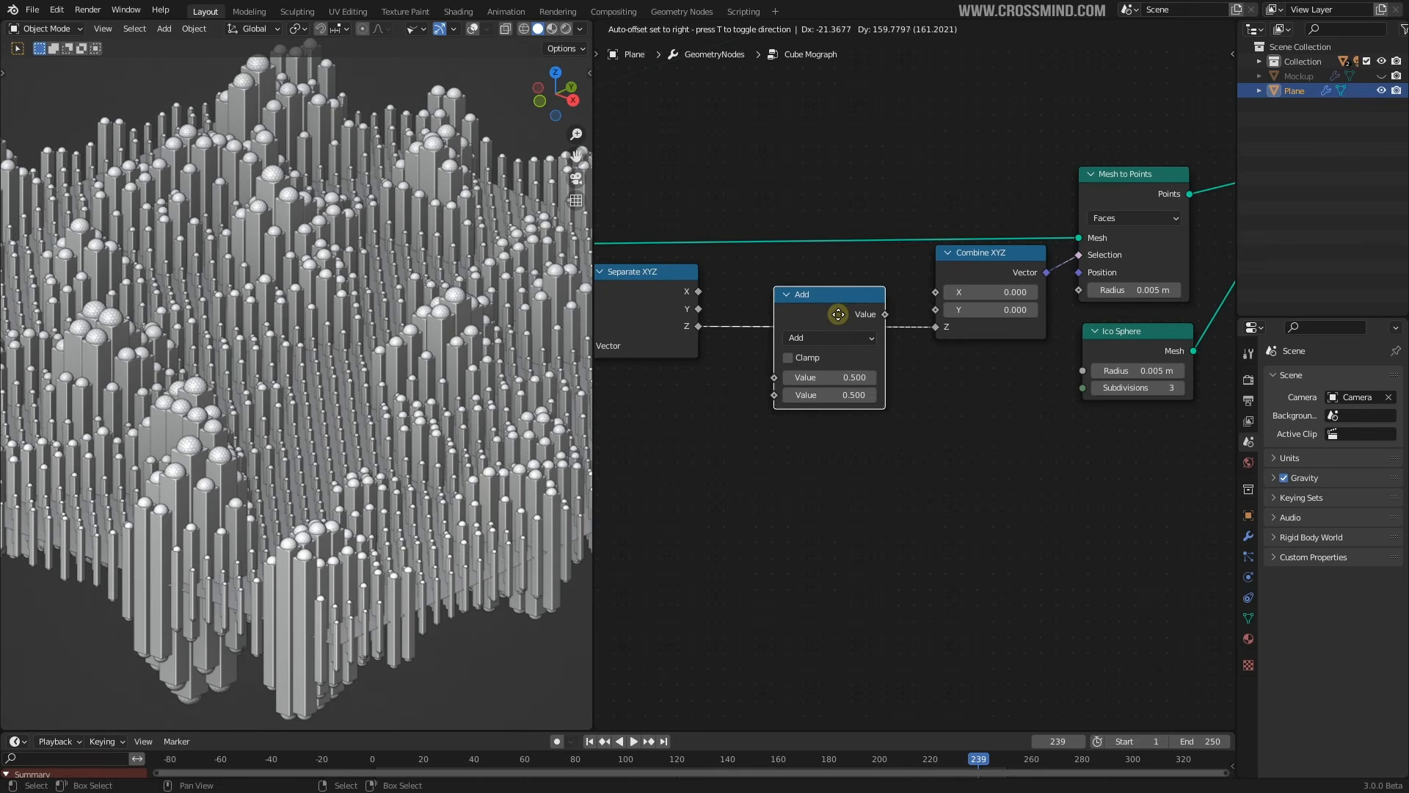
Insert a Math node into the Z link between Separate XYZ and Combine XYZ, trying Square Root
left_click(826, 312)
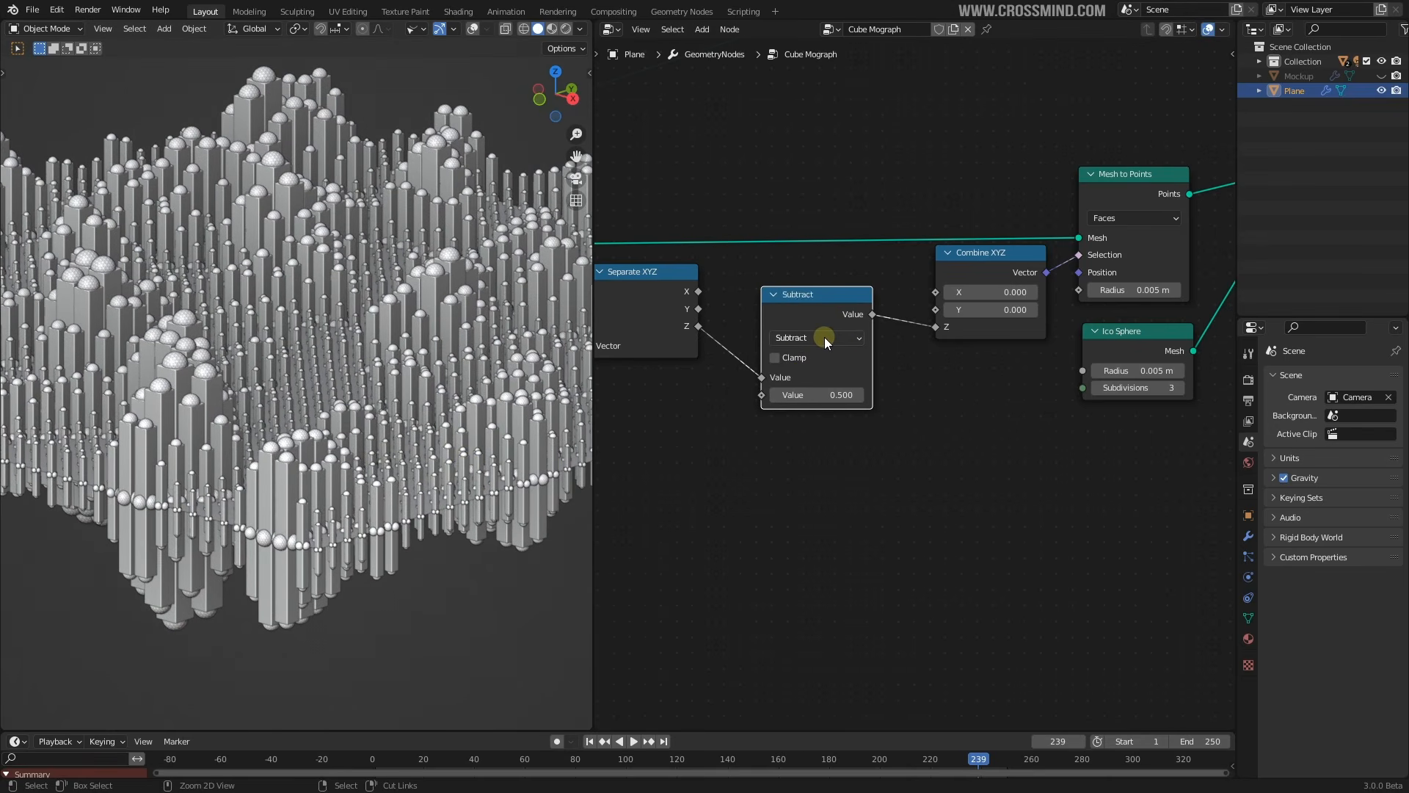
scroll(825, 336, "down", 2, "ctrl")
middle_click_drag(536, 383, 383, 378)
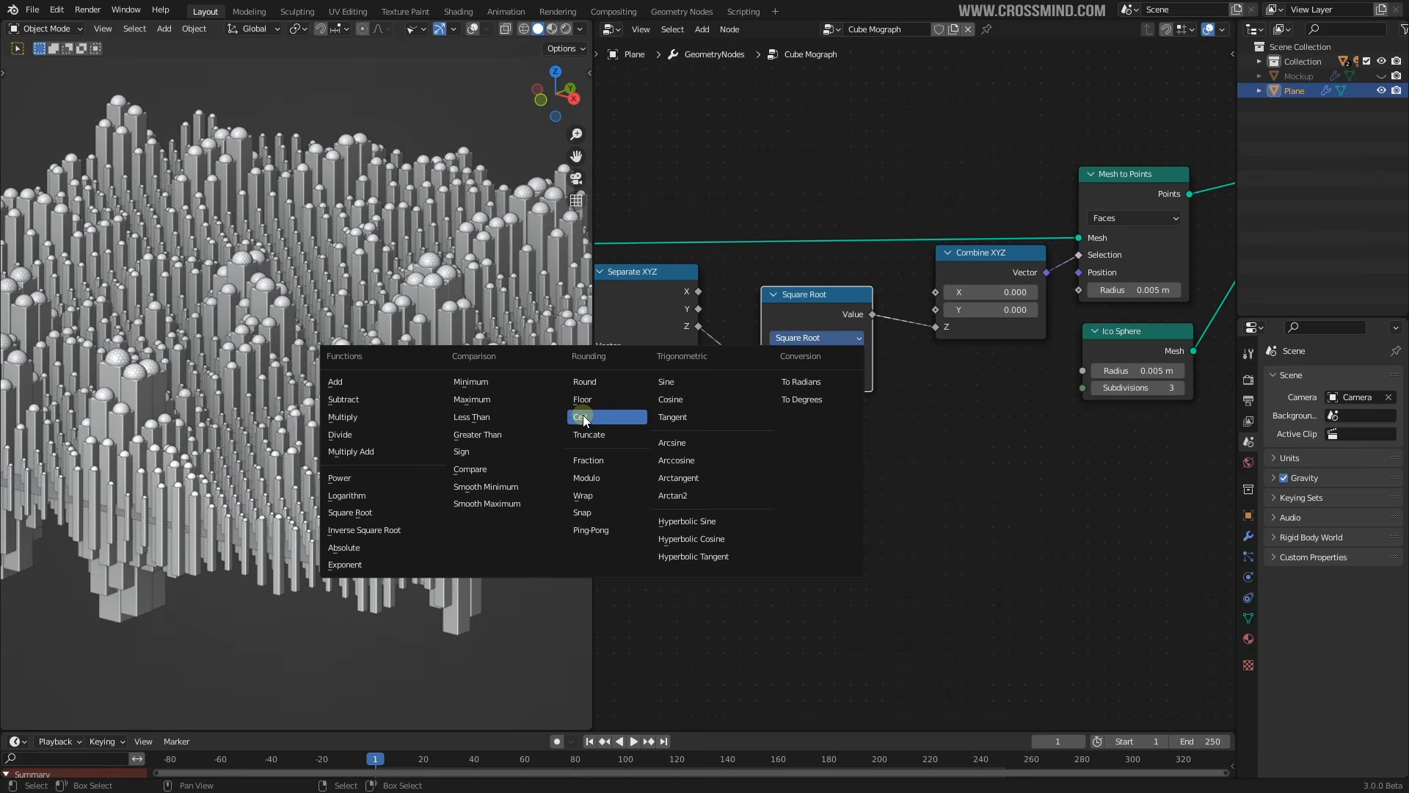
left_click(583, 415)
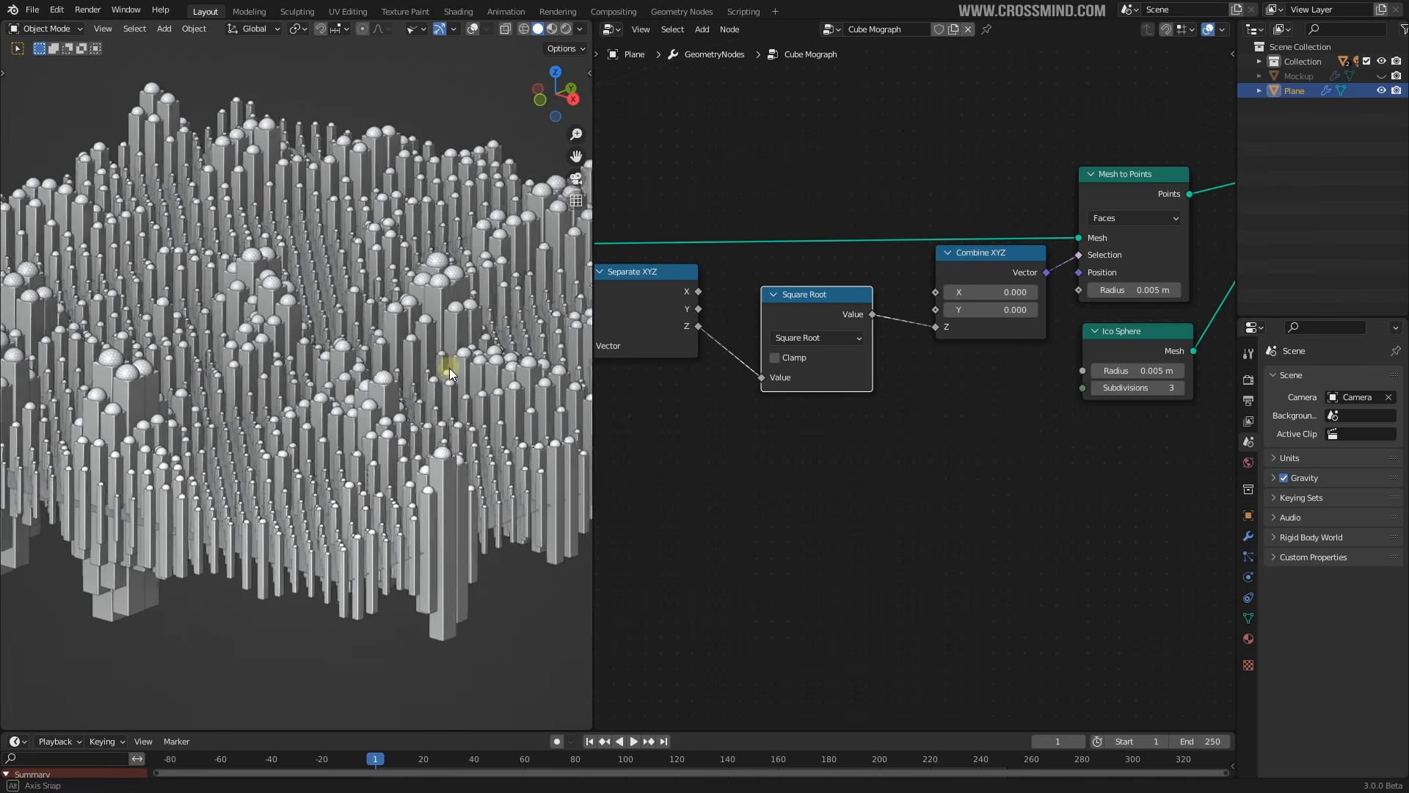
middle_click_drag(449, 373, 440, 364)
middle_click_drag(430, 147, 362, 401)
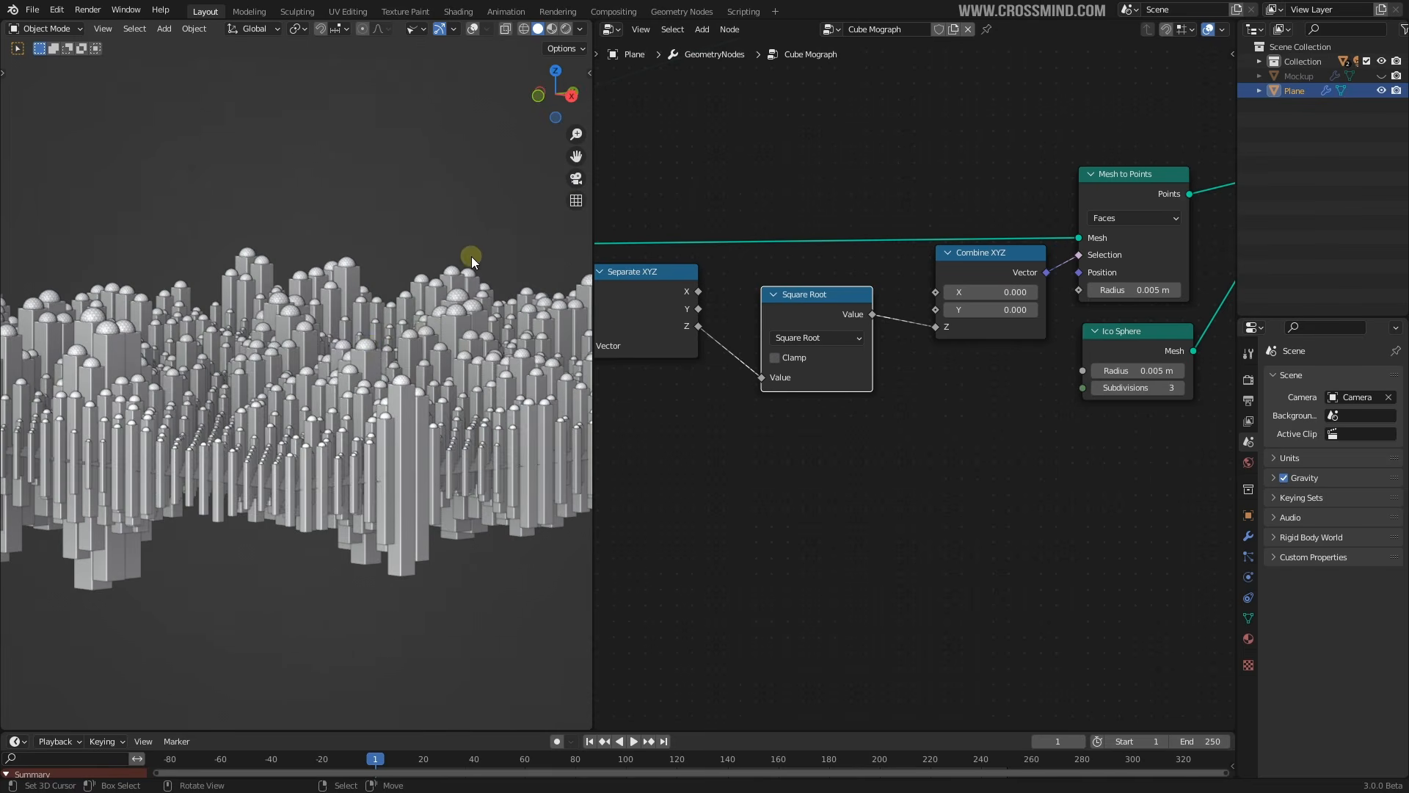
Switch the math operation to Ceil and enable Clamp
left_click(846, 344)
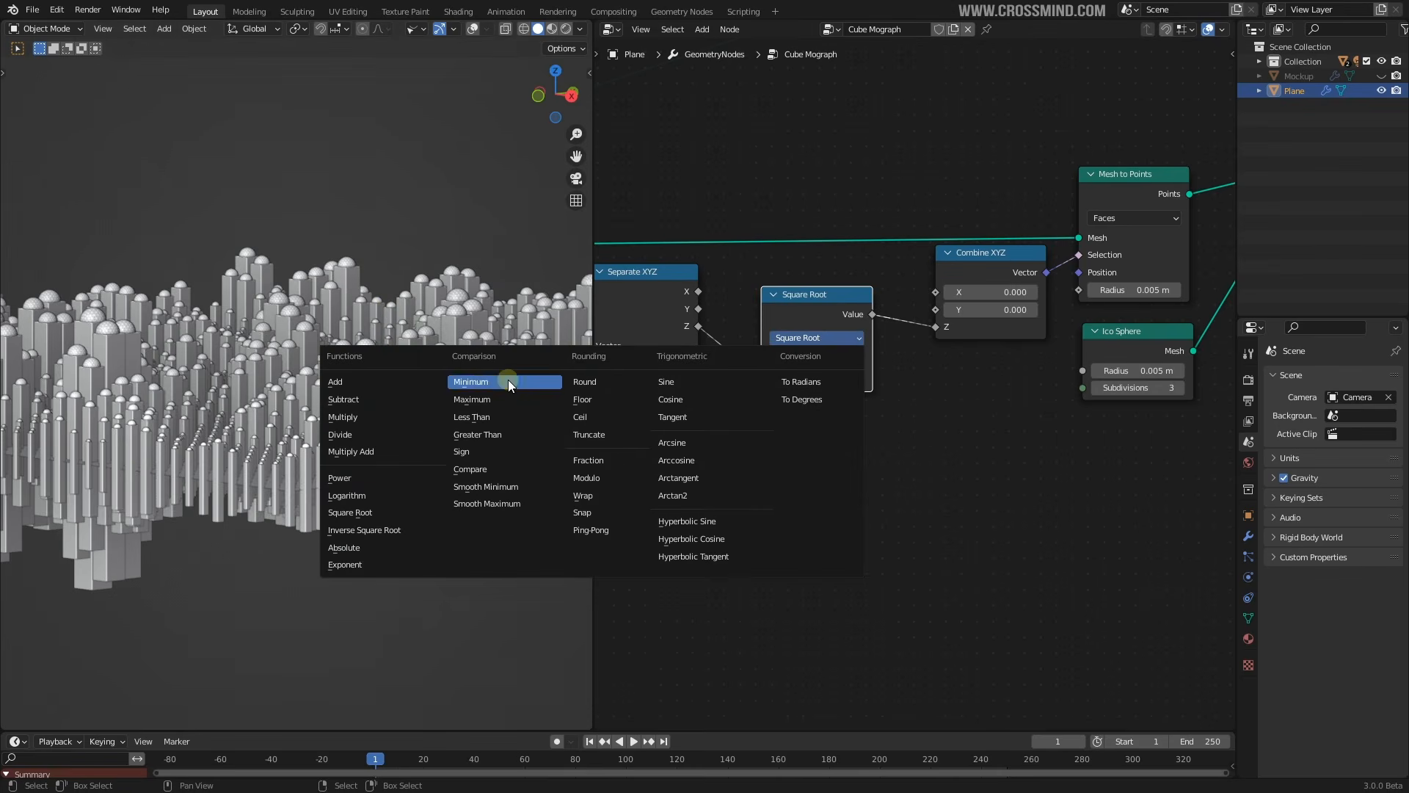
left_click(588, 417)
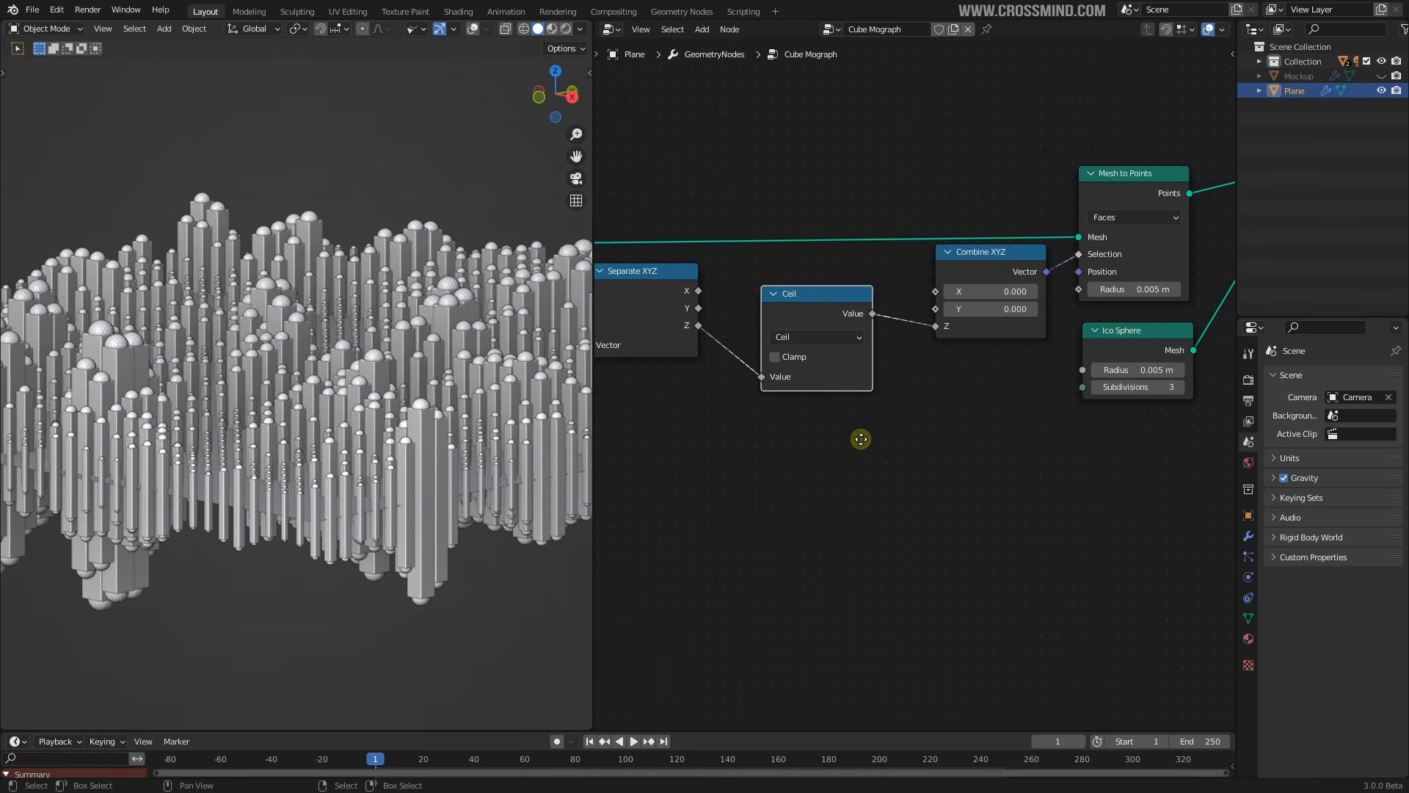
scroll(796, 377, "up", 3)
left_click(792, 386)
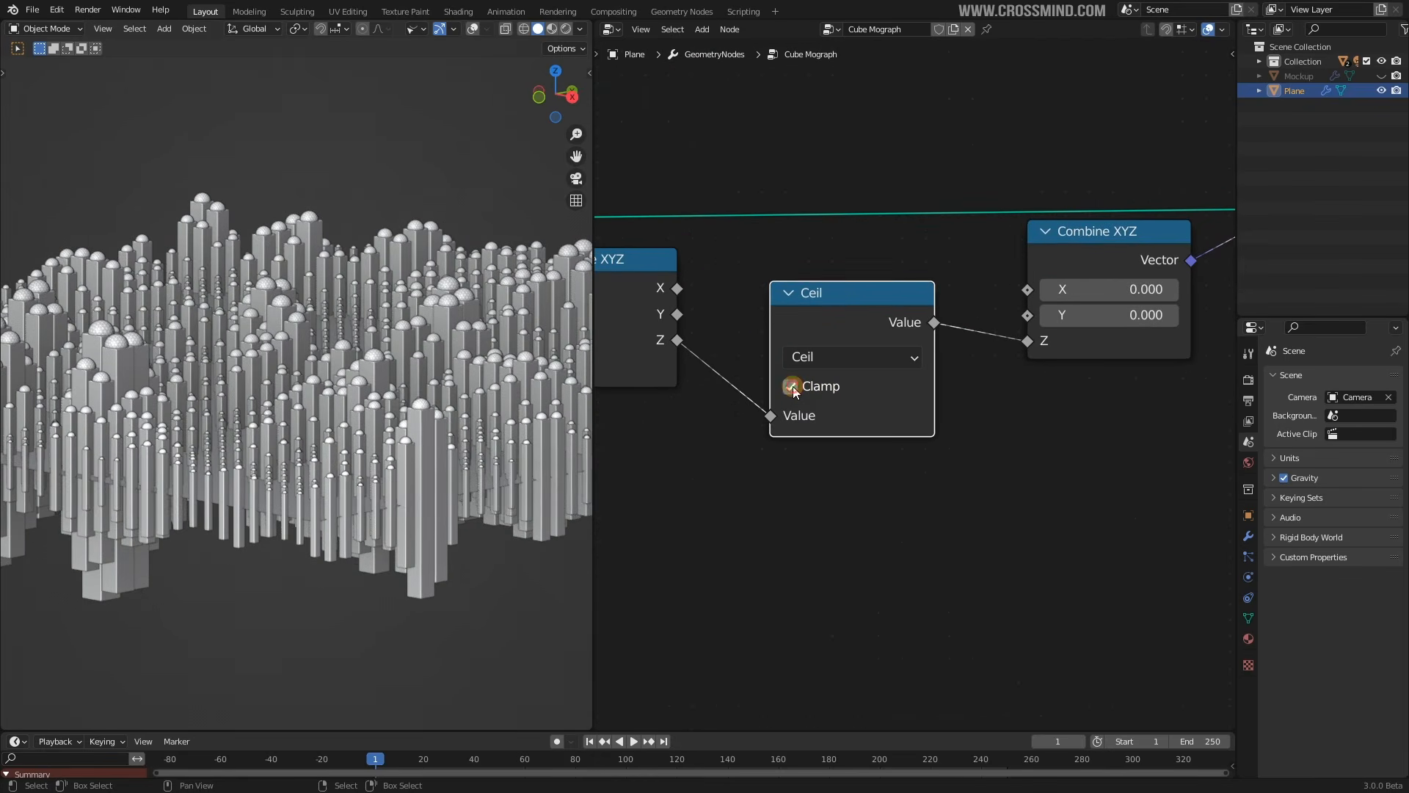
Play the animation to check the Ceil result on the pillar field, keeping Ceil as the operation
key("space")
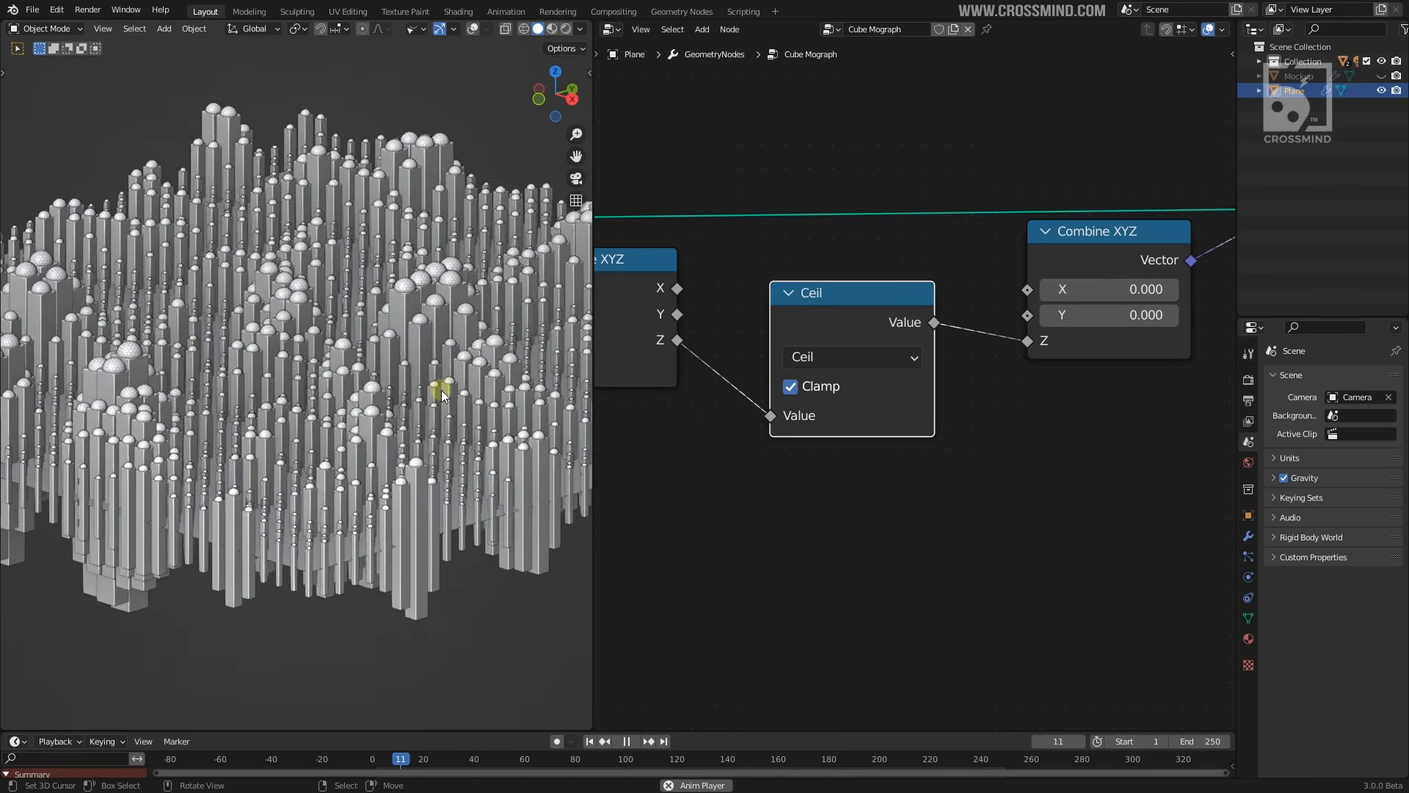
key("space")
middle_click_drag(828, 423, 822, 410)
middle_click_drag(440, 429, 387, 346)
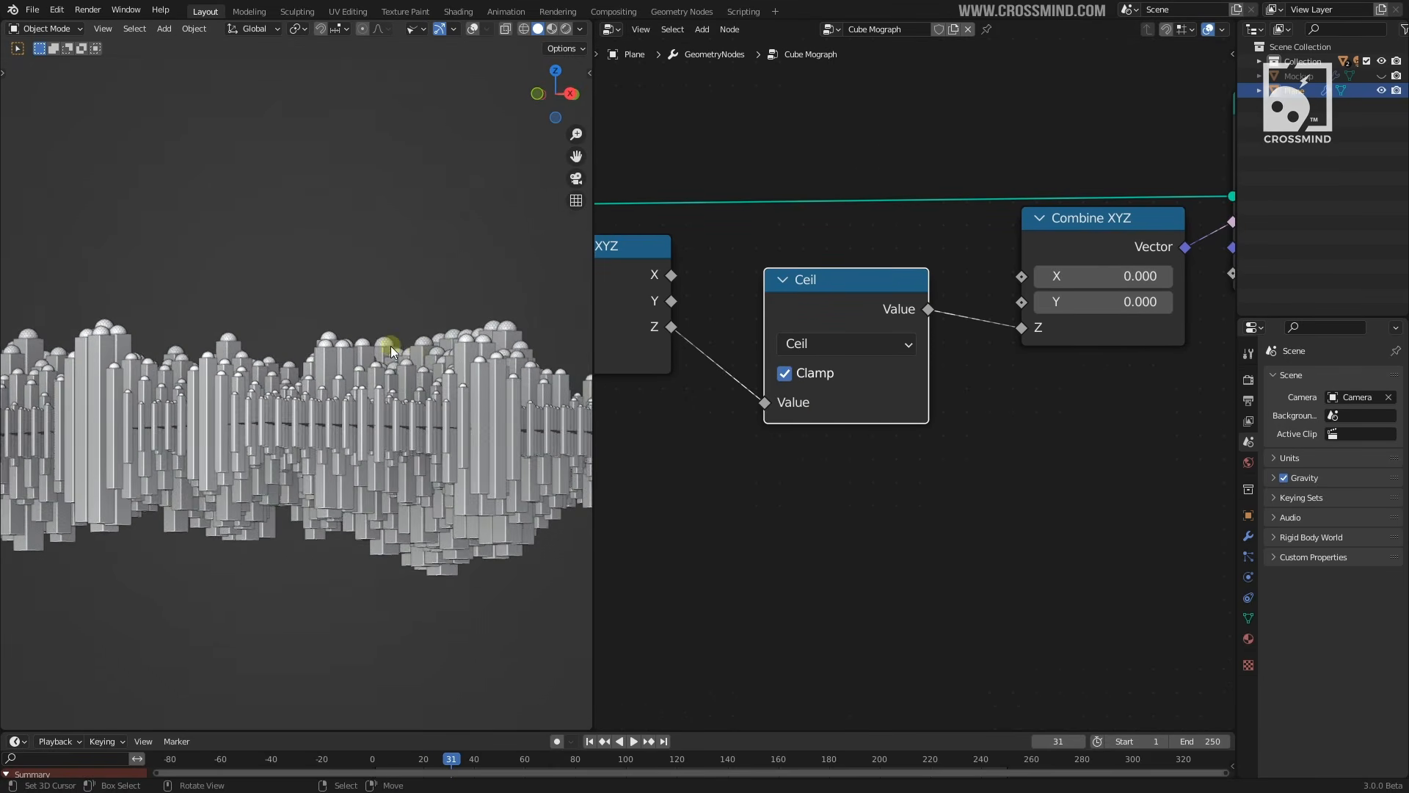
left_click(878, 345)
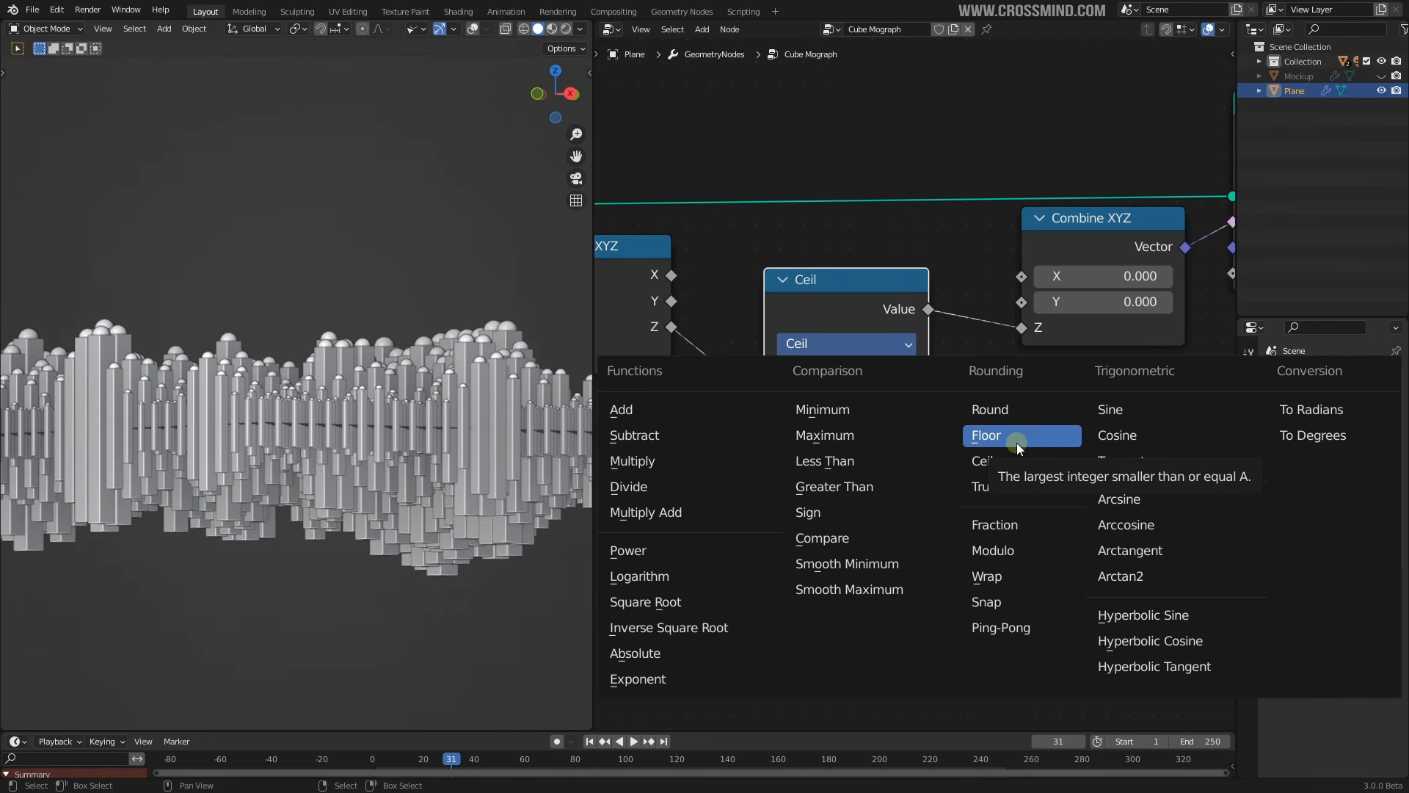
key("space")
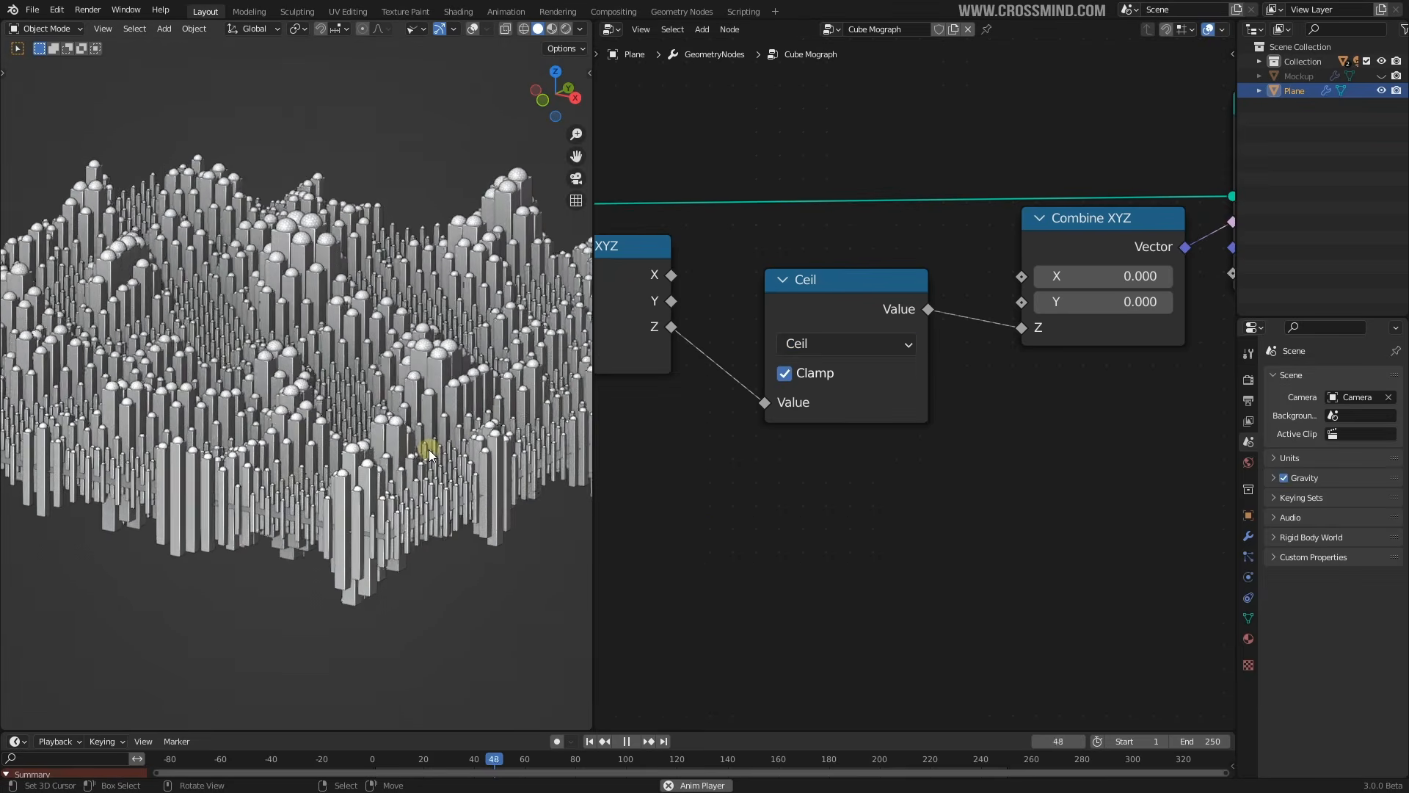
middle_click_drag(427, 448, 429, 452)
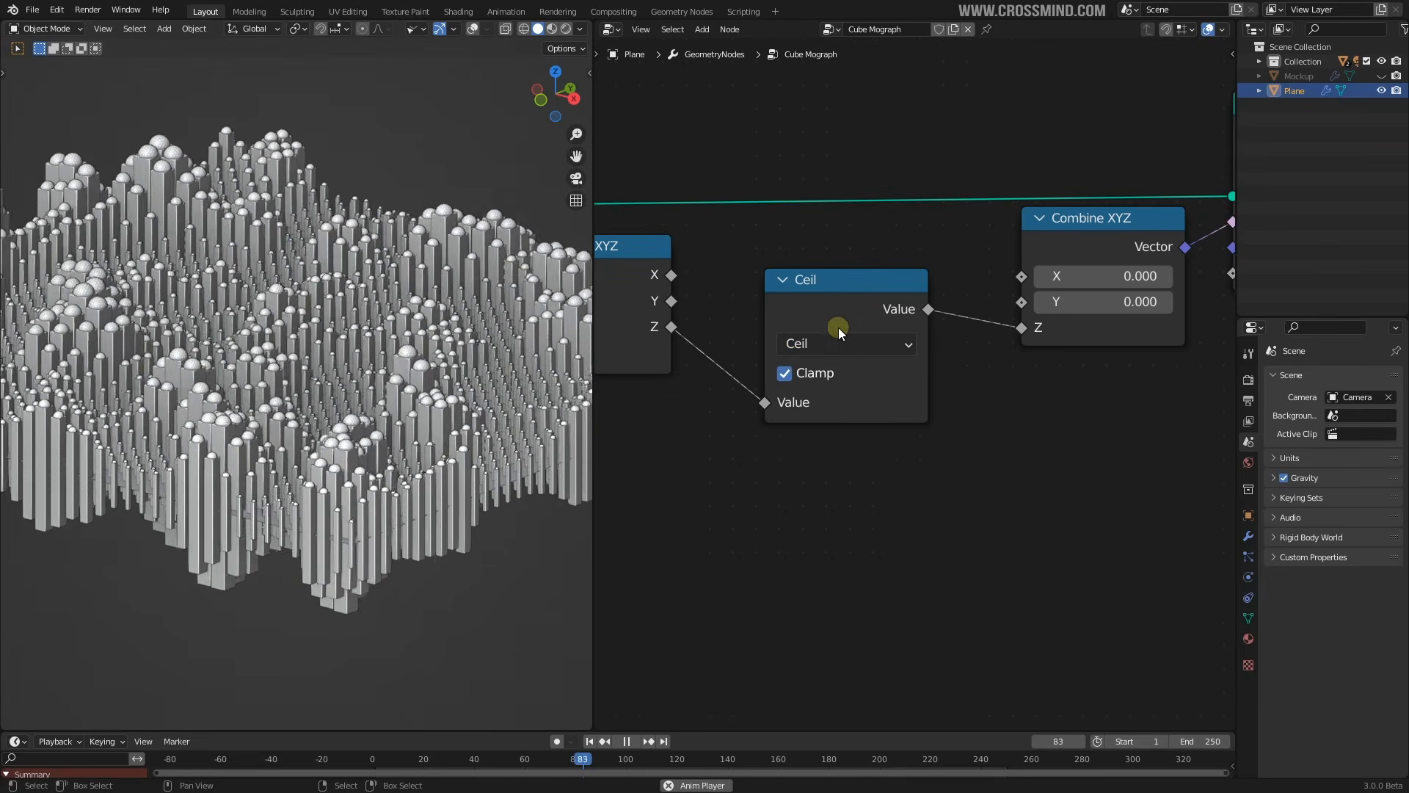
Stop playback and reposition the Ceil node upward and the Ico Sphere node to the right
scroll(906, 332, "down", 1)
left_click_drag(869, 313, 869, 294)
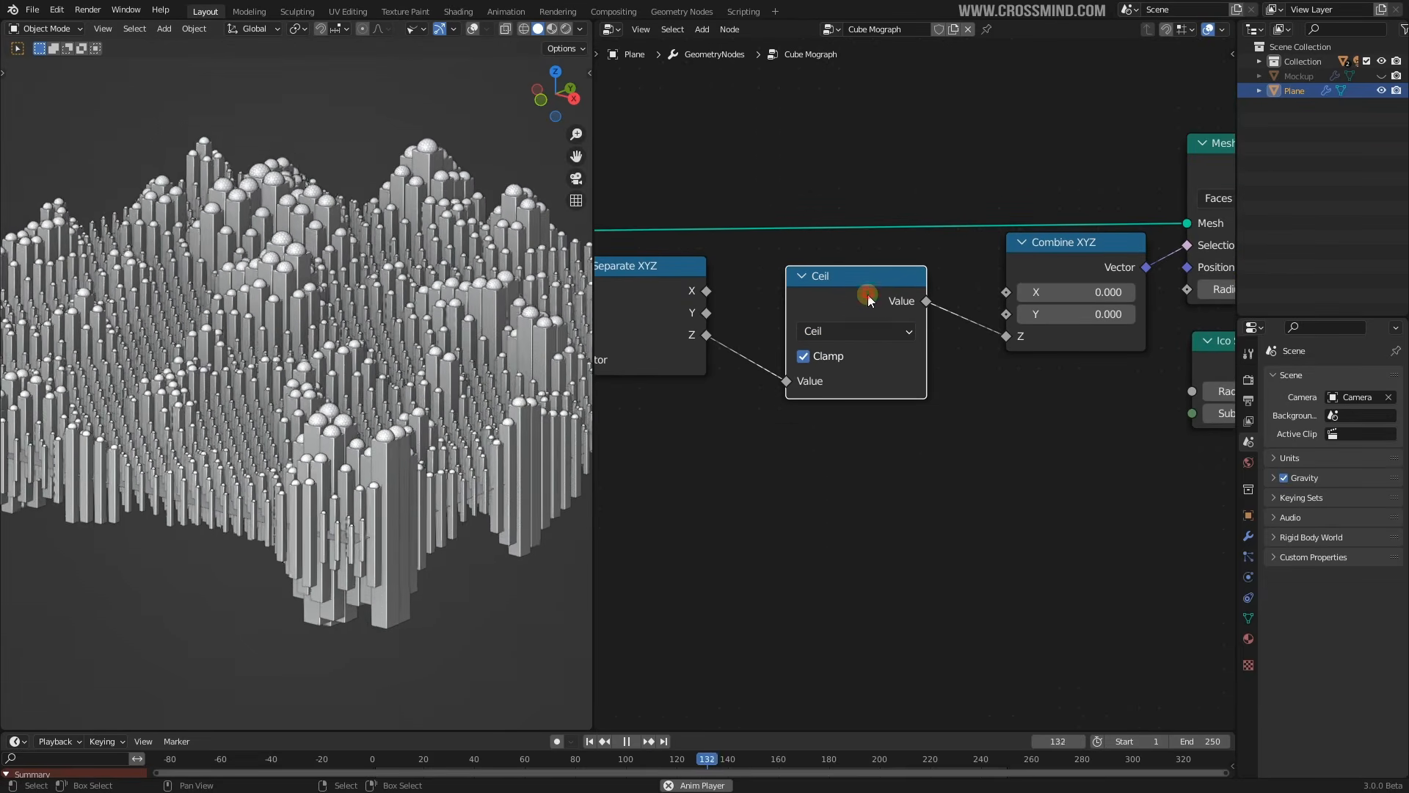
key("space")
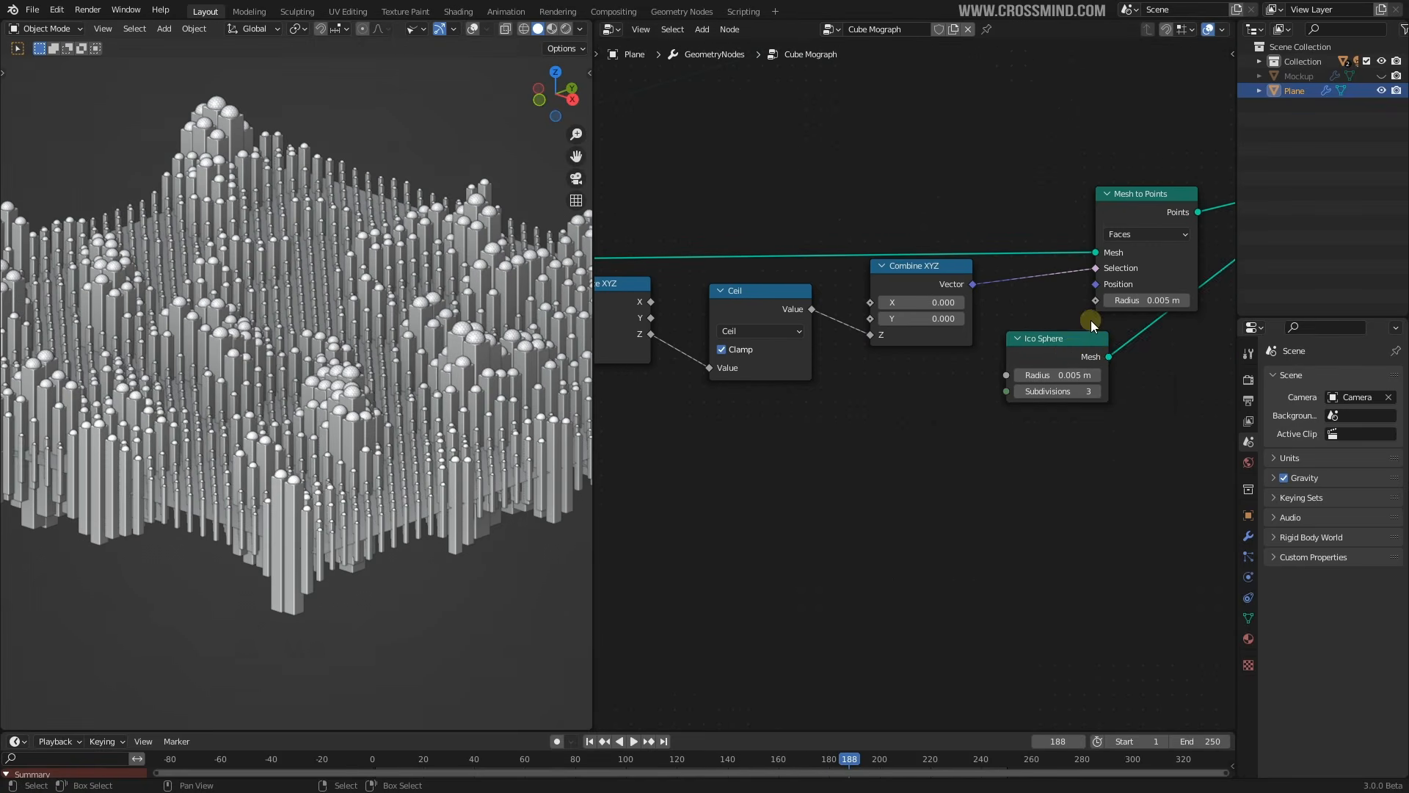
left_click_drag(1069, 349, 1147, 359)
middle_click_drag(948, 419, 931, 460)
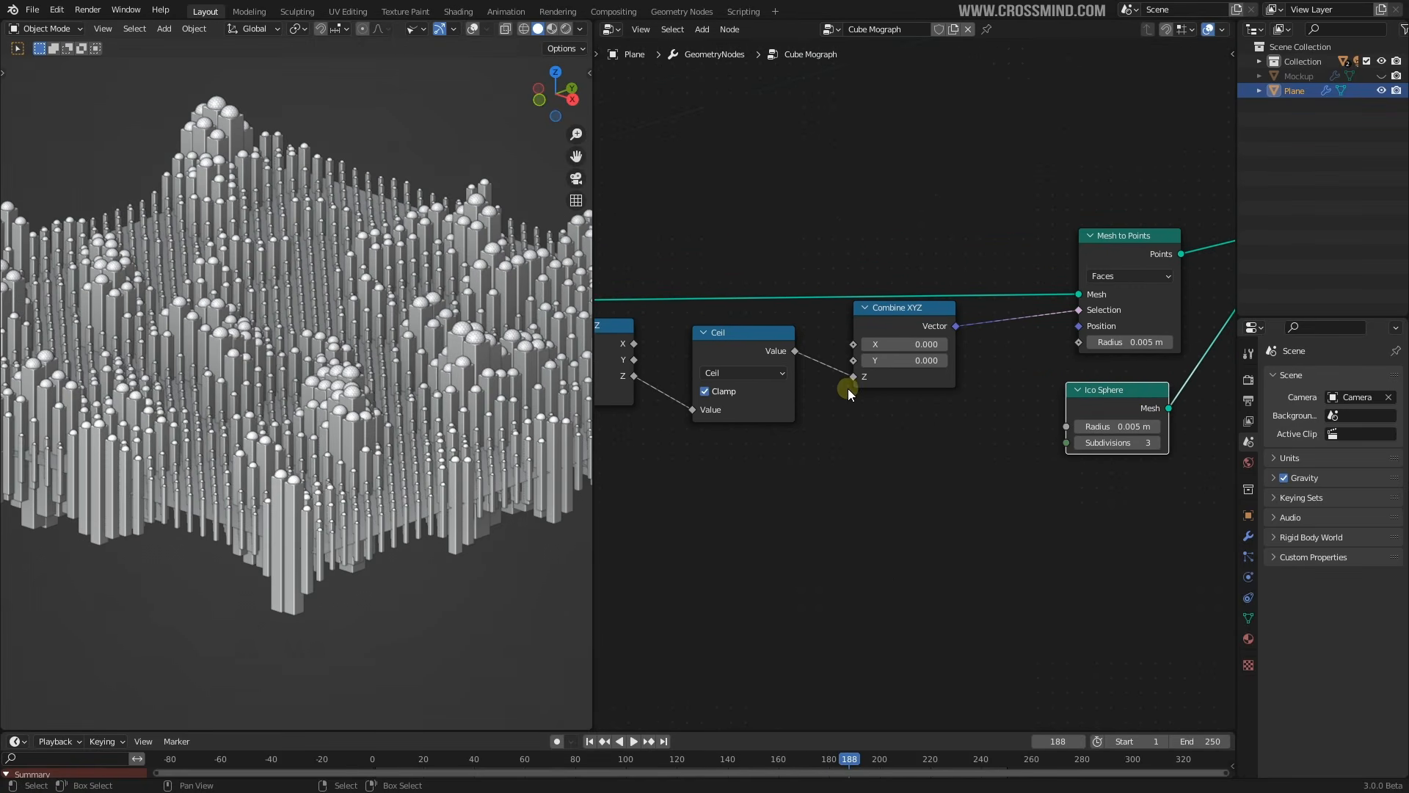
Wire the Z output into Mesh to Points and move the Ceil and Combine XYZ nodes lower
middle_click_drag(861, 392, 941, 365)
scroll(910, 378, "down", 2)
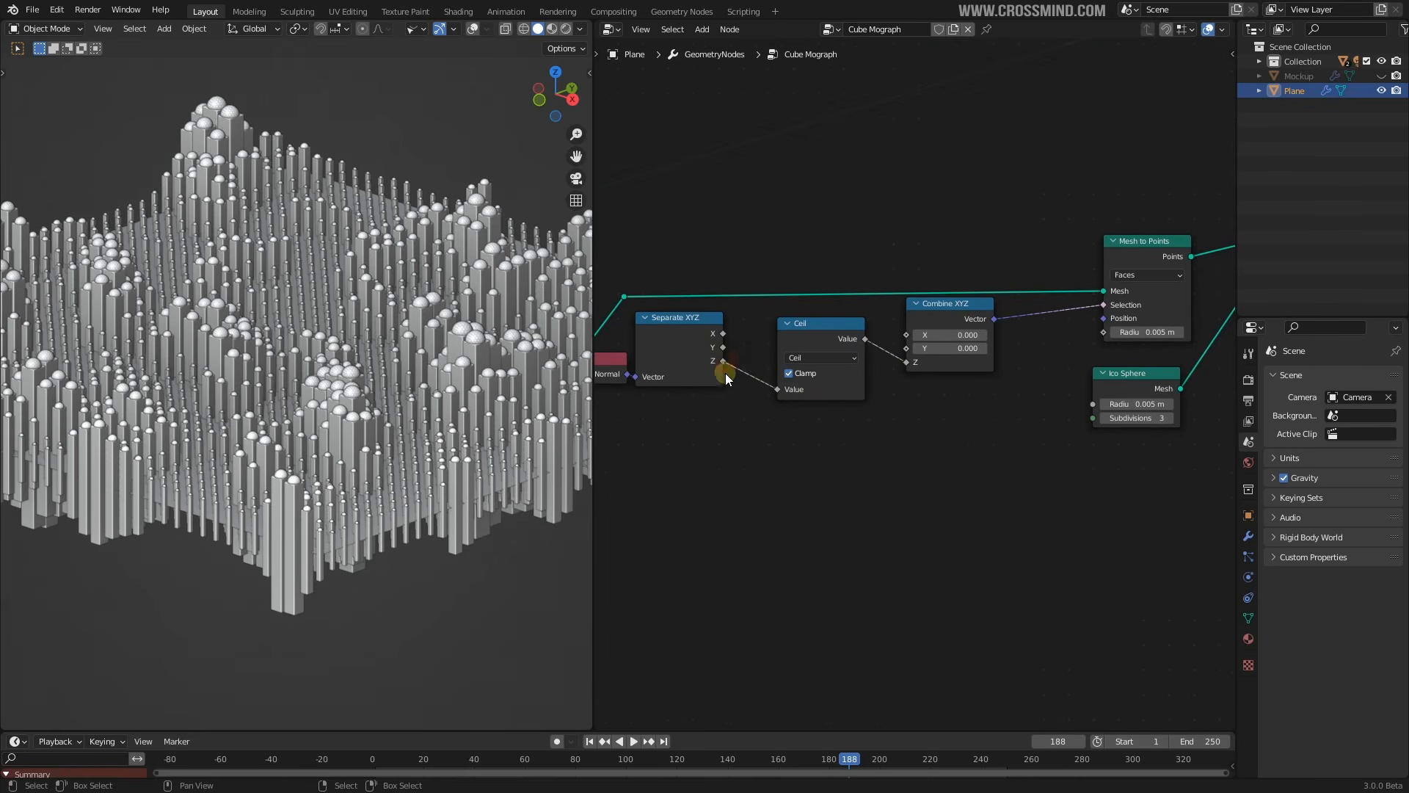
left_click_drag(723, 361, 902, 340)
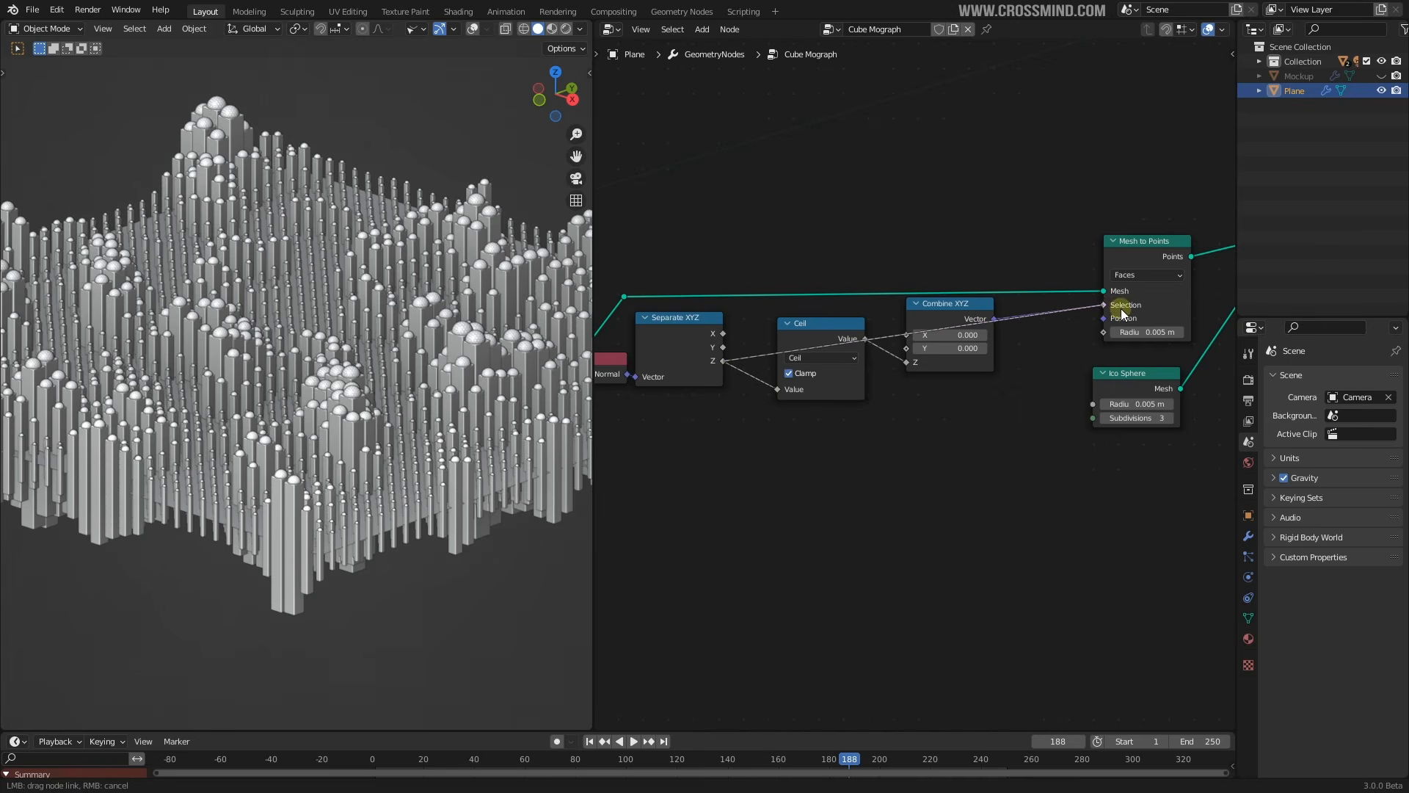
mouse_move(372, 363)
middle_mouse_down()
mouse_move(380, 316)
mouse_move(378, 360)
middle_mouse_up()
middle_click_drag(333, 469, 332, 403)
middle_click_drag(464, 355, 452, 343)
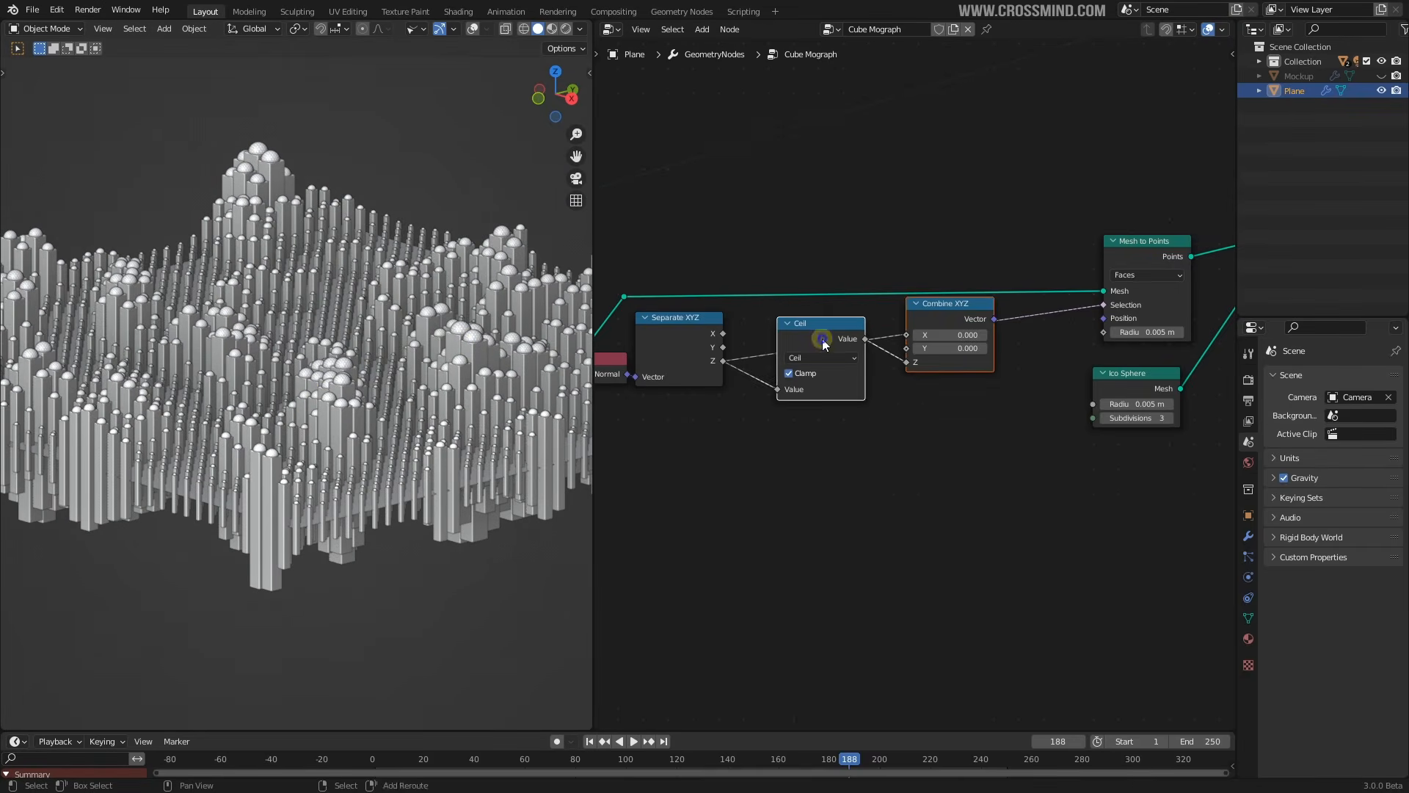
key("g")
left_click(945, 408)
middle_click_drag(439, 375, 414, 205)
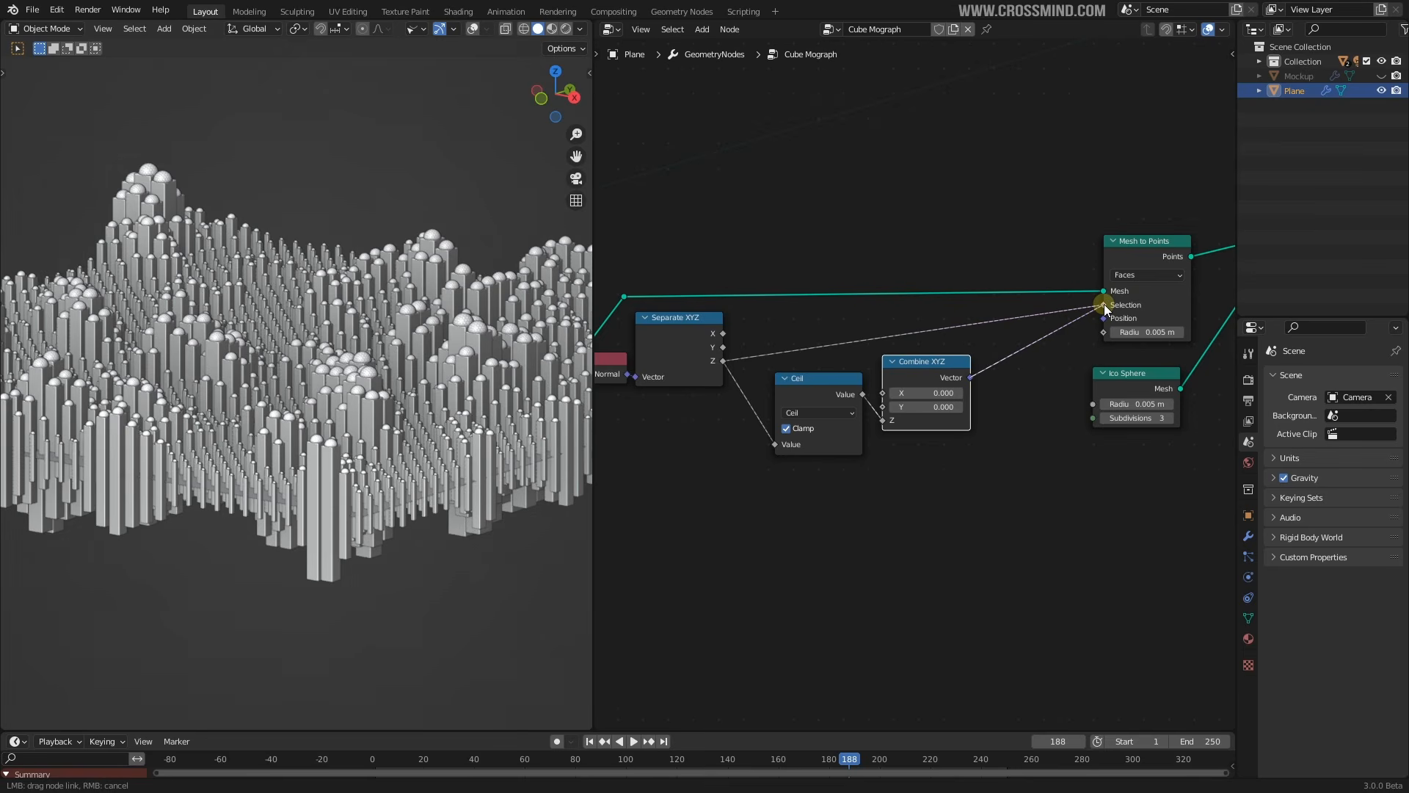
Disconnect Z from the Mesh to Points selection and line Combine XYZ up beside Ceil
left_click_drag(1104, 304, 706, 376)
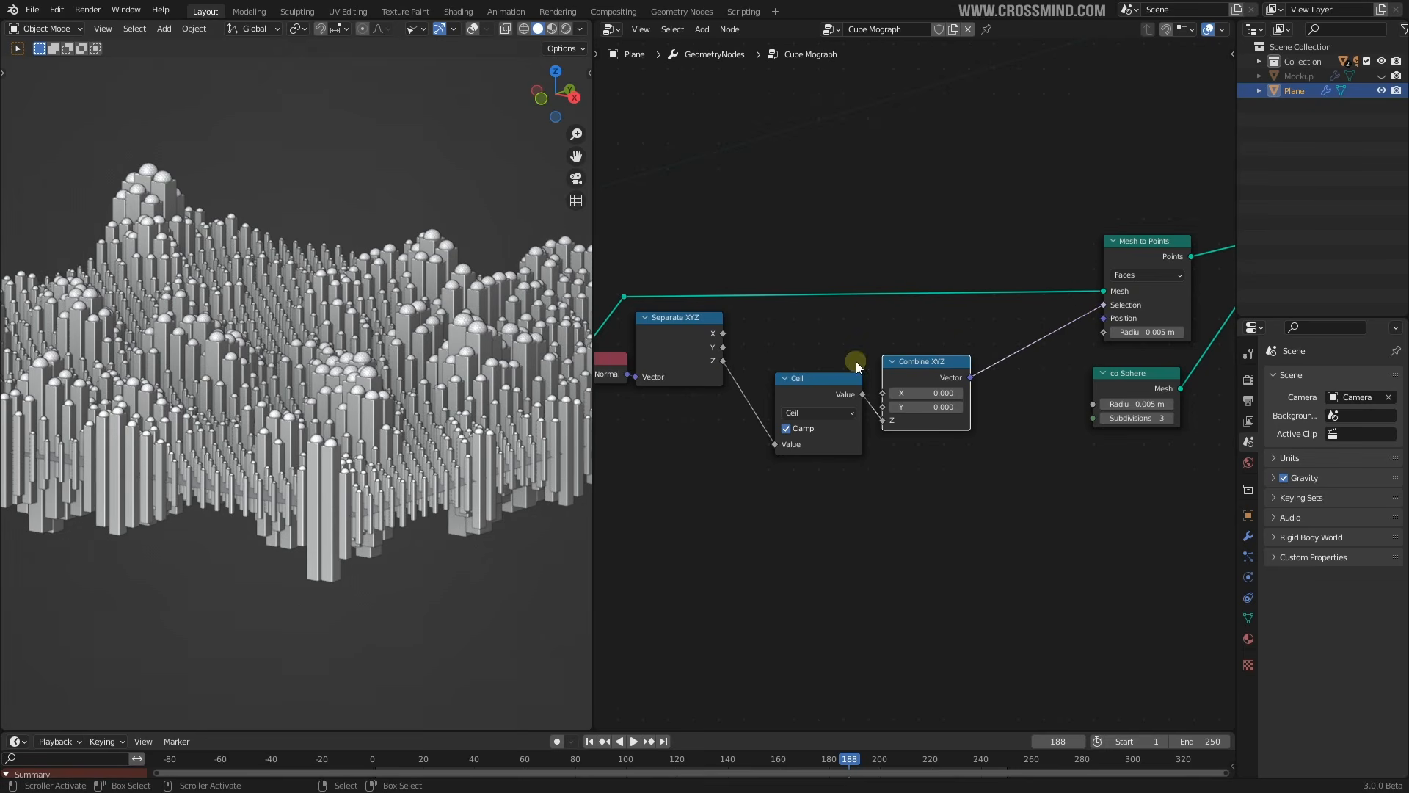
left_click_drag(927, 376, 943, 345)
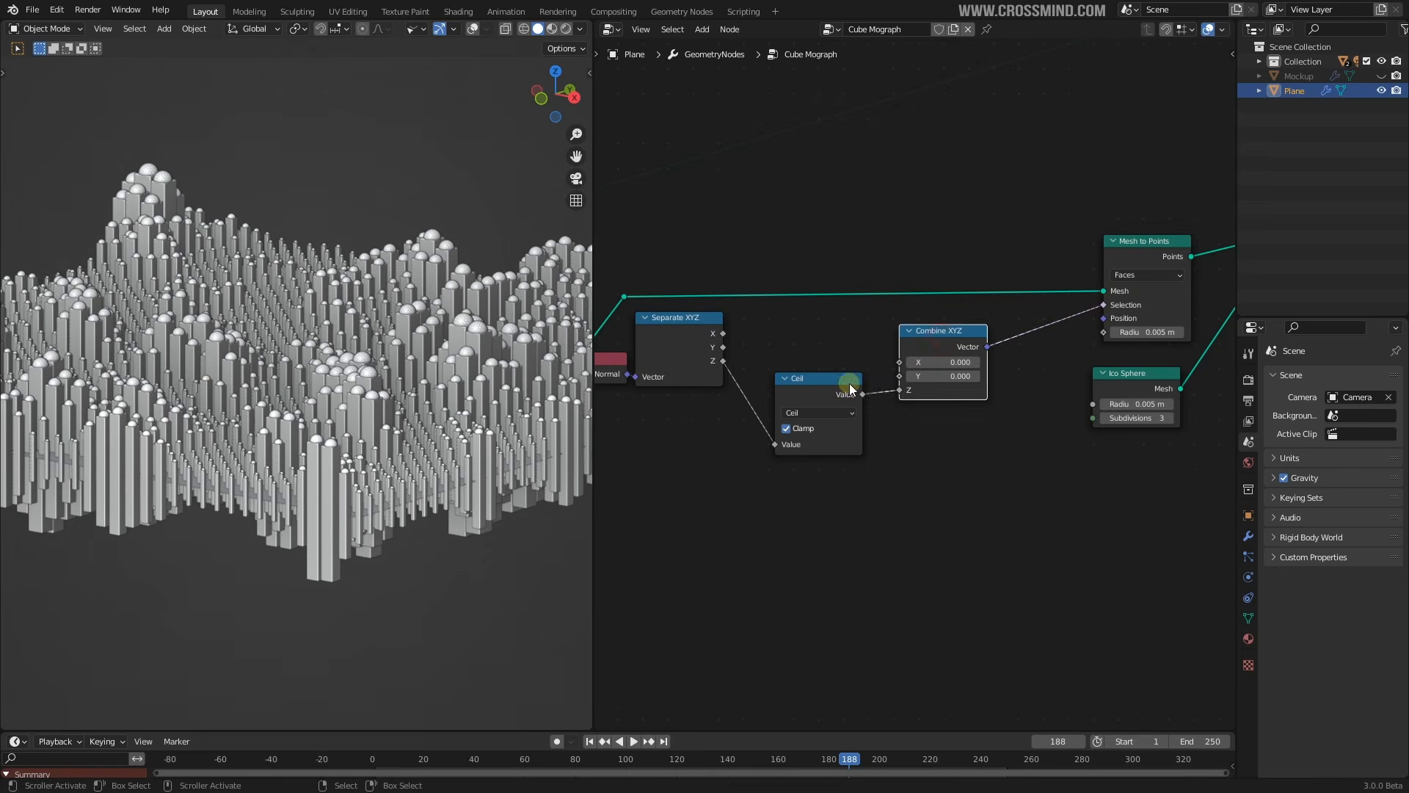
left_click_drag(849, 383, 845, 347)
scroll(641, 308, "up", 3)
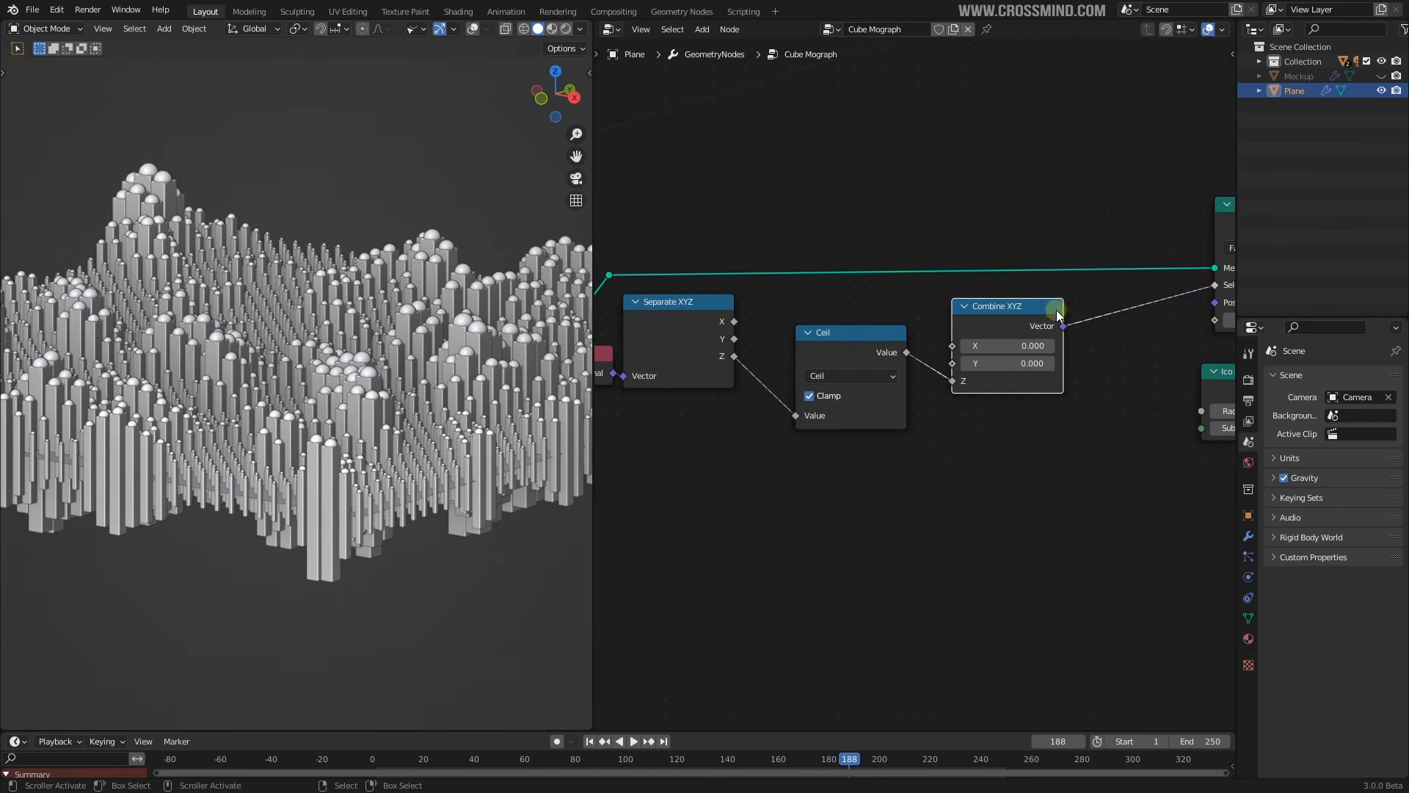
left_click_drag(1004, 327, 1000, 320)
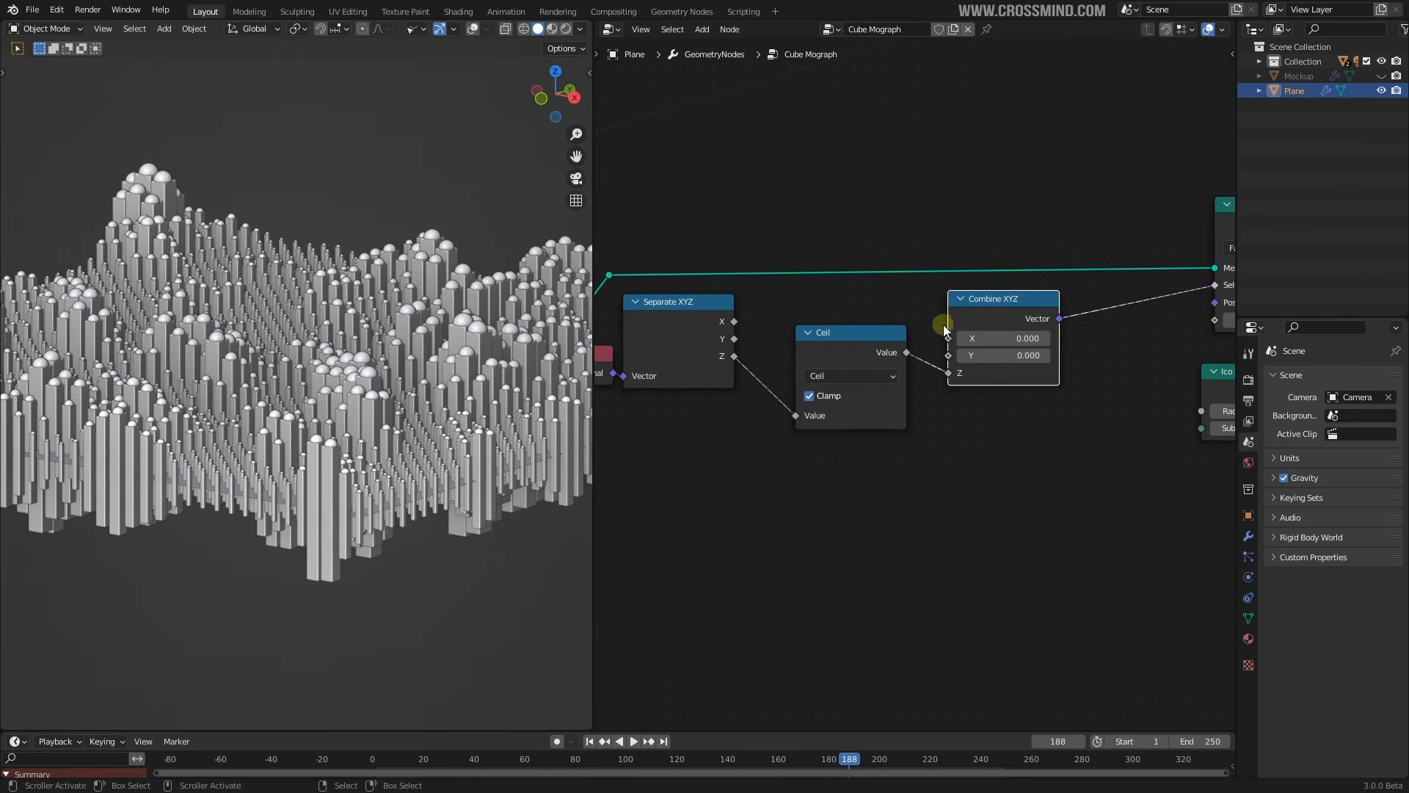
Move Separate XYZ right and set the Ceil node into line between them
middle_click_drag(497, 444, 490, 468)
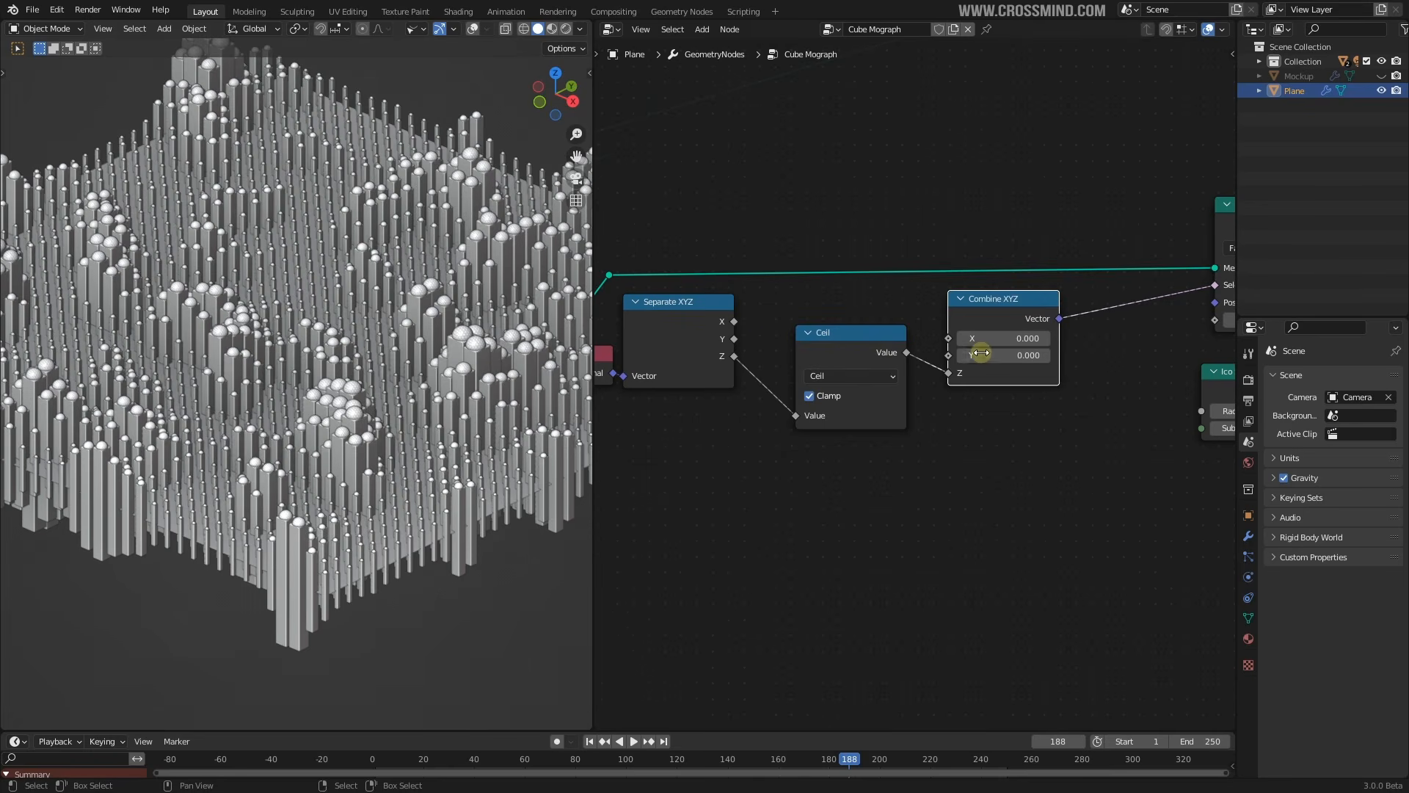
left_click_drag(712, 323, 728, 324)
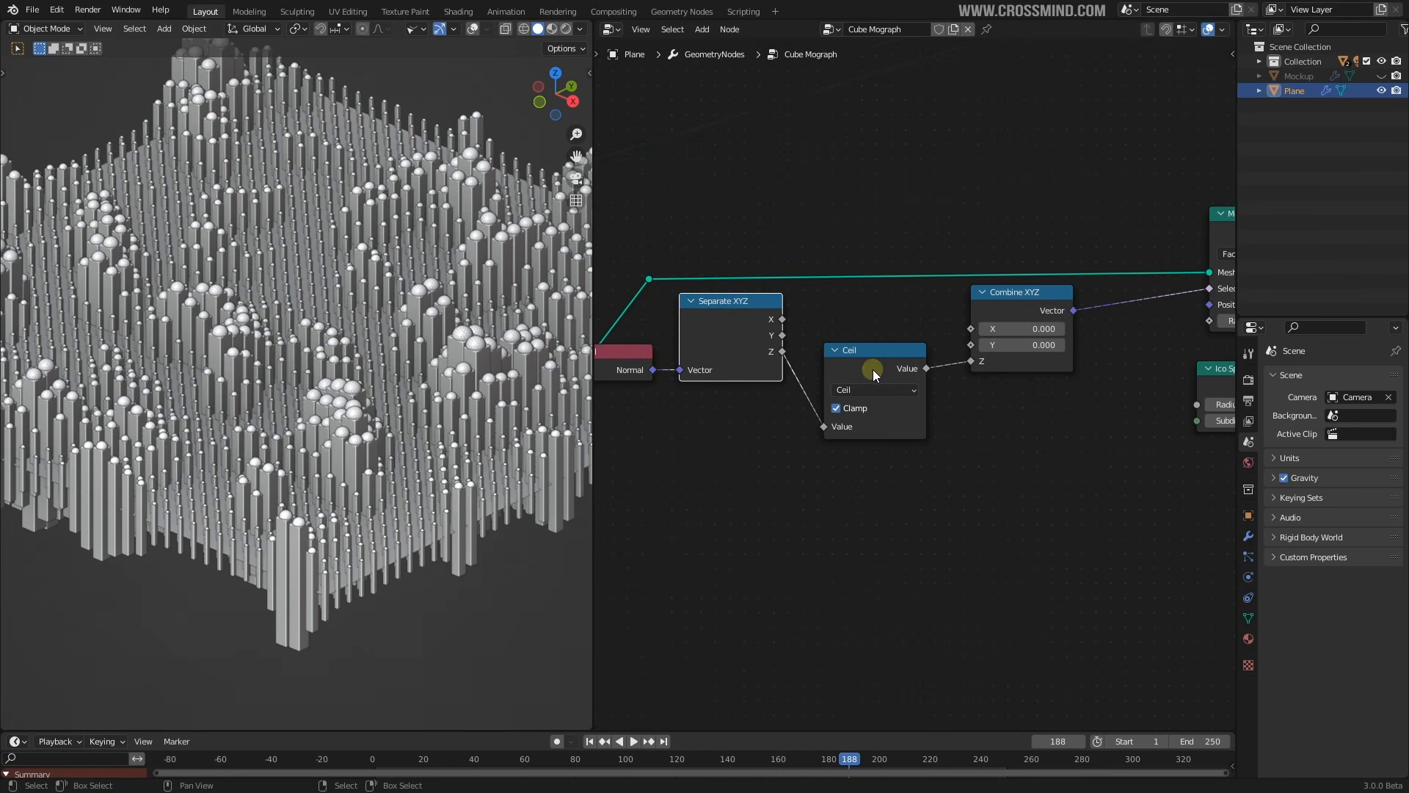
left_click_drag(874, 370, 875, 369)
left_click(878, 369)
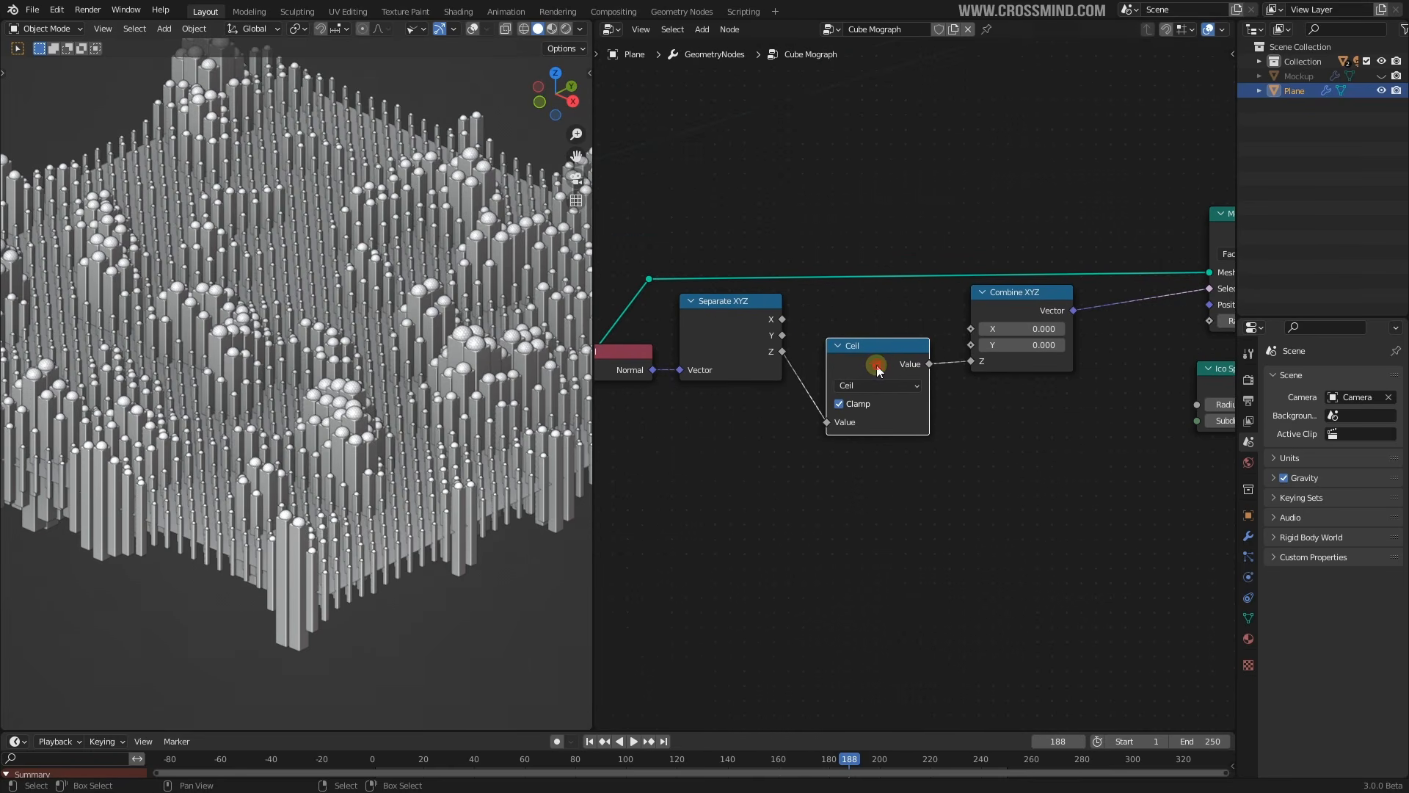
key("g")
left_click(876, 363)
Nudge Combine XYZ and Separate XYZ closer together, then bring Mesh to Points into view
middle_click_drag(955, 375, 941, 376)
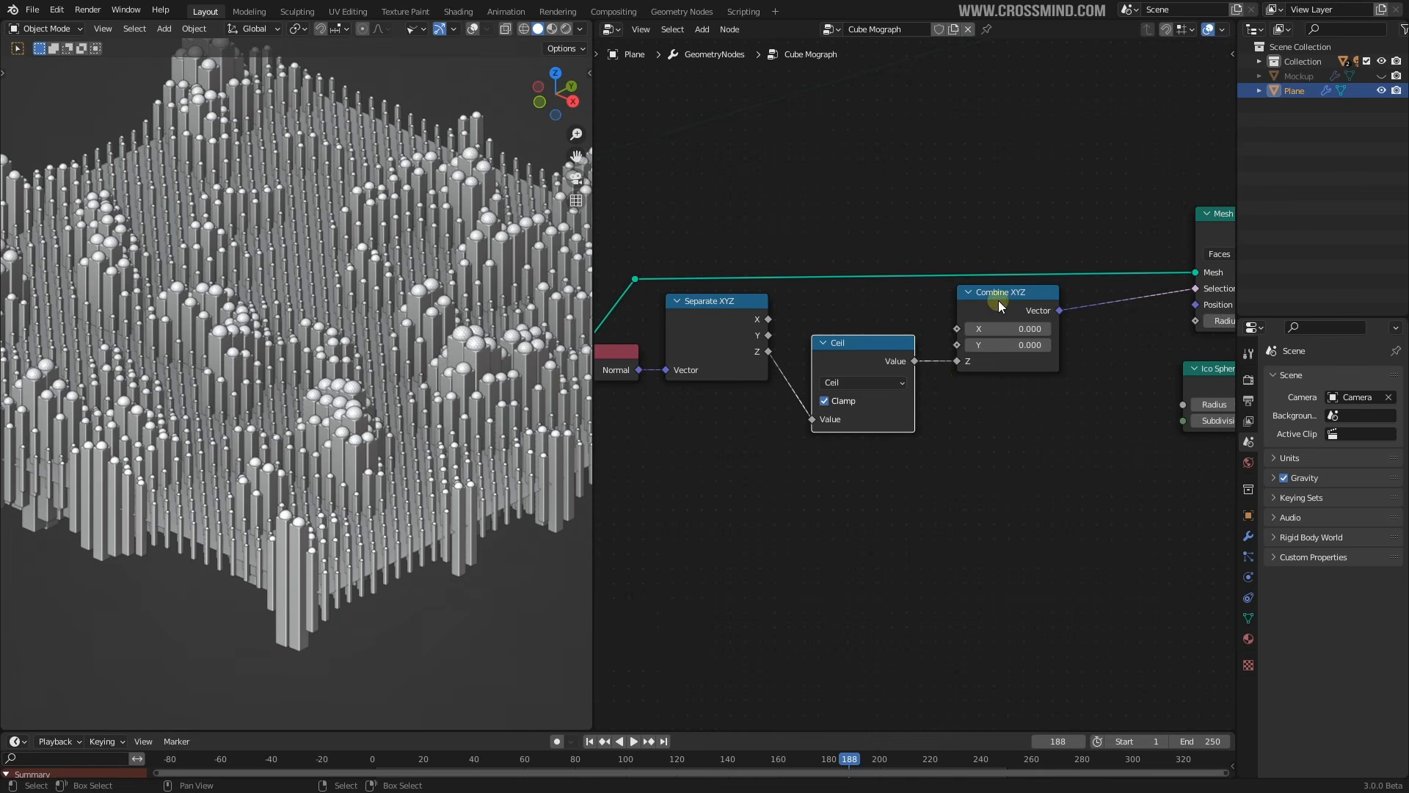
left_click_drag(999, 301, 984, 305)
left_click_drag(690, 314, 696, 309)
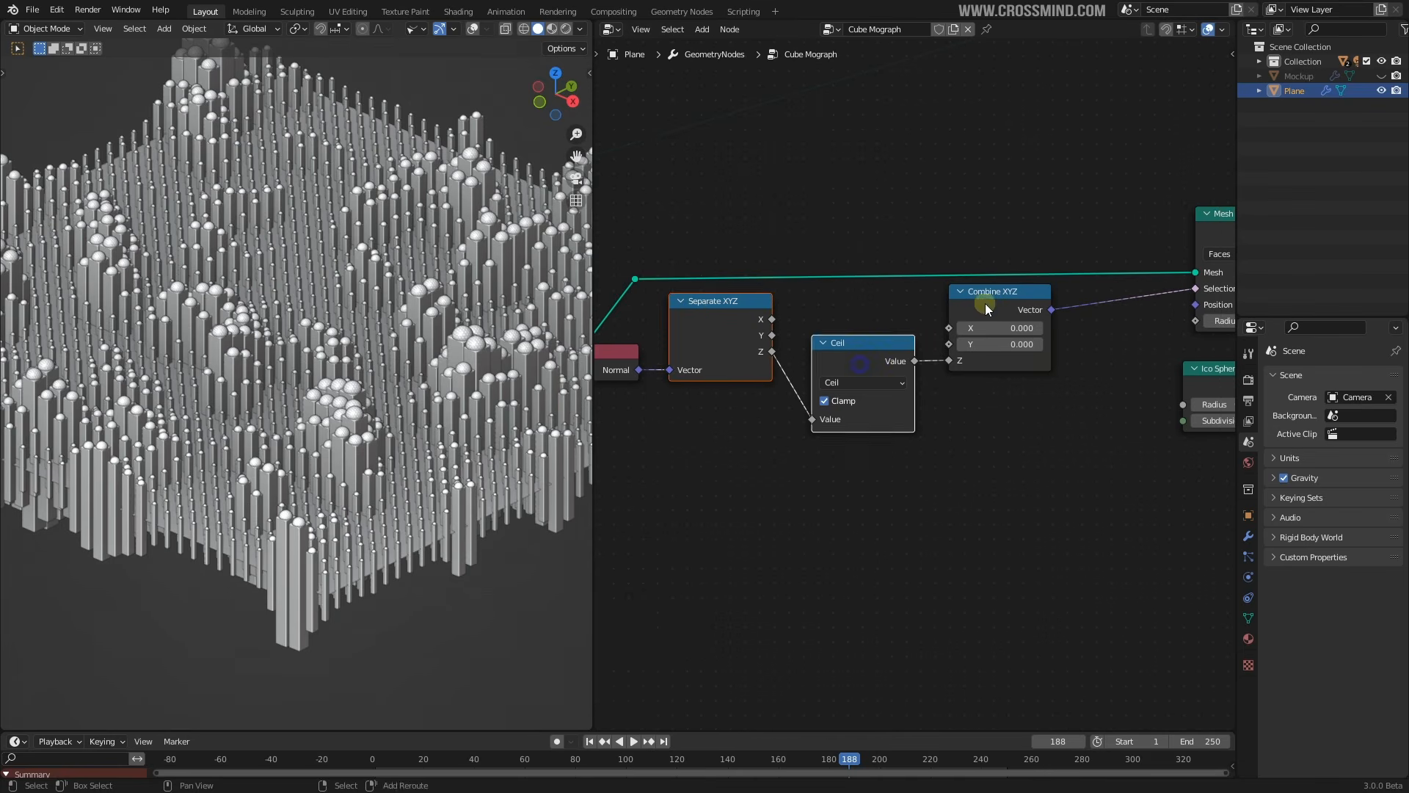
key("s")
left_click(1093, 359)
middle_click_drag(1119, 391, 1139, 387)
middle_click_drag(1140, 387, 1154, 384)
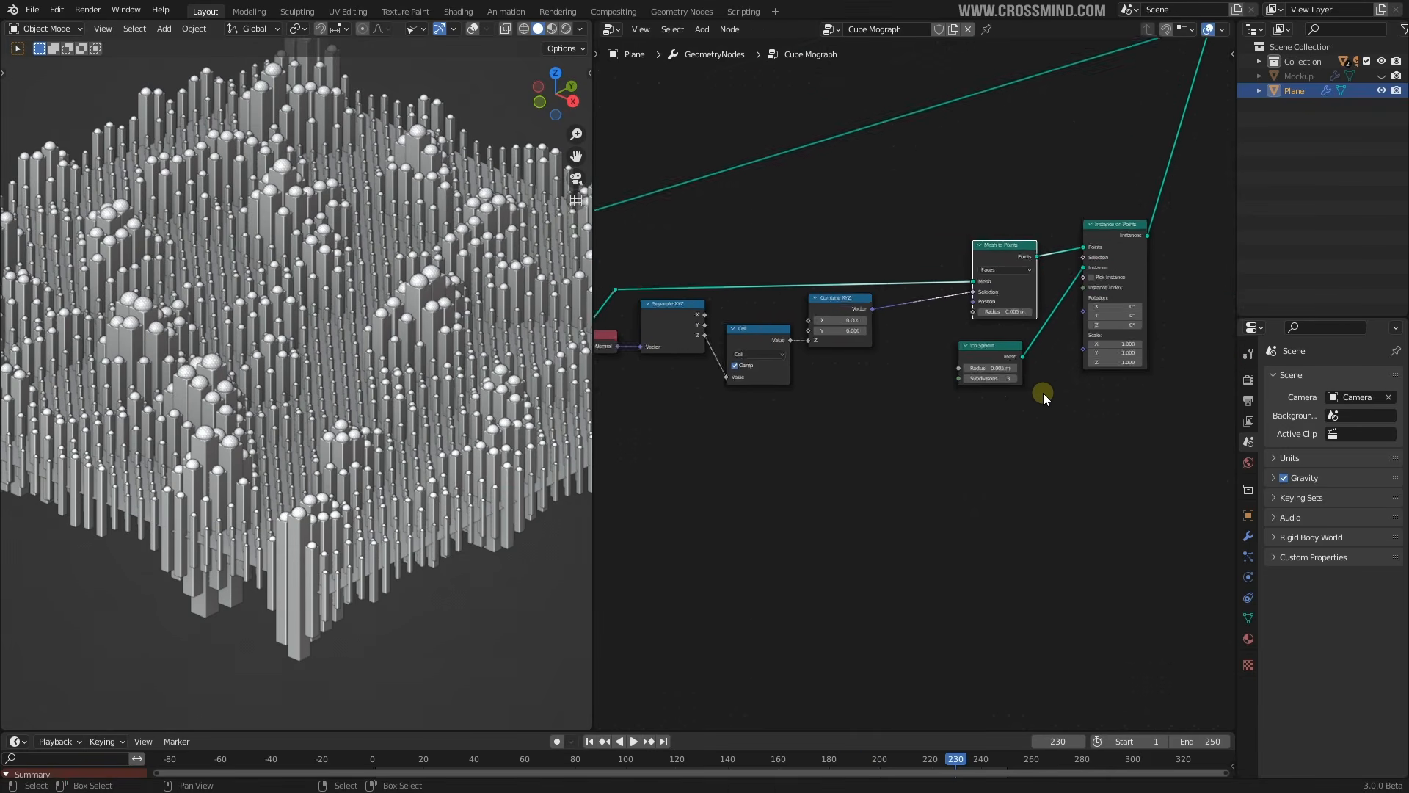
Add a Position input node and connect it to the Mesh to Points Position
scroll(1042, 393, "up", 2)
scroll(1032, 382, "up", 1)
middle_click_drag(1032, 382, 993, 376)
left_click_drag(926, 354, 947, 347)
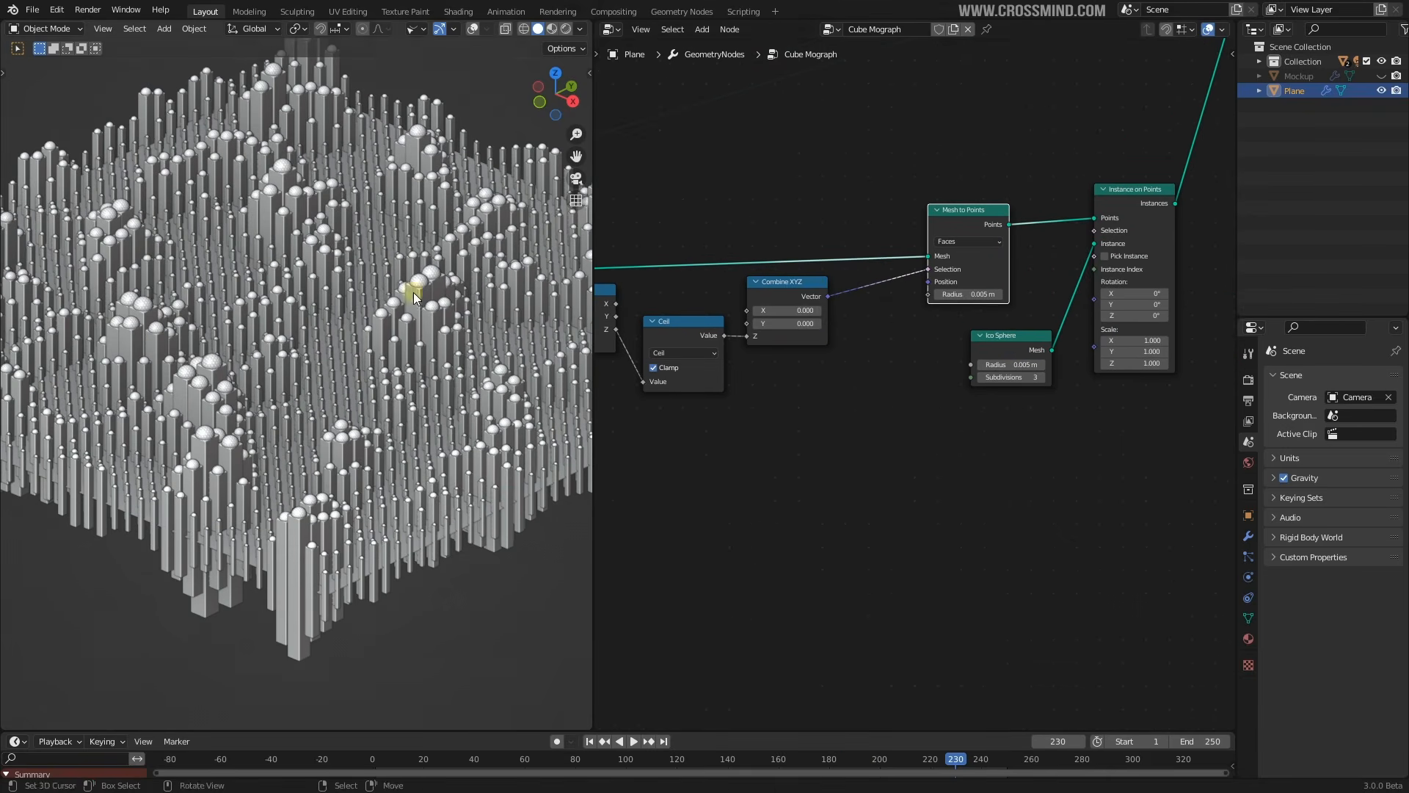
key("shift+a")
mouse_move(822, 442)
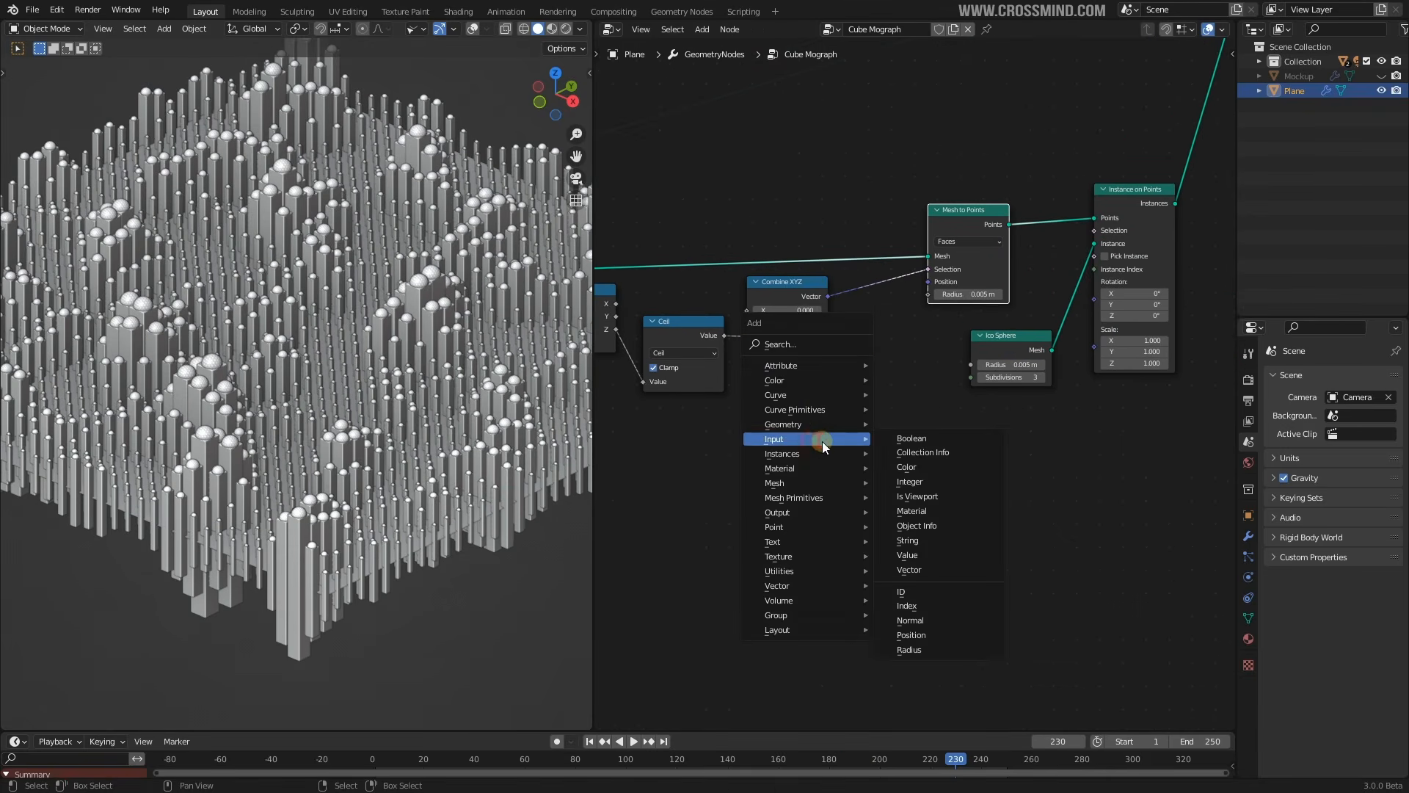
left_click(927, 635)
scroll(841, 451, "up", 2)
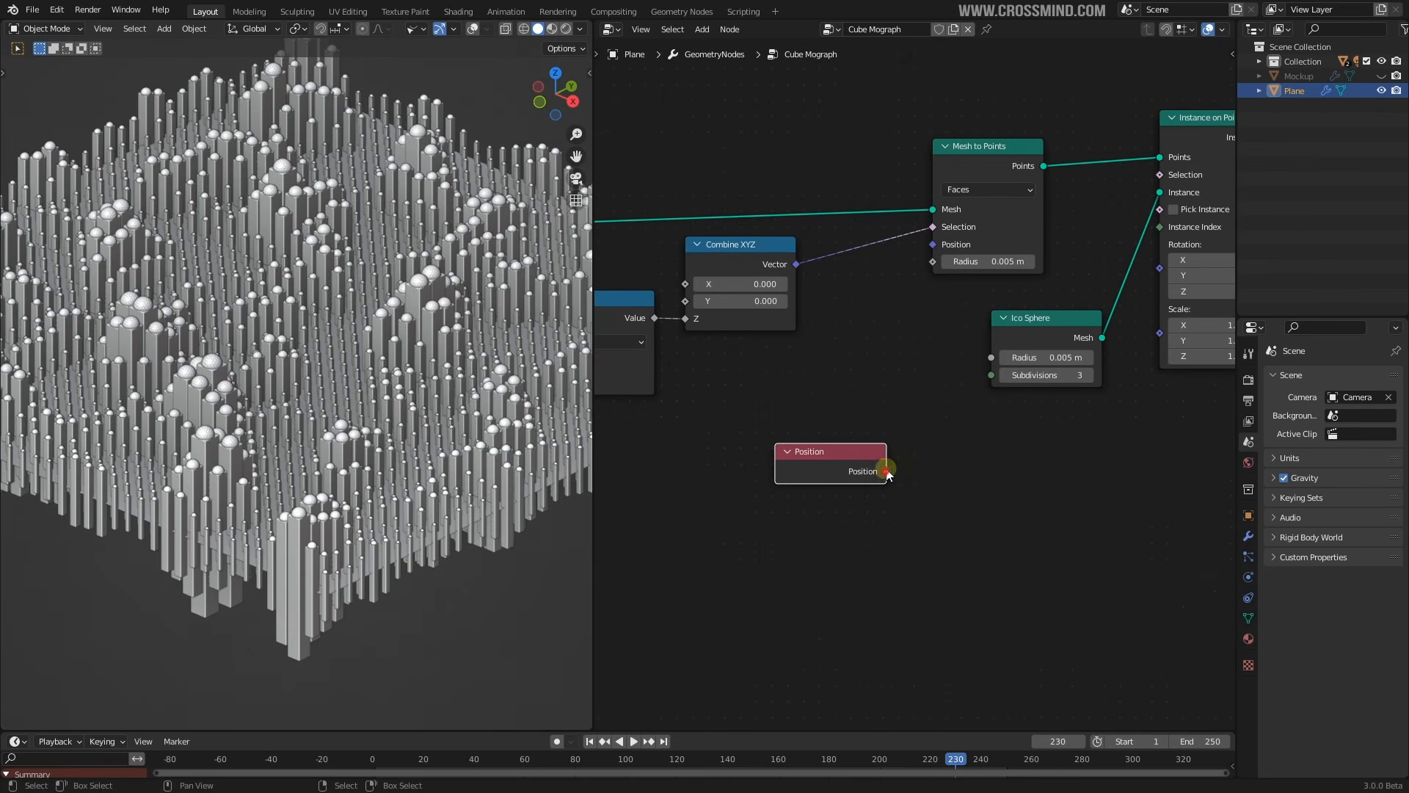
left_click_drag(931, 252, 933, 245)
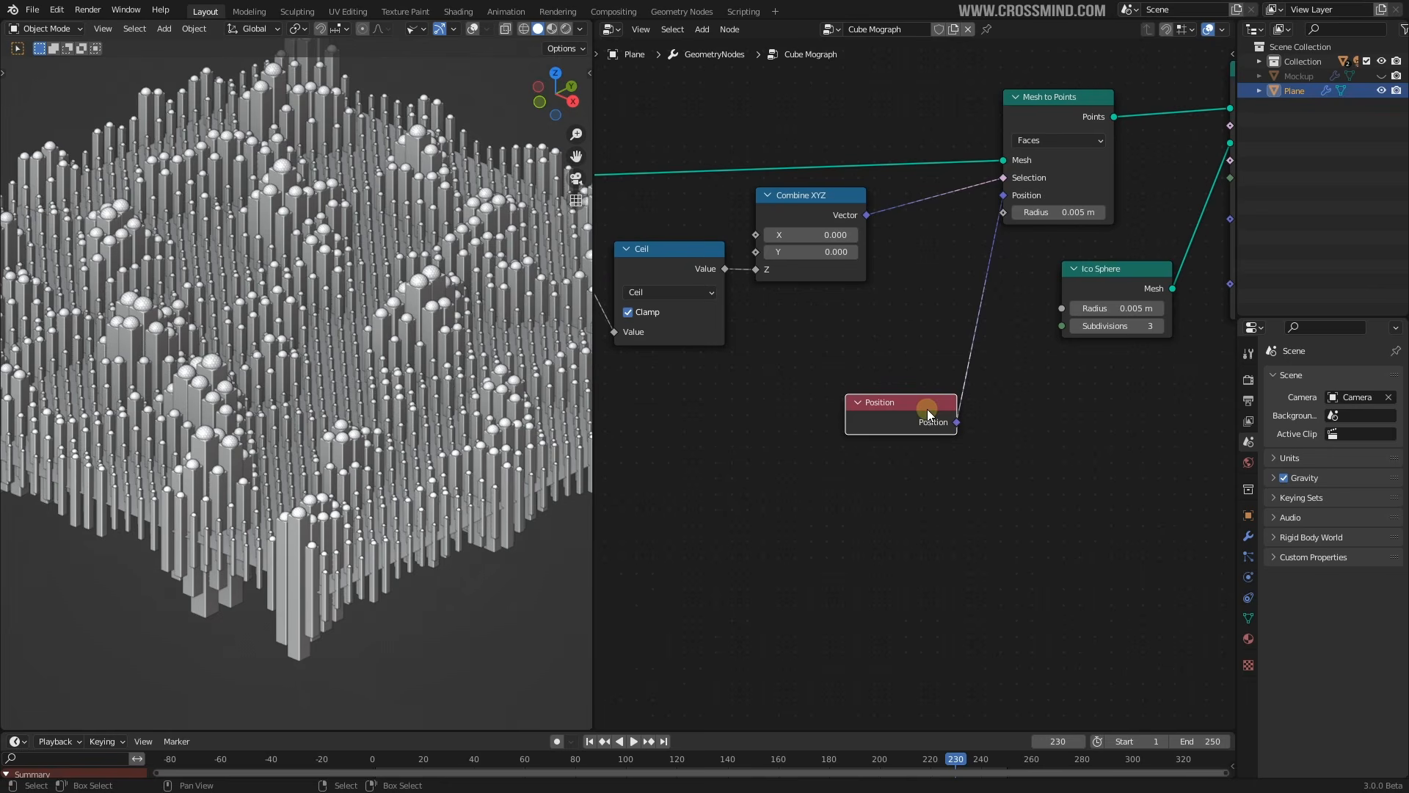
left_click_drag(927, 409, 857, 401)
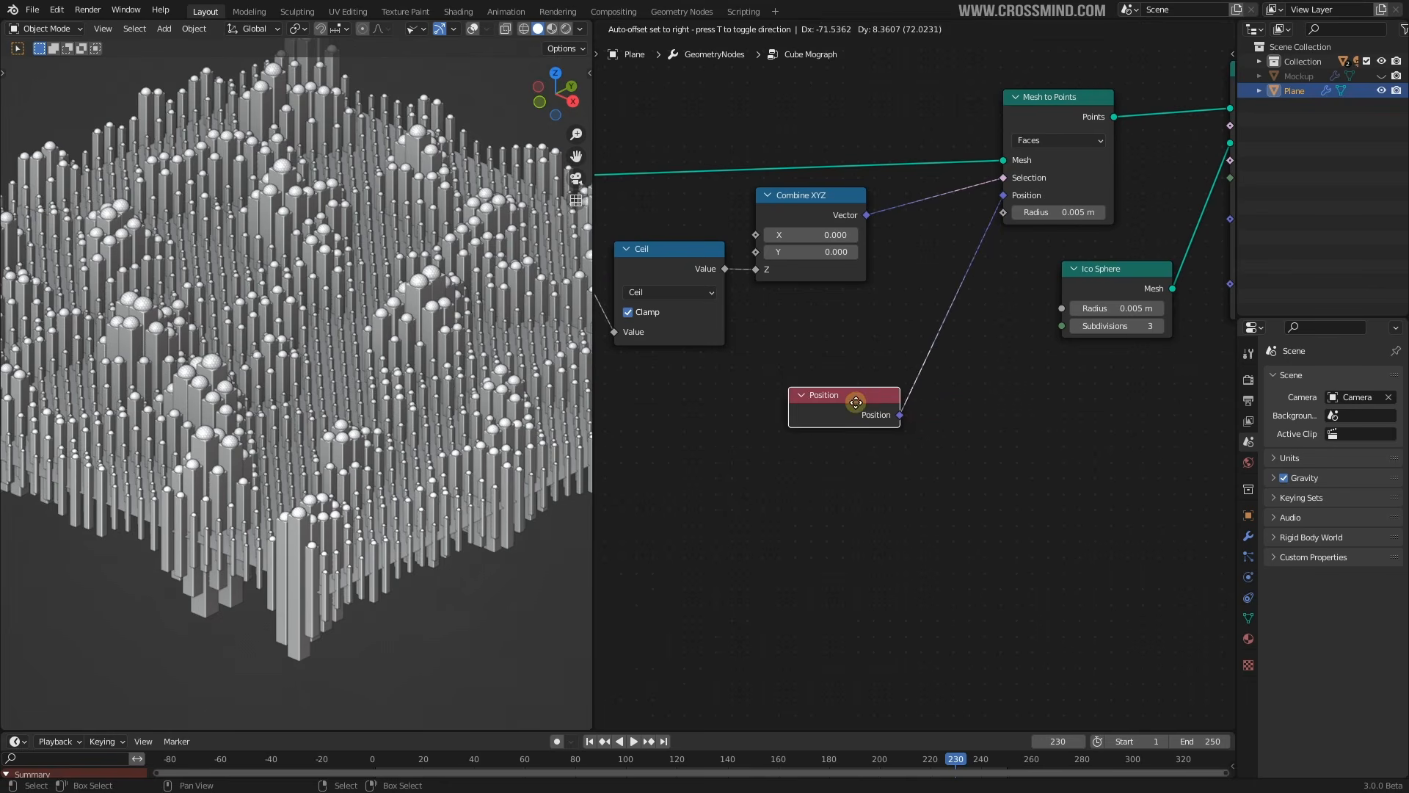
Add a Math node via the 'mul' search and set its operation to Multiply
key("shift+a")
left_click(804, 309)
type("mul")
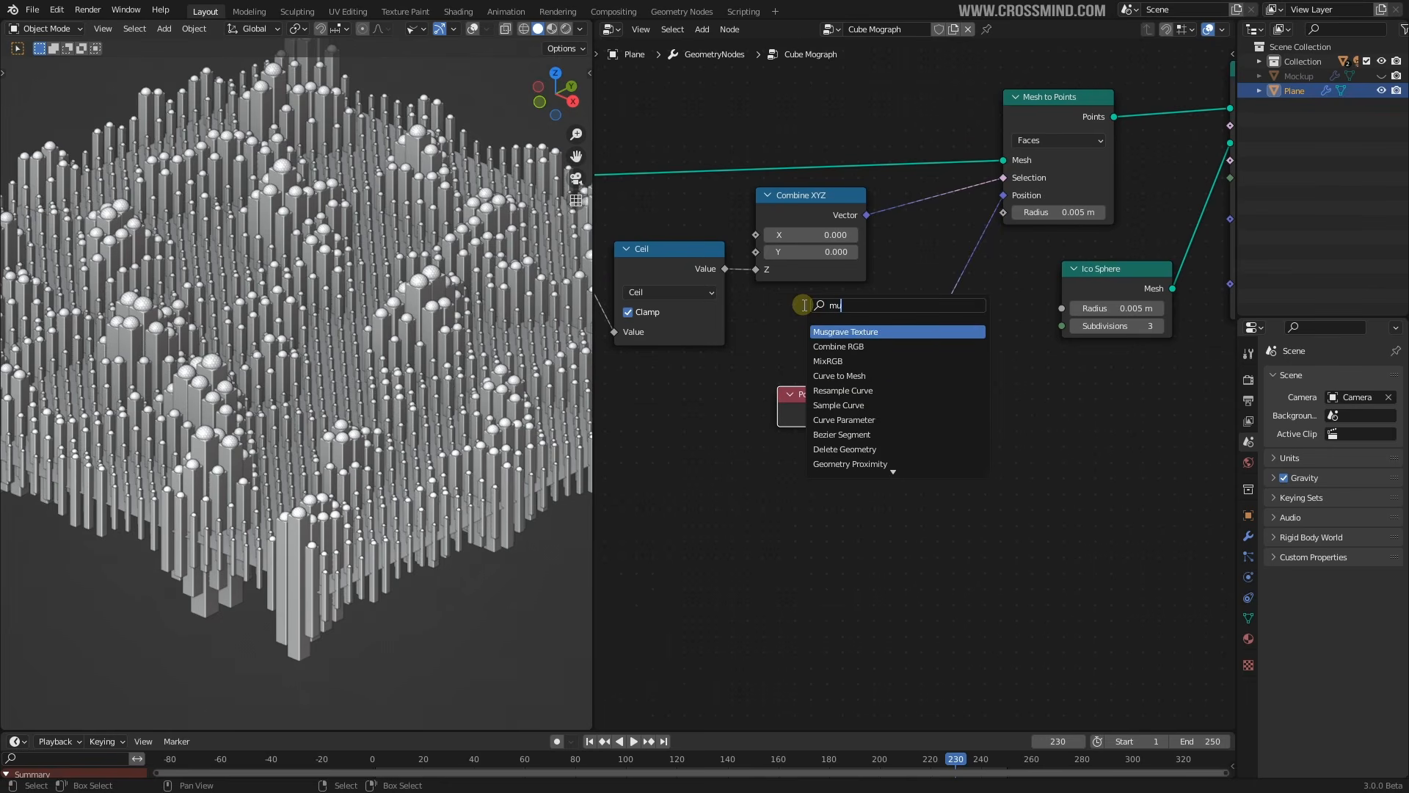
key("BackSpace")
key("BackSpace")
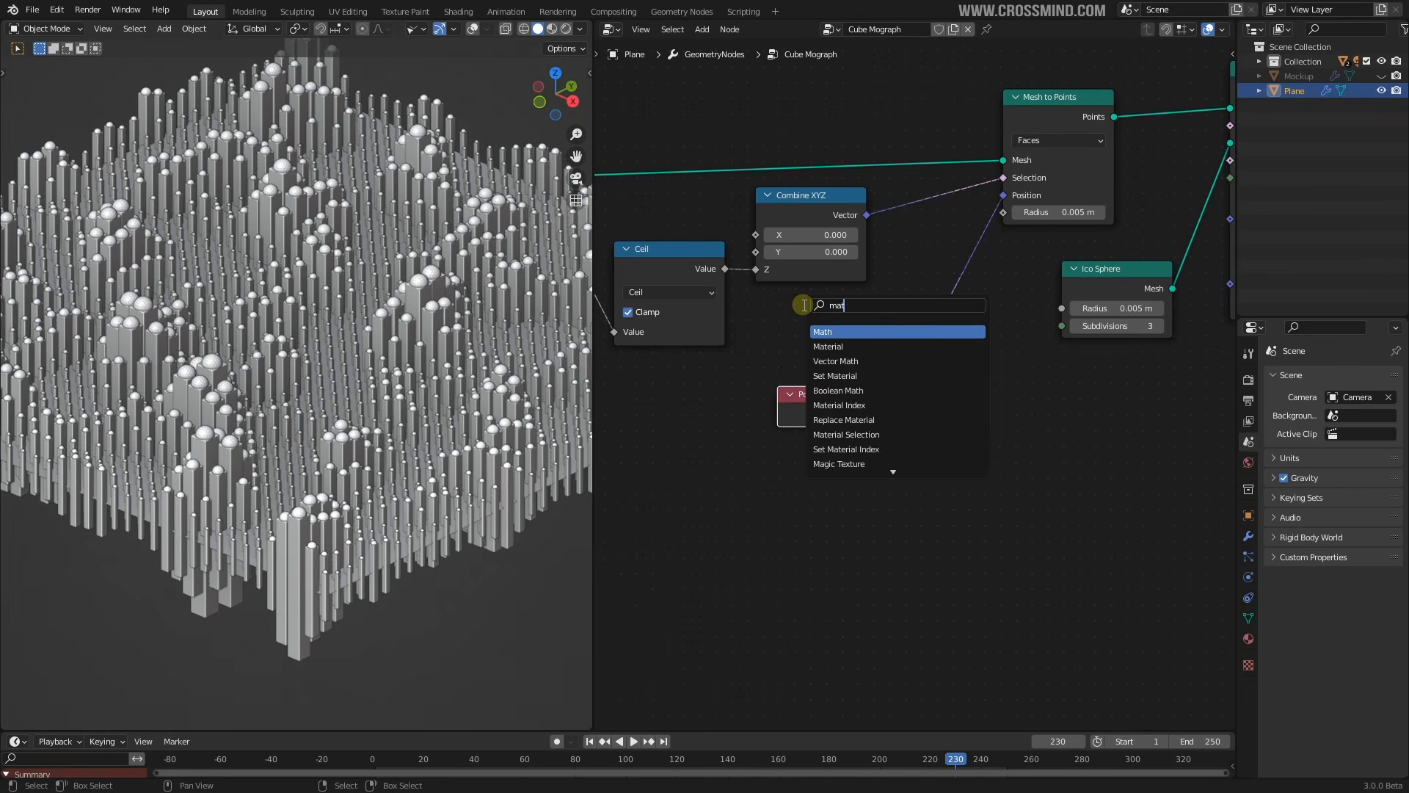
key("Return")
left_click(984, 369)
left_click(987, 365)
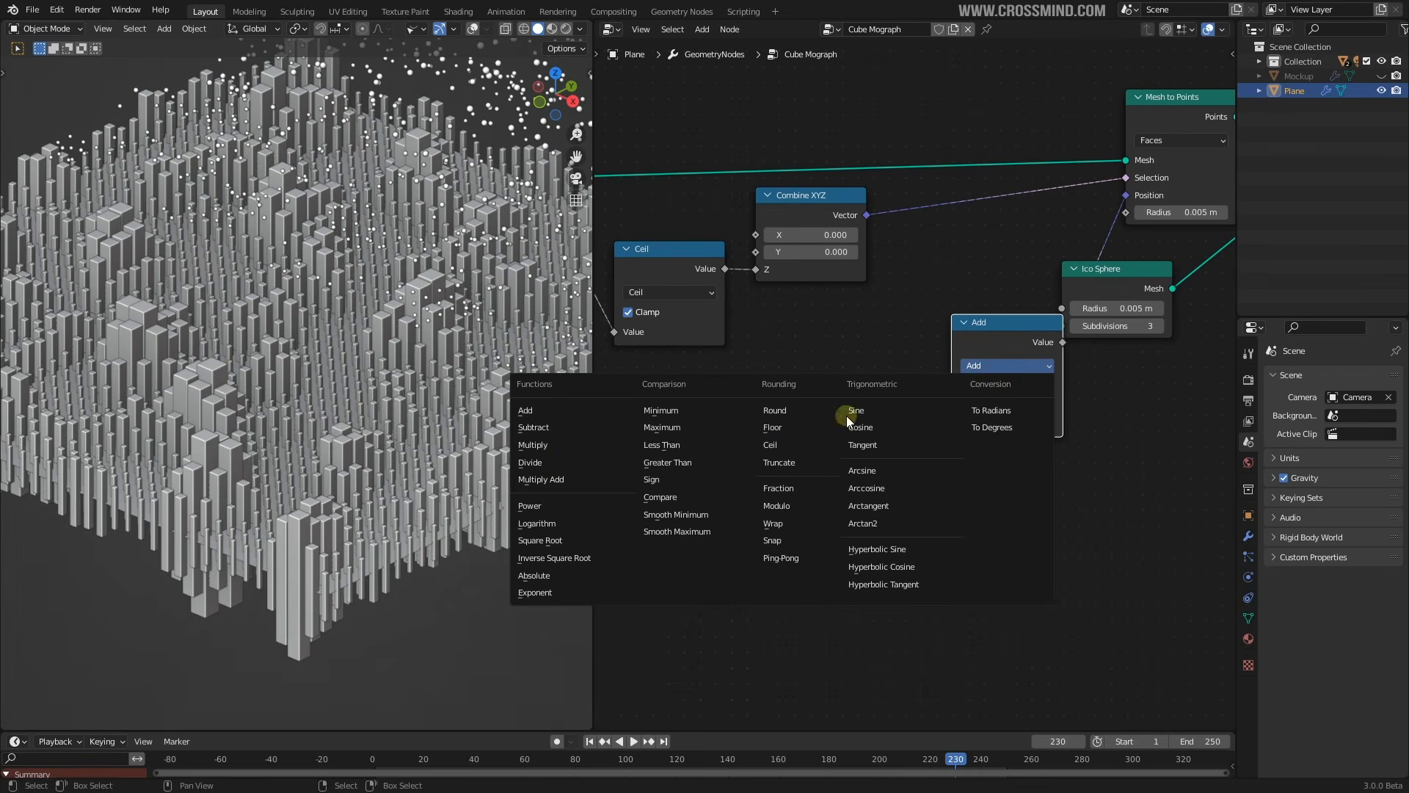
left_click(537, 445)
scroll(988, 410, "up", 1)
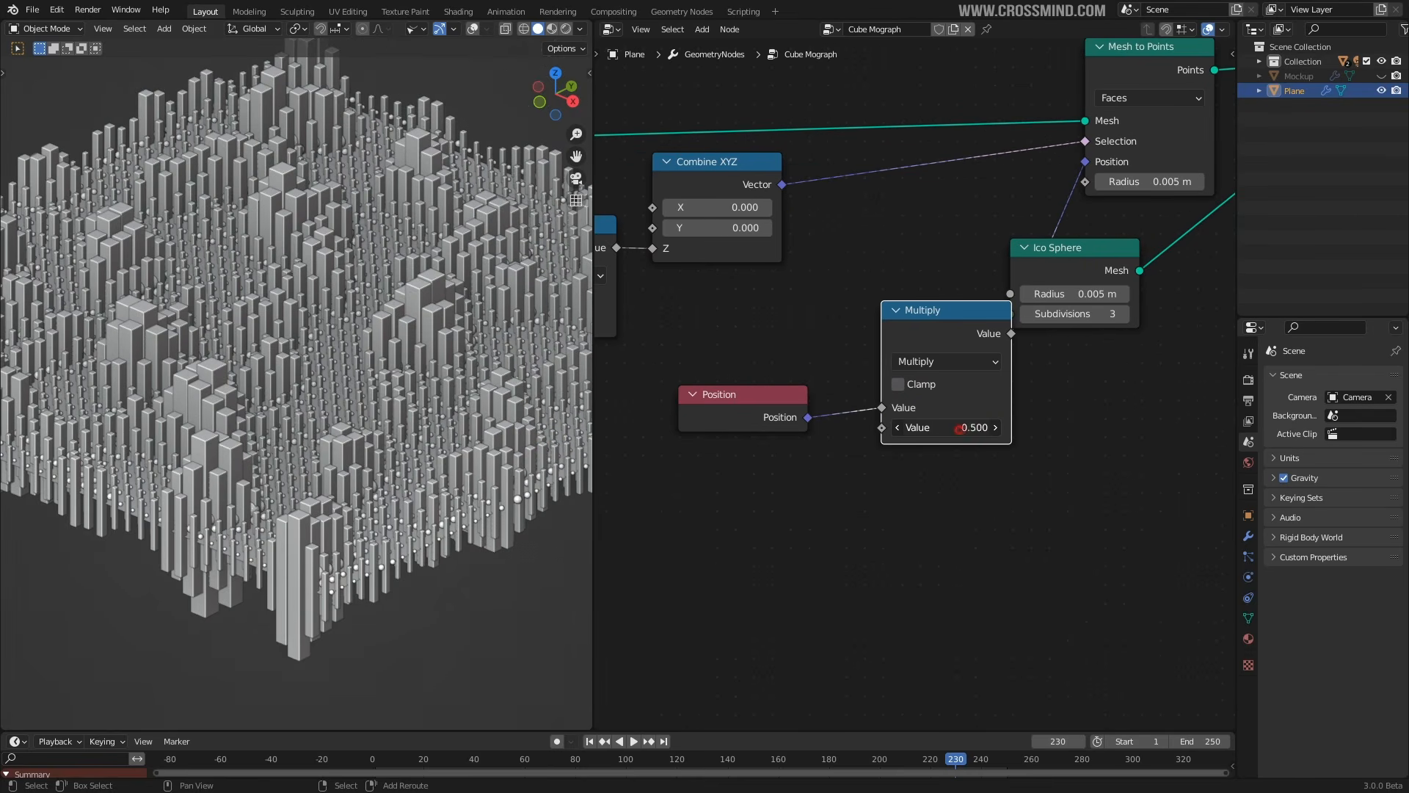
left_click_drag(960, 428, 1013, 429)
right_click(961, 429)
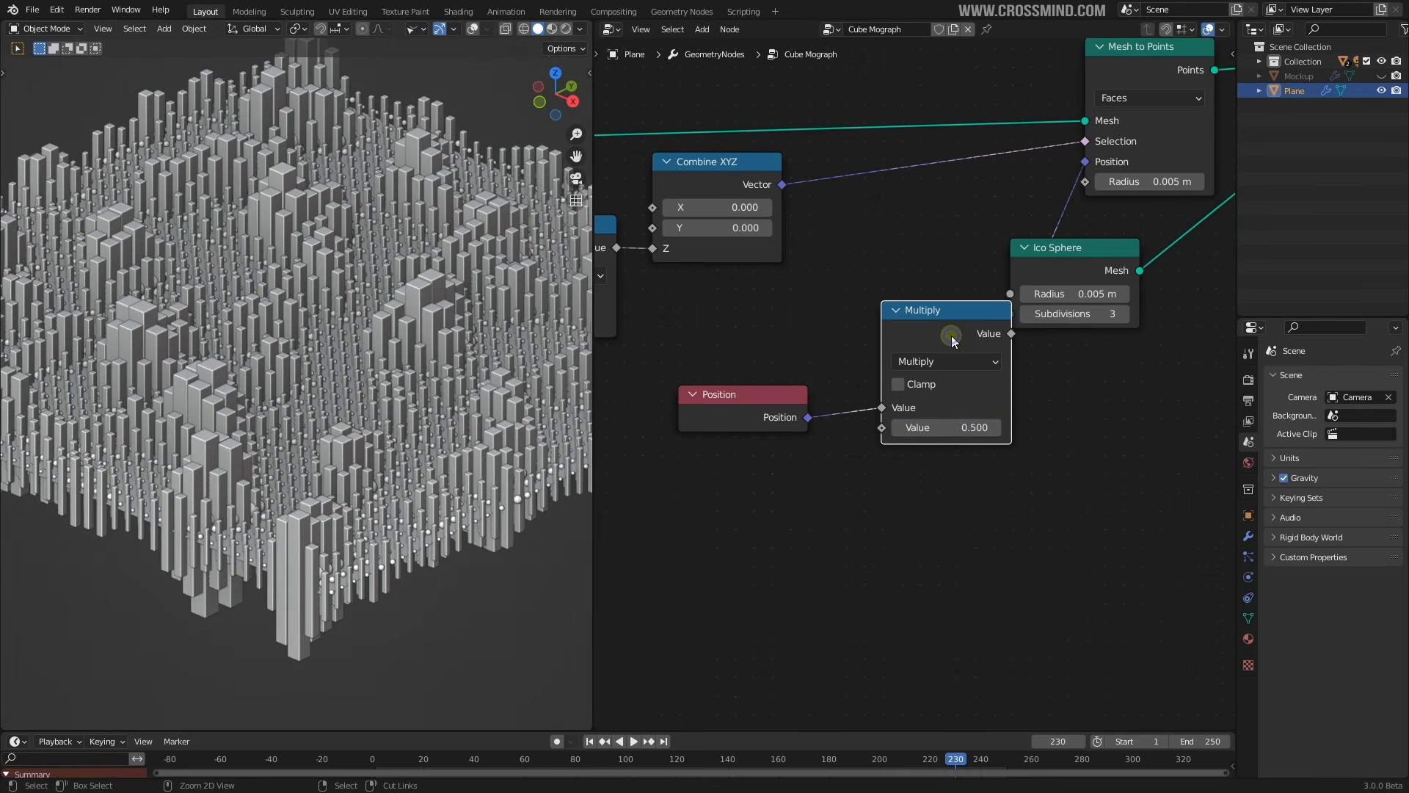
Remove the Multiply node, undo to restore it, and move the Ico Sphere node aside
key("ctrl+x")
key("shift+a")
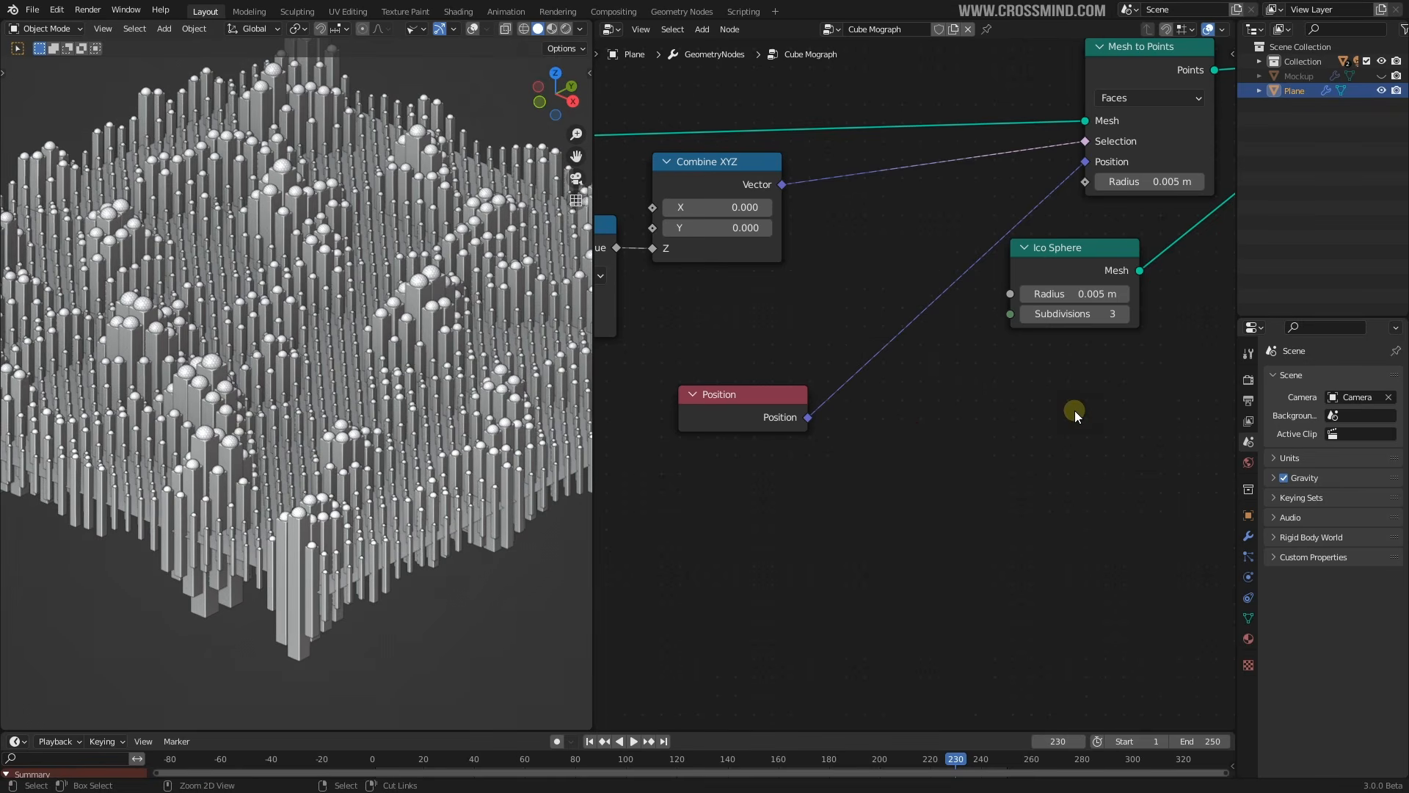
key("ctrl+z")
middle_click_drag(1057, 406, 984, 393)
left_click_drag(1010, 246, 1117, 273)
key("shift+a")
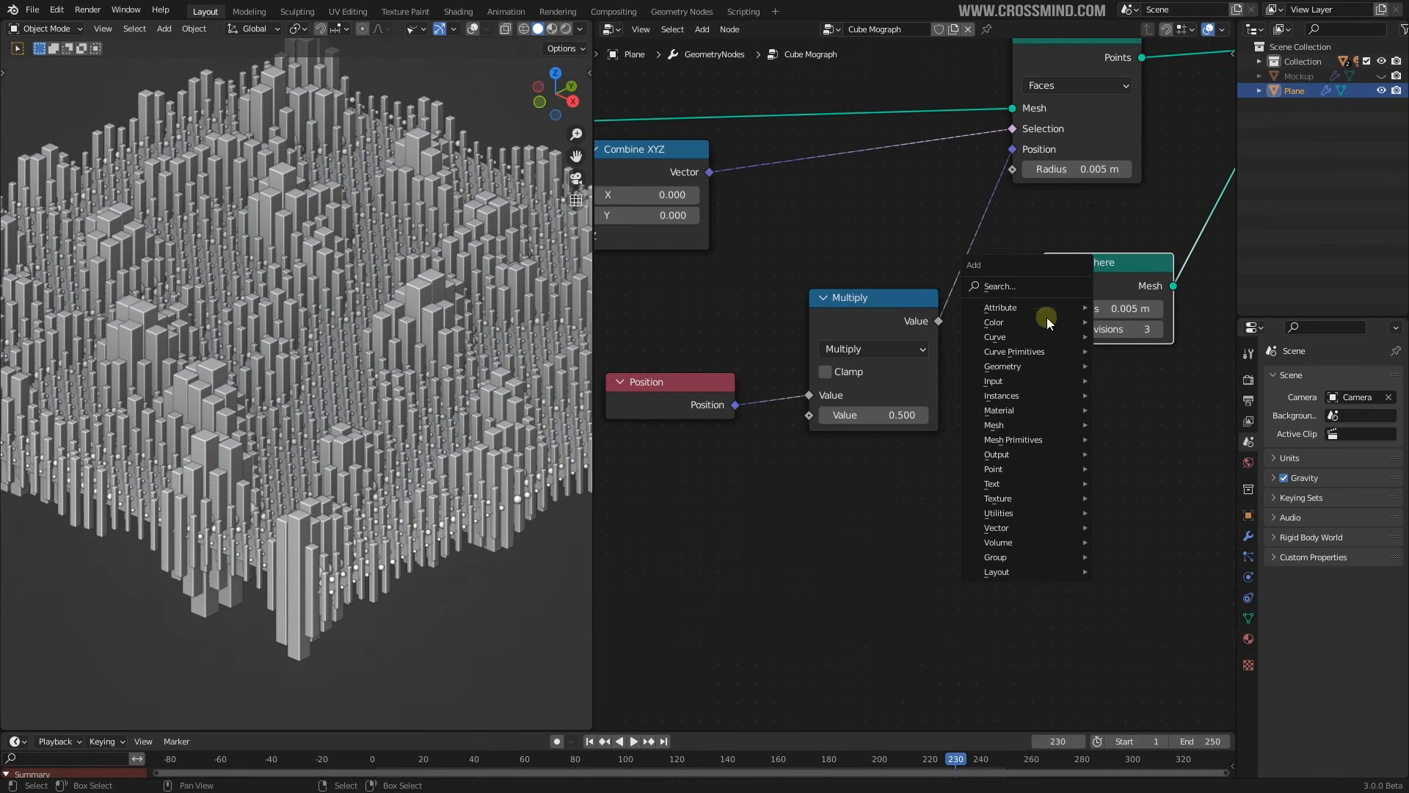
scroll(927, 289, "down", 2)
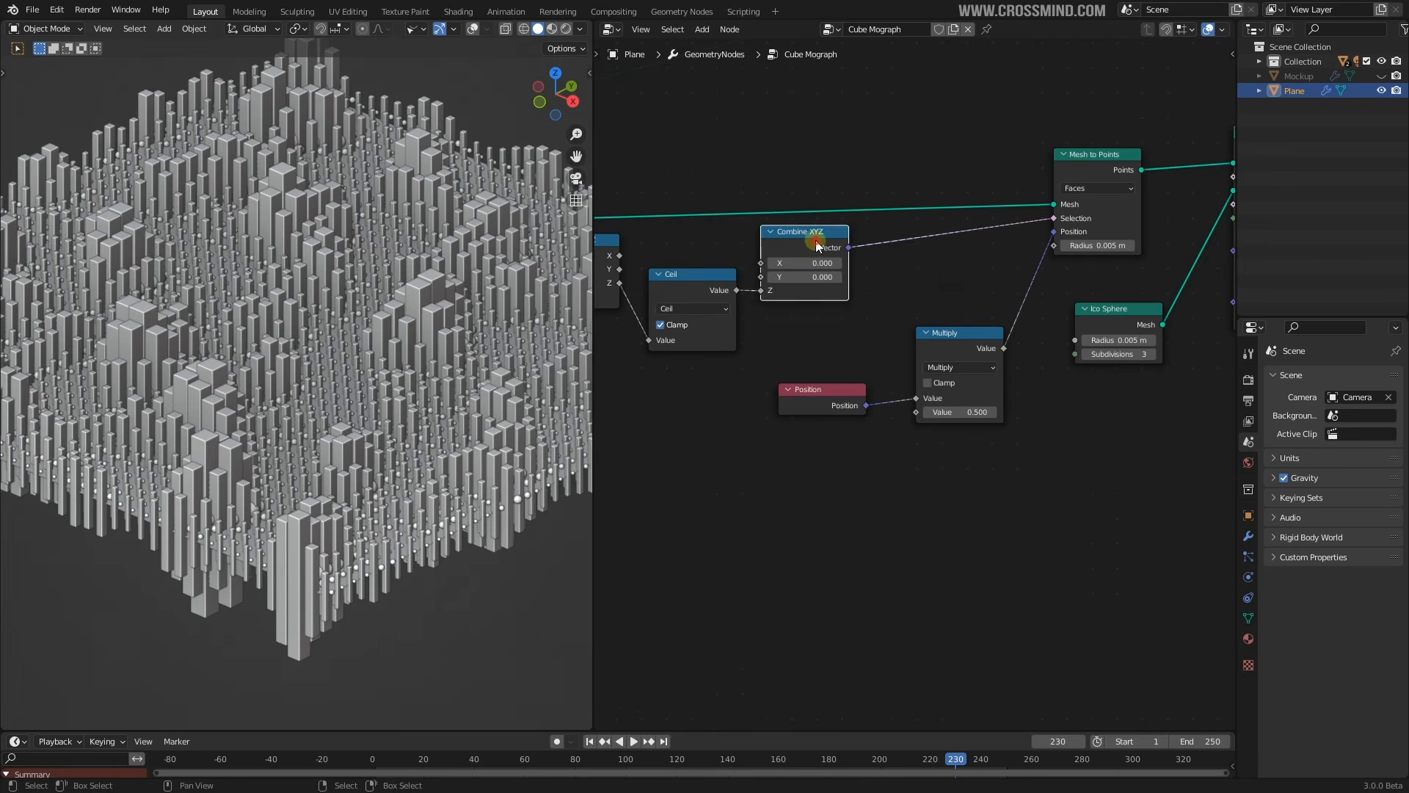
Duplicate Combine XYZ between Multiply and Mesh to Points, with Multiply feeding its Z input
key("shift+d")
left_click(1034, 270)
middle_click_drag(1071, 332, 914, 345)
scroll(919, 337, "up", 1)
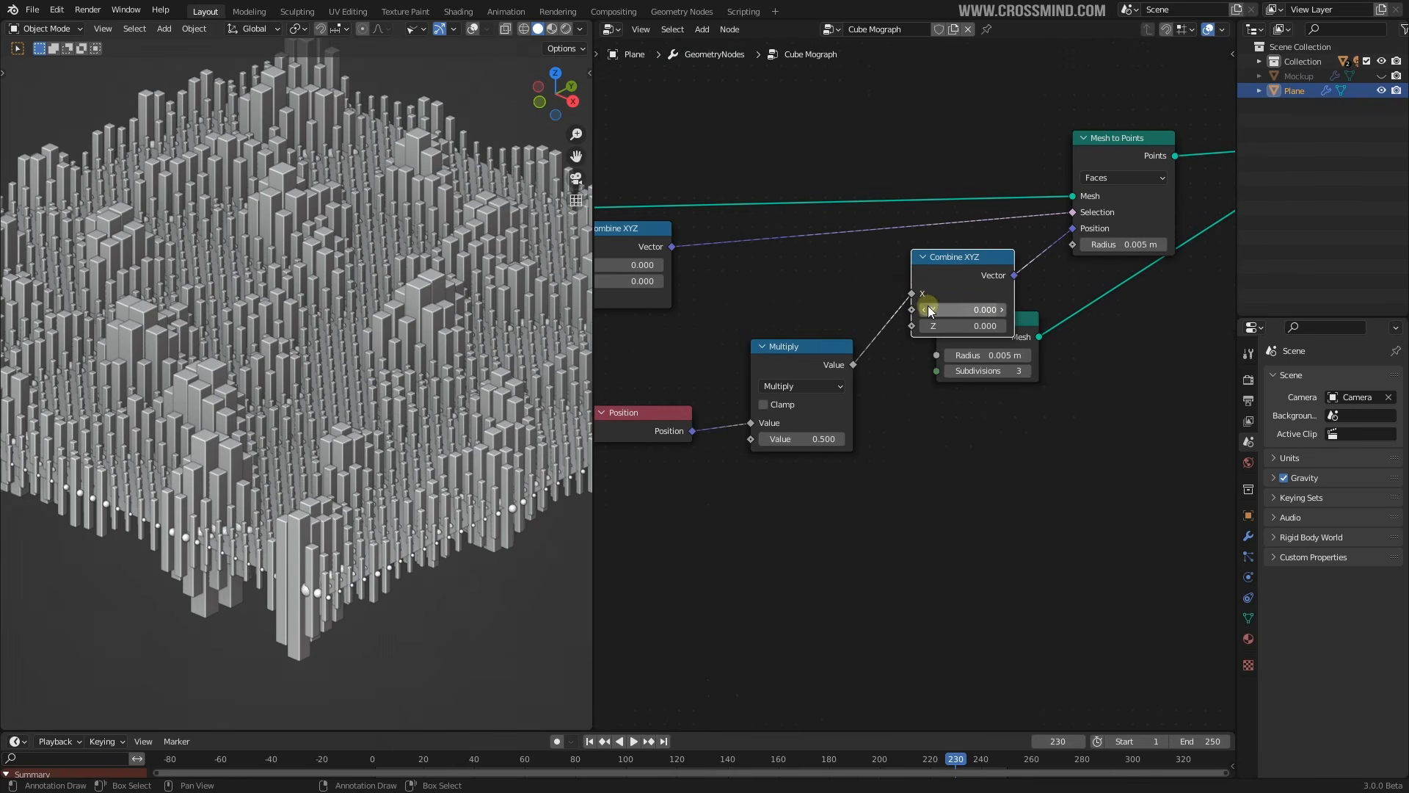
left_click_drag(914, 297, 896, 336)
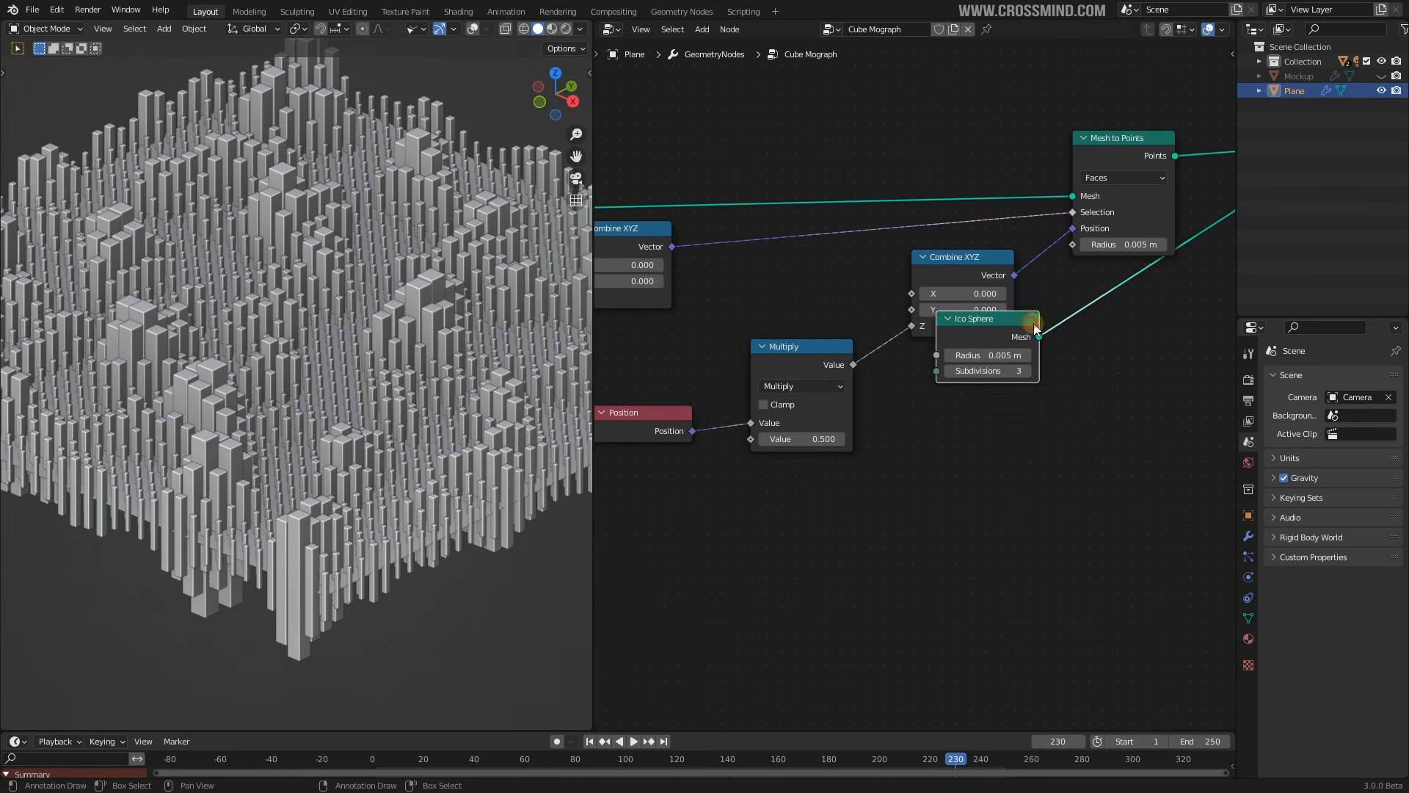
left_click_drag(1036, 328, 1170, 314)
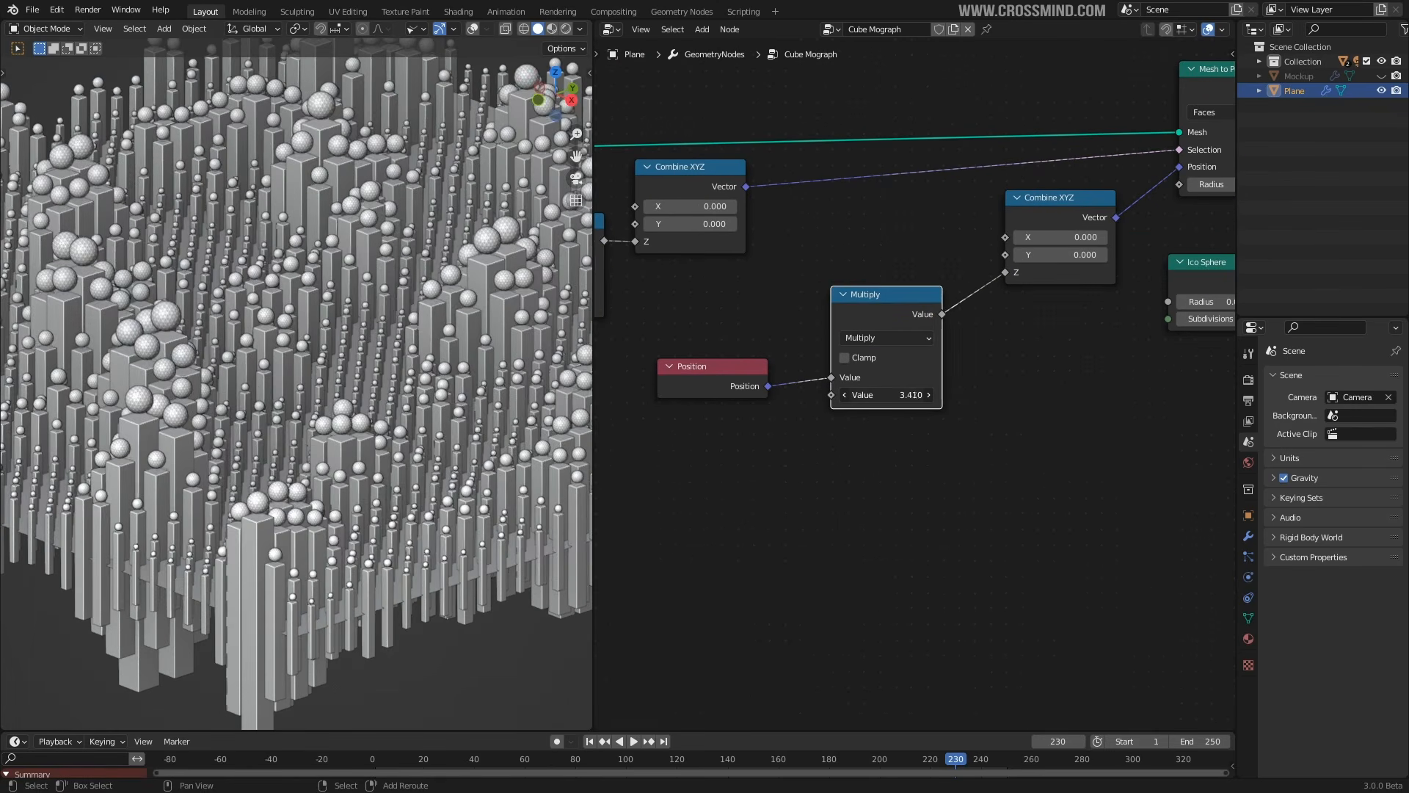
Raise the Multiply factor from 3.370 to 6.800 and then 12.380, viewing the field side-on
left_click_drag(887, 395, 888, 395)
middle_click_drag(329, 439, 307, 419)
left_click_drag(897, 400, 871, 400)
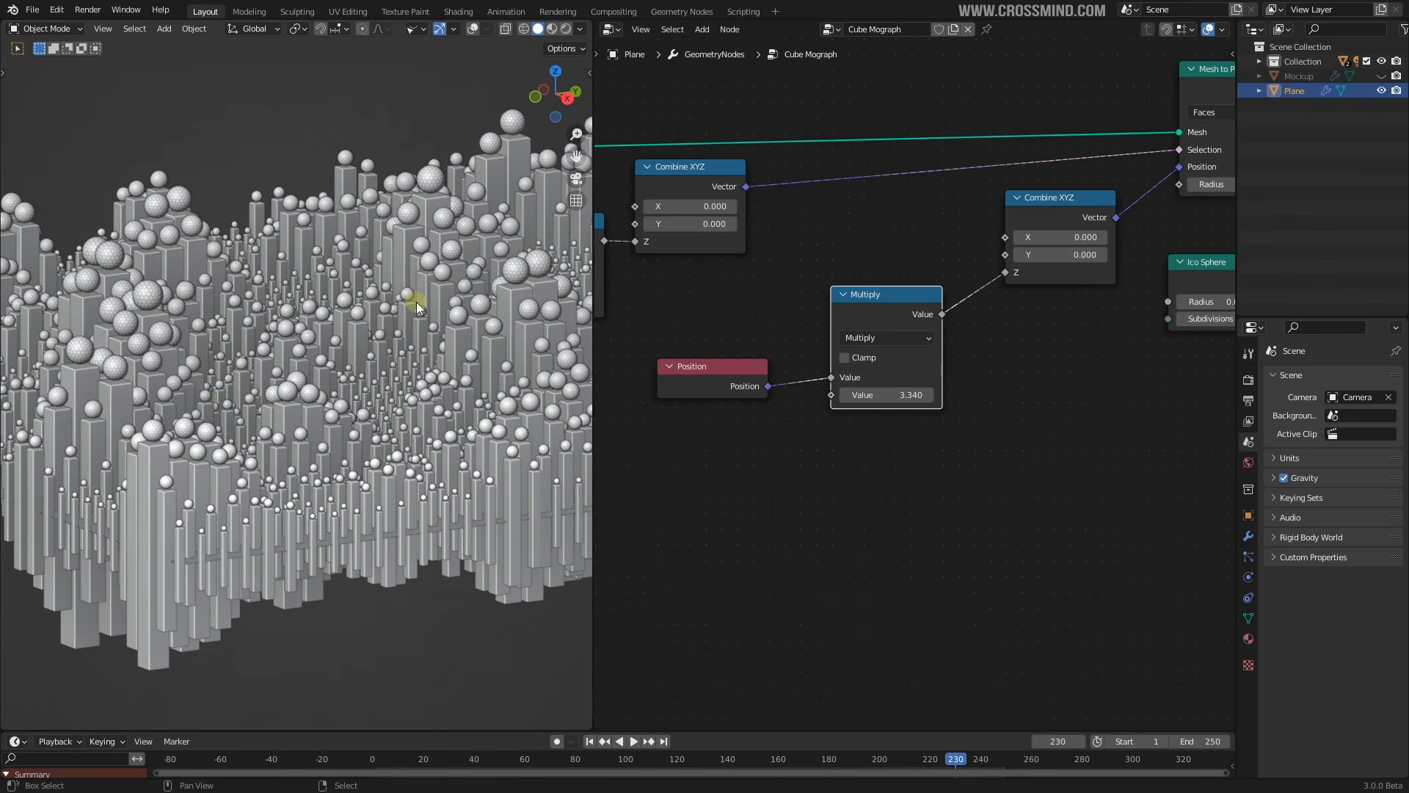
middle_click_drag(416, 307, 400, 301)
left_click_drag(887, 395, 1061, 395)
scroll(276, 362, "down", 3)
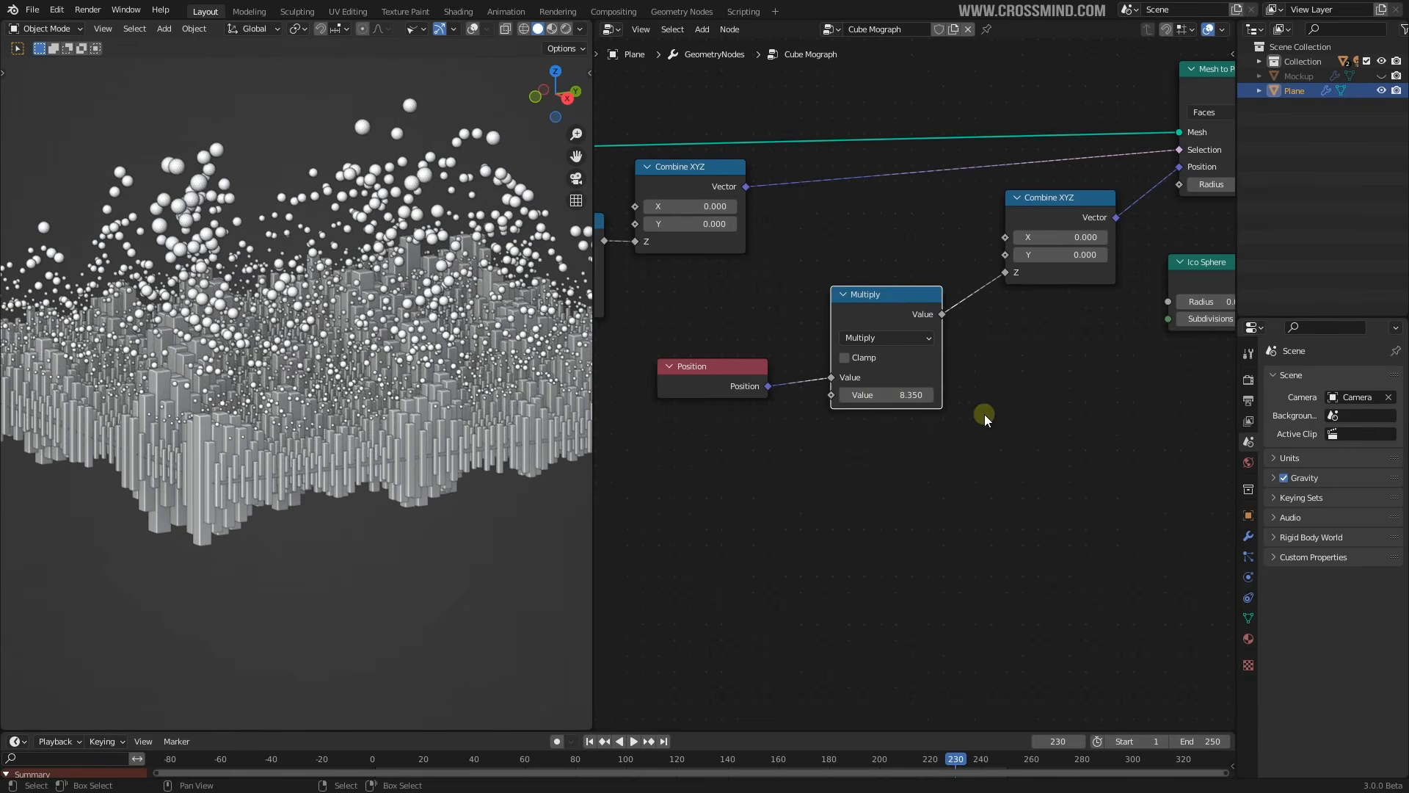
left_click_drag(903, 396, 1055, 396)
middle_click_drag(294, 379, 206, 421)
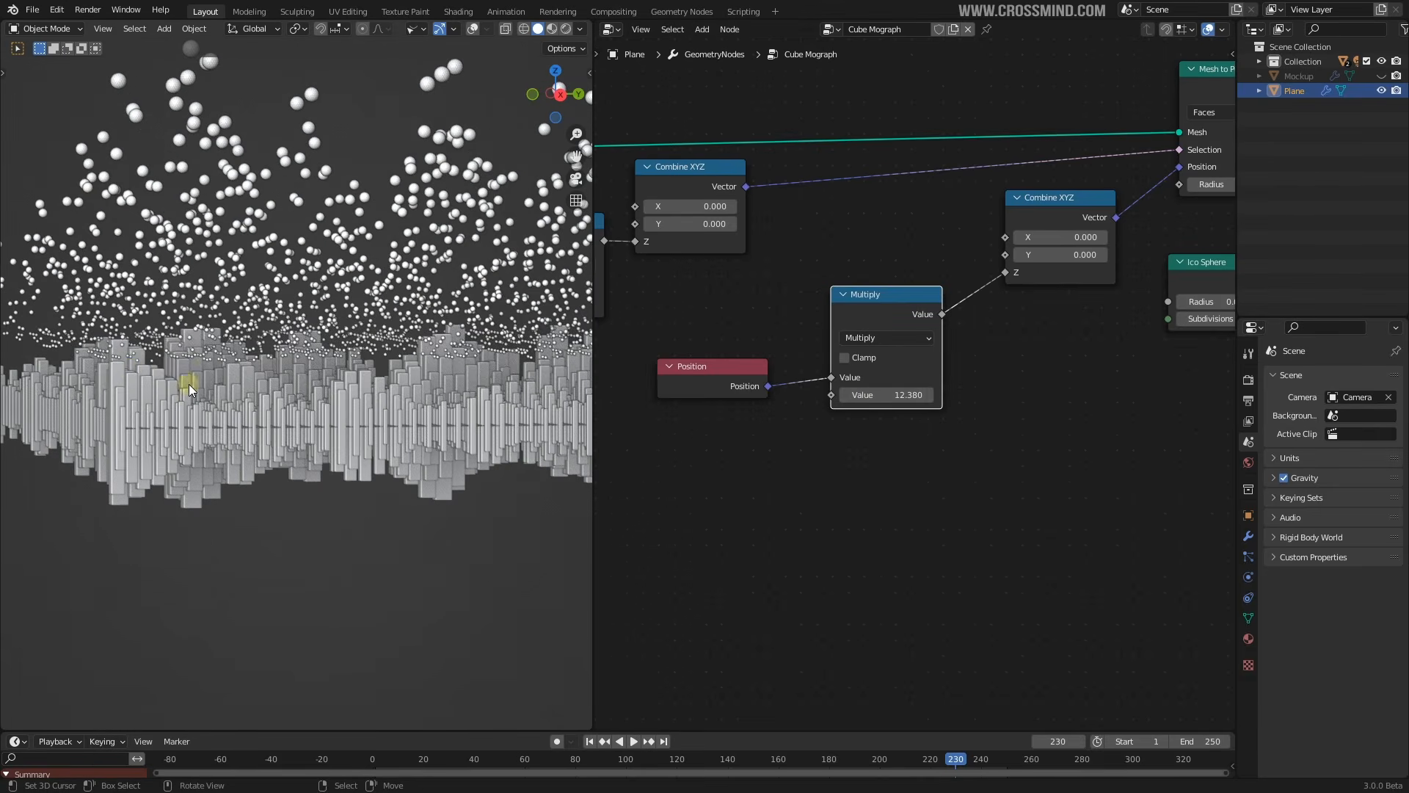
middle_click_drag(262, 350, 276, 405, "shift")
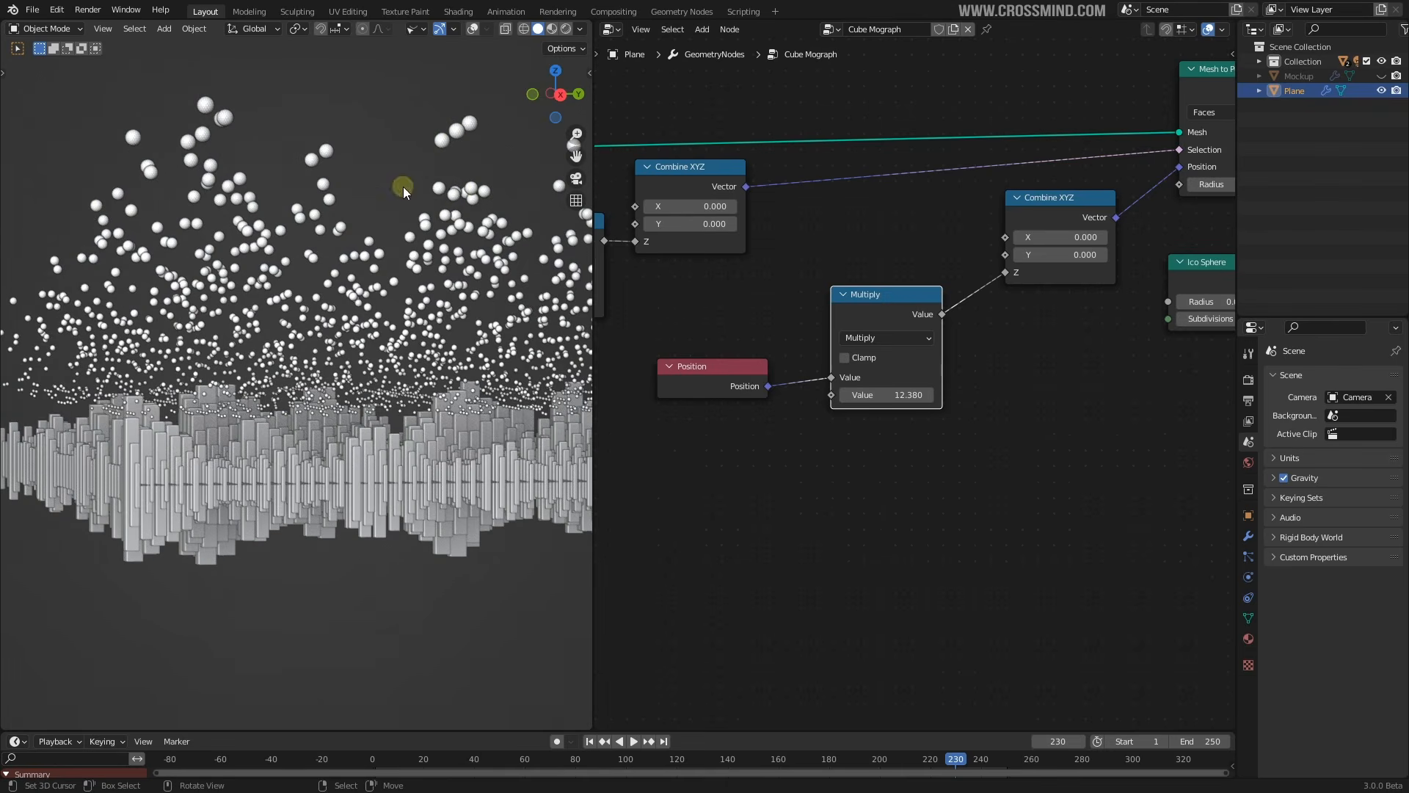
middle_click_drag(231, 266, 350, 103)
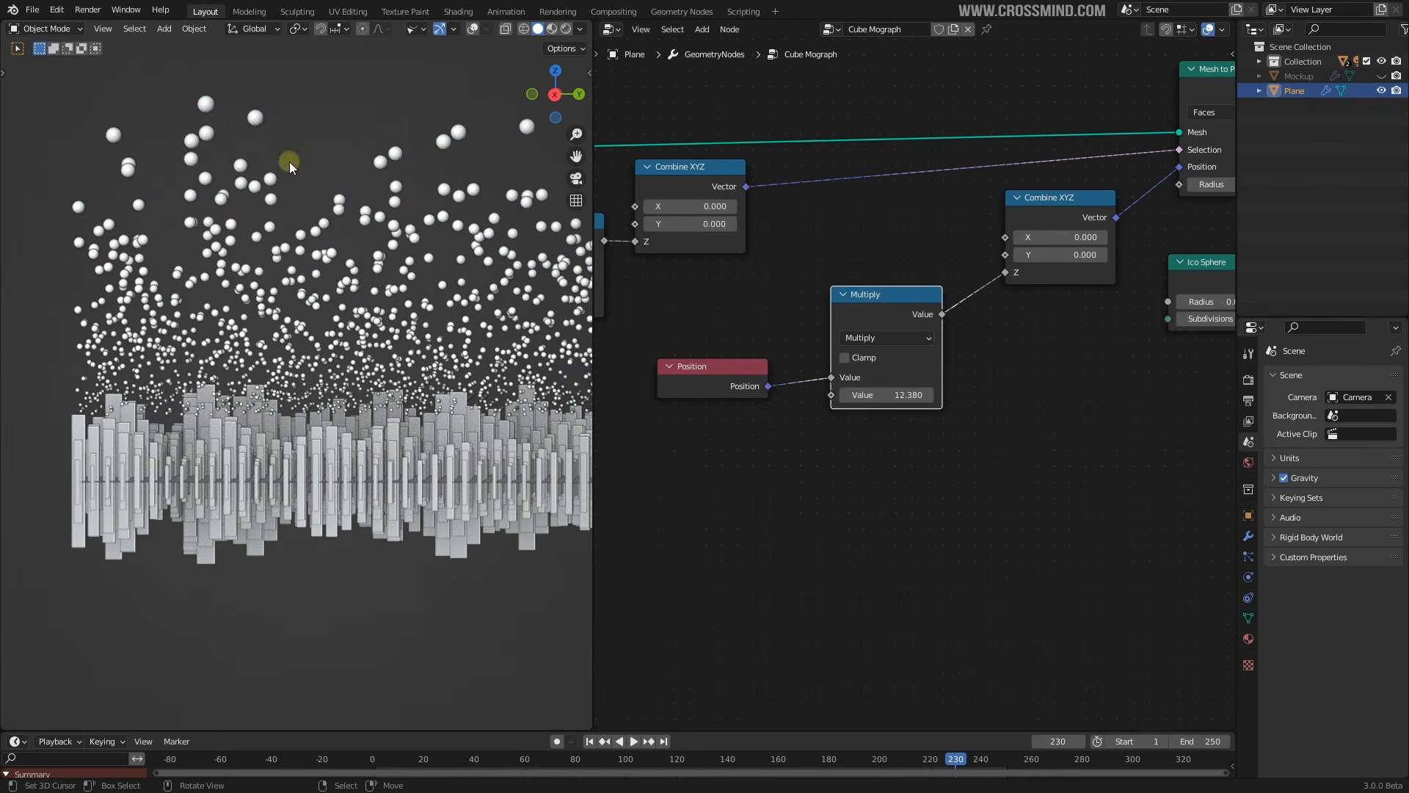
Play the animation and bring the Multiply factor back down to 3.330
key("space")
key("space")
left_click_drag(912, 395, 746, 396)
middle_click_drag(585, 491, 5, 493)
scroll(221, 494, "up", 4)
middle_click_drag(282, 479, 440, 411, "shift")
left_click_drag(909, 396, 898, 396)
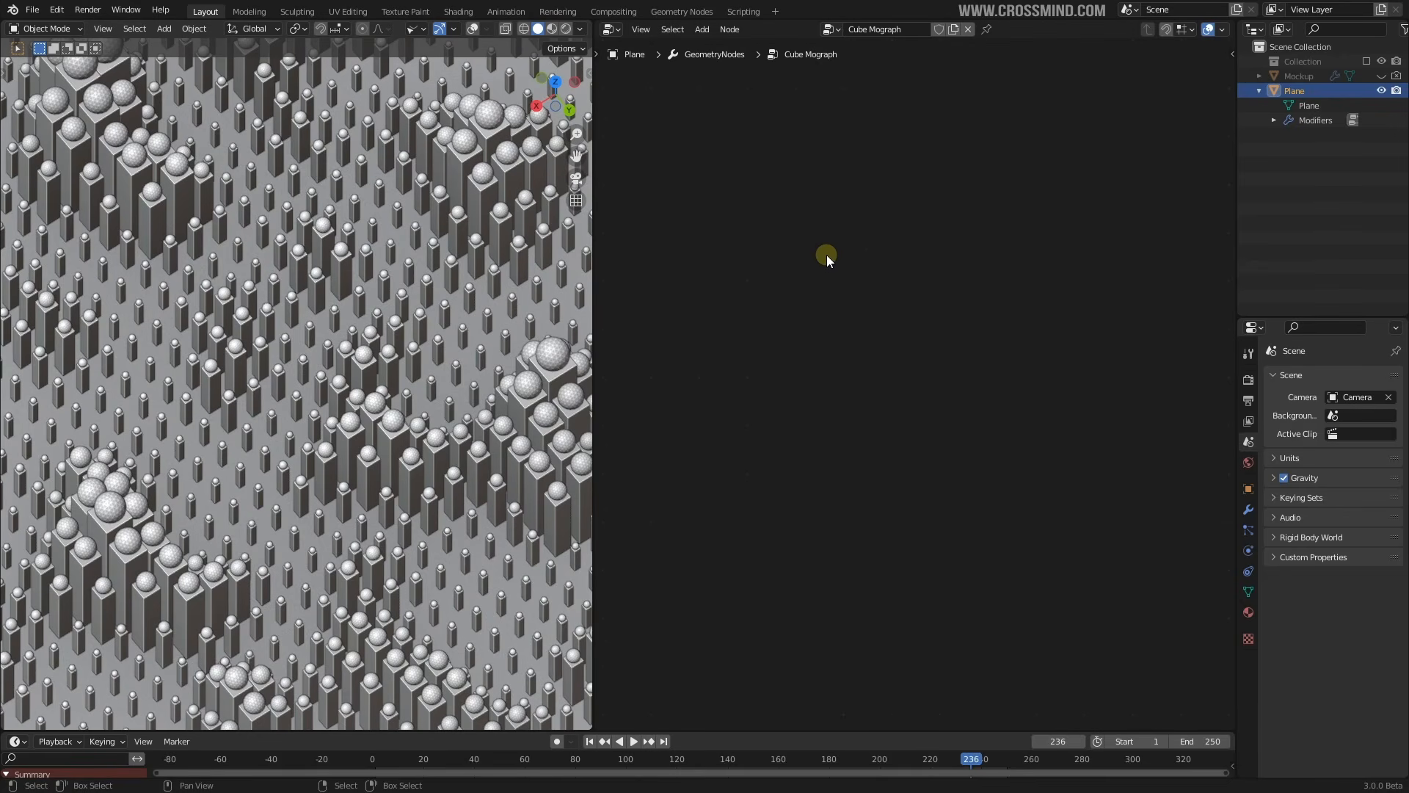
Add a Distribute Points on Faces node to the node tree via the 'dist' search
scroll(829, 254, "down", 4)
key("Home")
scroll(972, 351, "up", 8)
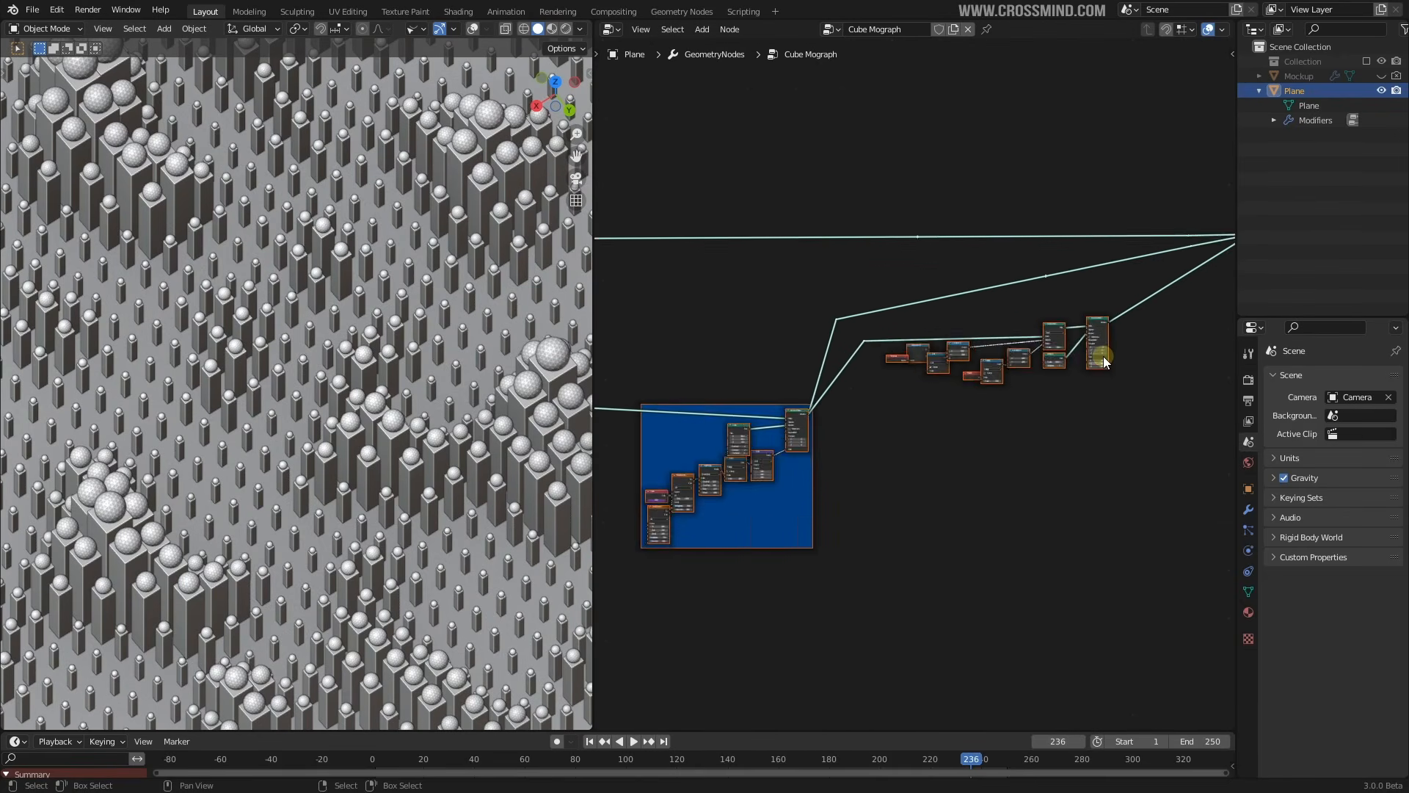
scroll(866, 385, "up", 4)
key("shift+a")
left_click(884, 318)
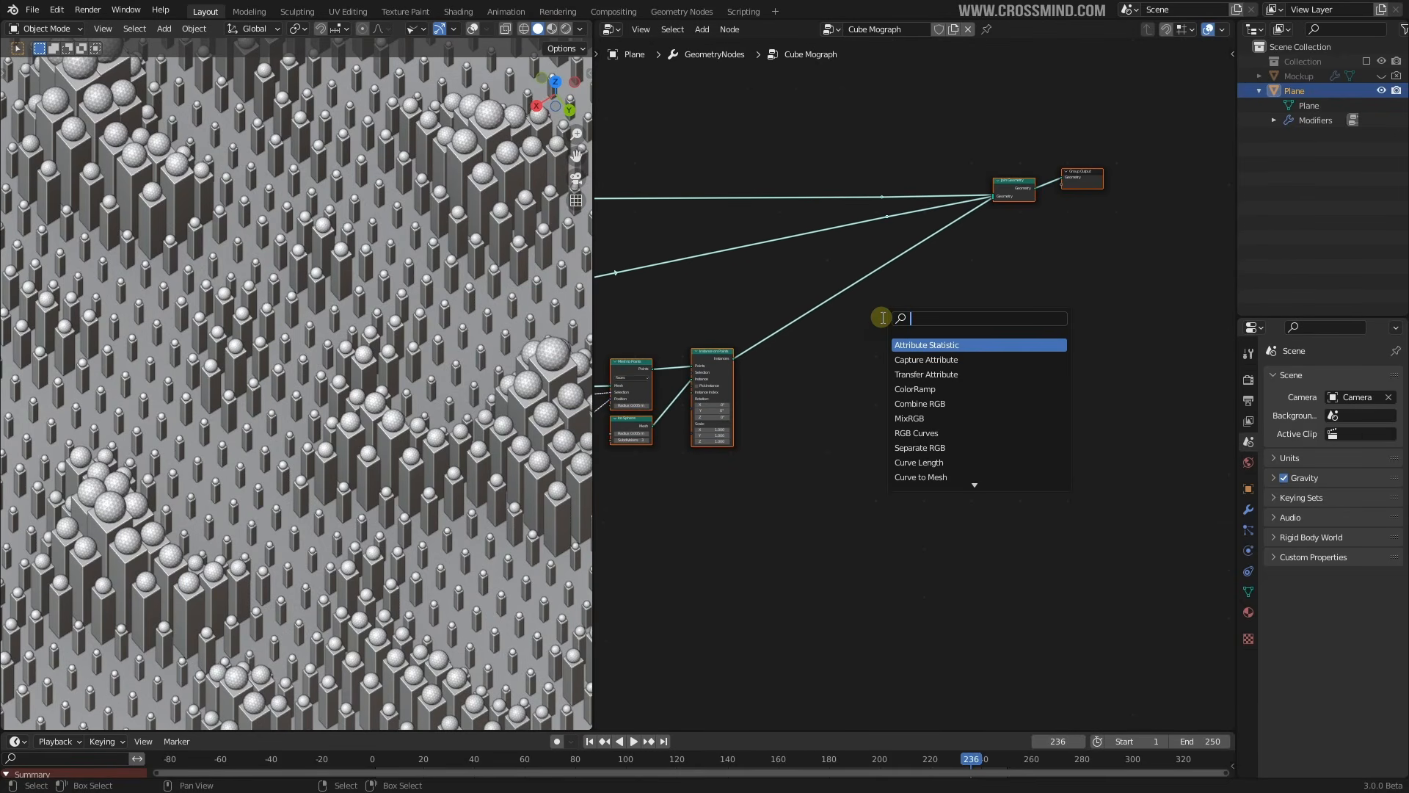
type("dist")
left_click(930, 348)
left_click(1016, 321)
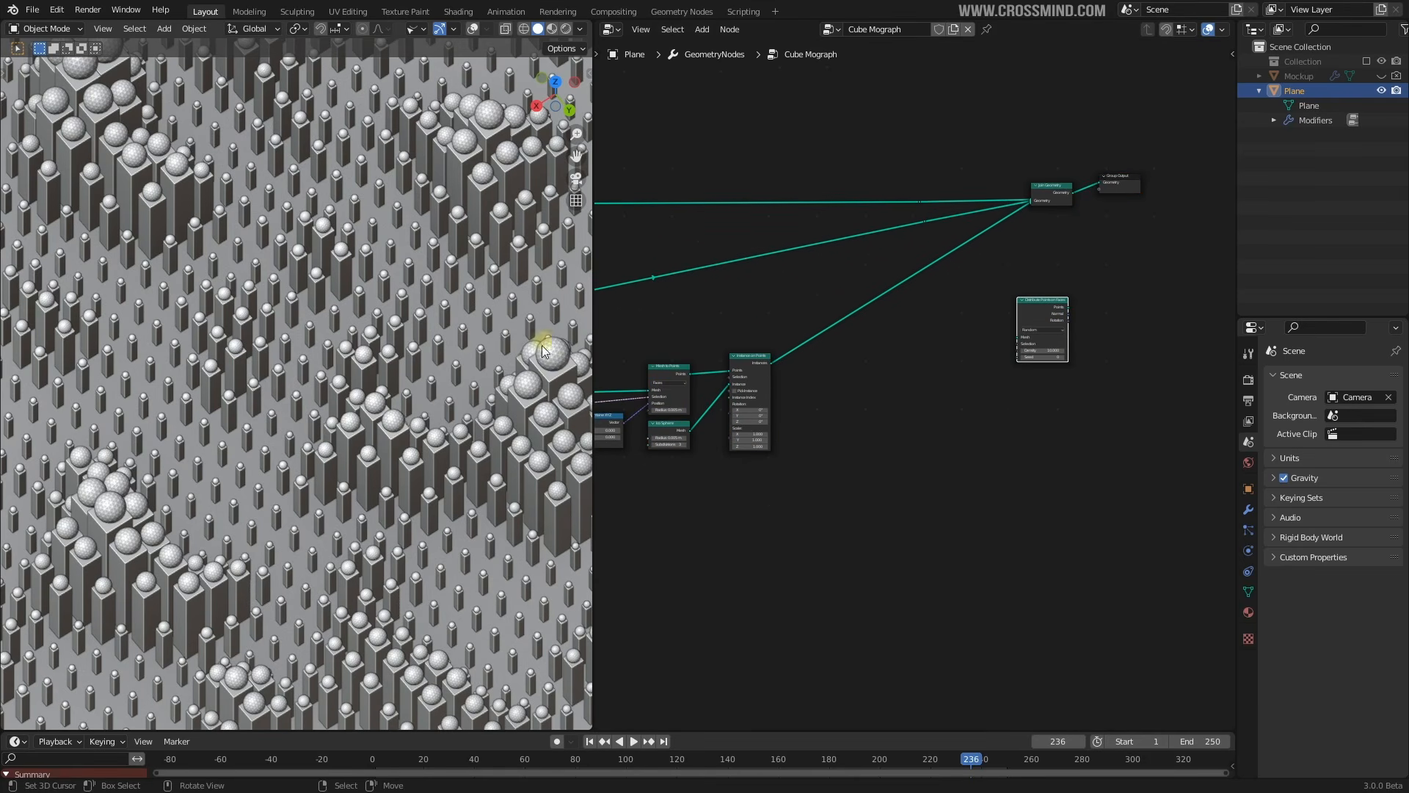
Circle-select the small orb node chain and scale it slightly tighter
middle_click_drag(504, 396, 487, 373)
scroll(985, 354, "down", 2)
middle_click_drag(795, 389, 1011, 361)
left_click(929, 330)
scroll(926, 335, "down", 2)
key("c")
left_click_drag(1003, 366, 712, 394)
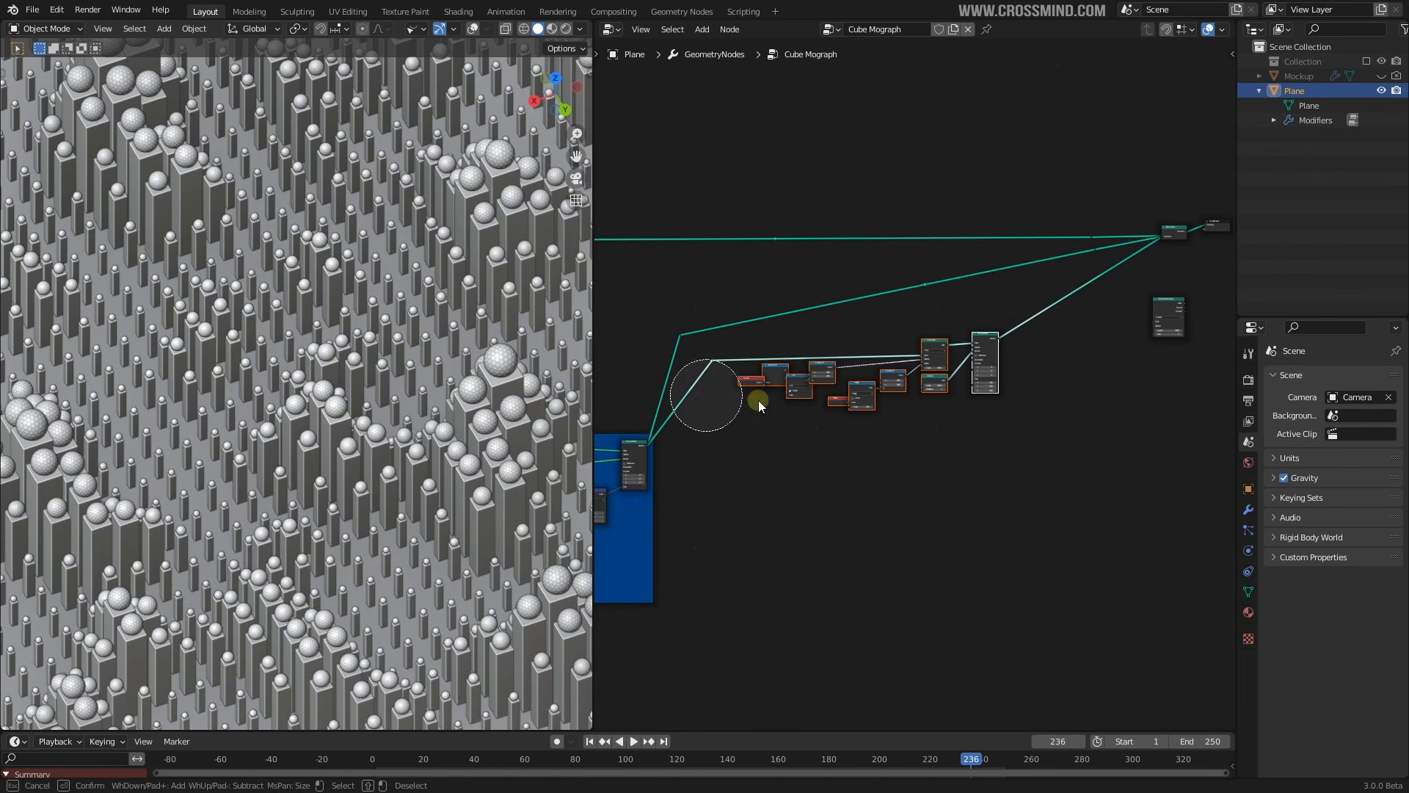
right_click(1005, 360)
key("s")
left_click(991, 361)
scroll(991, 362, "down", 1)
middle_click_drag(1105, 441, 676, 324)
middle_click_drag(814, 318, 962, 314)
scroll(961, 314, "up", 2)
Add a Frame and fit it around the orb node chain
key("shift+a")
left_click(967, 311)
type("fr")
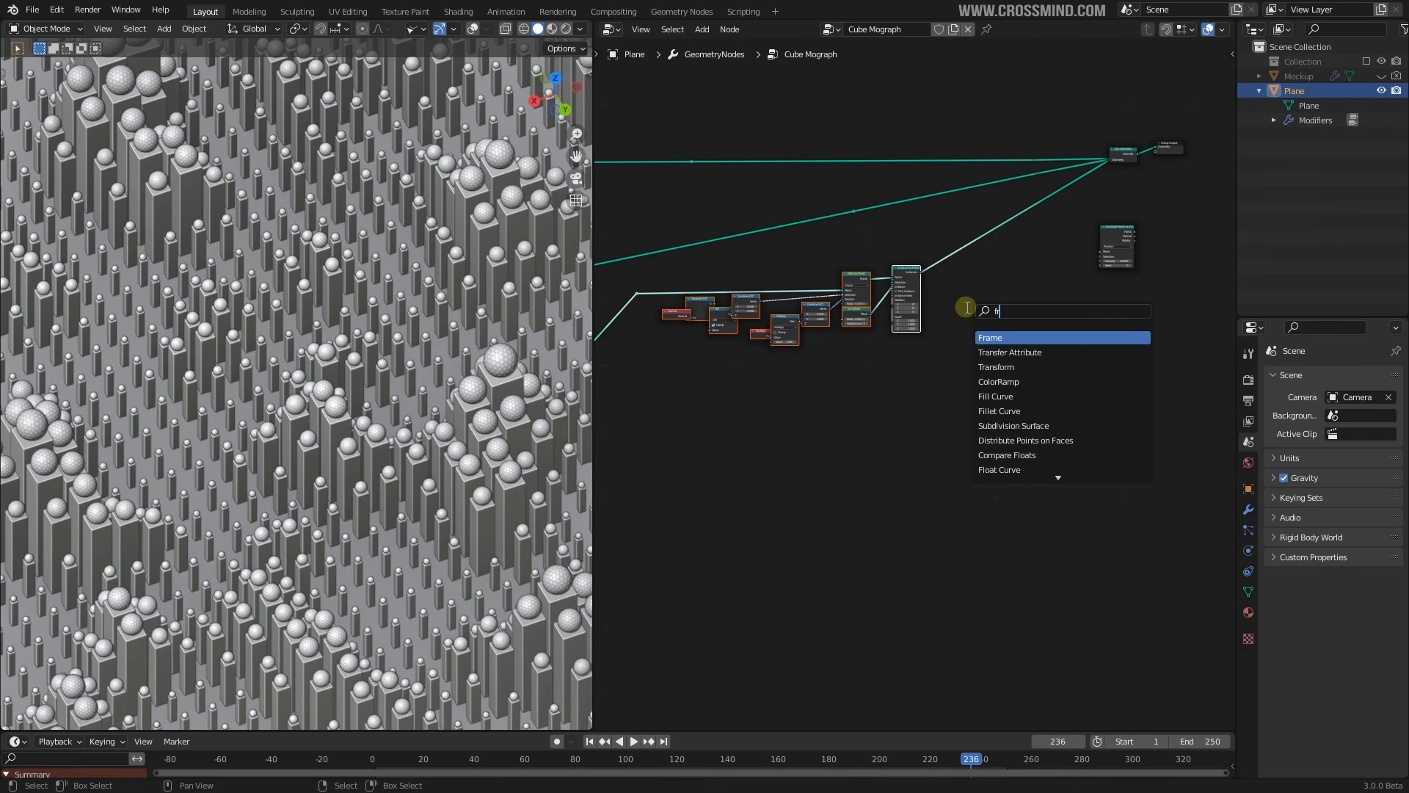
type("ame")
left_click(1032, 334)
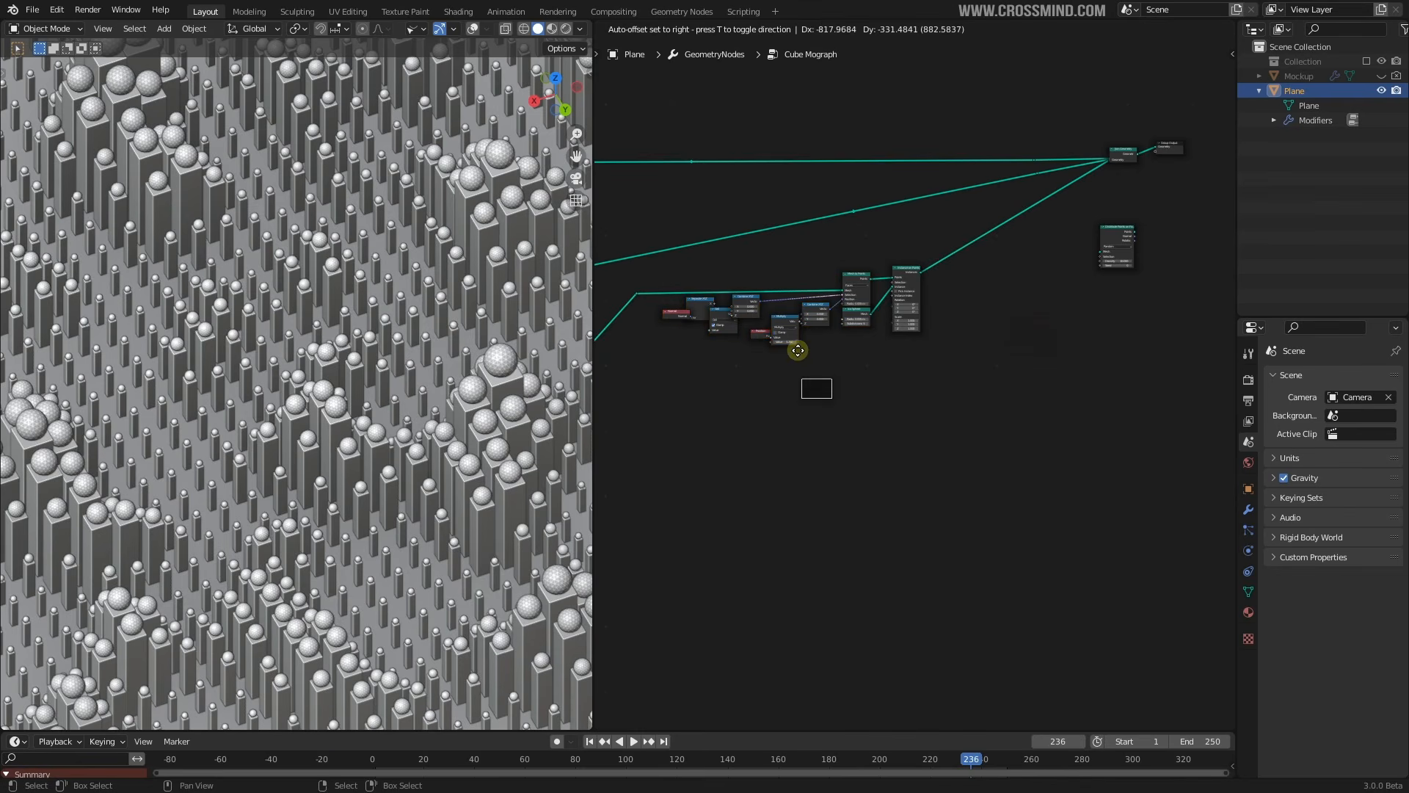
left_click(842, 278)
scroll(881, 277, "up", 1)
middle_click_drag(883, 278, 938, 274)
left_click(957, 260)
left_click_drag(936, 251, 690, 367, "shift")
left_click_drag(957, 284, 965, 330)
middle_click_drag(965, 331, 1015, 349)
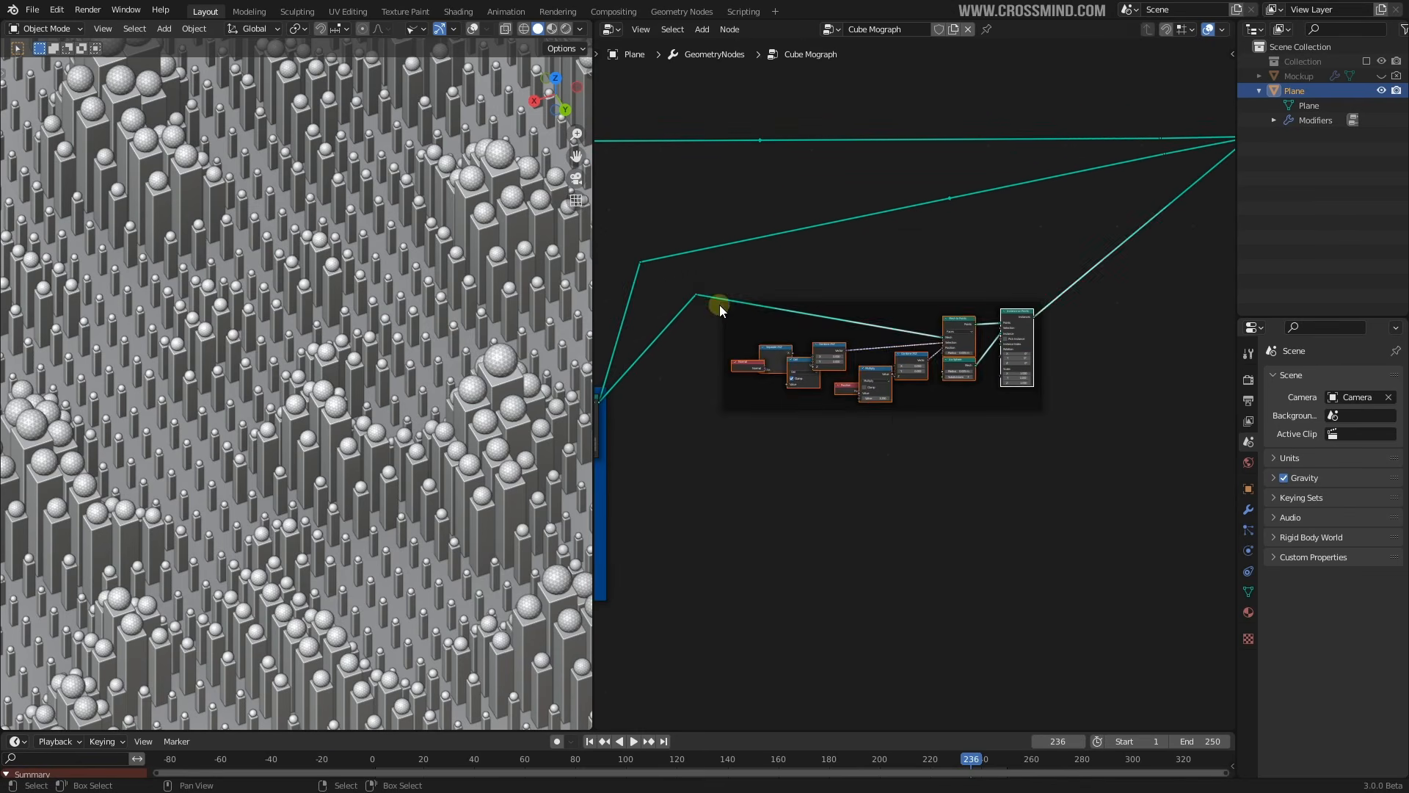
left_click_drag(697, 297, 697, 330)
Name the frame 'Orbs' and give it a blue custom colour
scroll(1050, 384, "up", 6)
left_click(1034, 360)
key("n")
left_click(1227, 58)
left_click(1111, 140)
left_click(1112, 140)
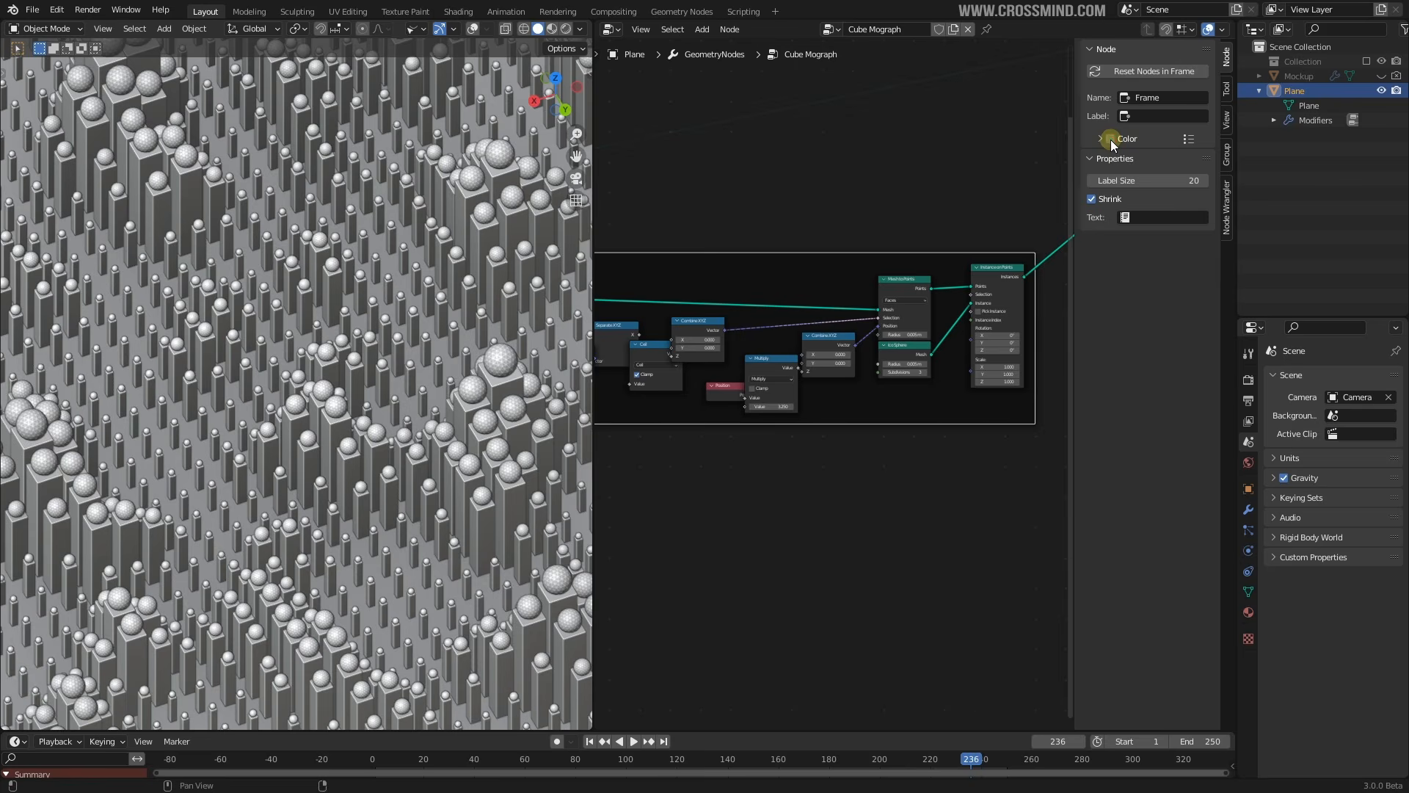
left_click(1166, 97)
type("Orbs")
key("Return")
left_click(1111, 140)
left_click(1144, 161)
left_click_drag(1148, 189, 1156, 175)
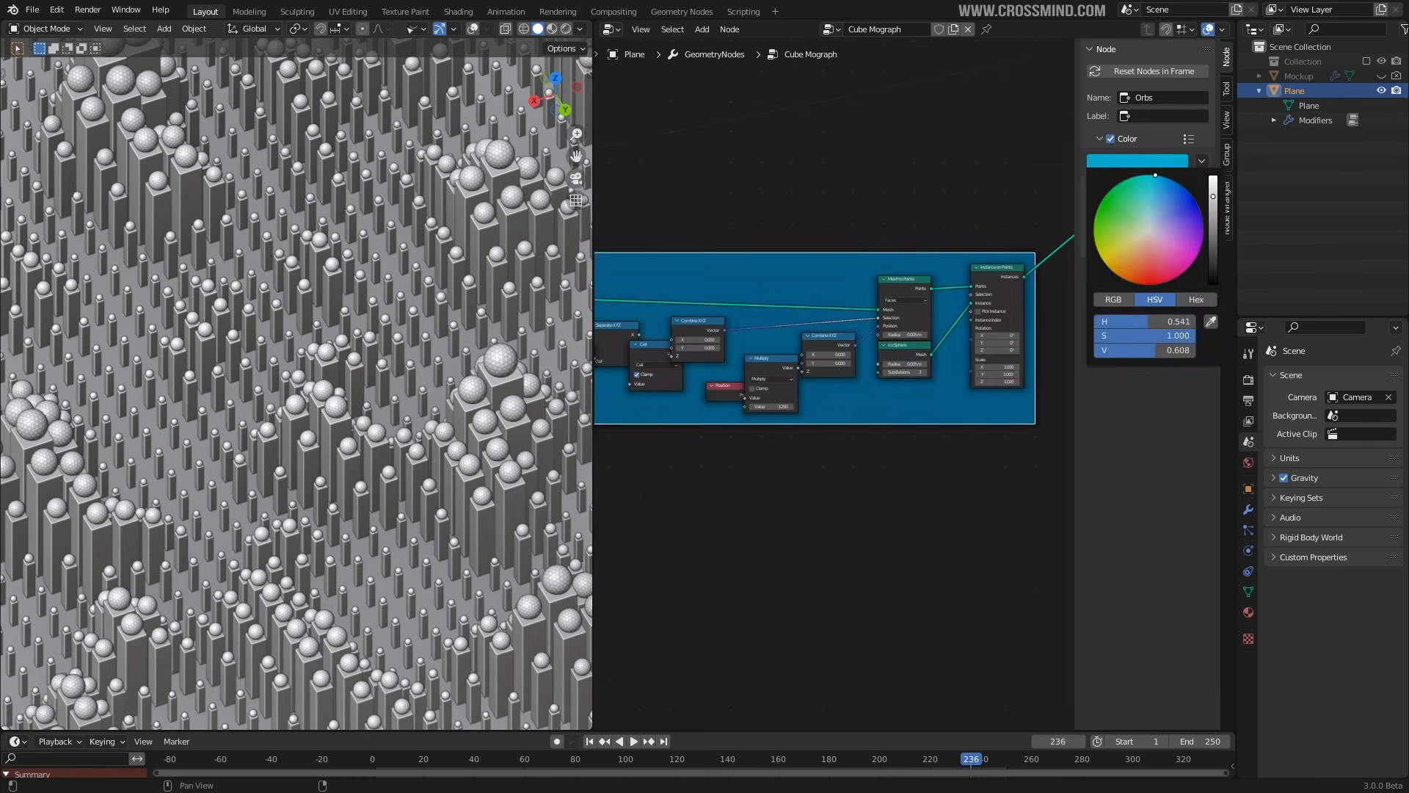
scroll(947, 253, "down", 10)
key("n")
Insert Distribute Points on Faces after the orb instances
middle_click_drag(984, 304, 852, 306)
scroll(852, 306, "up", 3)
middle_click_drag(1059, 248, 1016, 359)
scroll(1016, 359, "up", 4)
scroll(947, 343, "up", 3)
middle_click_drag(926, 325, 900, 364)
left_click_drag(991, 295, 847, 257)
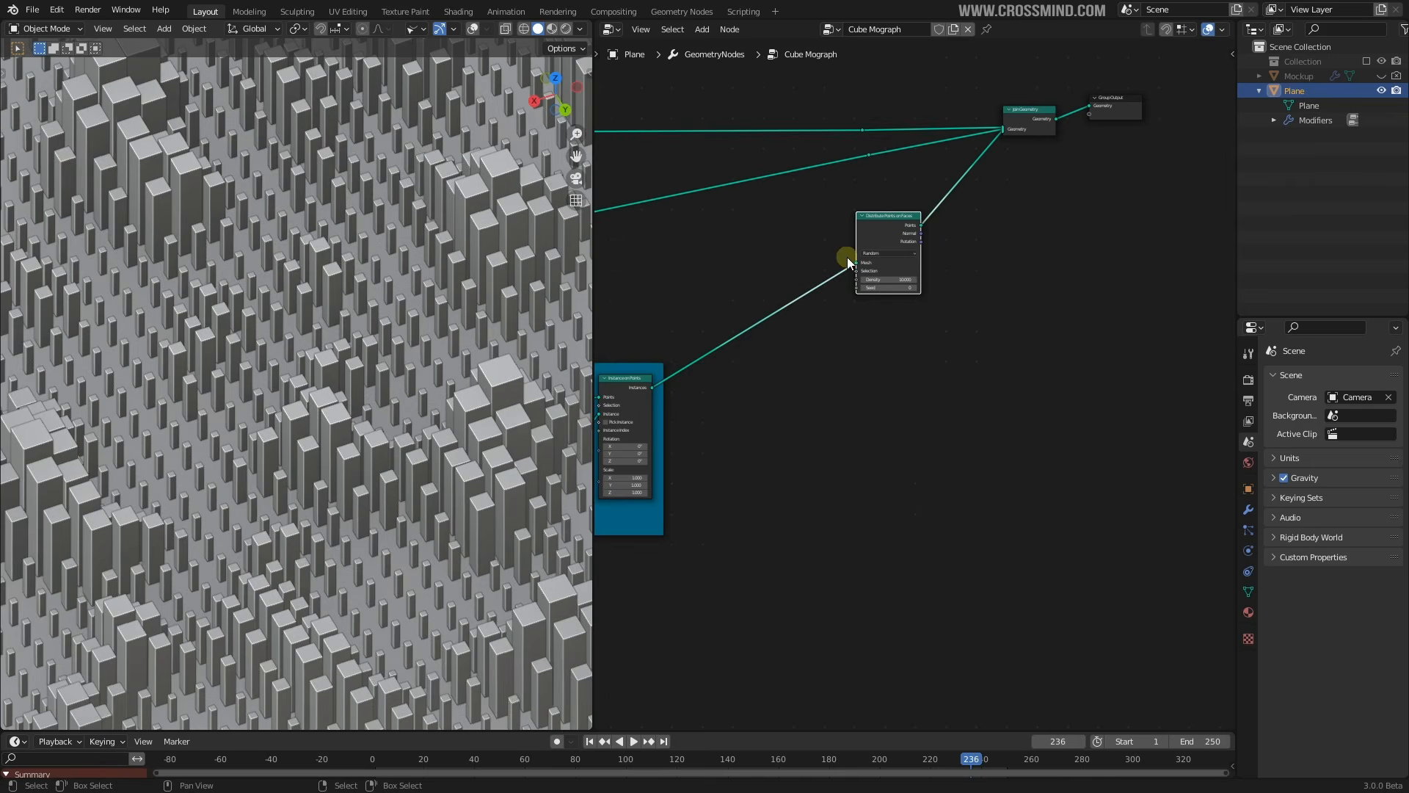
Reconnect the orb instances to Join Geometry and shift Join Geometry up and right
left_click_drag(650, 388, 1003, 130)
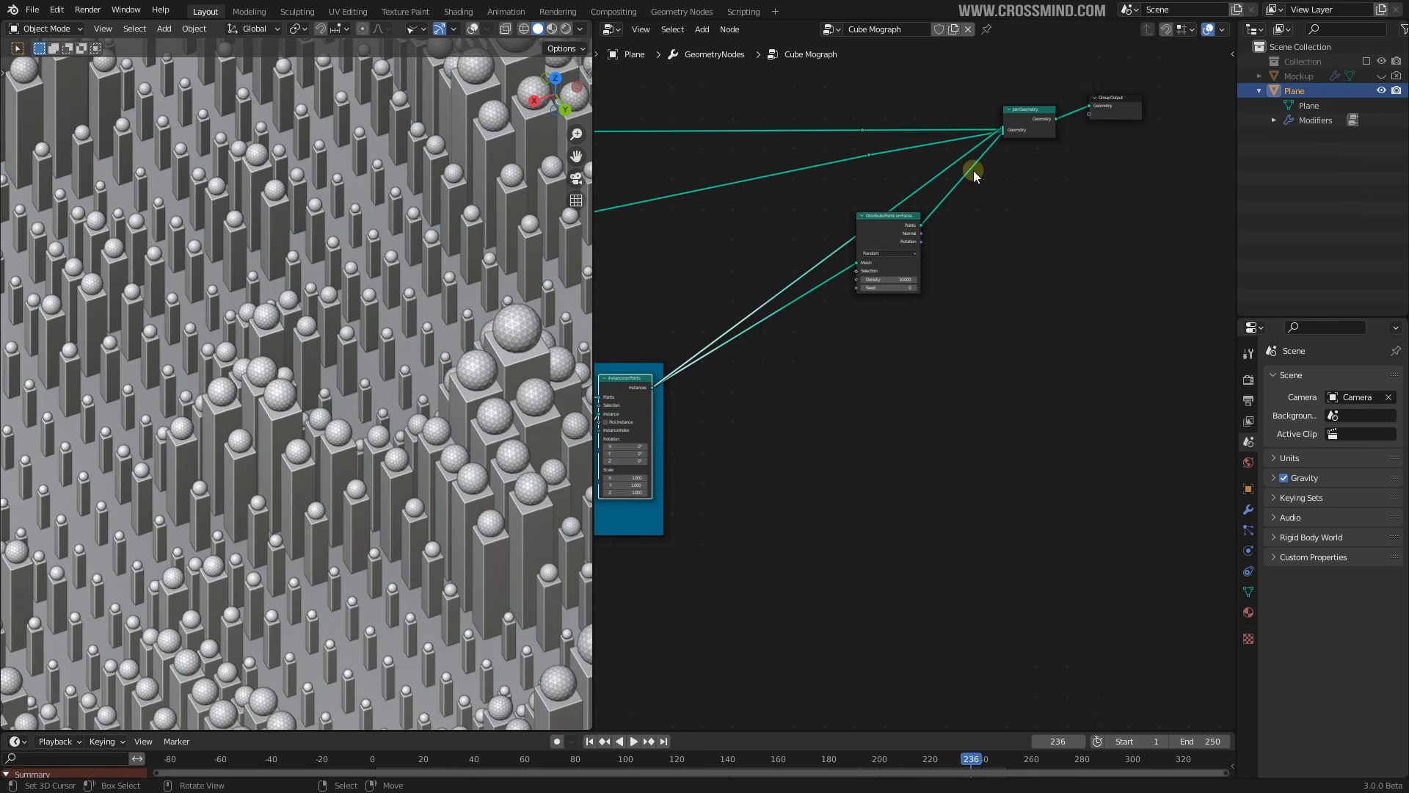
scroll(976, 173, "up", 1)
left_click_drag(1033, 79, 1059, 65)
scroll(882, 225, "up", 4)
middle_click_drag(882, 225, 874, 170)
Add an Instance on Points node fed by Distribute Points on Faces
type("insta")
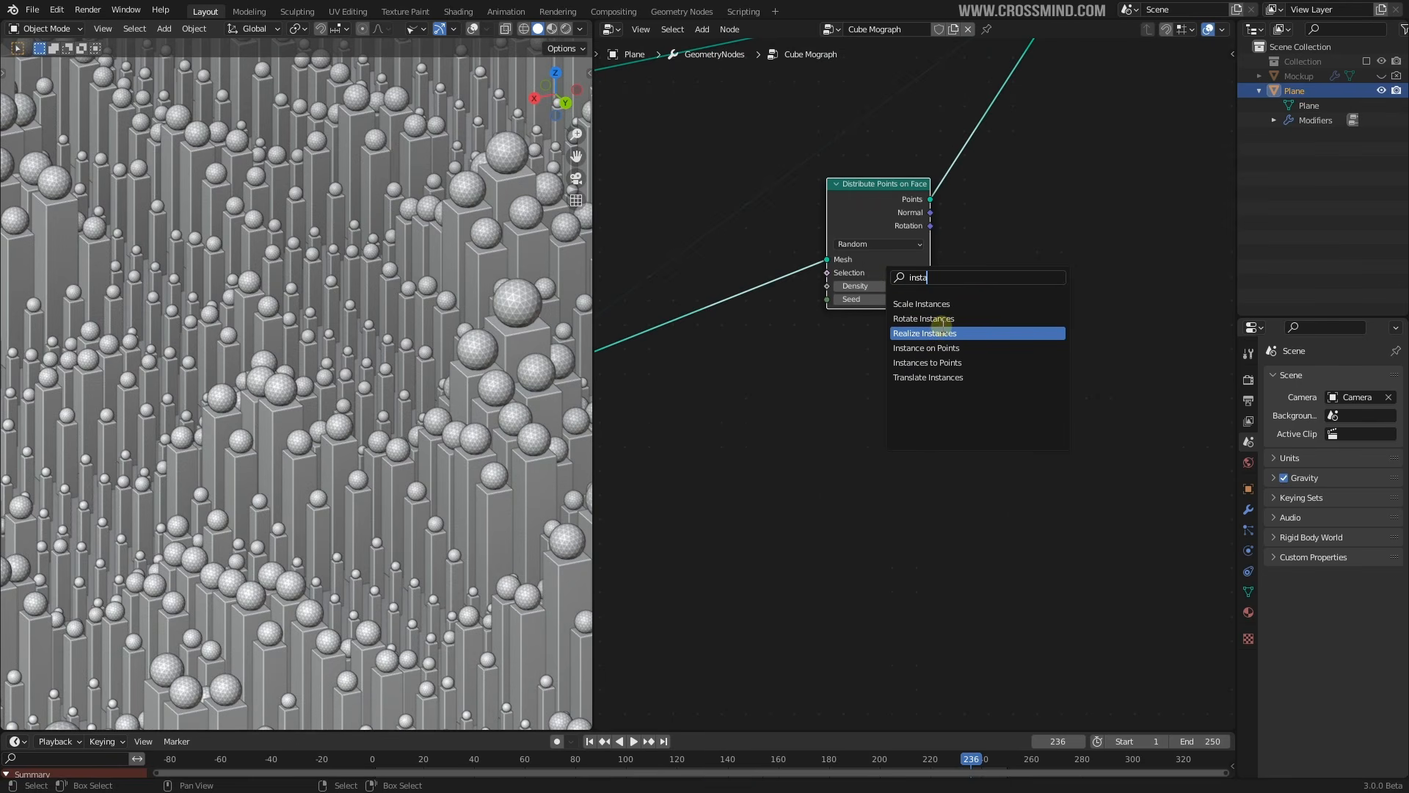
left_click(926, 348)
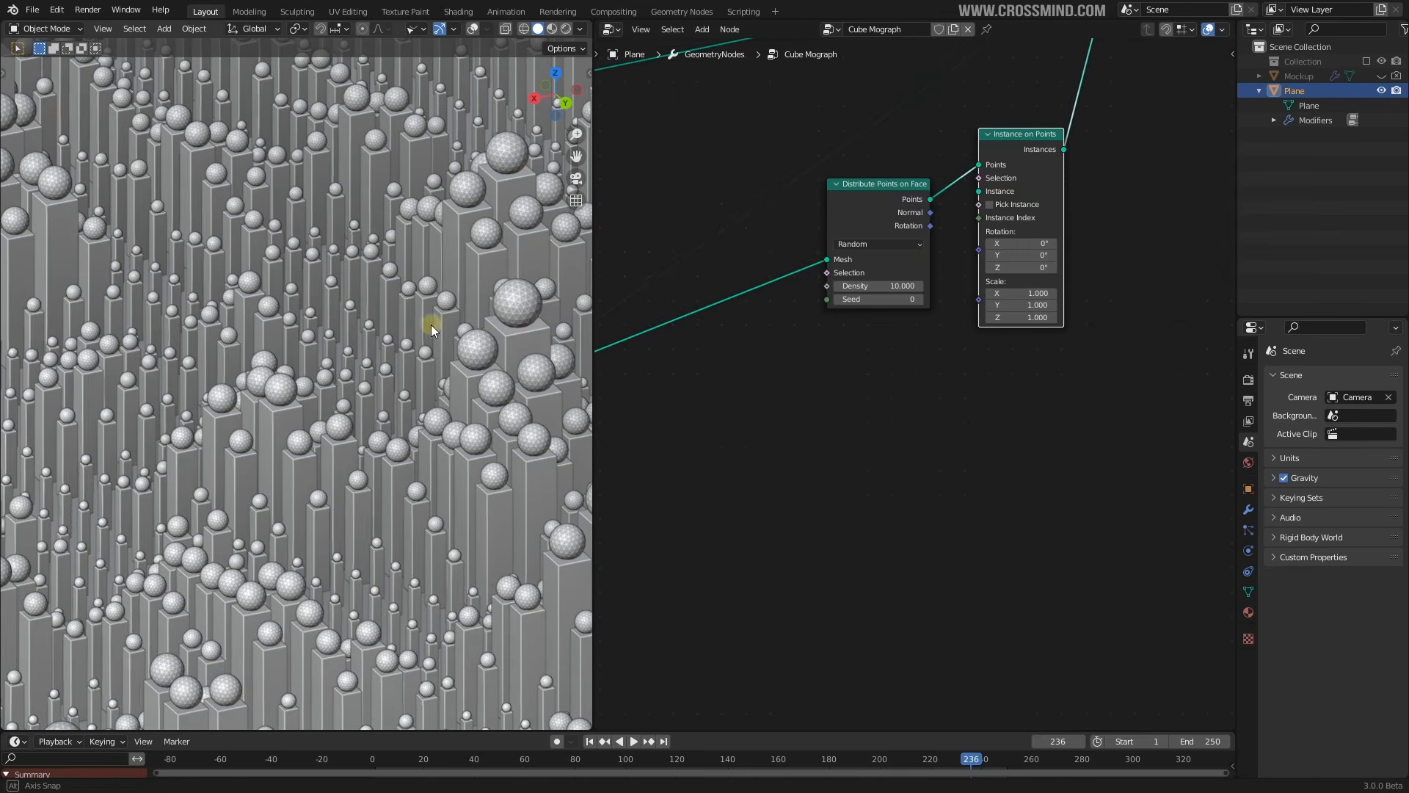
middle_click_drag(430, 325, 384, 338)
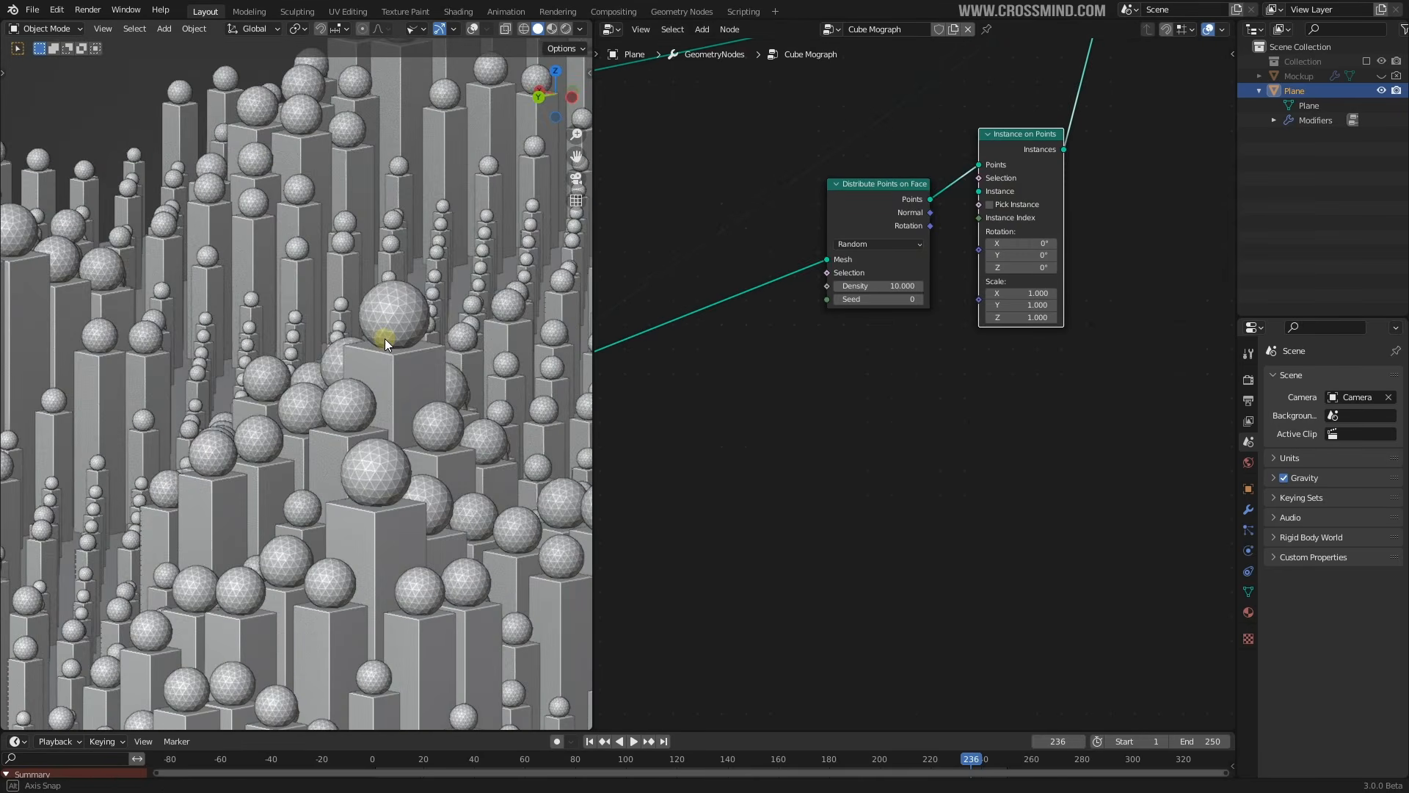
scroll(385, 338, "up", 5)
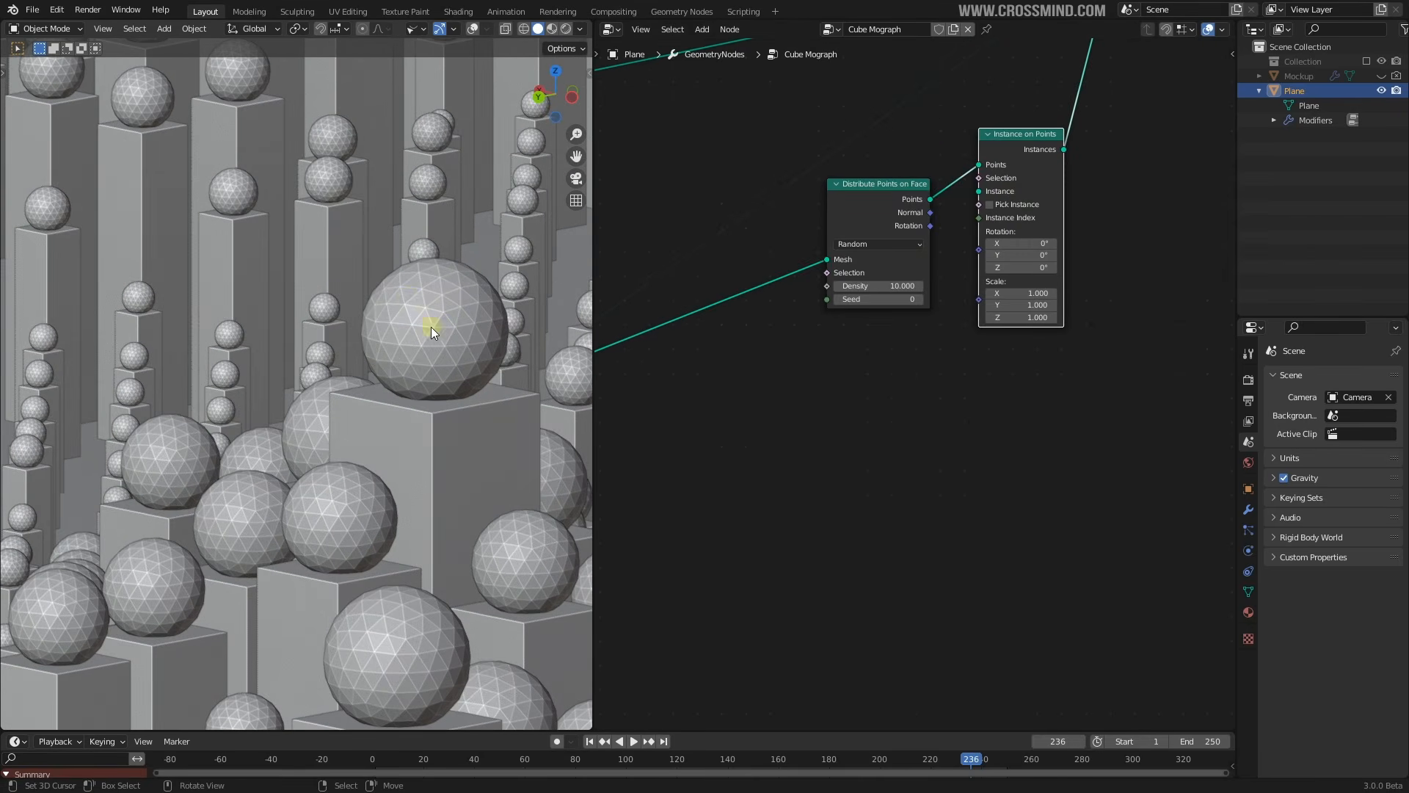
scroll(429, 304, "down", 5)
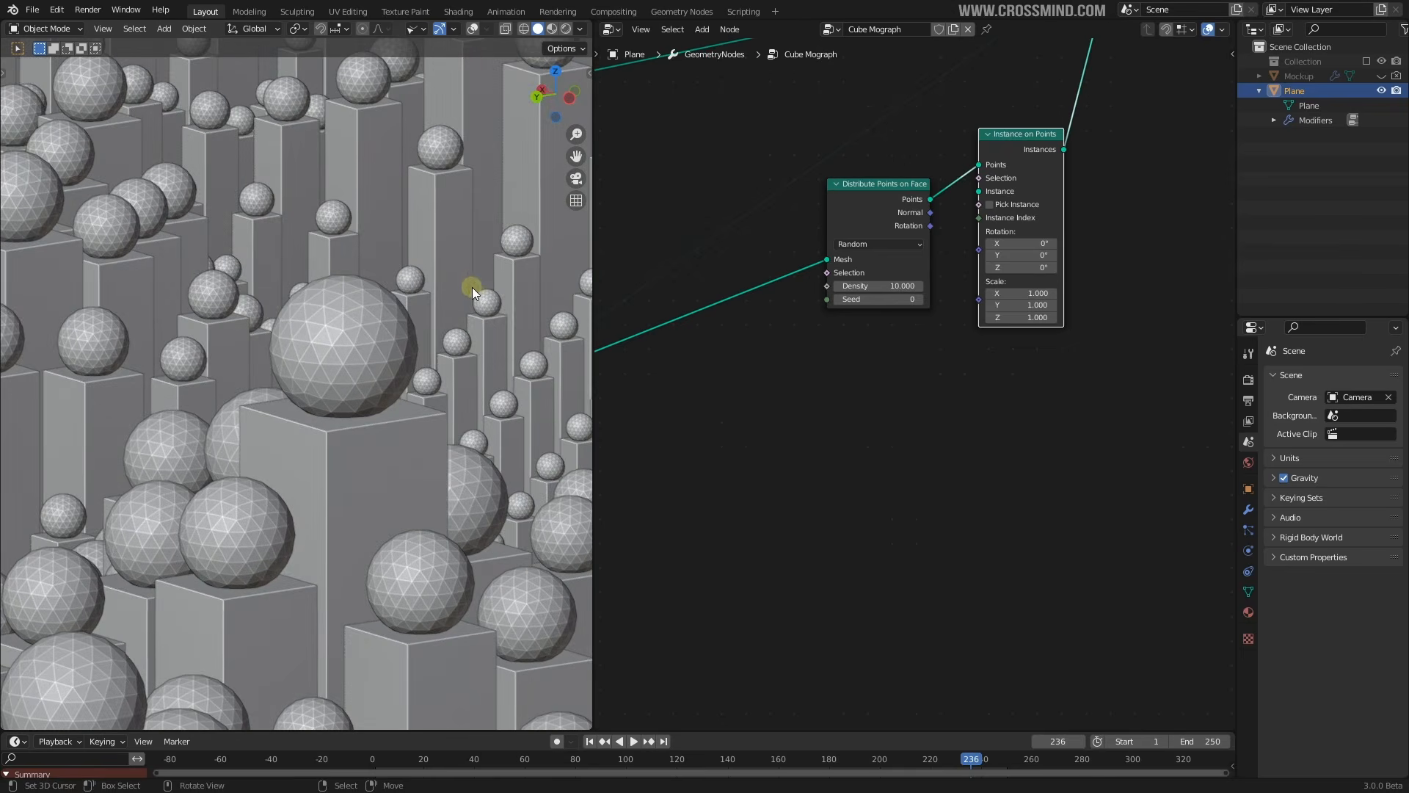
scroll(442, 298, "down", 1)
middle_click_drag(442, 298, 332, 488)
scroll(494, 303, "up", 3)
scroll(416, 333, "down", 6)
scroll(437, 301, "up", 2)
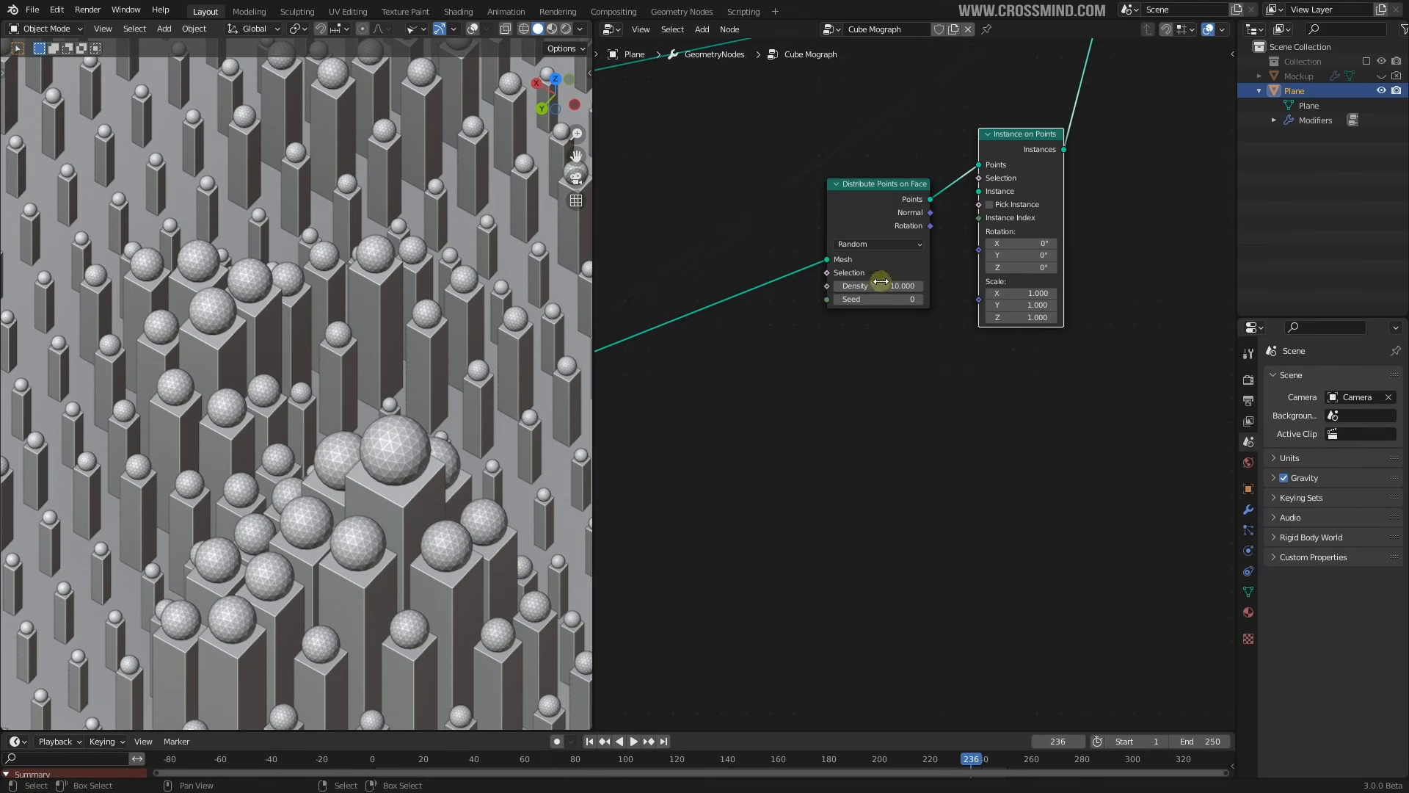
middle_click_drag(801, 320, 962, 297)
scroll(962, 297, "down", 3)
Move the Distribute Points and Instance on Points nodes down and closer together
right_click(1039, 213)
right_click(1098, 176, "shift")
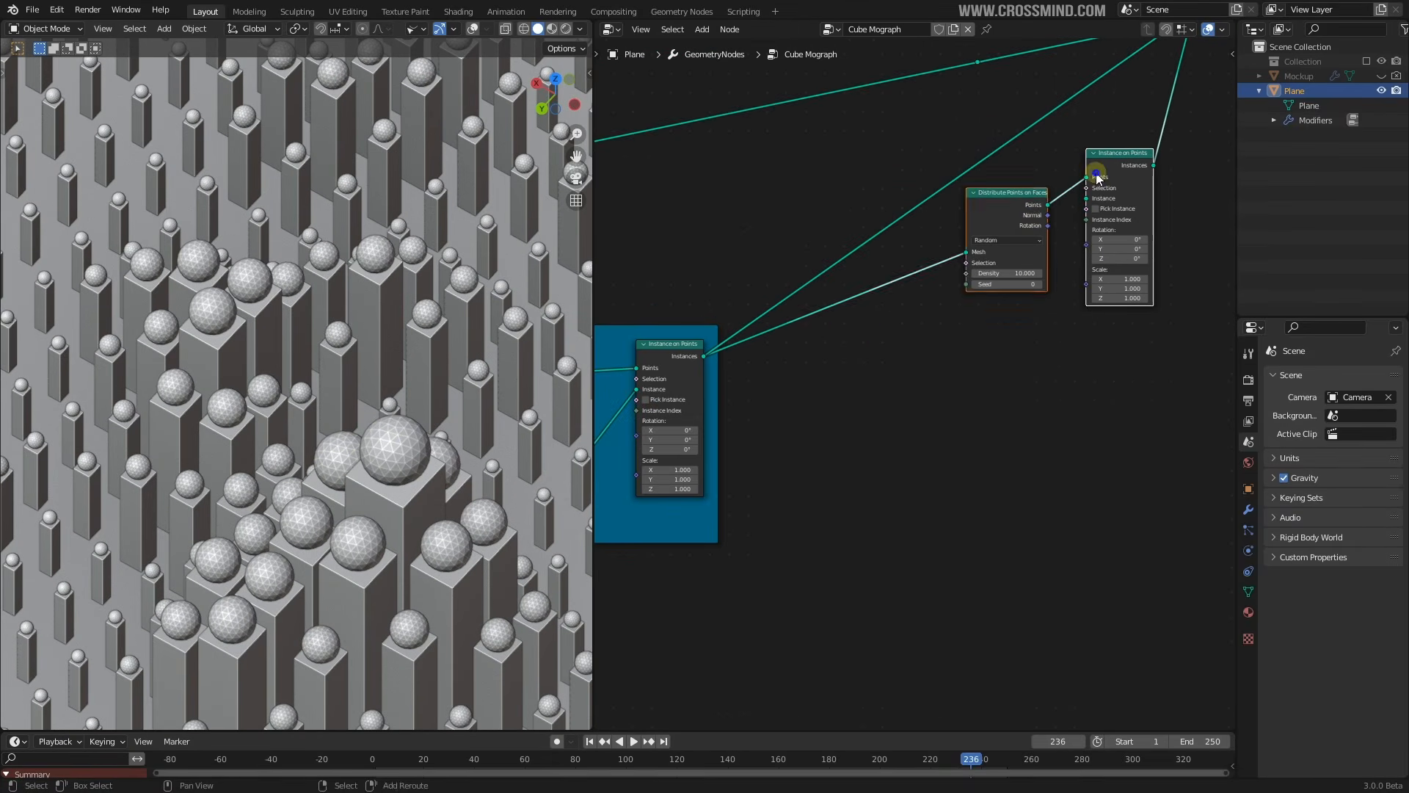
key("g")
left_click(1098, 240)
key("s")
left_click(1115, 239)
right_click(1115, 239)
left_click_drag(1051, 254, 1053, 242)
scroll(417, 415, "up", 3)
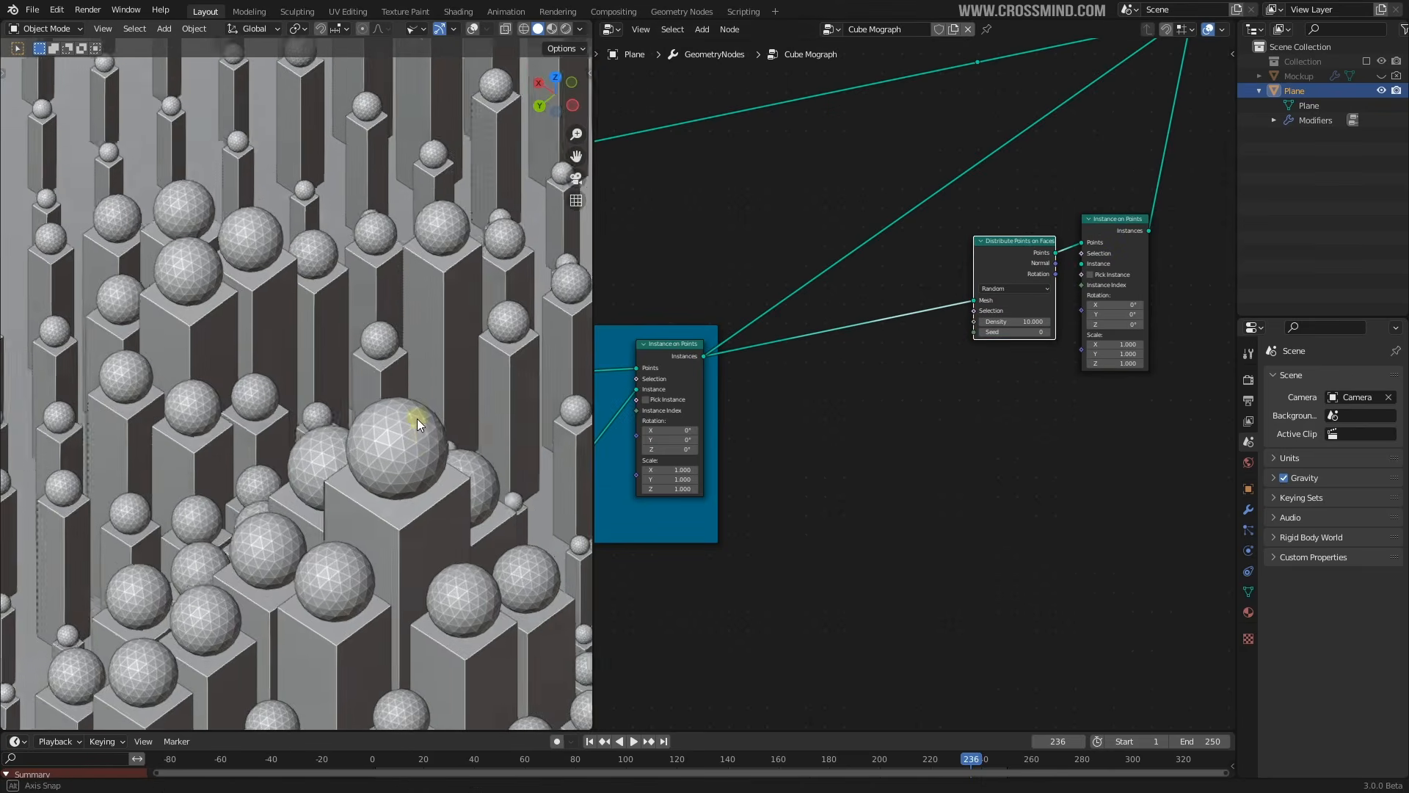
Insert a Realize Instances node before Distribute Points on Faces
key("shift+a")
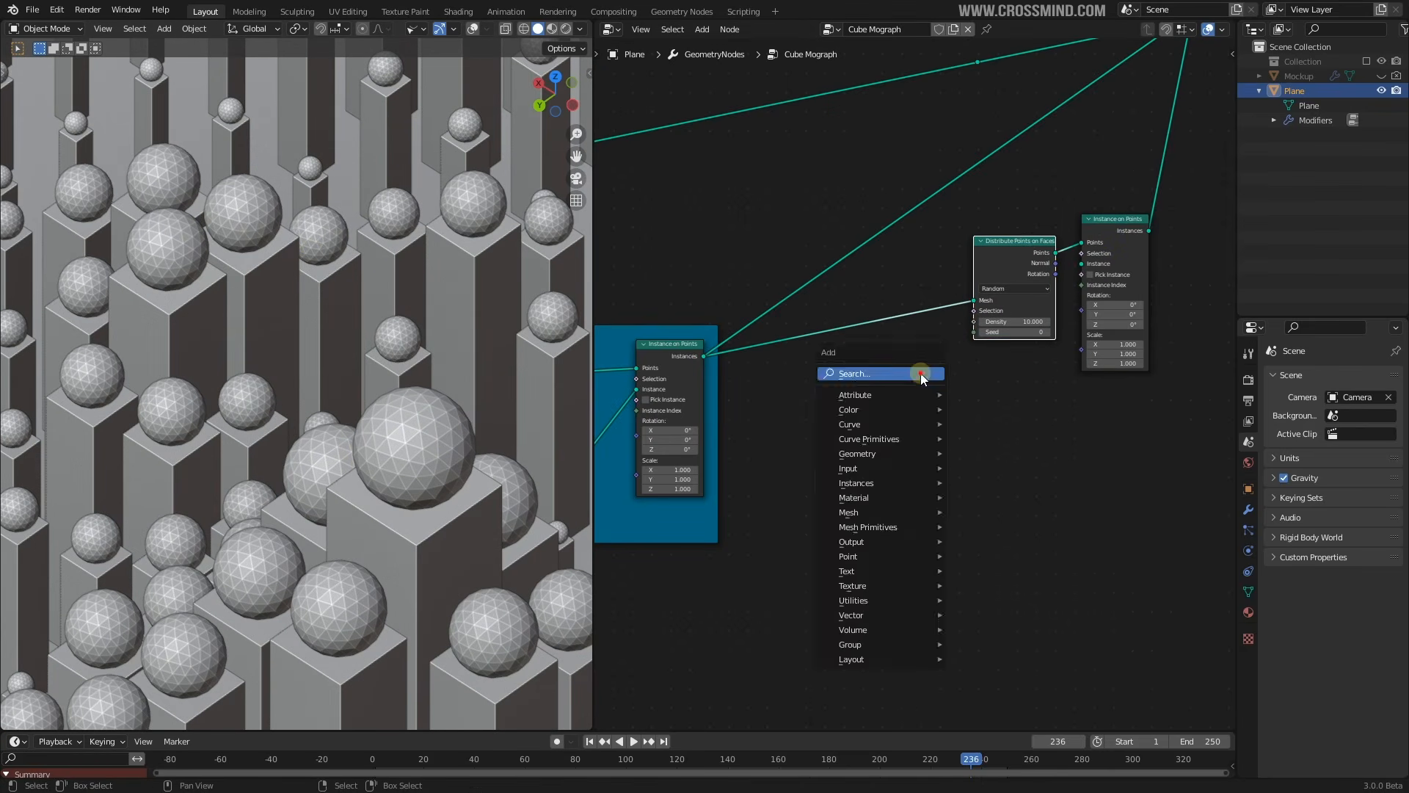
left_click(921, 372)
type("realize")
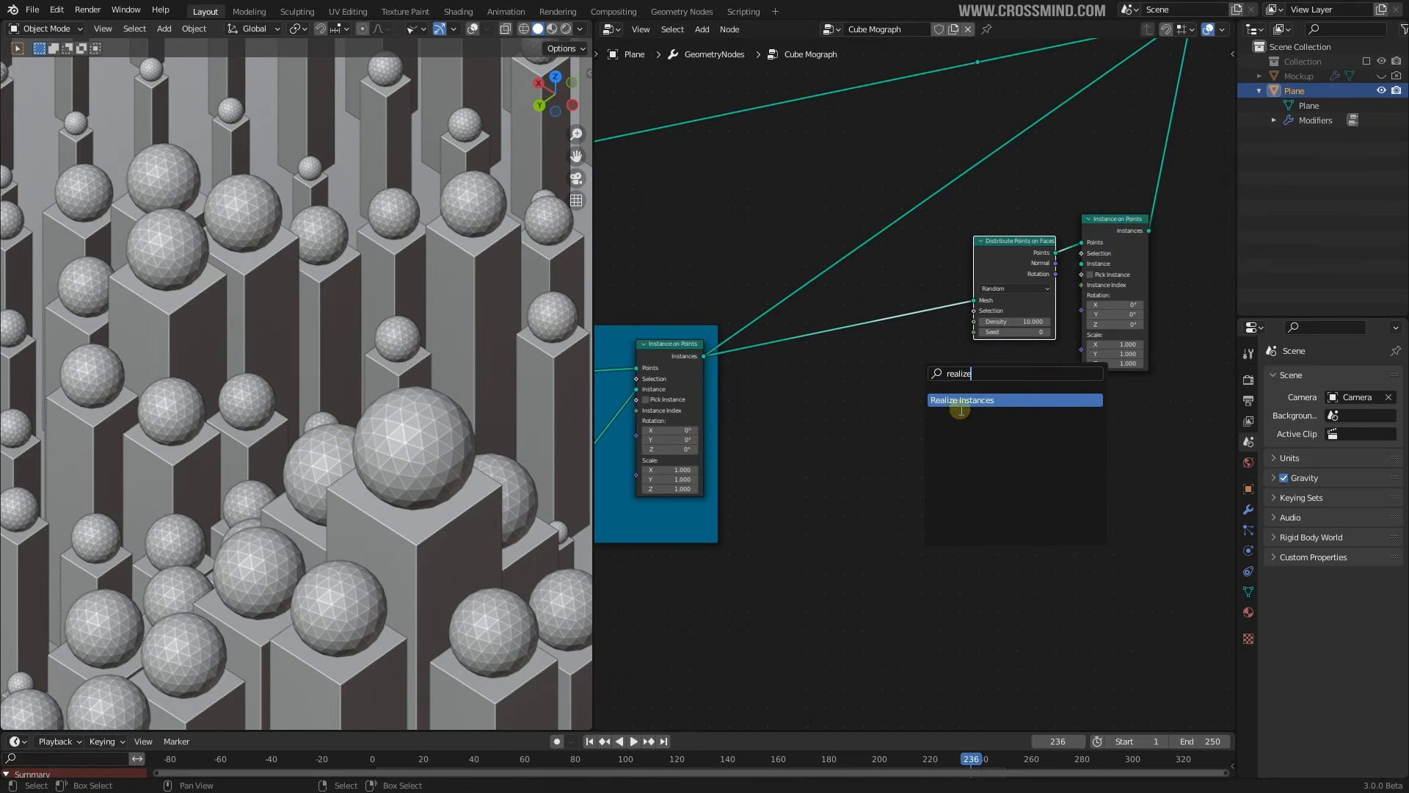
left_click(961, 406)
left_click(934, 410)
middle_click_drag(486, 382, 392, 367)
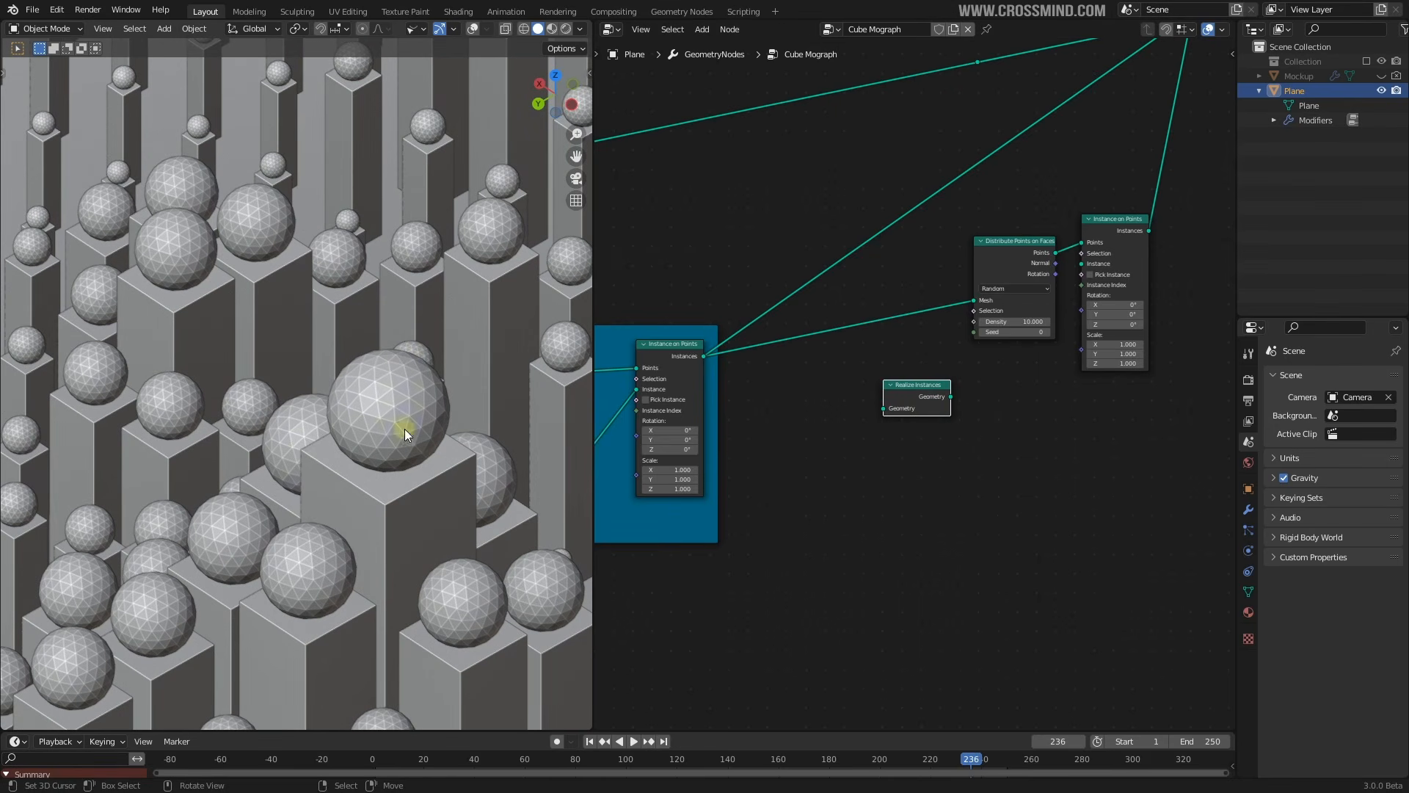
left_click_drag(904, 395, 868, 318)
left_click(675, 325)
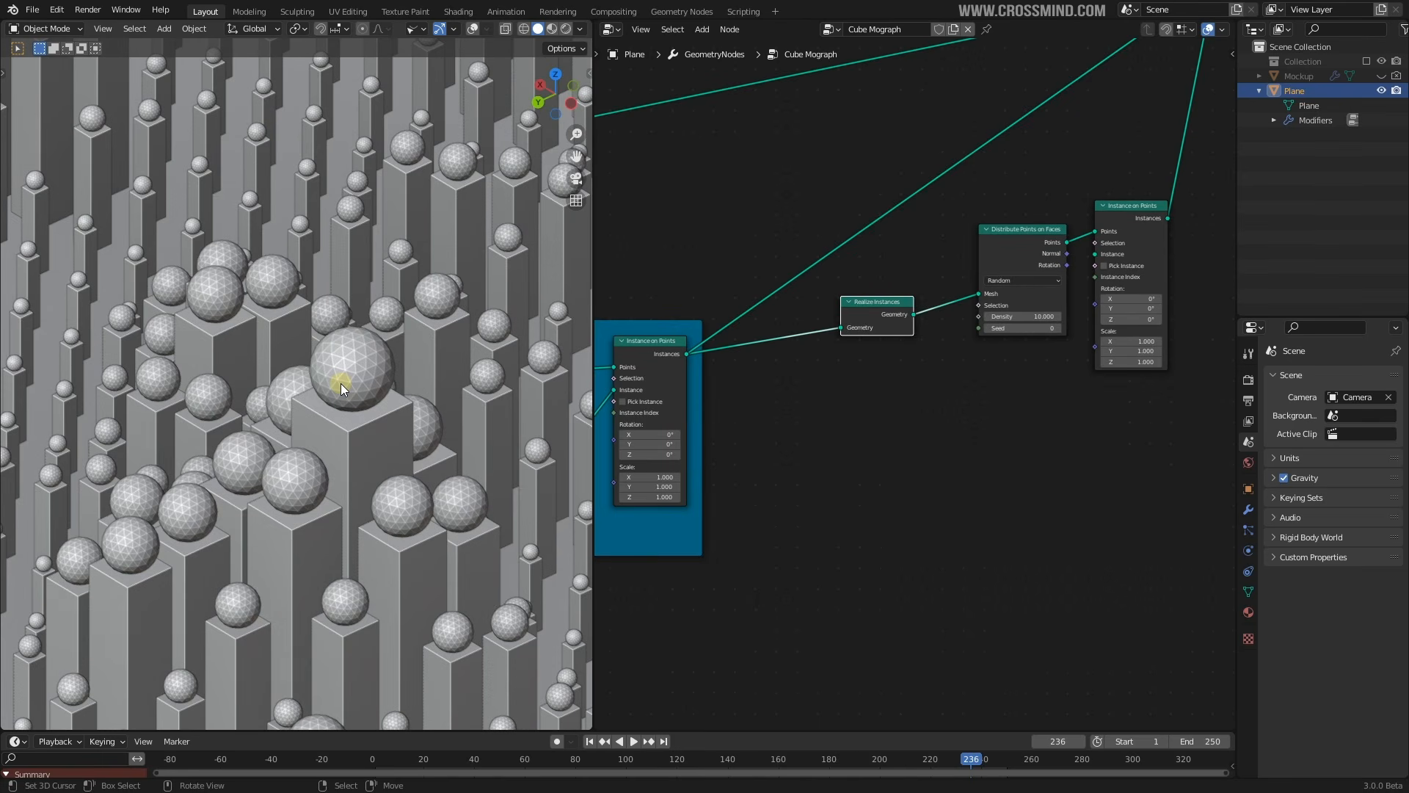
left_click_drag(887, 314, 909, 300)
Pan across the node tree and select the Grid node
middle_click_drag(474, 302, 459, 335)
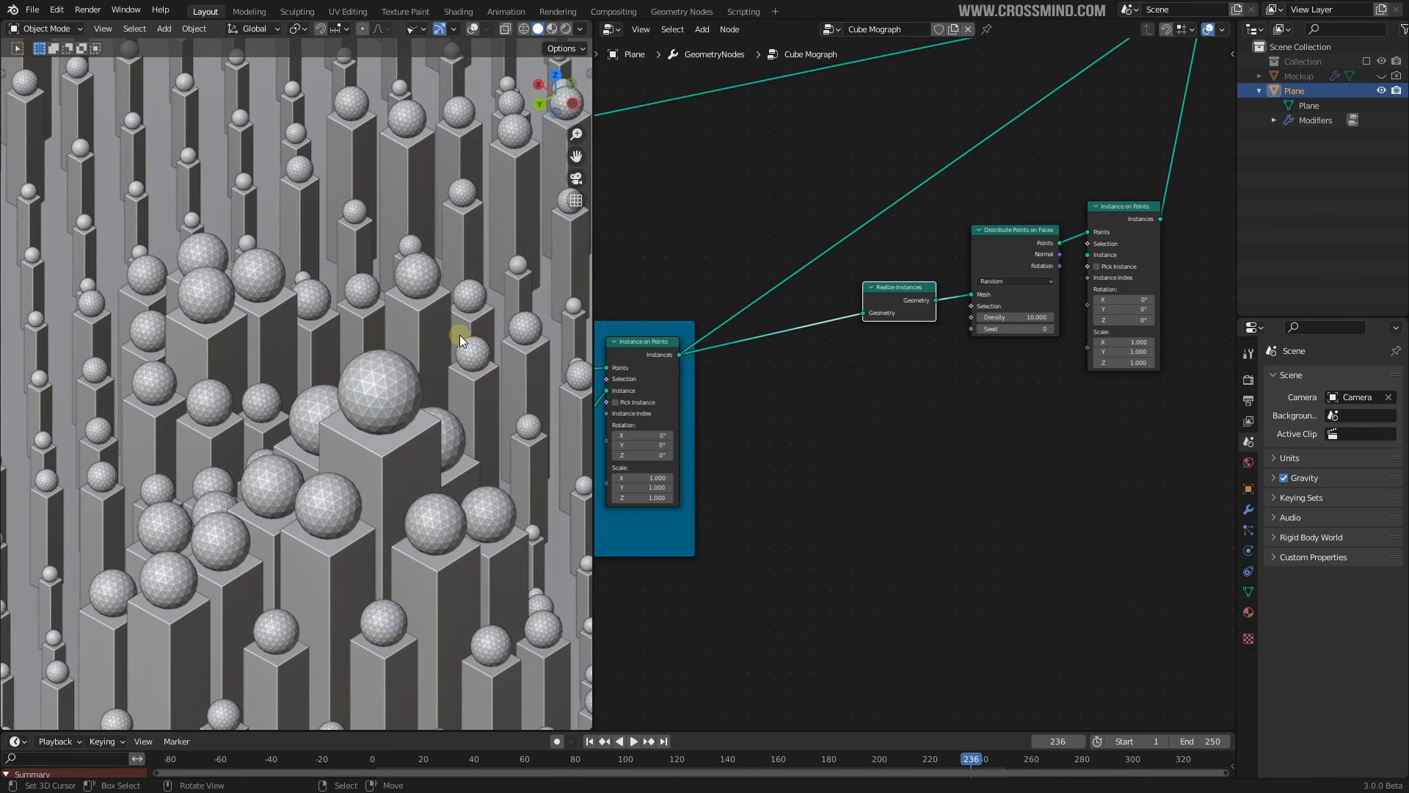
middle_click_drag(916, 335, 870, 334)
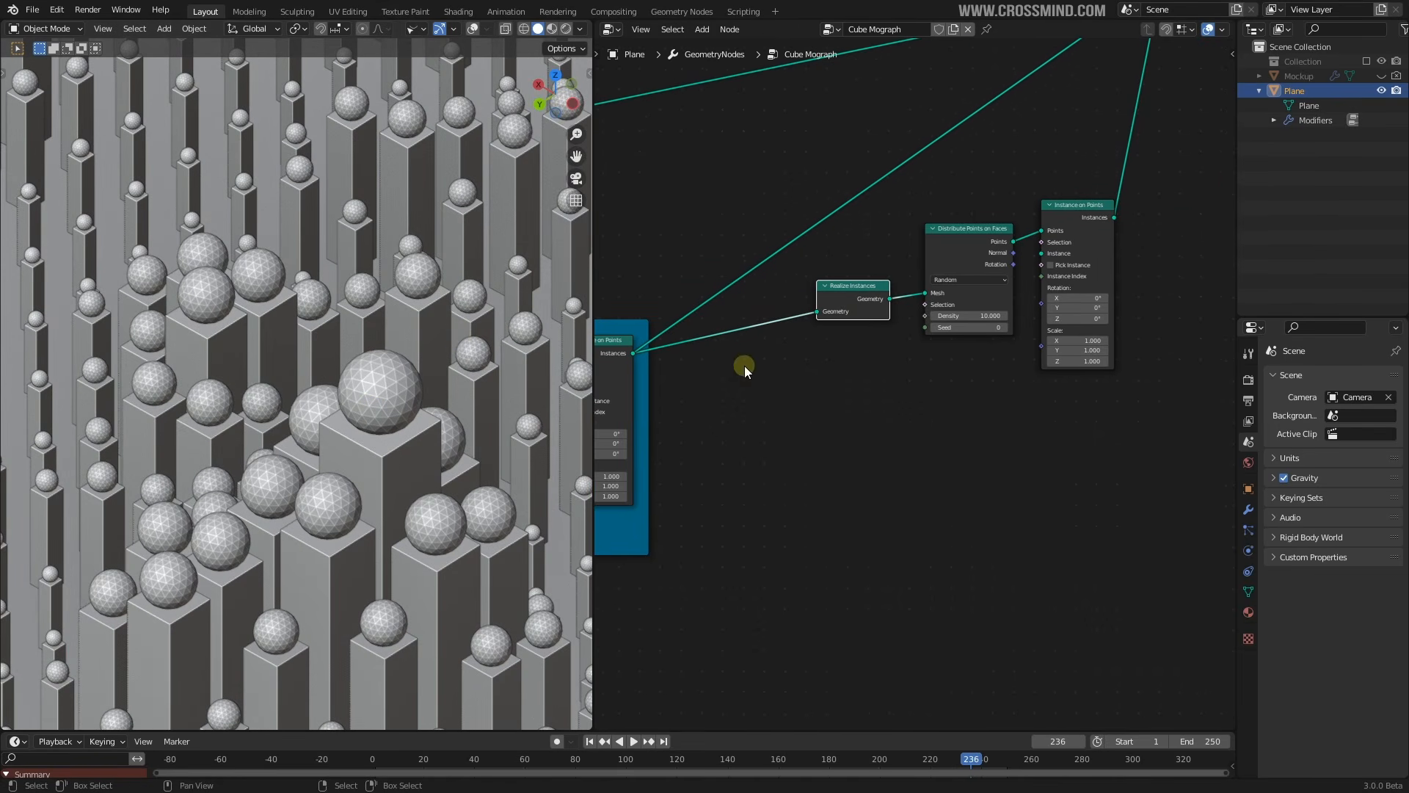
scroll(402, 408, "up", 2)
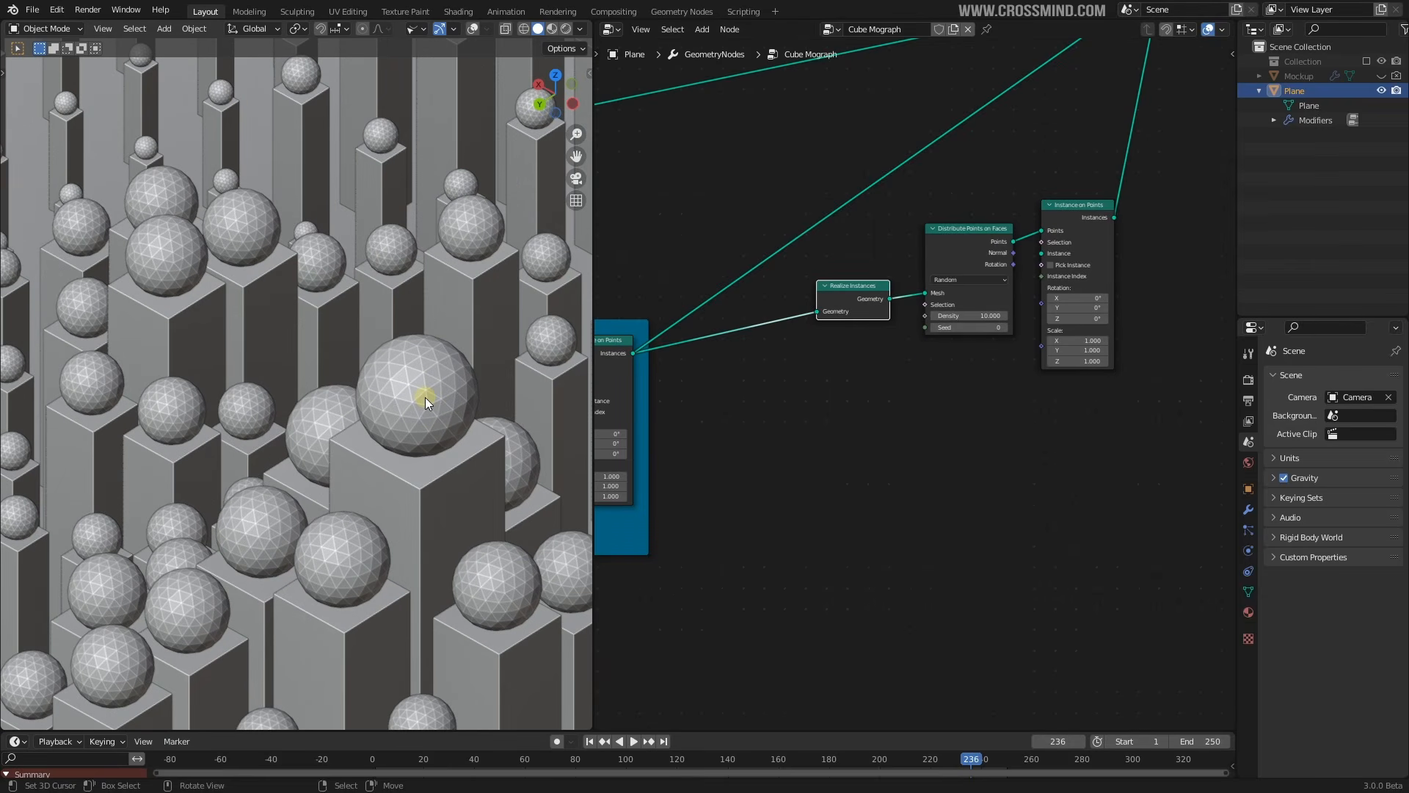
scroll(461, 391, "down", 6)
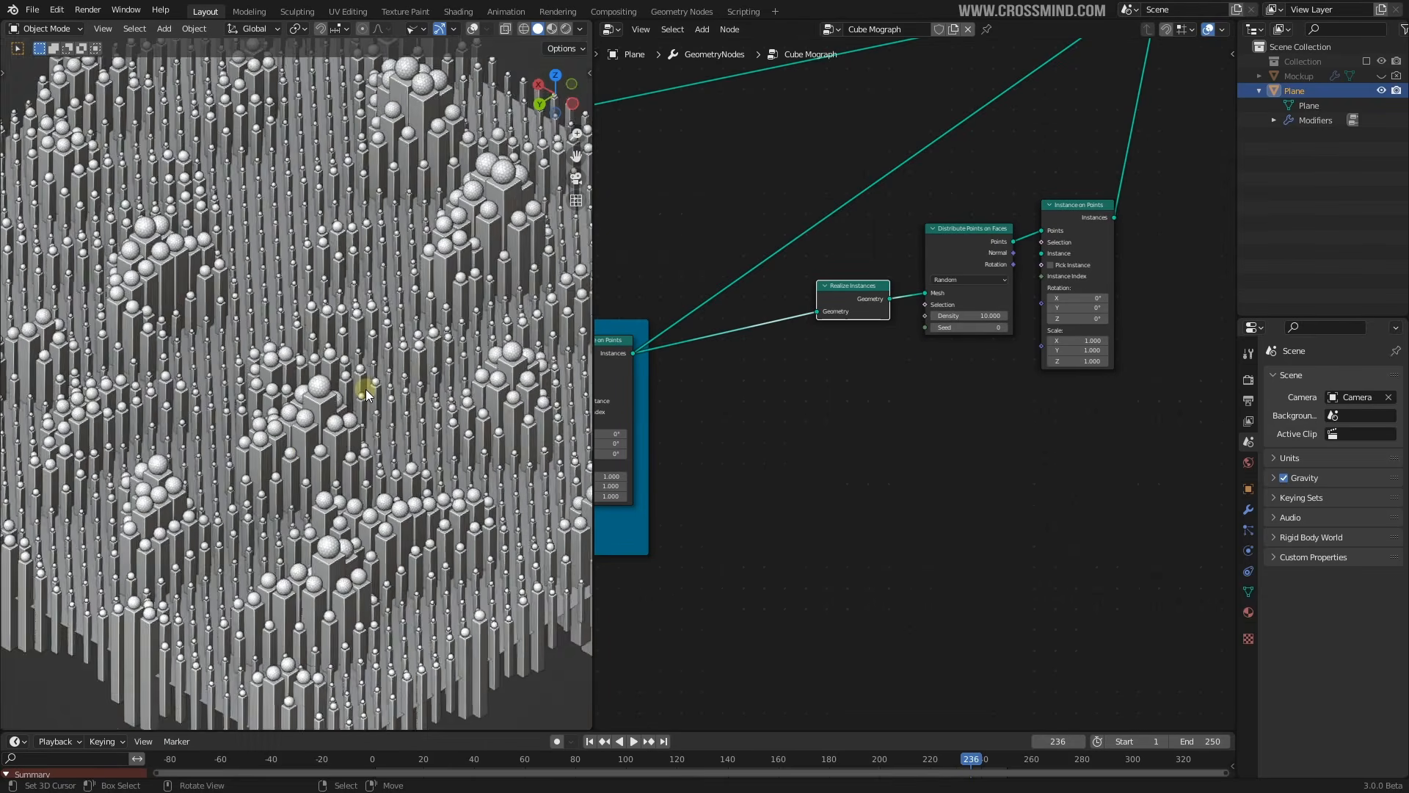
scroll(362, 387, "up", 2)
middle_click_drag(774, 433, 826, 438)
scroll(826, 438, "down", 12)
middle_click_drag(784, 486, 894, 323)
scroll(894, 323, "up", 10)
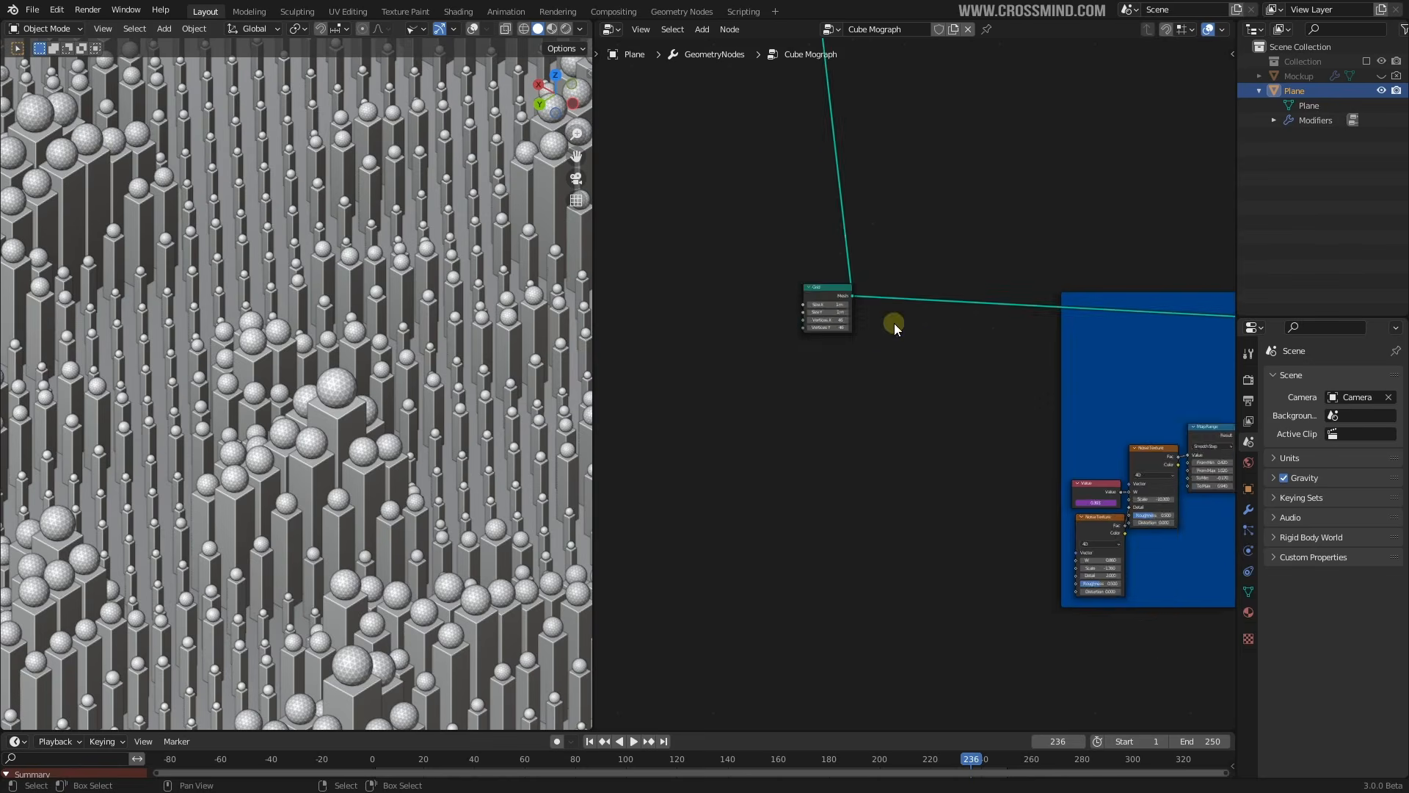
left_click(820, 282)
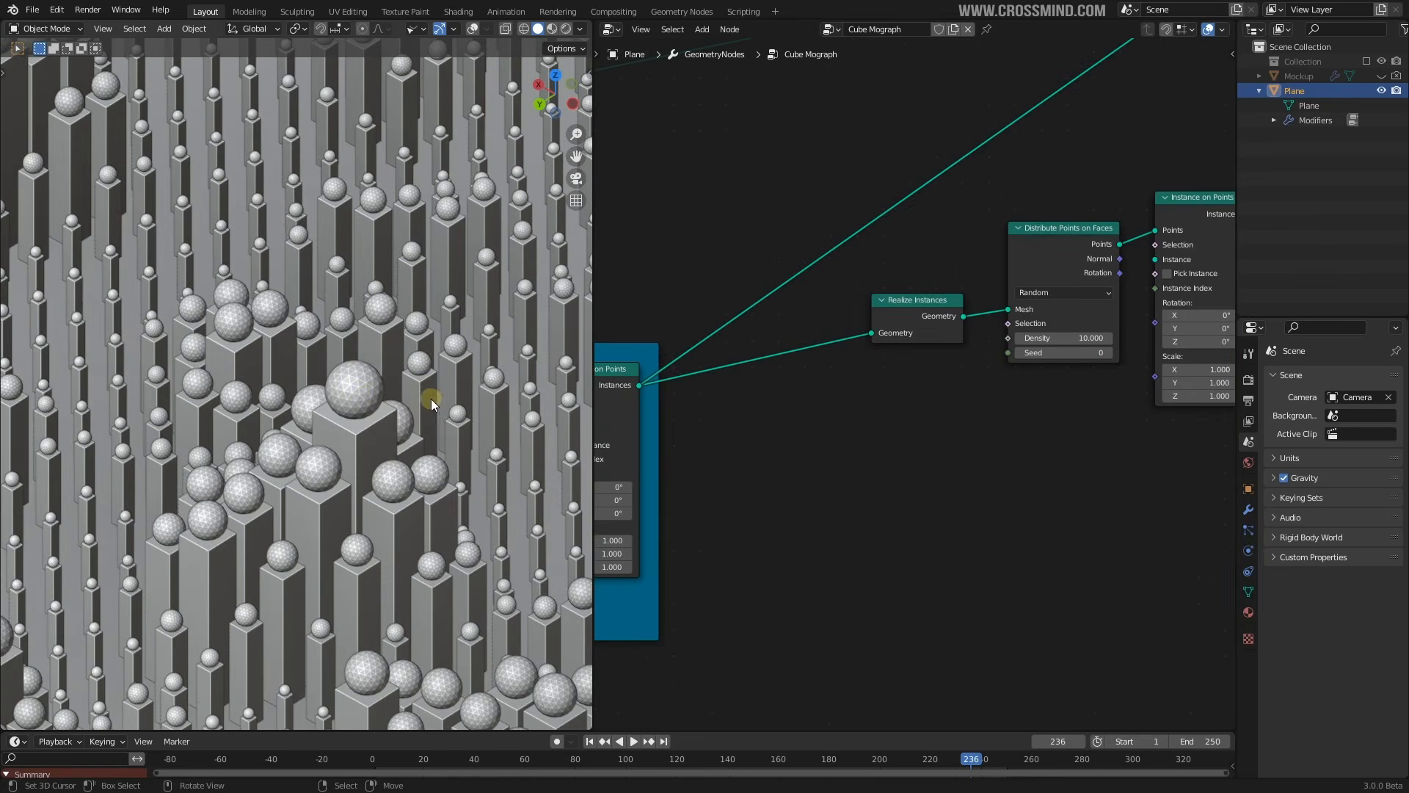
scroll(367, 383, "up", 2)
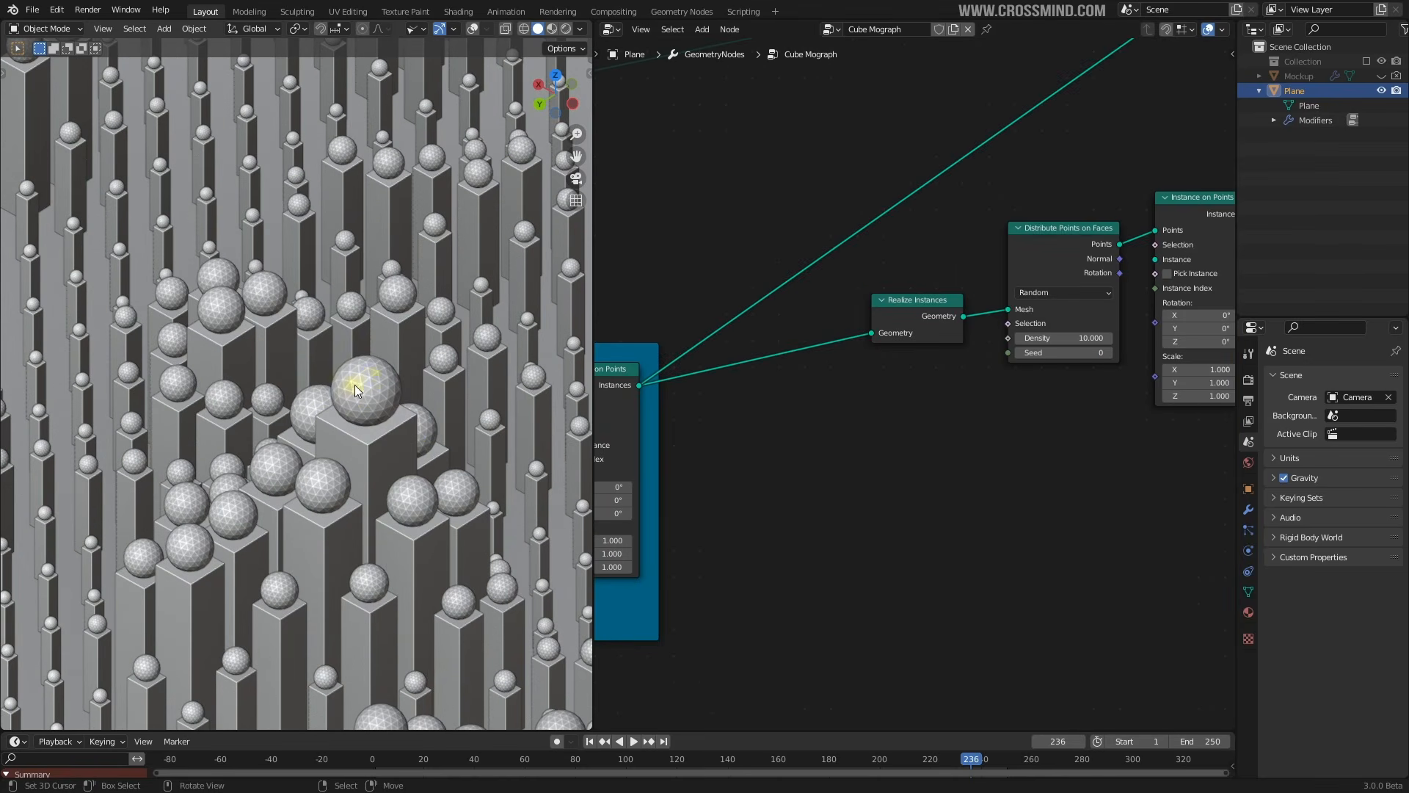
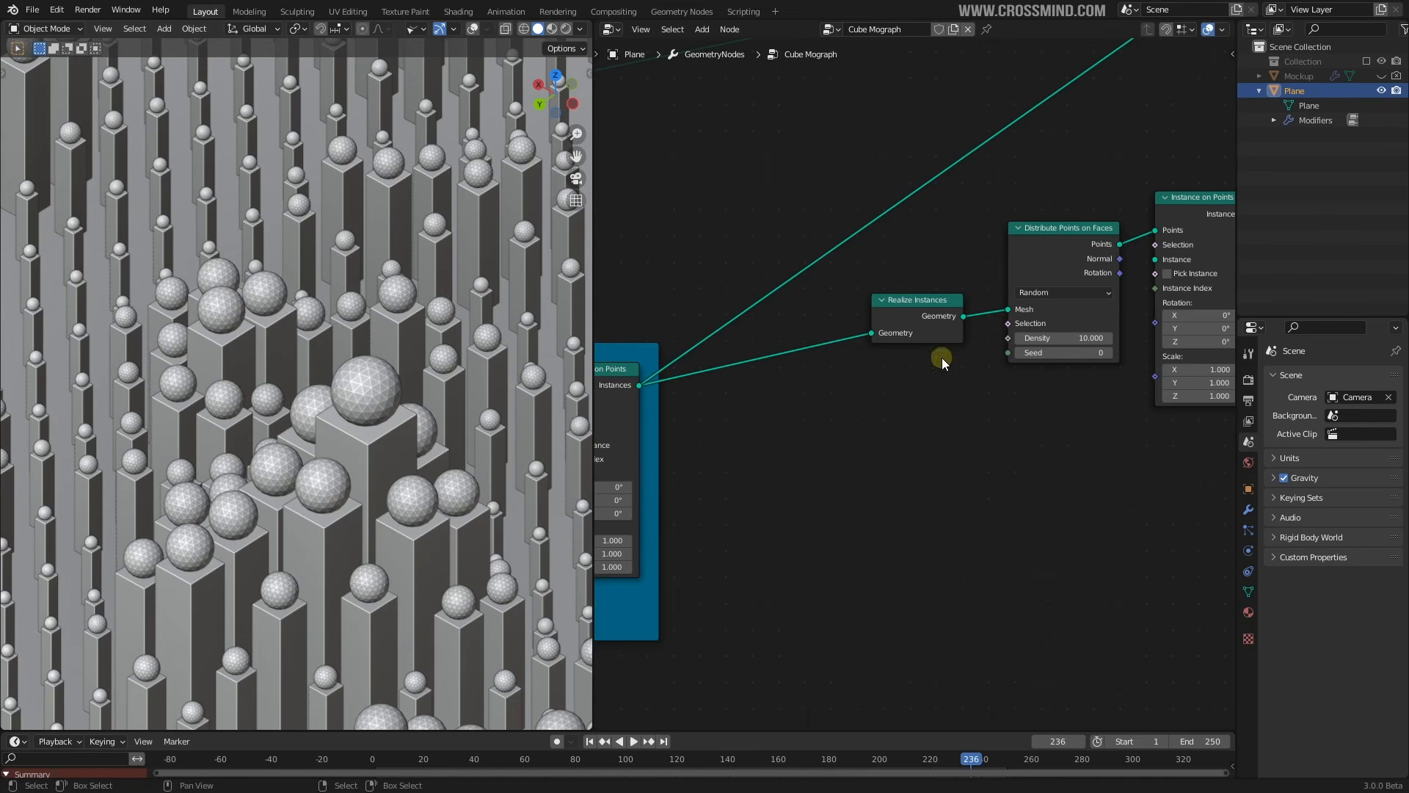
Add an Ico Sphere node and feed its mesh into Instance on Points as the instance
middle_click_drag(931, 315, 848, 299)
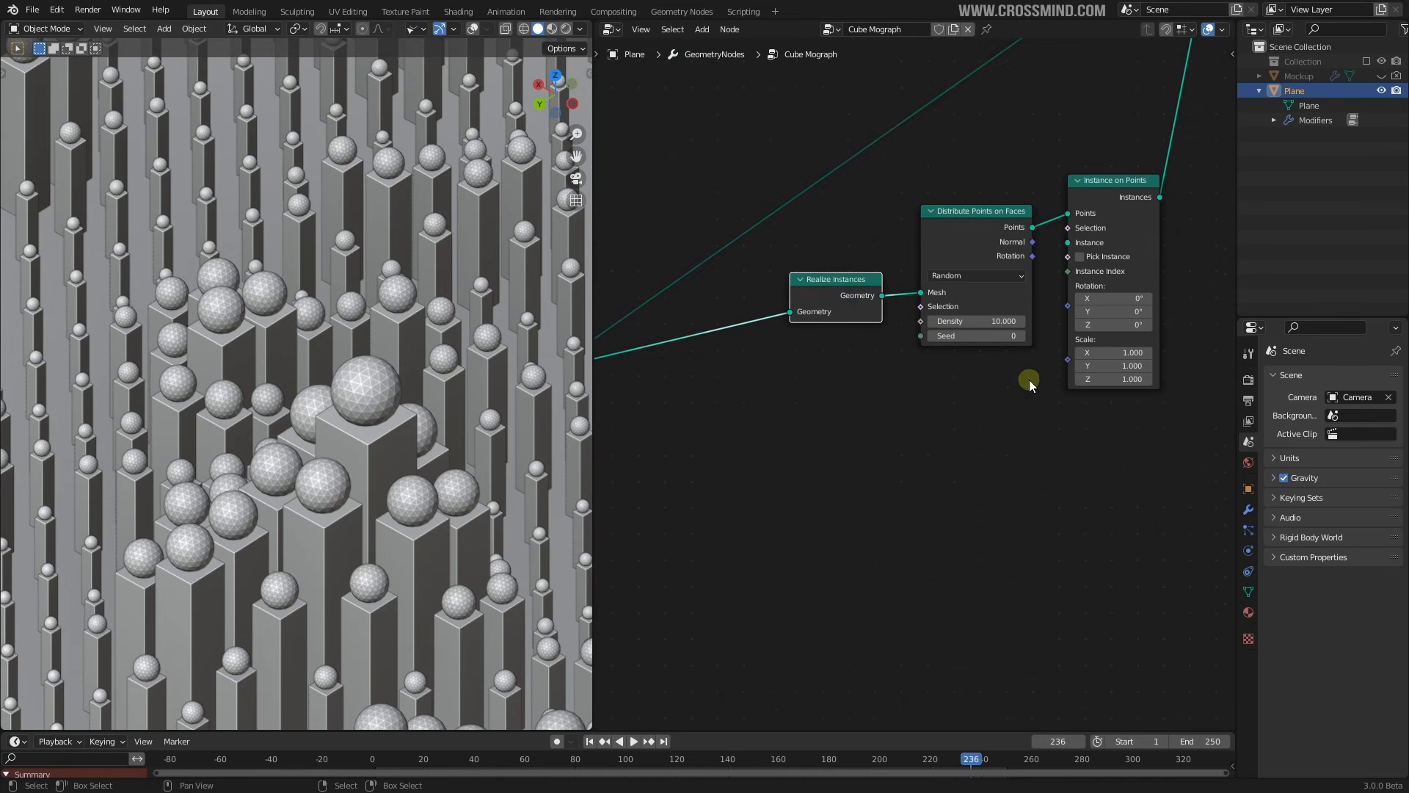
scroll(1029, 380, "up", 2)
middle_click_drag(1002, 374, 920, 382)
key("shift+a")
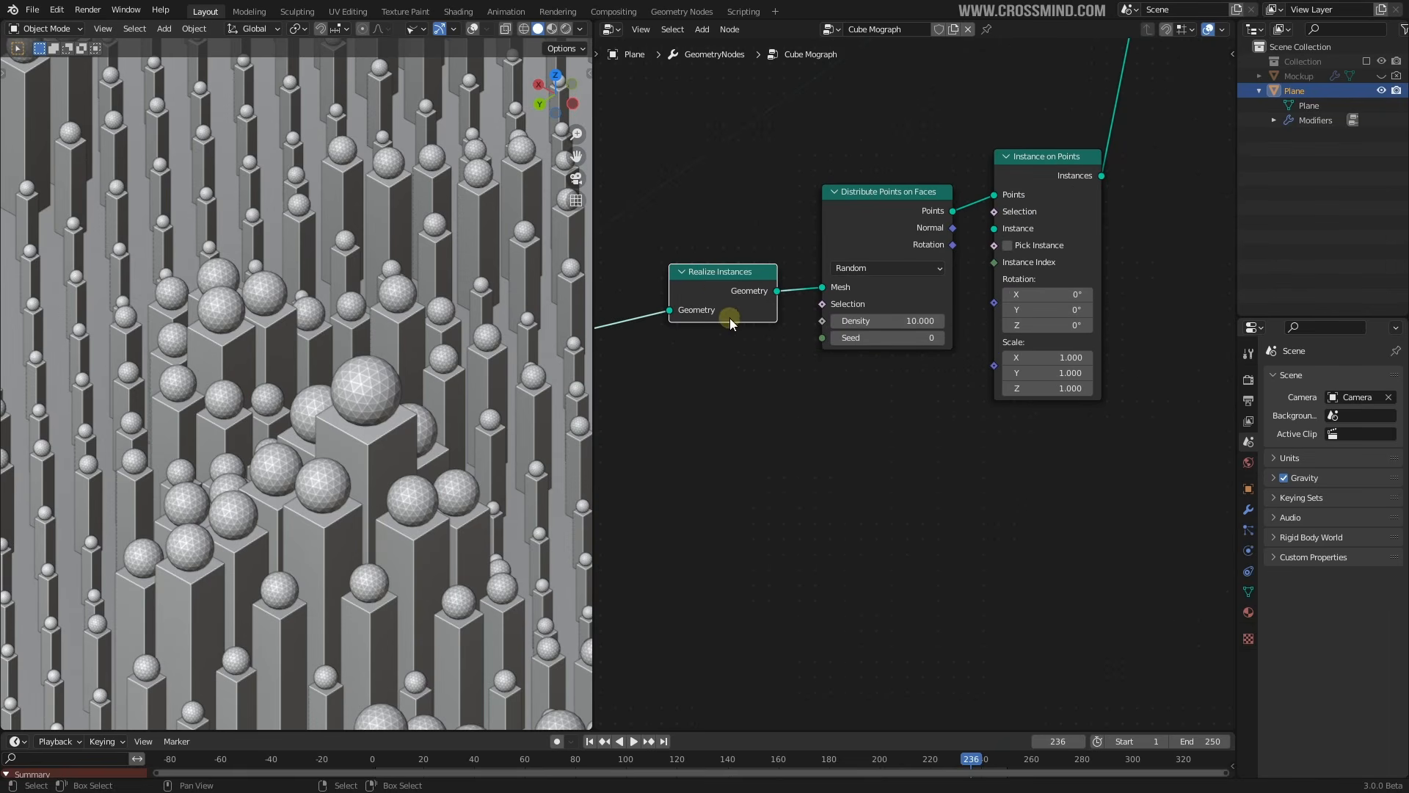
left_click_drag(716, 281, 706, 280)
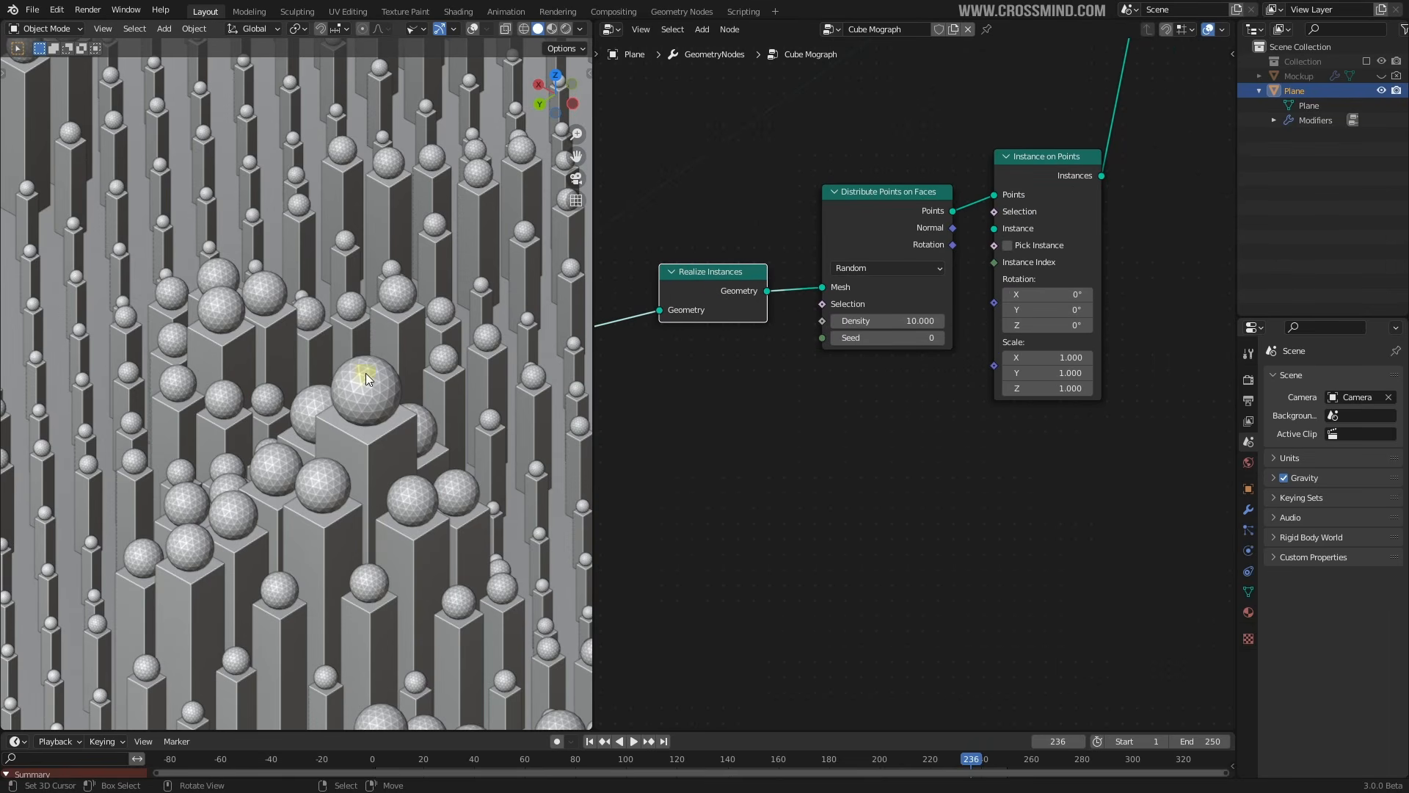
key("shift+a")
left_click(881, 375)
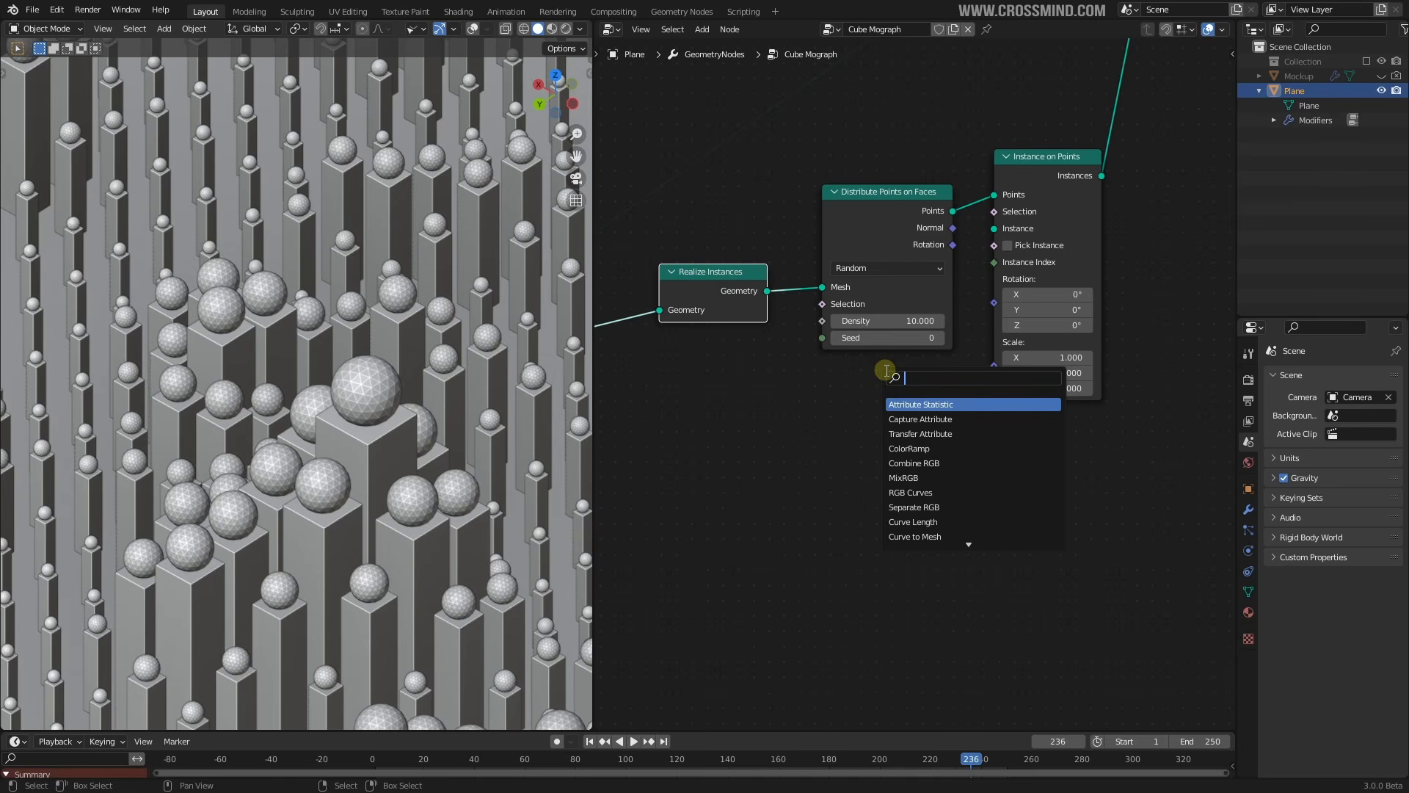
type("icos")
left_click(937, 403)
left_click(918, 408)
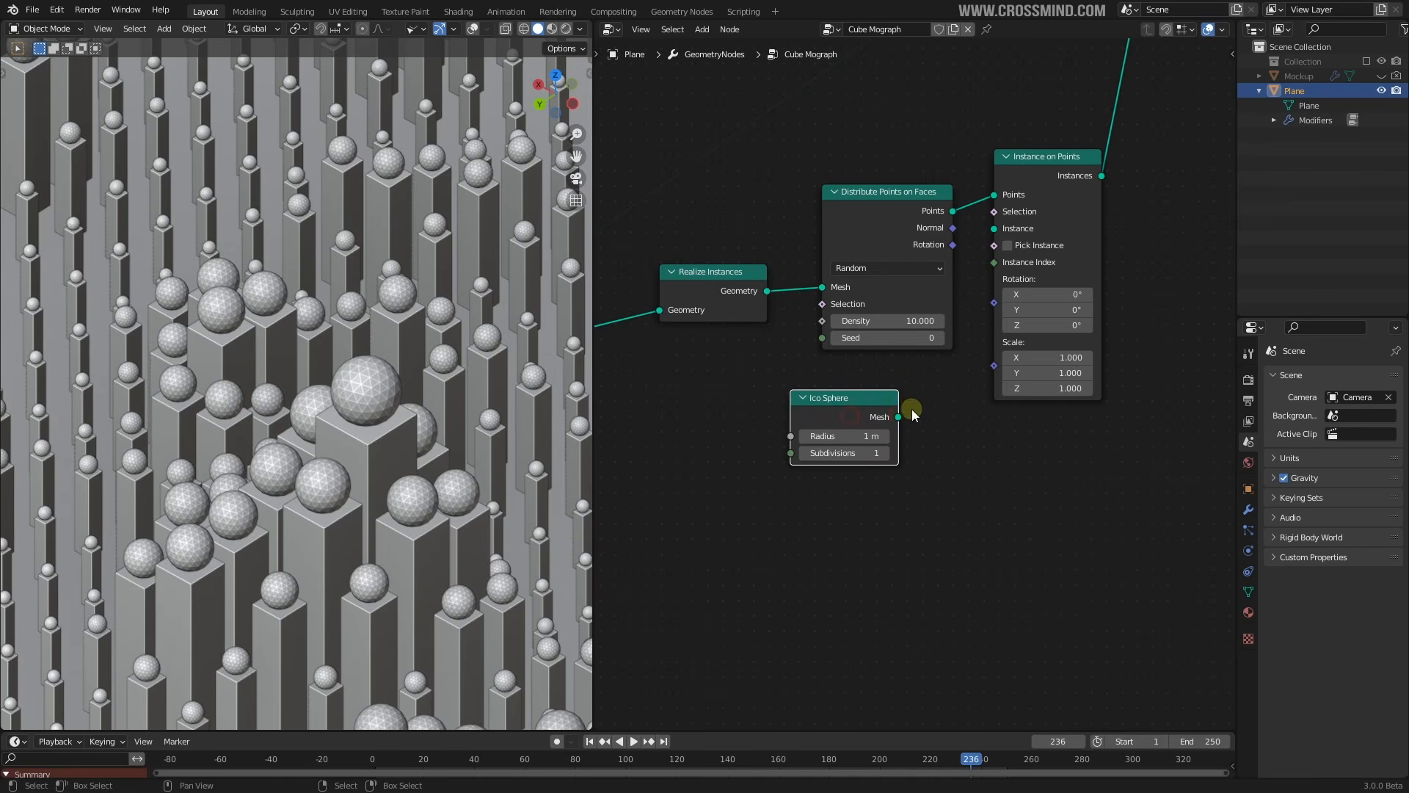
left_click_drag(898, 417, 997, 230)
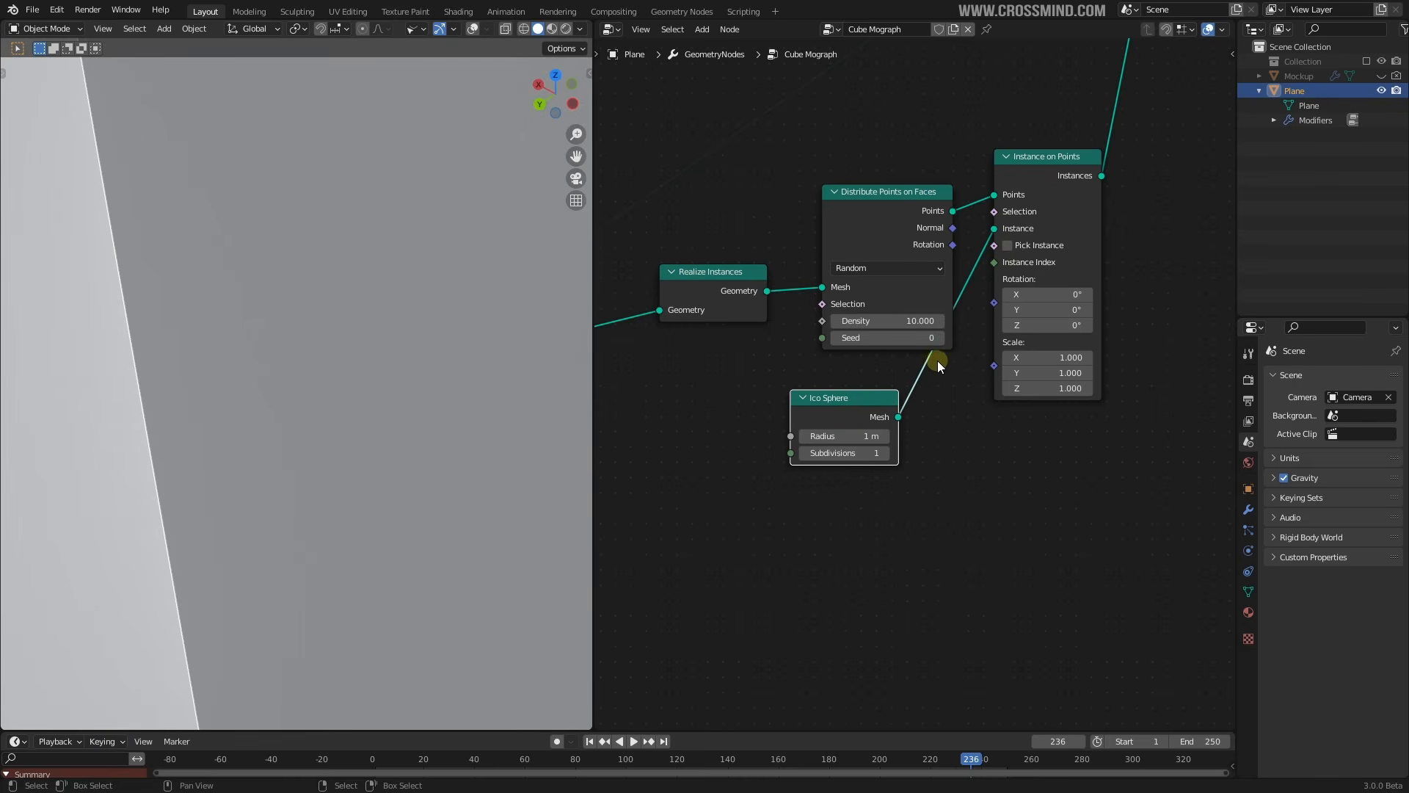
Try Ico Sphere radius values of 0.01 m, then 0.05 m
left_click(873, 433)
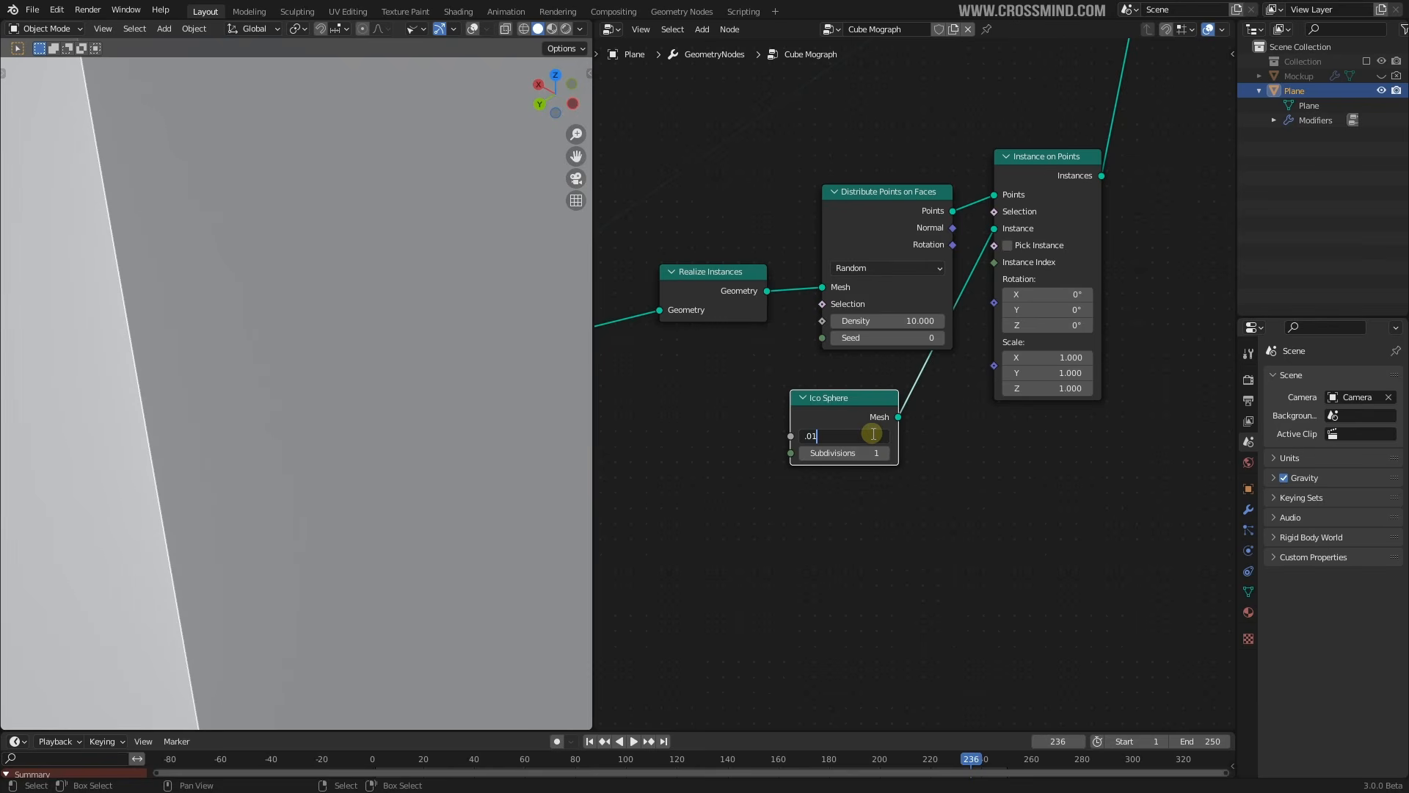
type(".01")
key("Return")
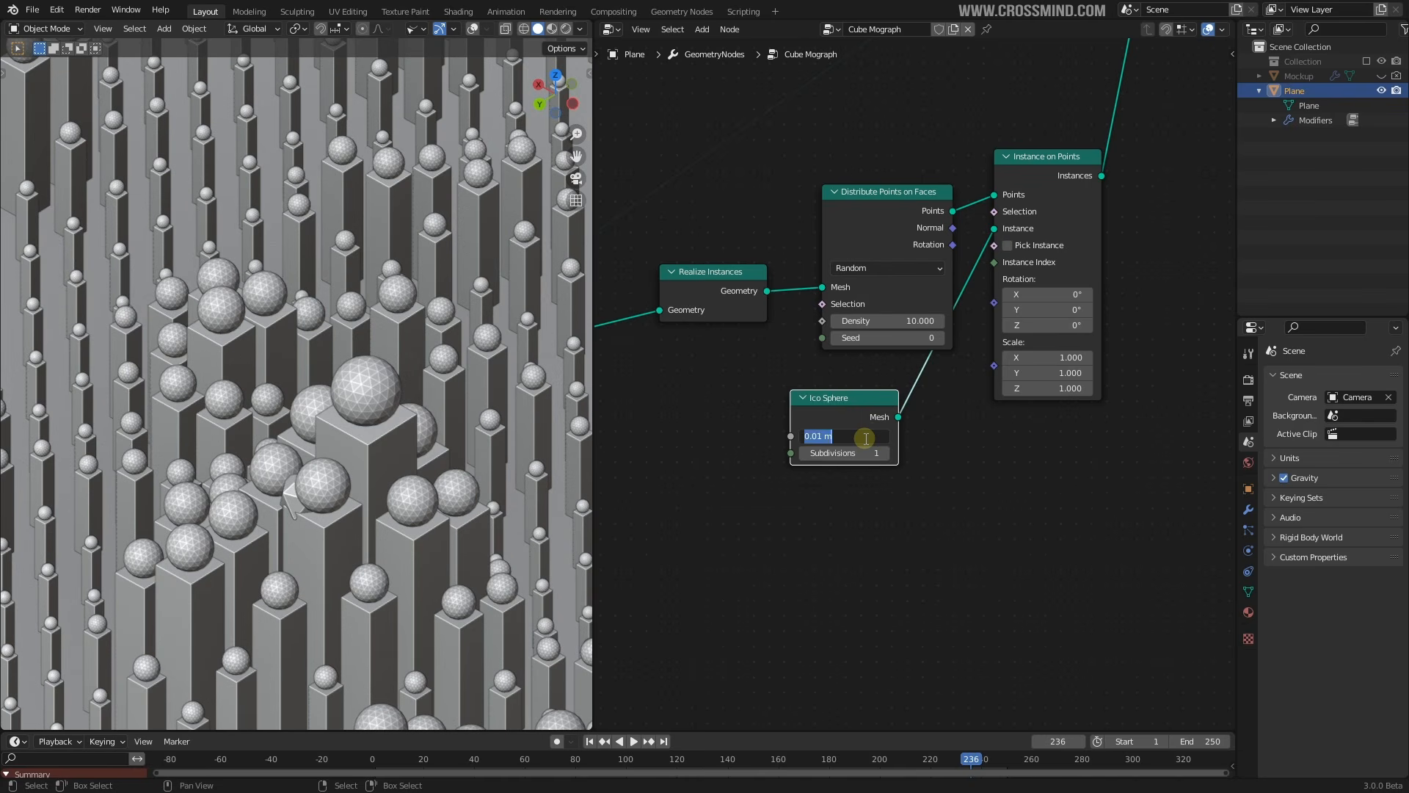
left_click(866, 438)
type(".05")
key("Return")
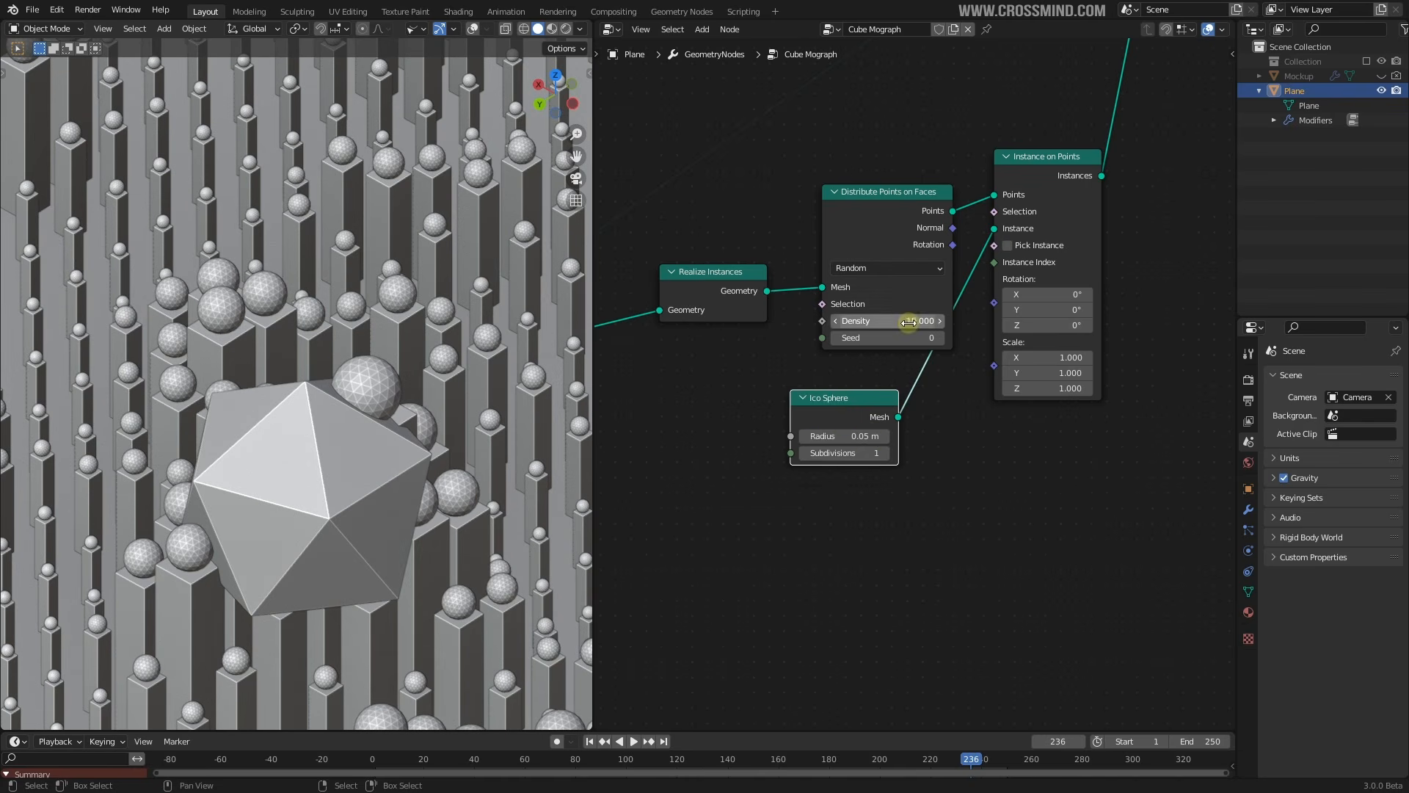
Raise the Distribute Points density from about 84 up to 236
left_click_drag(909, 323, 710, 324)
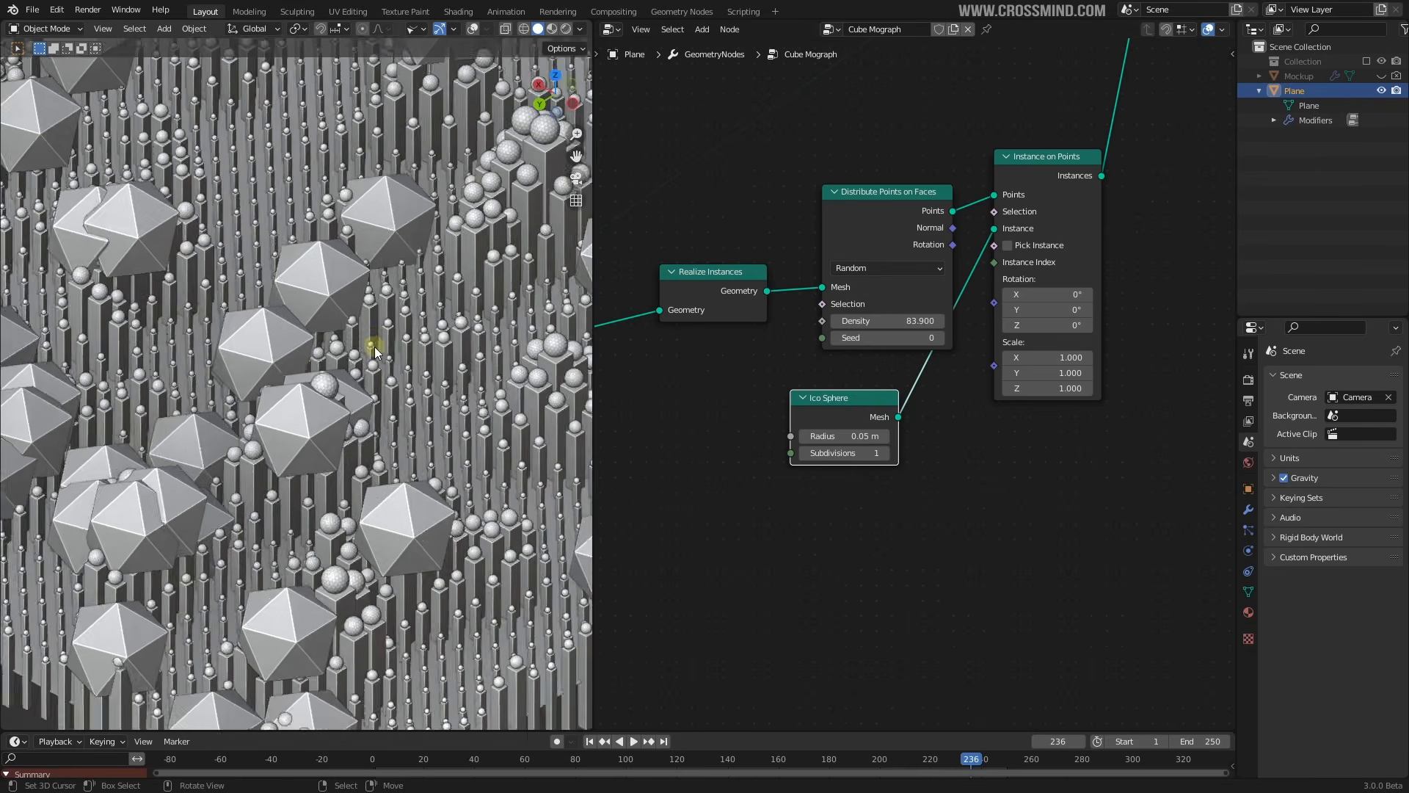
scroll(382, 347, "down", 5)
middle_click_drag(407, 353, 416, 342, "shift")
scroll(416, 342, "up", 4)
scroll(350, 282, "down", 2)
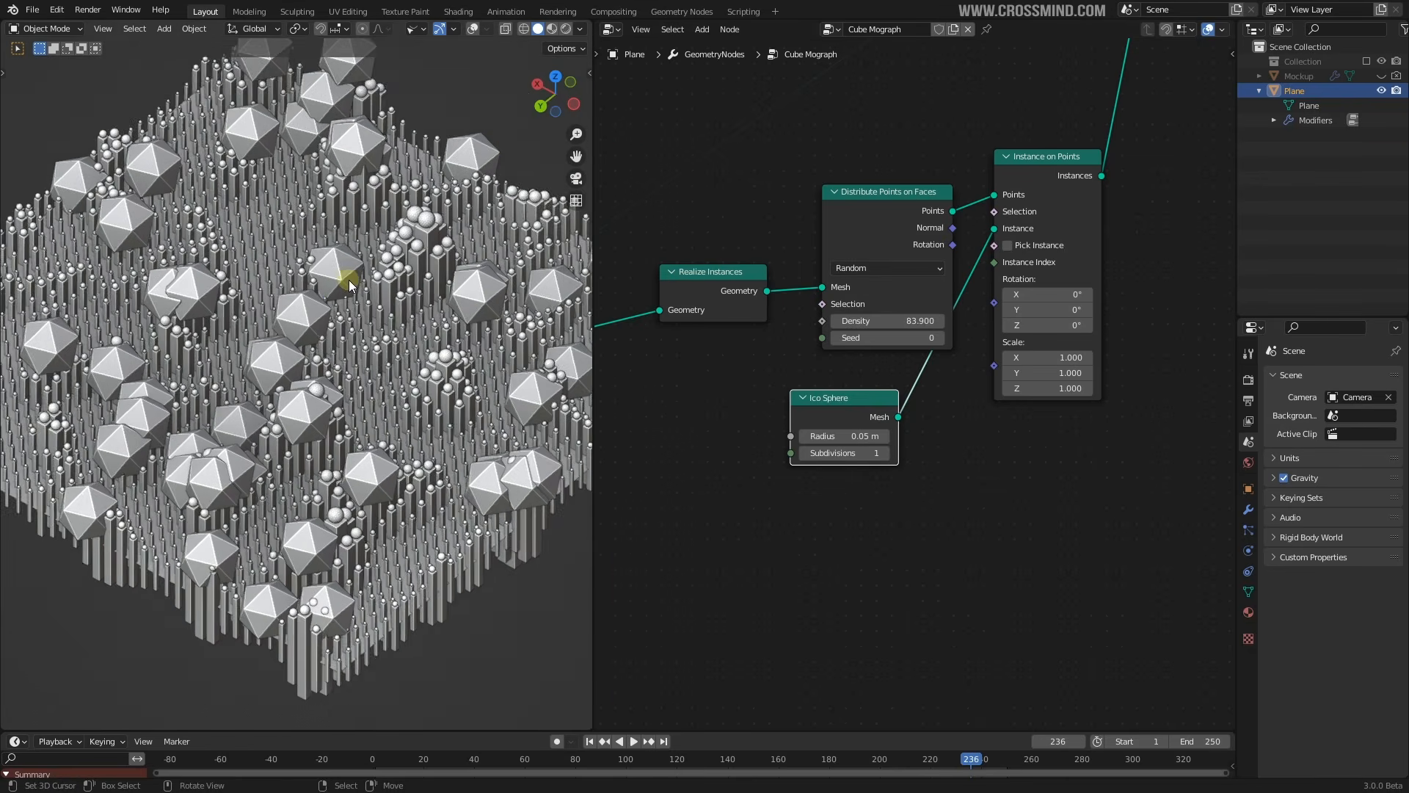
scroll(350, 285, "down", 2)
left_click_drag(909, 322, 1311, 321)
scroll(830, 409, "up", 3)
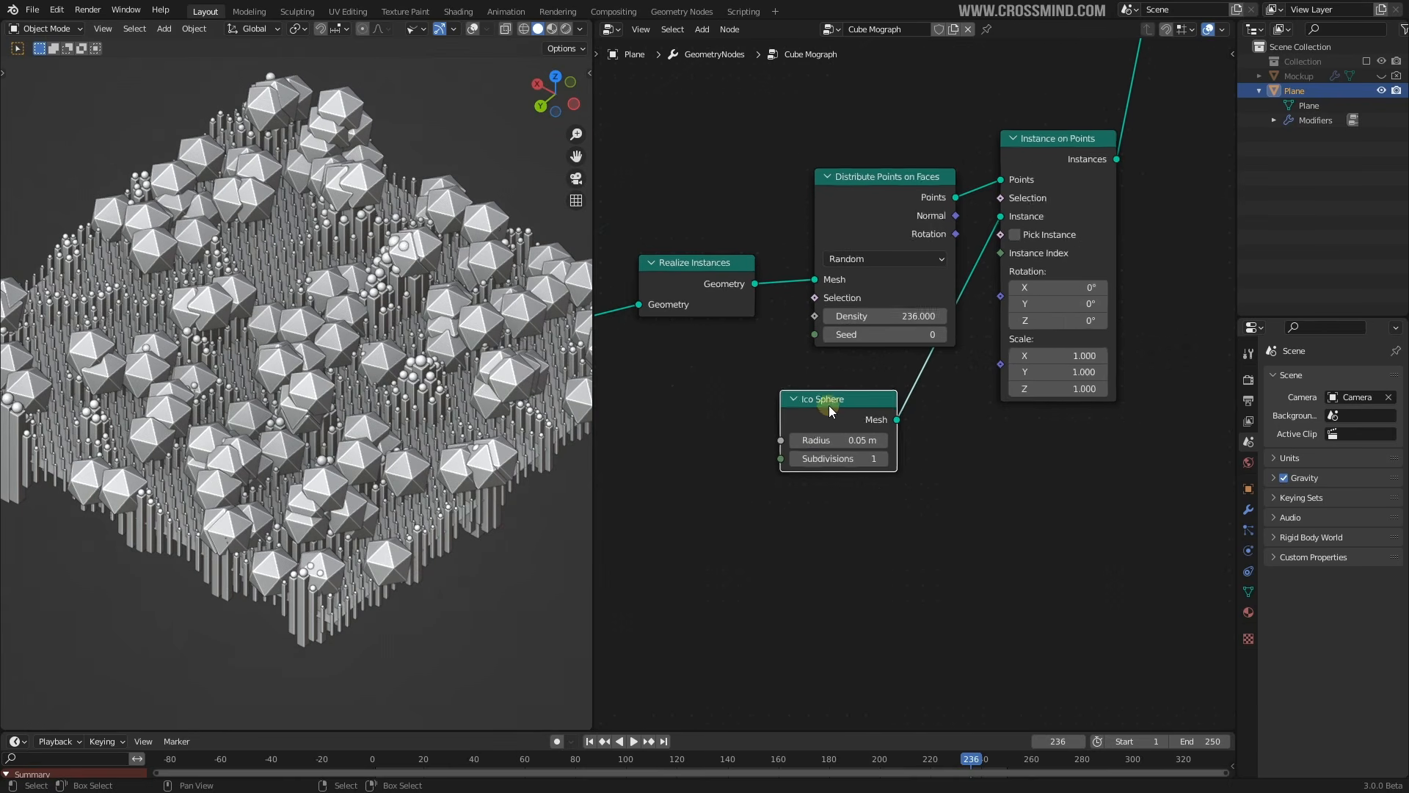
left_click_drag(850, 450, 850, 450)
Settle the Ico Sphere radius at 0.005 m and increase its subdivisions
key("Return")
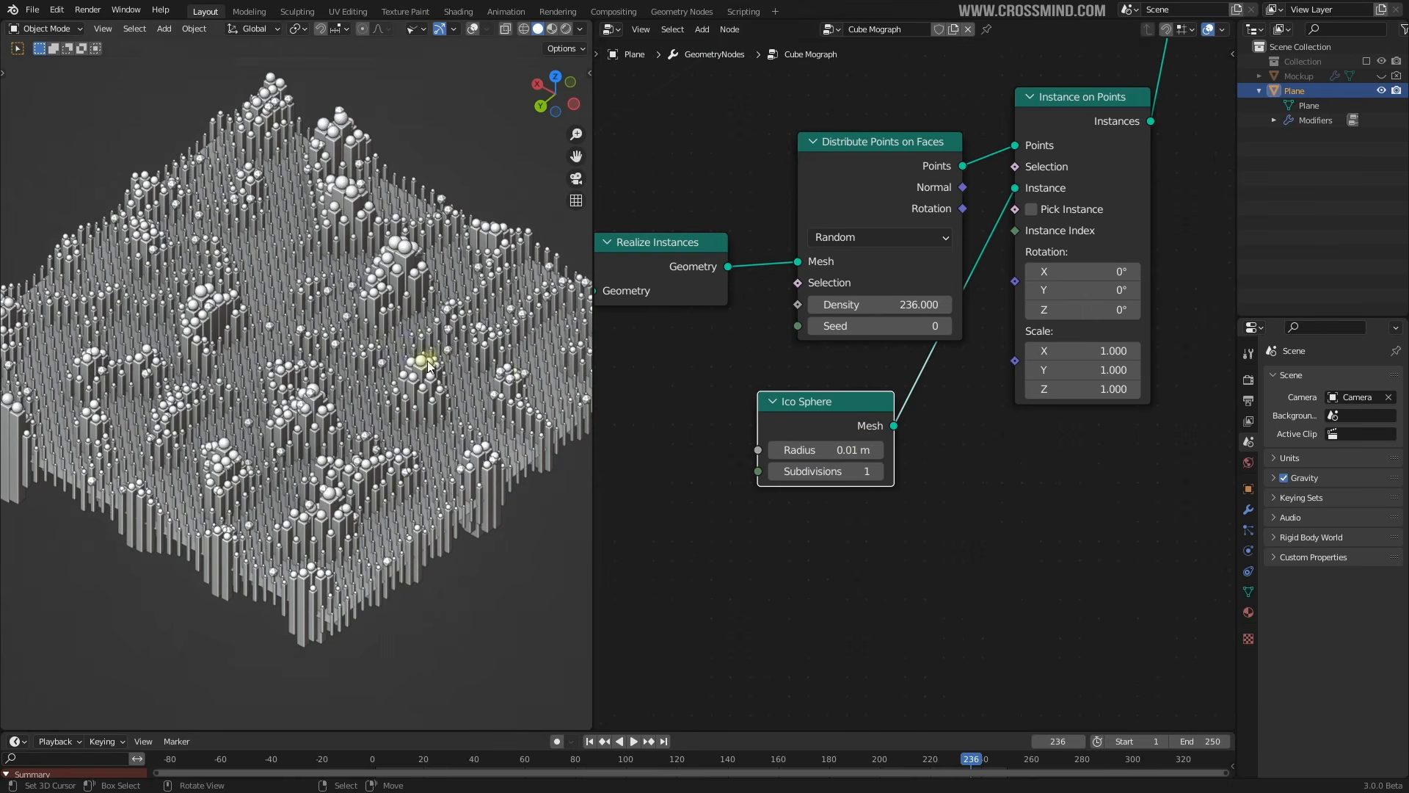
scroll(411, 411, "up", 6)
left_click(854, 447)
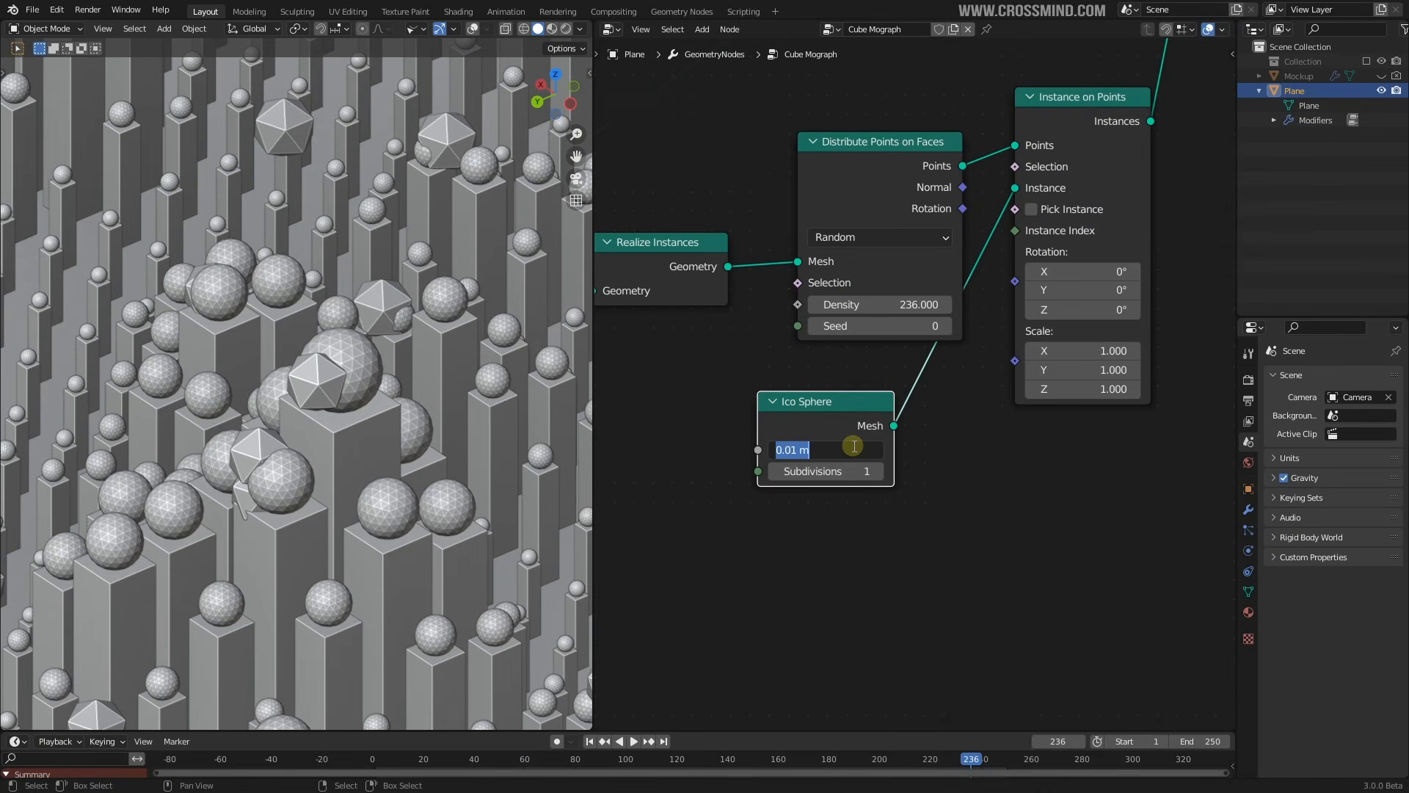
type(".05")
key("Return")
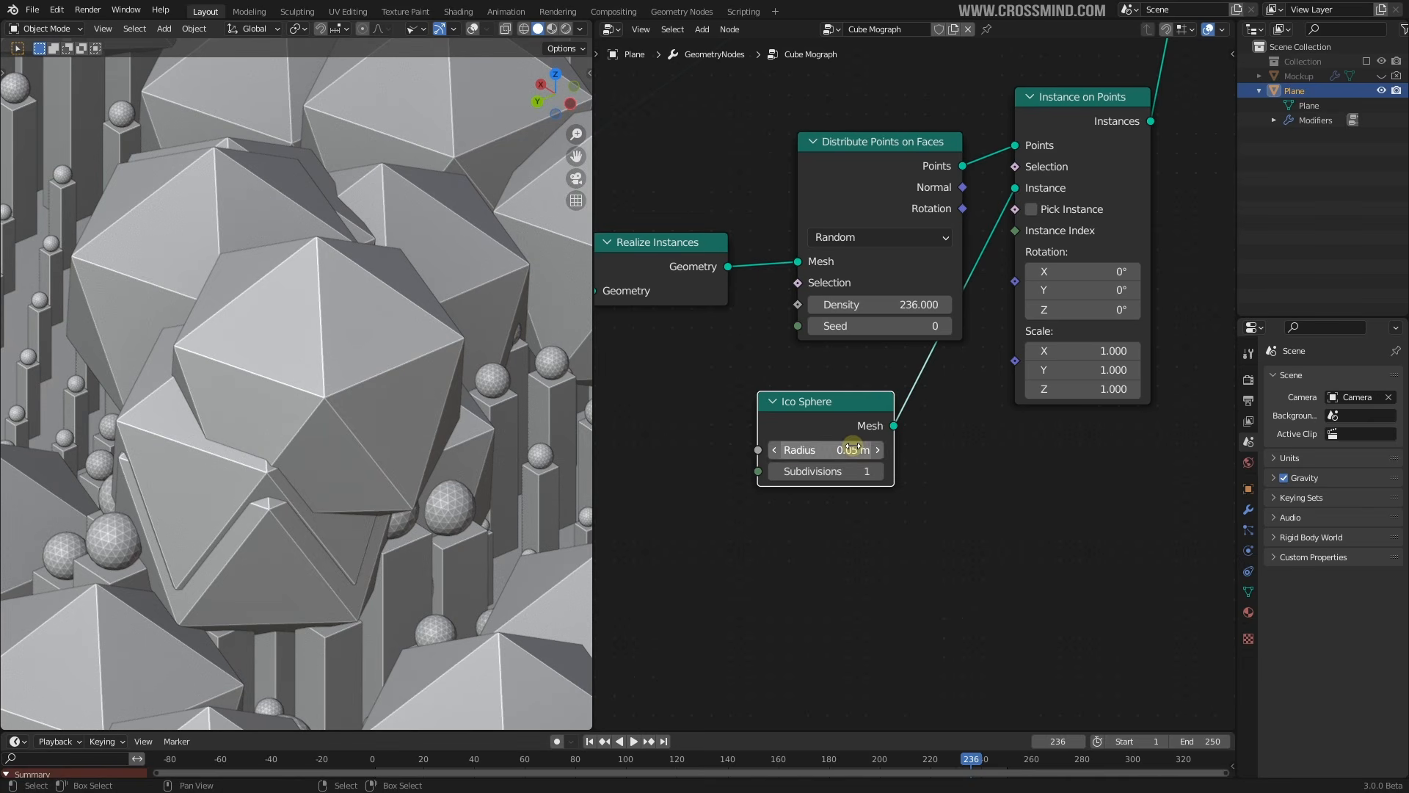
left_click(850, 453)
type(".005")
key("Return")
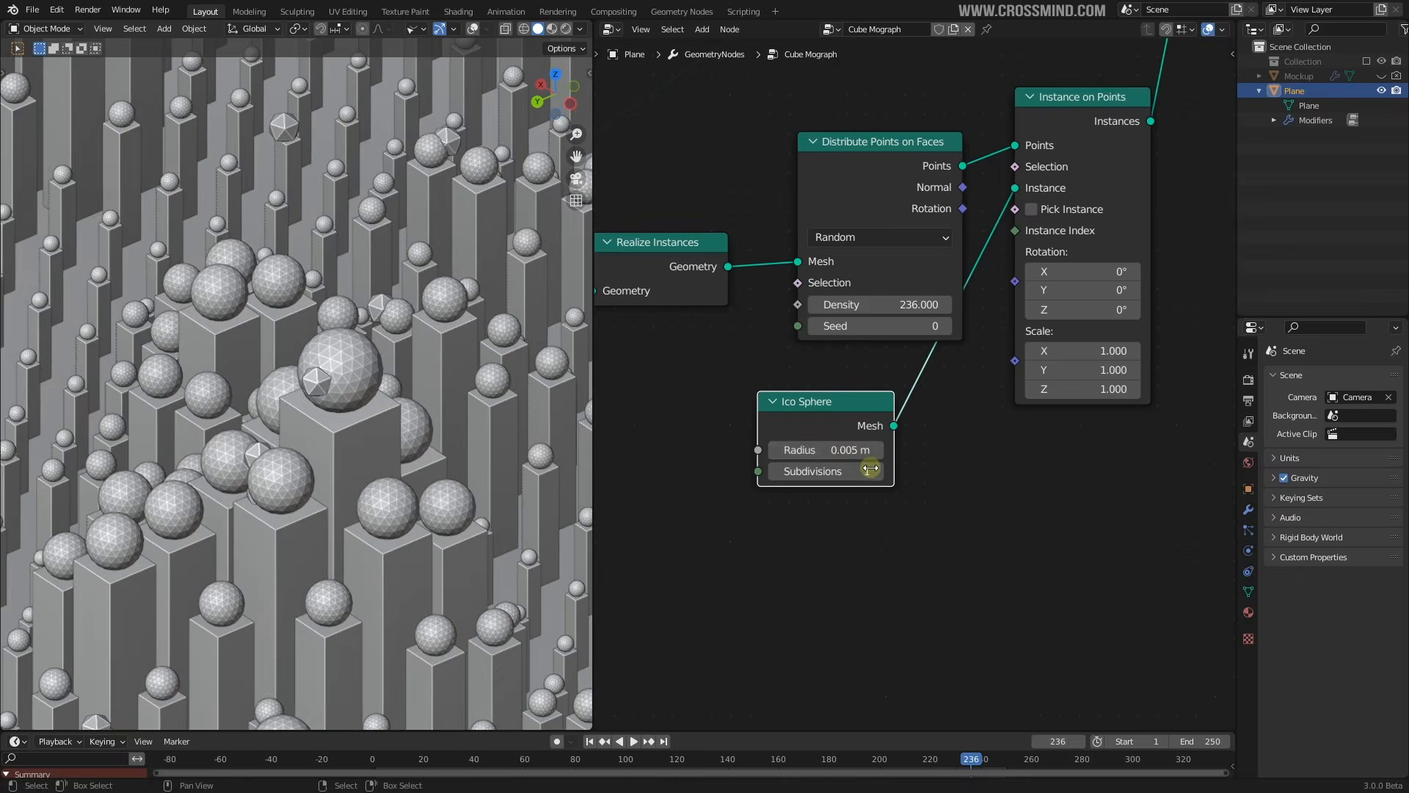
left_click(878, 471)
Set Ico Sphere subdivisions to 3 and put Set Shade Smooth nodes on both Join Geometry links
left_click(878, 472)
scroll(878, 472, "down", 4)
key("shift+a")
type("set shade")
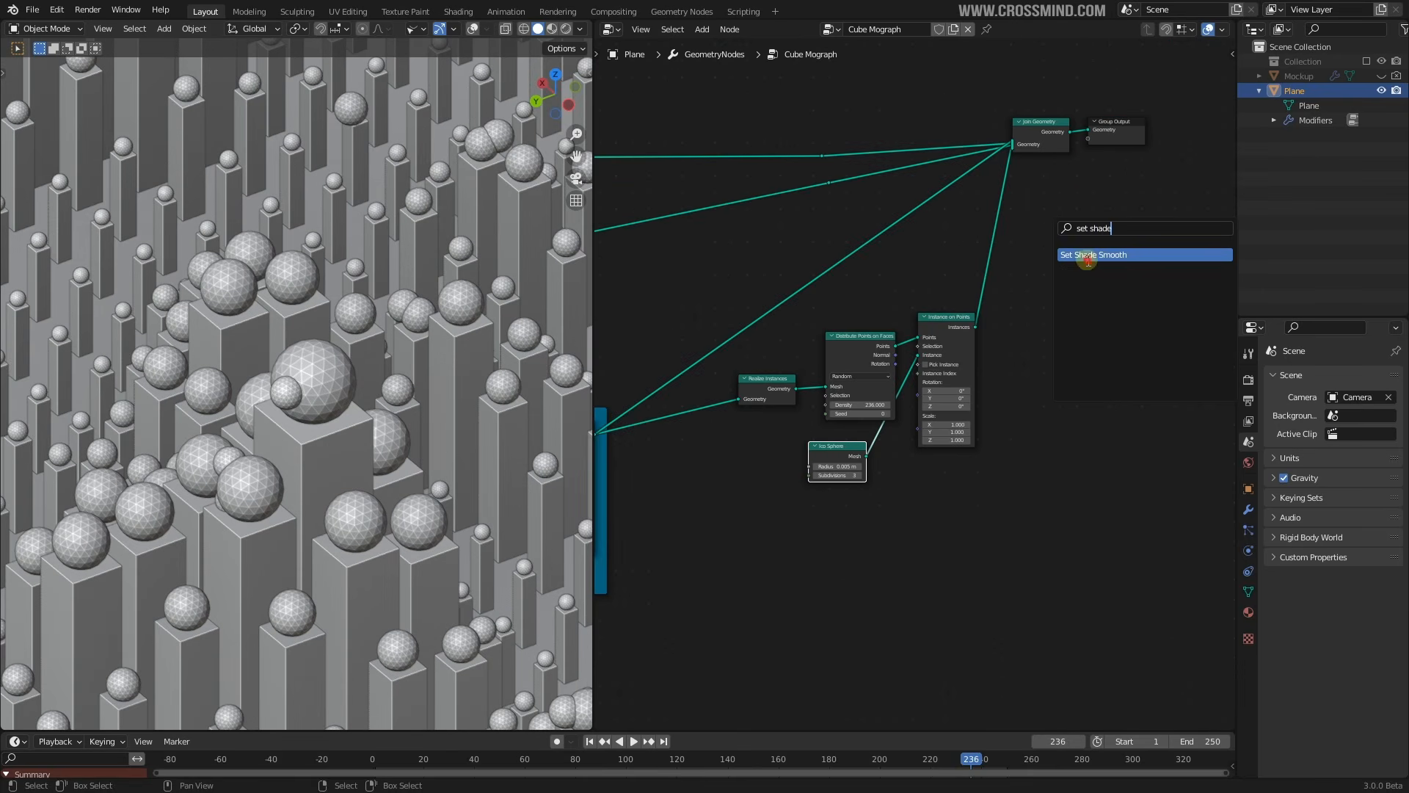
left_click(1088, 261)
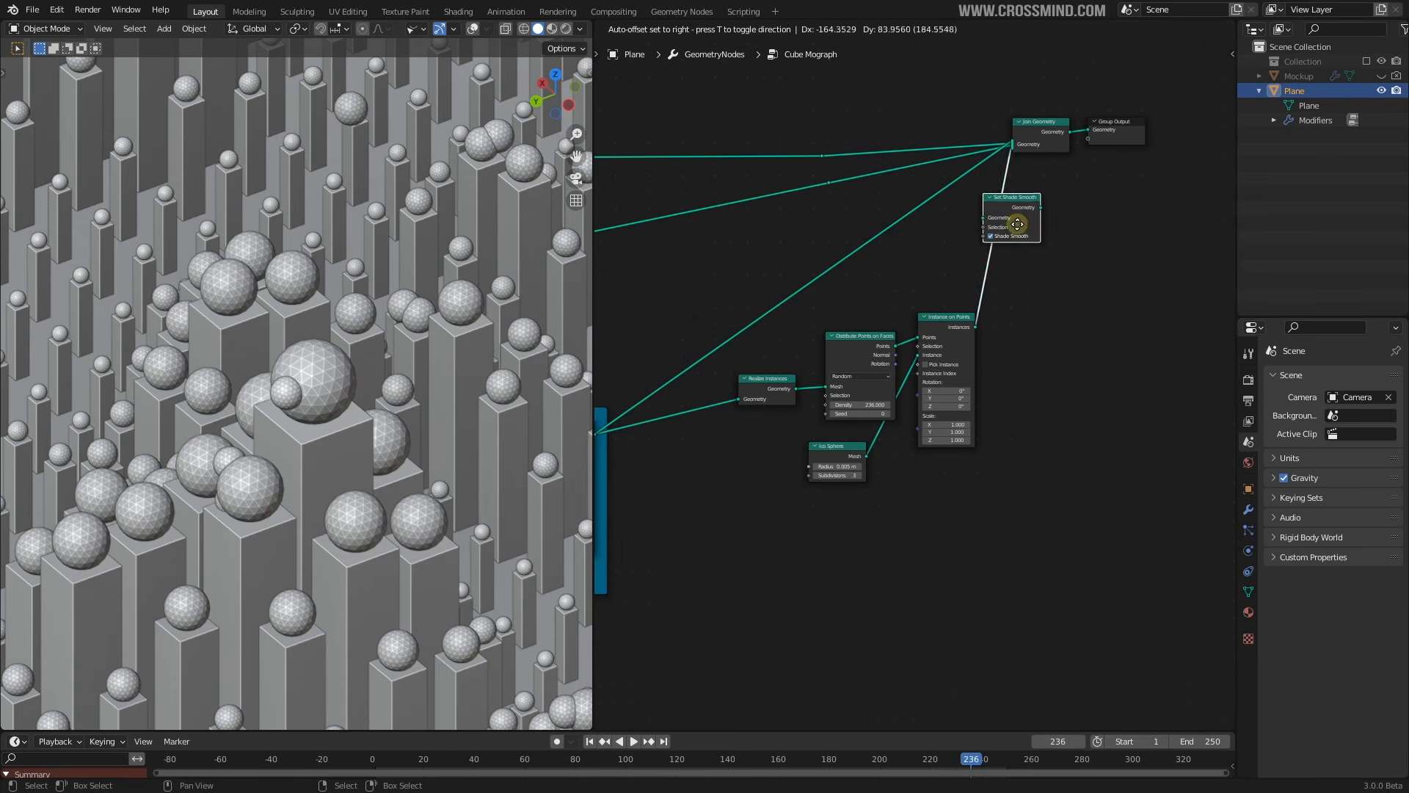
left_click(1016, 223)
middle_click_drag(1029, 262, 989, 320)
scroll(948, 313, "up", 4)
scroll(990, 320, "up", 1)
left_click_drag(976, 226, 1007, 258)
key("shift+d")
left_click(902, 213)
Raise the point density to 8000 for dense sphere clusters
middle_click_drag(409, 400, 378, 373)
scroll(346, 446, "up", 2)
middle_click_drag(912, 413, 1033, 285)
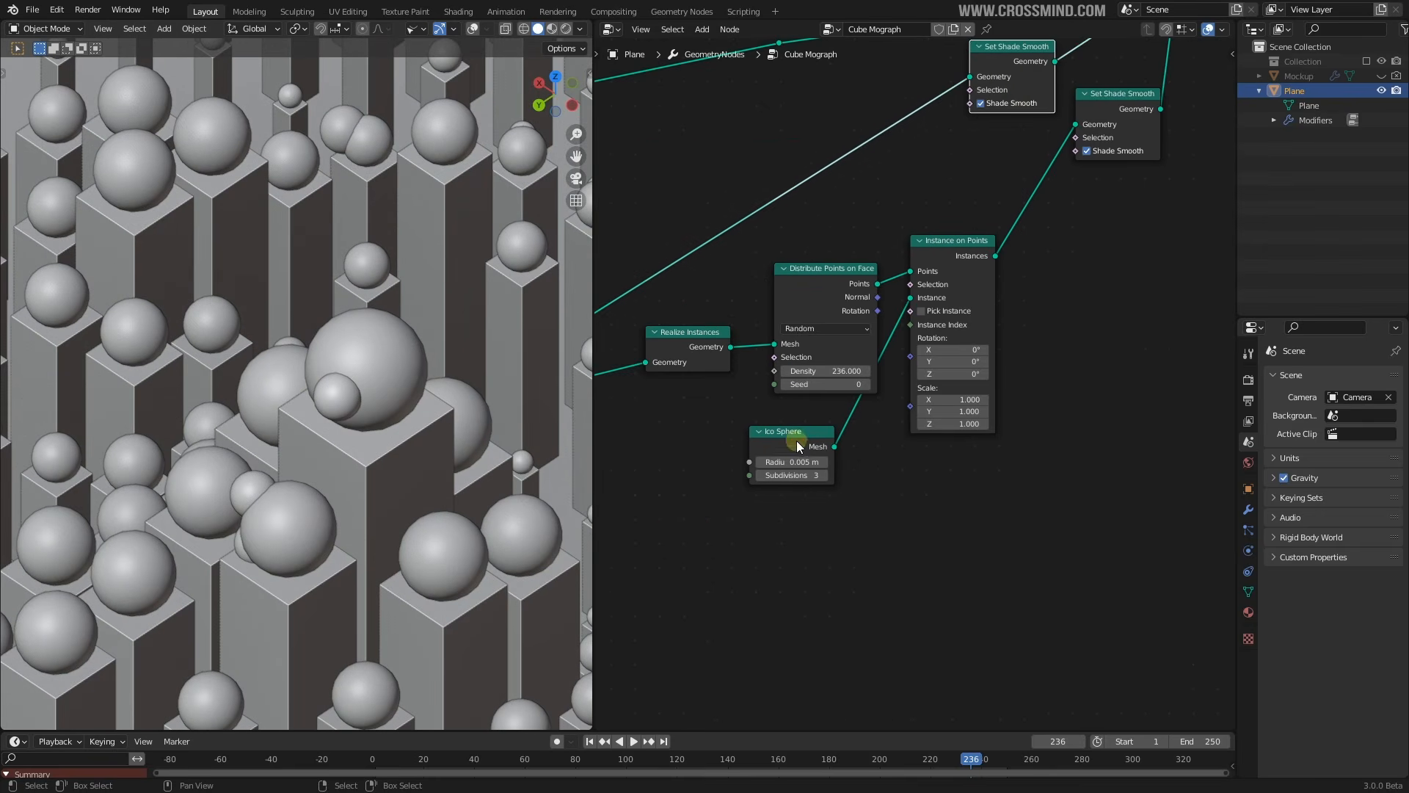
left_click_drag(798, 442, 828, 440)
left_click(830, 370)
type("2")
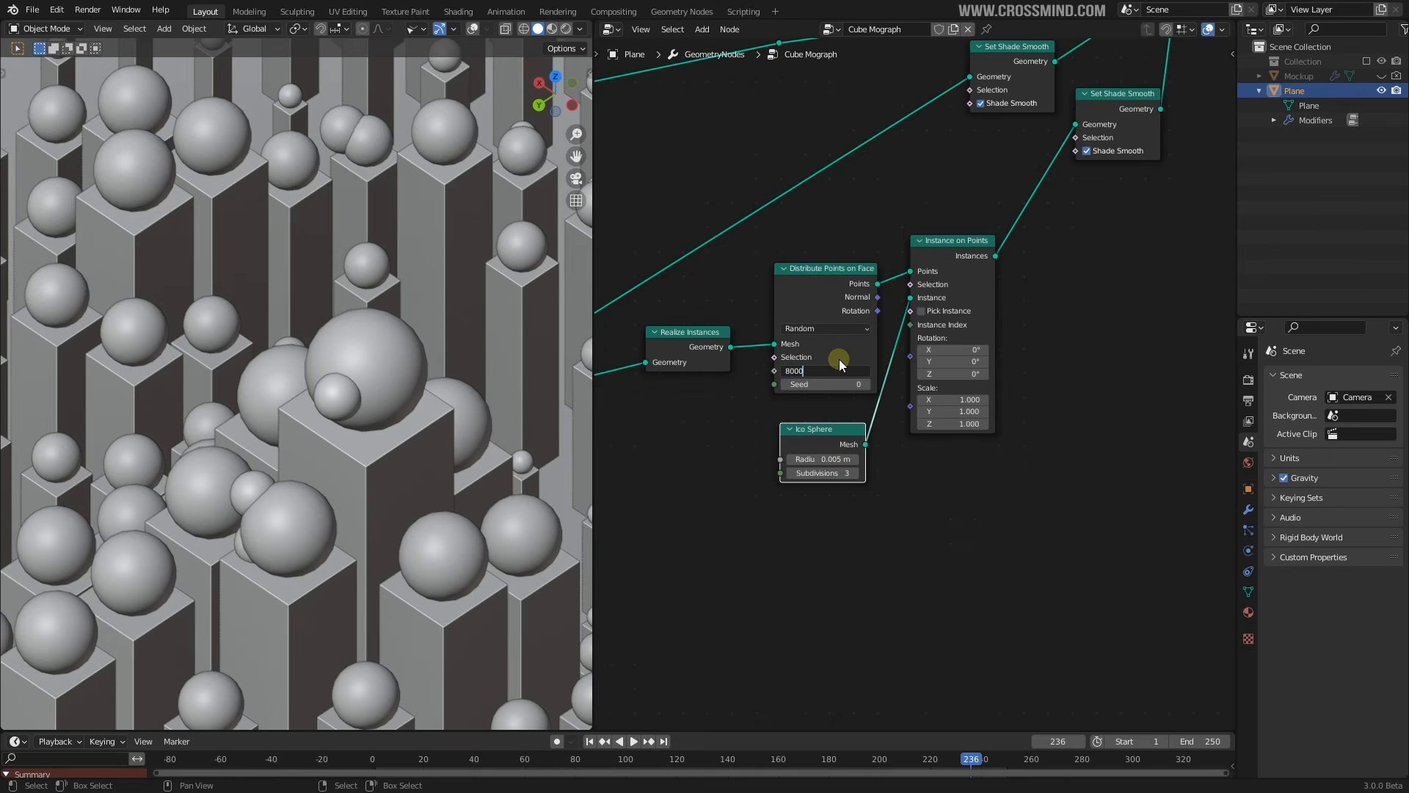
type("000")
key("Return")
Move the Ico Sphere node closer to Distribute Points
scroll(919, 418, "down", 5)
middle_click_drag(1020, 333, 969, 354)
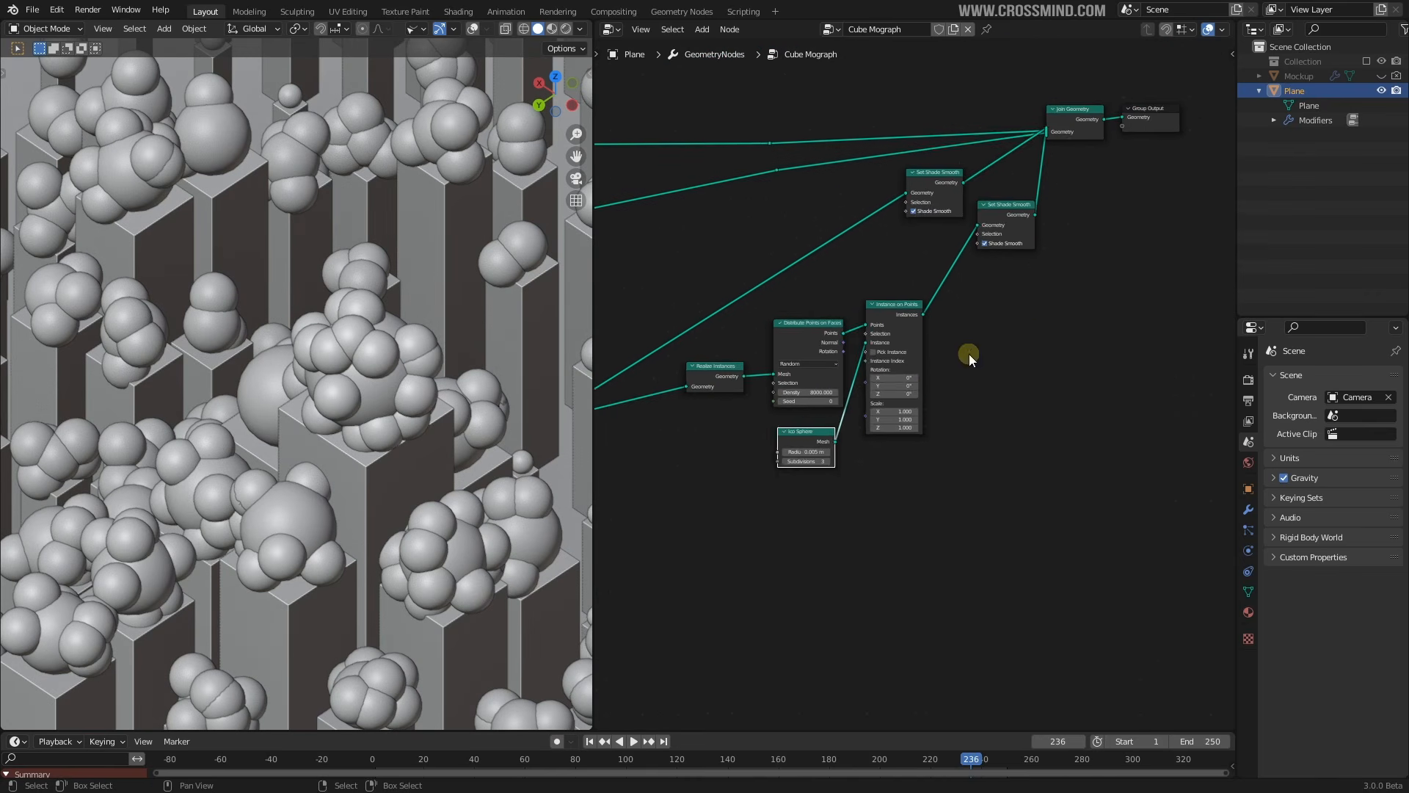
scroll(926, 379, "up", 4)
middle_click_drag(1077, 340, 1137, 297)
scroll(1134, 298, "up", 1)
left_click_drag(791, 420, 836, 423)
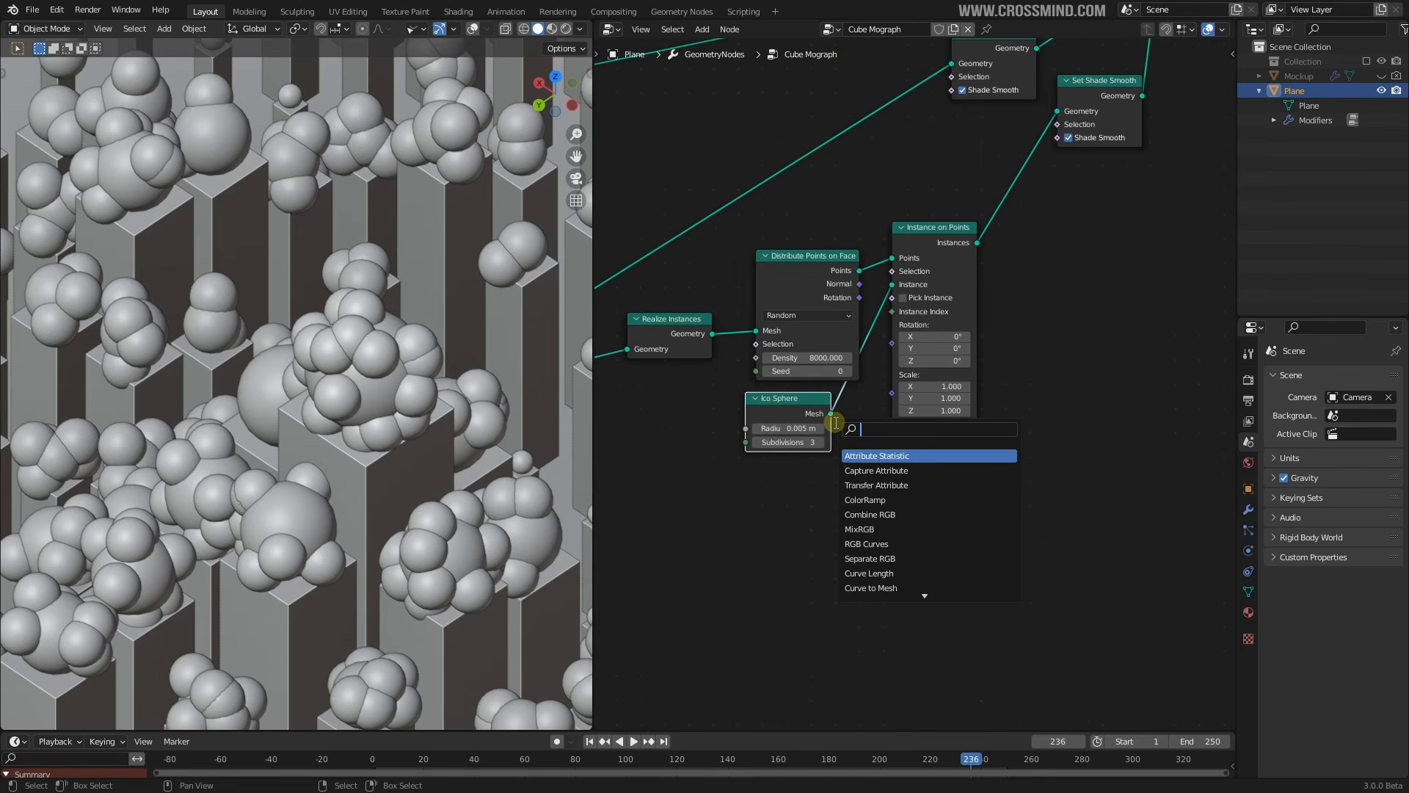
Drive the instance Scale with a Musgrave Texture's Height and briefly play the animation
type("musg")
left_click(876, 455)
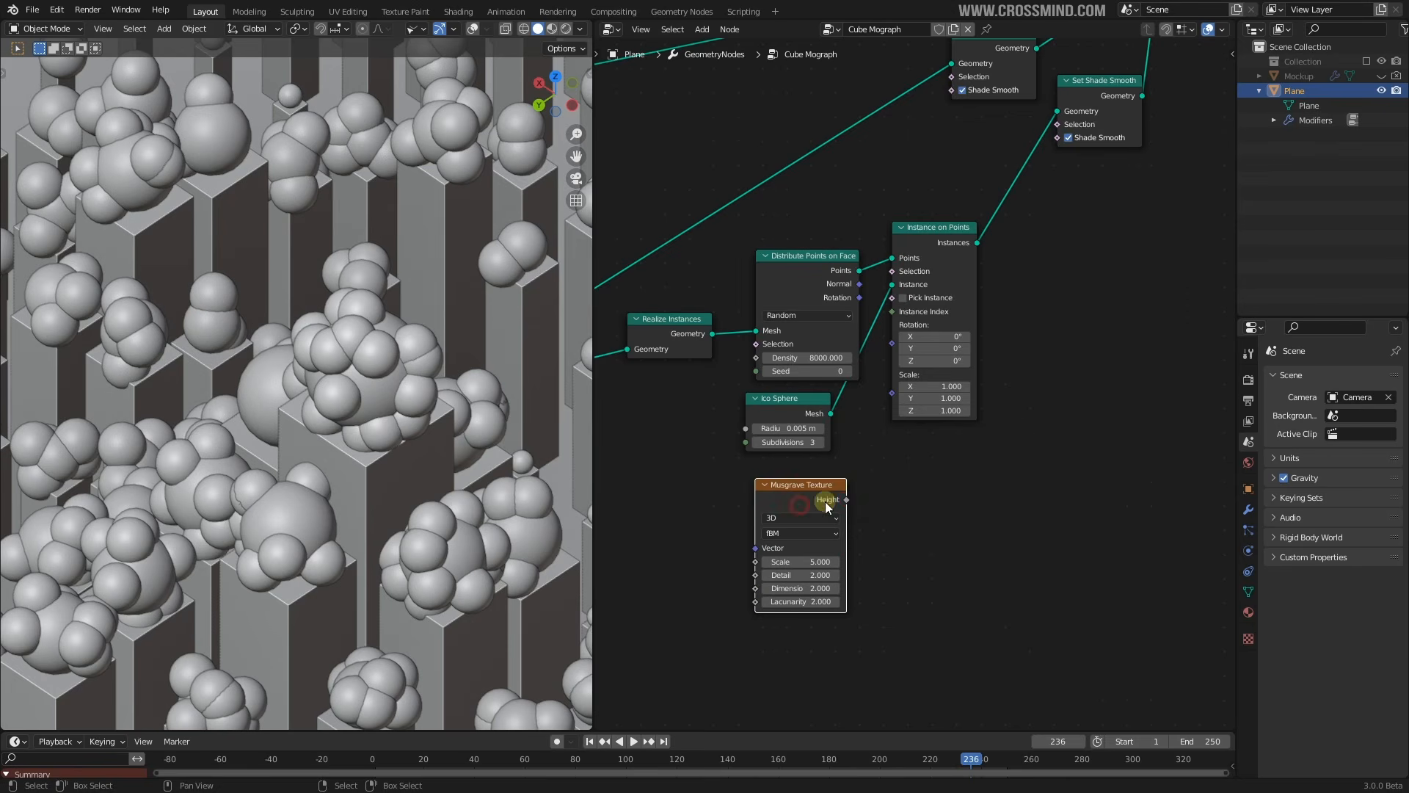
left_click_drag(847, 500, 894, 383)
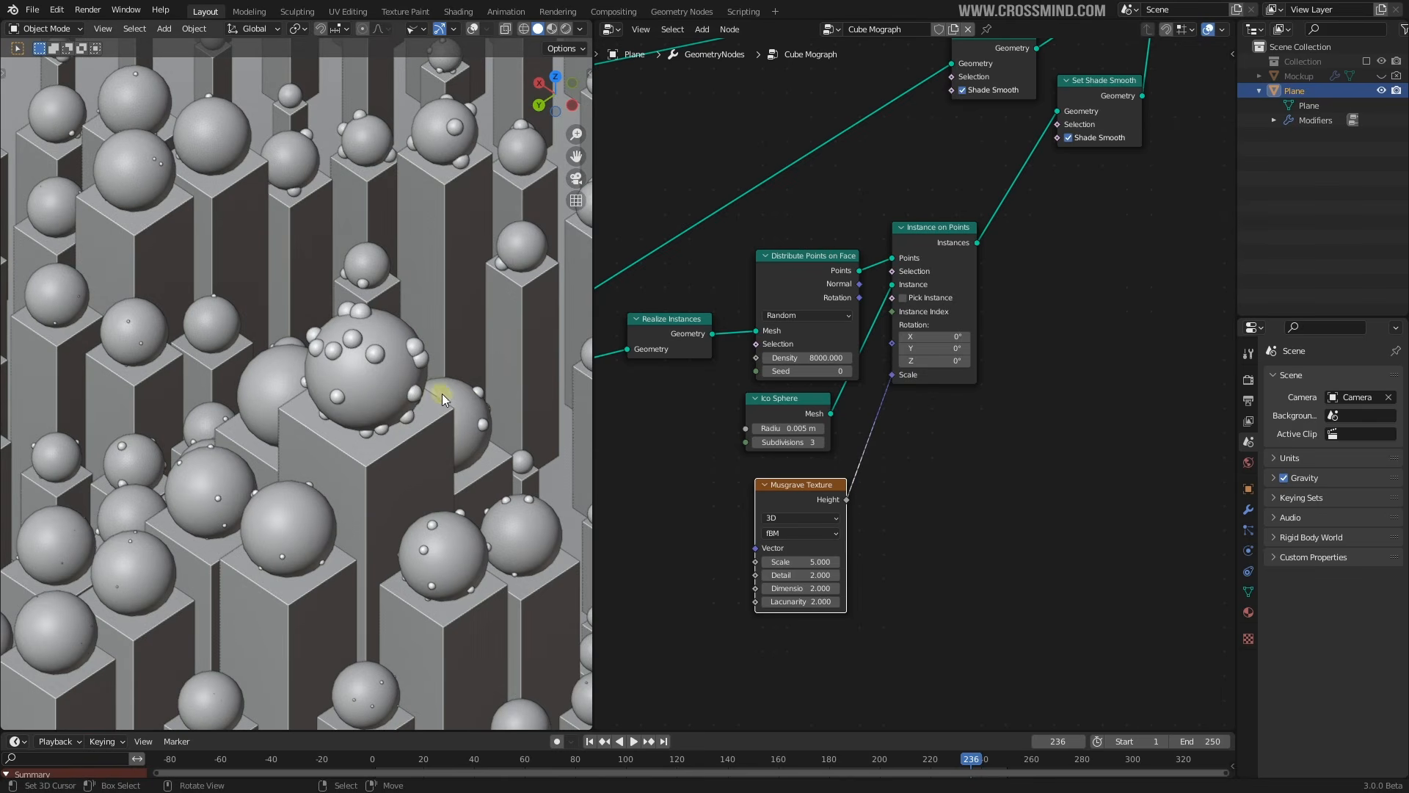
key("space")
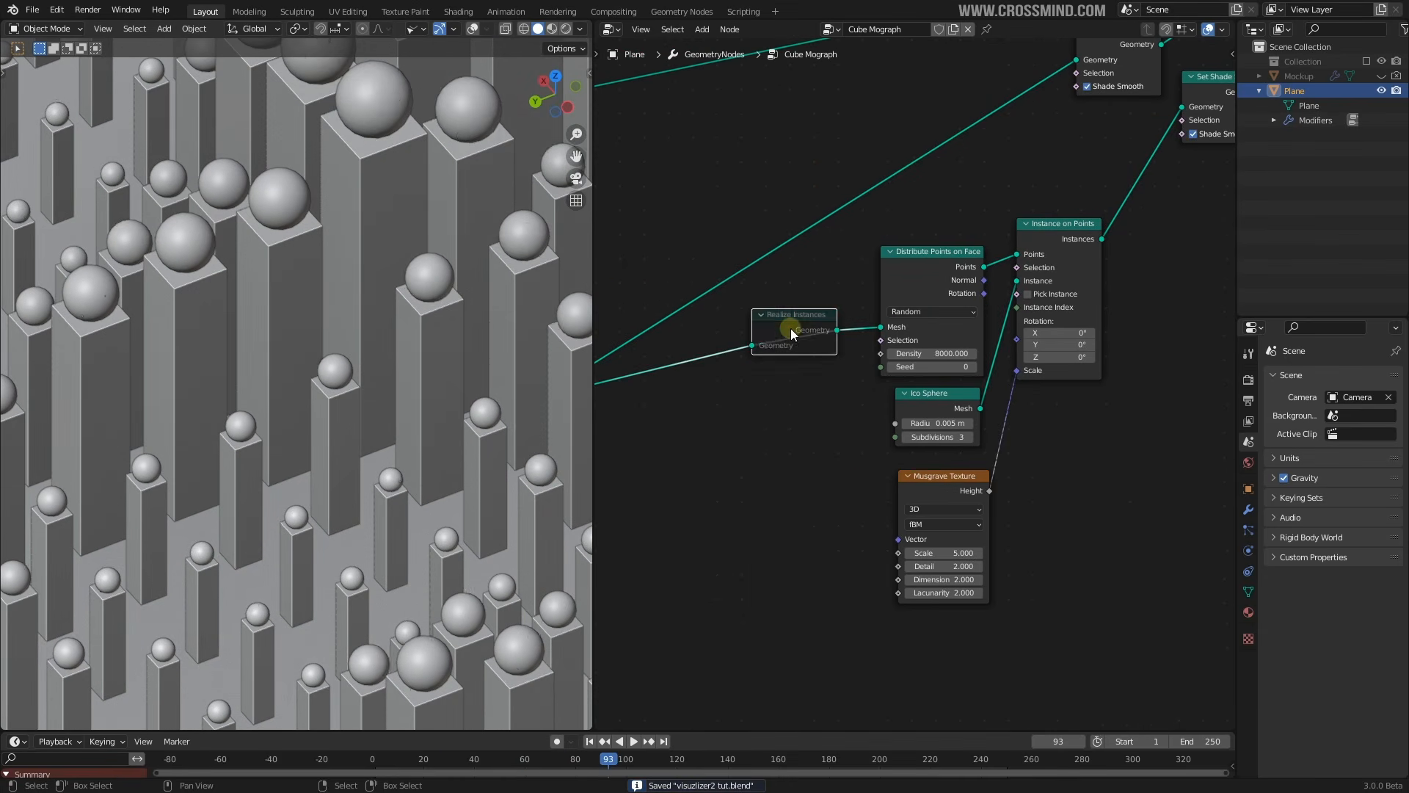
key("m")
Reposition the Realize Instances node and replay the animation from a wider view of the grid
scroll(821, 334, "down", 1)
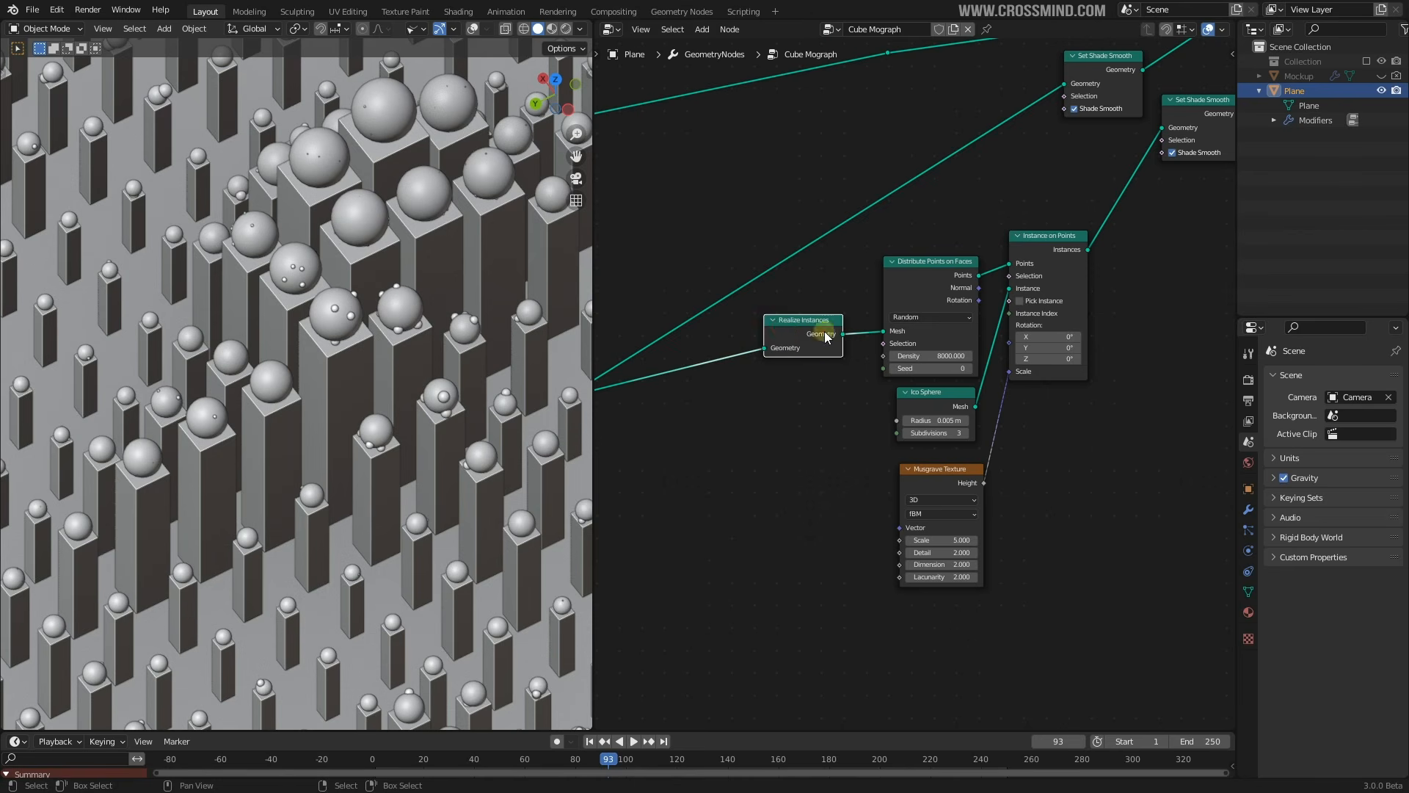
left_click_drag(823, 334, 804, 344)
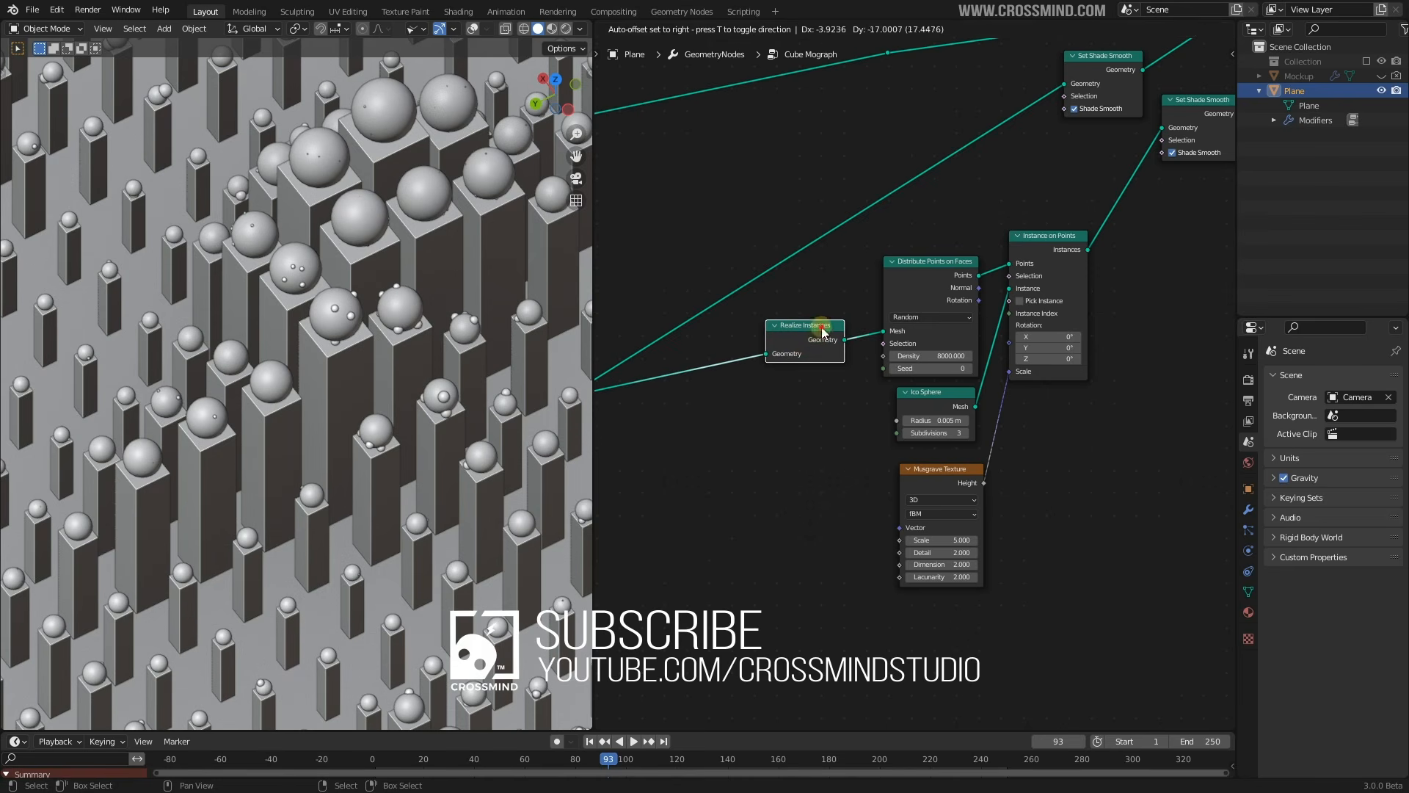
middle_click_drag(509, 337, 367, 183)
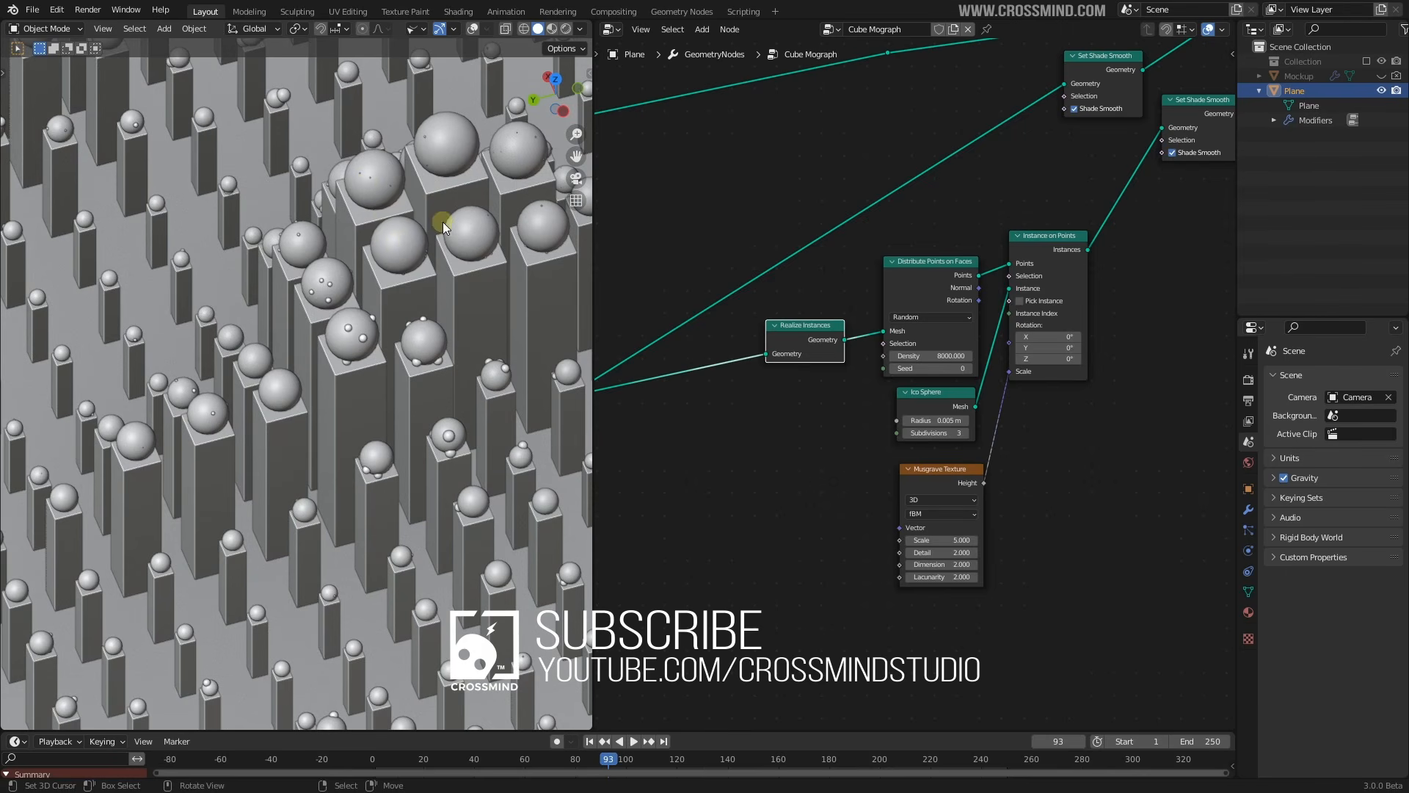
middle_click_drag(812, 341, 814, 353)
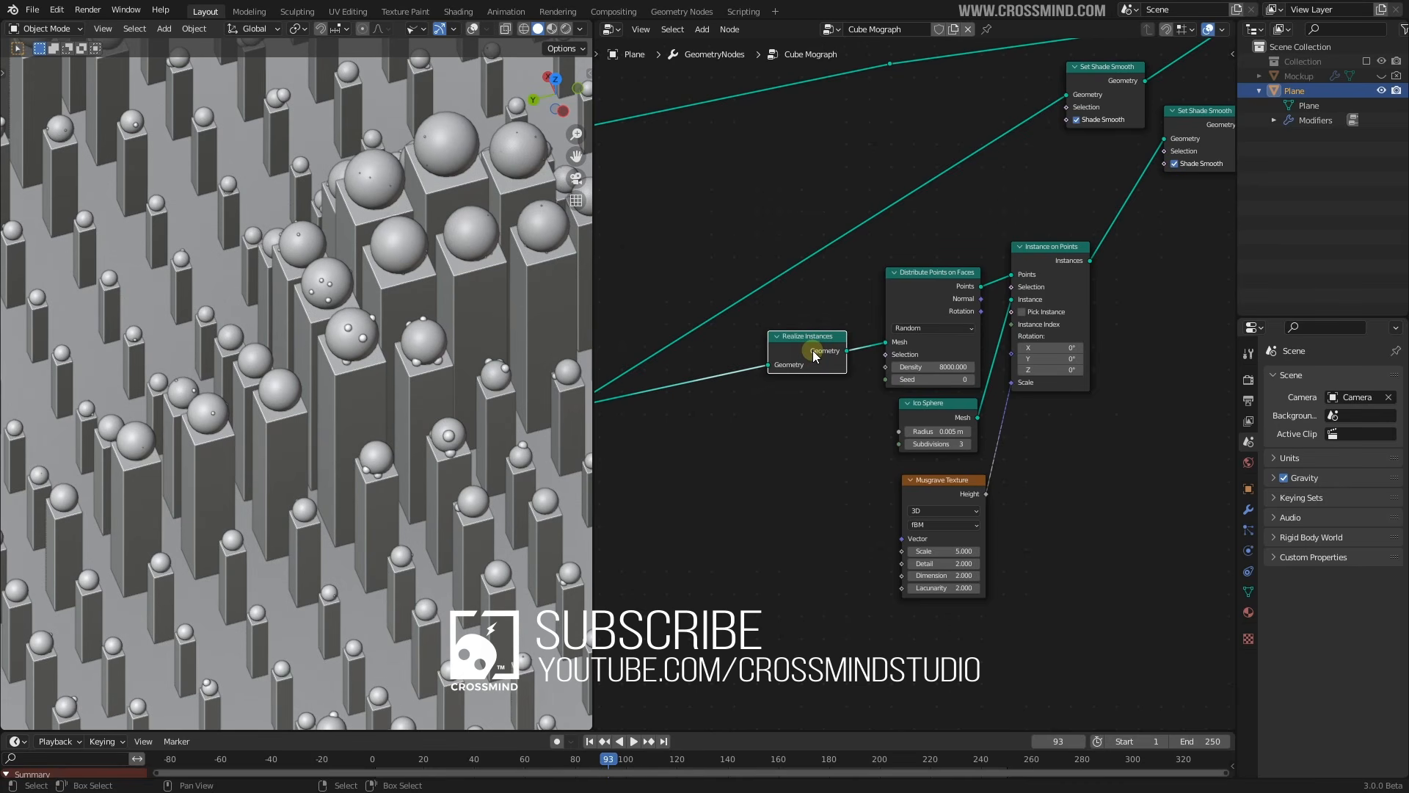
left_click_drag(812, 350, 819, 350)
scroll(817, 346, "down", 2)
key("space")
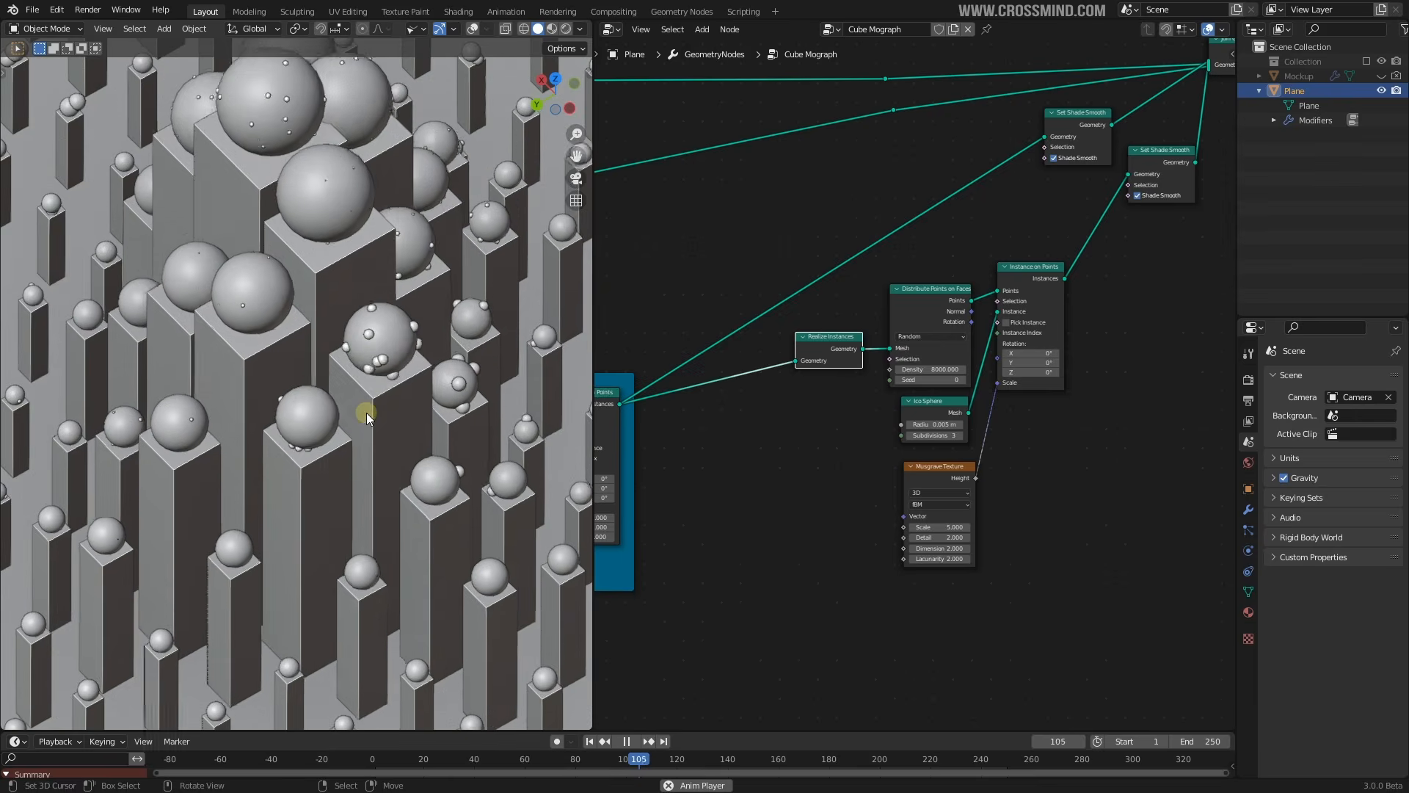
mouse_move(367, 413)
middle_mouse_down()
mouse_move(372, 399)
mouse_move(382, 411)
mouse_move(365, 430)
mouse_move(359, 418)
middle_mouse_up()
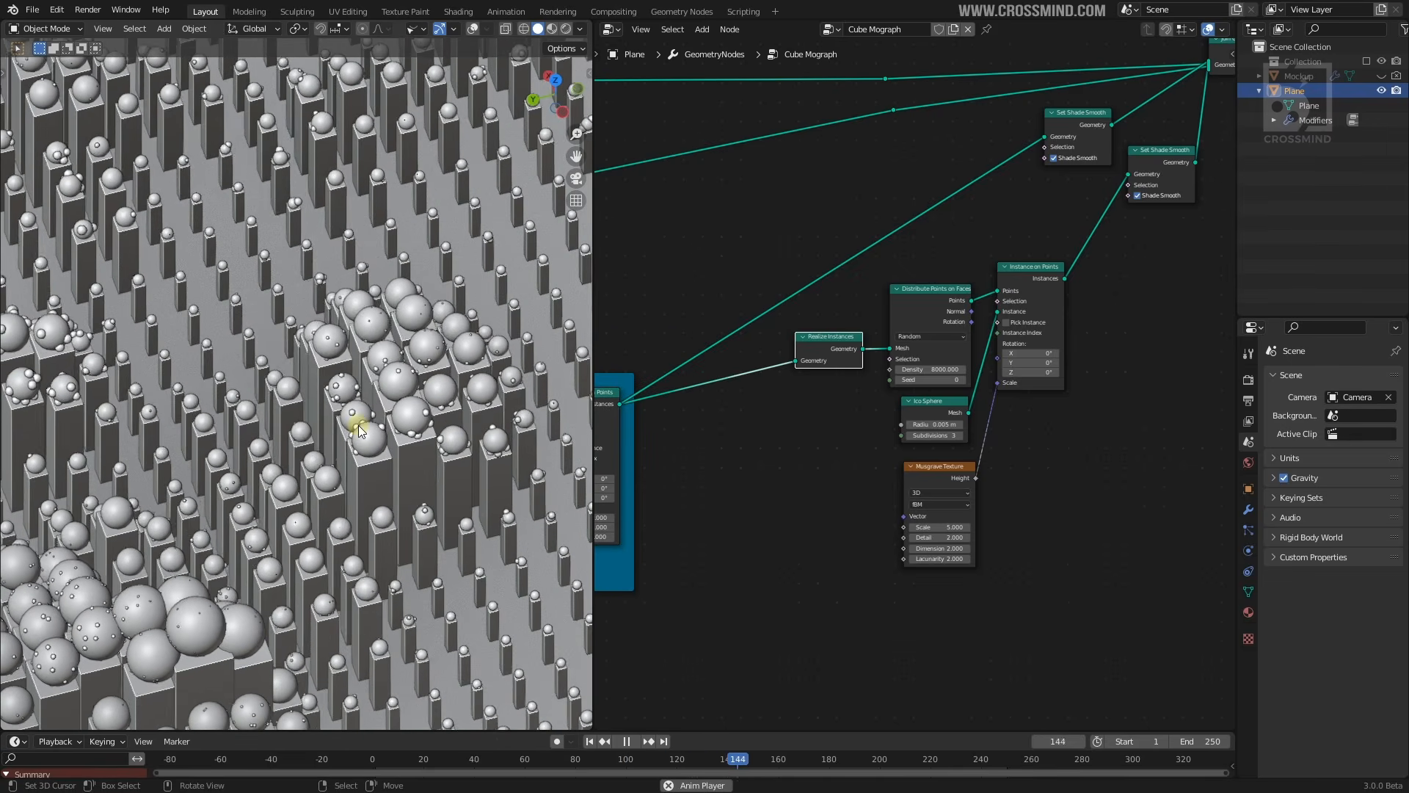
Stop playback, make room before Group Output, and insert a Set Material node on the link
key("space")
left_click(1248, 612)
middle_click_drag(1008, 446, 755, 547)
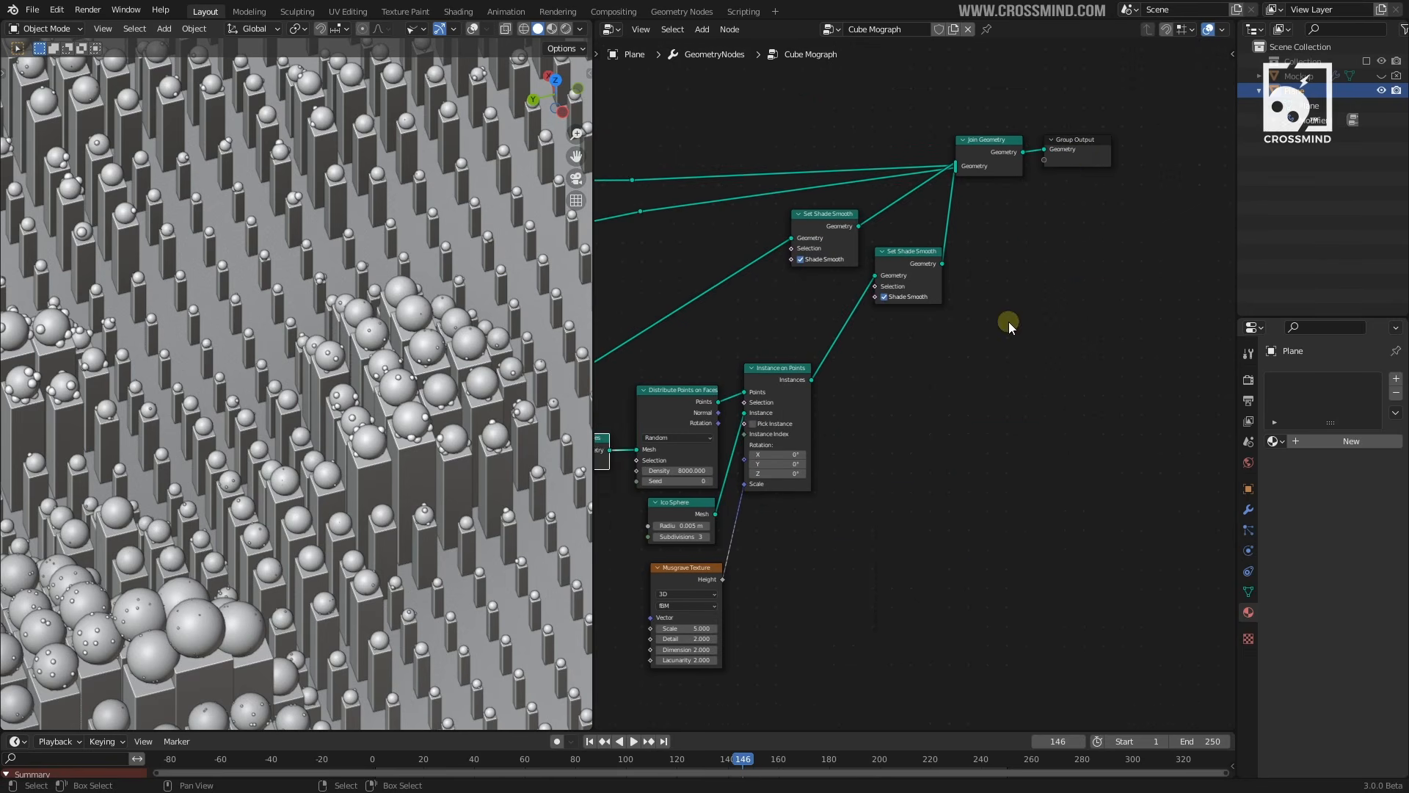
middle_click_drag(1008, 322, 978, 323)
left_click_drag(958, 156, 1127, 166)
middle_click_drag(1002, 216, 1016, 305)
key("shift+a")
type("sset ")
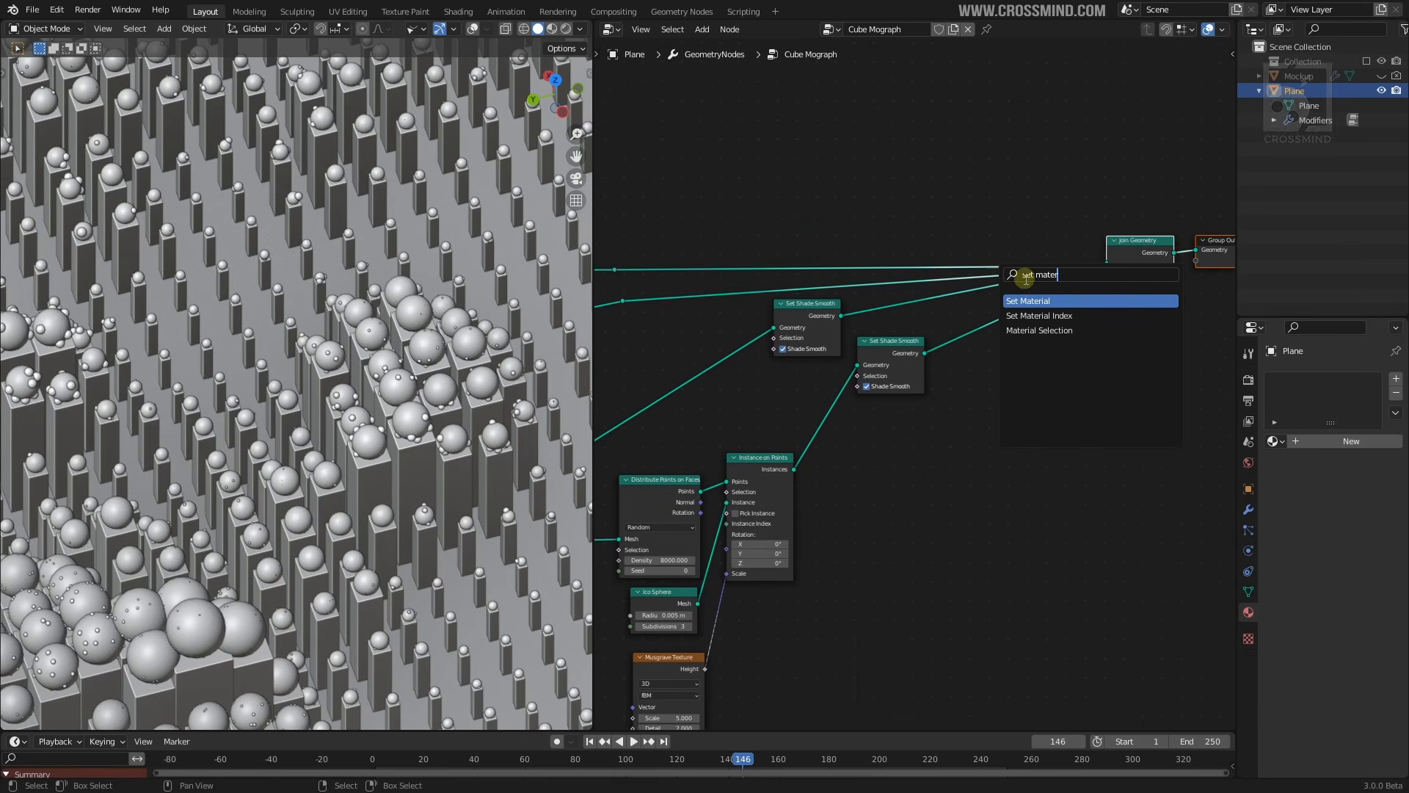
type("mater")
left_click(1054, 302)
Add four material slots to the Plane and create the Plane and Bars materials
scroll(1061, 416, "up", 2)
left_click(950, 202)
left_click(1397, 379)
left_click(1324, 384)
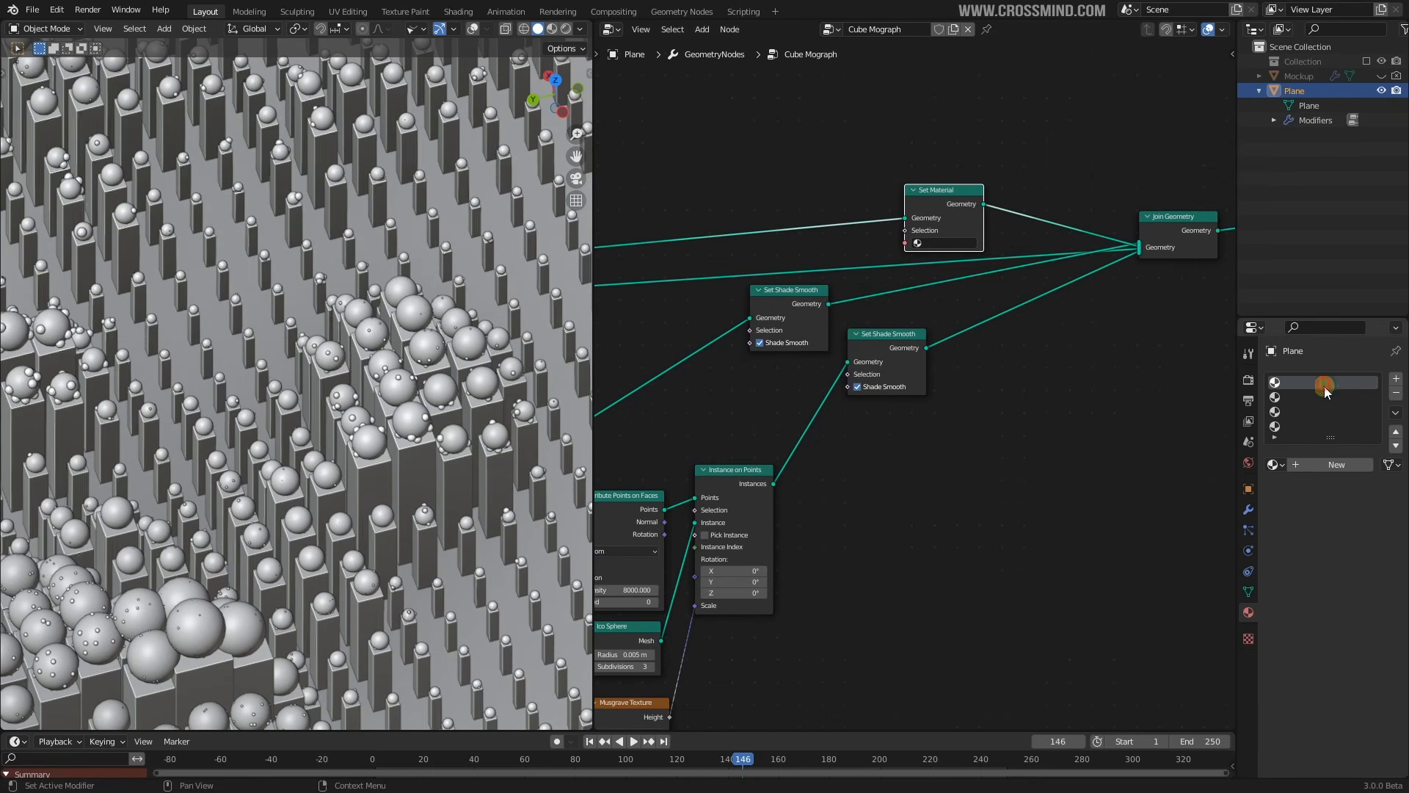
left_click(1327, 464)
double_click(1298, 382)
type("Plane")
left_click(1328, 397)
left_click(1326, 467)
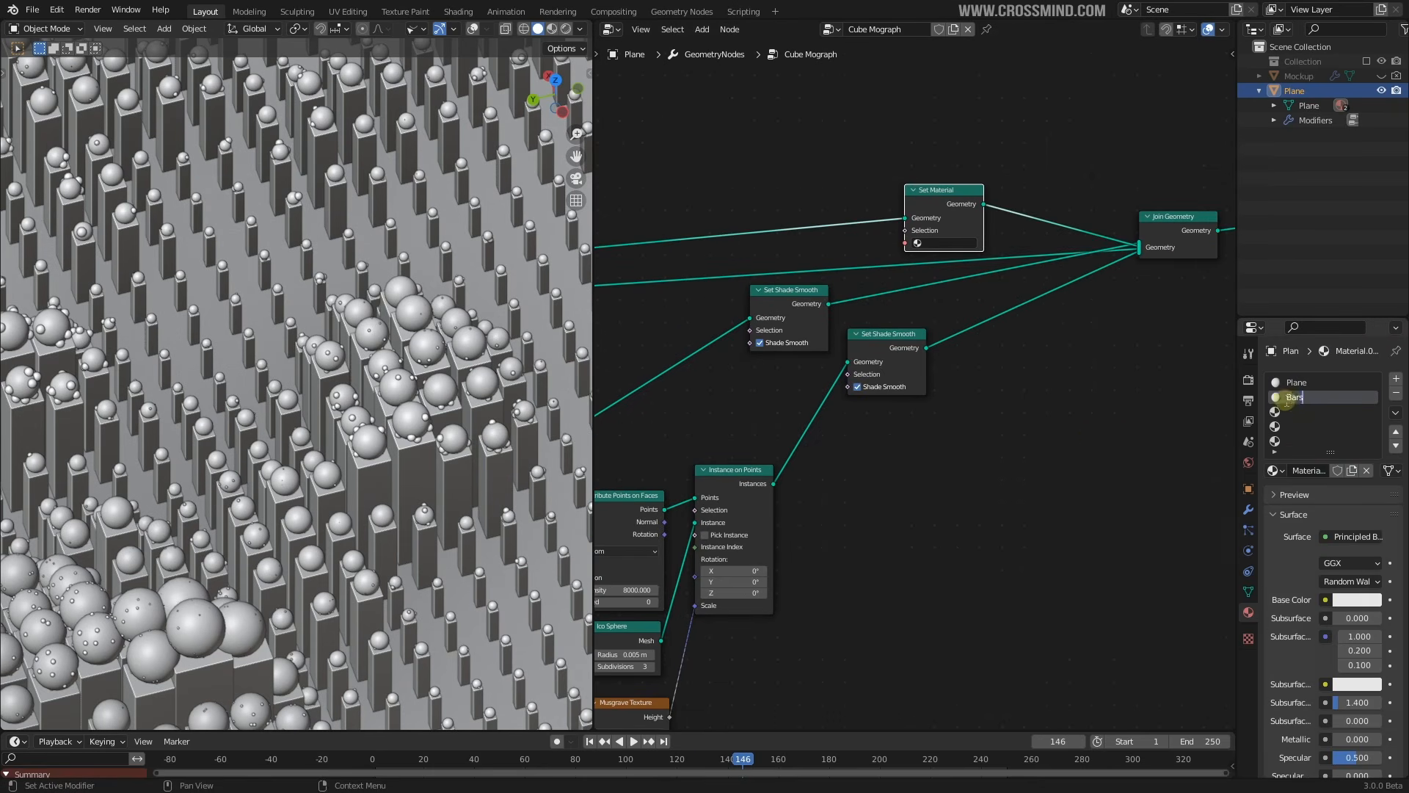
key("Return")
Create the third and fourth materials, named Orbs and Small Orbs
left_click(1291, 412)
left_click(1330, 471)
double_click(1293, 412)
type("Orbs")
key("Return")
left_click(1301, 427)
left_click(1315, 469)
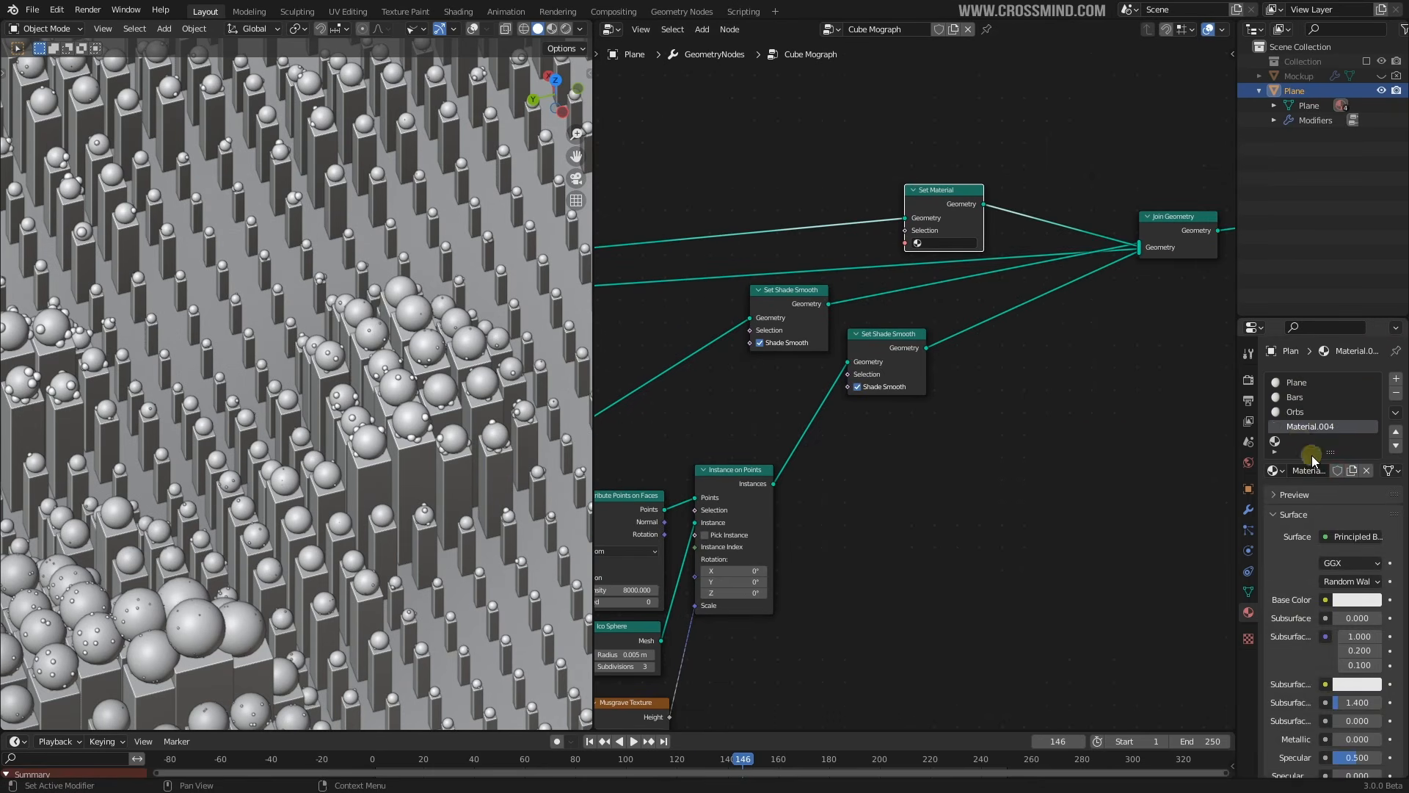
left_click(1280, 432)
type("Small Orbs")
key("Return")
Reposition the new Set Material node up and left in the node editor
scroll(1143, 424, "down", 2)
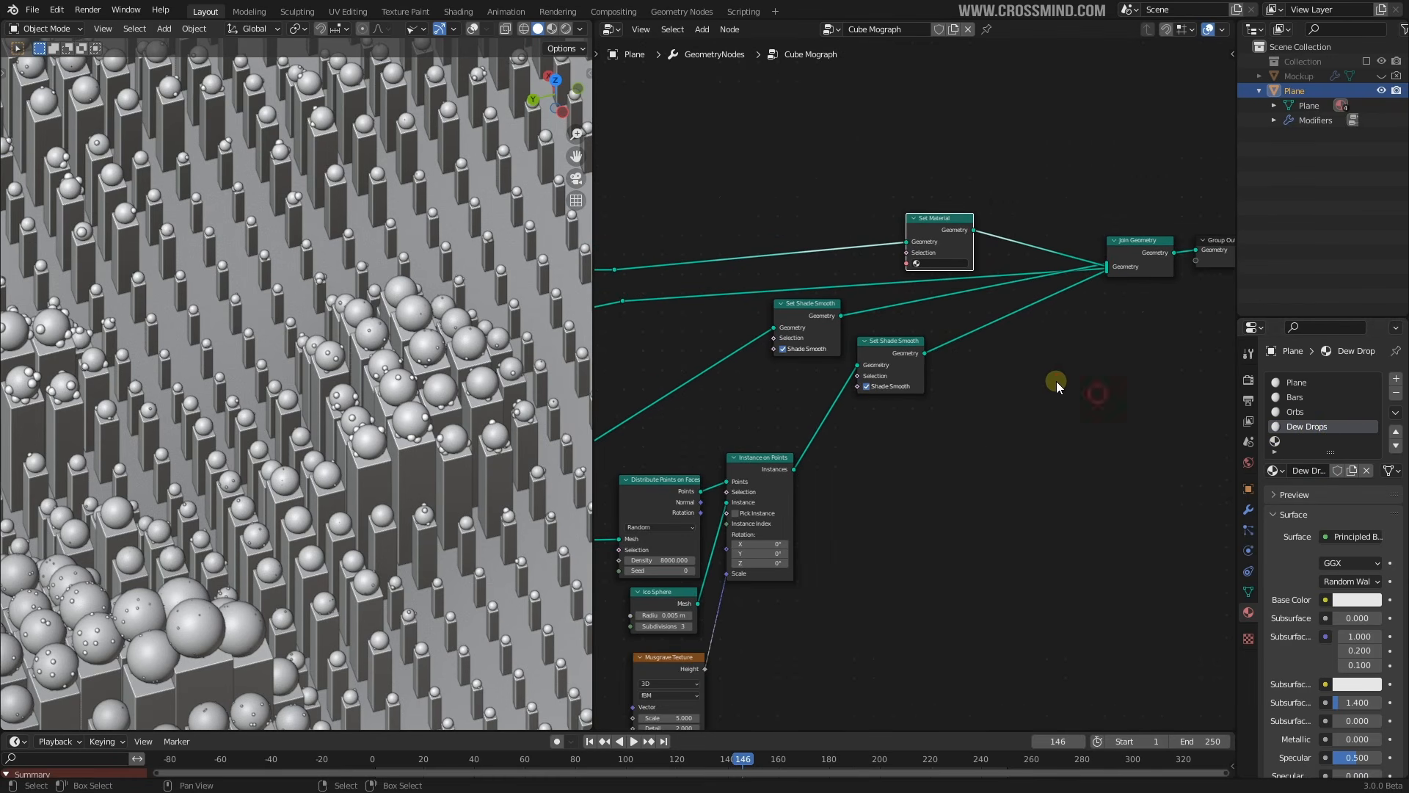
scroll(1037, 376, "down", 4)
scroll(939, 334, "up", 6)
middle_click_drag(962, 315, 991, 386)
left_click_drag(994, 270, 966, 247)
scroll(966, 260, "down", 3)
middle_click_drag(962, 270, 1023, 278)
scroll(1025, 278, "up", 4)
scroll(1020, 280, "down", 11)
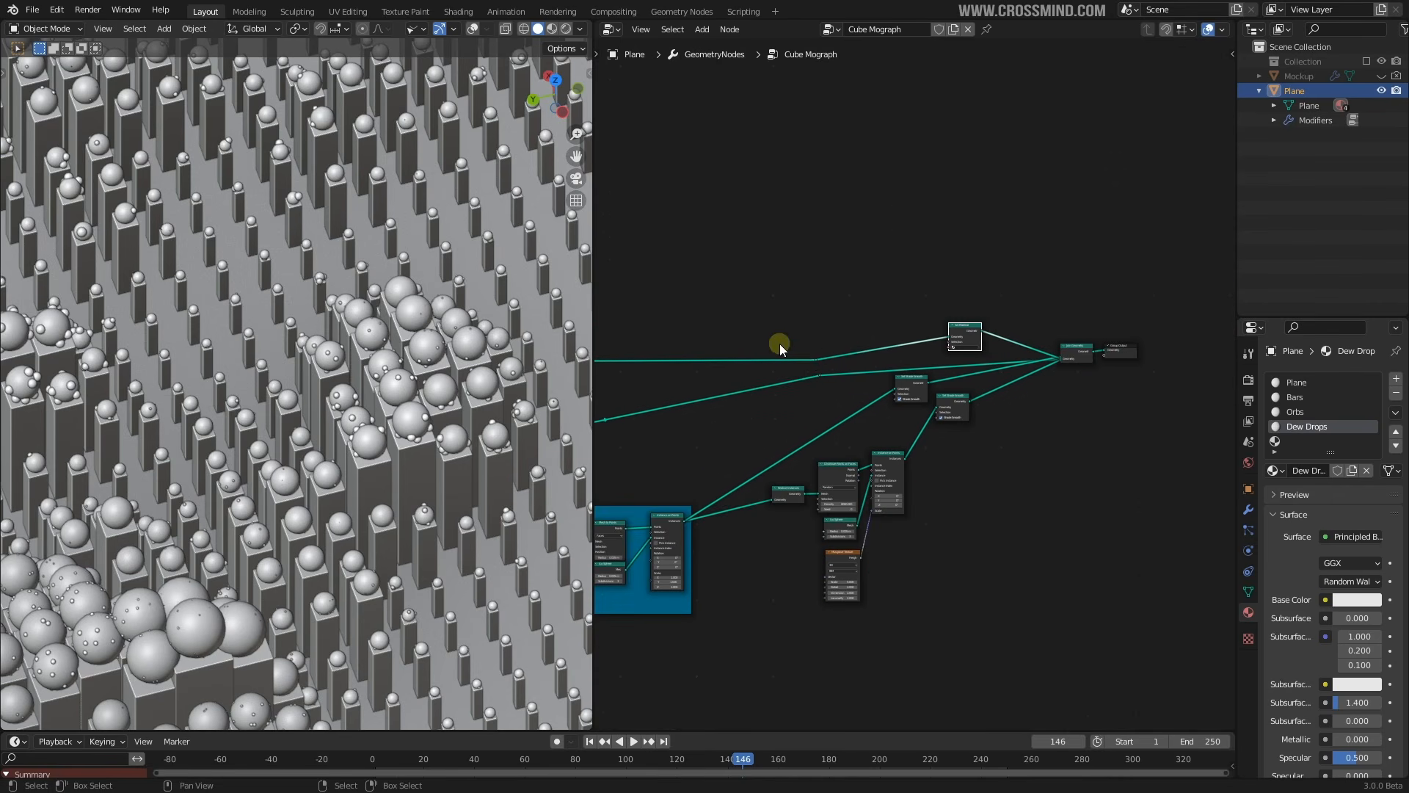
scroll(1031, 323, "up", 3)
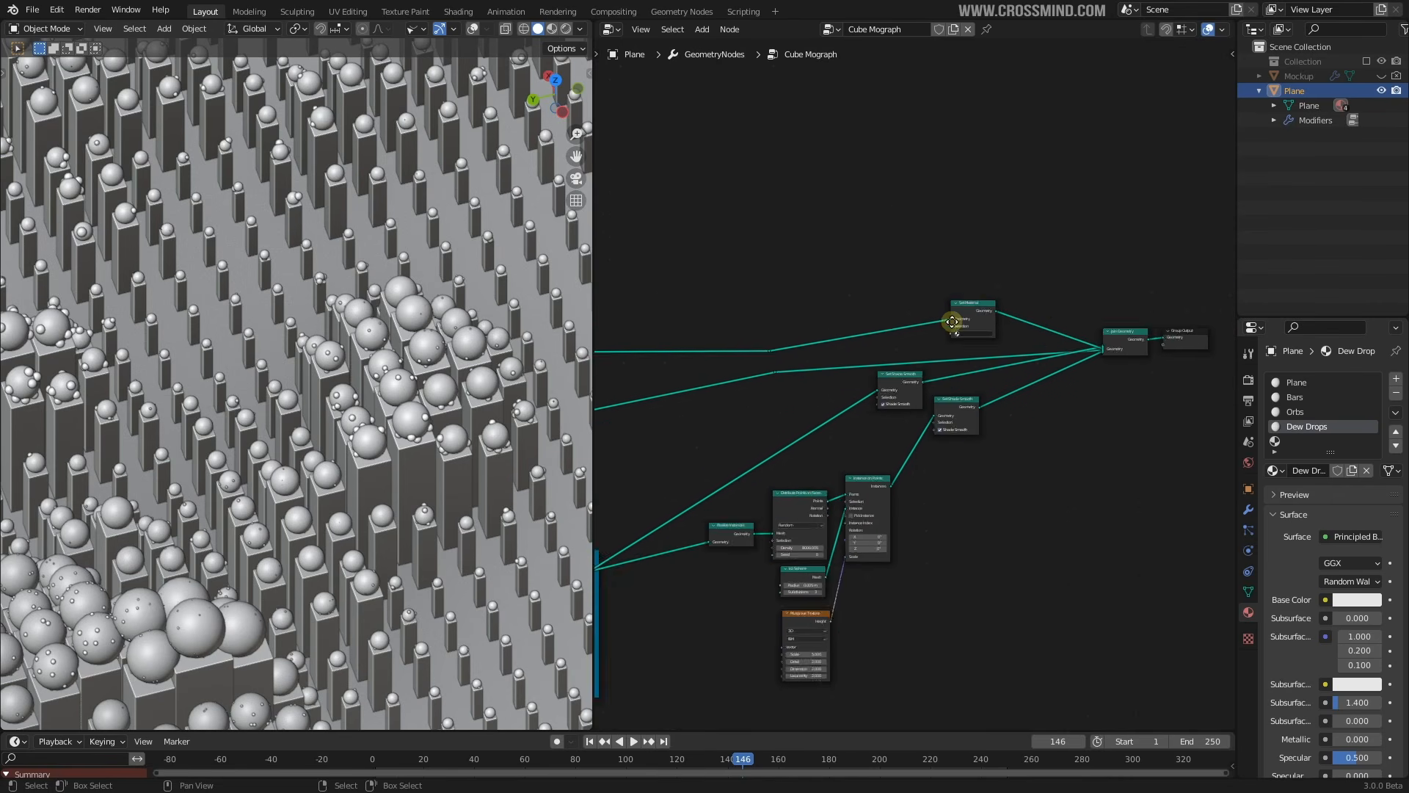
Wire the Set Material output into Join Geometry and assign it the Plane material
right_click_drag(954, 295, 941, 304, "ctrl")
left_click_drag(919, 287, 1040, 337)
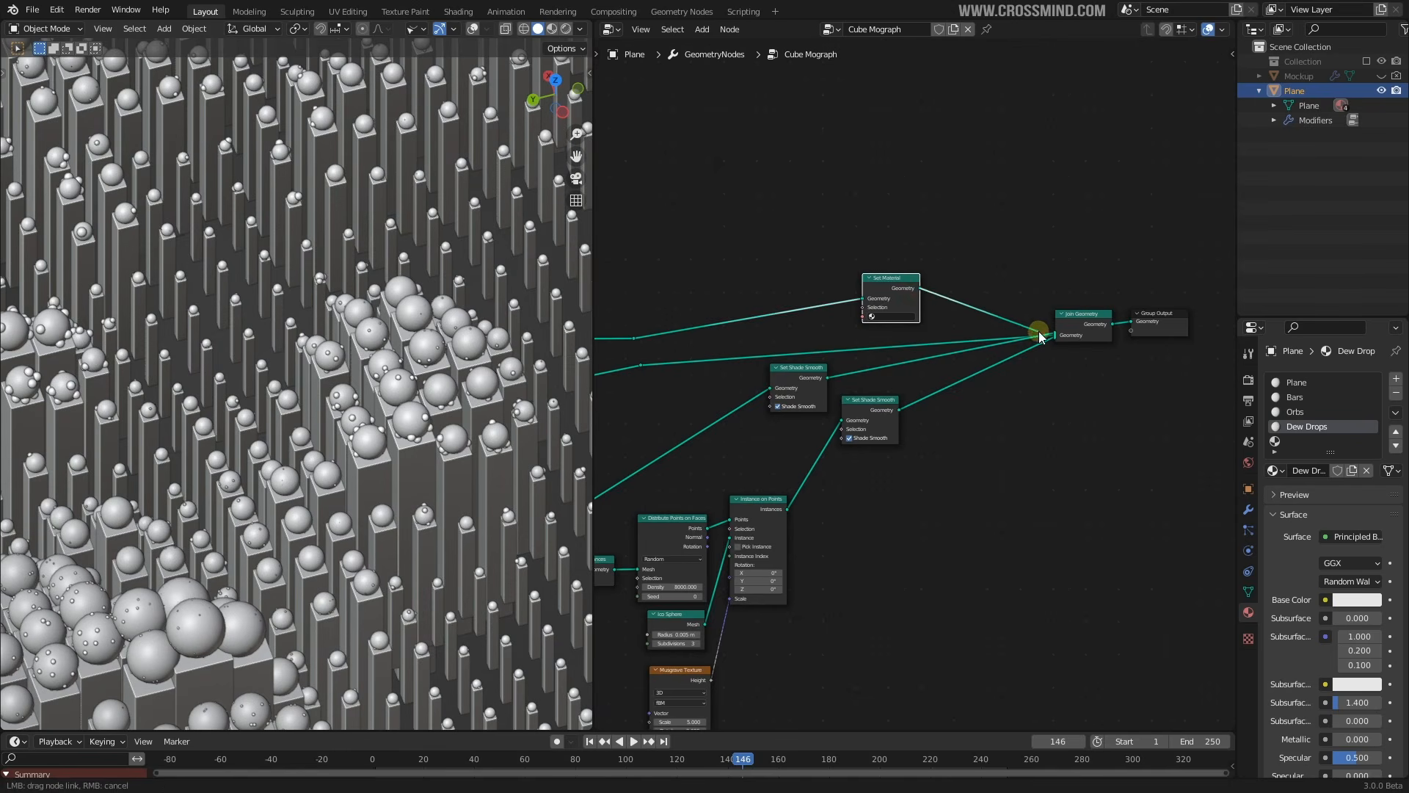
scroll(915, 306, "up", 2)
left_click(885, 285)
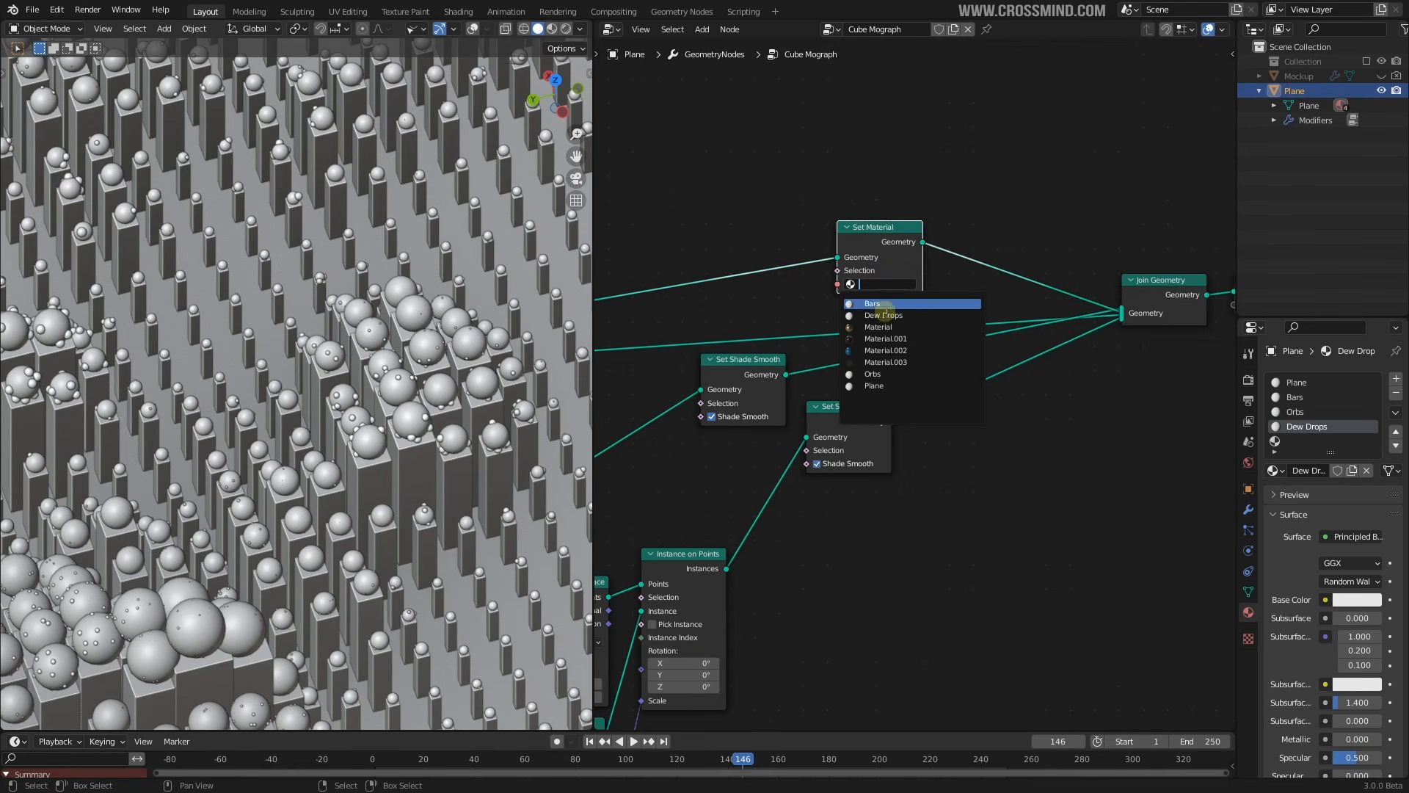
left_click(877, 386)
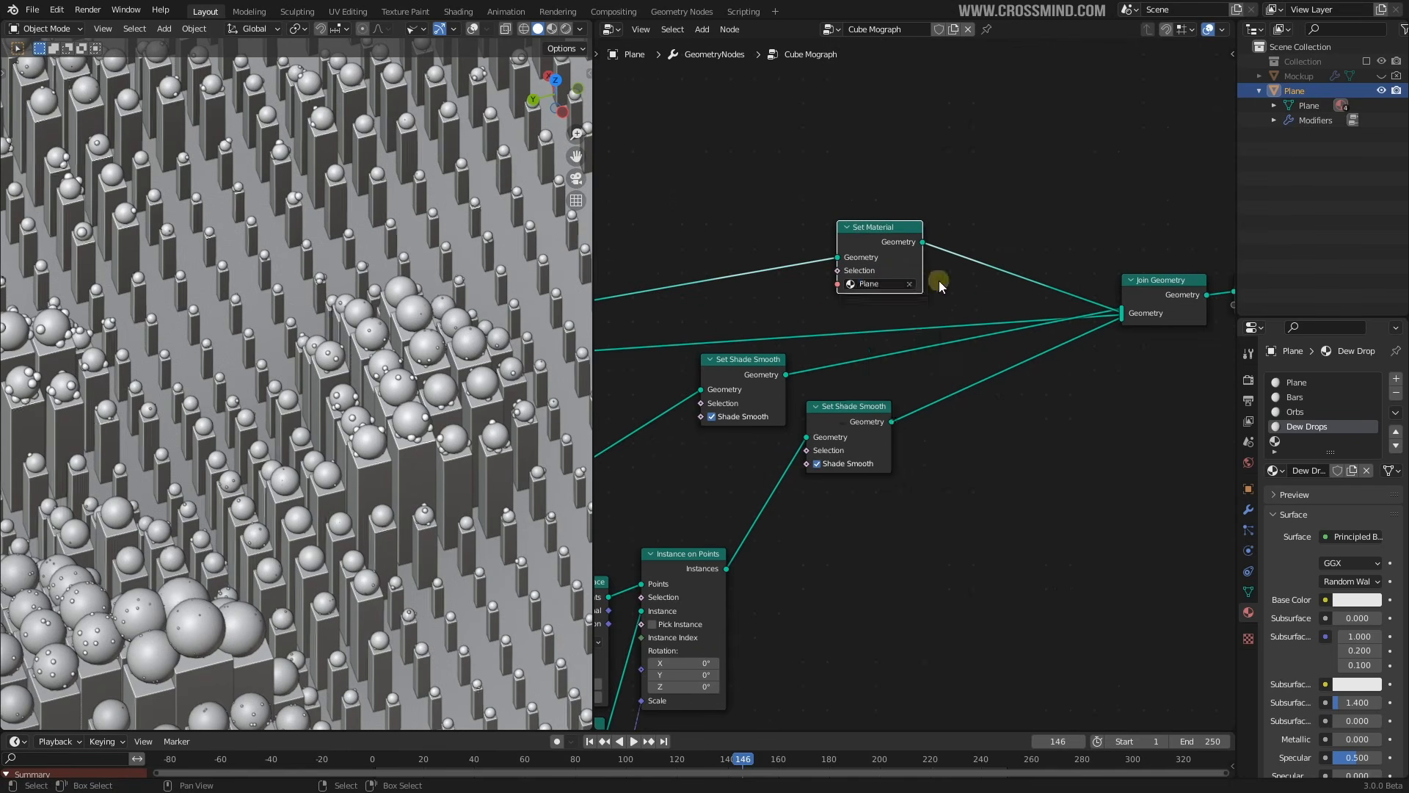
Duplicate the Set Material node onto the bars branch and connect it to Join Geometry
left_click_drag(893, 234, 886, 176)
key("shift+d")
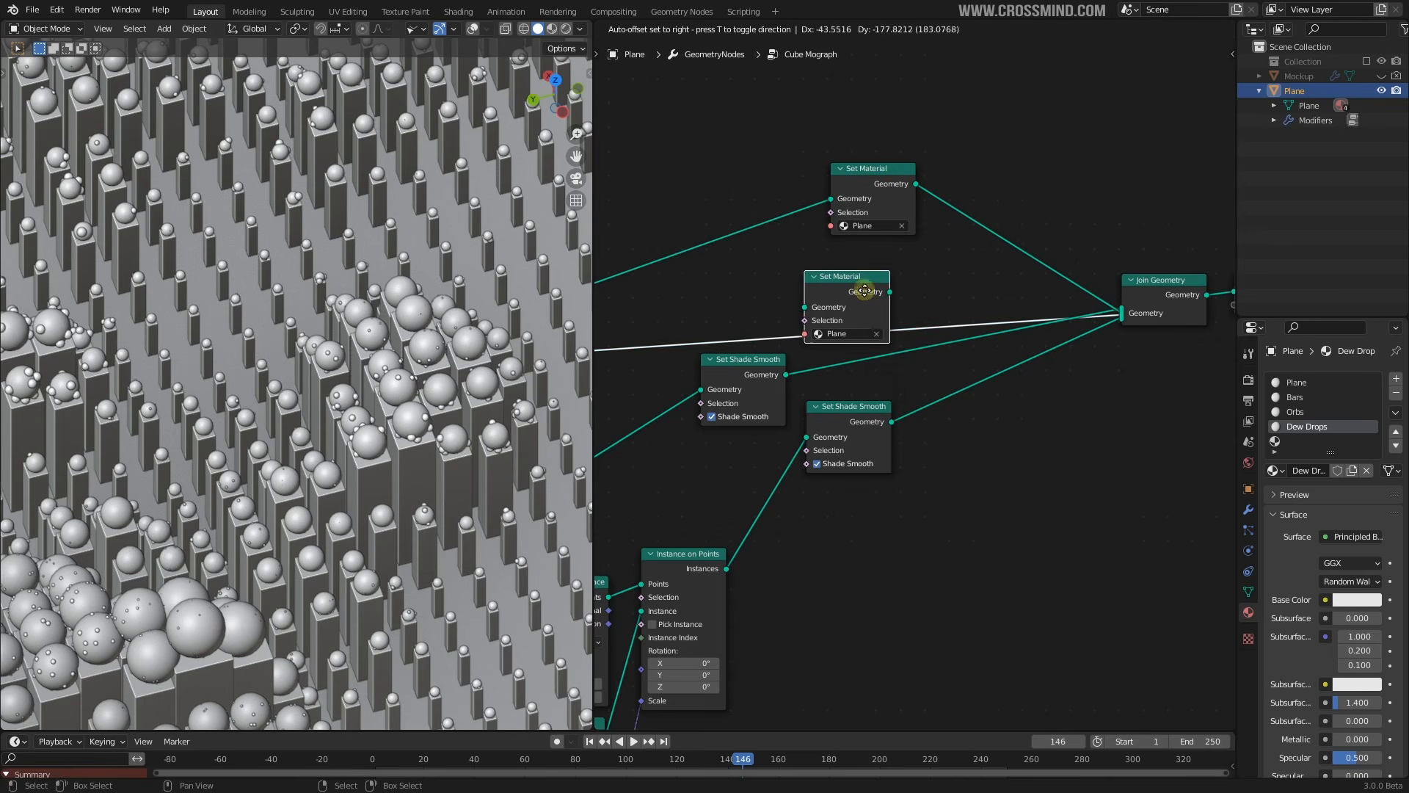
left_click(865, 289)
right_click_drag(927, 293, 918, 315, "ctrl")
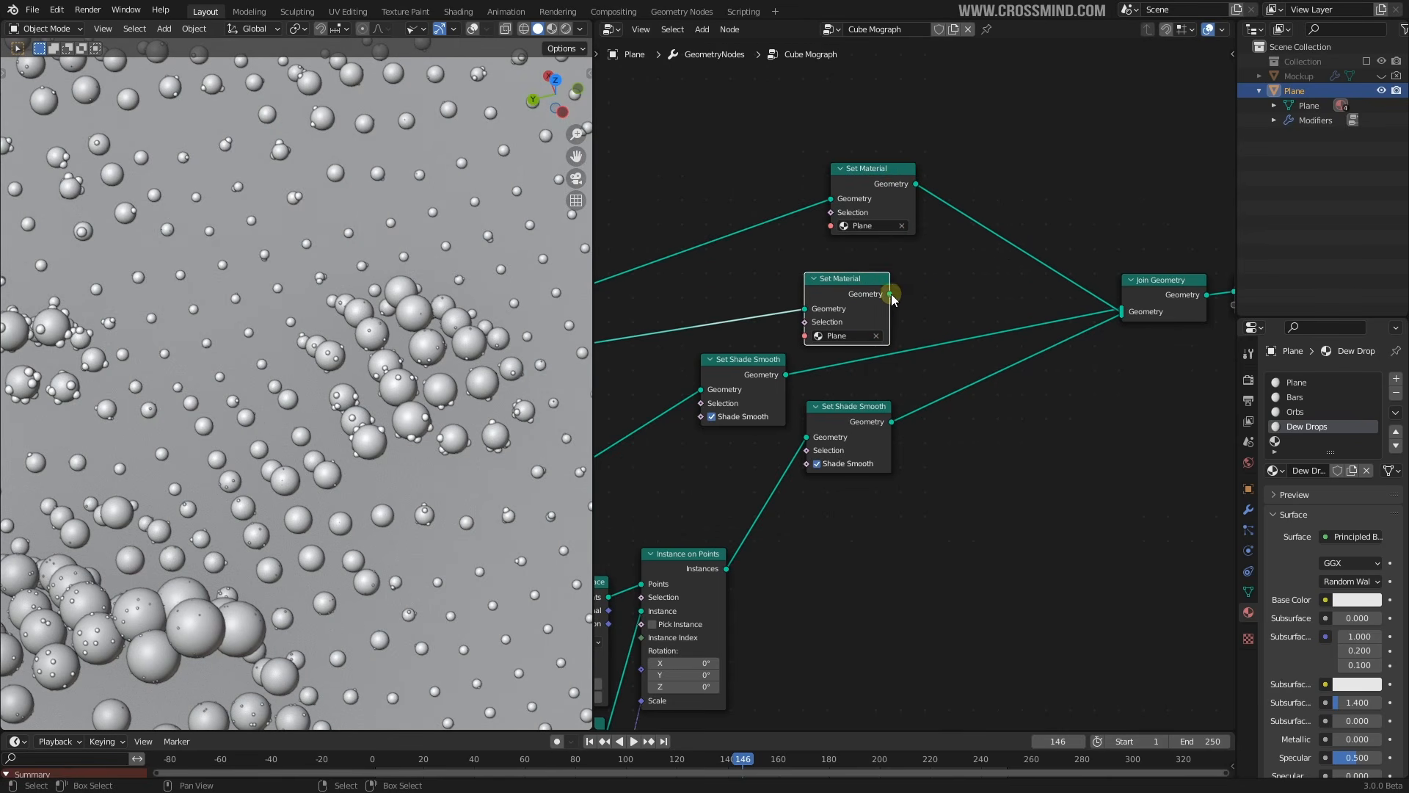
left_click_drag(890, 293, 1122, 312)
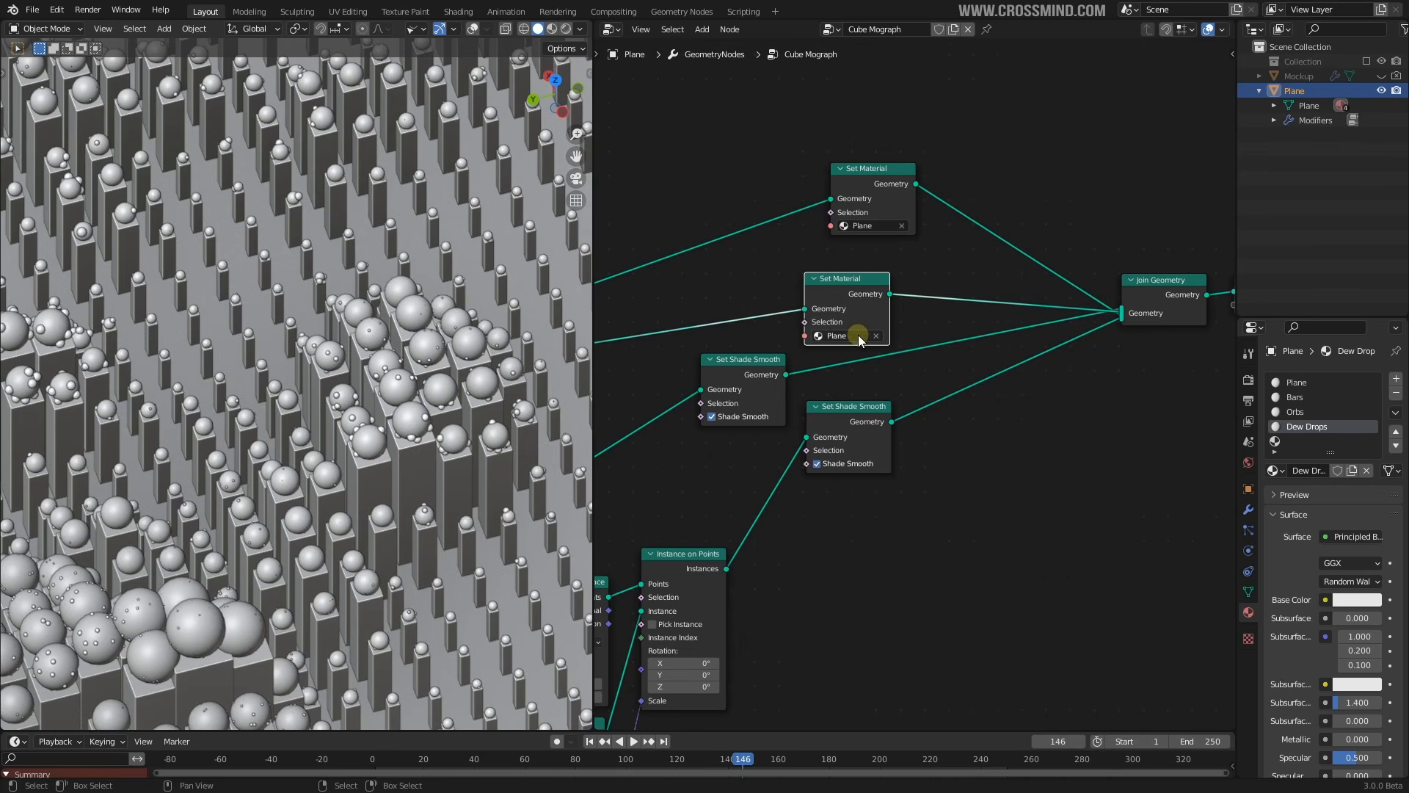
scroll(900, 263, "down", 1)
Shift Join Geometry and Group Output further right to make room
left_click(896, 398)
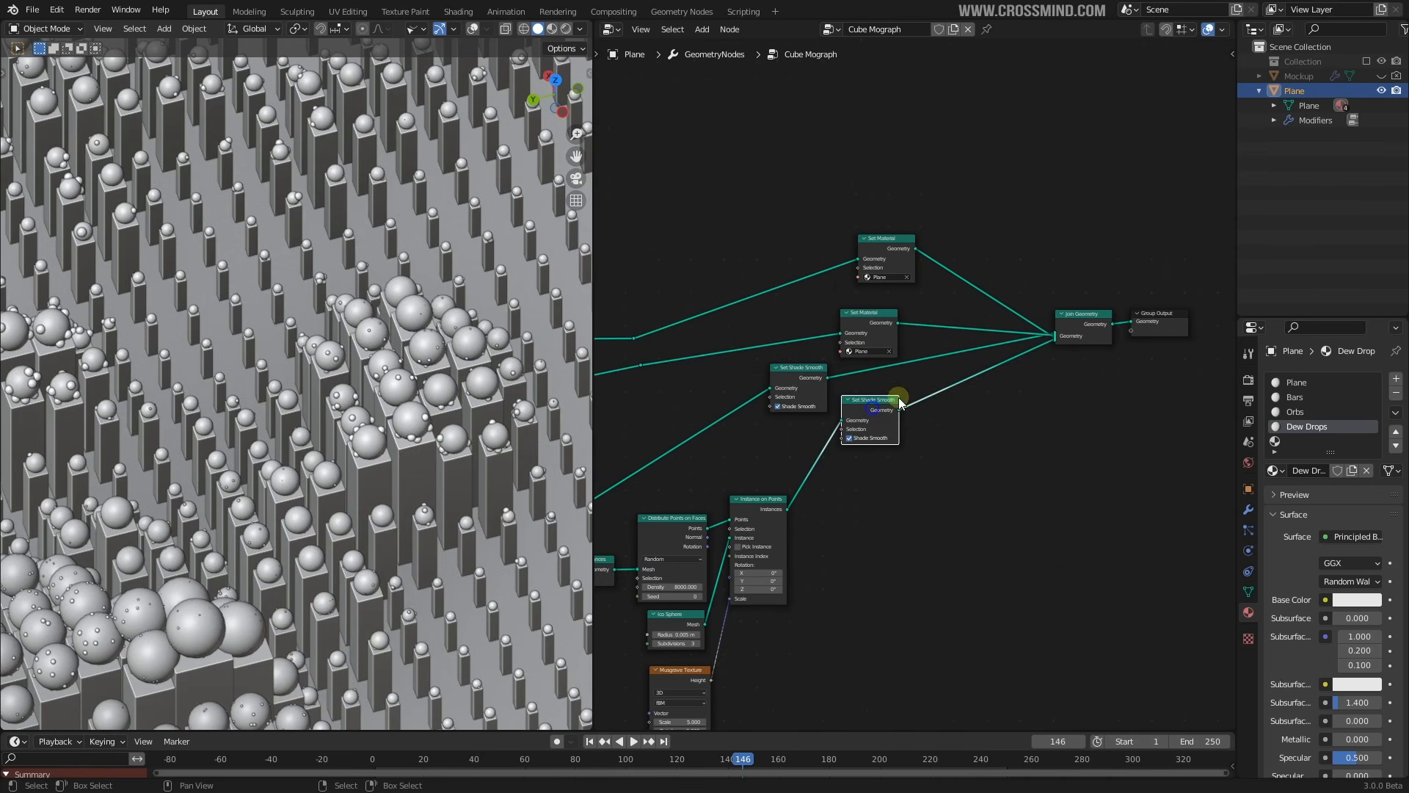
scroll(1046, 328, "down", 1)
left_click(1044, 323)
left_click(1117, 315, "shift")
middle_click_drag(1117, 314, 997, 299)
key("g")
left_click(1116, 304)
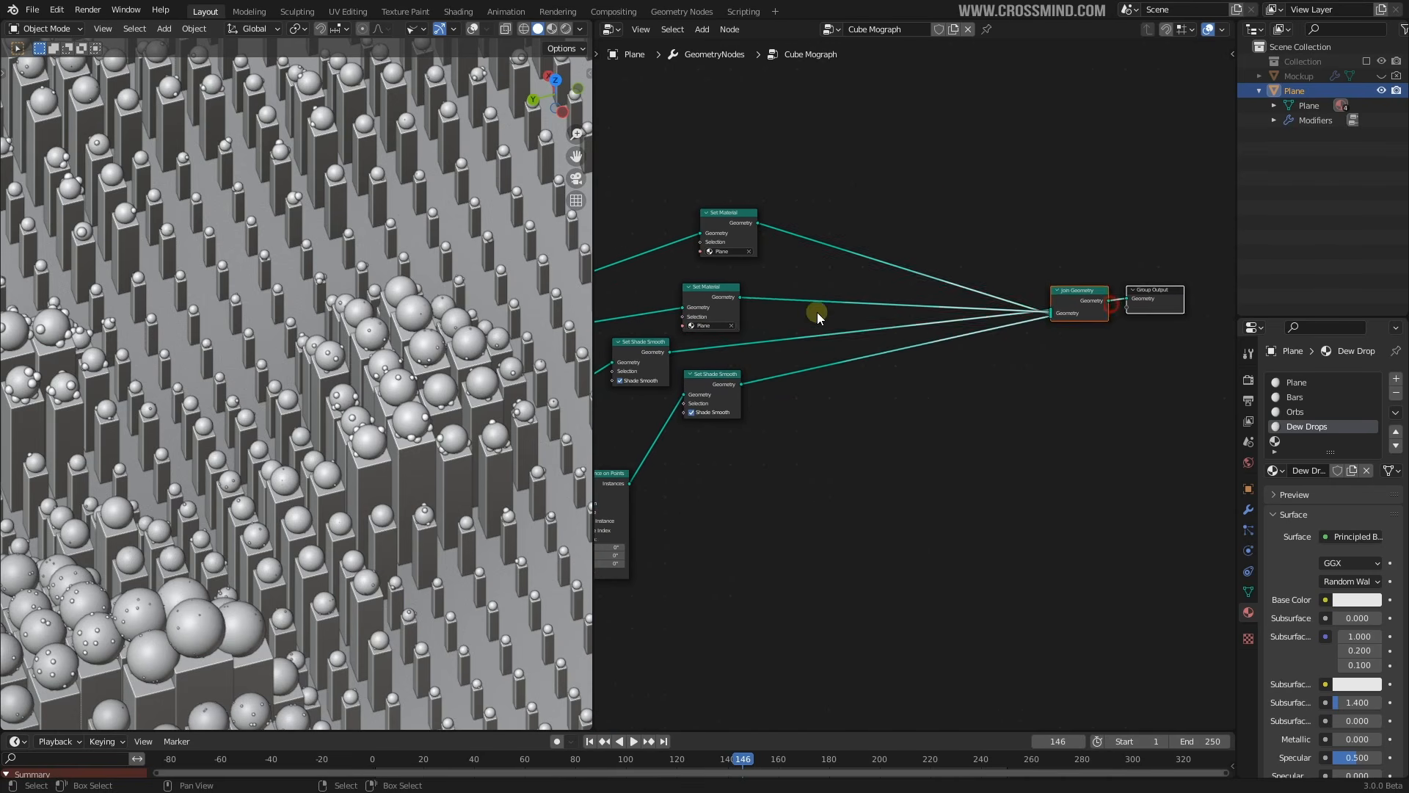
Move both Set Material nodes up and right, and assign Bars to the lower one
left_click(703, 292)
left_click(725, 243, "shift")
key("g")
left_click(940, 183)
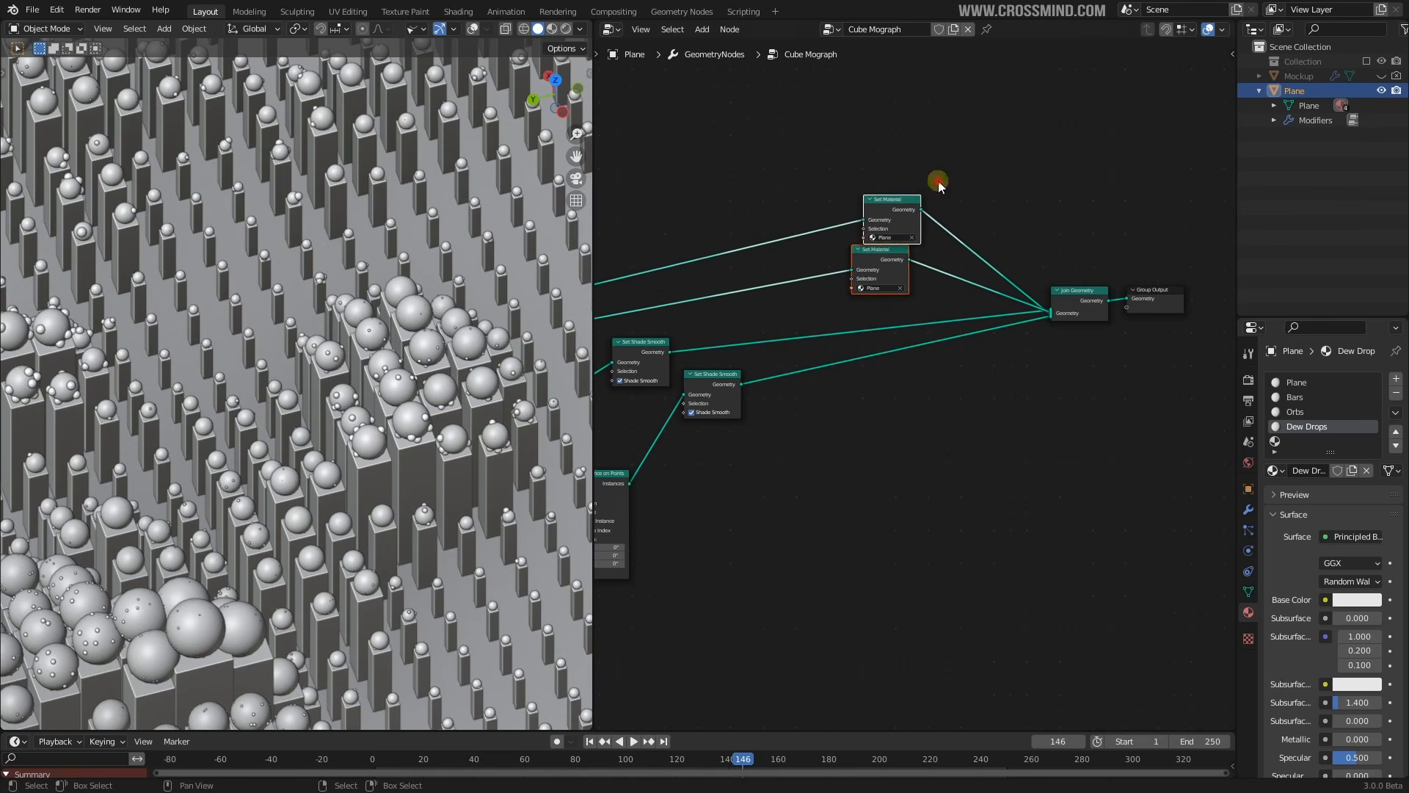
scroll(892, 266, "up", 3)
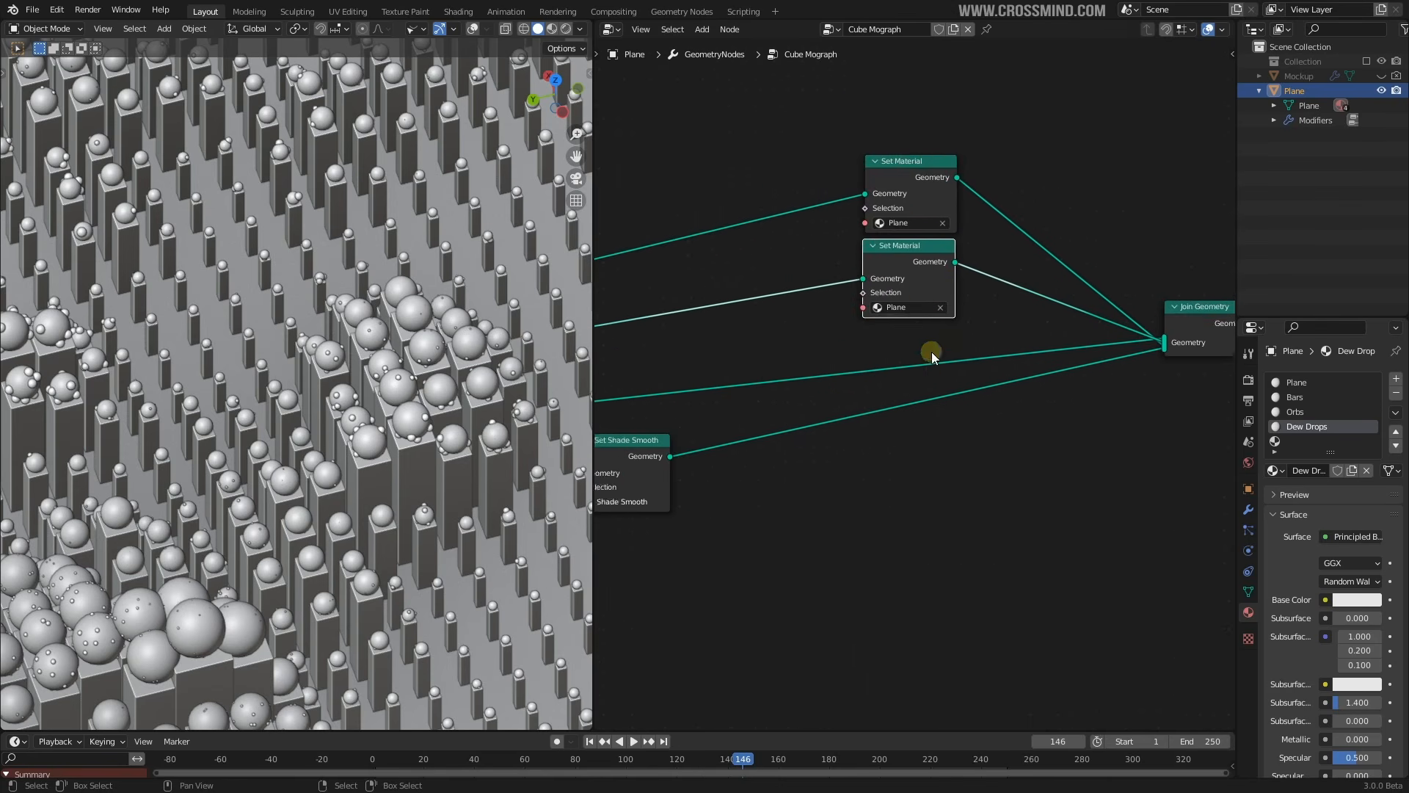
left_click(914, 301)
left_click(906, 323)
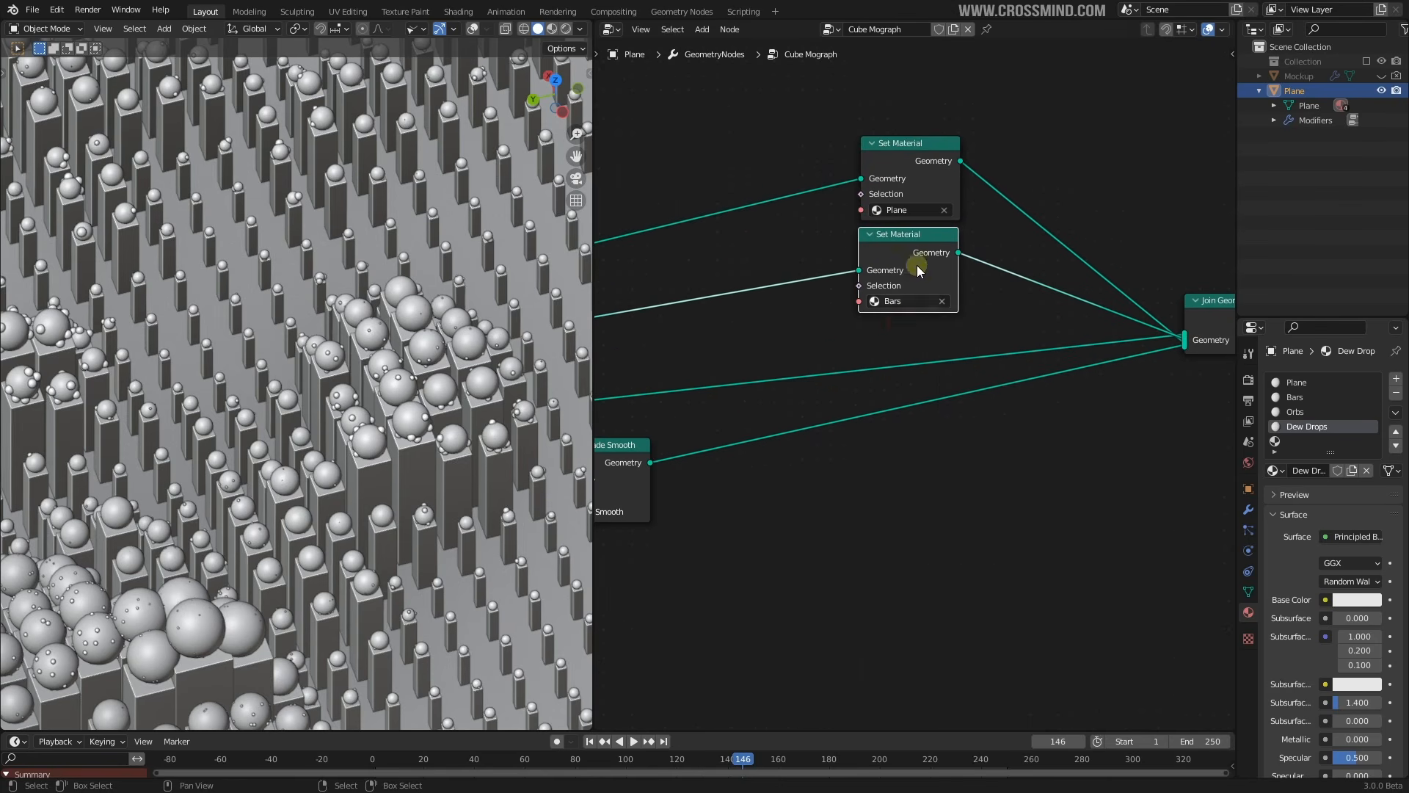
Add Set Material copies on the orbs and dew-drops branches with Orbs and Dew Drops materials
key("shift+d")
left_click(874, 339)
left_click(889, 393)
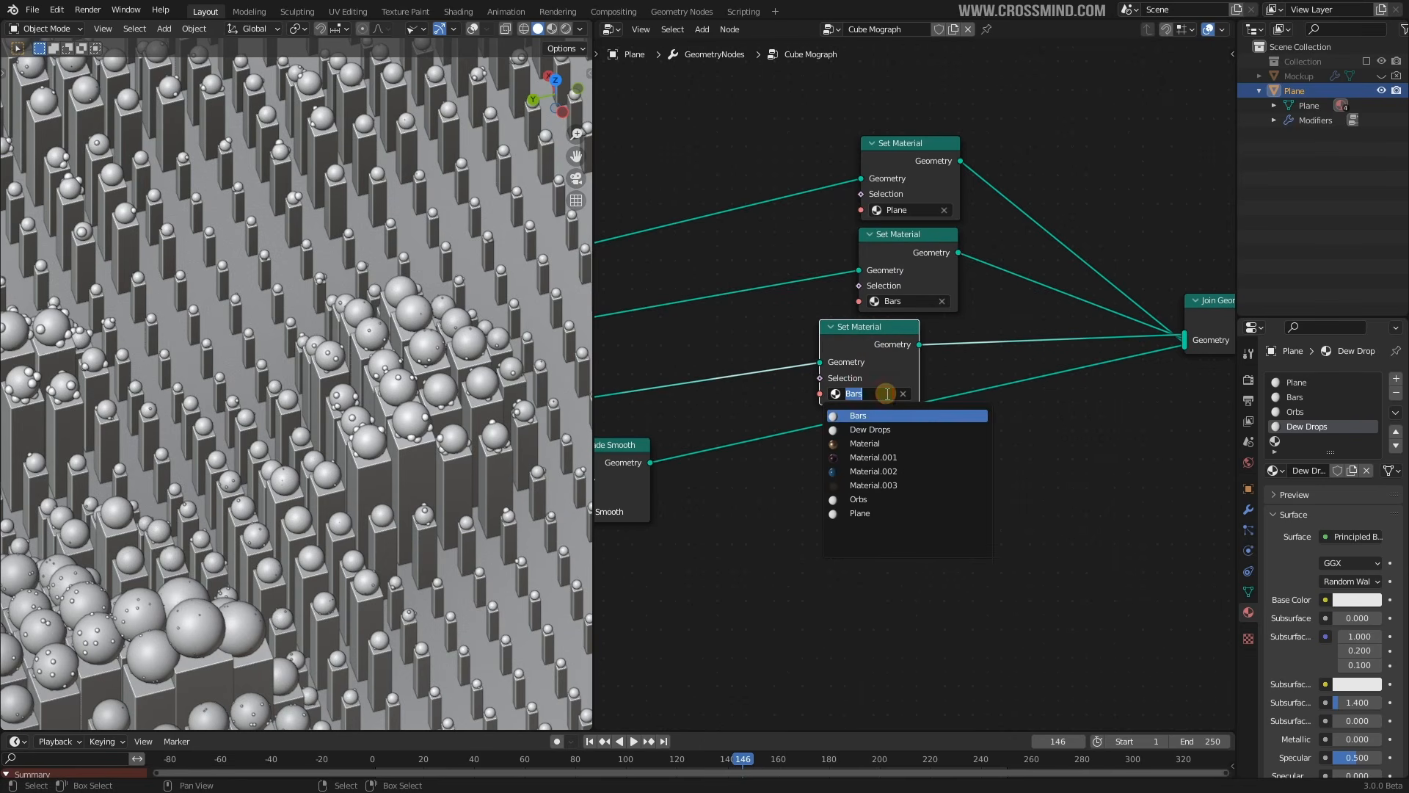
left_click(861, 499)
key("shift+d")
left_click(1006, 440)
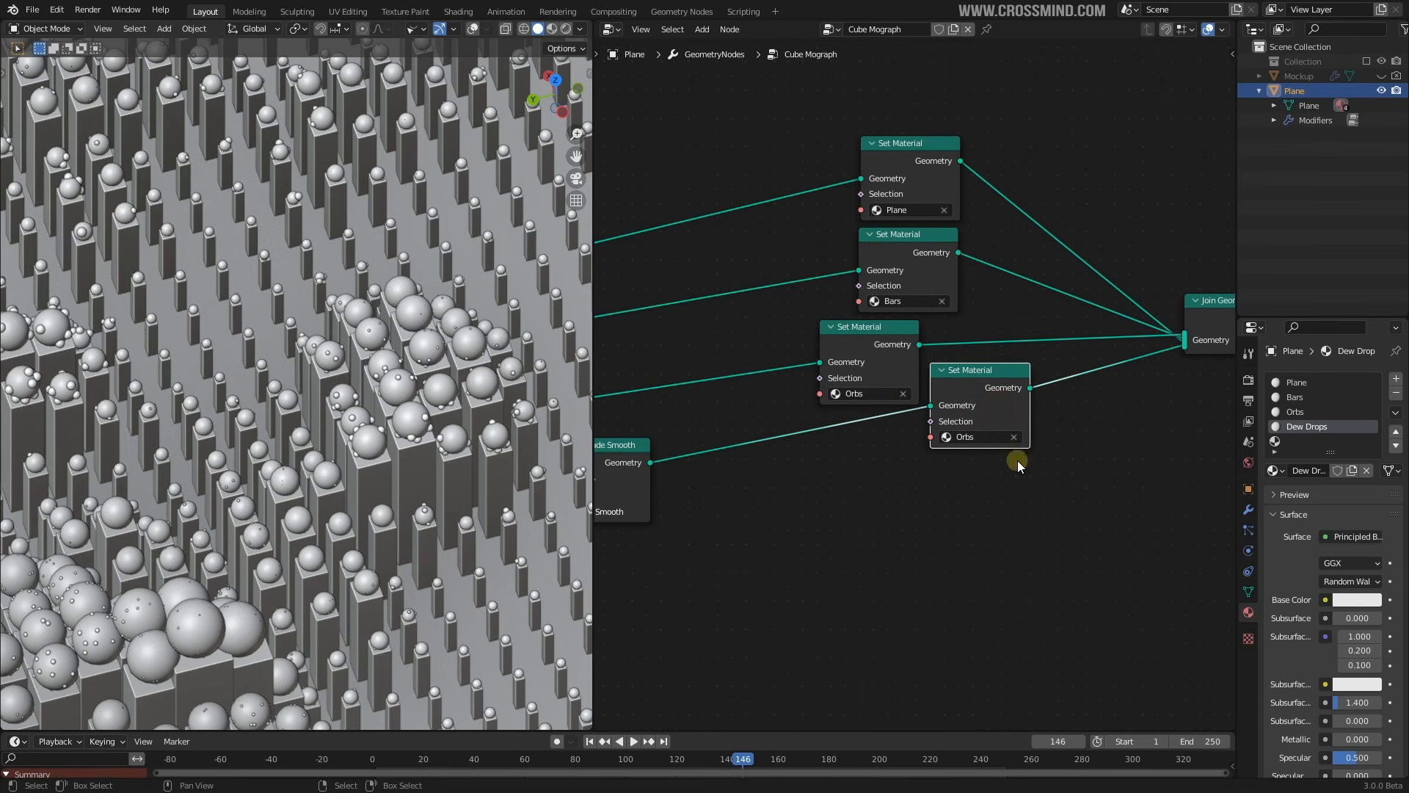
left_click(997, 439)
left_click(981, 473)
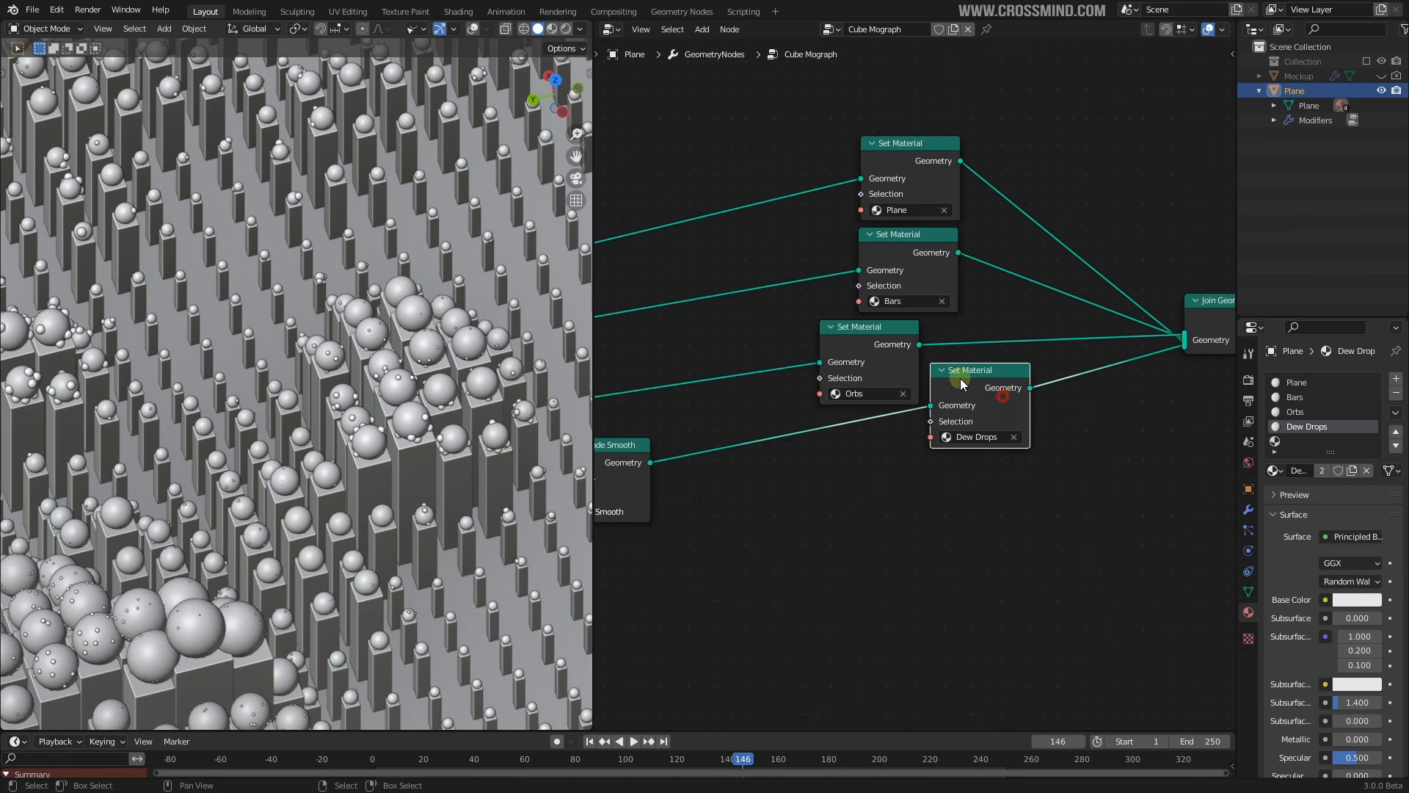
Collapse the four Set Material nodes and tighten their spacing
left_click(885, 333, "shift")
left_click(915, 254, "shift")
left_click(923, 170, "shift")
key("h")
key("s")
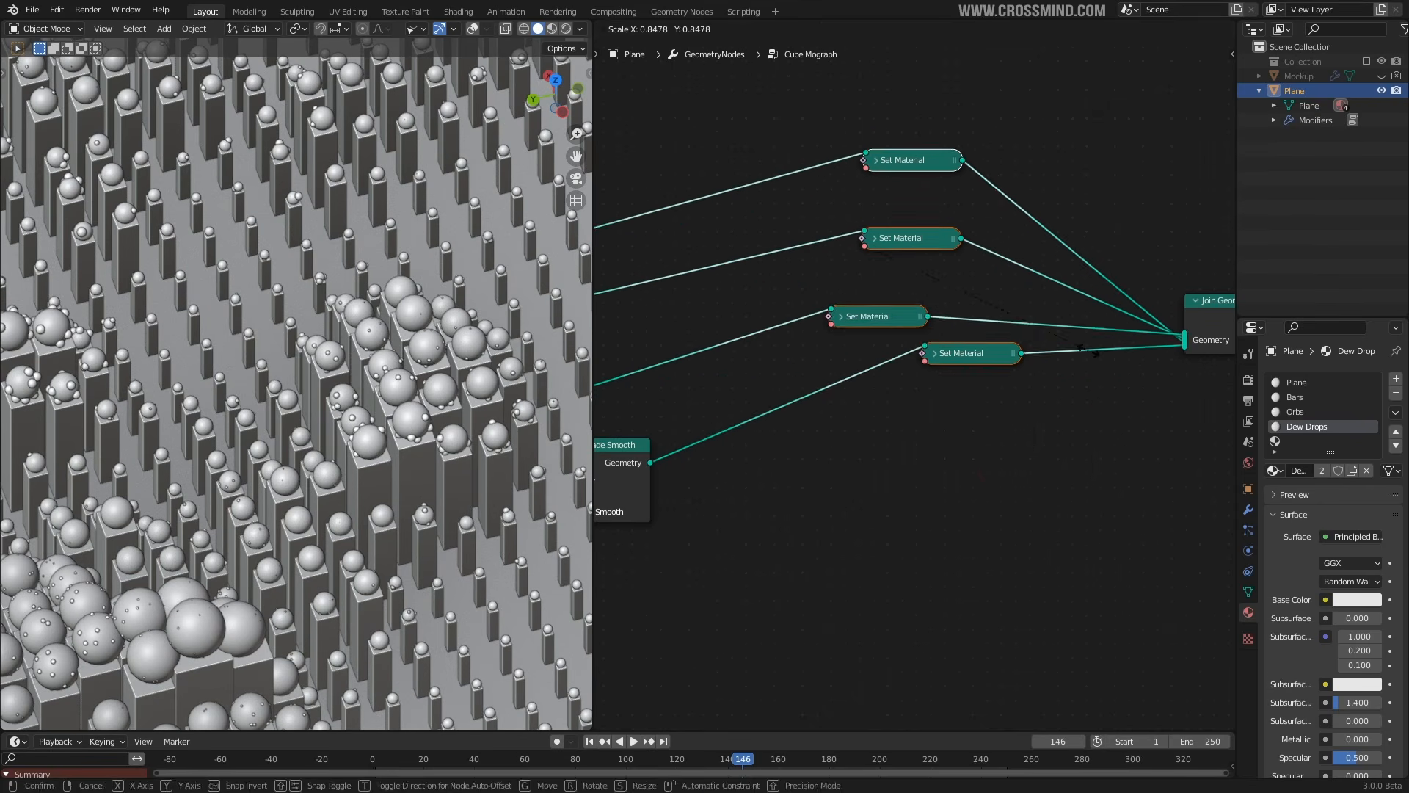
left_click(1018, 325)
left_click(970, 326)
left_click_drag(952, 325, 945, 276)
left_click(902, 299, "shift")
left_click(937, 192)
left_click_drag(937, 192, 936, 222)
Stack the four Set Material nodes closely and place them beside Join Geometry
left_click(960, 443)
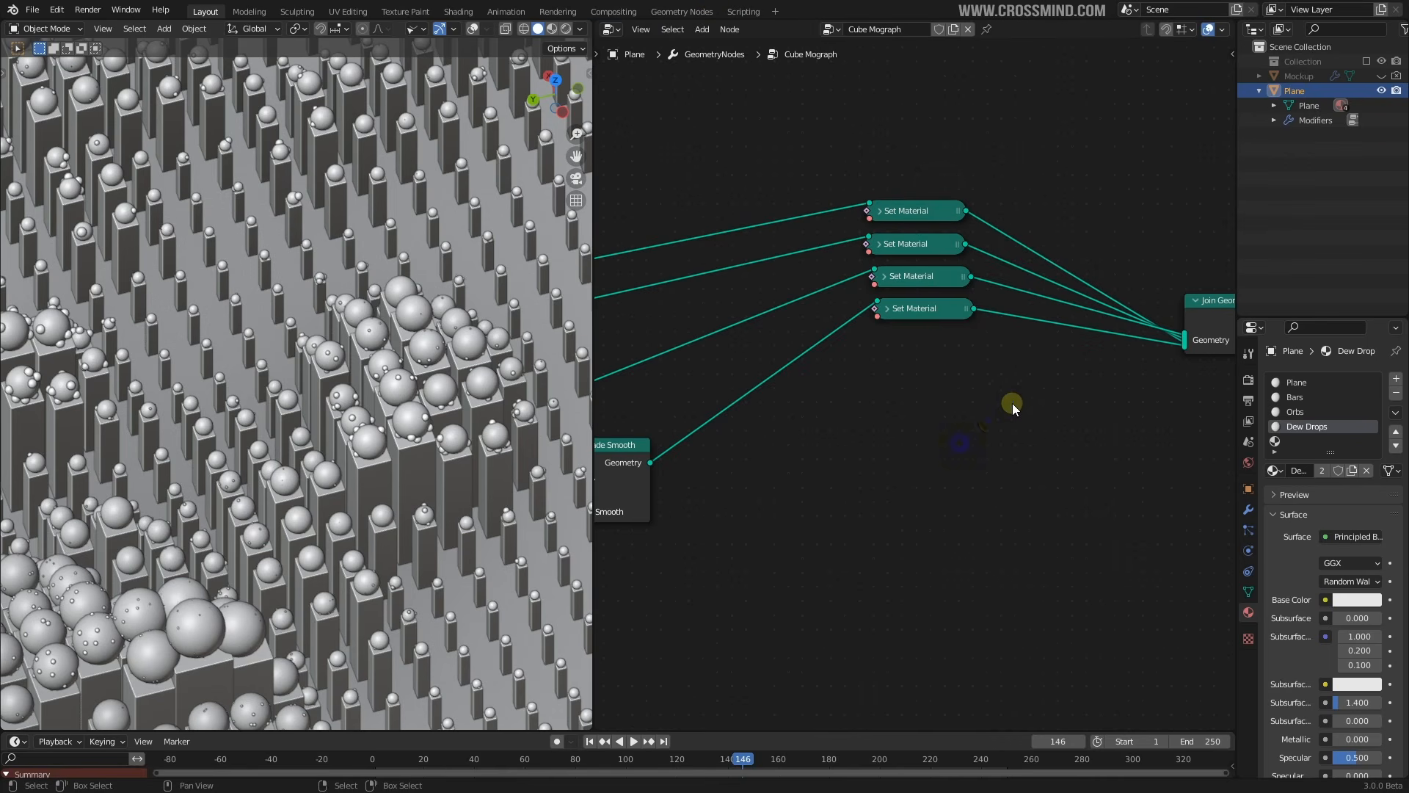
key("b")
left_click_drag(883, 180, 1018, 385)
key("s")
left_click(1004, 356)
key("g")
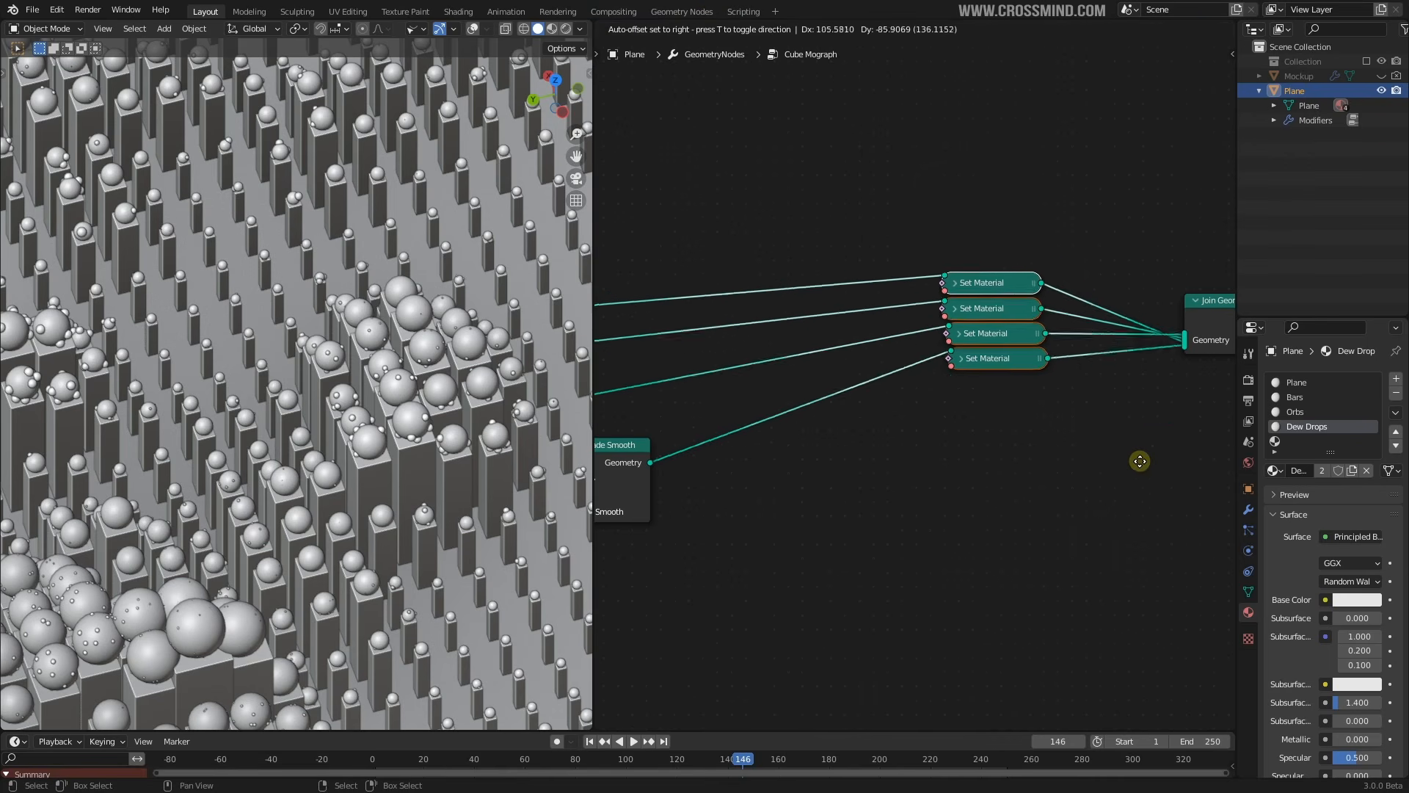
left_click(1131, 436)
scroll(1132, 436, "down", 5)
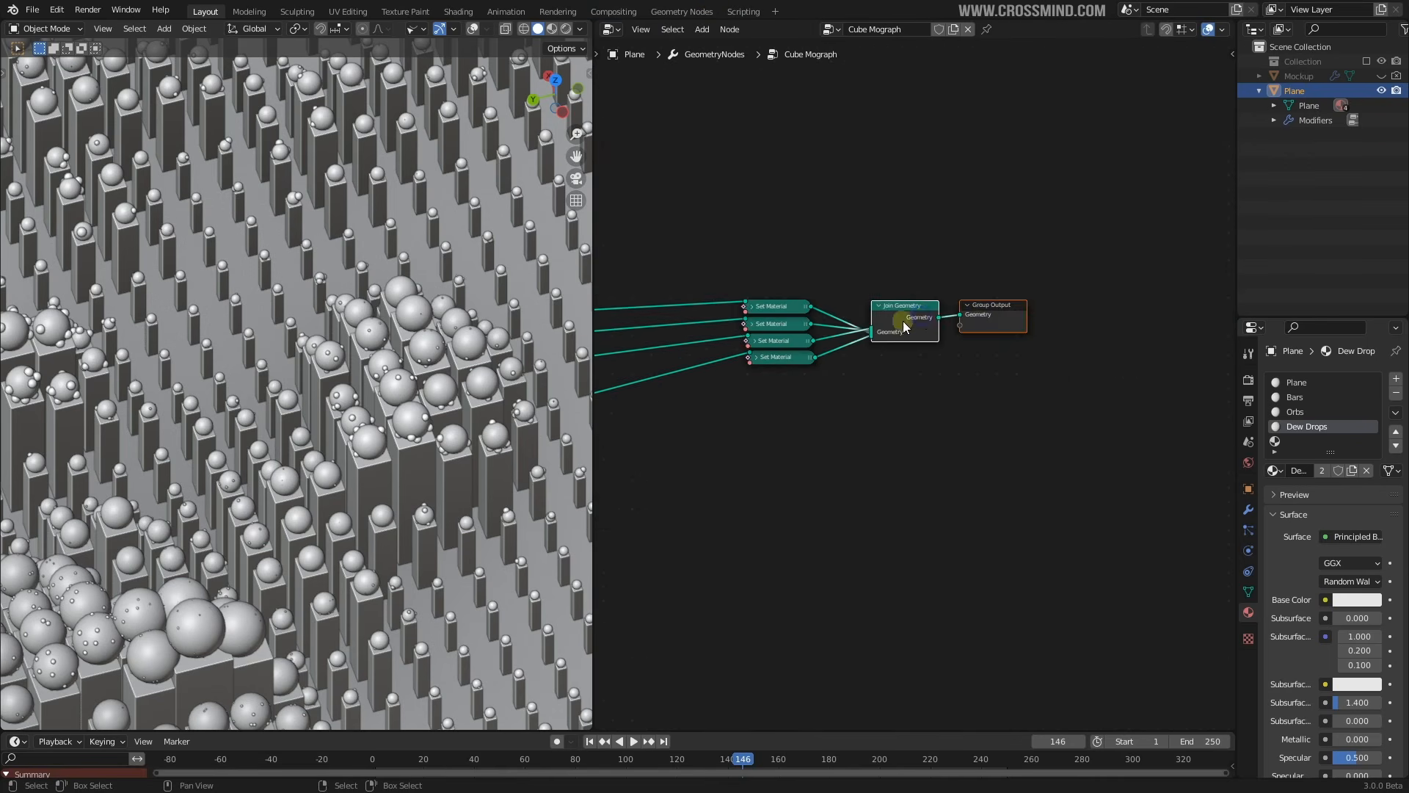
scroll(843, 407, "down", 2)
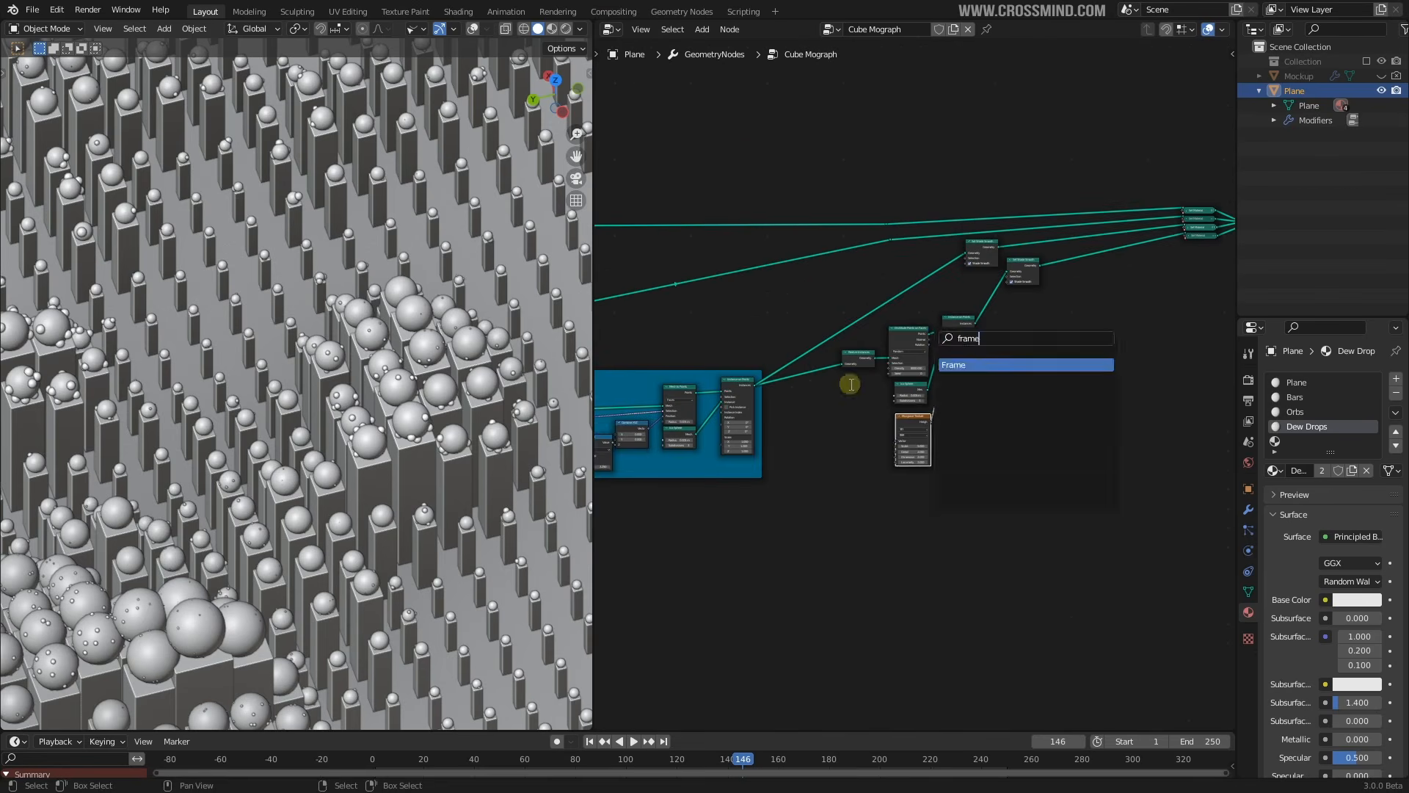
Frame the dew-drop nodes, colour the frame green, and label it Dew Drops
left_click(947, 365)
key("ctrl+space")
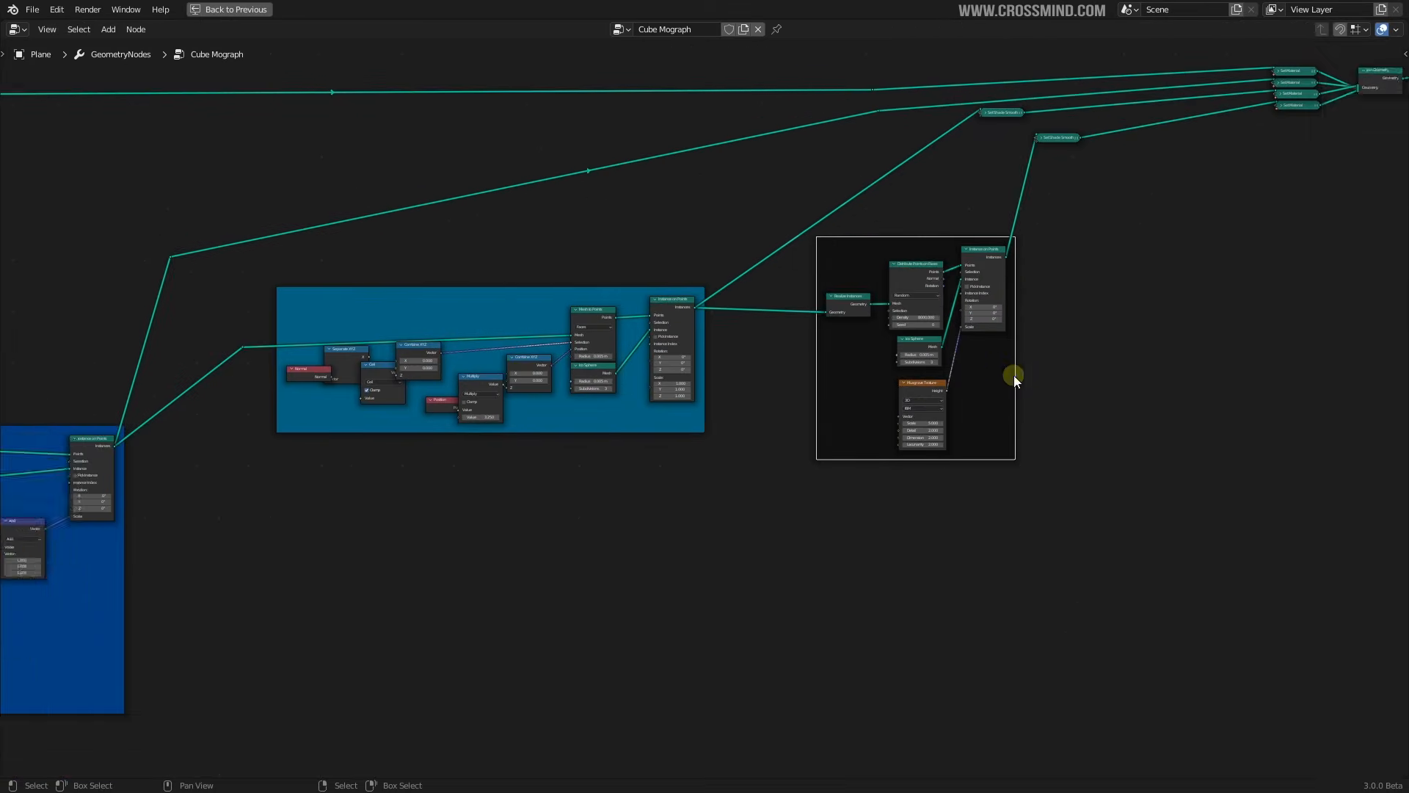
key("n")
left_click(1310, 161)
left_click(1273, 184)
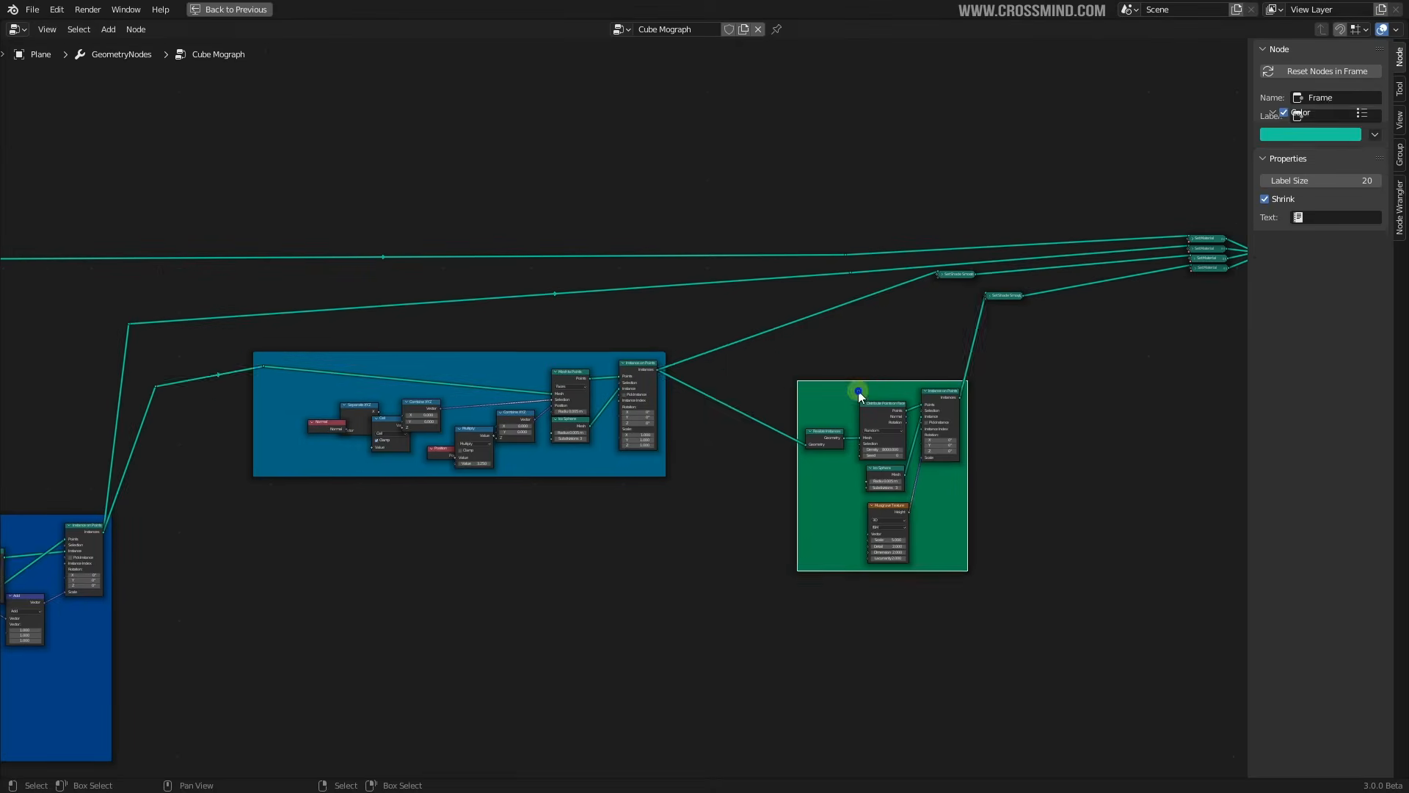
left_click(630, 324)
key("KP_Decimal")
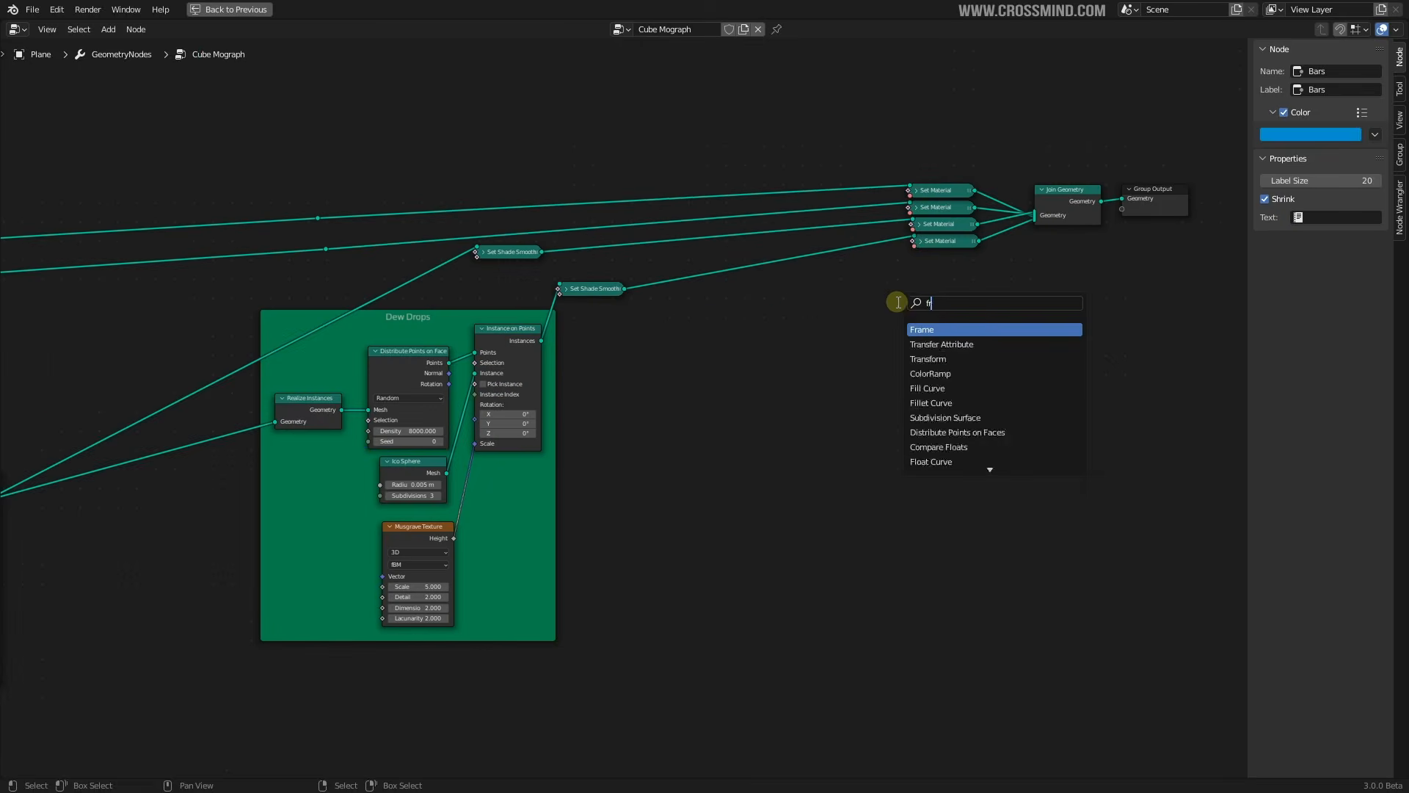
Frame the material nodes, label the frame Materials, and give it a colour
left_click(955, 329)
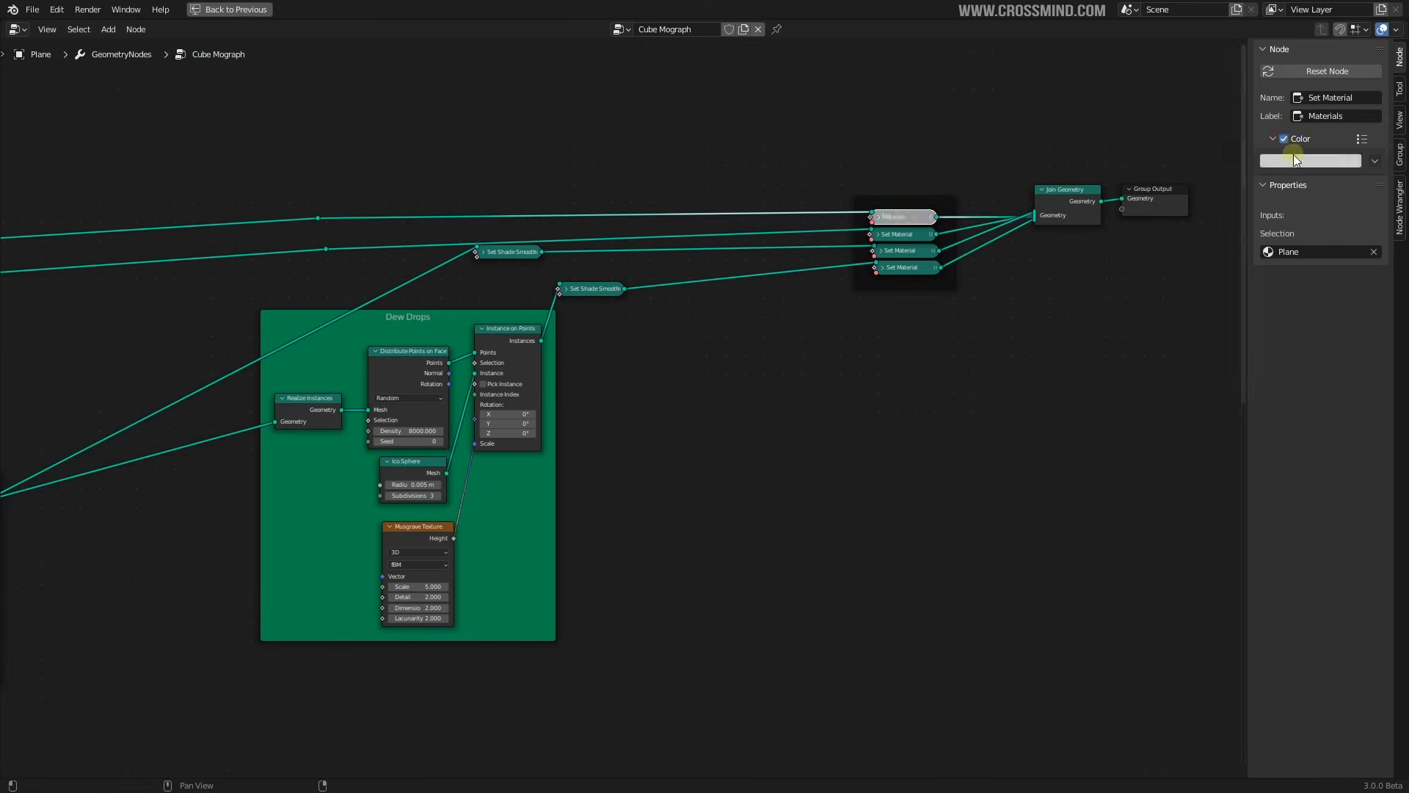
left_click(1306, 114)
left_click(1310, 161)
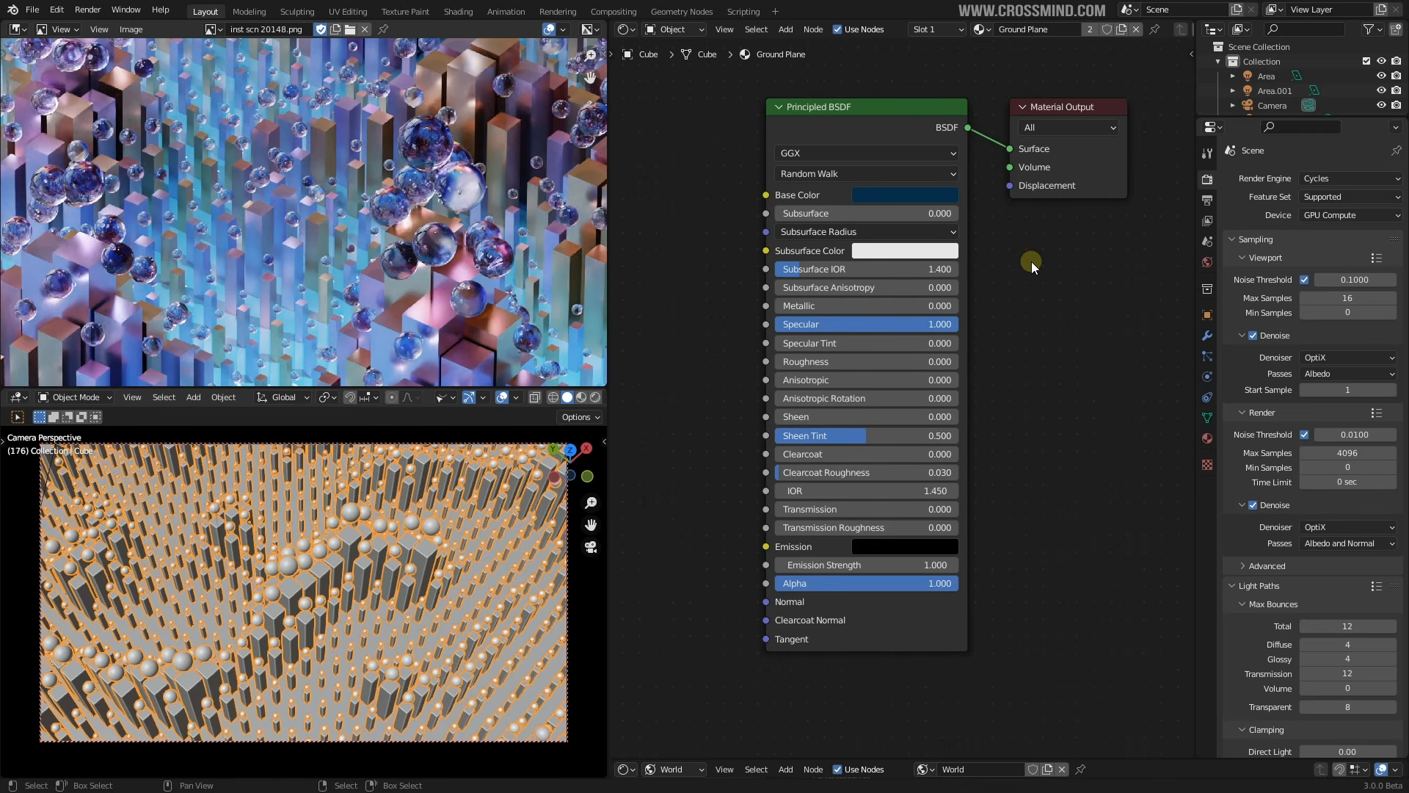
Inspect the Ground Plane Principled BSDF (dark blue, Specular 1.000), then open the material browse list
middle_click_drag(1048, 261, 1047, 274)
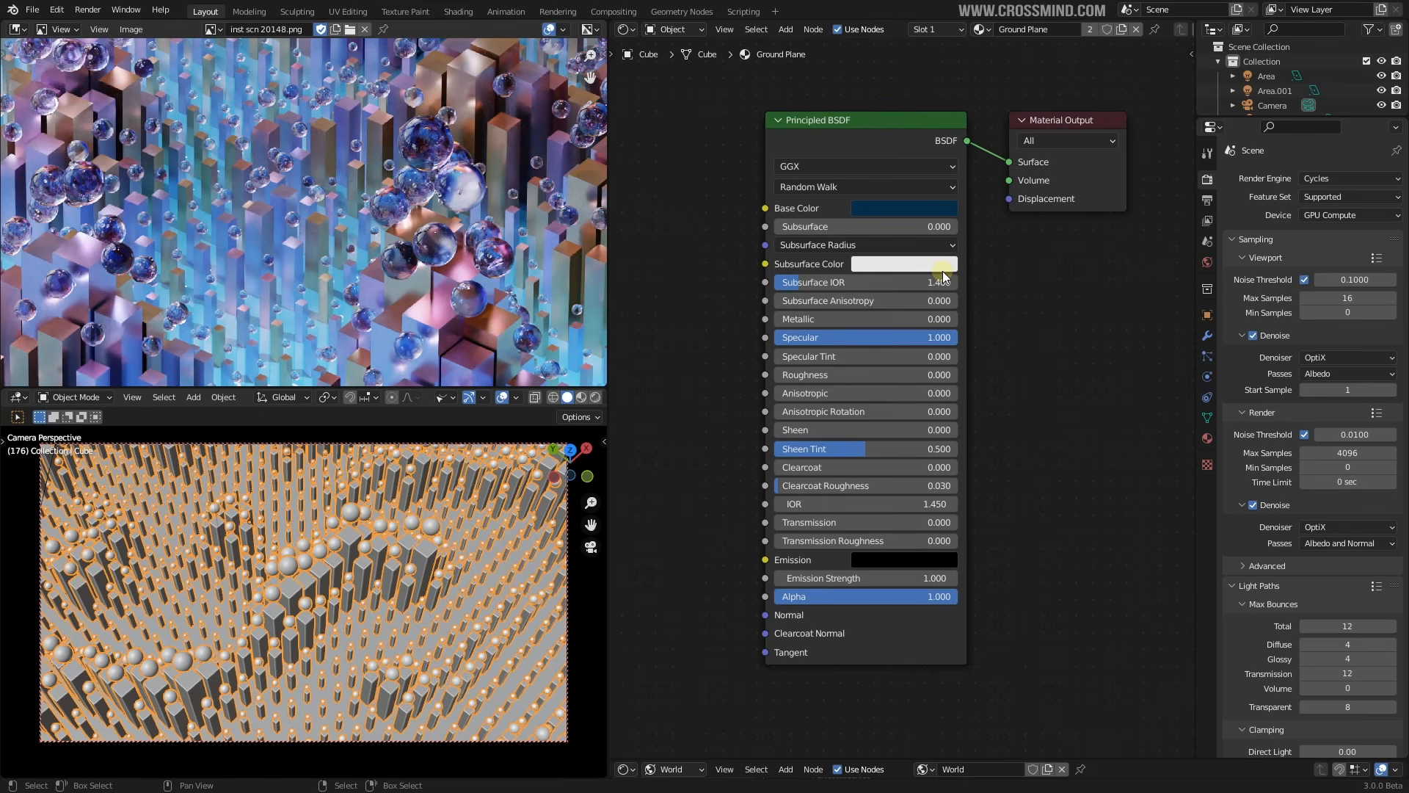
middle_click_drag(1057, 284, 1044, 312)
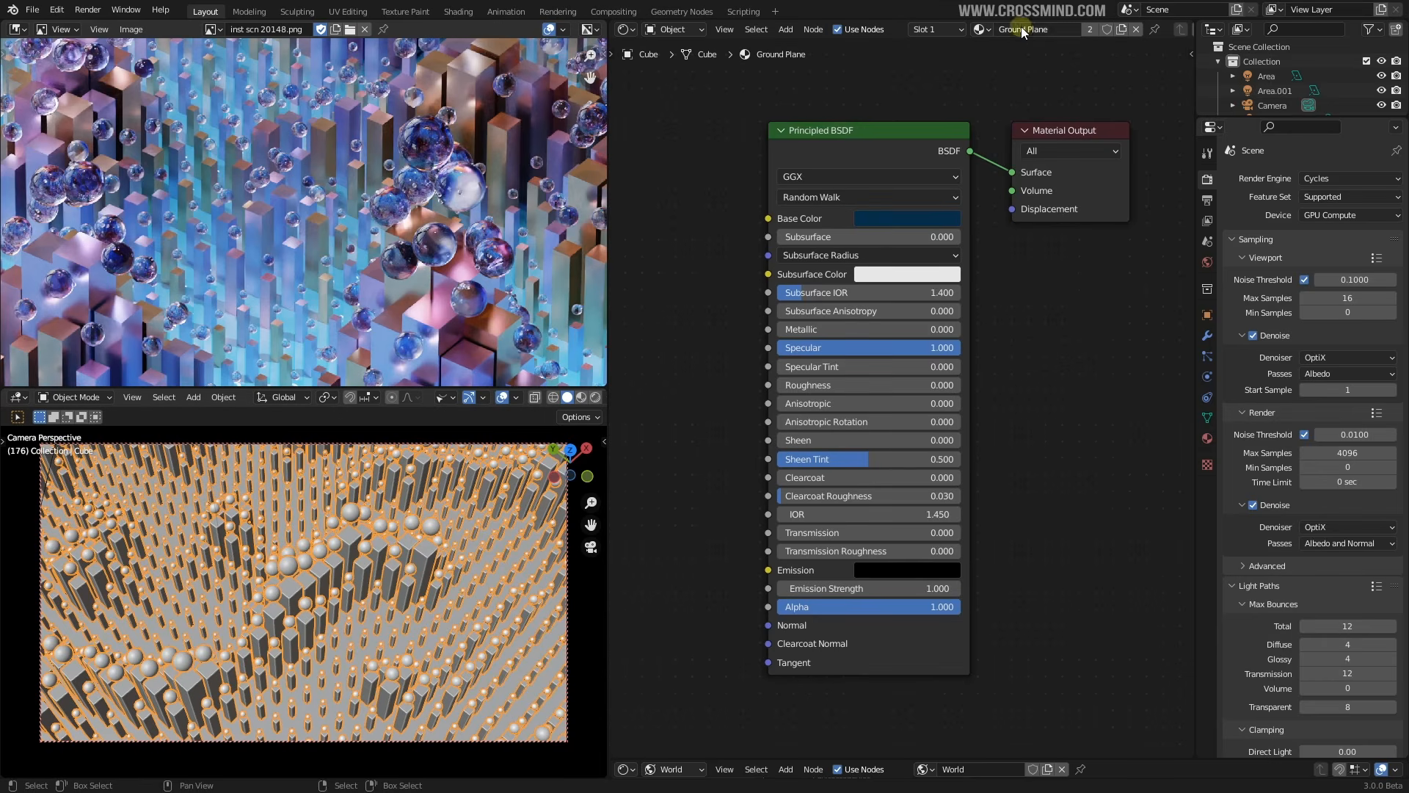
left_click(822, 158)
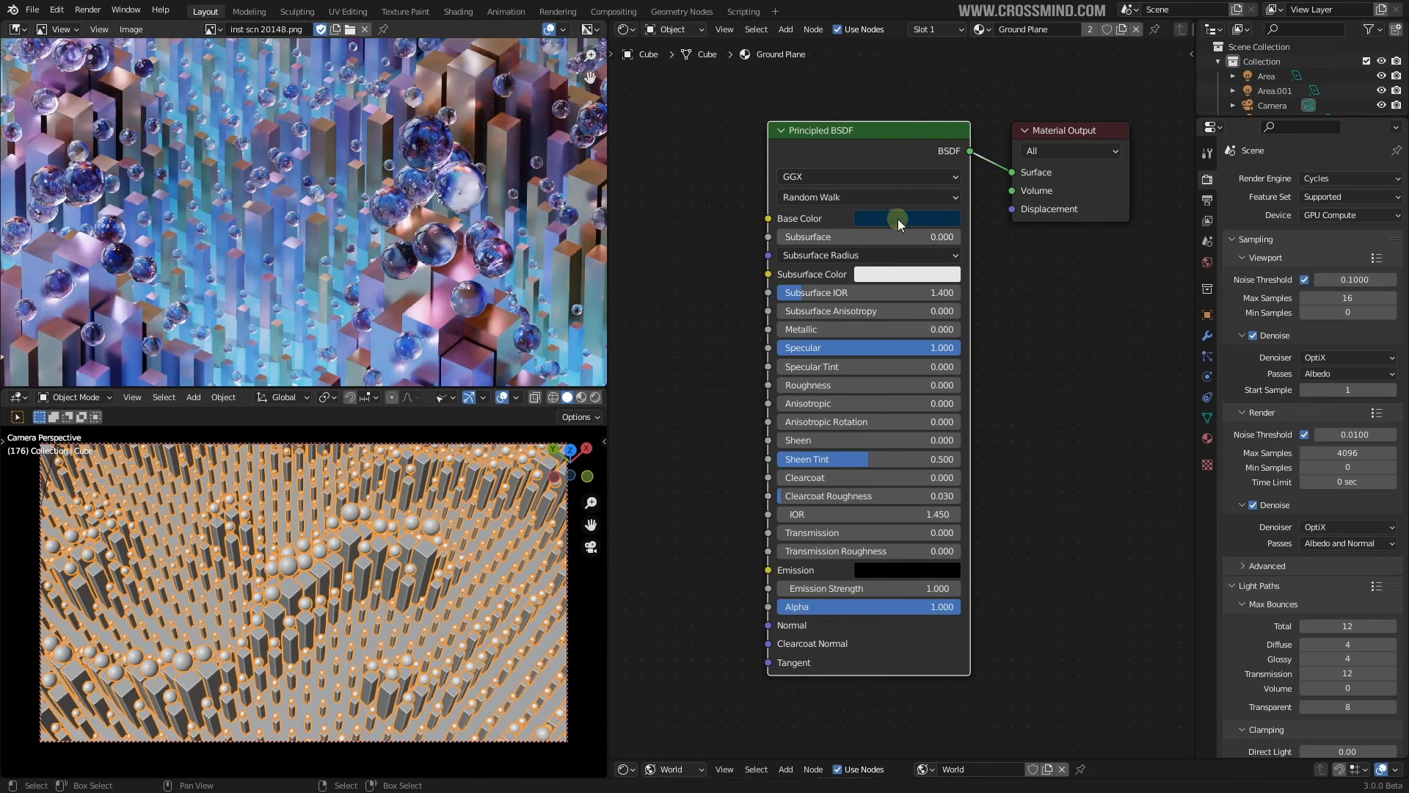
scroll(361, 252, "up", 4)
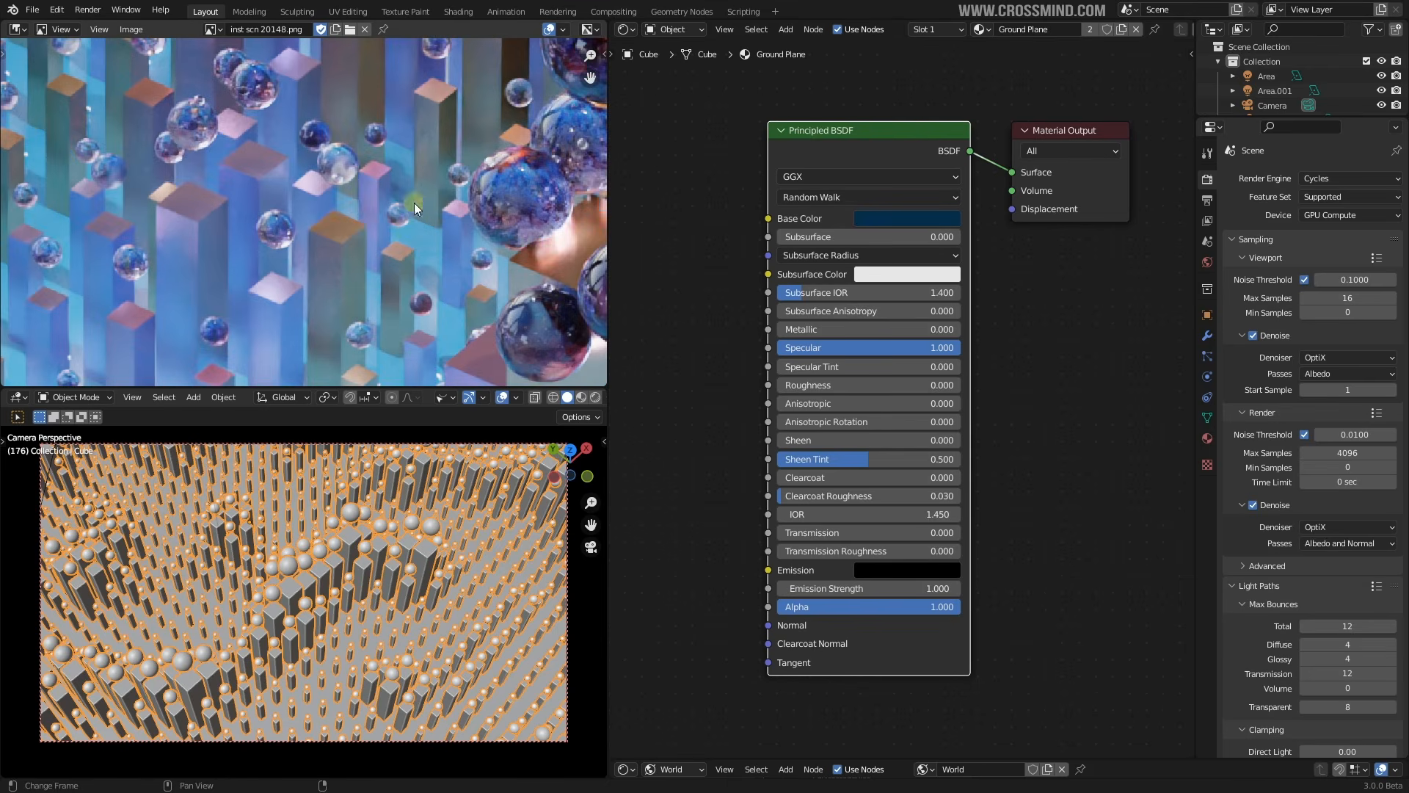
scroll(414, 202, "down", 3)
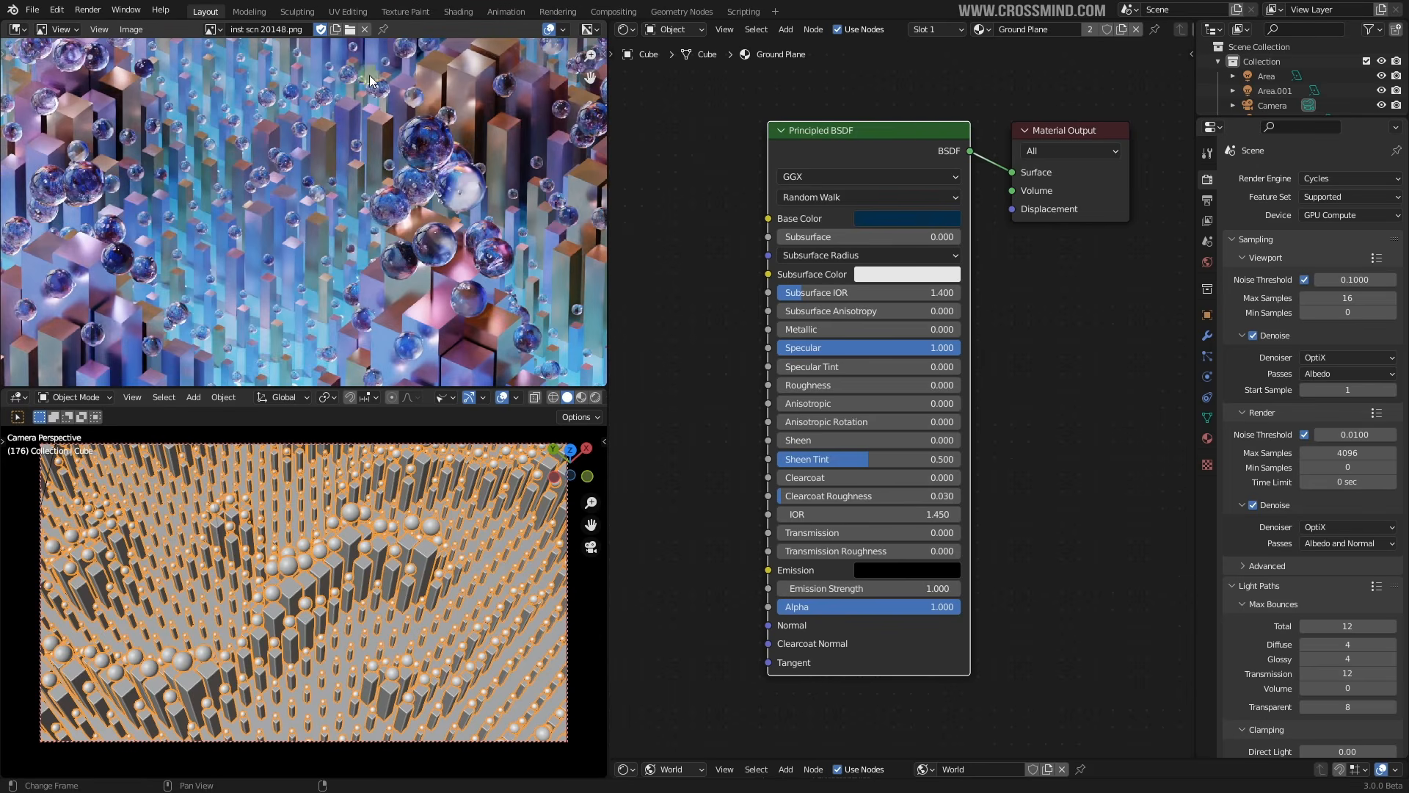
left_click(980, 29)
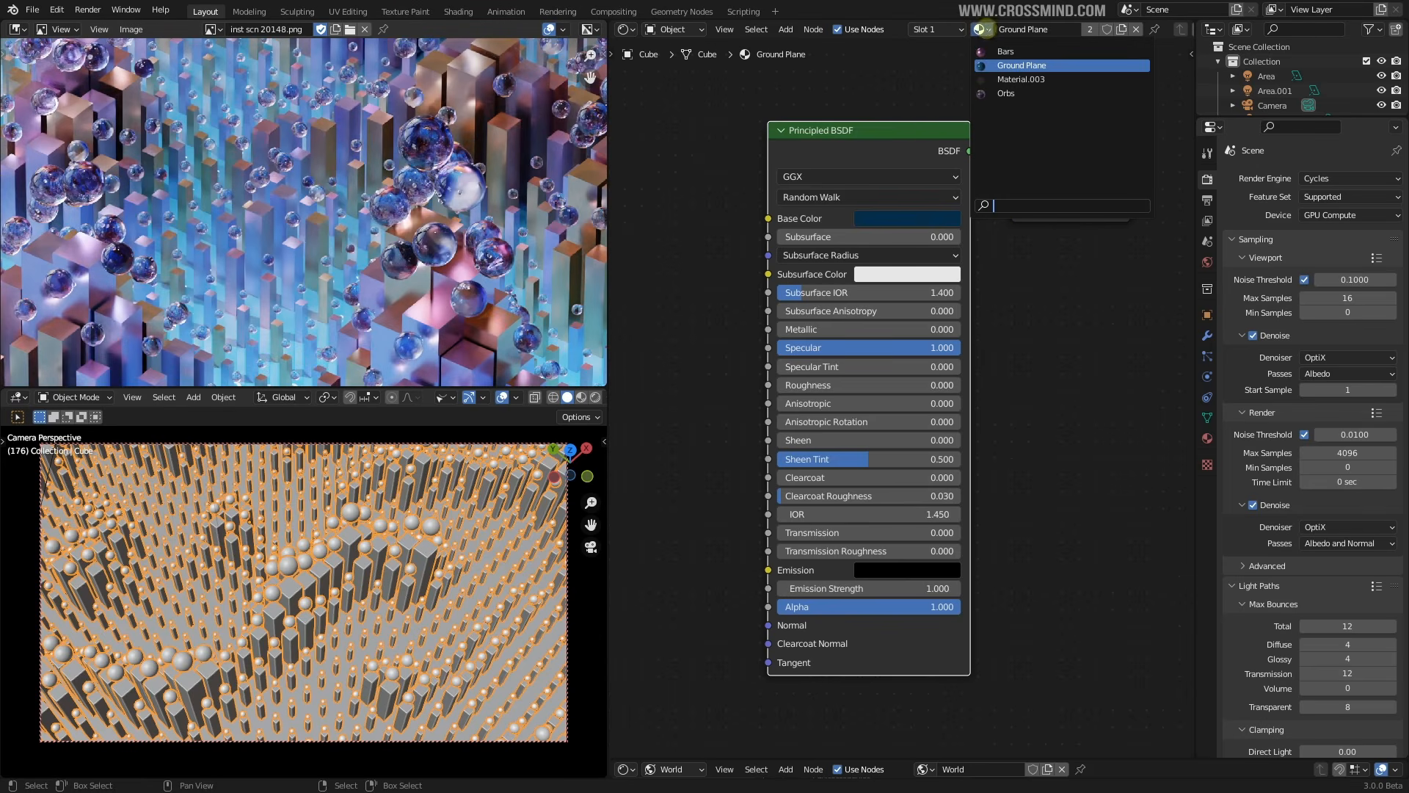
Switch the shader editor to the Bars material and frame its nodes
left_click(1012, 57)
scroll(973, 278, "down", 3)
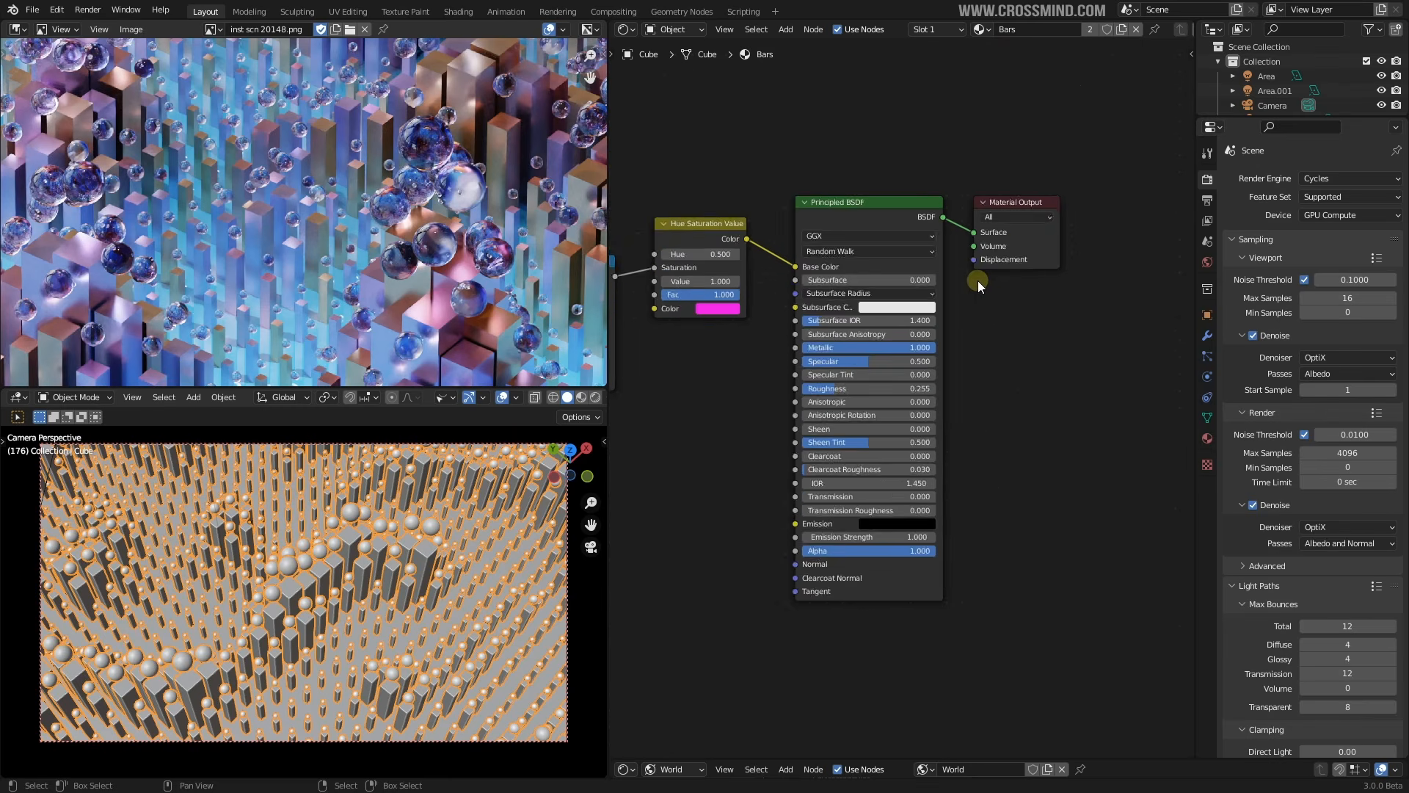
scroll(982, 283, "up", 4)
scroll(811, 290, "down", 1)
scroll(810, 286, "down", 3)
middle_click_drag(734, 279, 996, 327)
scroll(907, 324, "up", 2)
middle_click_drag(828, 335, 873, 328)
scroll(873, 332, "down", 1)
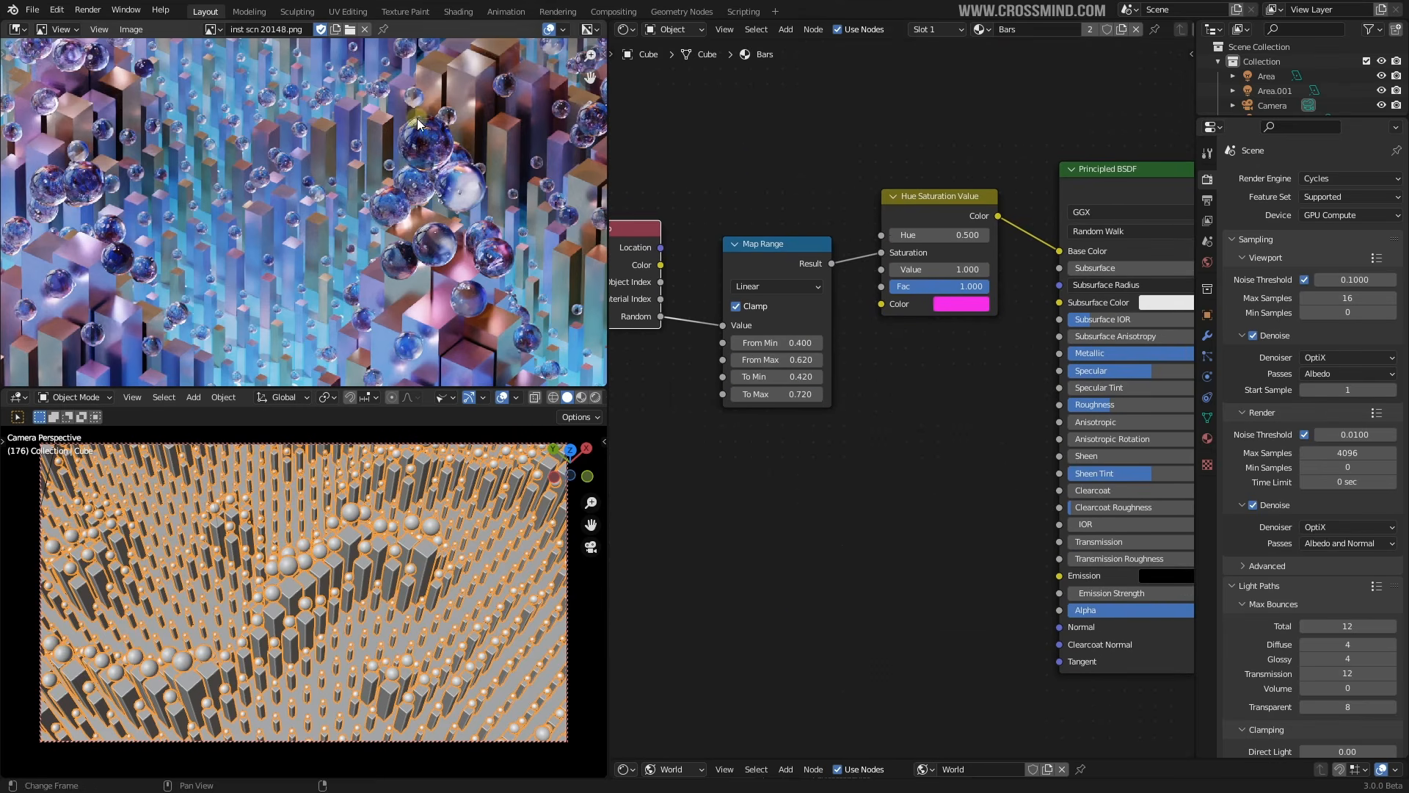
middle_click_drag(806, 206, 861, 210)
Nudge the Hue Saturation Value node and link Map Range Result to its Hue input
left_click_drag(1008, 217, 1032, 226)
middle_click_drag(981, 337, 1005, 312)
scroll(1006, 313, "up", 3)
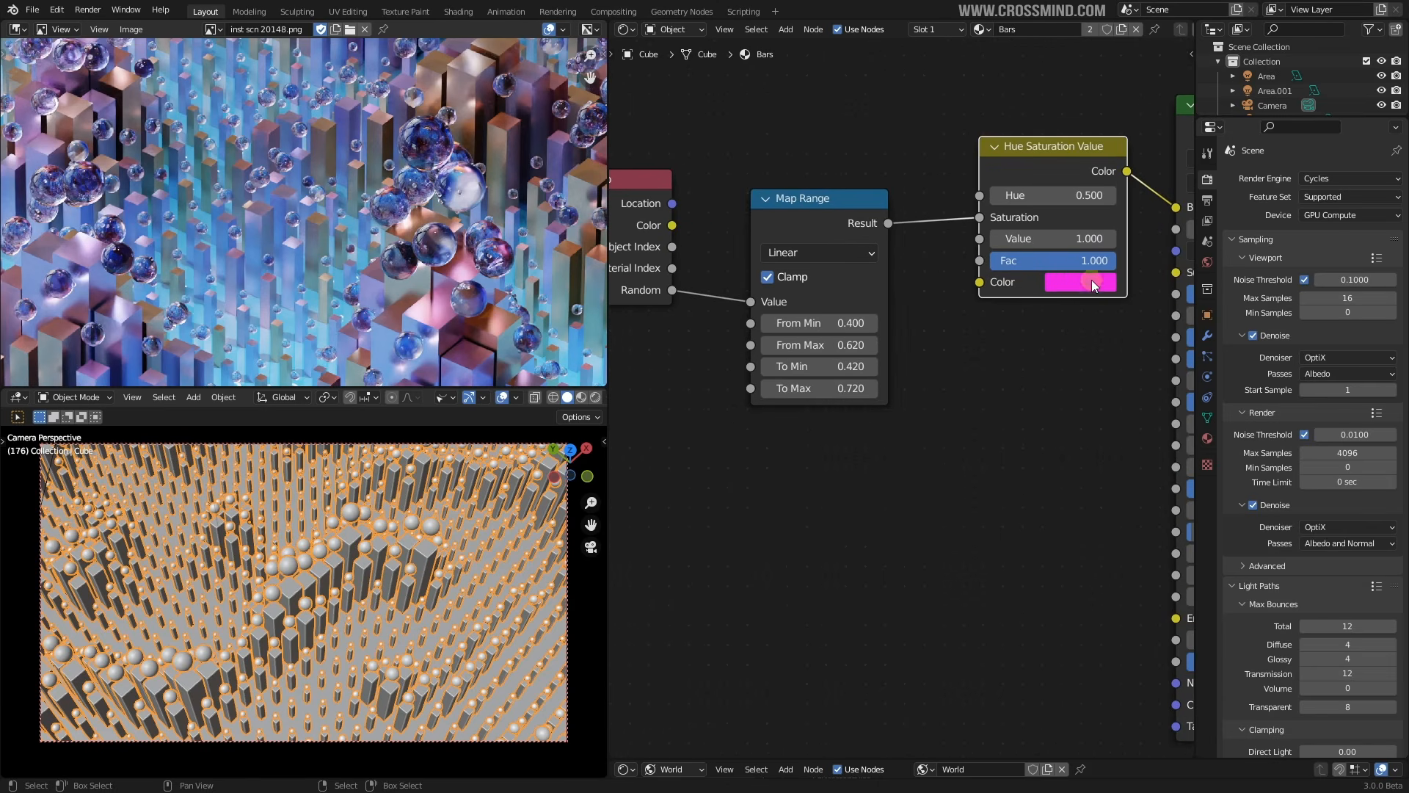
middle_click_drag(914, 236, 937, 249)
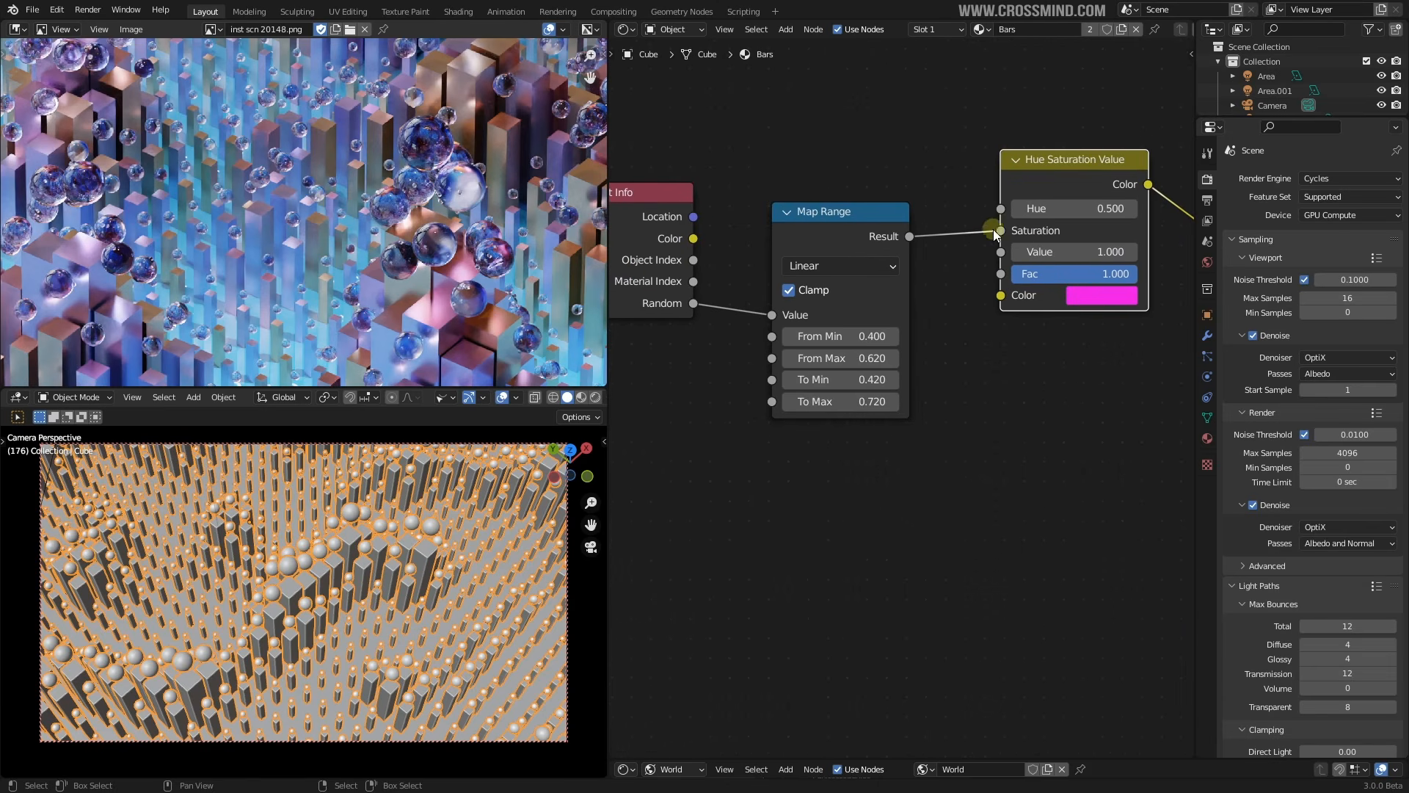
left_click_drag(906, 236, 1002, 209)
scroll(969, 248, "down", 3)
middle_click_drag(842, 210, 857, 214)
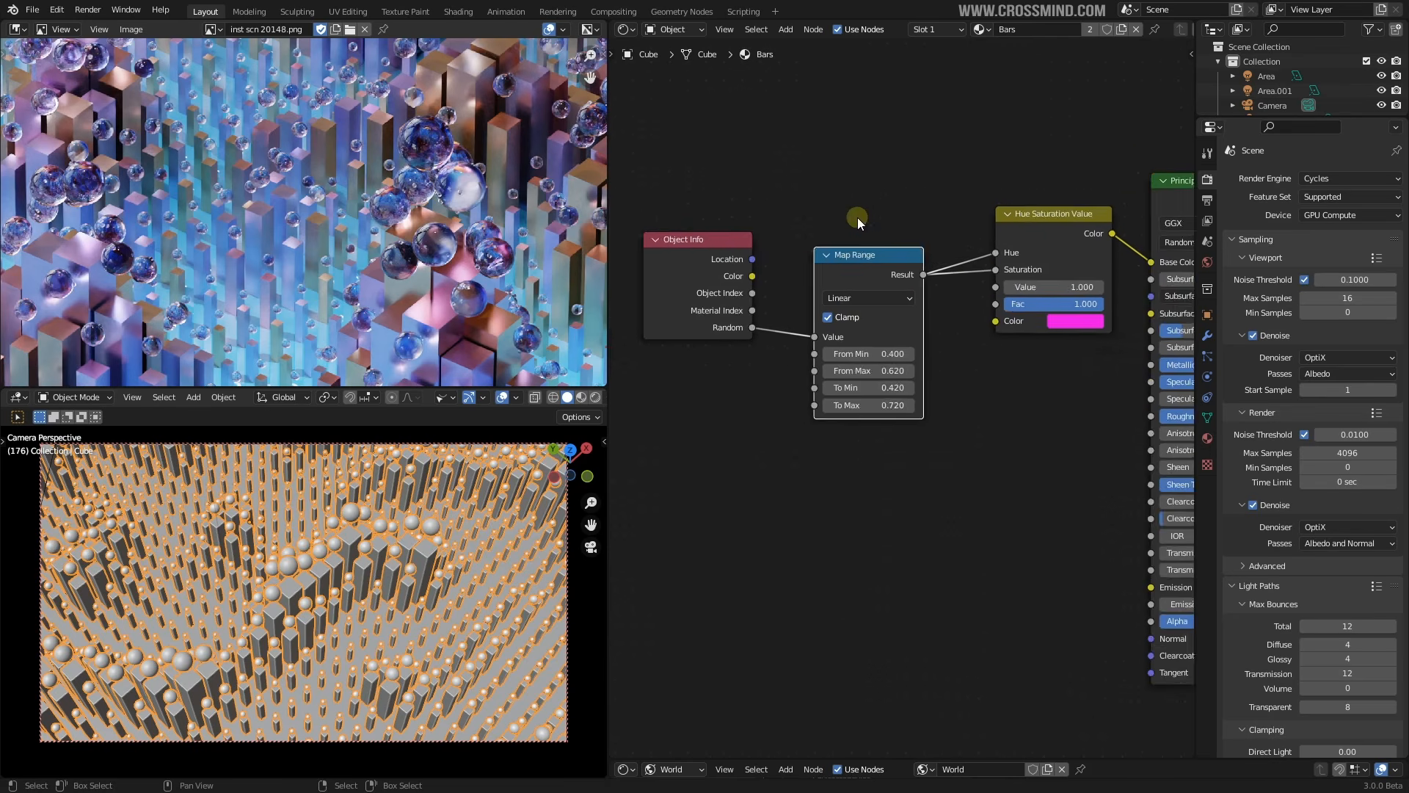
scroll(856, 215, "up", 2)
Select the Object Info node and disconnect Map Range Result from Hue
left_click(688, 234)
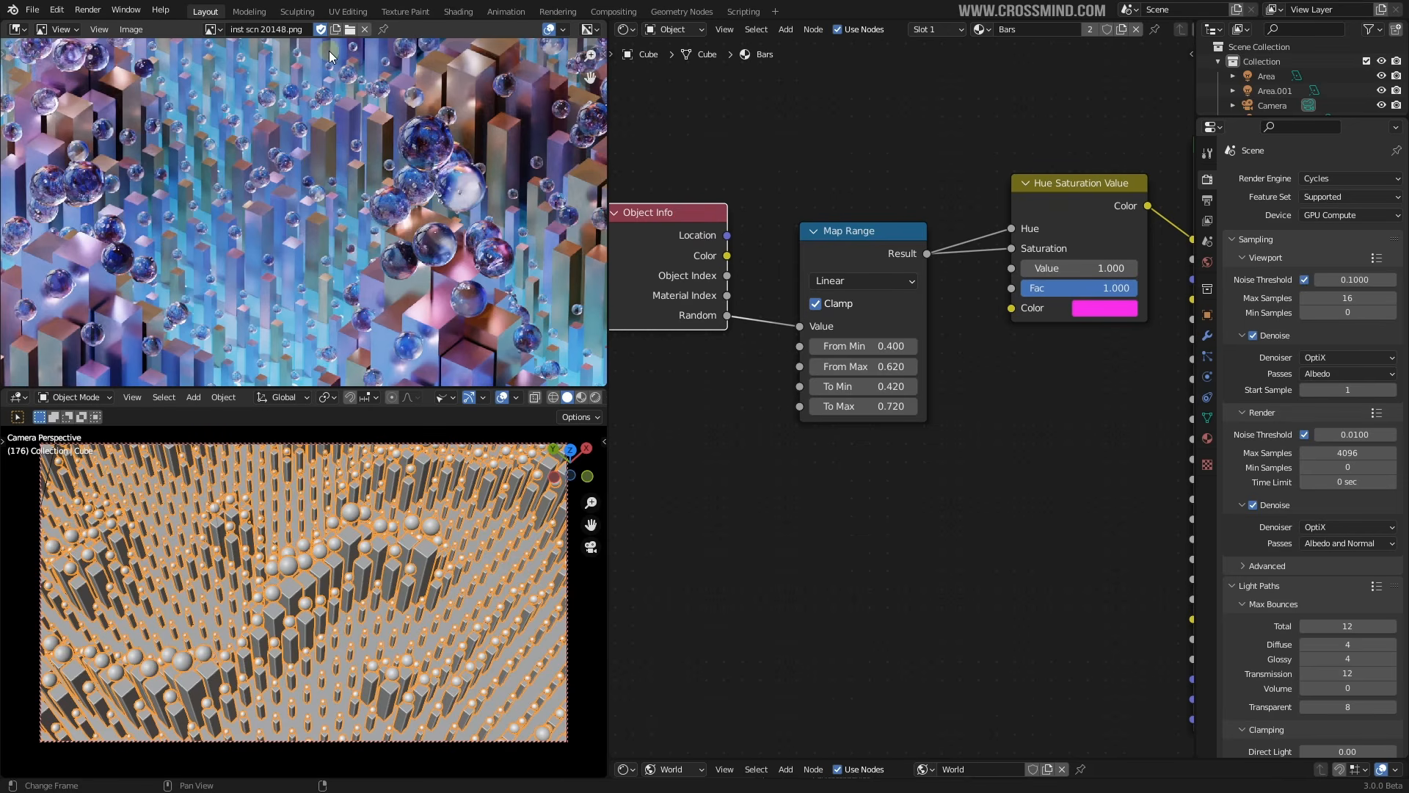
scroll(1029, 316, "up", 2)
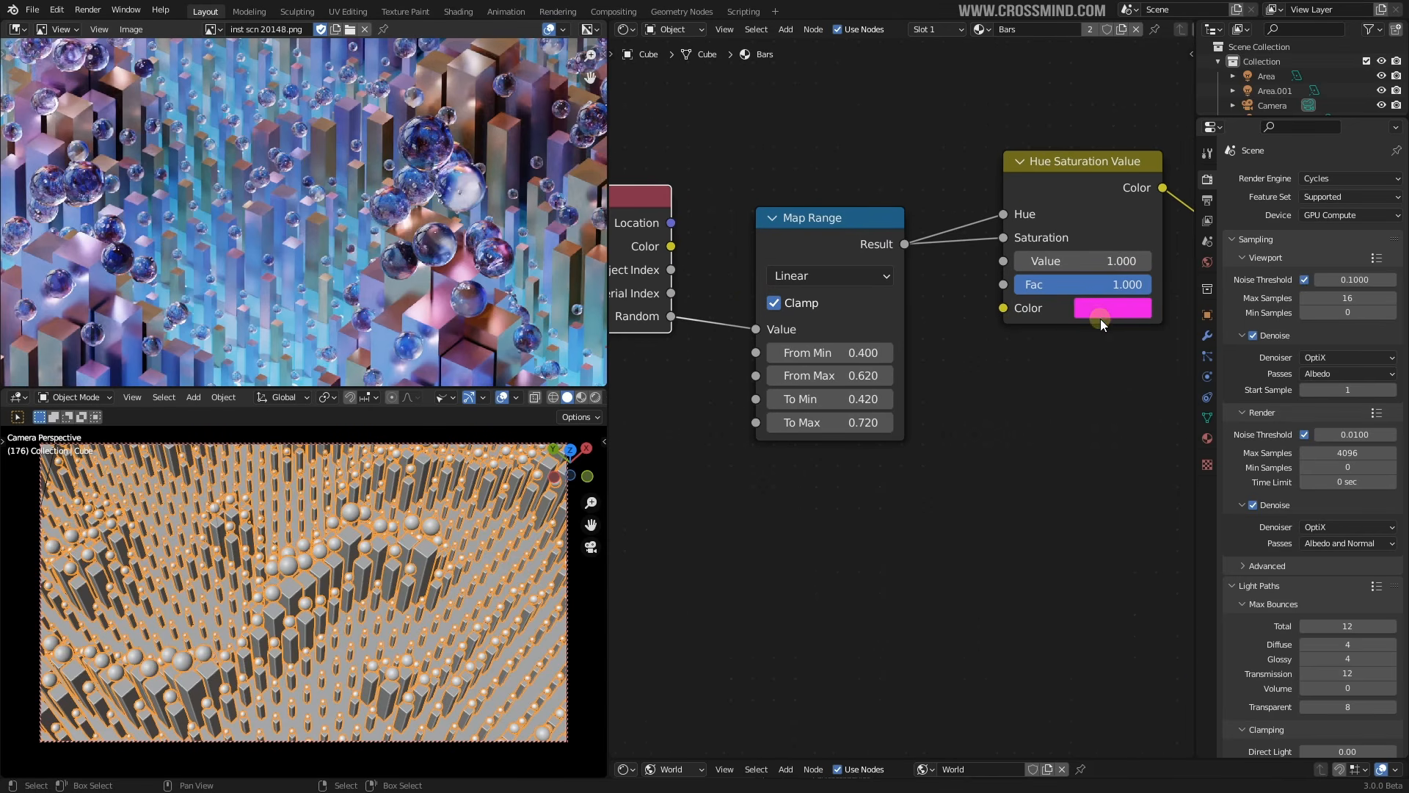
middle_click_drag(1082, 328, 1003, 363)
scroll(1002, 363, "up", 2)
left_click_drag(910, 240, 1029, 234)
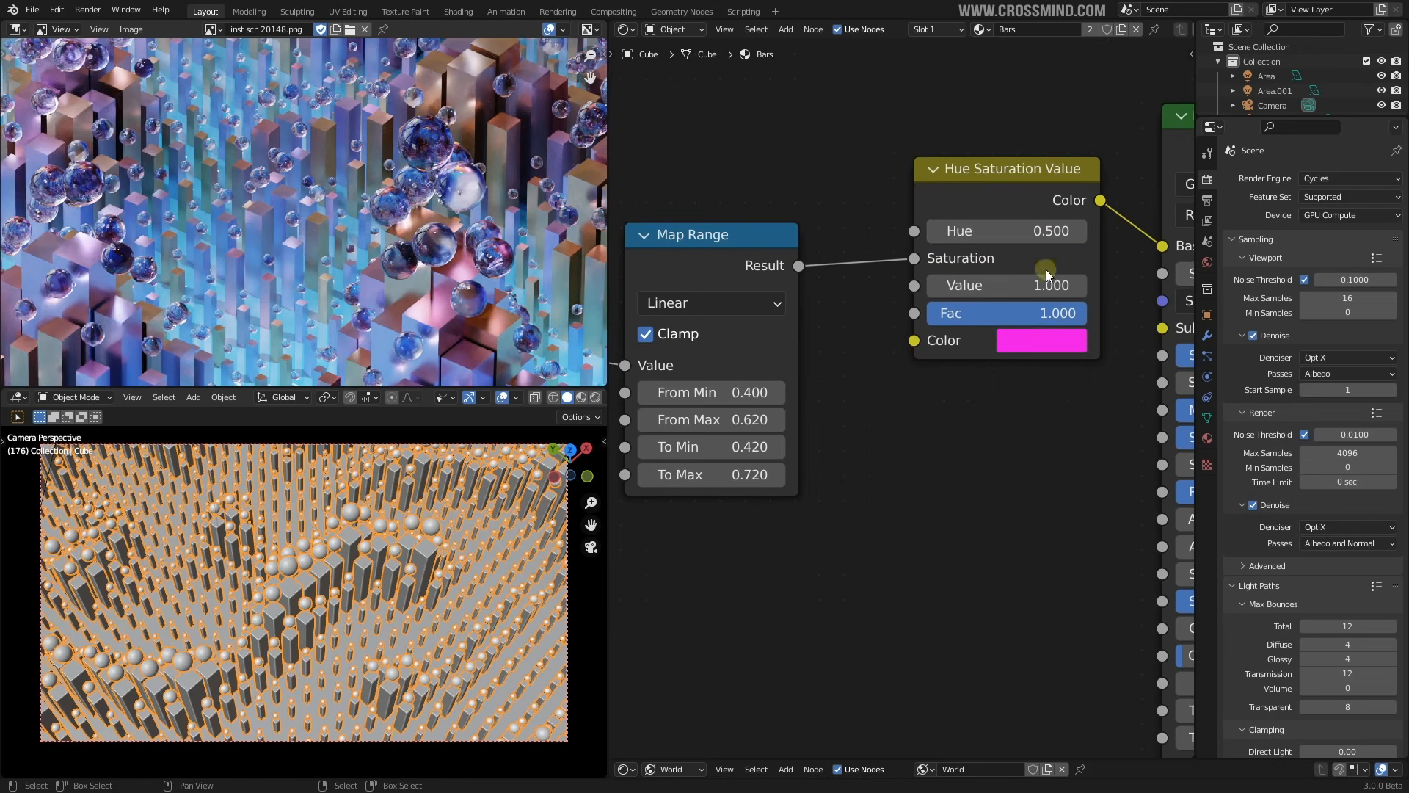
Try Hue values around 0.430 and 0.400, settling back on 0.500
left_click_drag(1050, 234, 1085, 233)
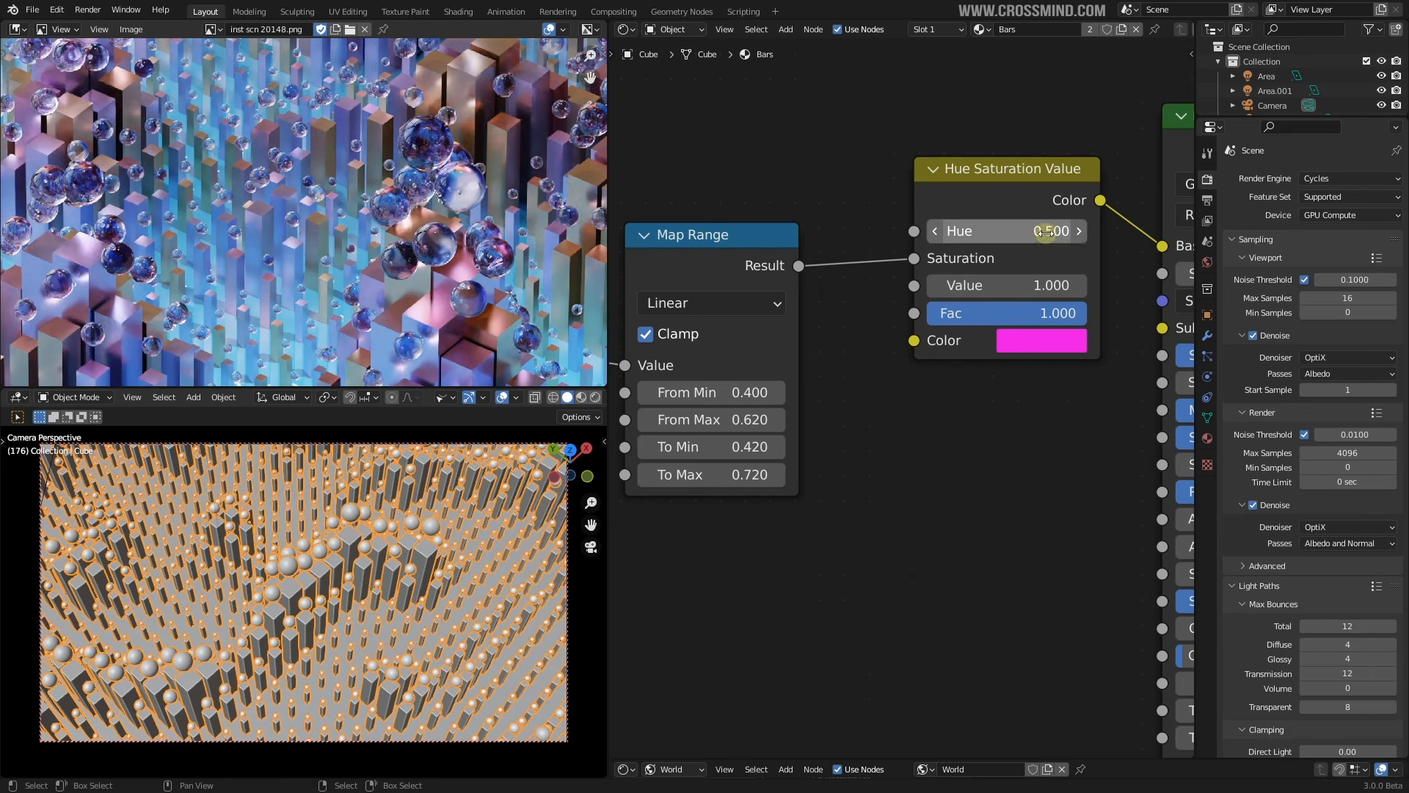
left_click_drag(956, 233, 995, 229)
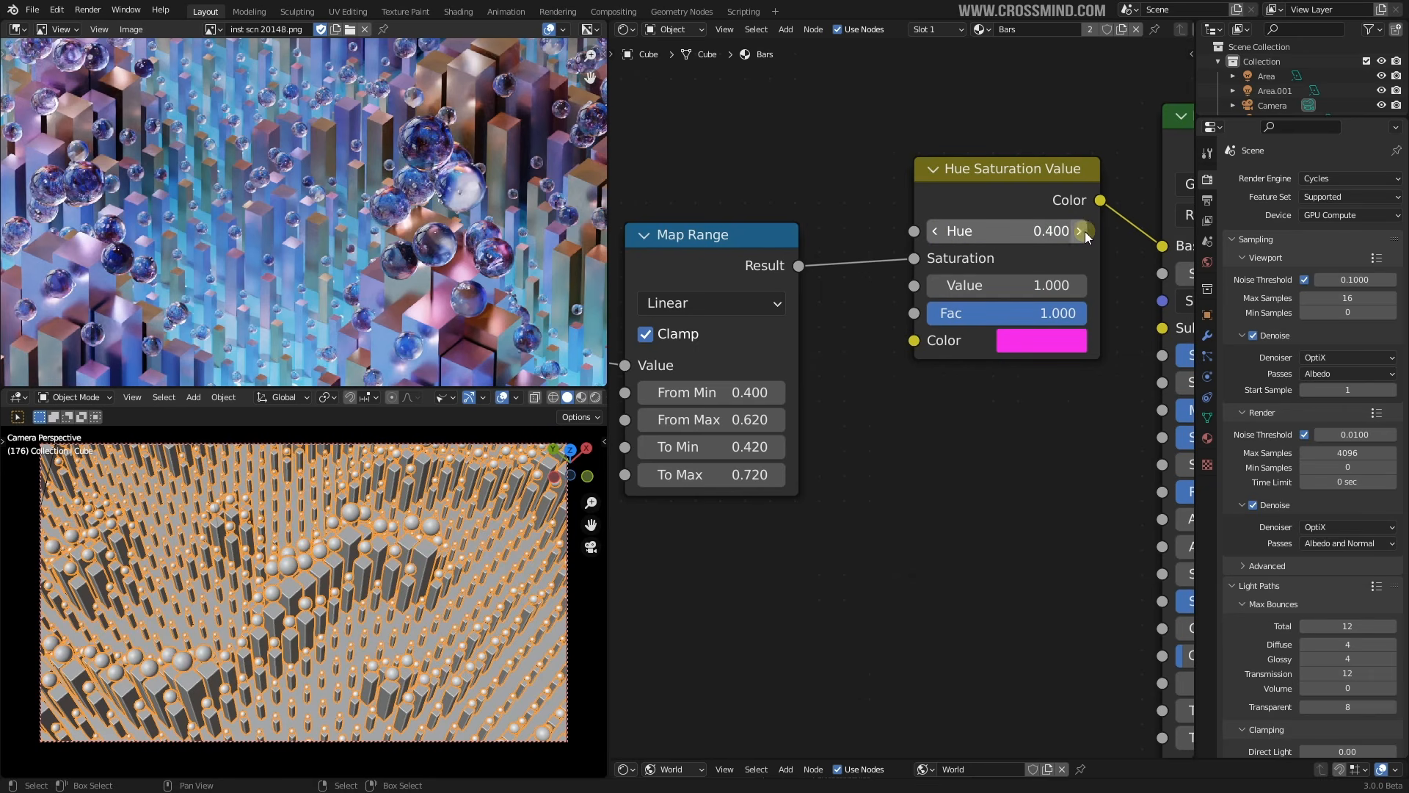
left_click(935, 231)
left_click(935, 231)
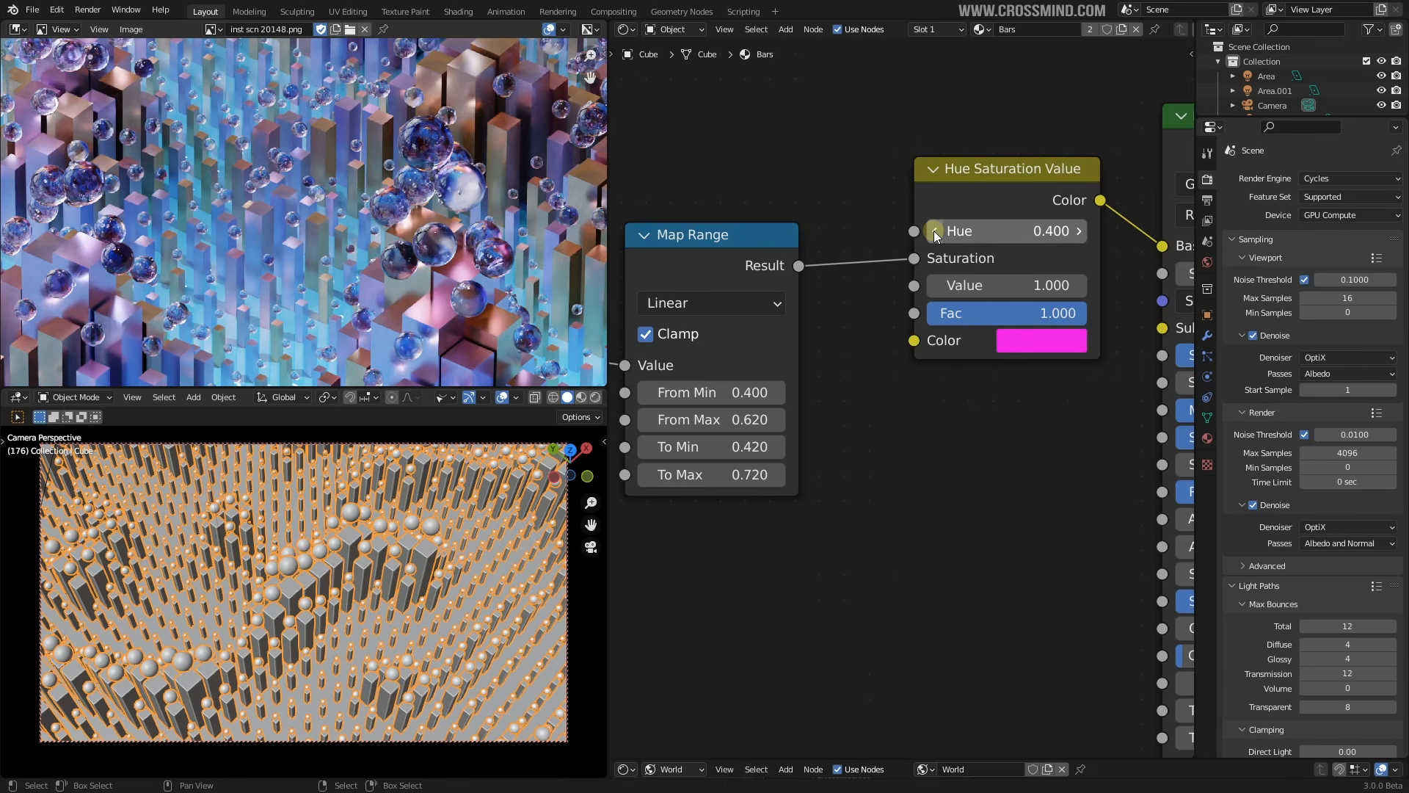
left_click(1079, 231)
left_click(1079, 231)
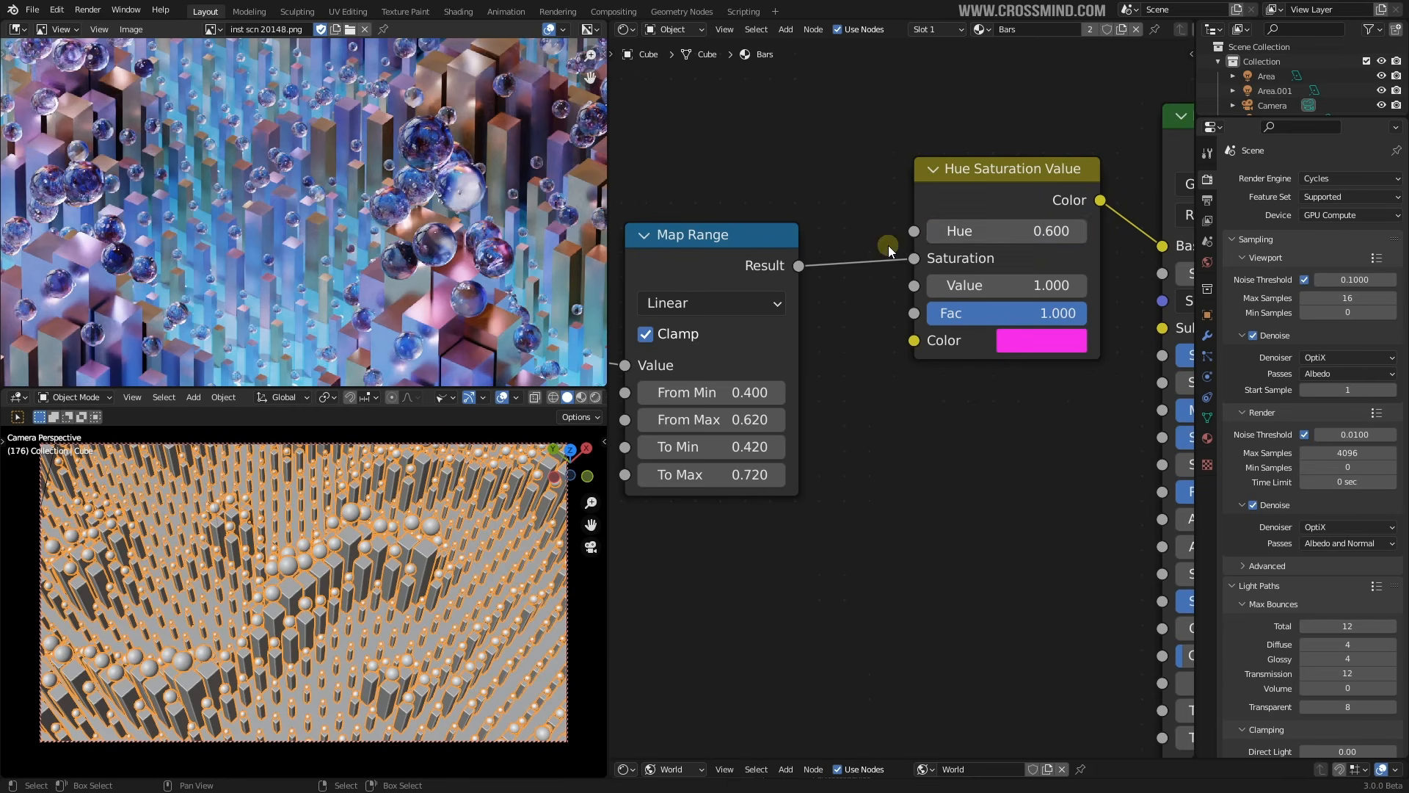
left_click(935, 231)
Reconnect Map Range Result to the Hue input of the Hue Saturation Value node
scroll(820, 266, "down", 1)
middle_click_drag(819, 261, 868, 254)
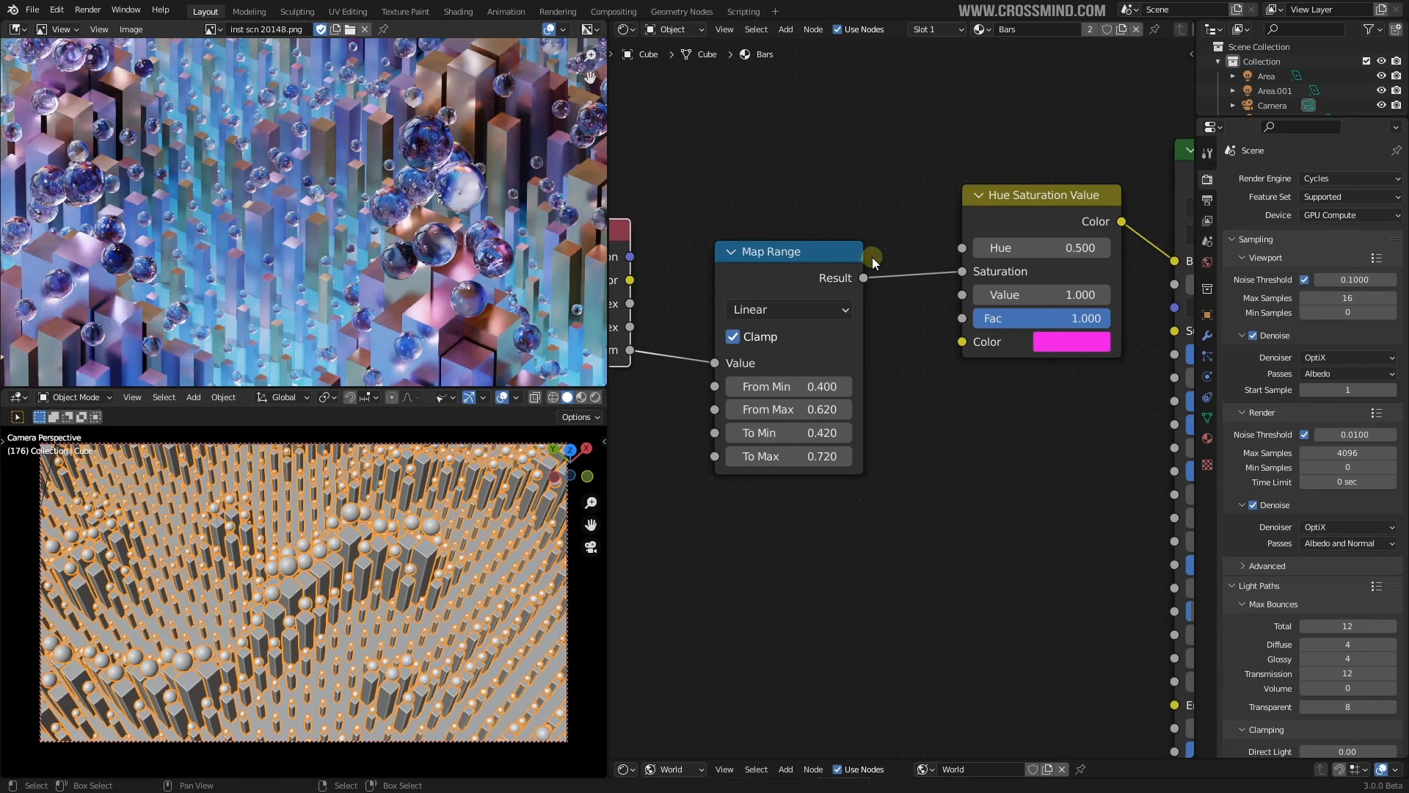
left_click_drag(864, 278, 962, 249)
middle_click_drag(998, 272, 1033, 254)
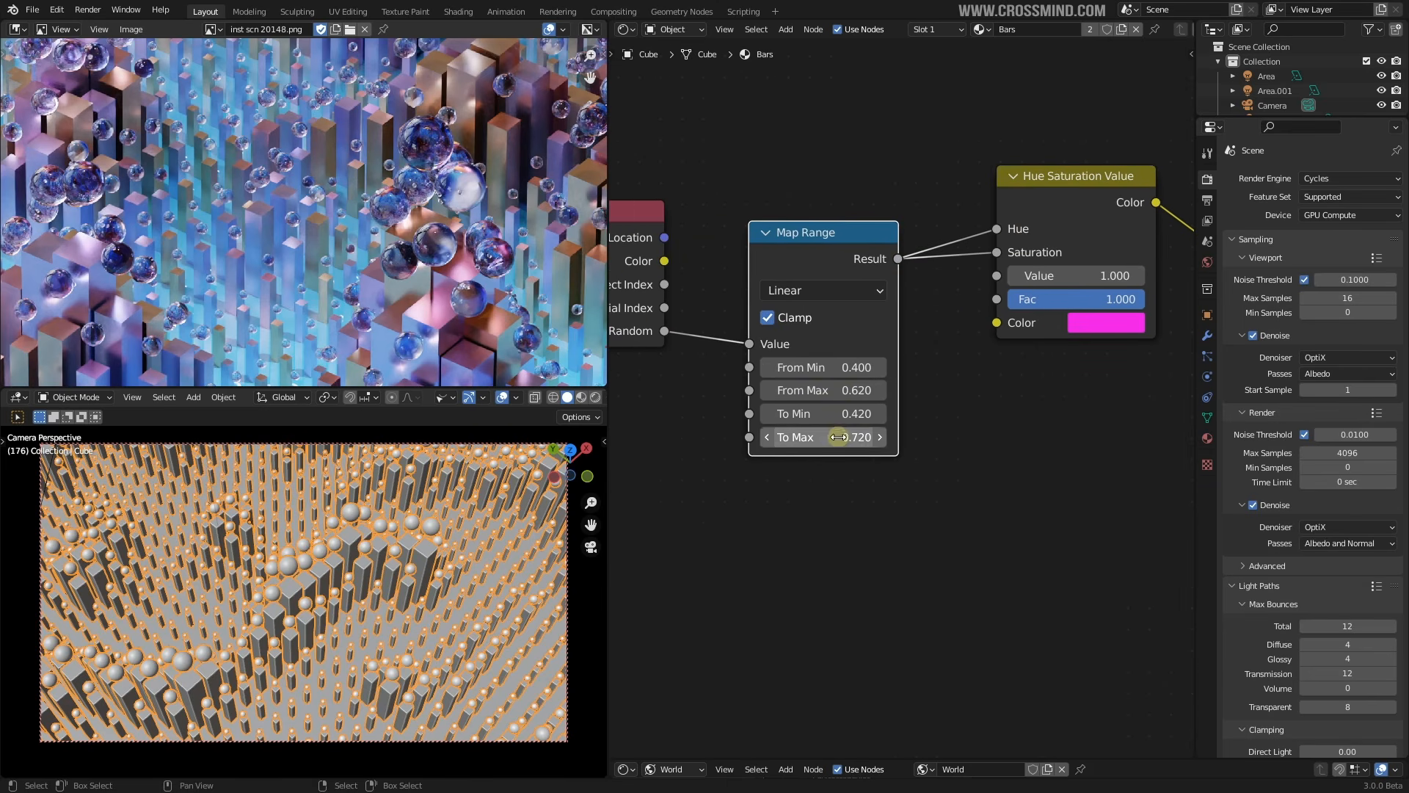
middle_click_drag(1000, 332, 962, 340)
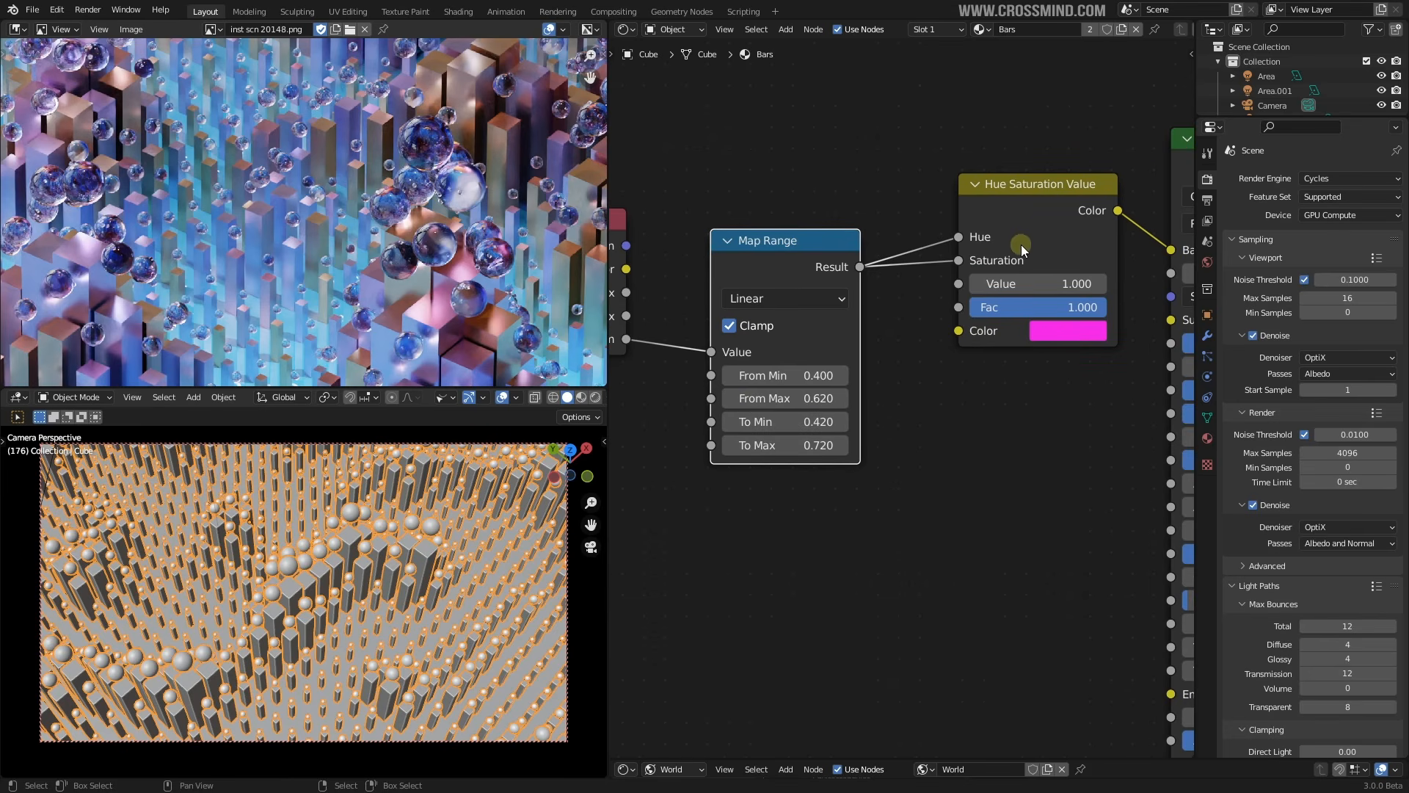
middle_click_drag(908, 273, 947, 264)
scroll(385, 150, "up", 2)
Pan around the zoomed-in render preview to inspect the coloured pillars
middle_click_drag(104, 222, 413, 265)
scroll(408, 176, "down", 2)
middle_click_drag(411, 175, 149, 195)
scroll(465, 104, "up", 3)
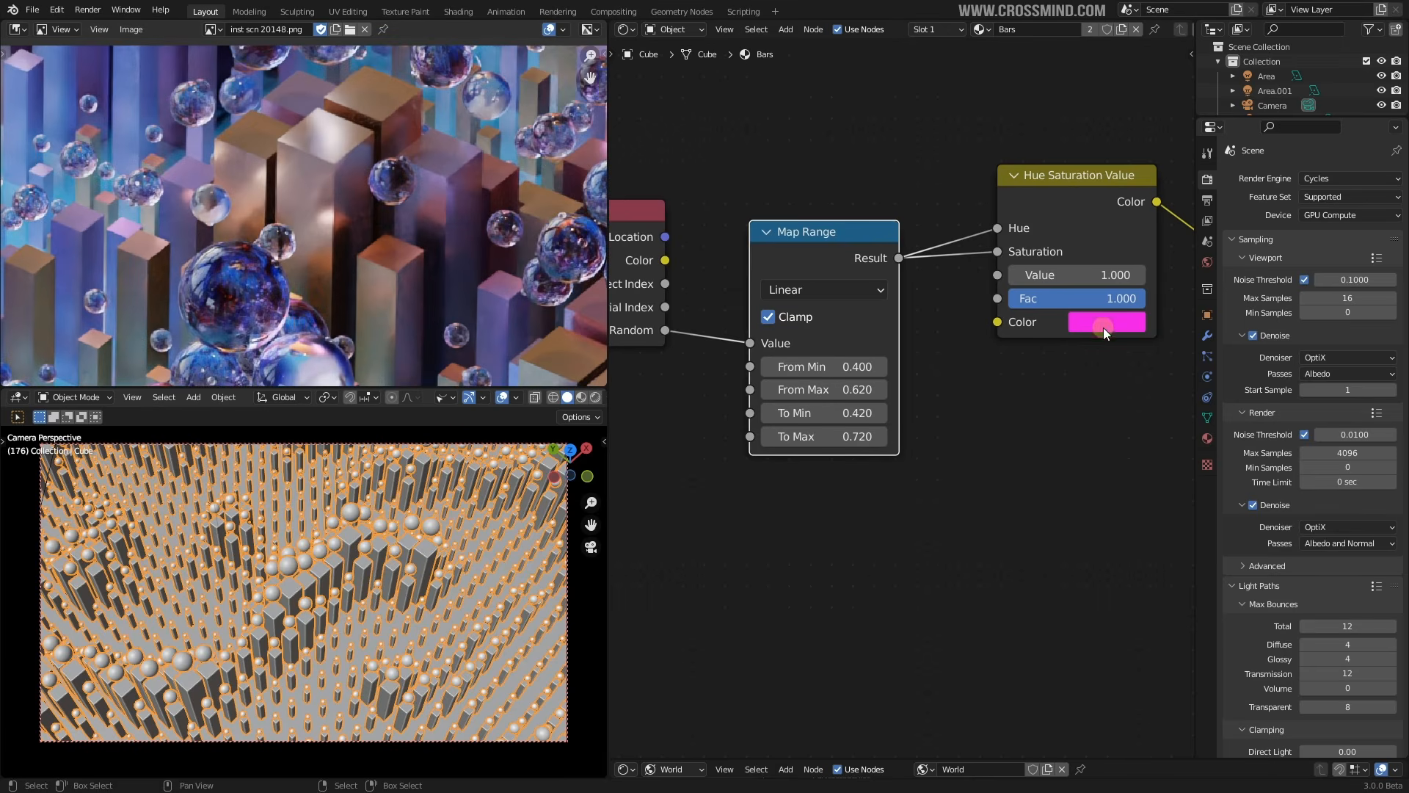
scroll(332, 204, "down", 2)
middle_click_drag(213, 246, 384, 170)
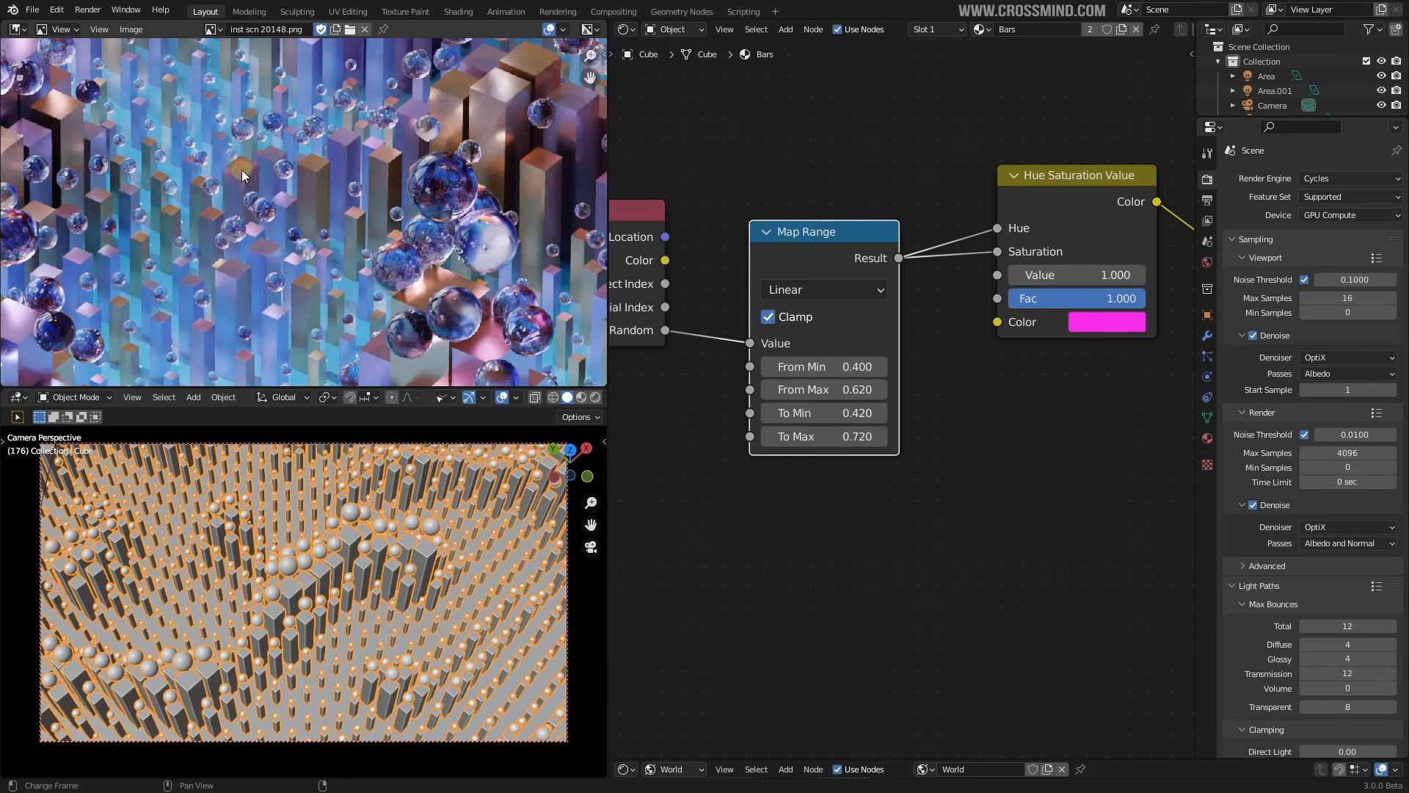
middle_click_drag(242, 171, 470, 143)
middle_click_drag(191, 176, 452, 147)
middle_click_drag(328, 260, 241, 177)
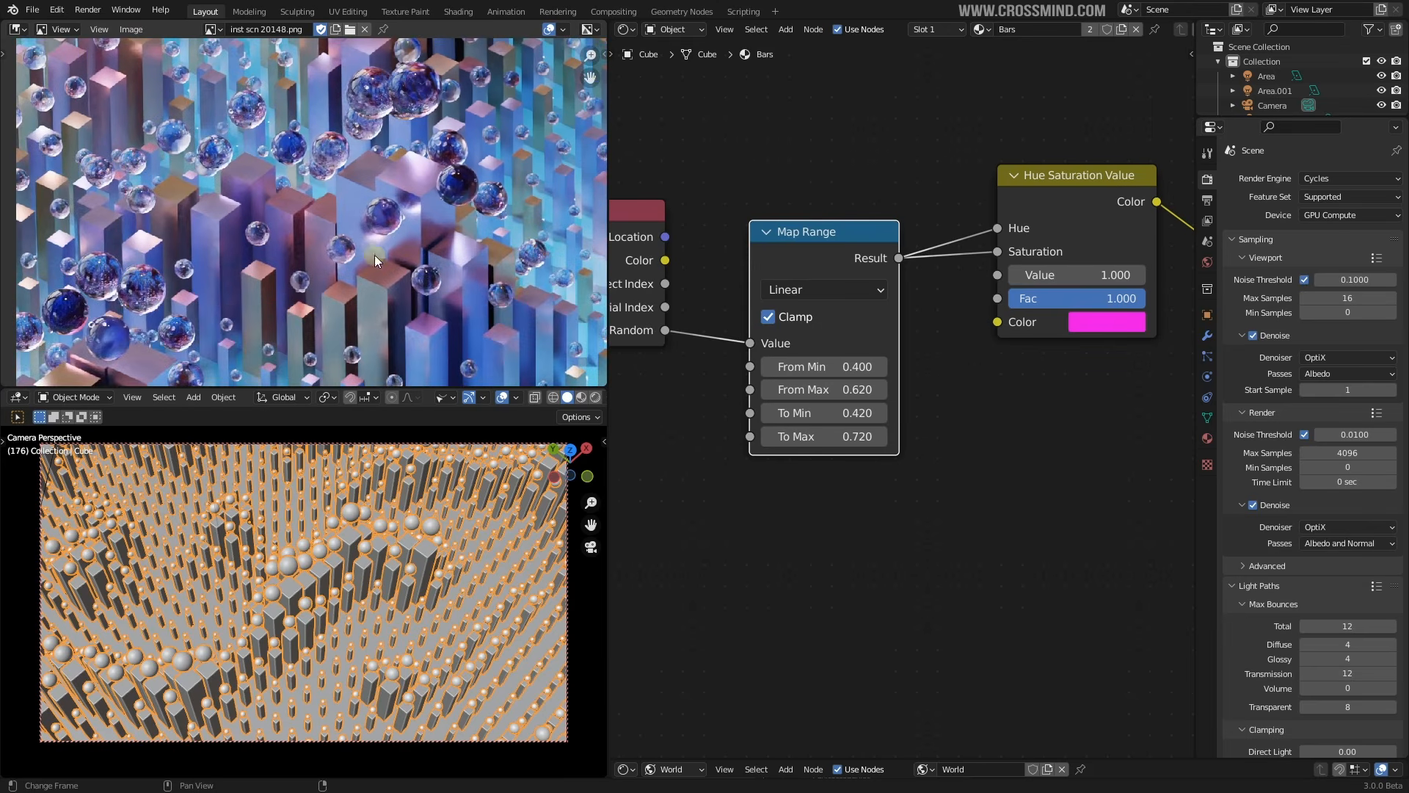
middle_click_drag(337, 223, 268, 273)
middle_click_drag(995, 300, 915, 323)
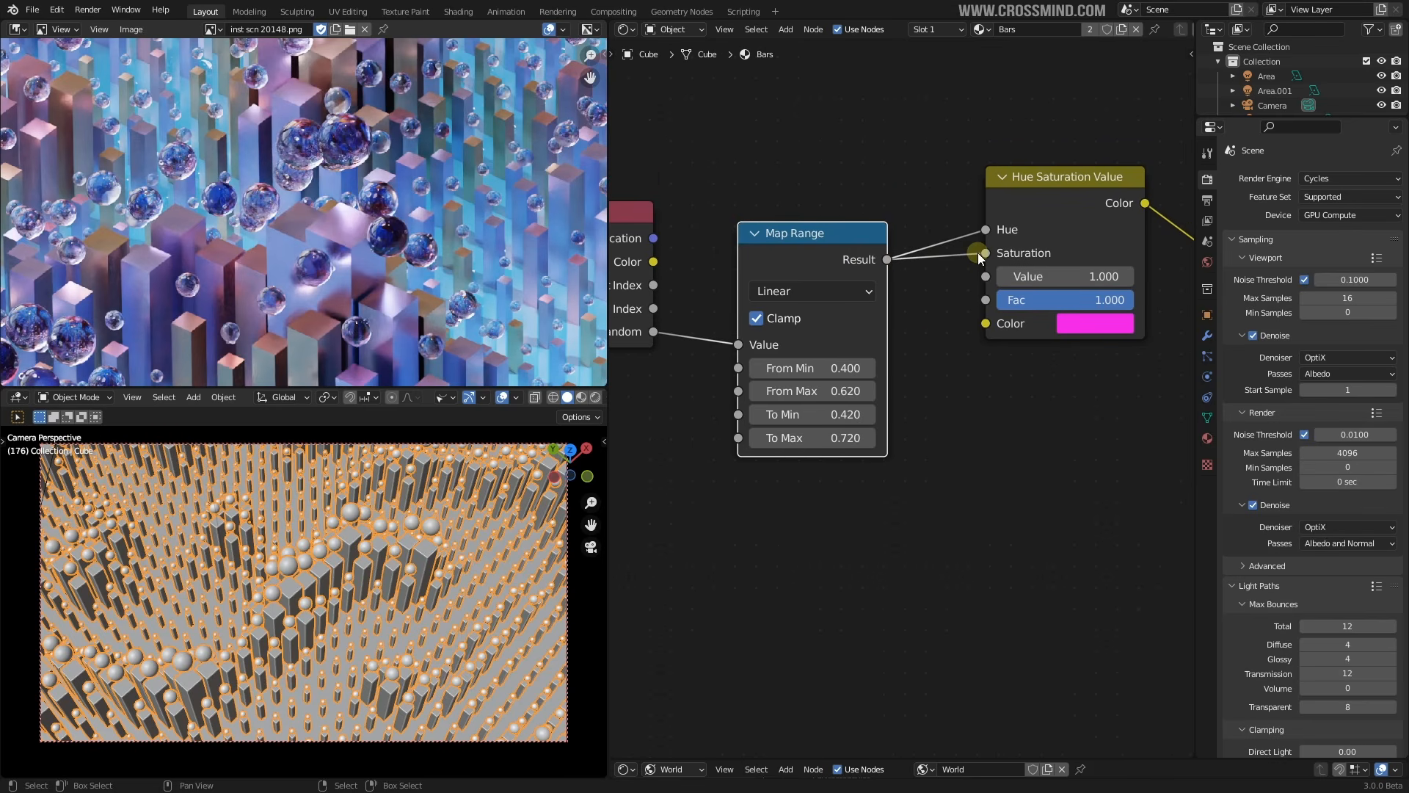
middle_click_drag(334, 190, 368, 199)
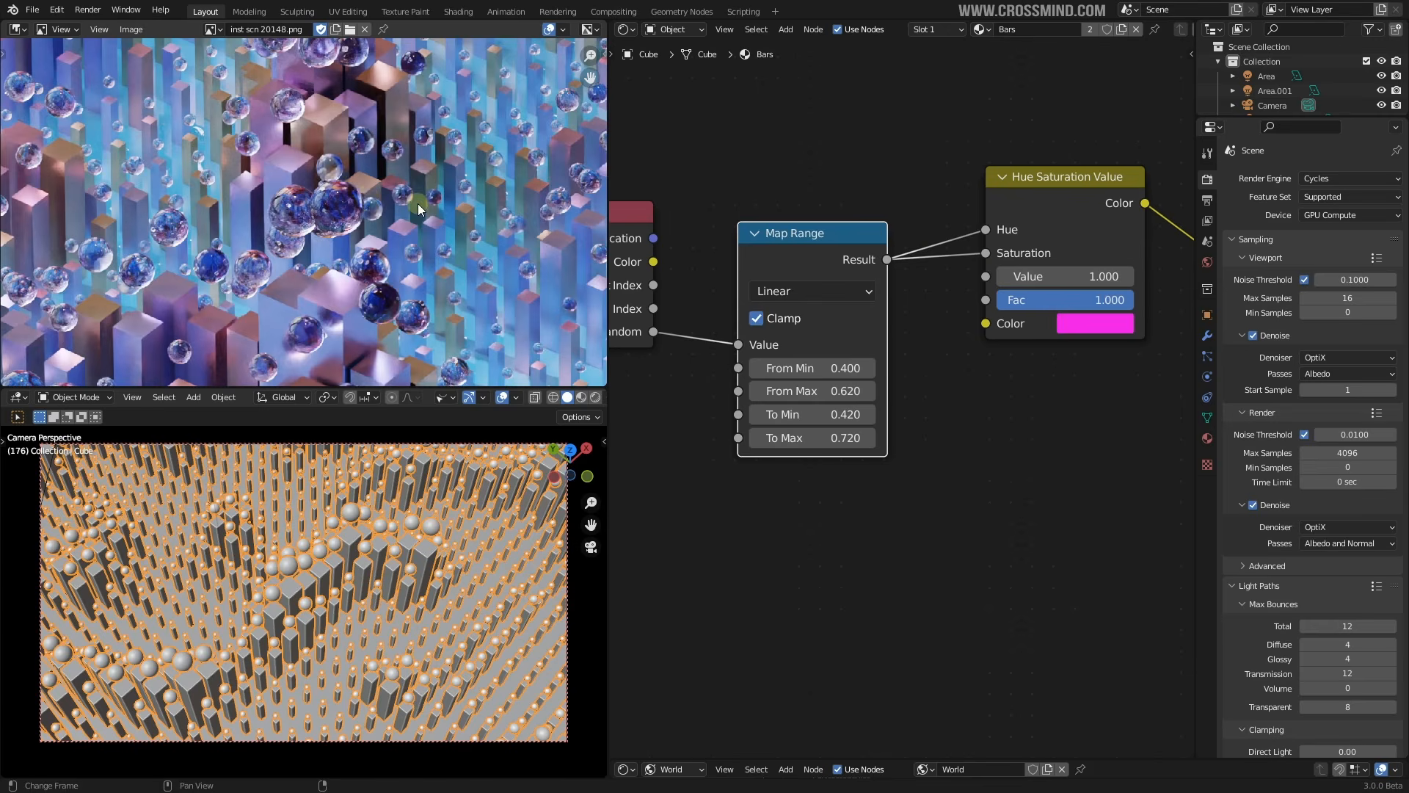
scroll(417, 204, "down", 4)
scroll(424, 229, "up", 3)
middle_click_drag(572, 162, 406, 183)
Bring the Principled BSDF node into view and open the object's material list
middle_click_drag(994, 170, 926, 239)
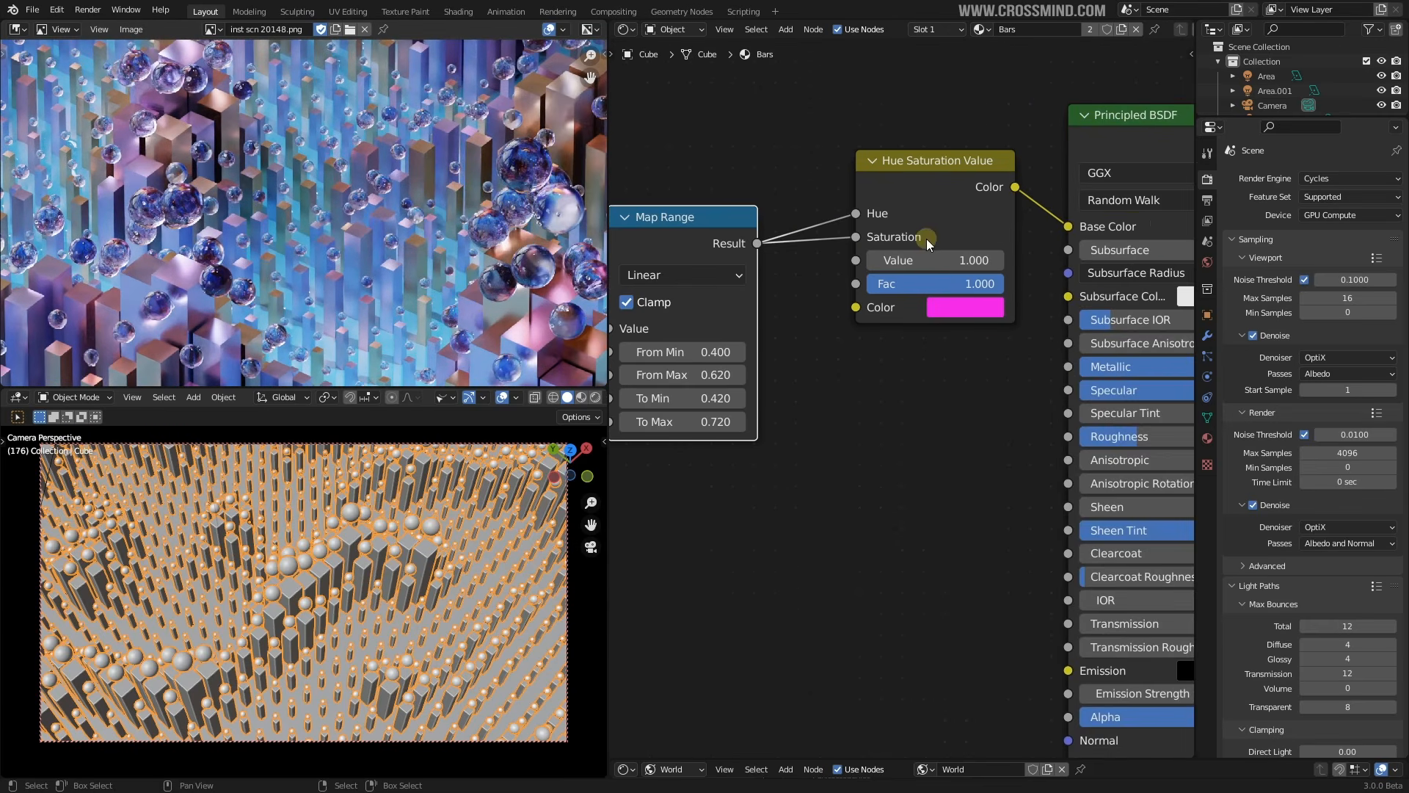
scroll(911, 399, "down", 2)
middle_click_drag(971, 376, 925, 376)
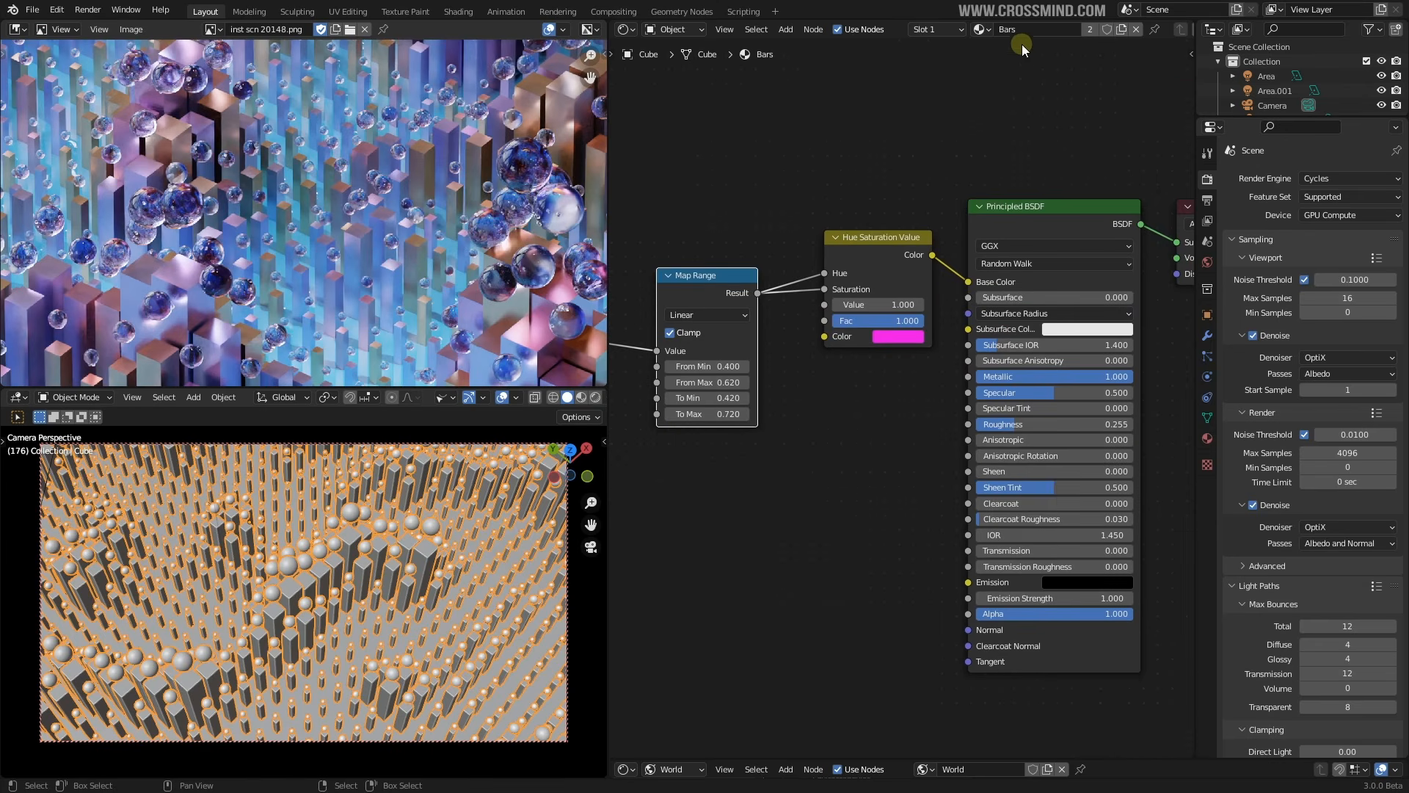
left_click(981, 29)
Switch to the Orbs material and move the Emission node closer to the ColorRamp
left_click(1006, 93)
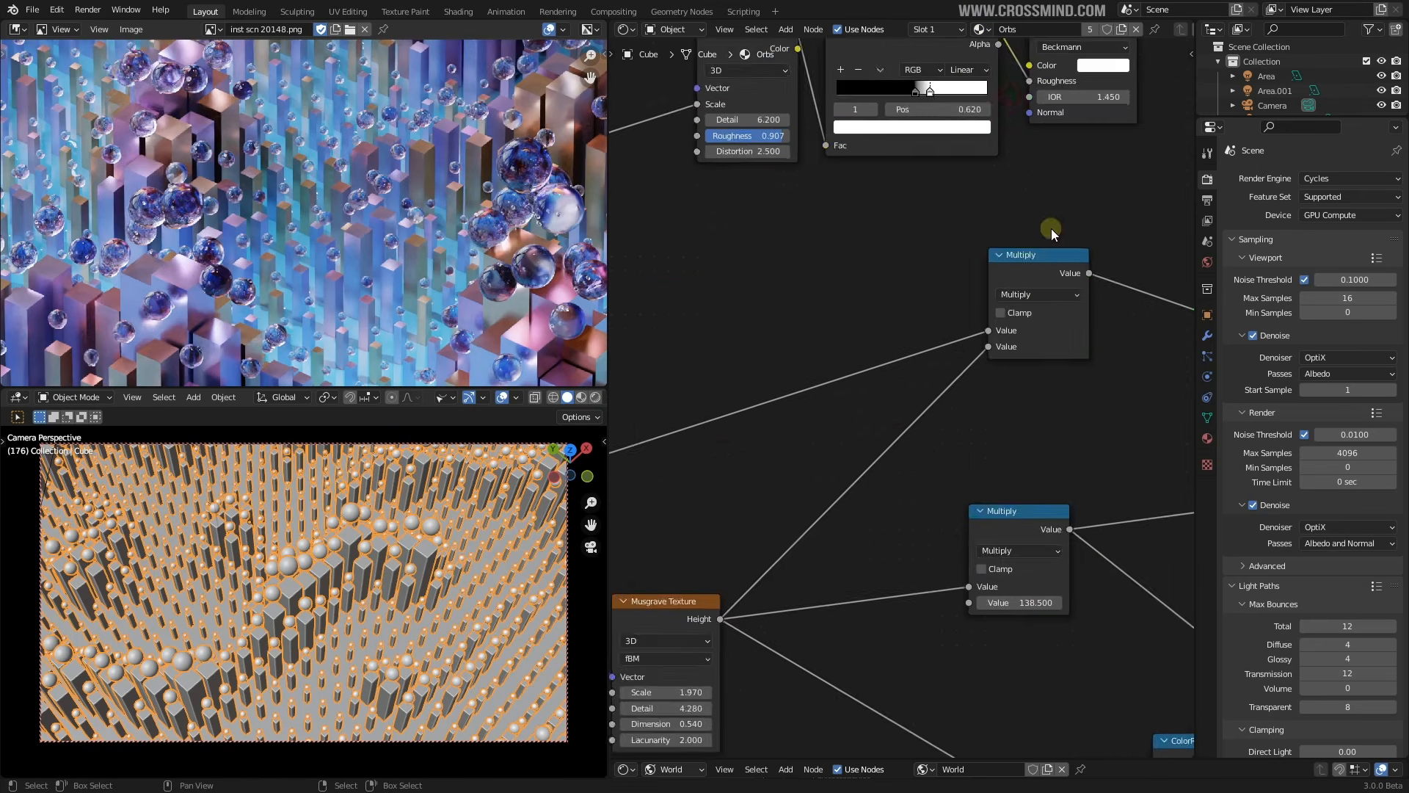
scroll(936, 288, "down", 2)
middle_click_drag(932, 272, 783, 208)
scroll(944, 296, "up", 4)
scroll(944, 295, "up", 3)
middle_click_drag(961, 322, 914, 276)
middle_click_drag(1028, 277, 956, 280)
left_click_drag(861, 236, 842, 213)
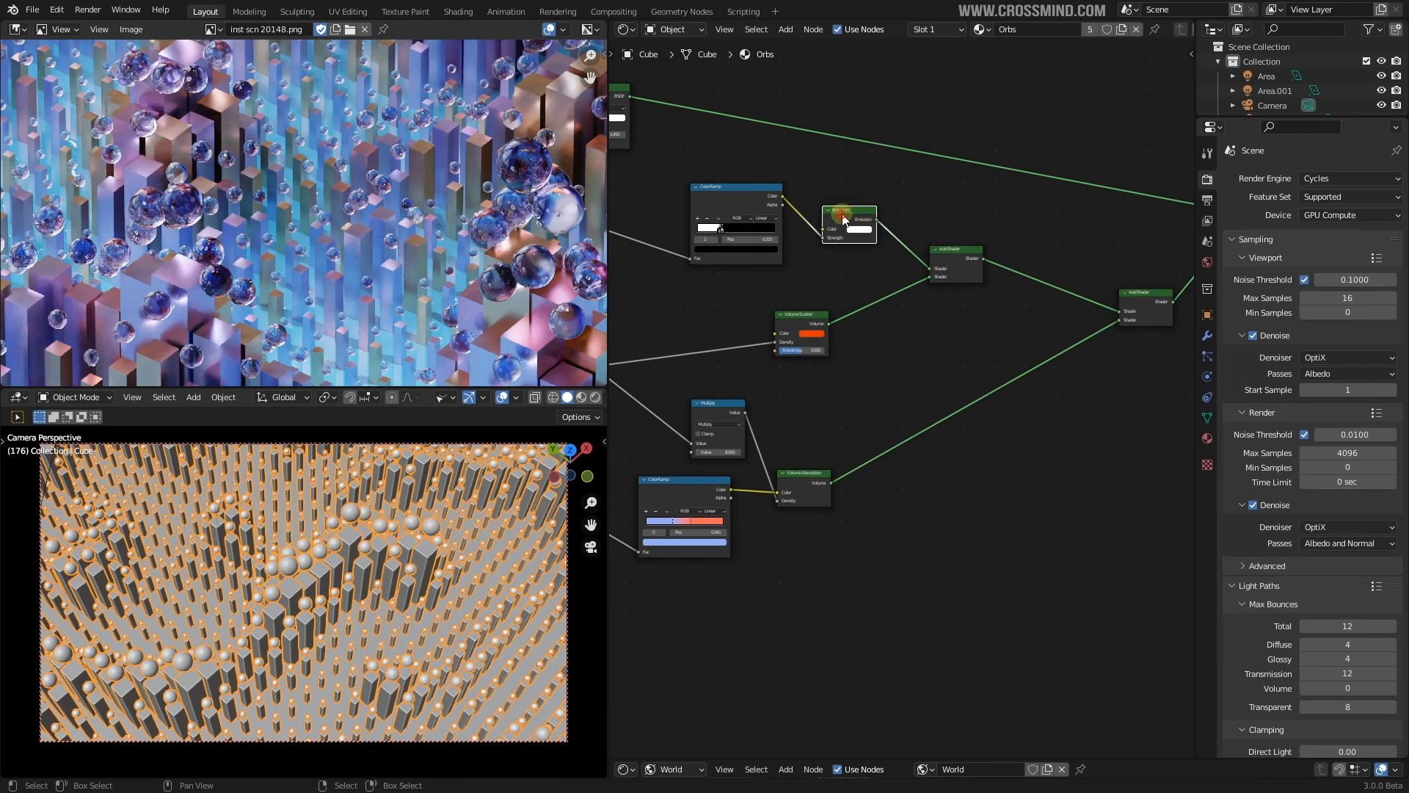
middle_click_drag(879, 238, 888, 162)
middle_click_drag(828, 212, 927, 284)
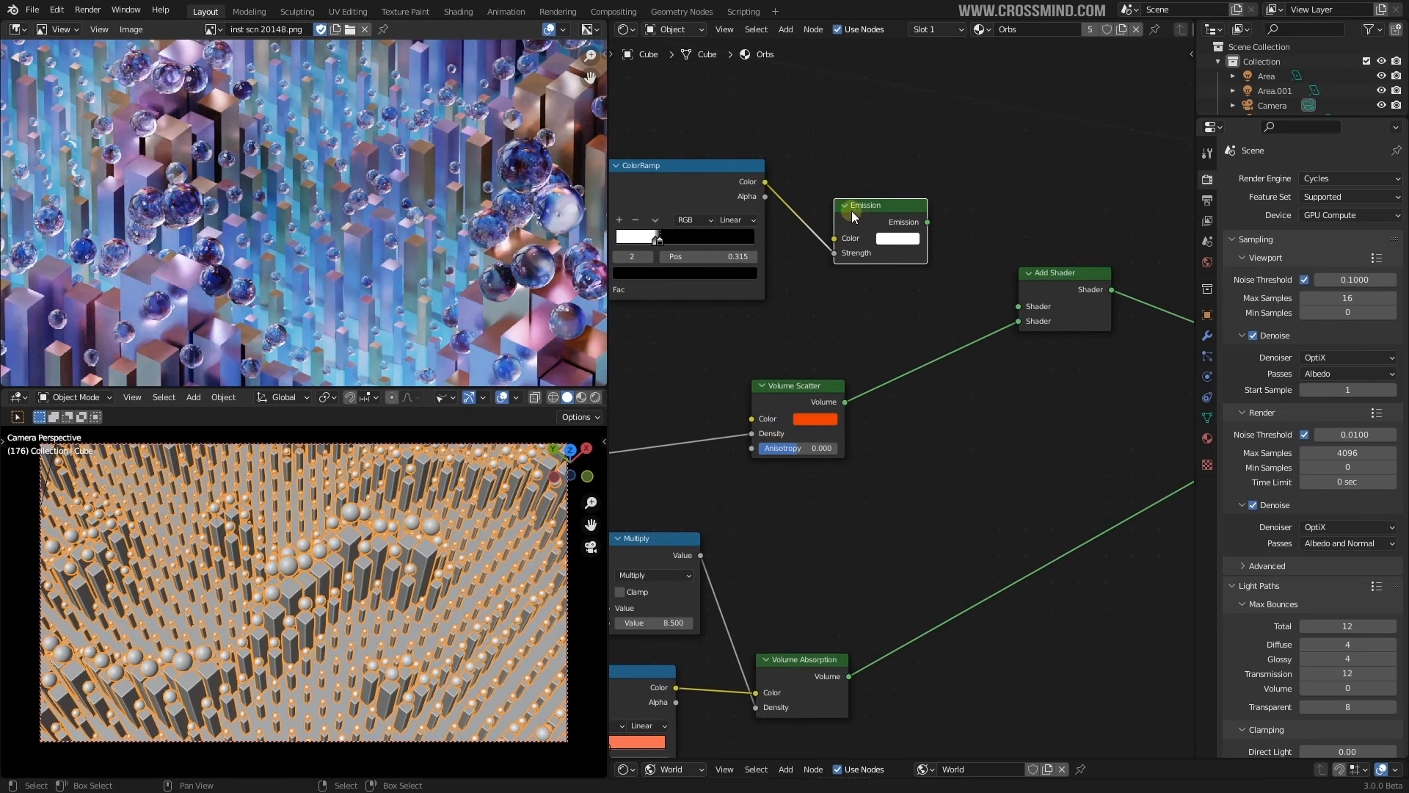
left_click_drag(855, 212, 822, 177)
scroll(784, 192, "down", 3)
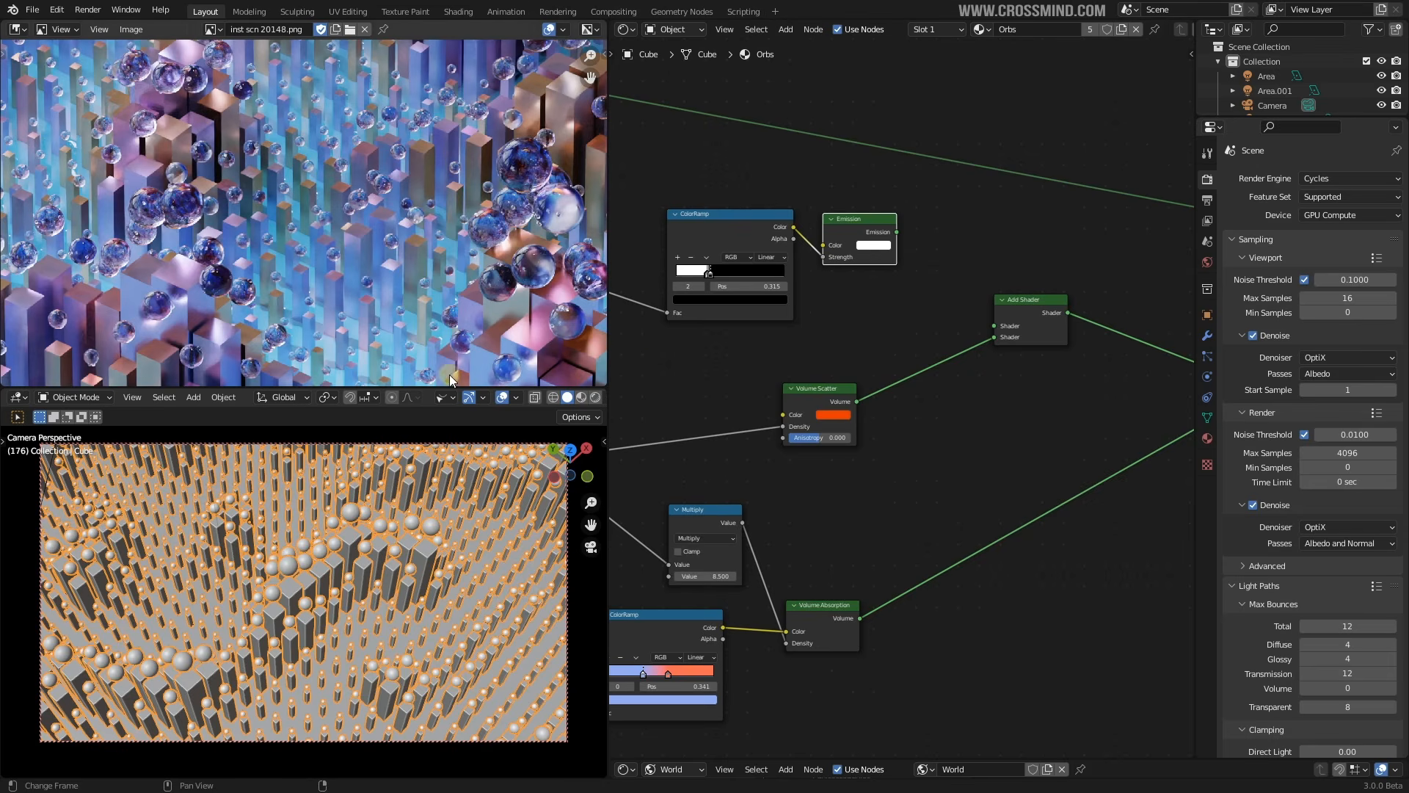
Change the reference image to inst scn 10152.png
left_click(211, 29)
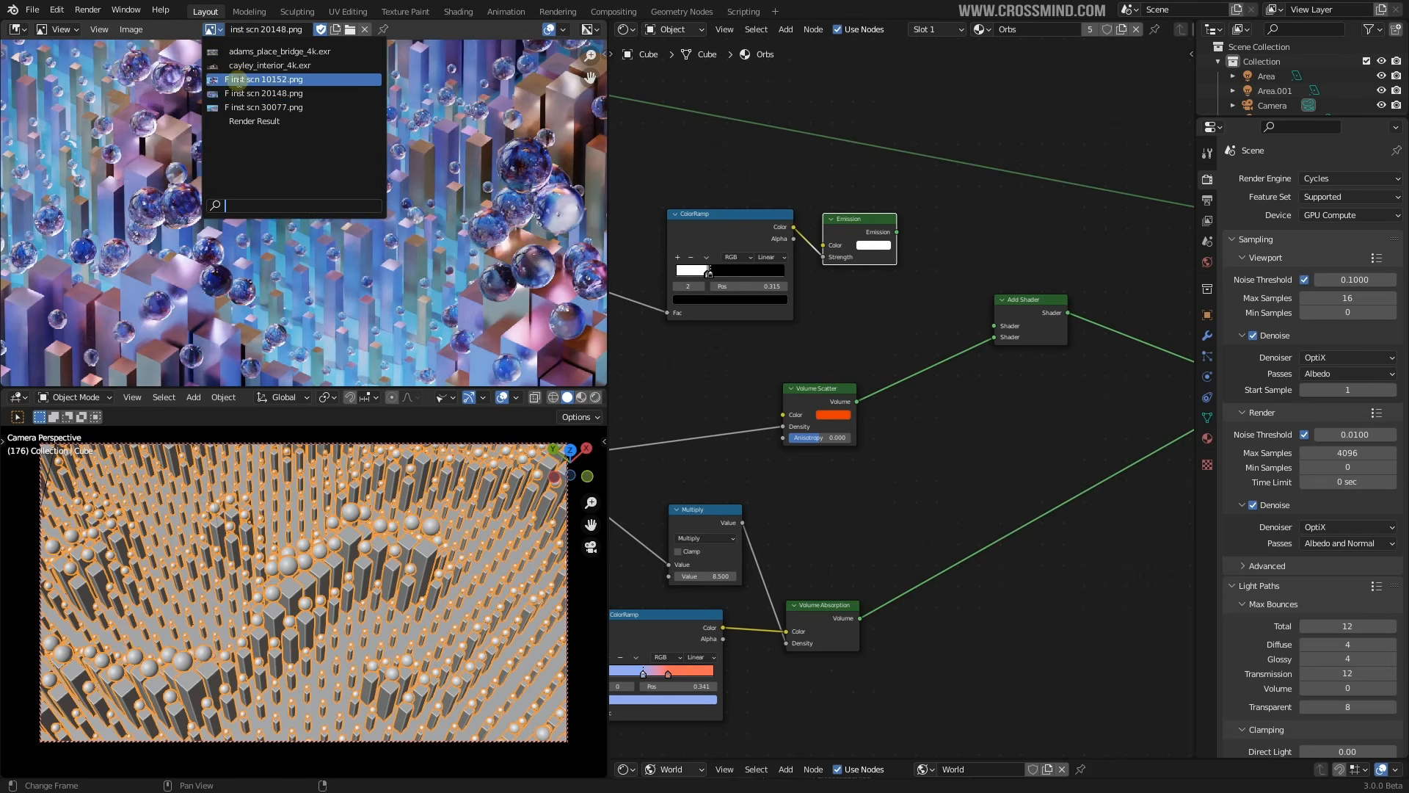
left_click(242, 85)
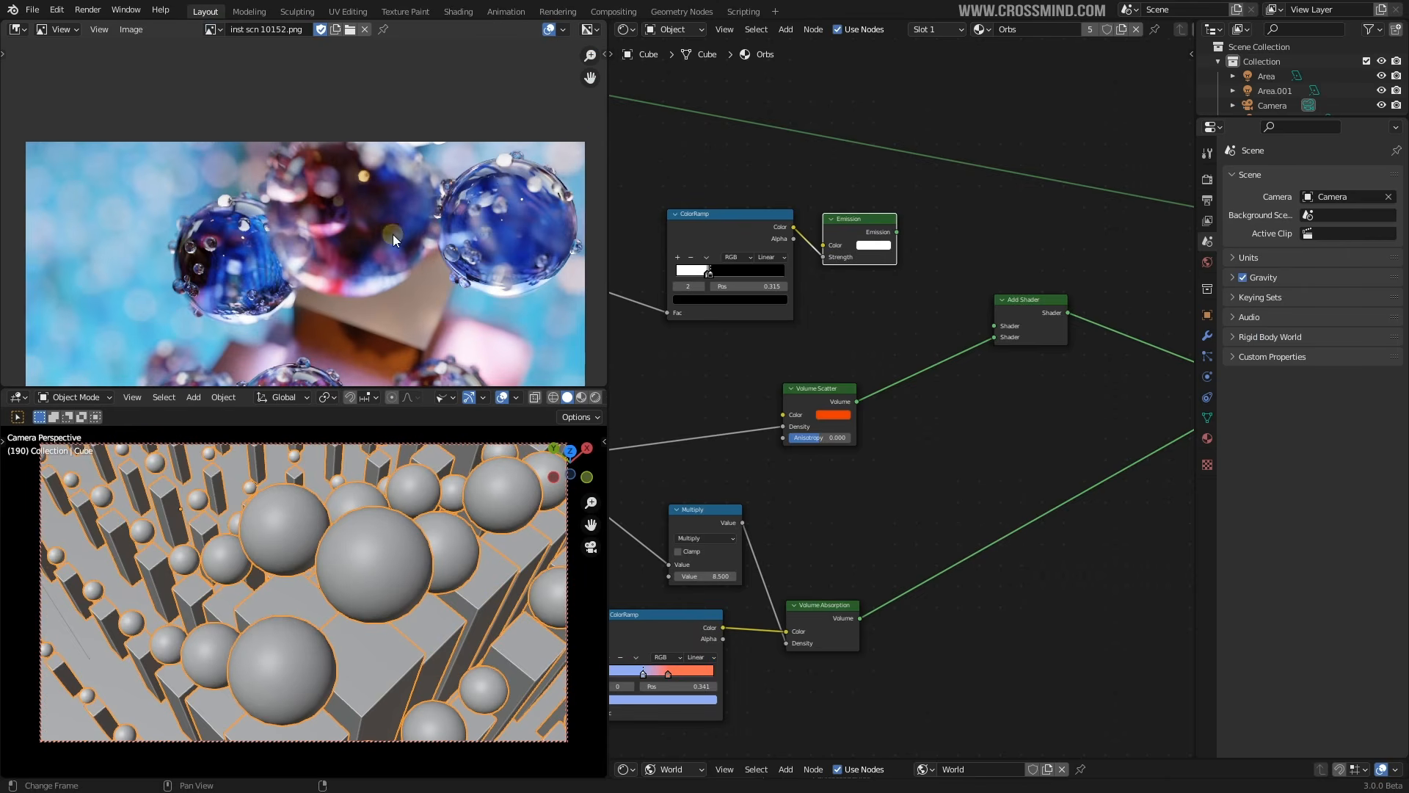
scroll(907, 369, "down", 1)
Move the Volume Scatter node down and to the left
scroll(907, 370, "down", 3)
middle_click_drag(897, 425, 881, 261)
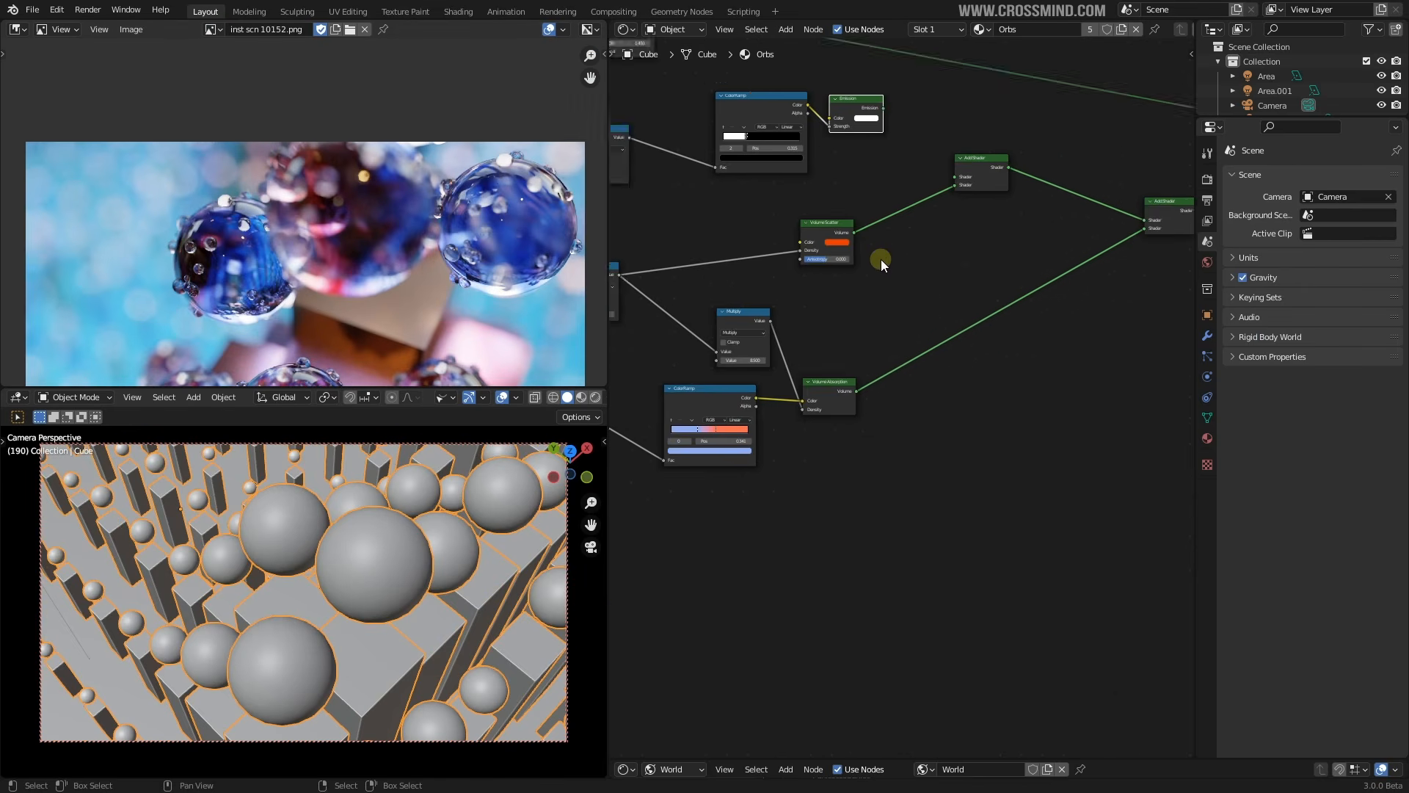
scroll(881, 262, "up", 1)
left_click_drag(832, 211, 851, 271)
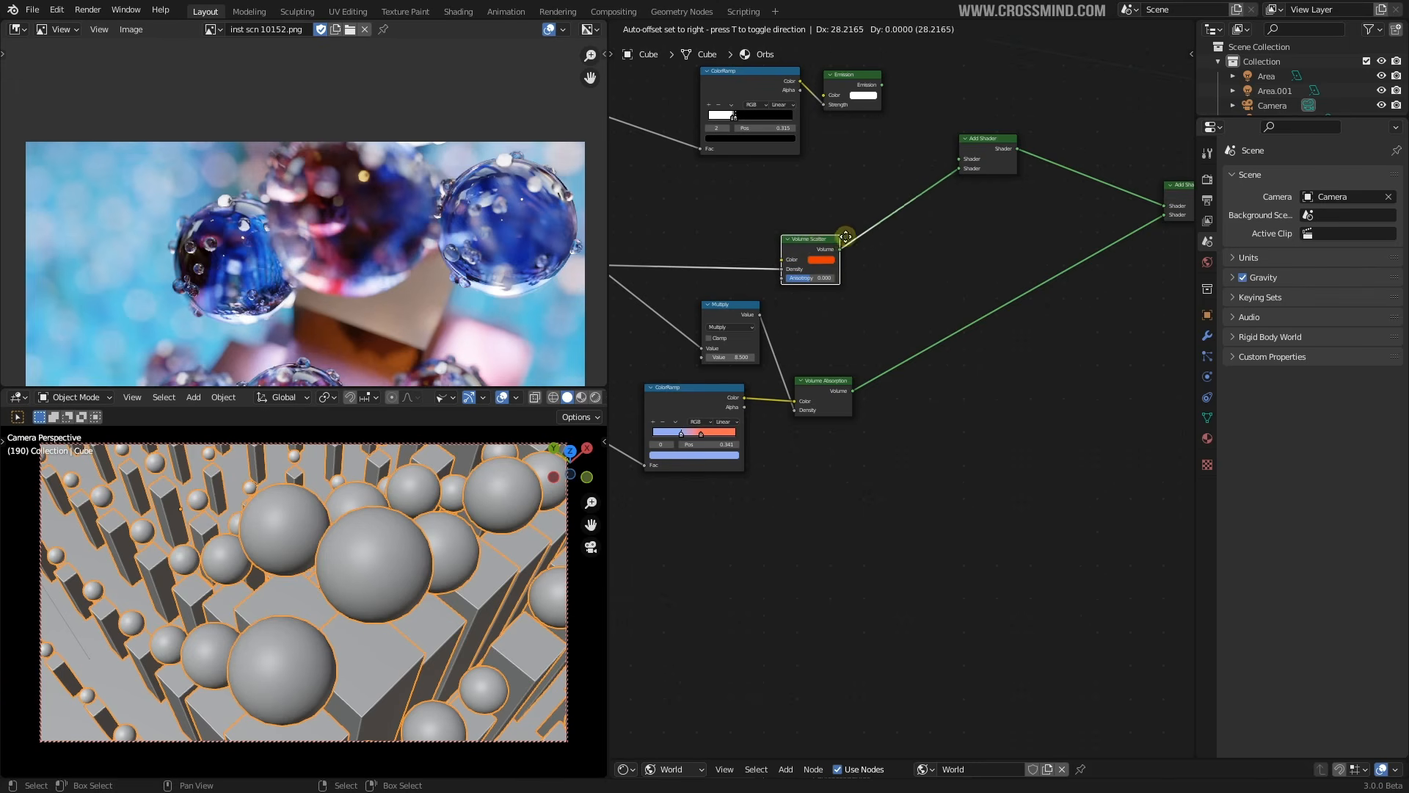
middle_click_drag(504, 253, 480, 199)
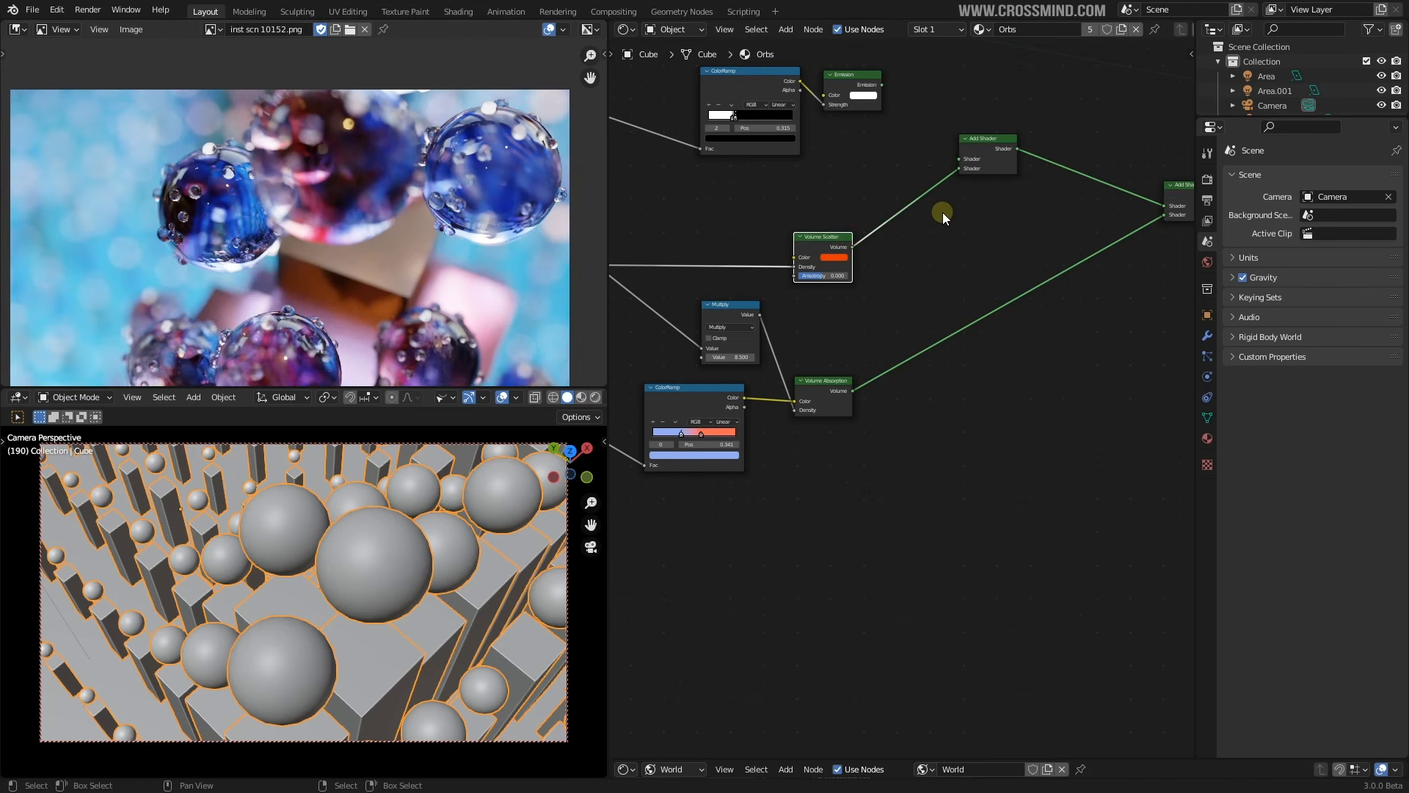
Move the Object Info node down-right next to the Musgrave Texture nodes
scroll(927, 261, "down", 2)
middle_click_drag(815, 301, 1020, 275)
scroll(775, 350, "down", 4)
middle_click_drag(697, 345, 912, 360)
scroll(855, 367, "up", 1)
left_click_drag(751, 265, 777, 312)
scroll(827, 352, "up", 2)
middle_click_drag(828, 352, 919, 346)
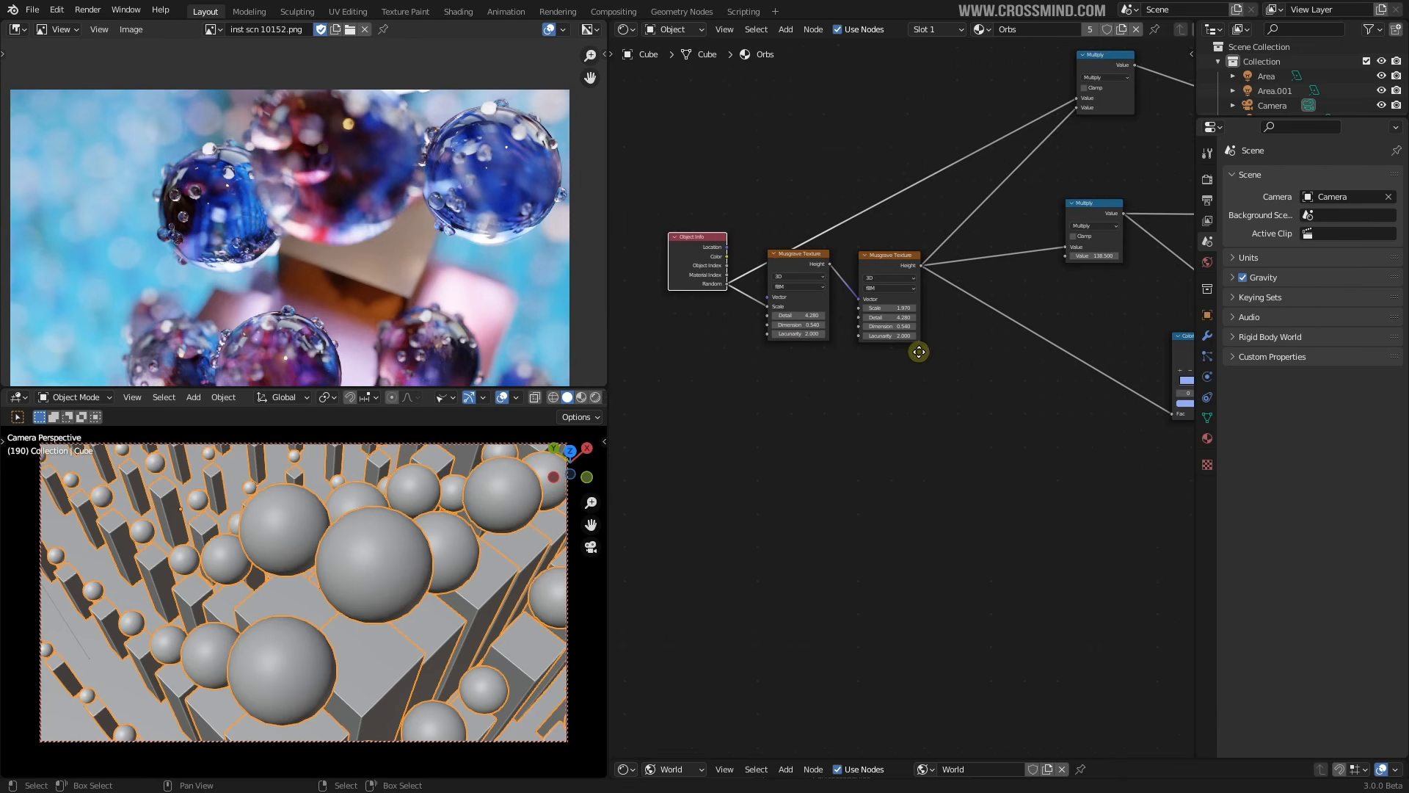
Select the ColorRamp node in the orb shader
middle_click_drag(984, 404, 830, 371)
middle_click_drag(984, 338, 854, 339)
scroll(832, 321, "up", 1)
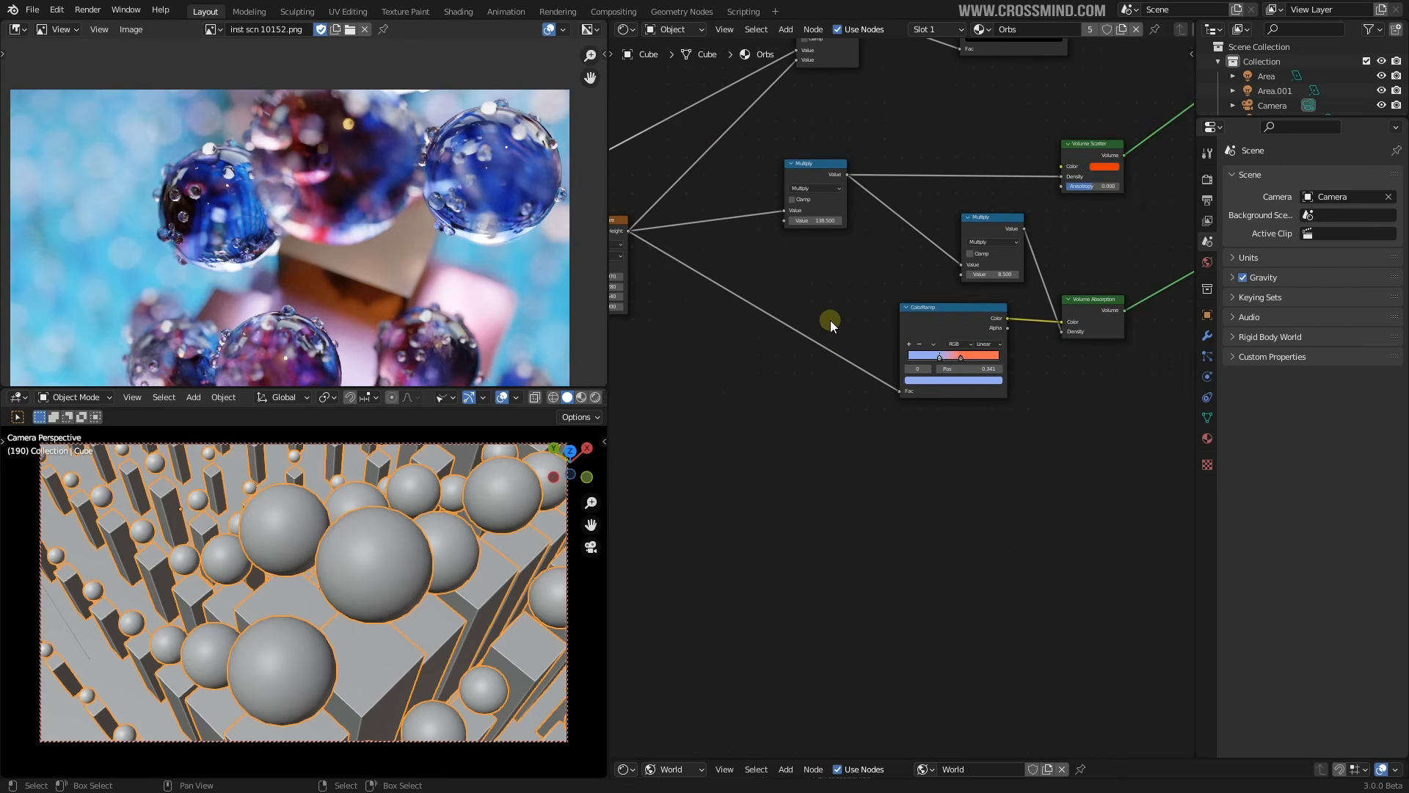
left_click(990, 323)
middle_click_drag(764, 337, 1000, 347)
middle_click_drag(801, 304, 874, 336)
scroll(874, 335, "up", 1)
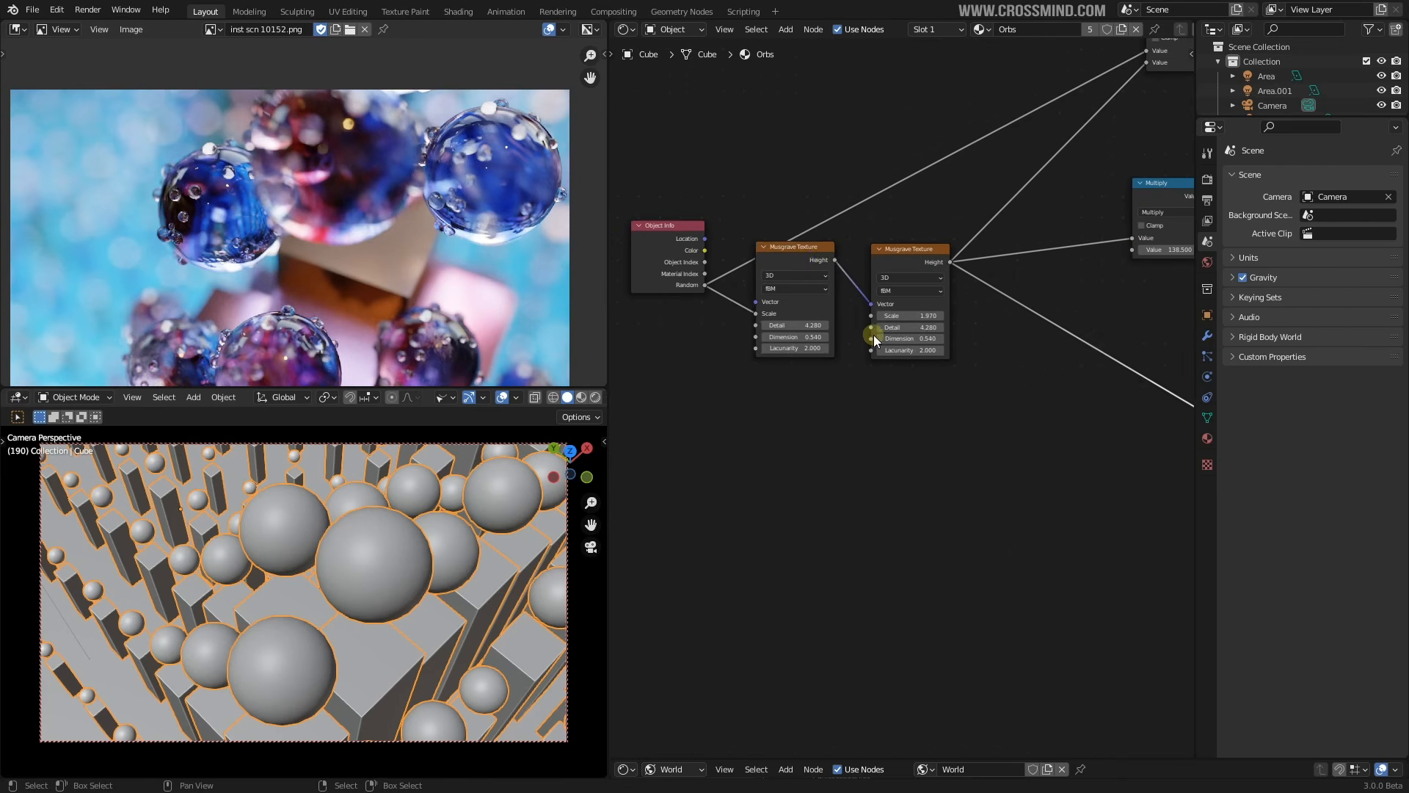
Select the first Musgrave Texture node, then the dew-drop sphere in the viewport
left_click(807, 258)
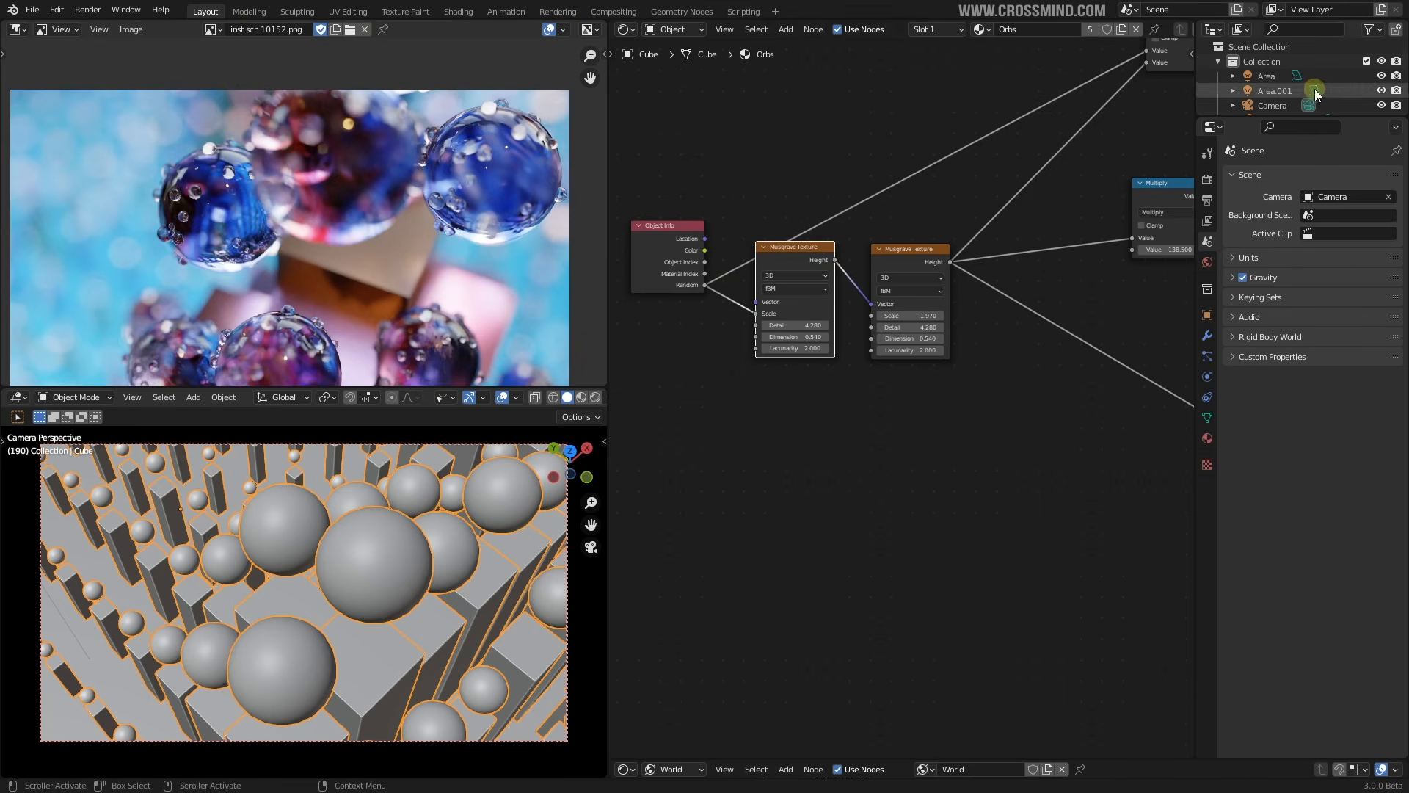
scroll(221, 613, "down", 11)
middle_click_drag(310, 603, 319, 544)
left_click(323, 525)
Isolate the dew-drop sphere in local view with Material Preview shading and orbit around it
key("KP_Divide")
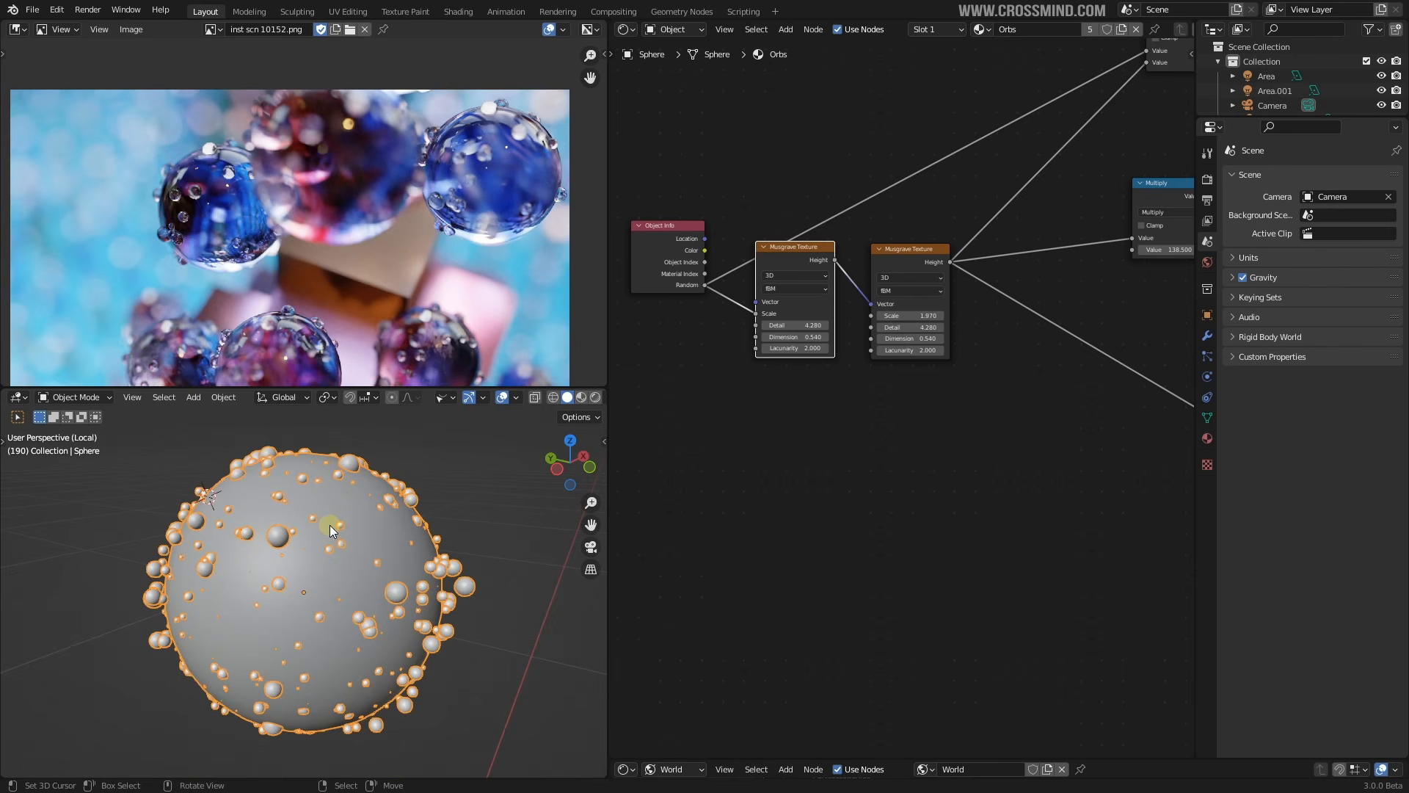
left_click(582, 398)
mouse_move(559, 411)
middle_mouse_down()
mouse_move(408, 552)
mouse_move(345, 584)
middle_mouse_up()
middle_click_drag(474, 504, 467, 509)
middle_click_drag(467, 510, 426, 530)
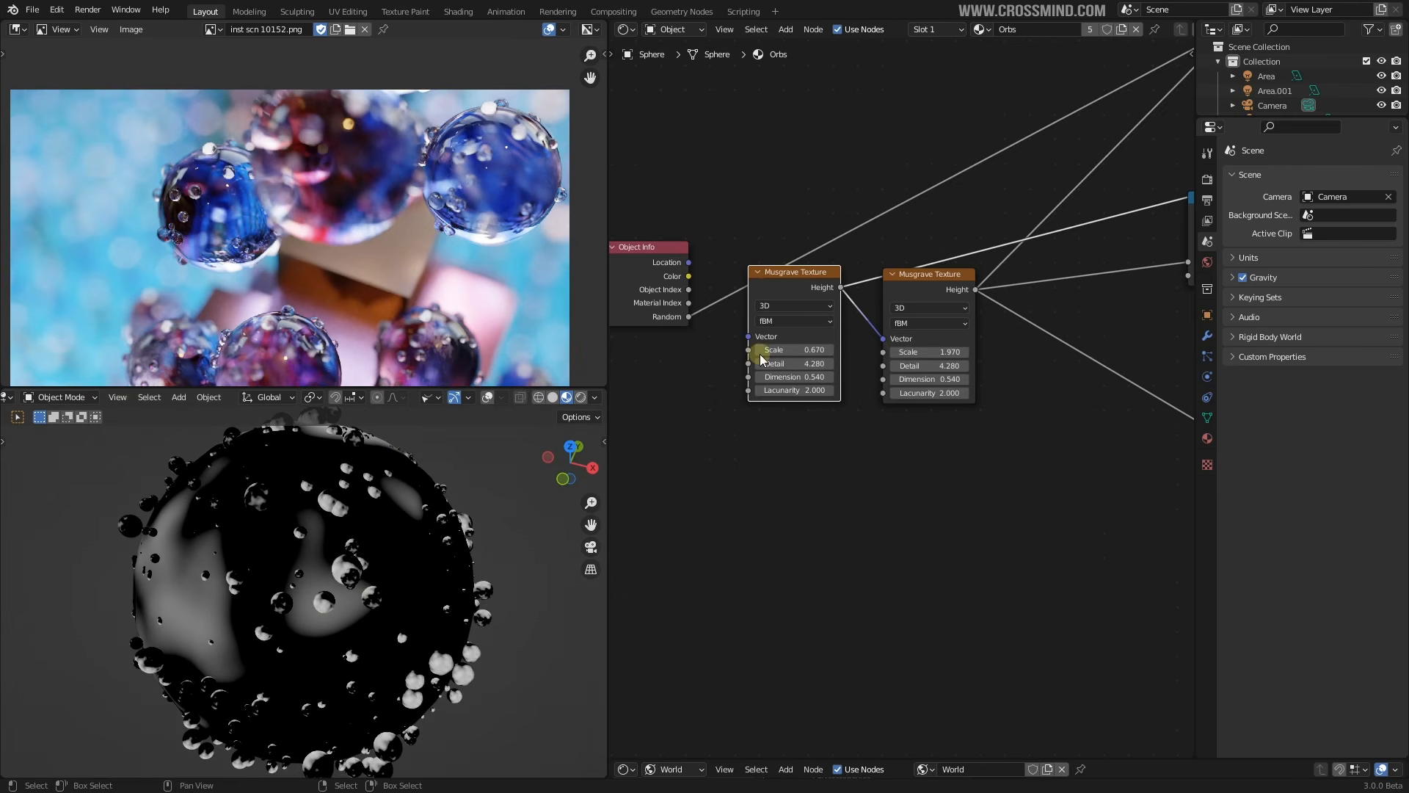
scroll(342, 533, "down", 3)
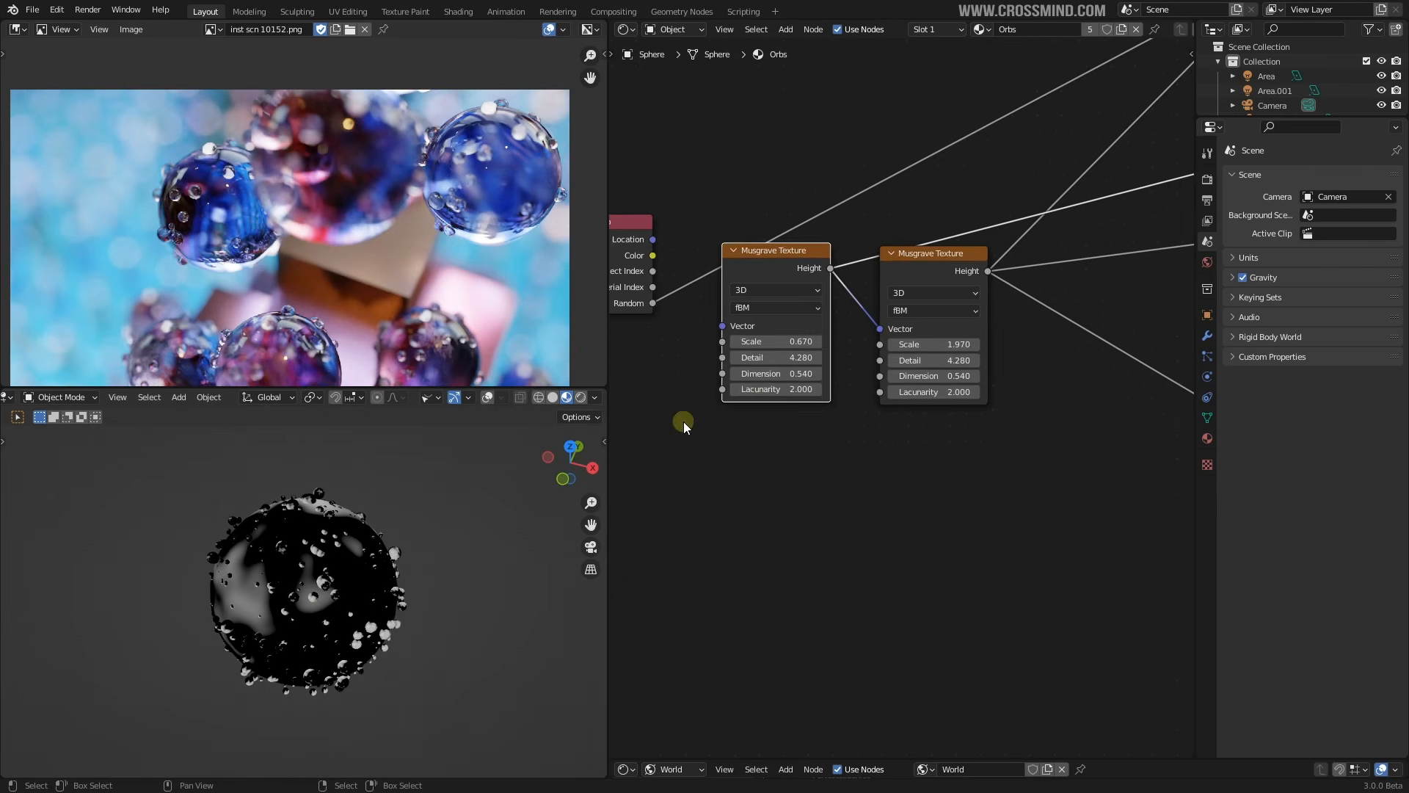
scroll(684, 422, "up", 2)
scroll(679, 324, "up", 2)
scroll(697, 342, "down", 1)
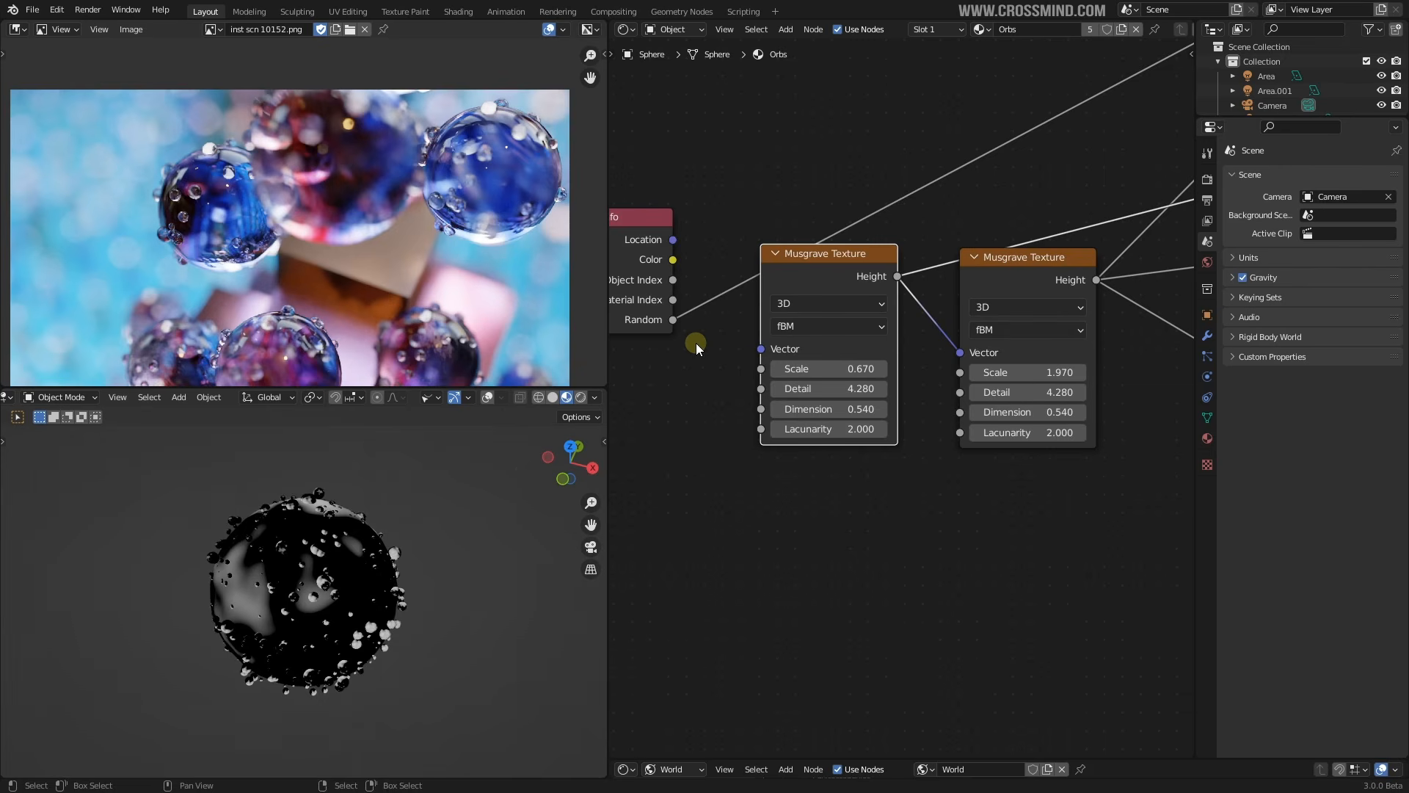
middle_click_drag(300, 578, 336, 567)
scroll(337, 567, "up", 1)
Keep Musgrave Scale at 0.670, then plug Object Info Random into the first Musgrave's Scale
left_click_drag(850, 372, 860, 372)
right_click(850, 372)
left_click_drag(680, 324, 768, 369)
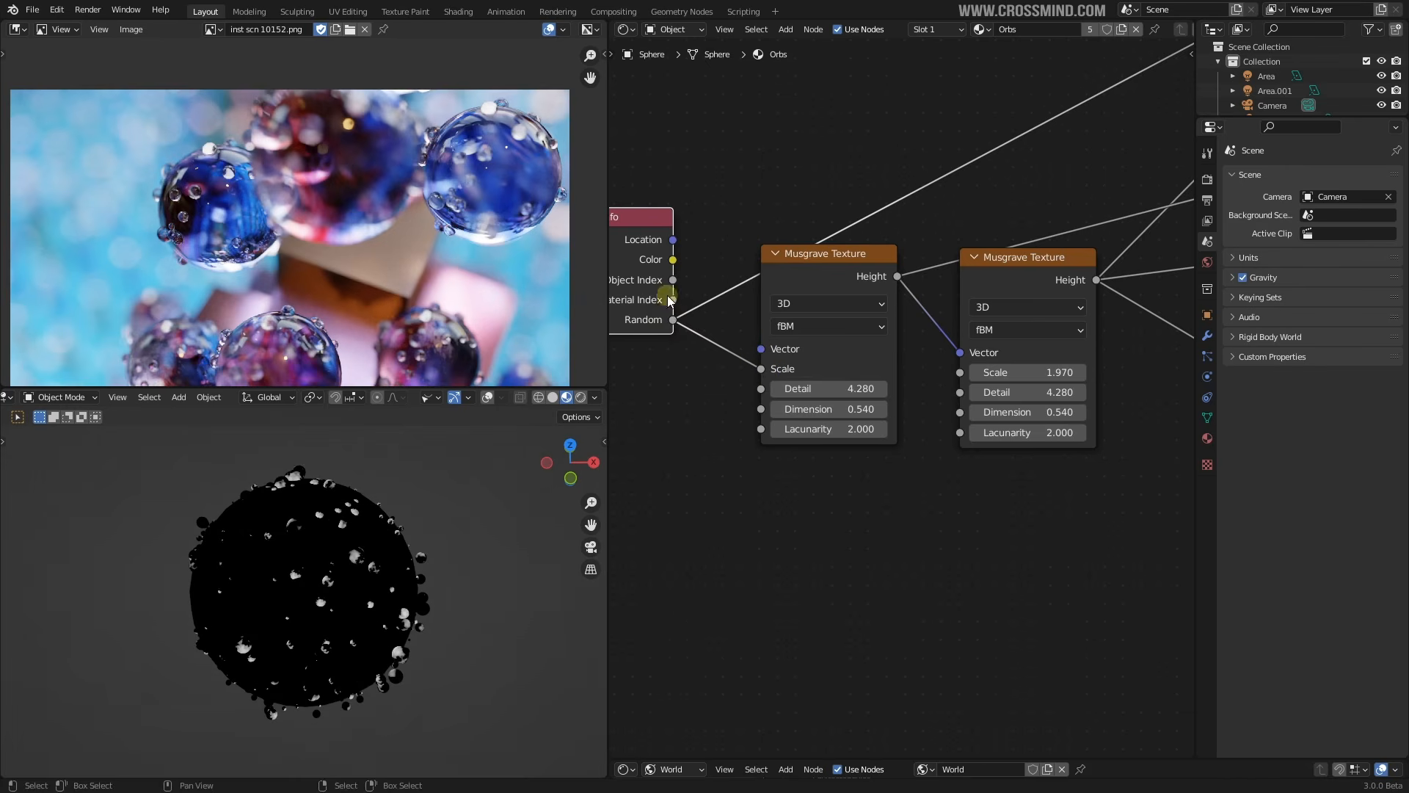
middle_click_drag(687, 303, 769, 322)
scroll(378, 223, "down", 1)
Fit the reference photo in view around the orbs and pan the node tree left
mouse_move(377, 222)
middle_mouse_down()
mouse_move(409, 198)
mouse_move(368, 177)
mouse_move(364, 205)
middle_mouse_up()
scroll(408, 198, "up", 1)
scroll(369, 170, "up", 1)
scroll(364, 204, "up", 1)
middle_click_drag(150, 215, 128, 242)
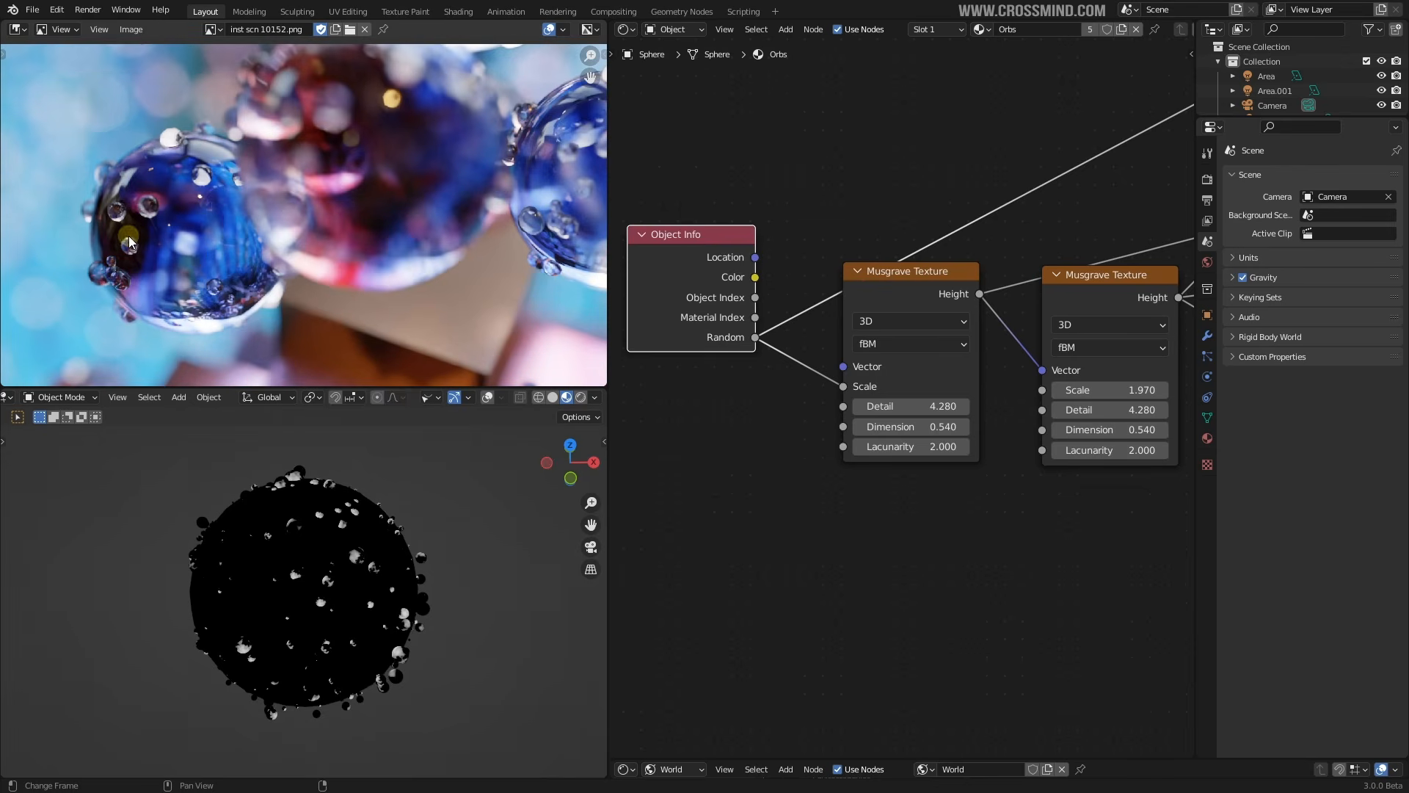
key("Home")
scroll(420, 209, "up", 2)
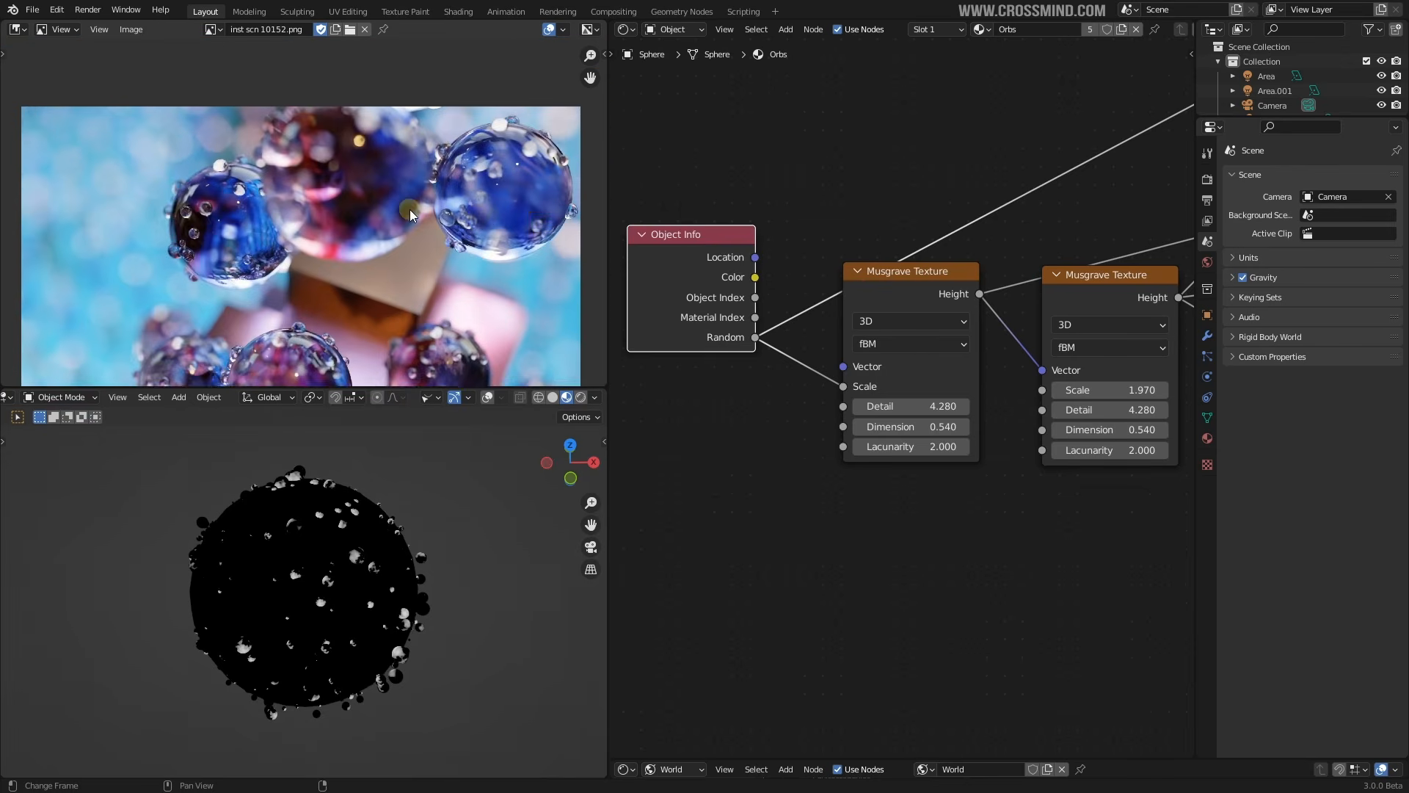
middle_click_drag(476, 211, 441, 187)
middle_click_drag(1030, 342, 780, 349)
scroll(899, 378, "down", 9)
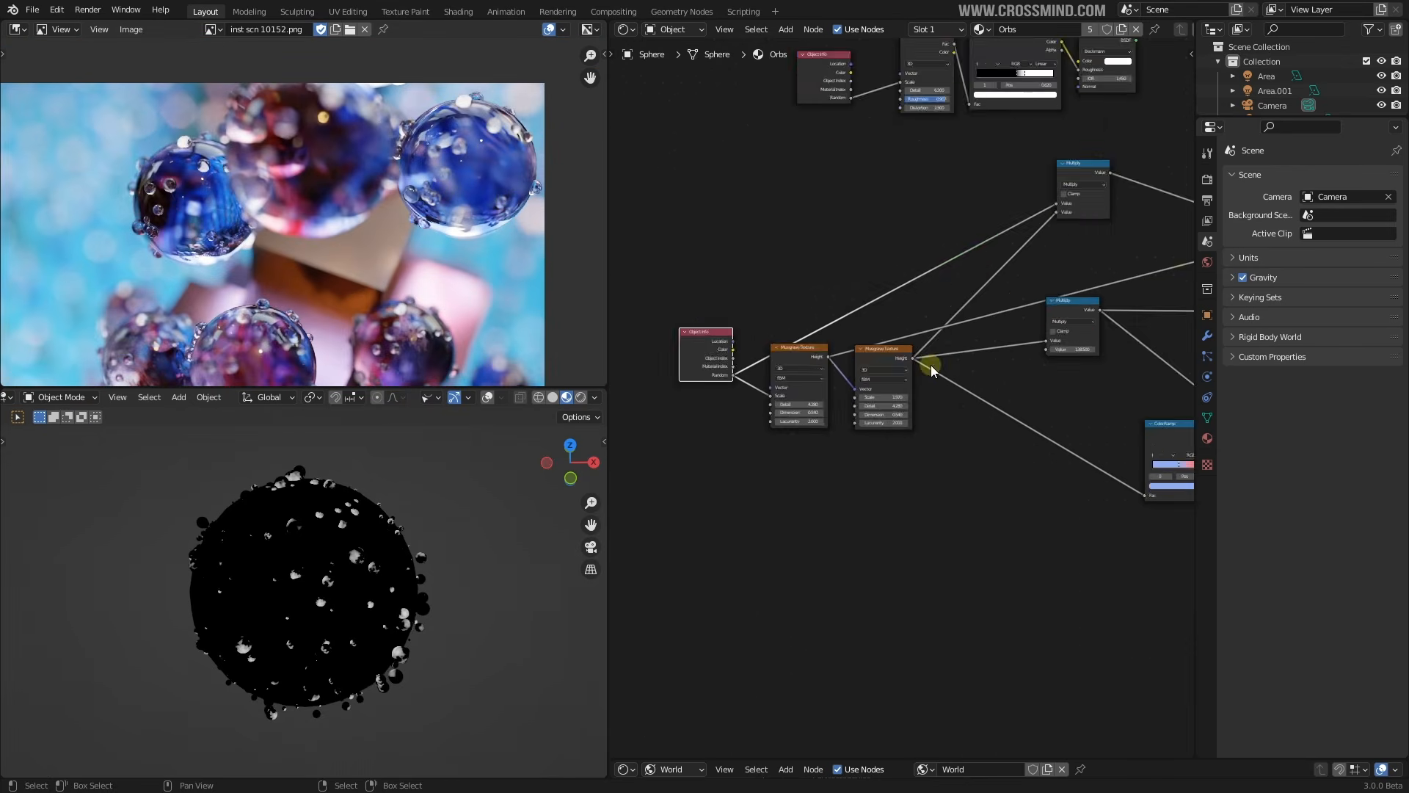
Select the Volume Absorption and ColorRamp nodes and raise the Volume Scatter node slightly
mouse_move(1017, 360)
middle_mouse_down()
mouse_move(690, 279)
mouse_move(841, 342)
mouse_move(1002, 358)
middle_mouse_up()
scroll(721, 326, "up", 7)
left_click(1012, 303)
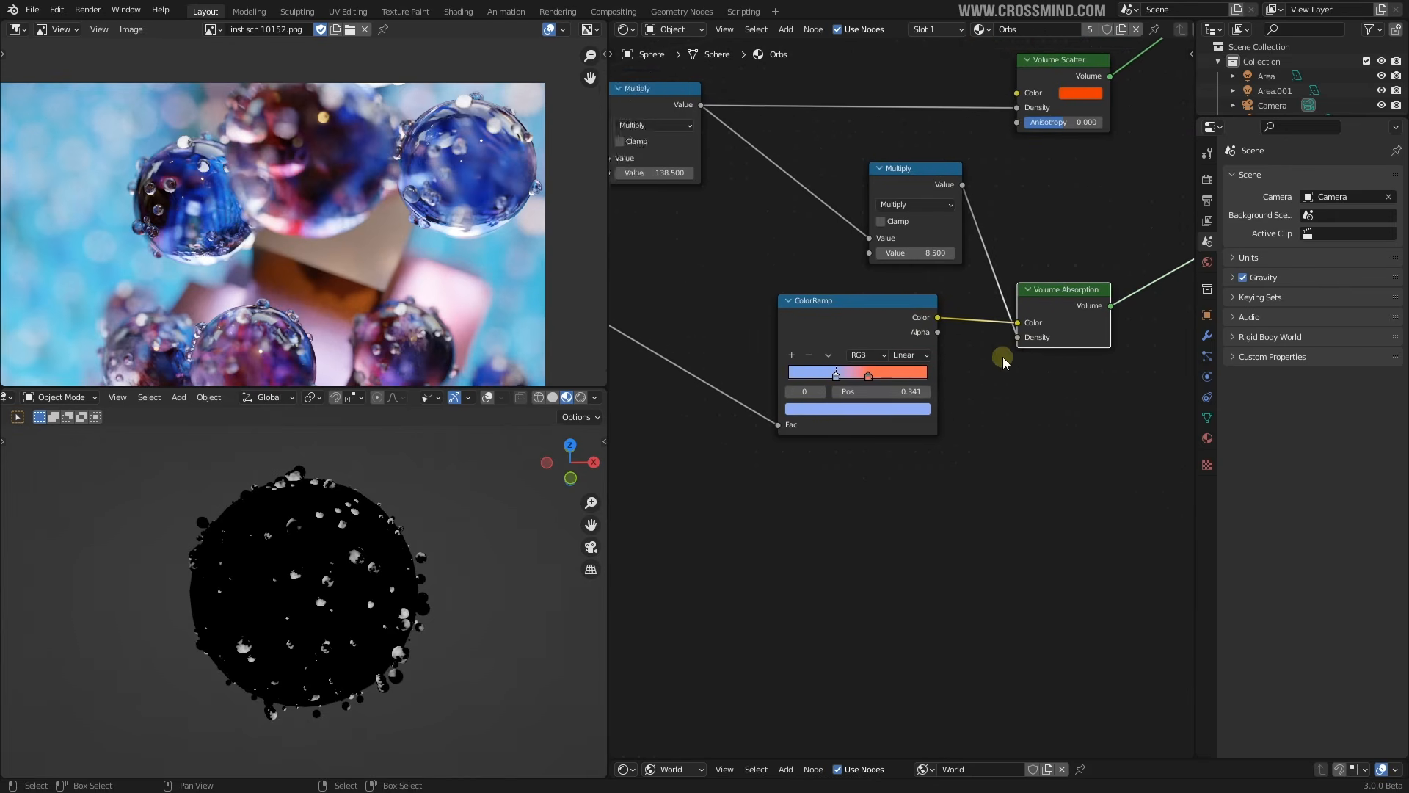
scroll(903, 378, "up", 2)
left_click(820, 330)
scroll(857, 376, "up", 4)
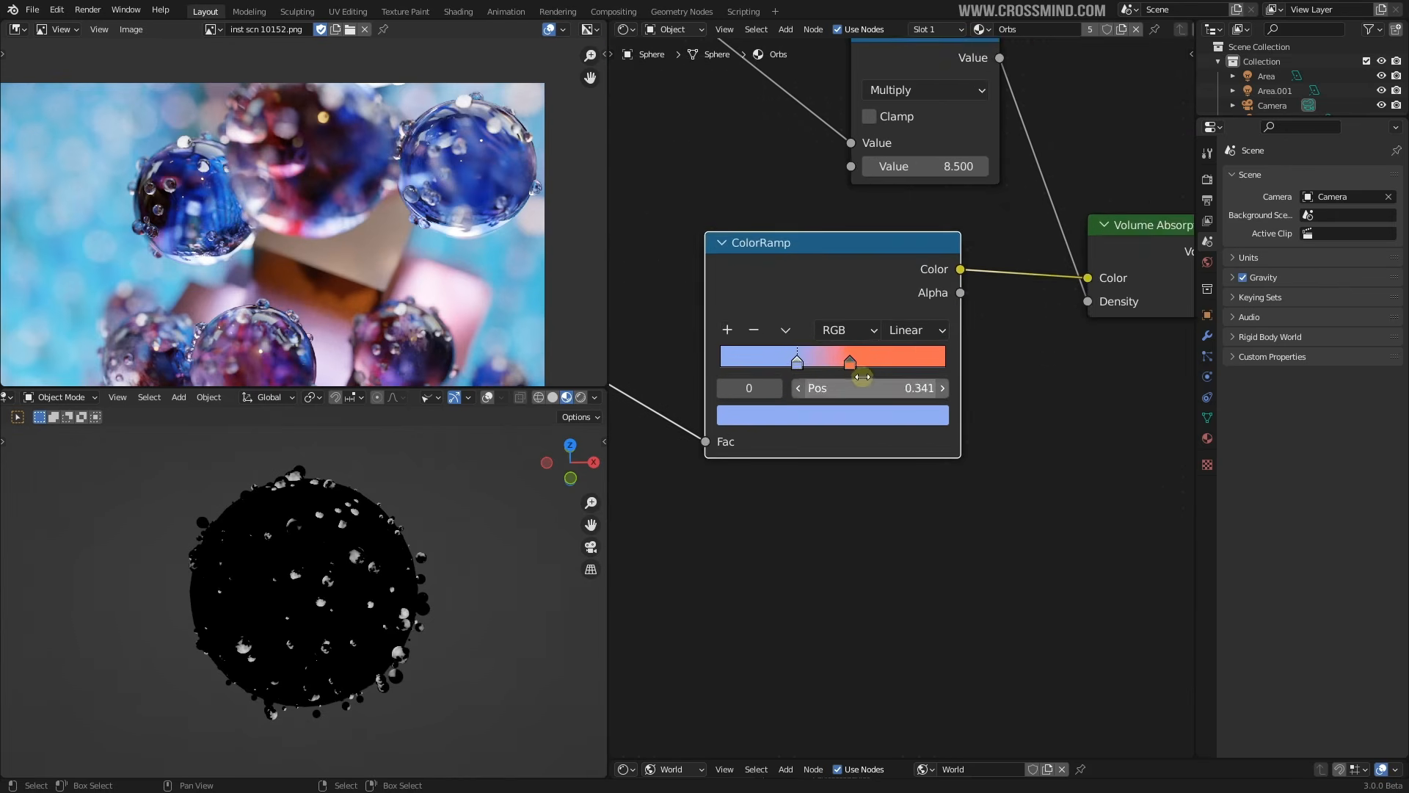
scroll(829, 351, "down", 12)
middle_click_drag(985, 303, 919, 403)
scroll(915, 394, "down", 2)
scroll(921, 367, "up", 3)
left_click_drag(890, 324, 888, 312)
middle_click_drag(862, 366, 1073, 339)
Pan to the Musgrave Texture node and reposition the reference photo
scroll(884, 343, "up", 3)
scroll(884, 353, "down", 3)
middle_click_drag(852, 355, 793, 387)
scroll(640, 432, "up", 1)
scroll(796, 385, "up", 2)
middle_click_drag(271, 244, 277, 241)
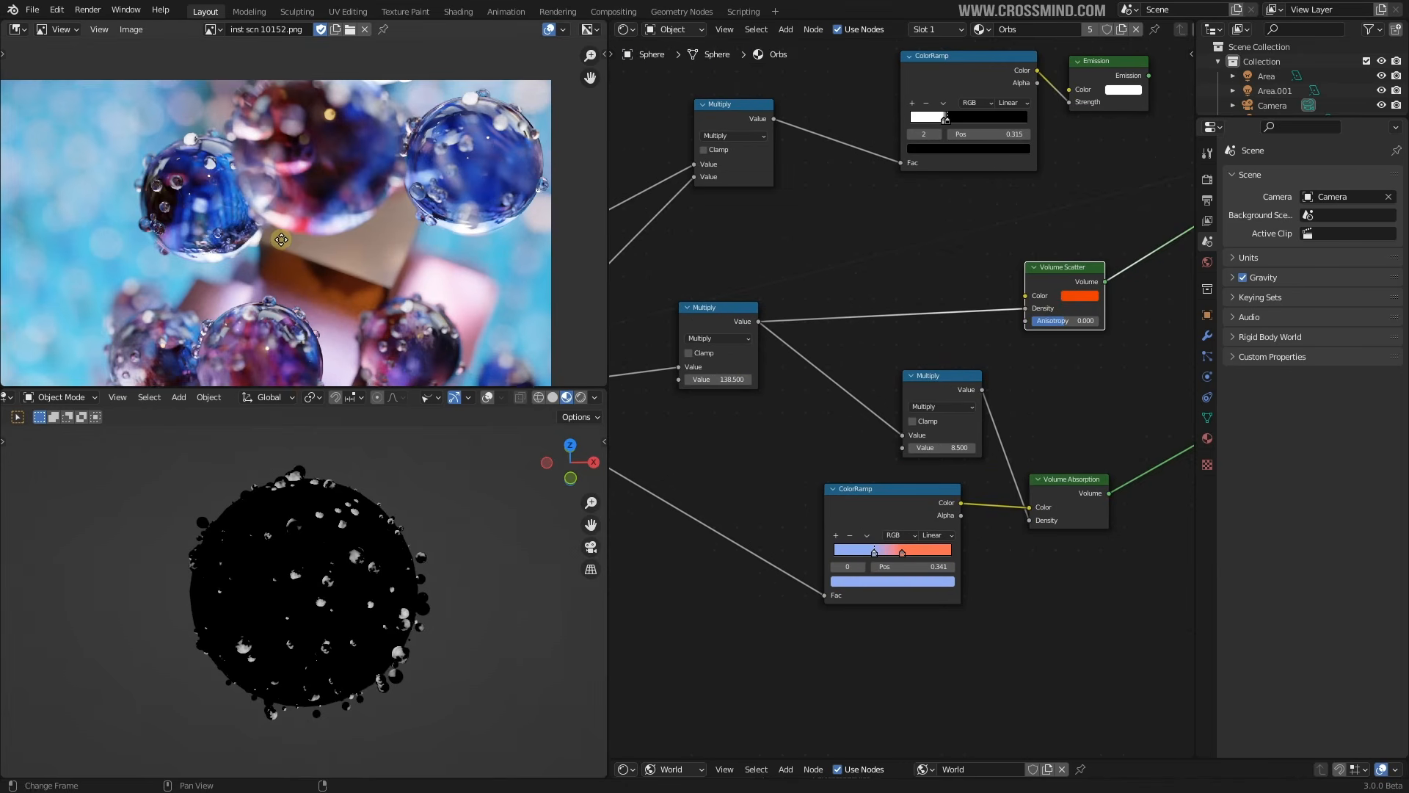
scroll(210, 278, "up", 2)
middle_click_drag(210, 278, 324, 257)
scroll(306, 168, "down", 2)
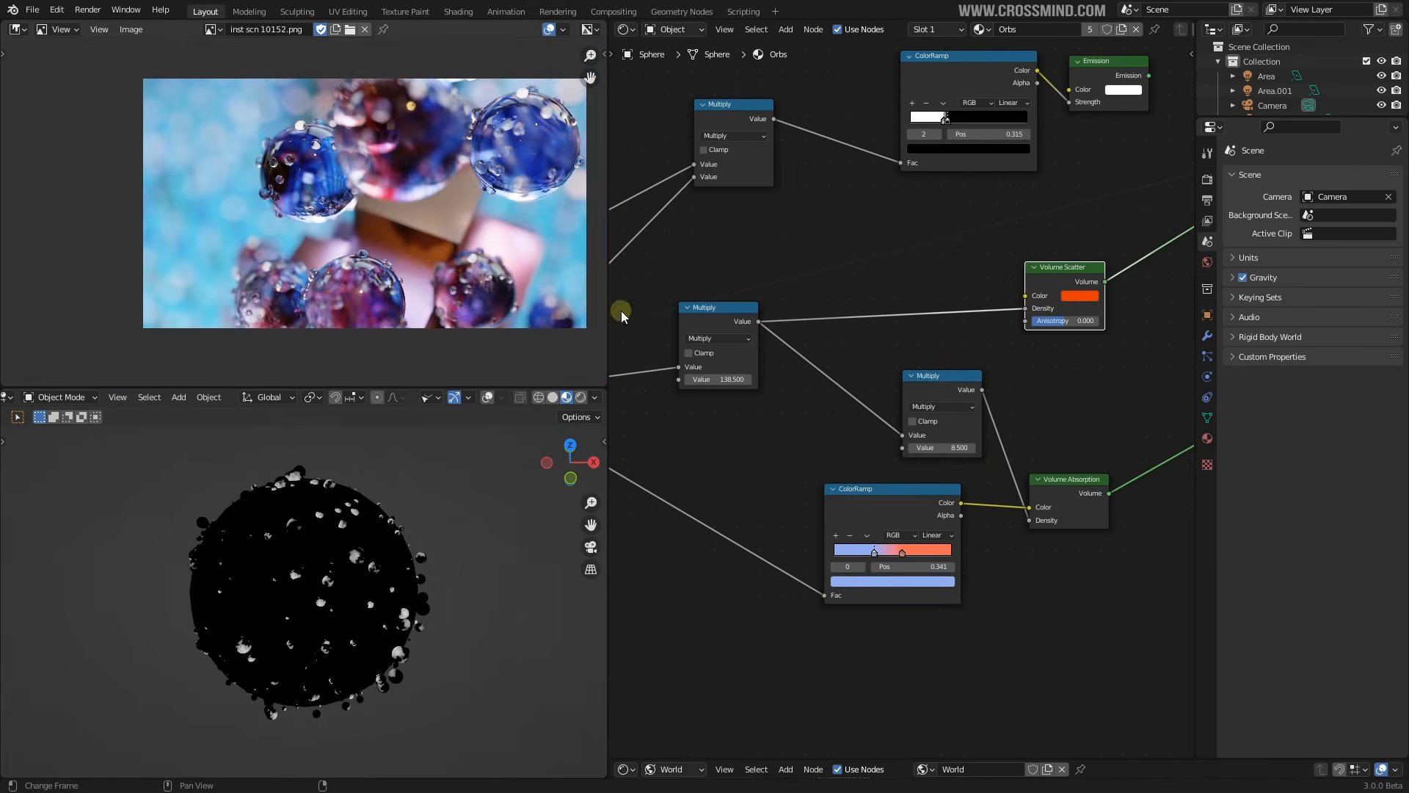
scroll(891, 337, "down", 4)
Connect the Glass BSDF output to the Material Output Surface and inspect the glass sphere
left_click(858, 218)
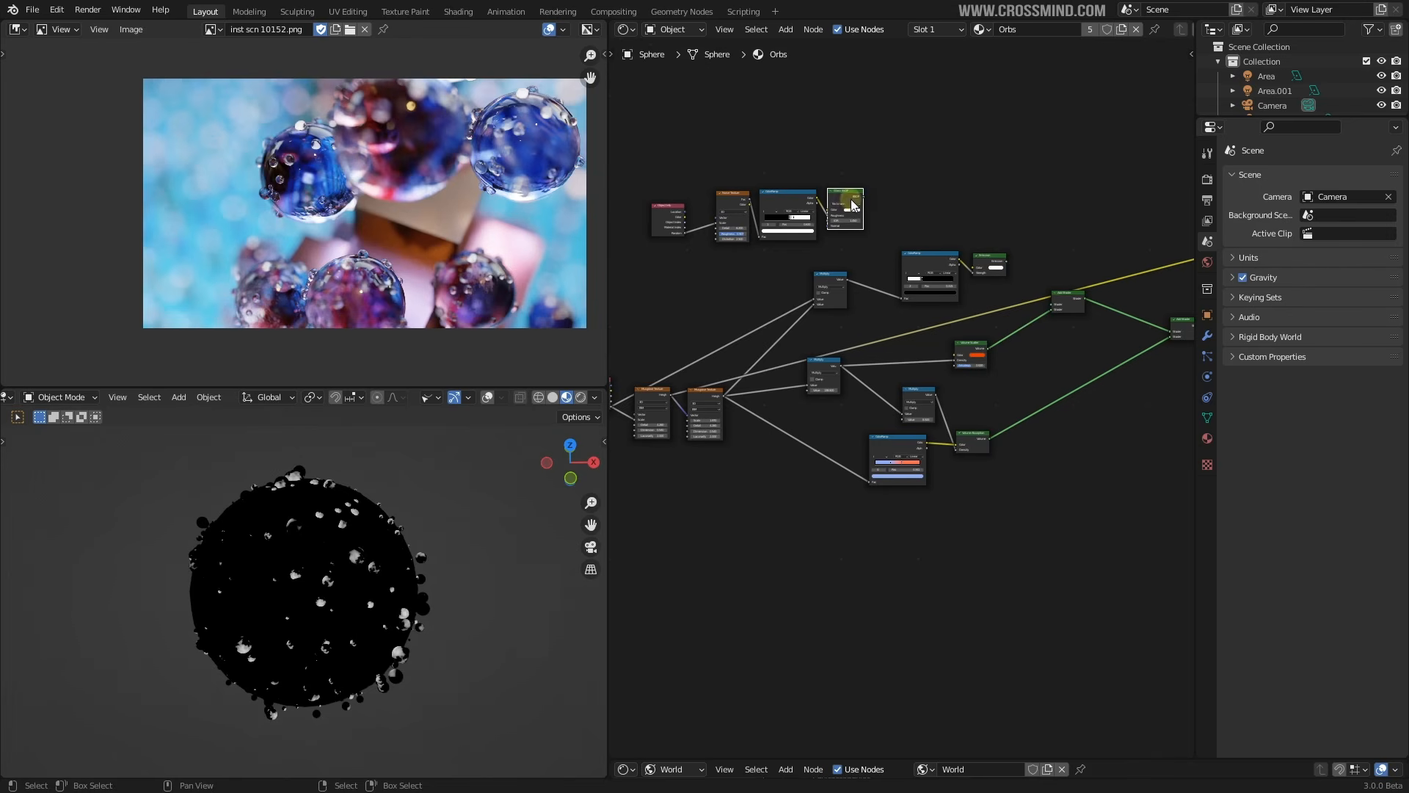
middle_click_drag(880, 199, 722, 289)
left_click_drag(706, 284, 1092, 361)
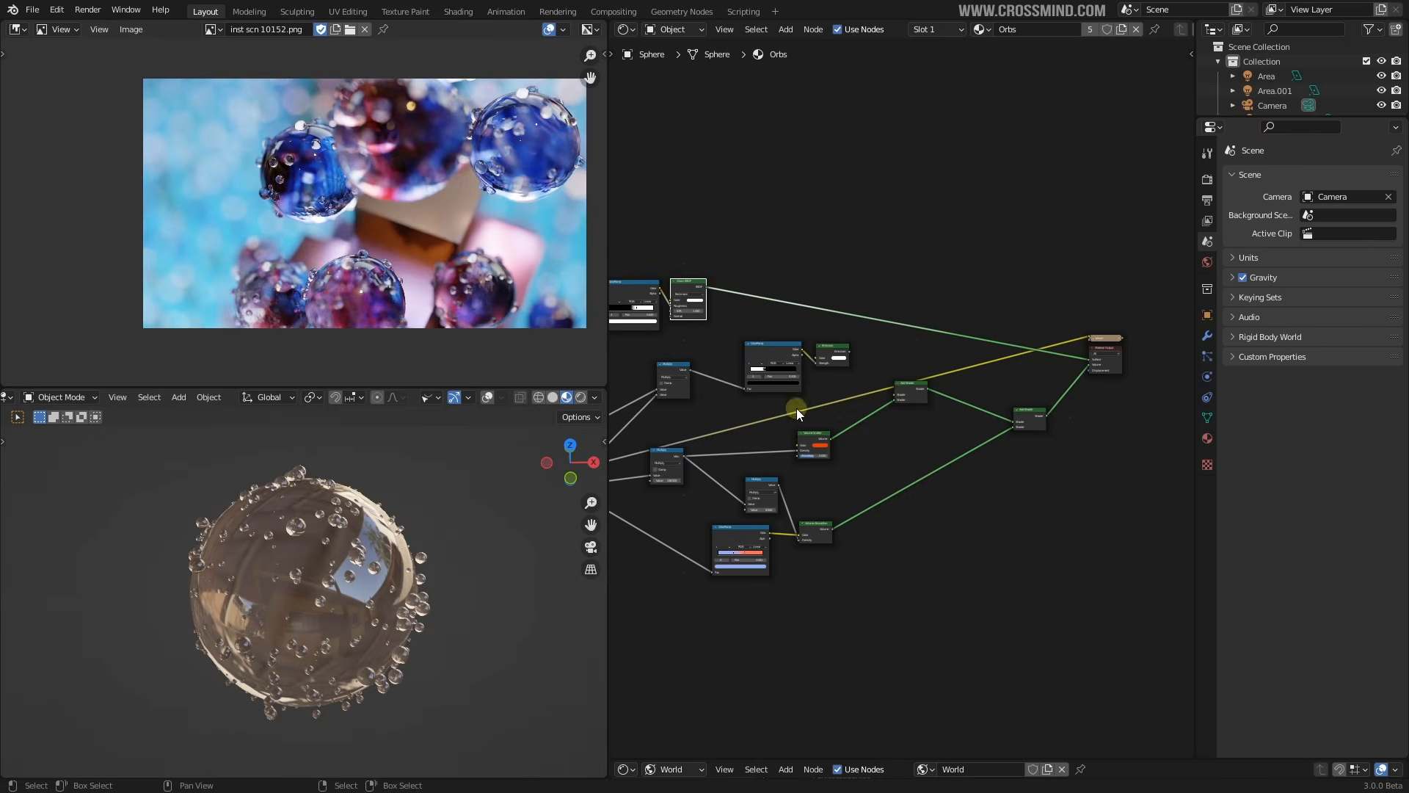
middle_click_drag(321, 561, 290, 567)
scroll(274, 560, "up", 3)
scroll(964, 438, "down", 1)
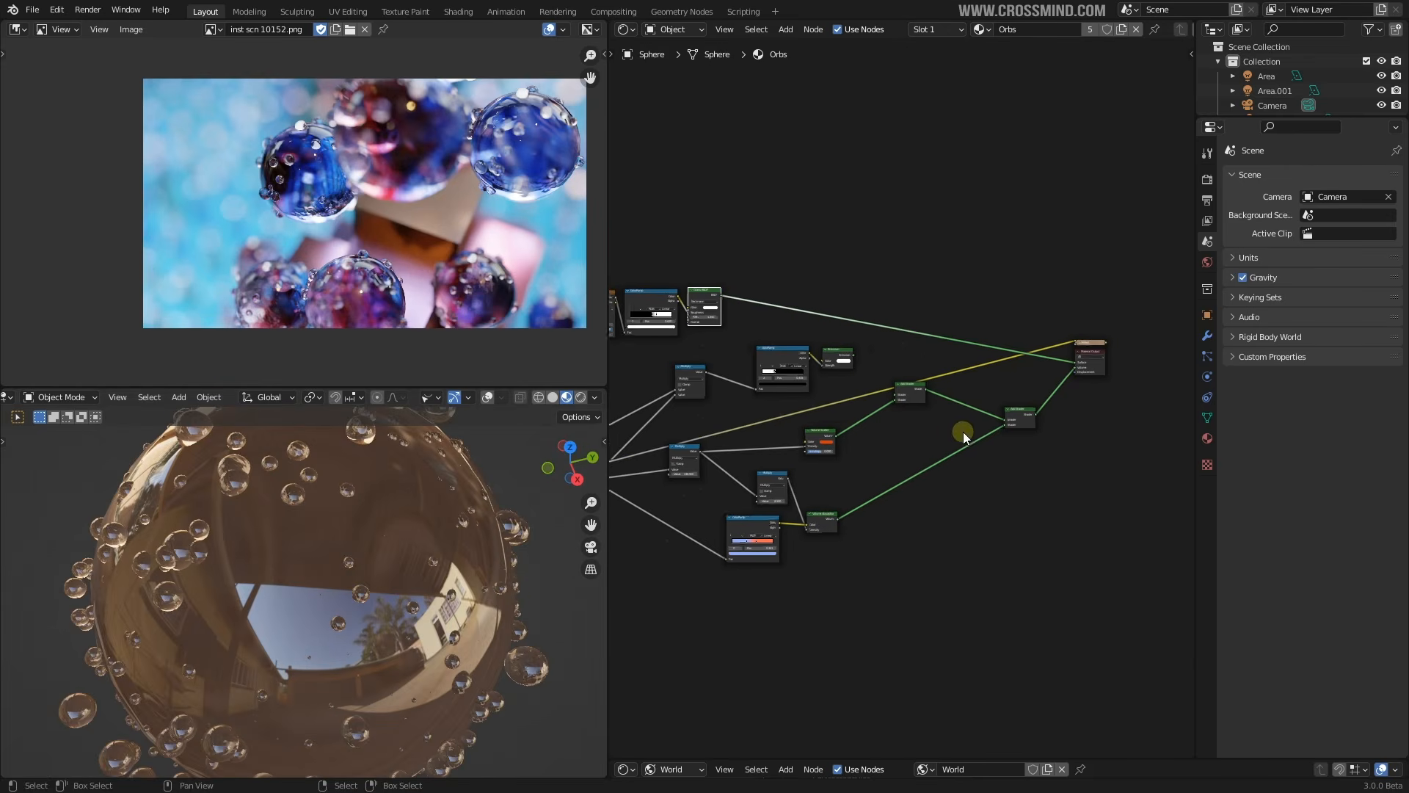
scroll(964, 438, "down", 1)
middle_click_drag(367, 522, 433, 507)
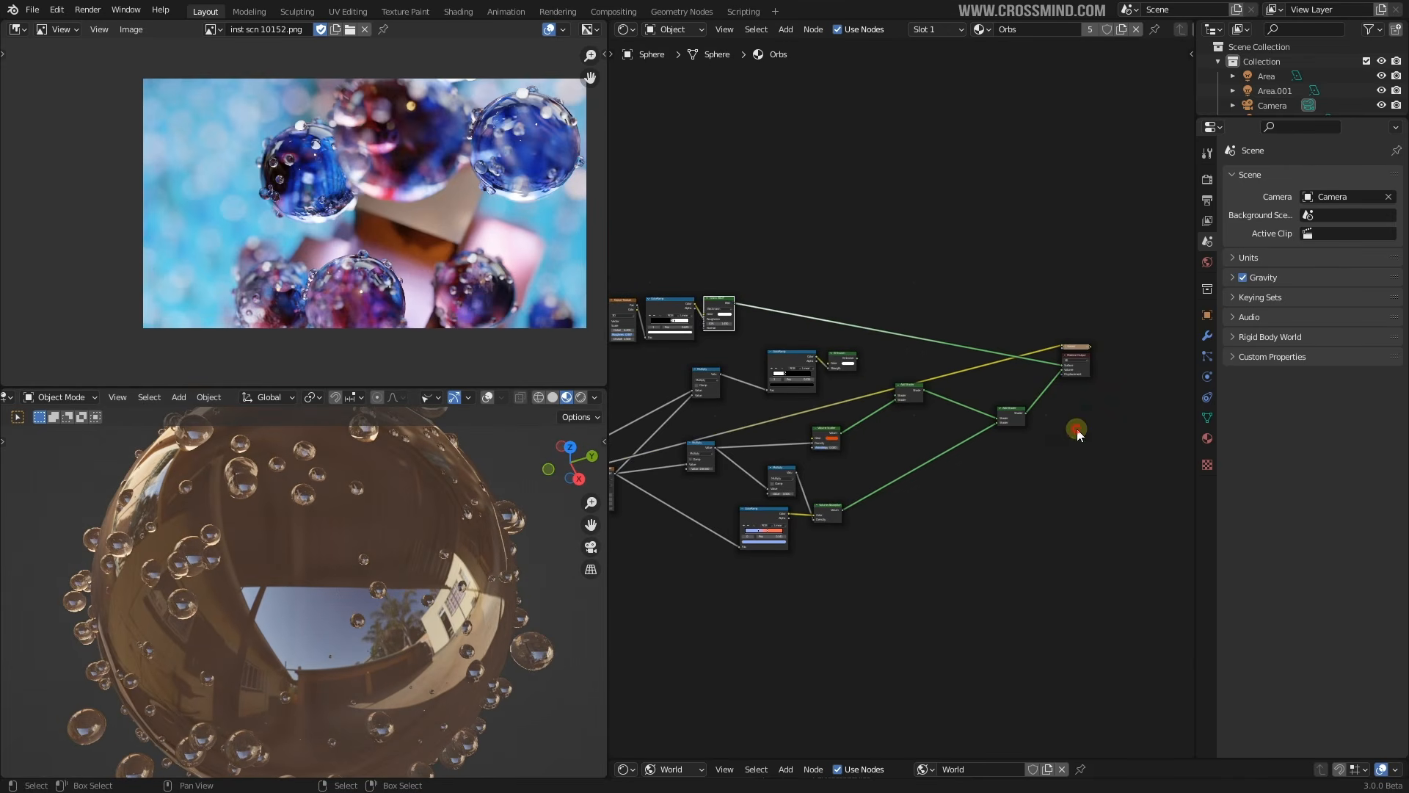
scroll(800, 352, "up", 2)
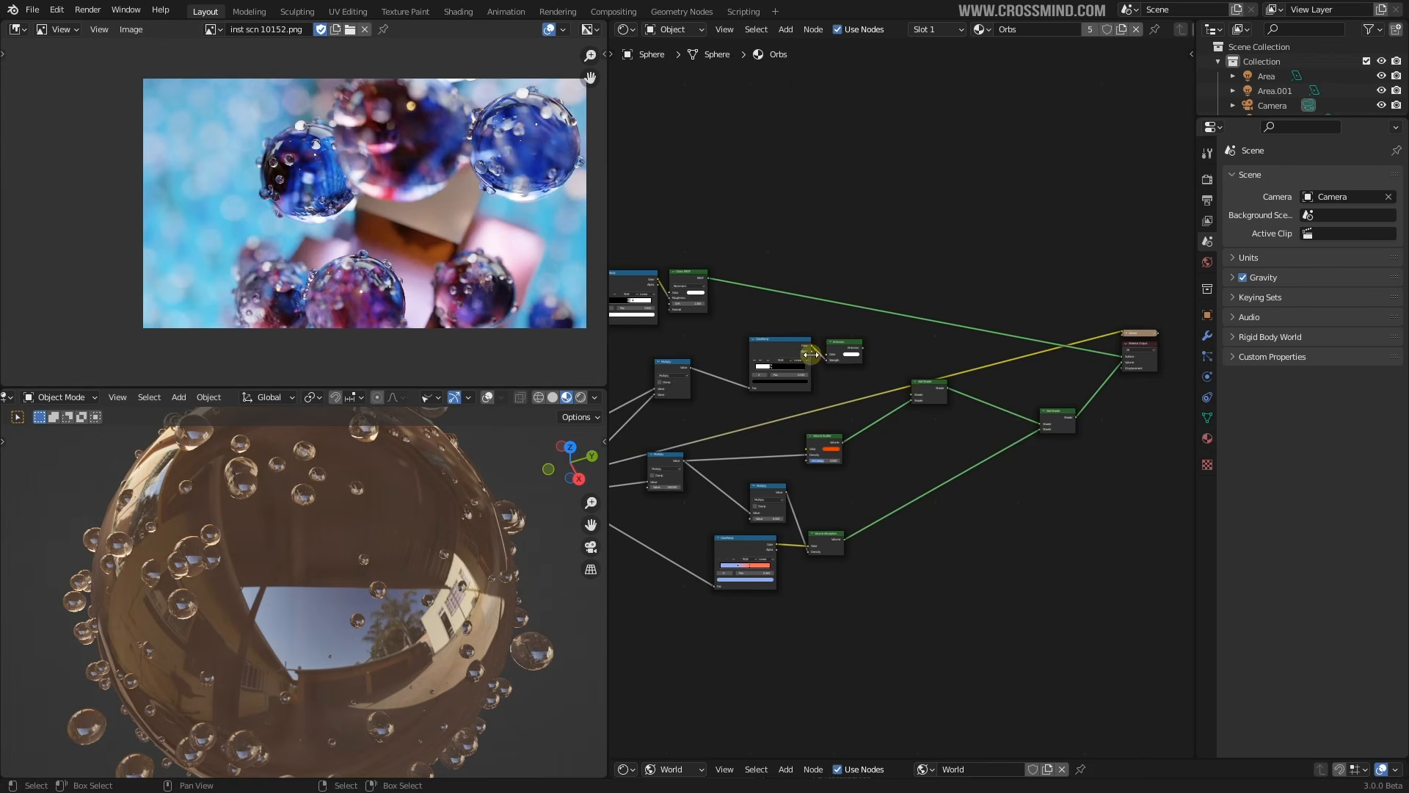
Delete the leftover collapsed Viewer node and its link
left_click_drag(1140, 333, 1054, 307)
key("x")
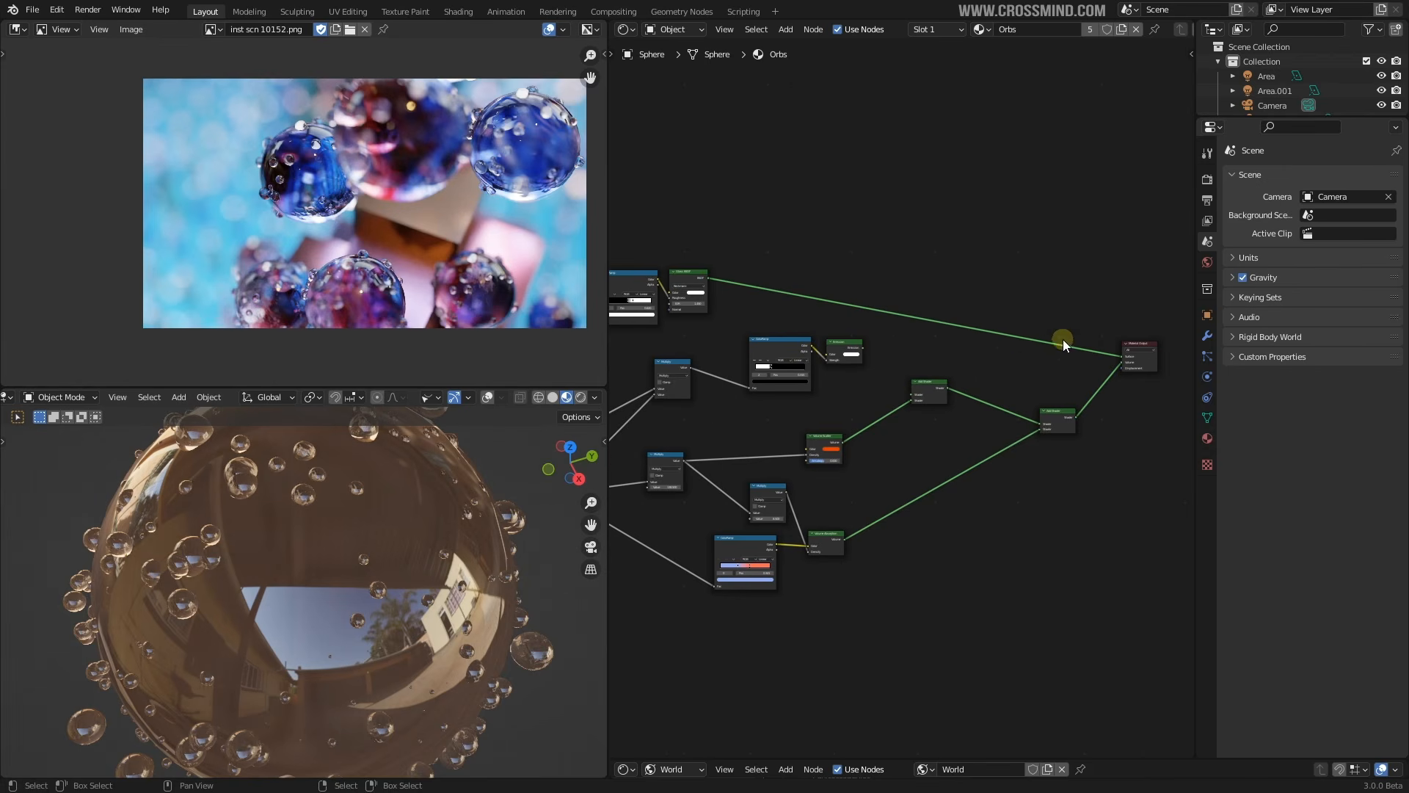
middle_click_drag(393, 490, 406, 496)
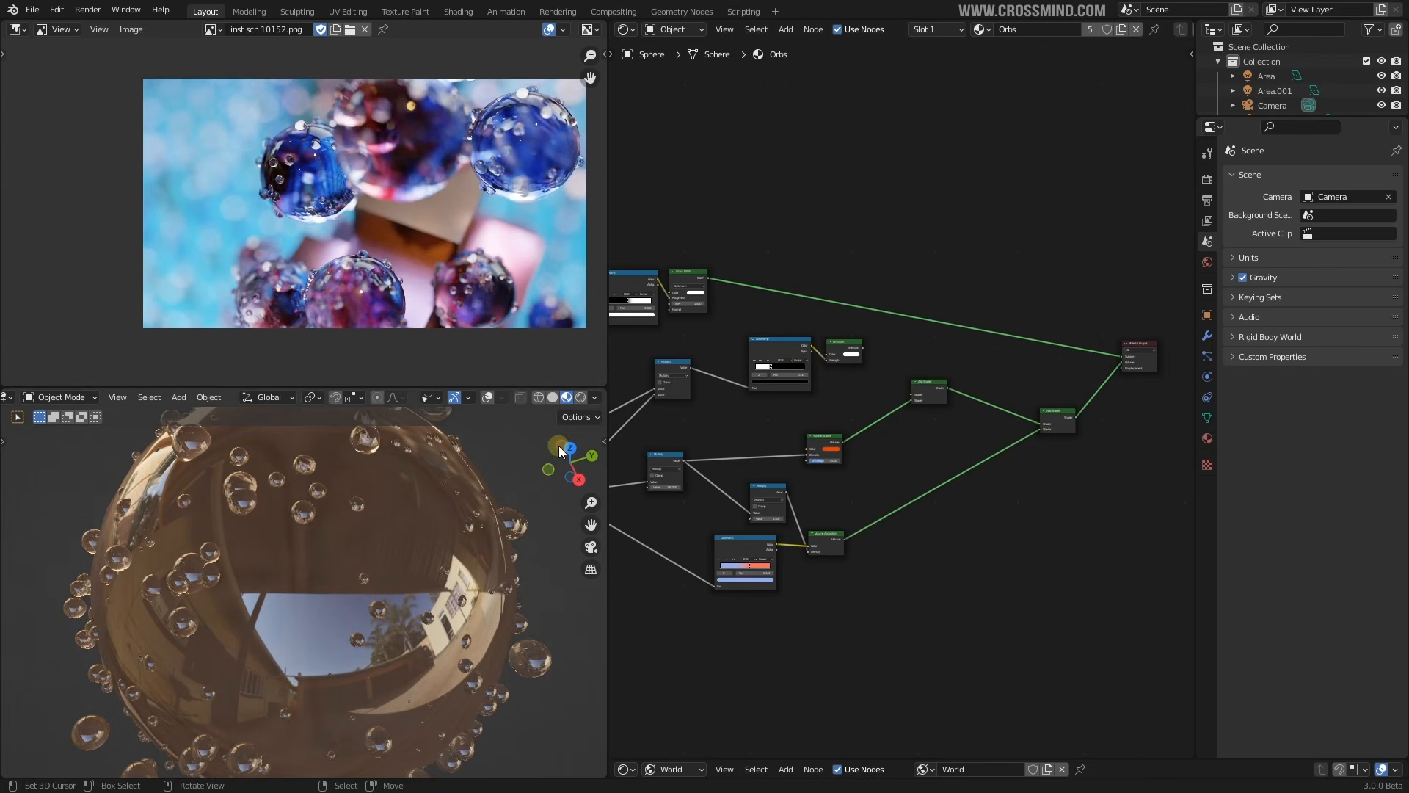
Show the isolated orb sphere fully rendered with the viewport overlays hidden
left_click(581, 398)
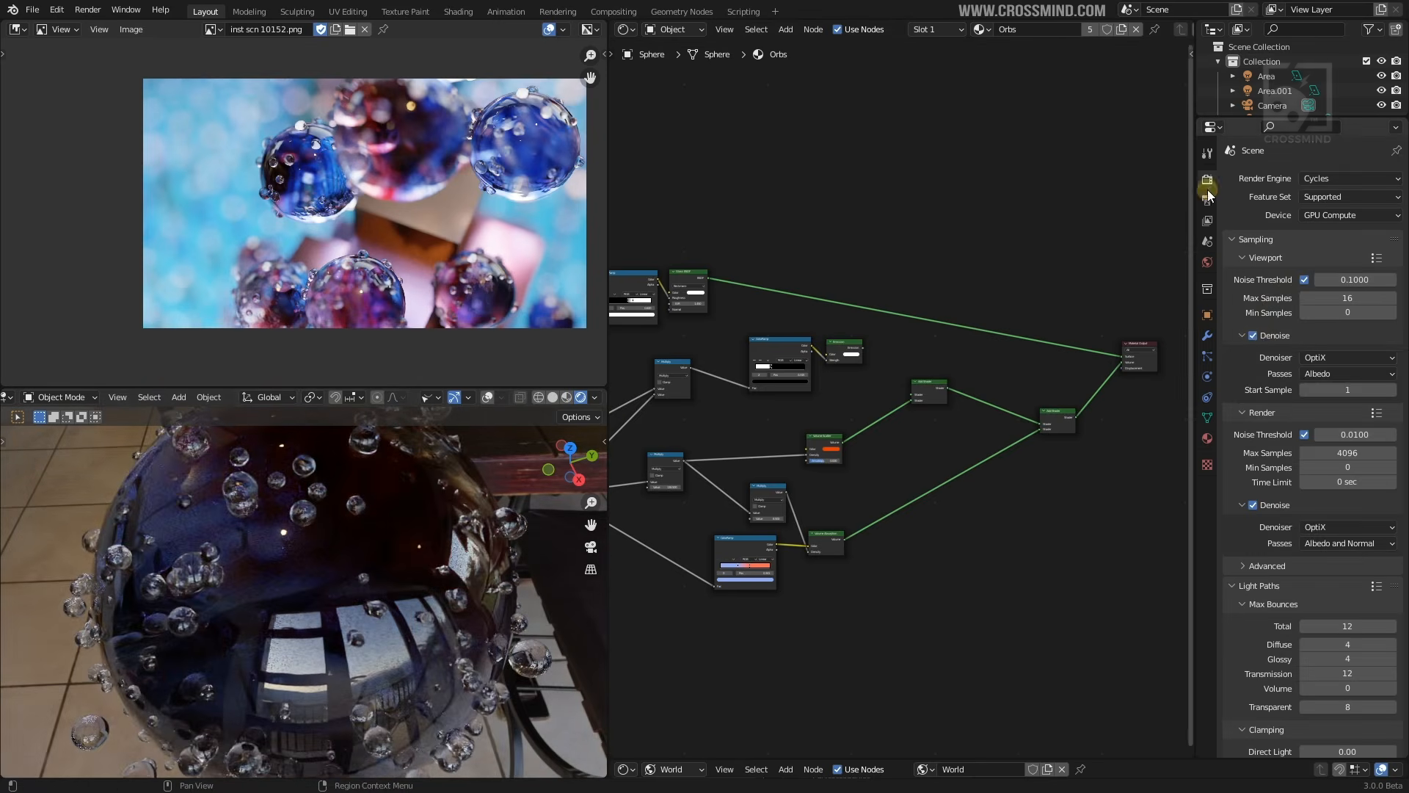
scroll(400, 568, "down", 3)
key("KP_Divide")
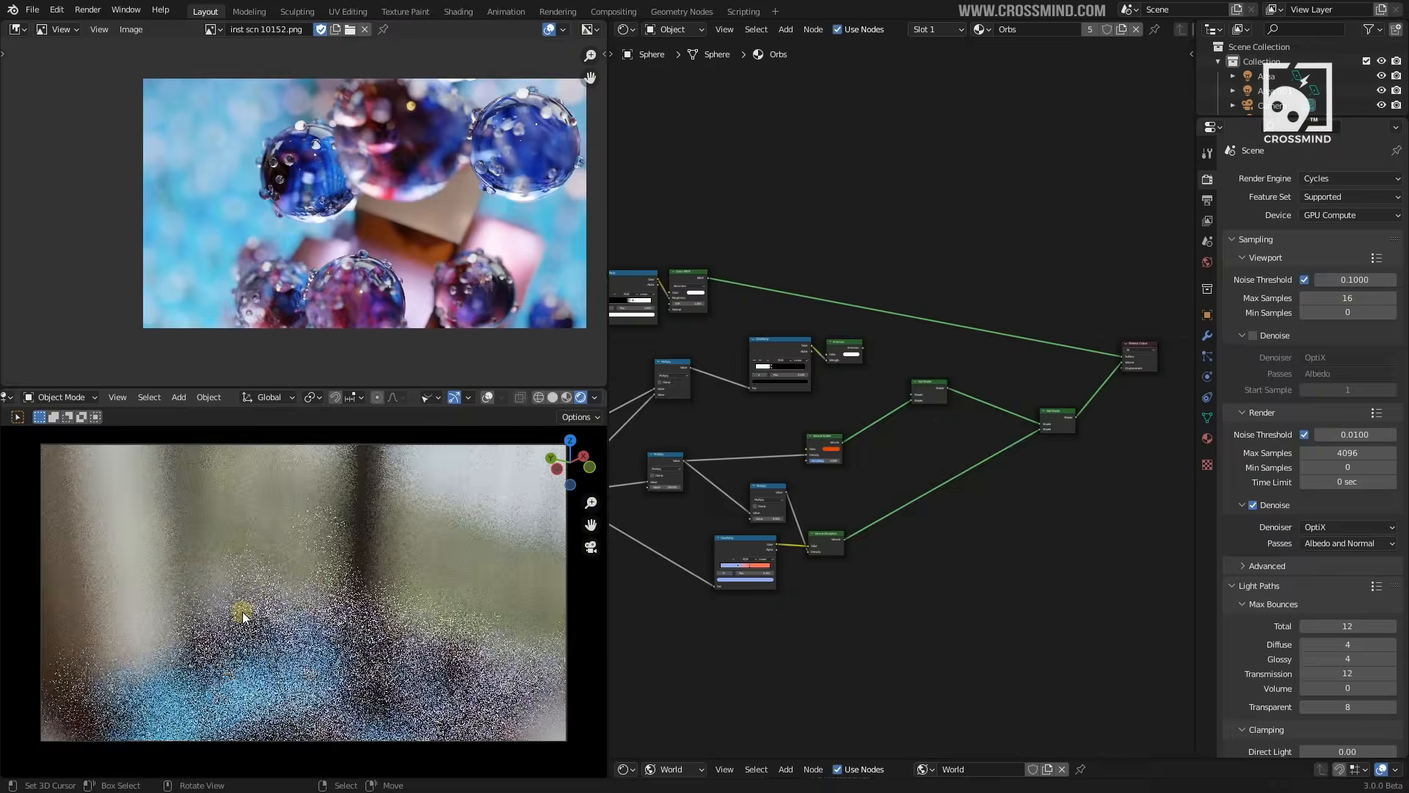
key("KP_Divide")
scroll(320, 556, "up", 2)
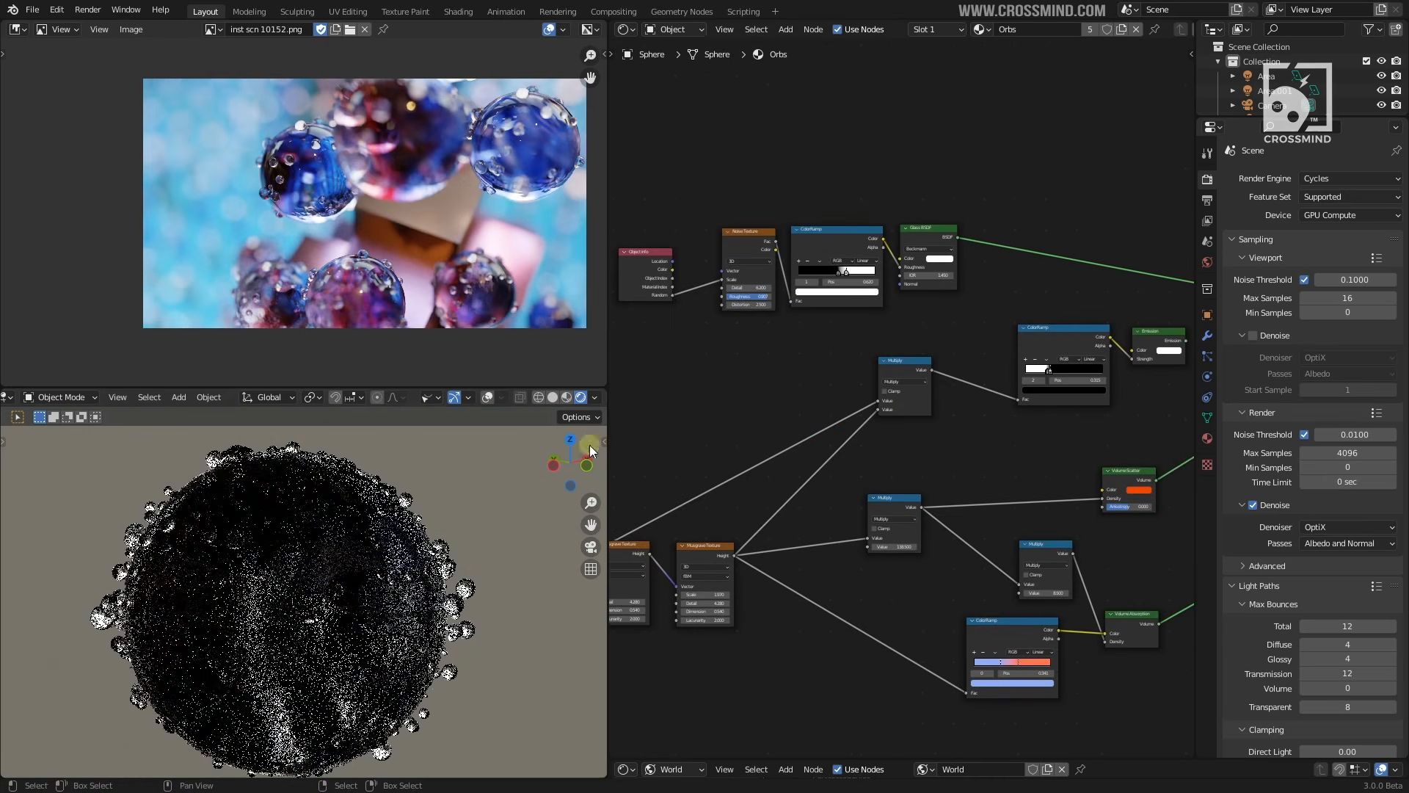
left_click(487, 397)
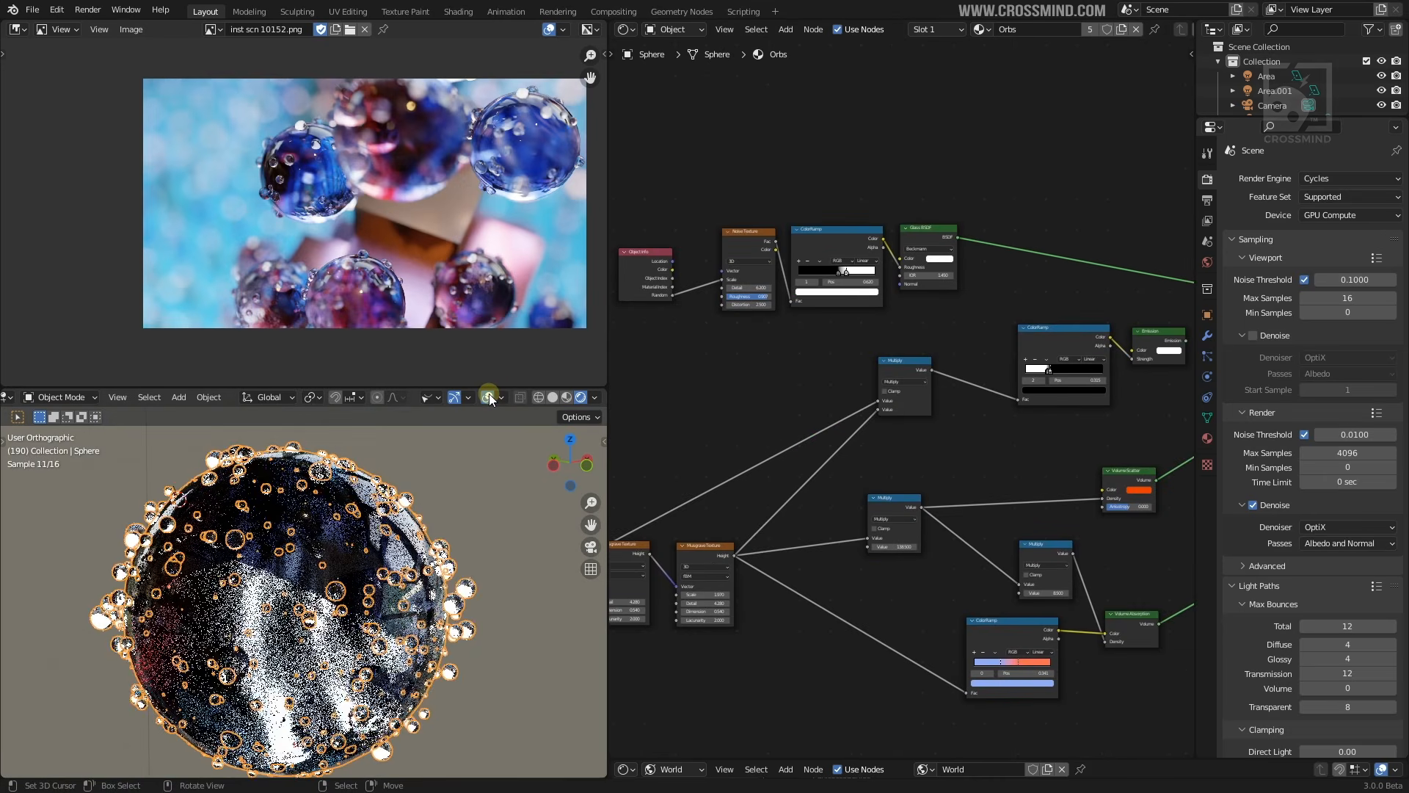
left_click(487, 397)
scroll(874, 353, "down", 2)
scroll(900, 376, "up", 12)
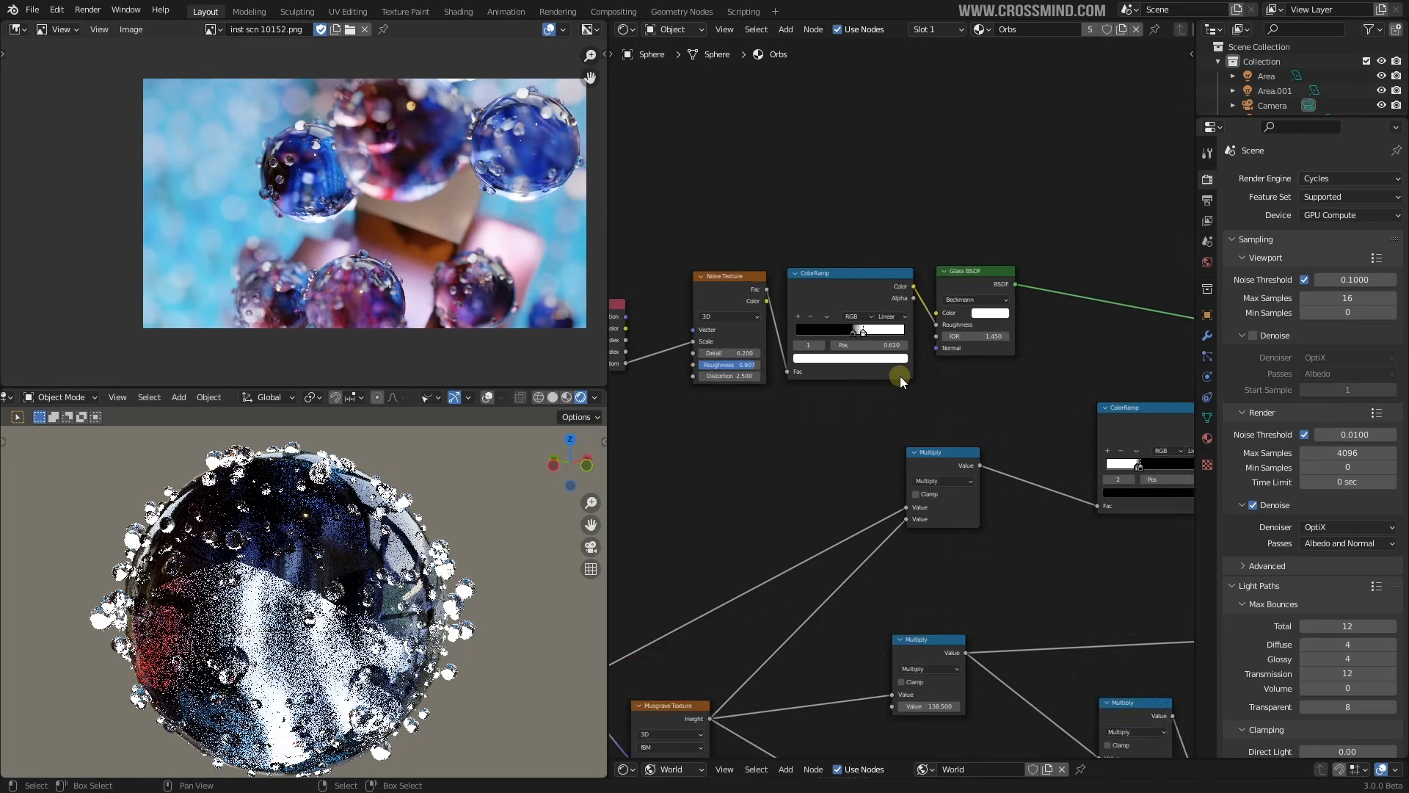
Pan the Shader Editor to the glass nodes and zoom into the reference orb photo
middle_click_drag(833, 399, 1150, 469)
scroll(994, 464, "up", 2)
scroll(976, 473, "down", 1)
scroll(864, 475, "up", 1)
scroll(1042, 347, "up", 1)
scroll(853, 458, "down", 5)
scroll(1150, 468, "up", 1)
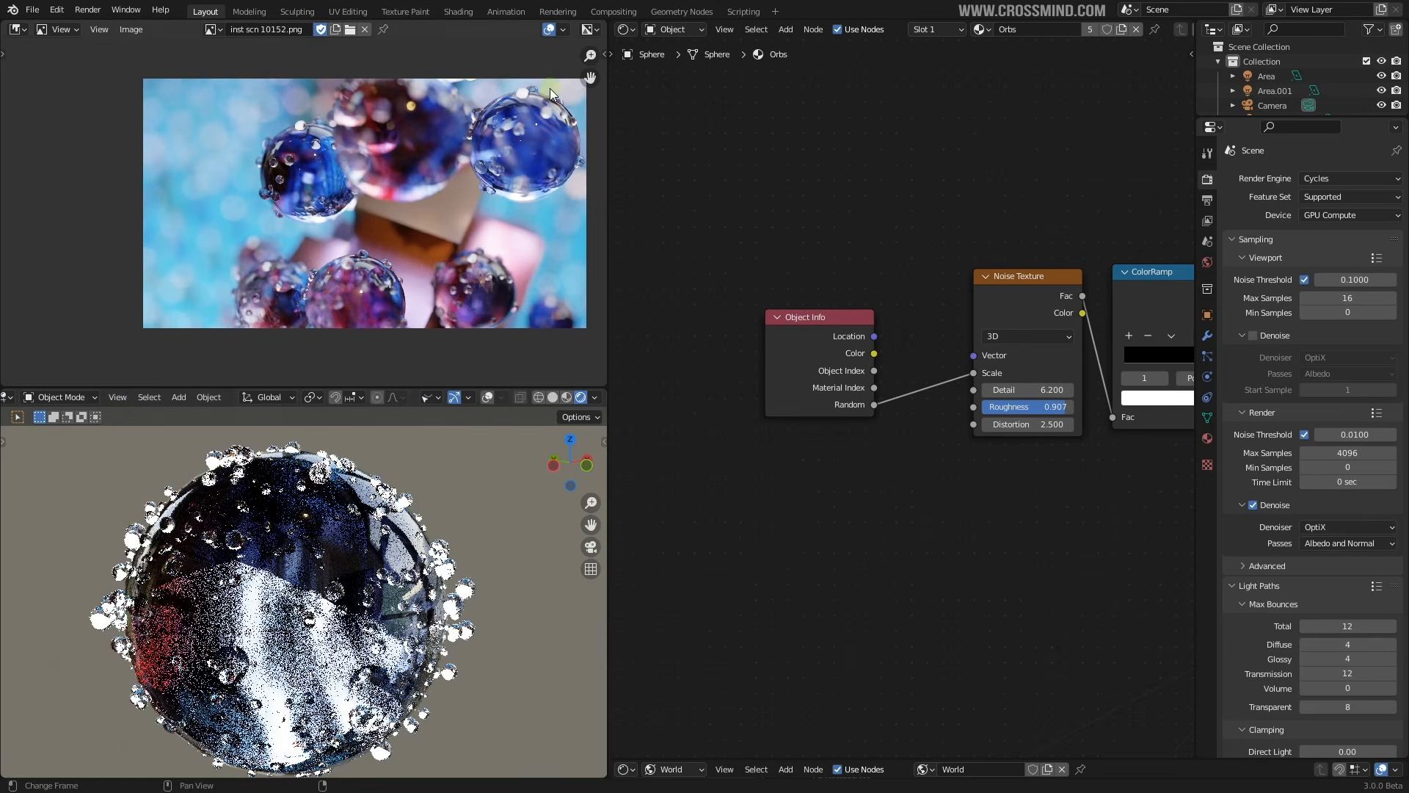
scroll(353, 197, "up", 6)
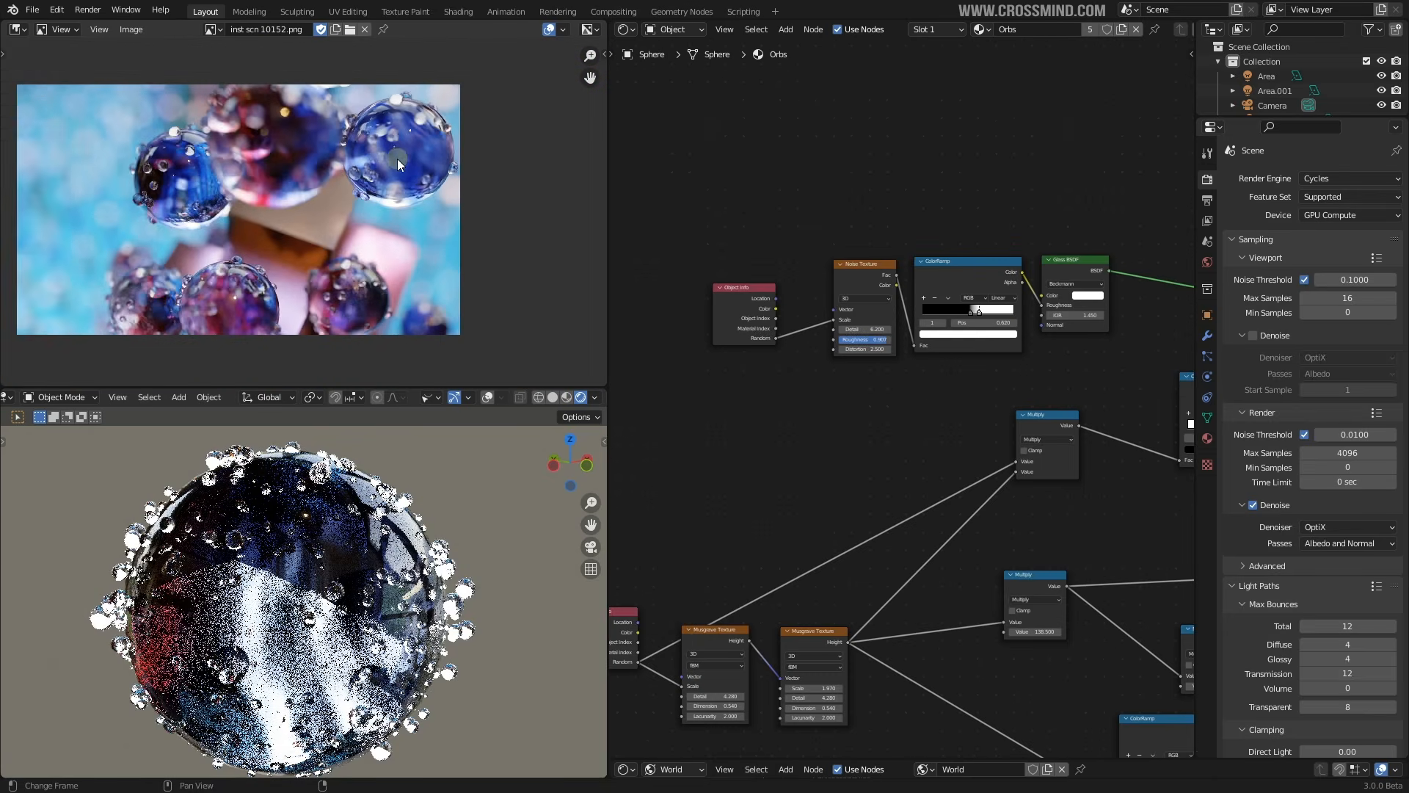
scroll(398, 158, "up", 2)
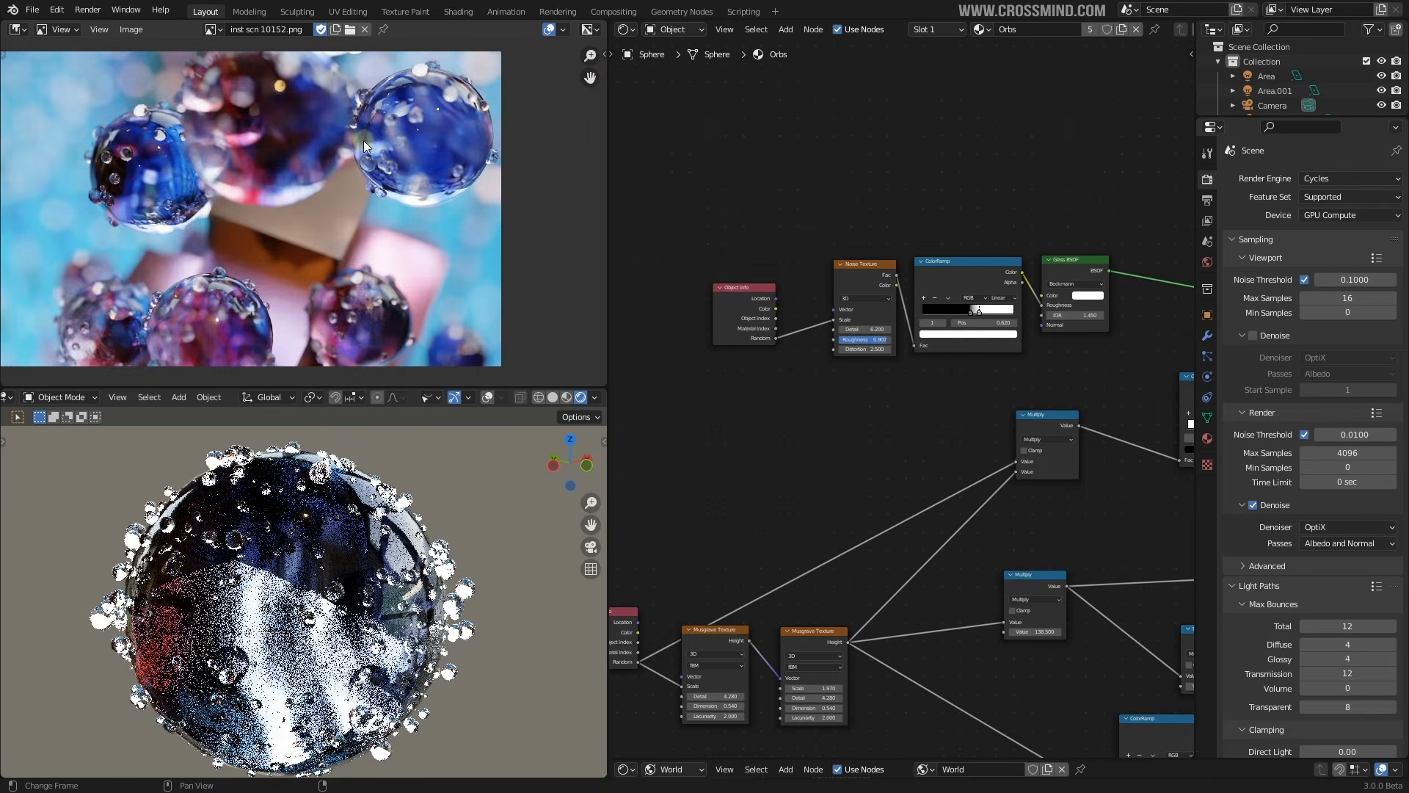
middle_click_drag(361, 142, 399, 141)
Switch the 3D view to wireframe and bring the other scene objects back
key("shift+z")
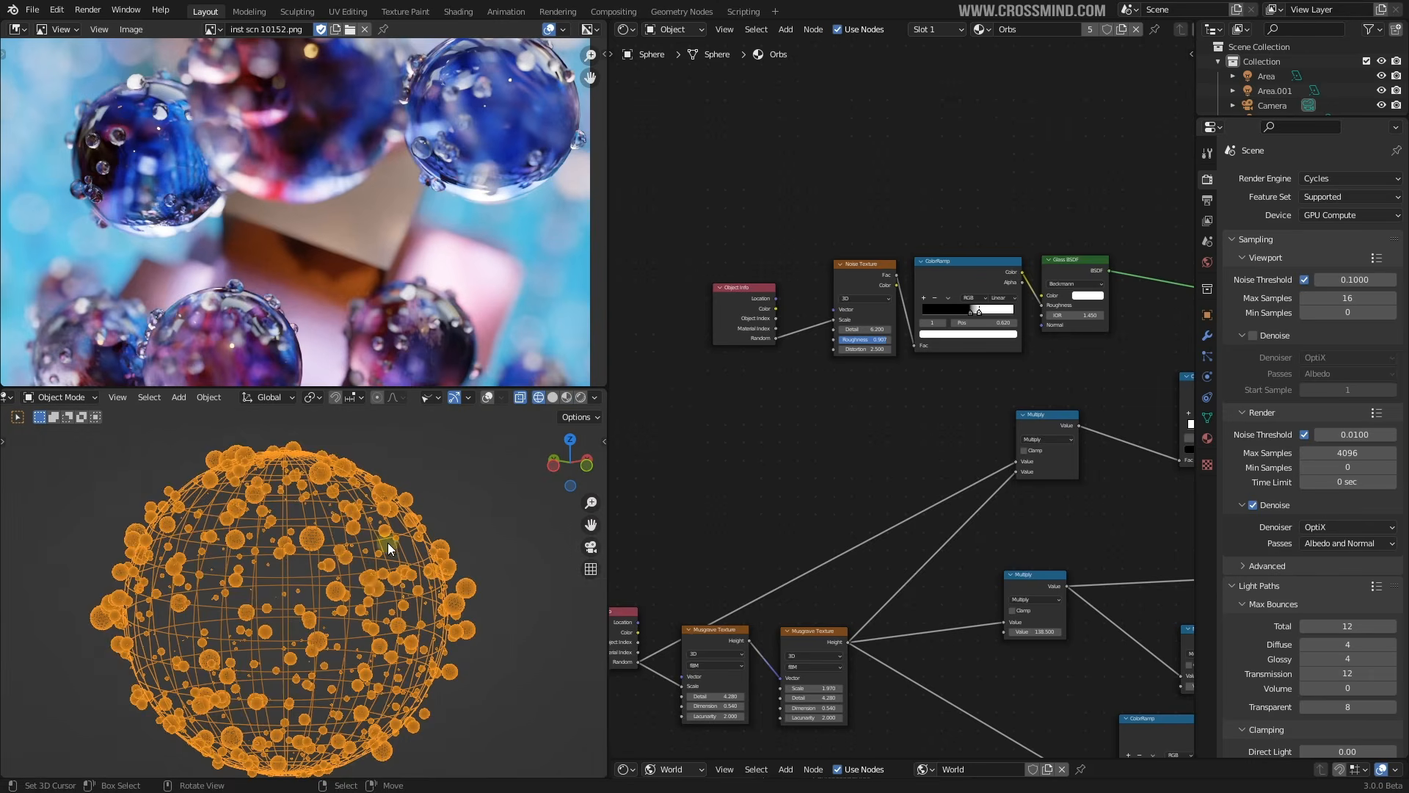
scroll(373, 590, "down", 4)
key("KP_Divide")
scroll(952, 354, "down", 10)
Review the full Orbs node tree in a maximized Shader Editor, then restore the layout
key("ctrl+space")
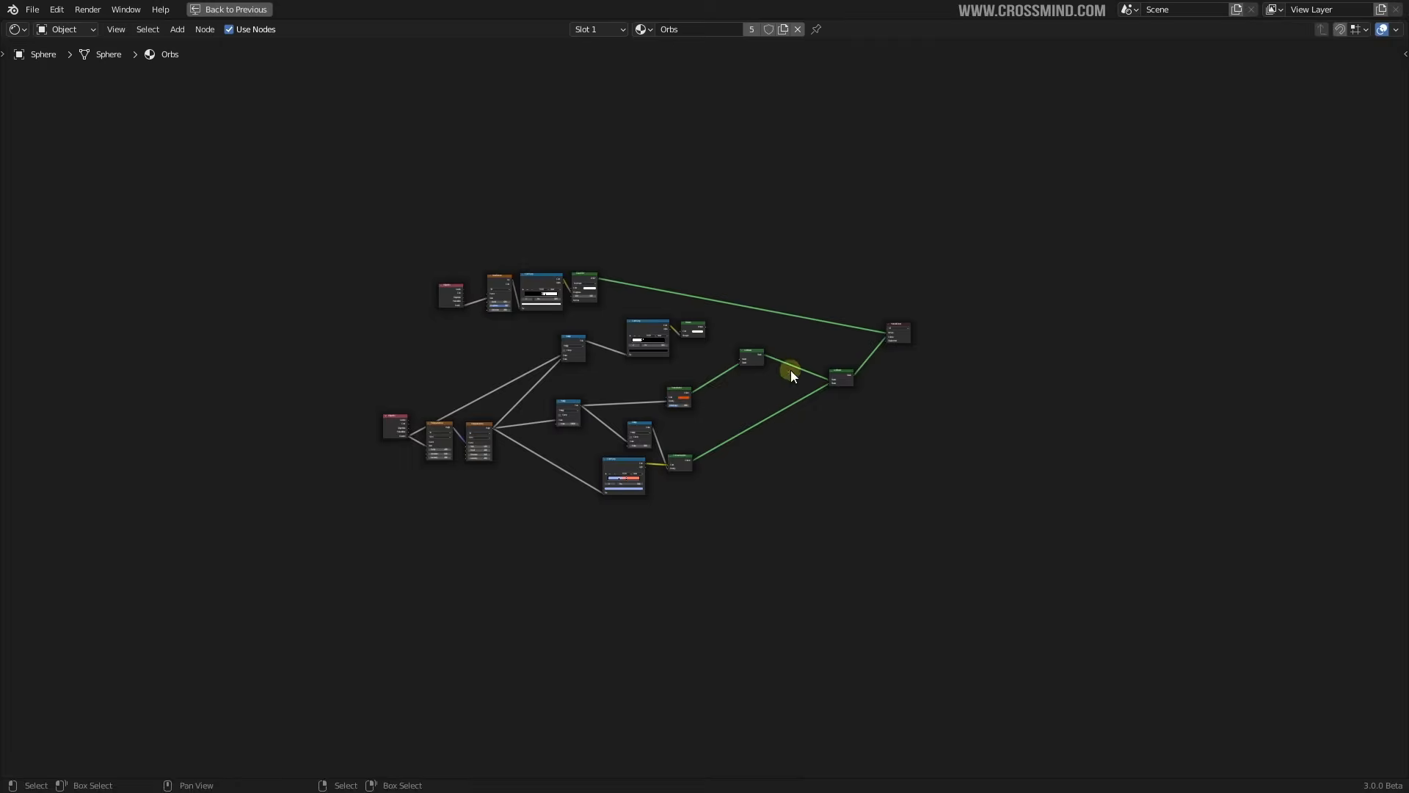
scroll(791, 370, "up", 8)
scroll(972, 410, "down", 1)
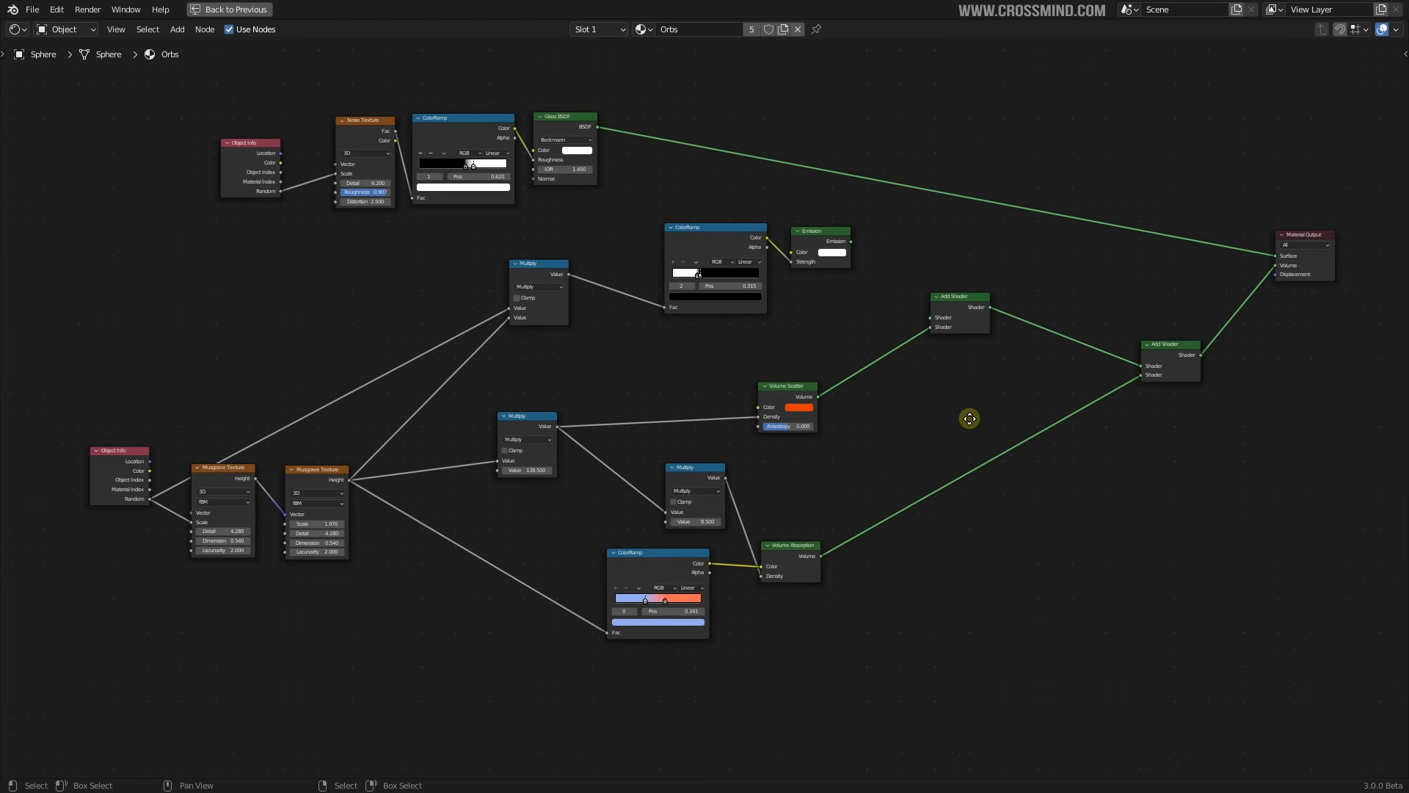
key("ctrl+space")
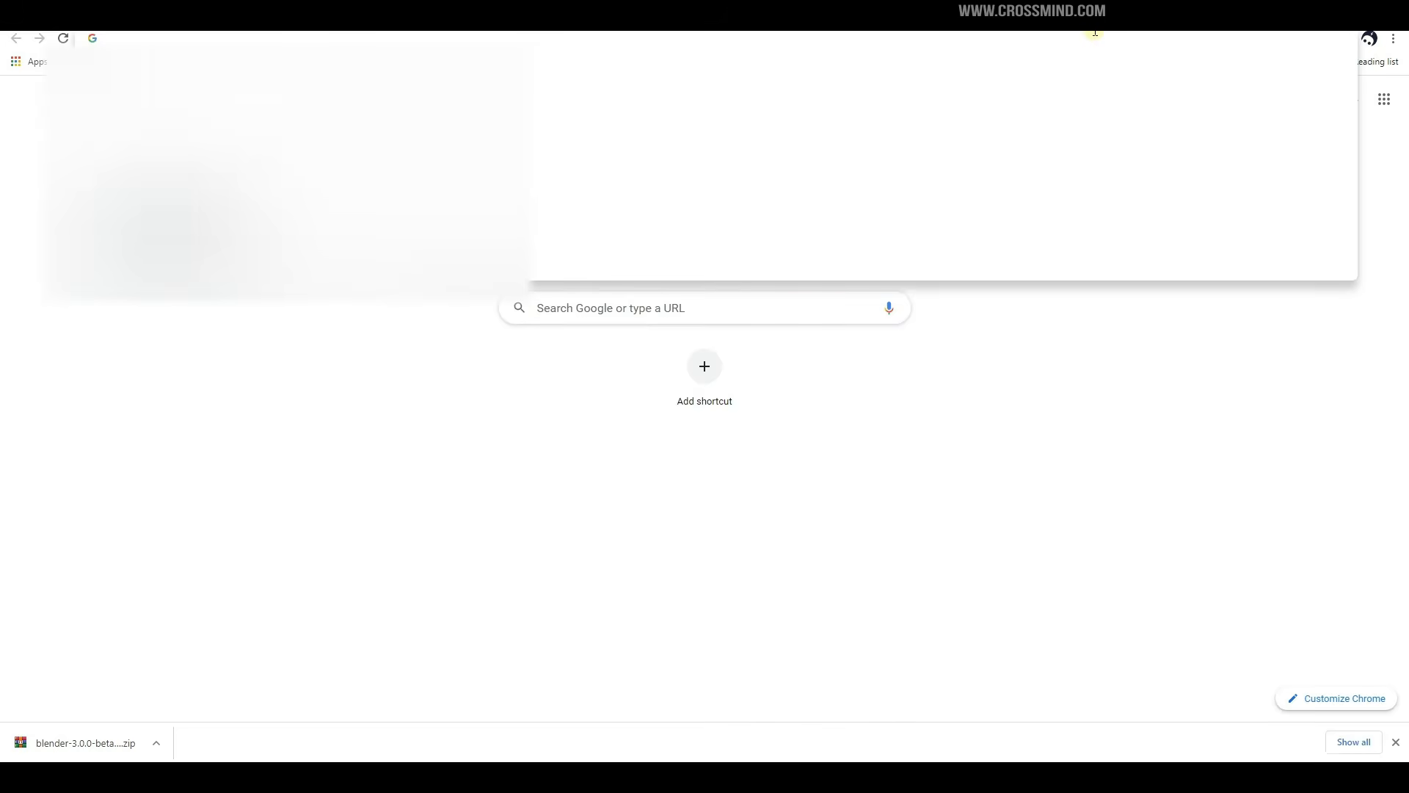
Load renderro.com, sign in, and open the Computers list to reach the cloud machine
type("renderro.com")
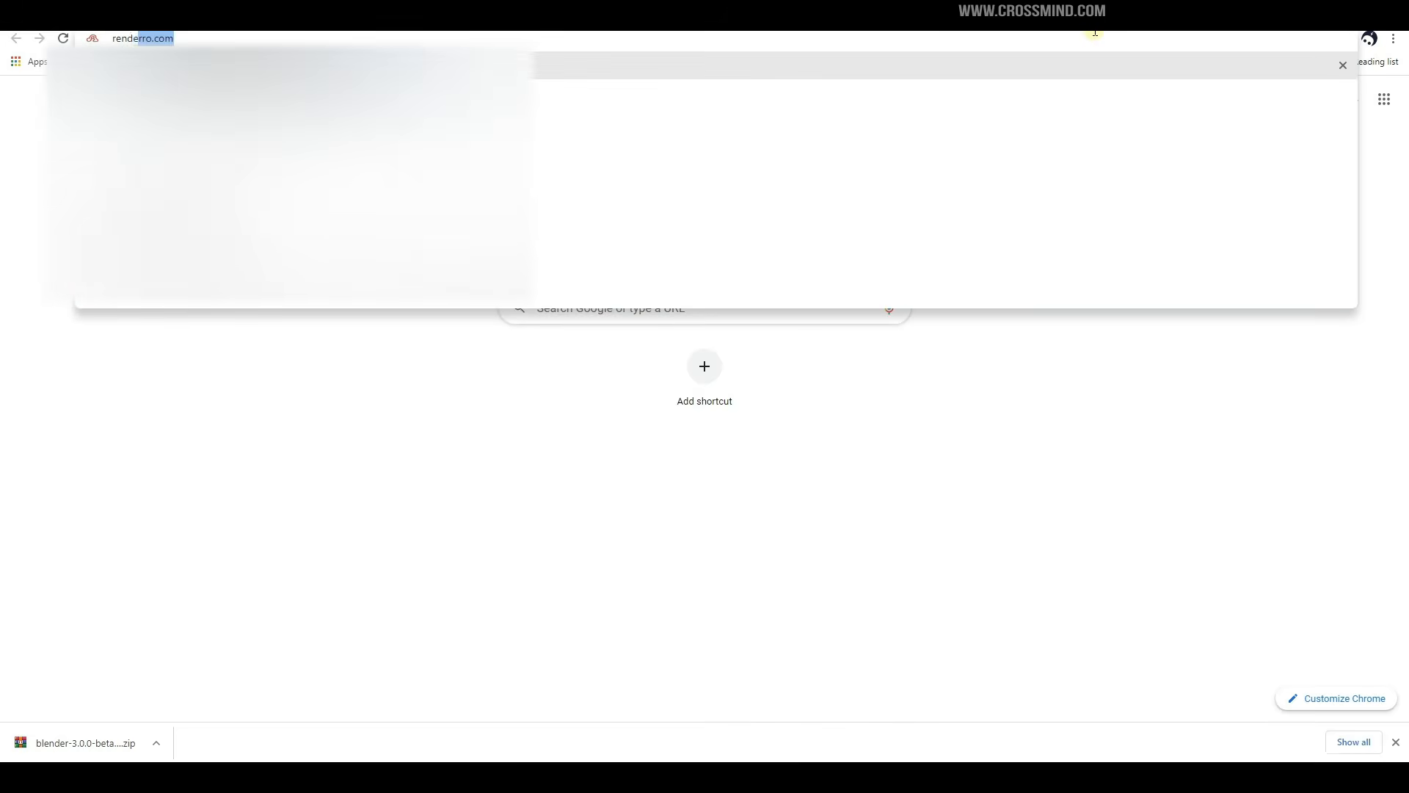
key("Return")
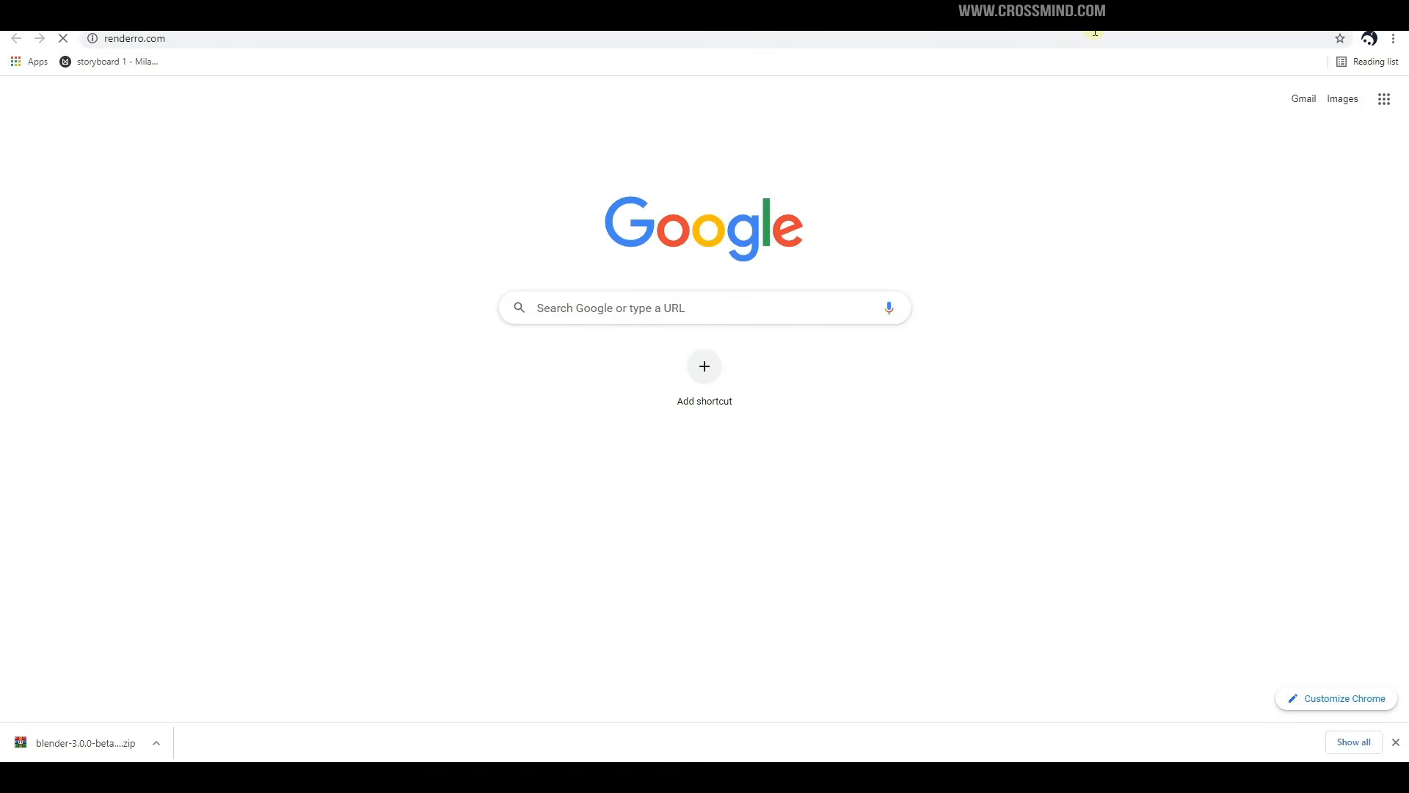
left_click(1126, 79)
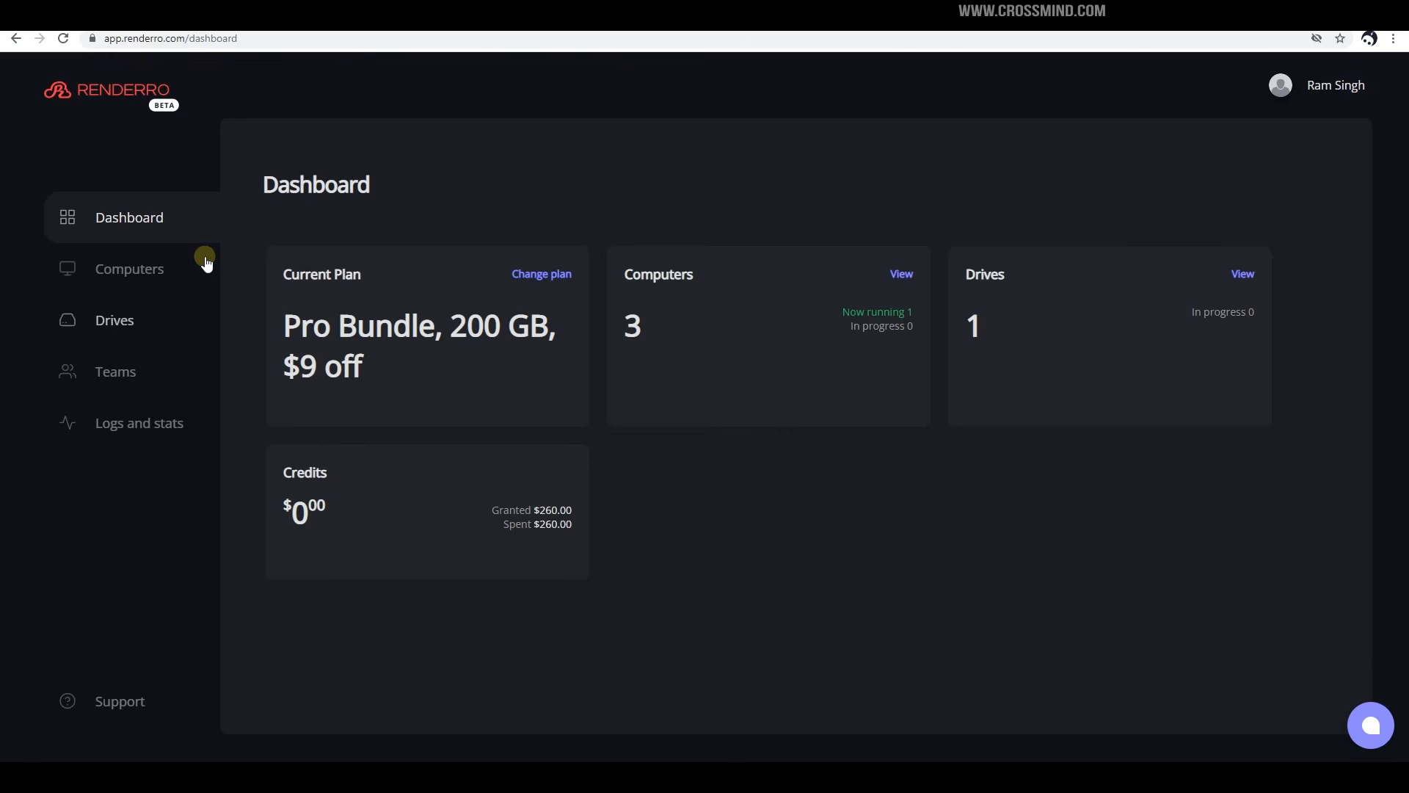
left_click(139, 270)
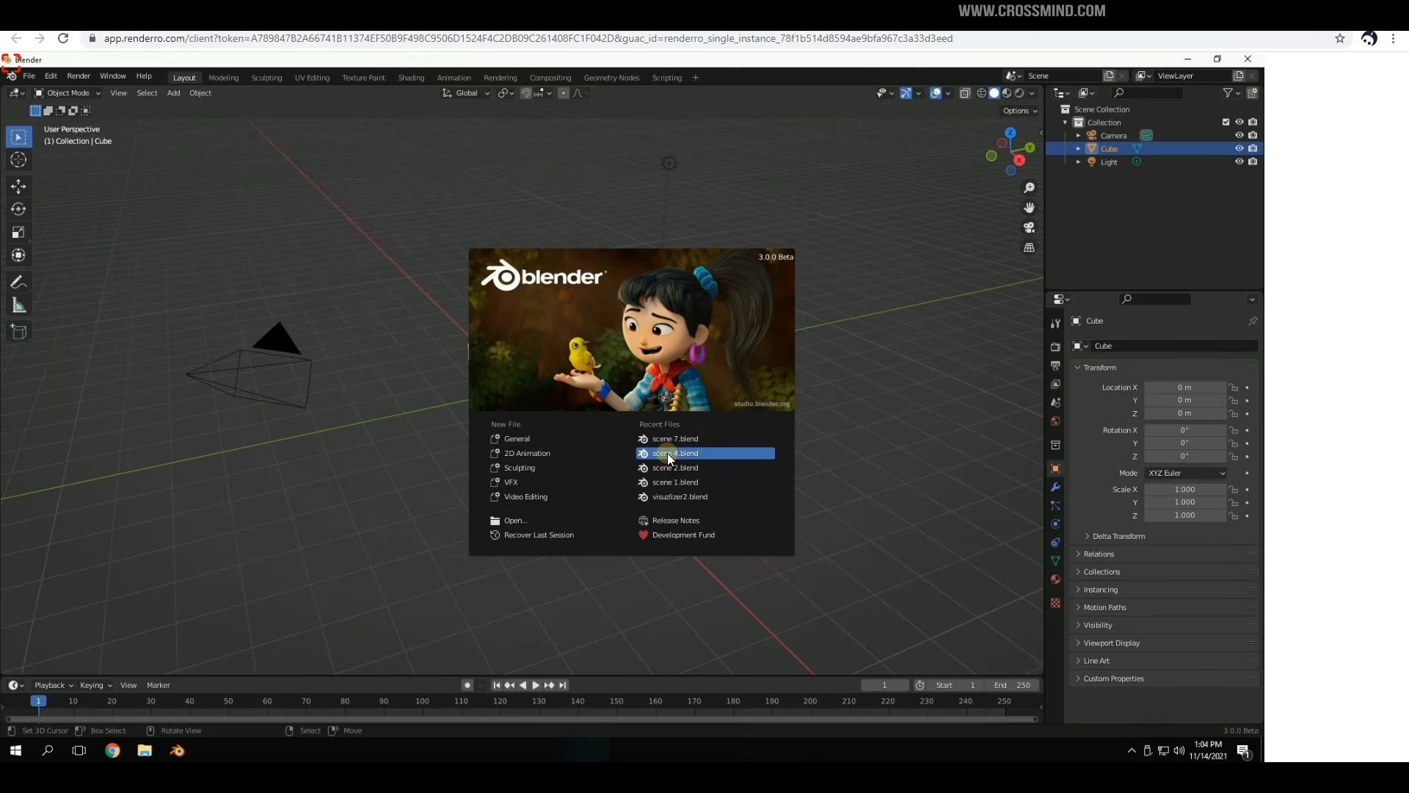
Open the recent scene 4.blend and check its render Output folder
left_click(667, 452)
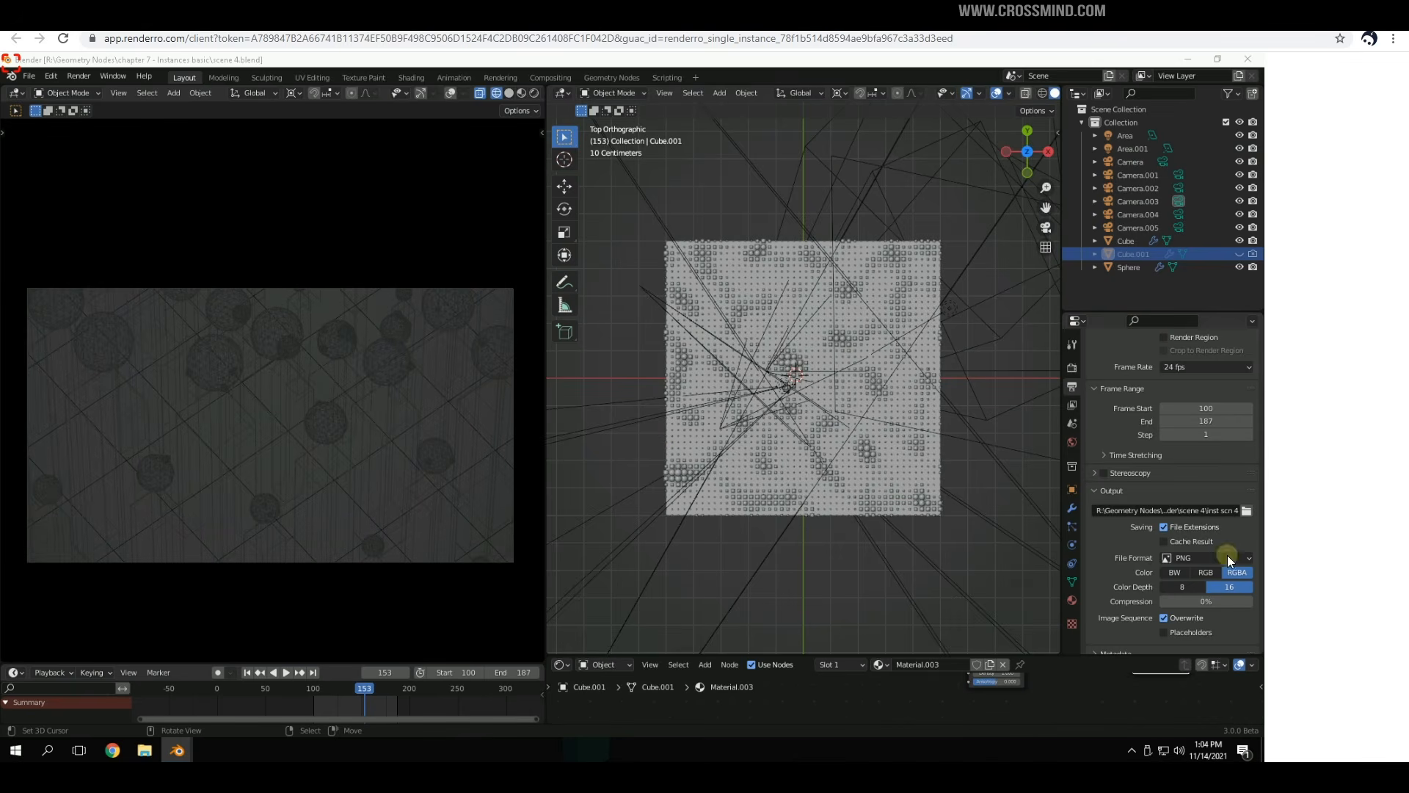
left_click(1248, 511)
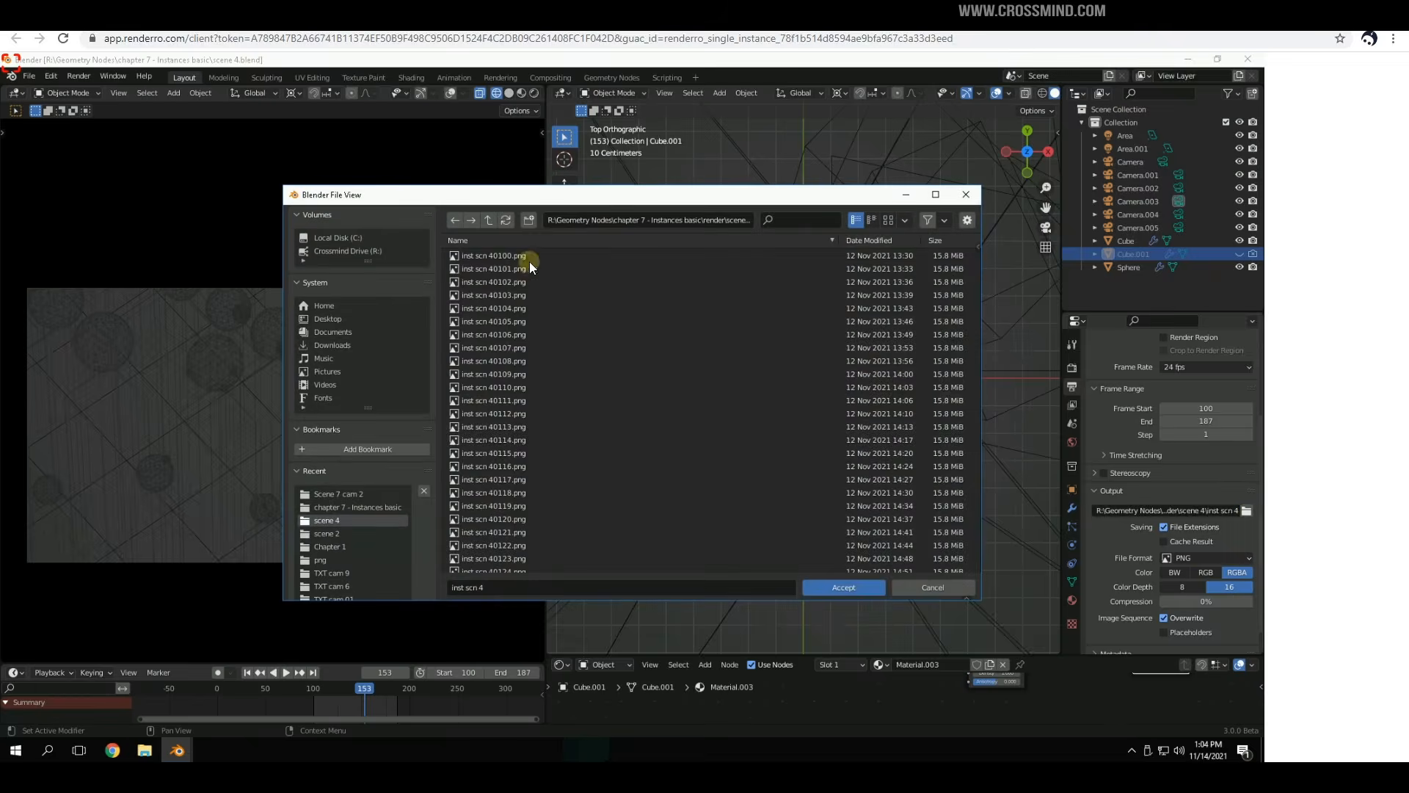
left_click(975, 196)
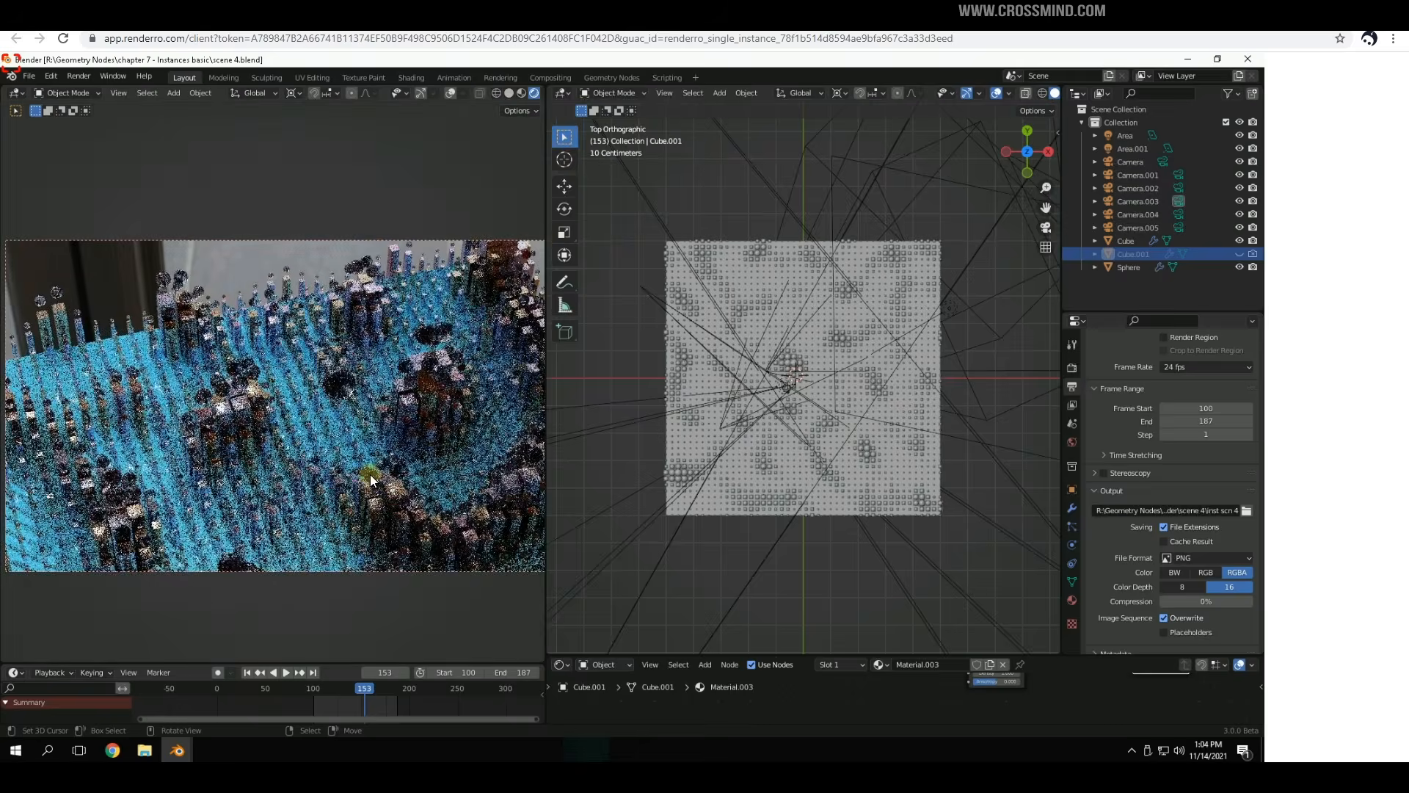
Show the rendered pillar grid with overlays on, from a new perspective angle
middle_click_drag(370, 474, 403, 491)
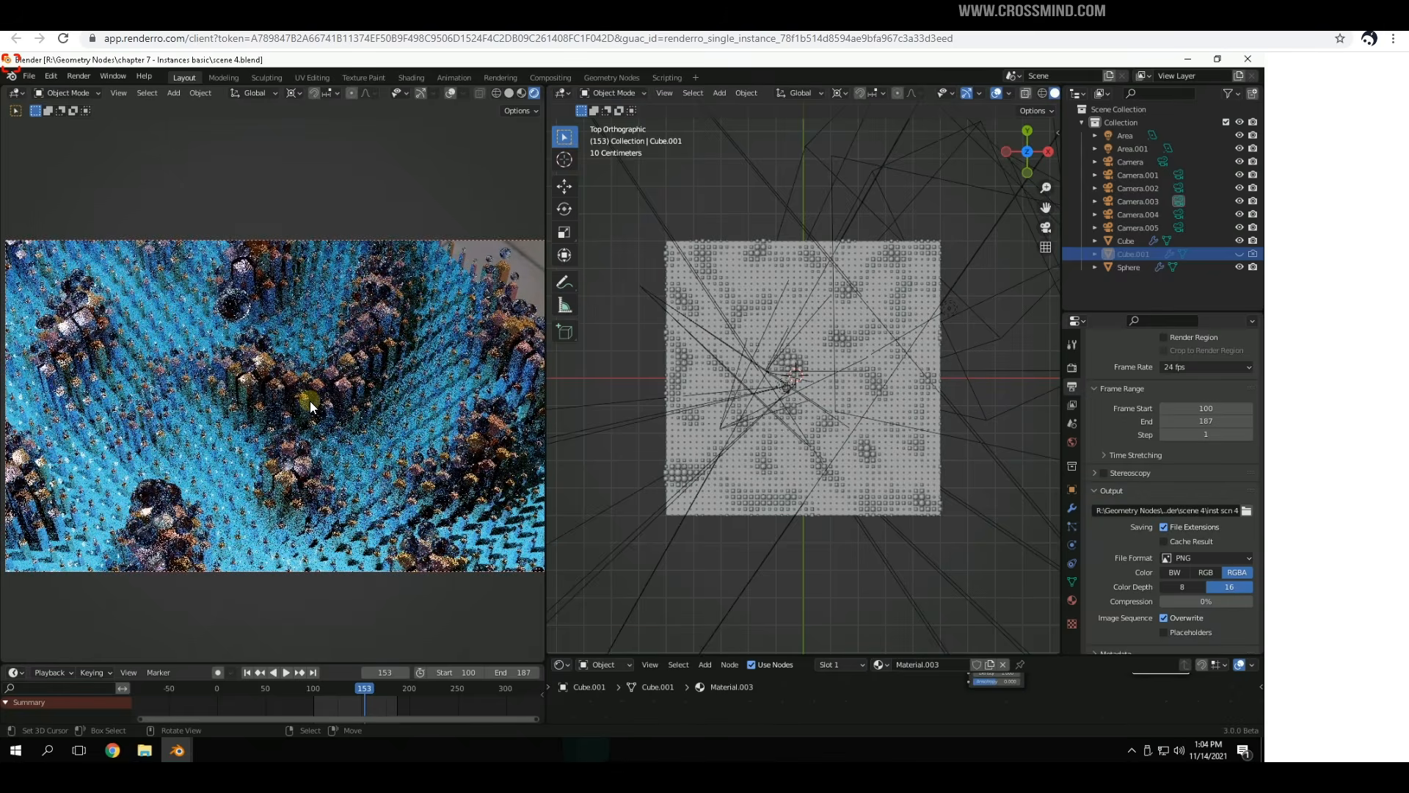
left_click(450, 92)
middle_click_drag(287, 349, 352, 411)
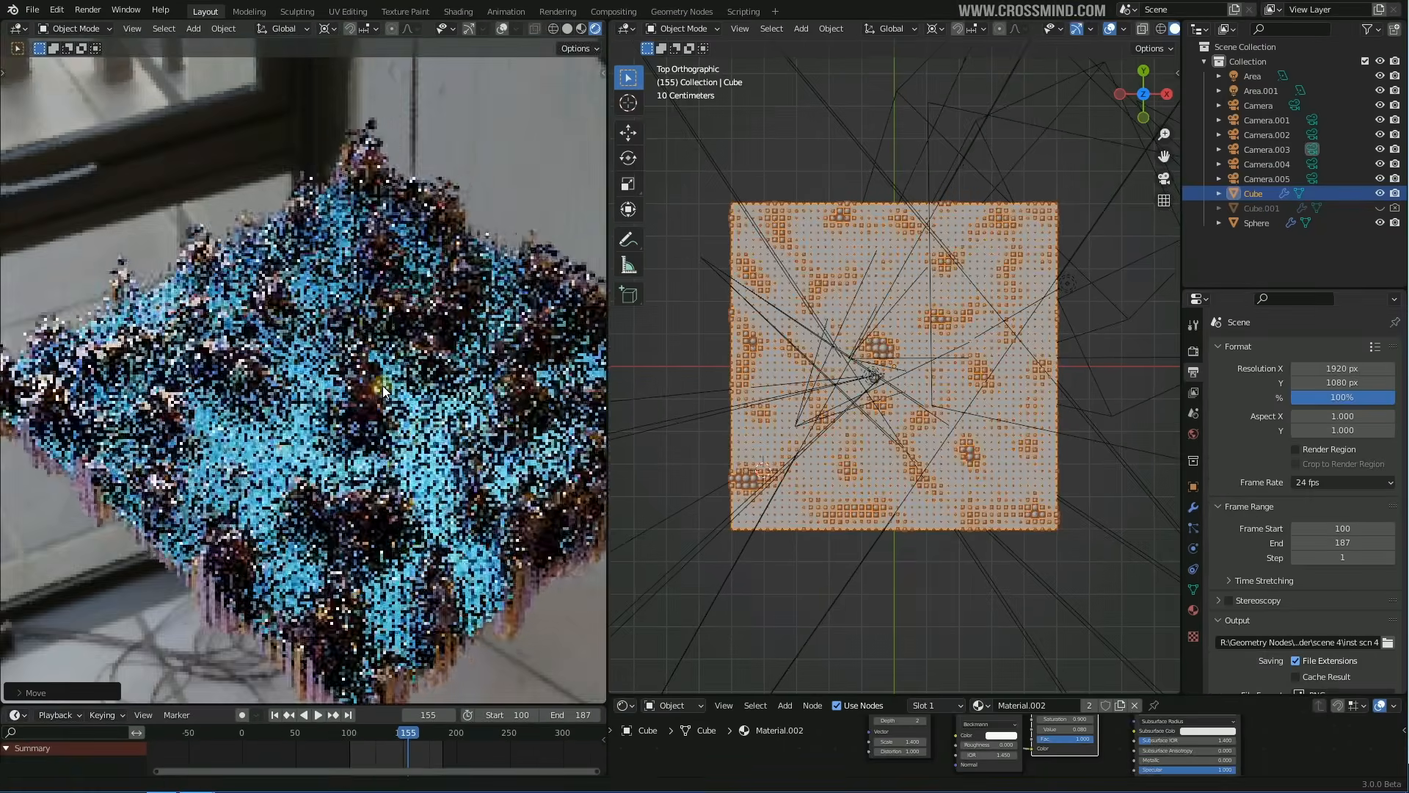
Switch the left viewport to Solid shading and orbit the pillars and orbs
scroll(384, 389, "up", 3)
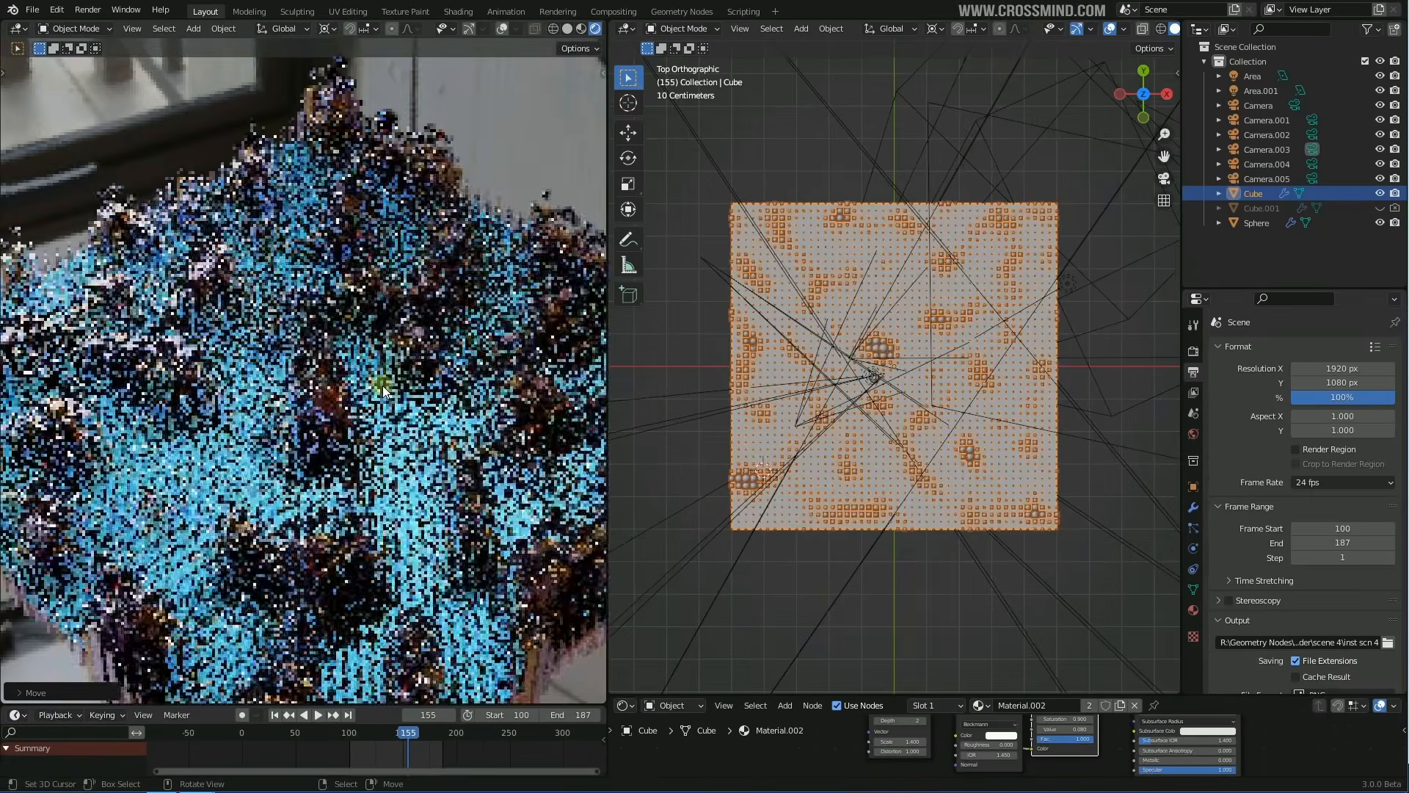
scroll(383, 389, "down", 3)
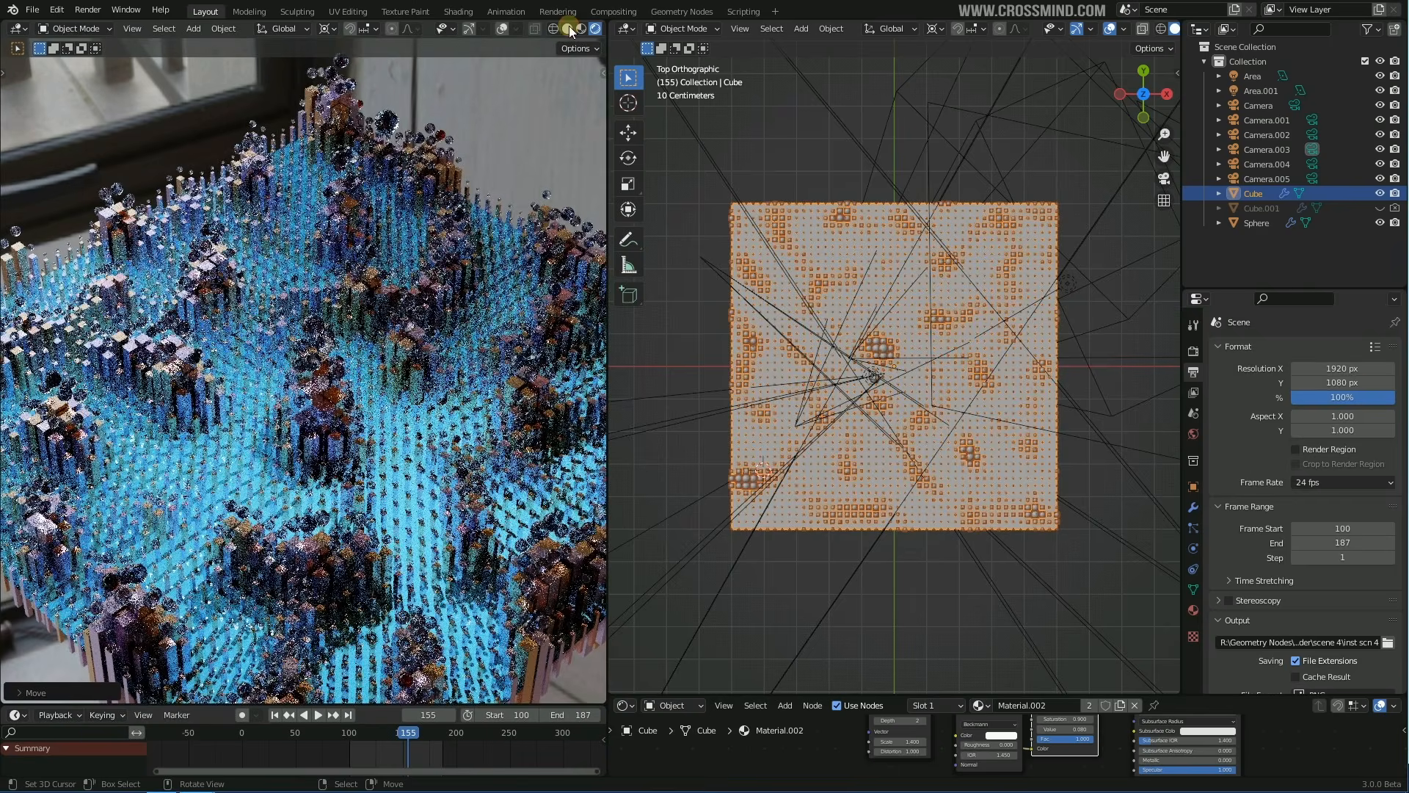
left_click(567, 29)
mouse_move(346, 321)
middle_mouse_down()
mouse_move(335, 345)
mouse_move(403, 340)
mouse_move(346, 356)
mouse_move(409, 324)
mouse_move(433, 331)
mouse_move(290, 360)
mouse_move(406, 352)
mouse_move(321, 369)
mouse_move(384, 340)
middle_mouse_up()
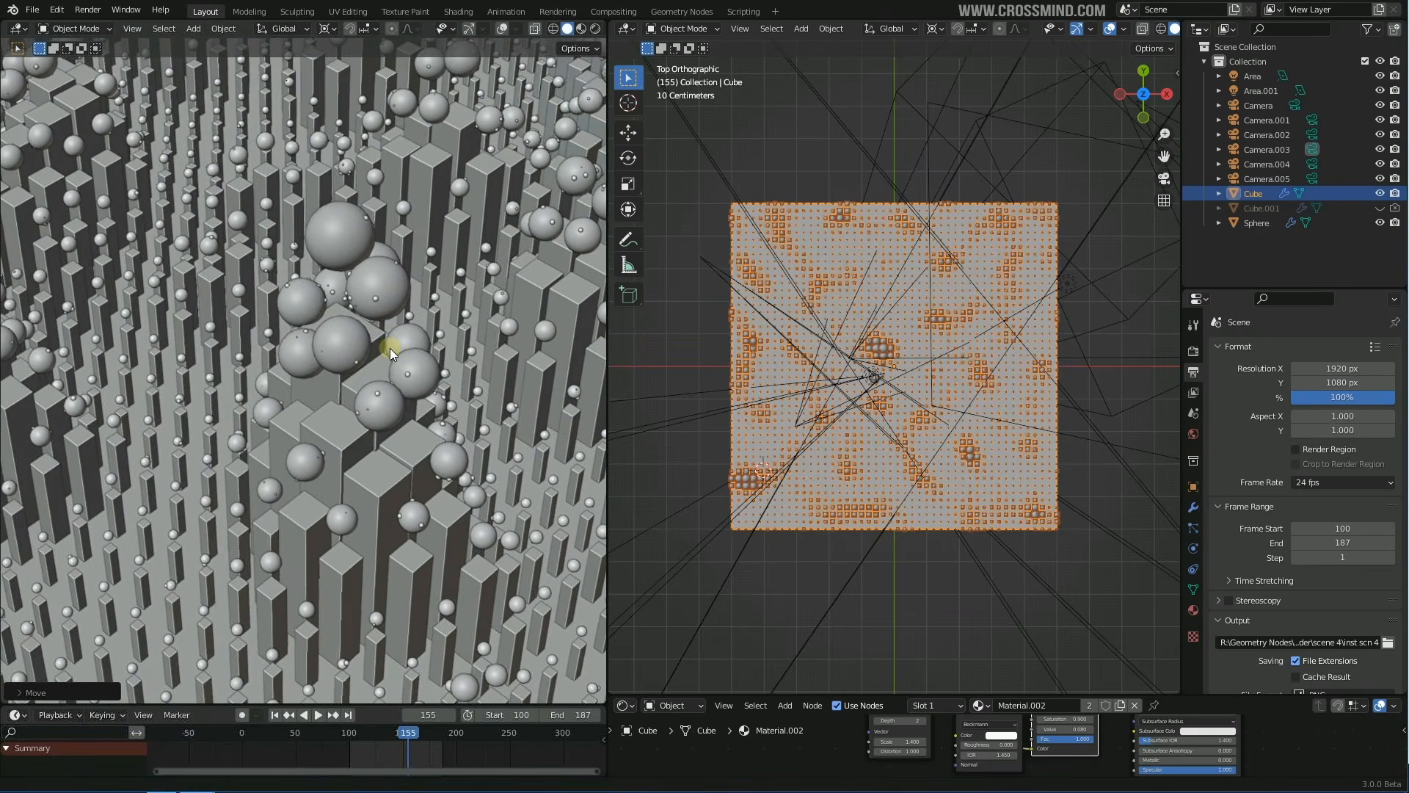
Turn the right panel into the Geometry Node Editor showing the Noise Texture and Map Range nodes
left_click(627, 30)
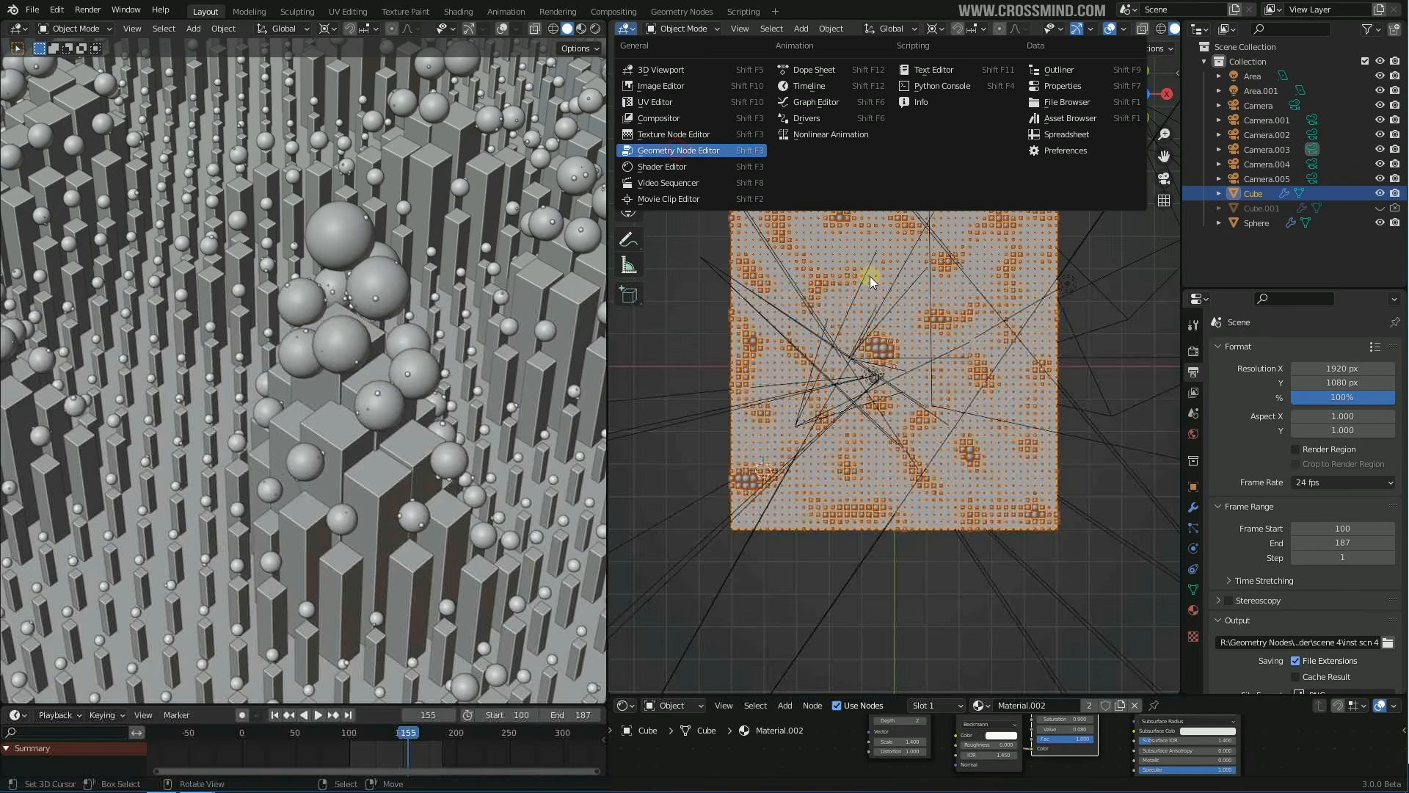
left_click(677, 149)
scroll(904, 328, "down", 2)
middle_click_drag(726, 367, 908, 235)
scroll(919, 306, "up", 1)
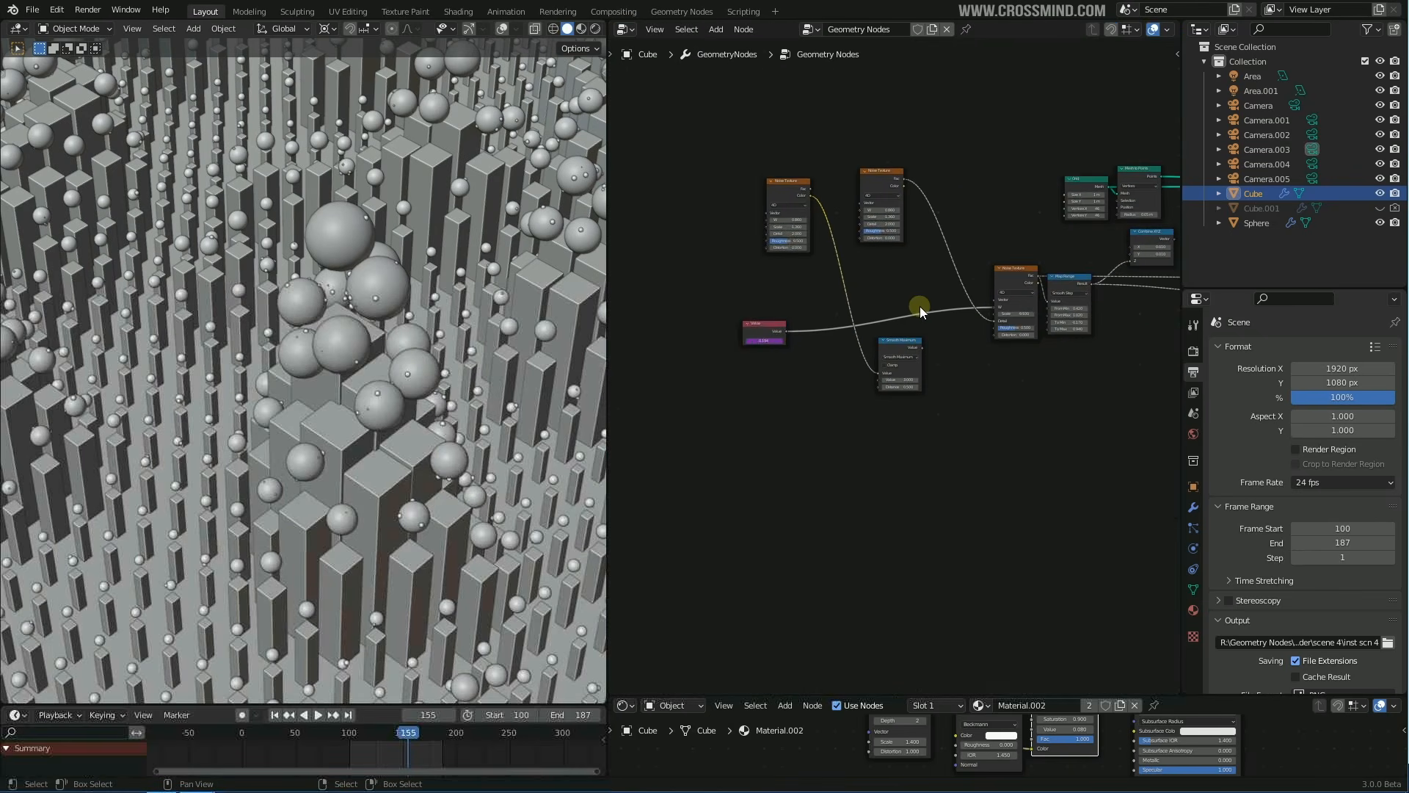
middle_click_drag(919, 306, 810, 323)
scroll(810, 323, "up", 3)
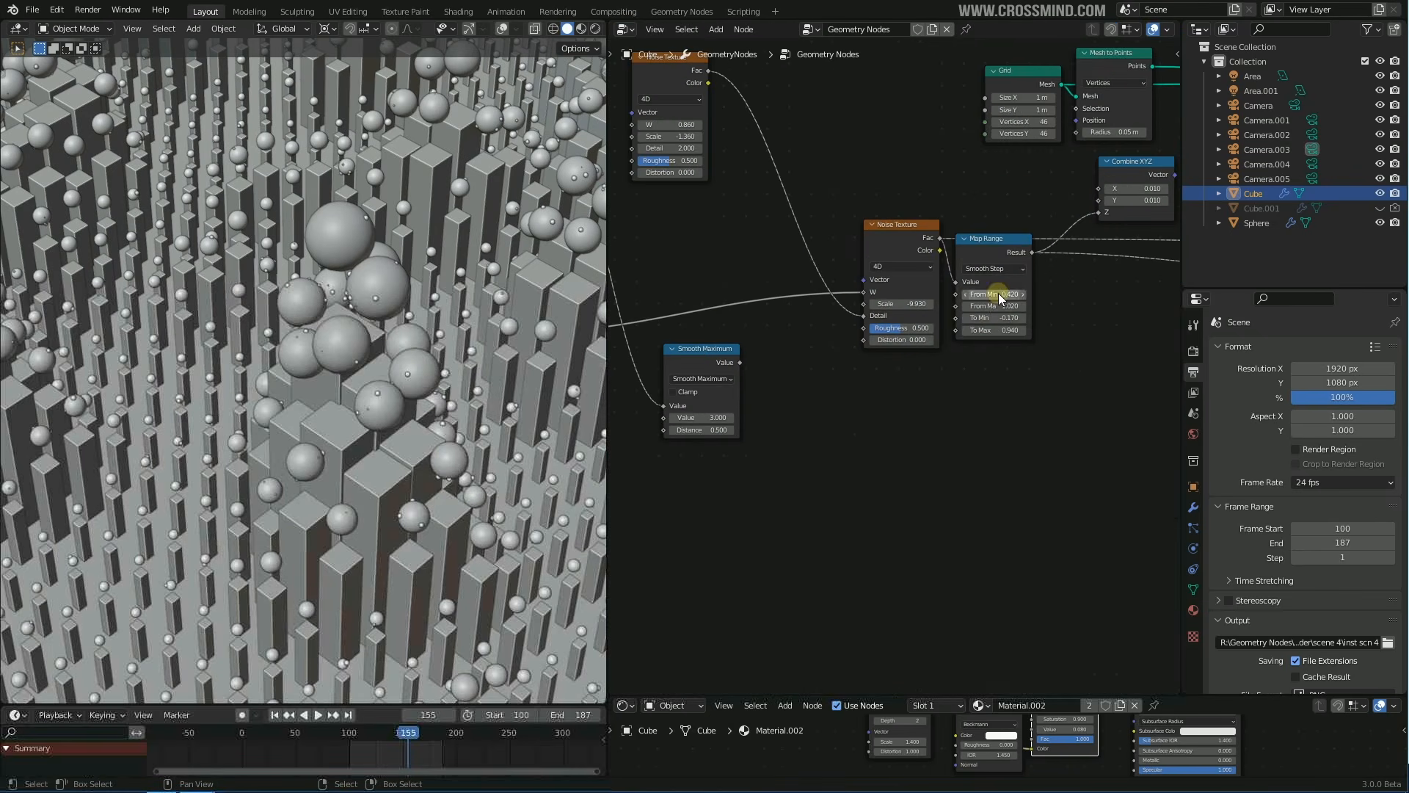
Change the Noise Texture Scale from -9.930 to -10.330, previewing other patterns along the way
left_click_drag(985, 293, 1032, 302)
key("ctrl+z")
left_click_drag(894, 305, 857, 309)
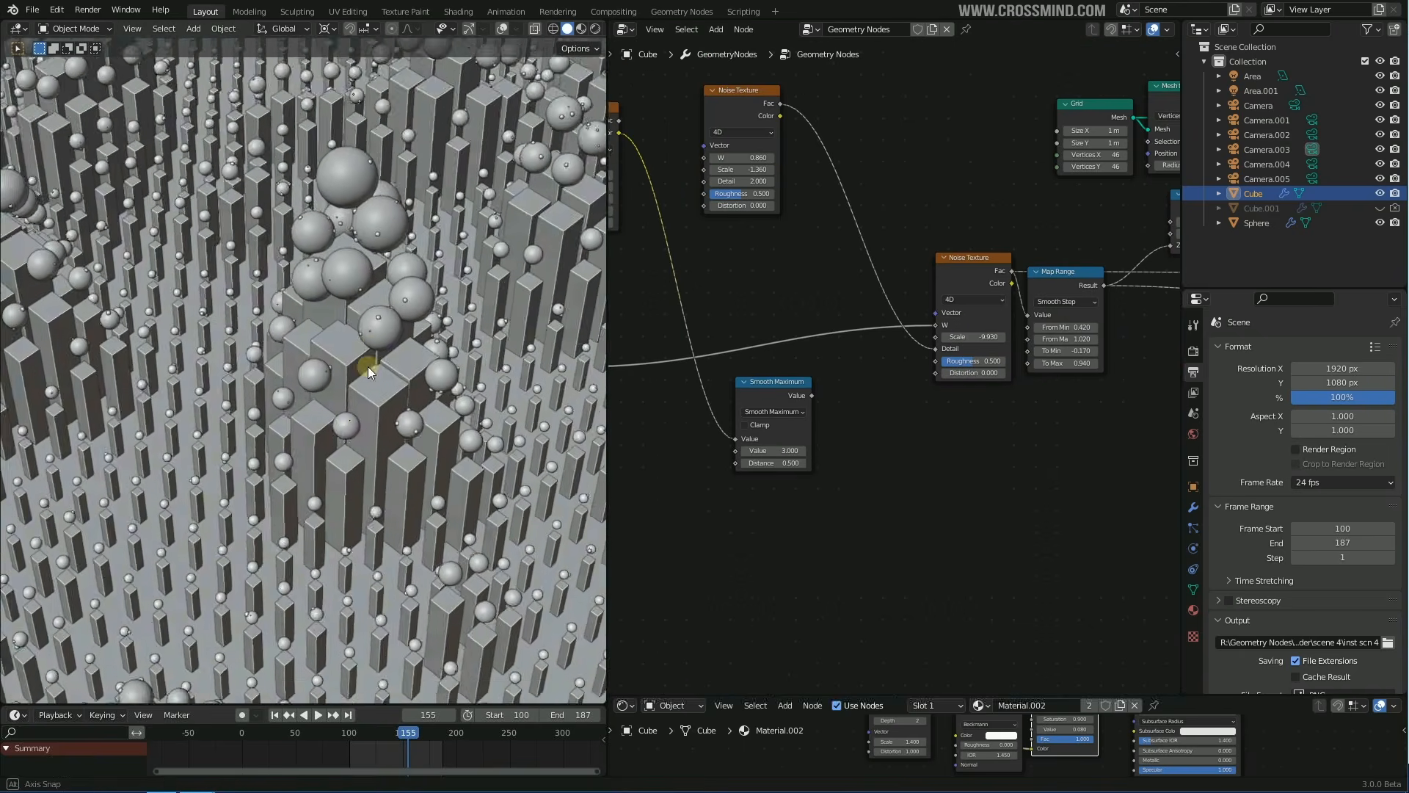
middle_click_drag(368, 367, 289, 423)
scroll(371, 364, "down", 2)
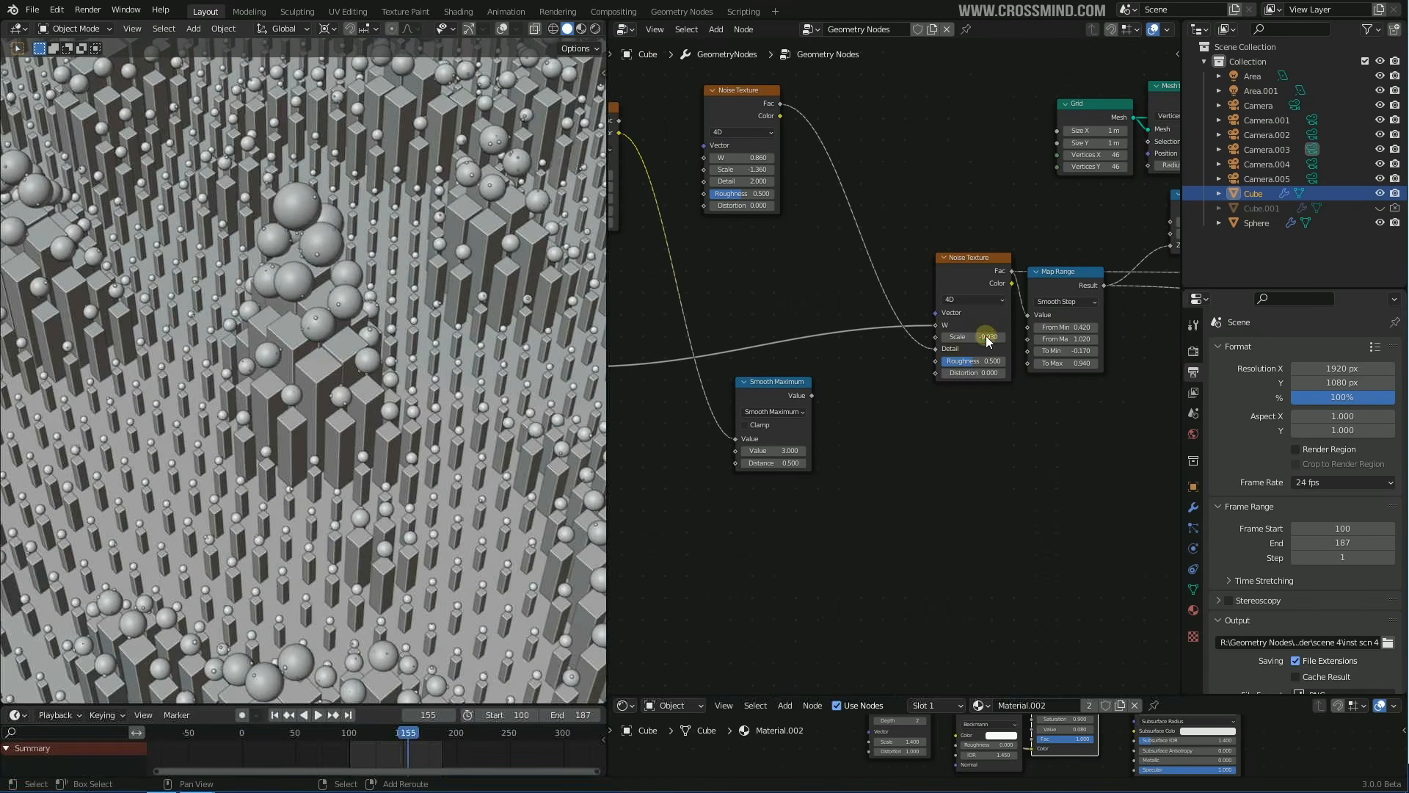
left_click_drag(927, 340, 1406, 339)
right_click(1406, 339)
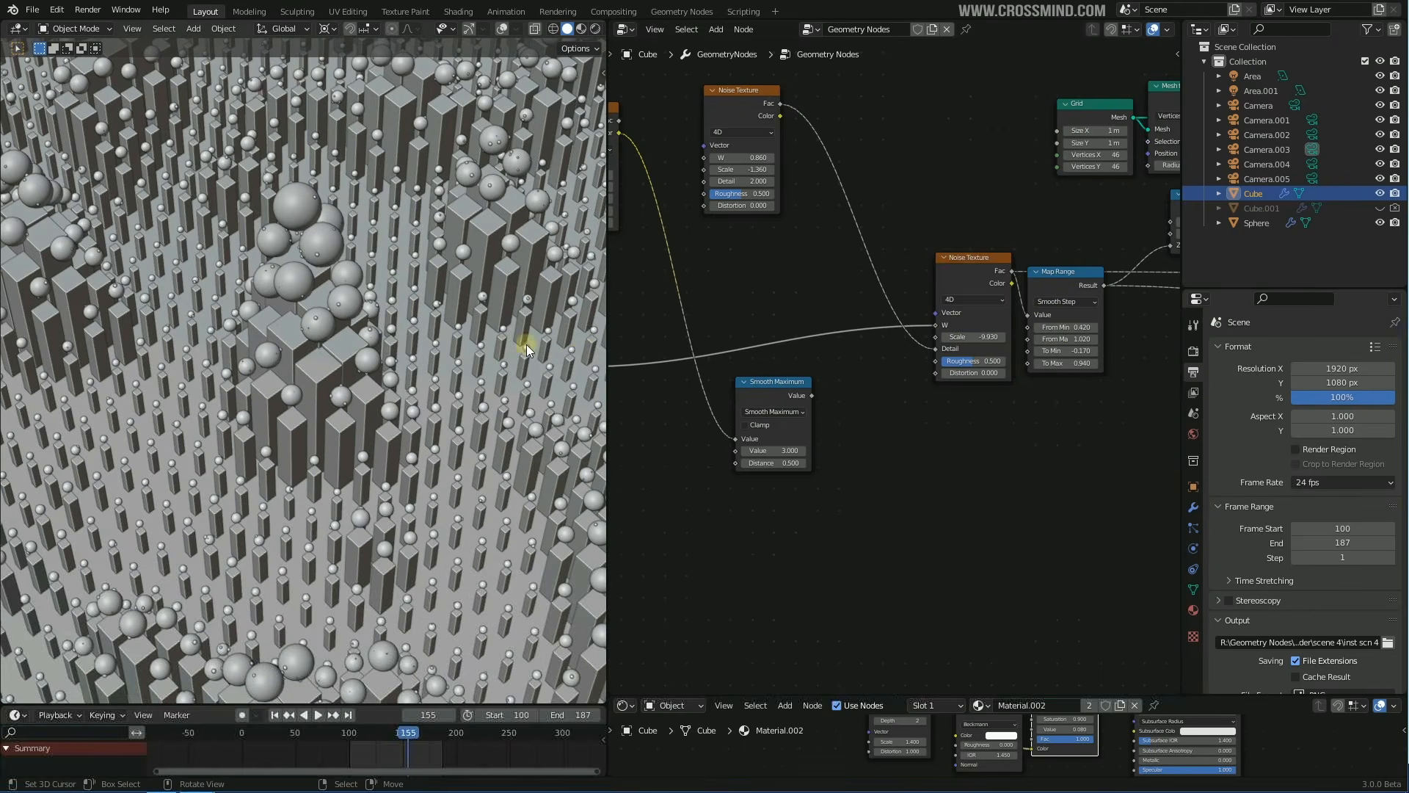
scroll(526, 345, "down", 2)
left_click_drag(1054, 329, 978, 341)
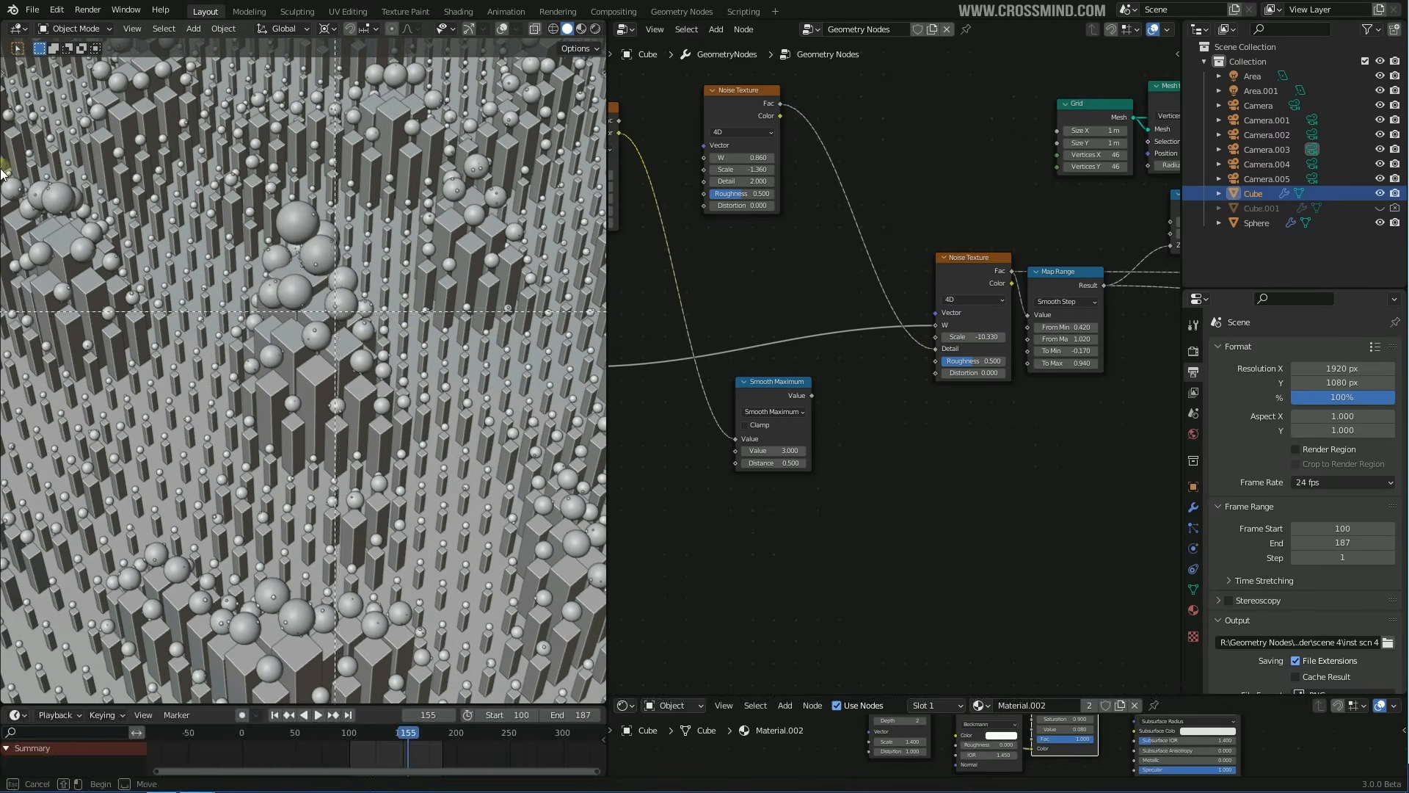
Box-zoom into a region of the pillar grid
key("b")
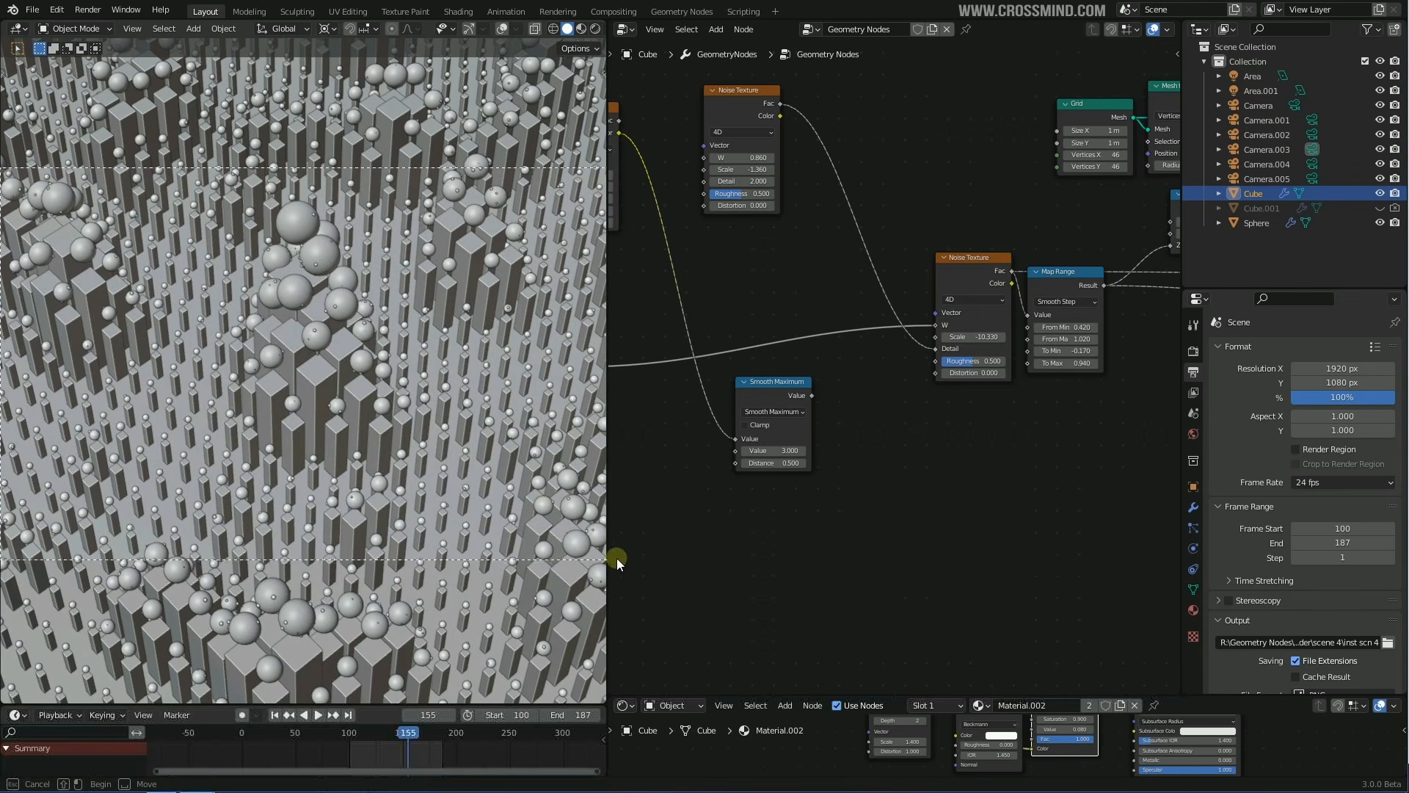
left_click_drag(617, 558, 300, 362)
middle_click_drag(402, 343, 447, 343, "shift")
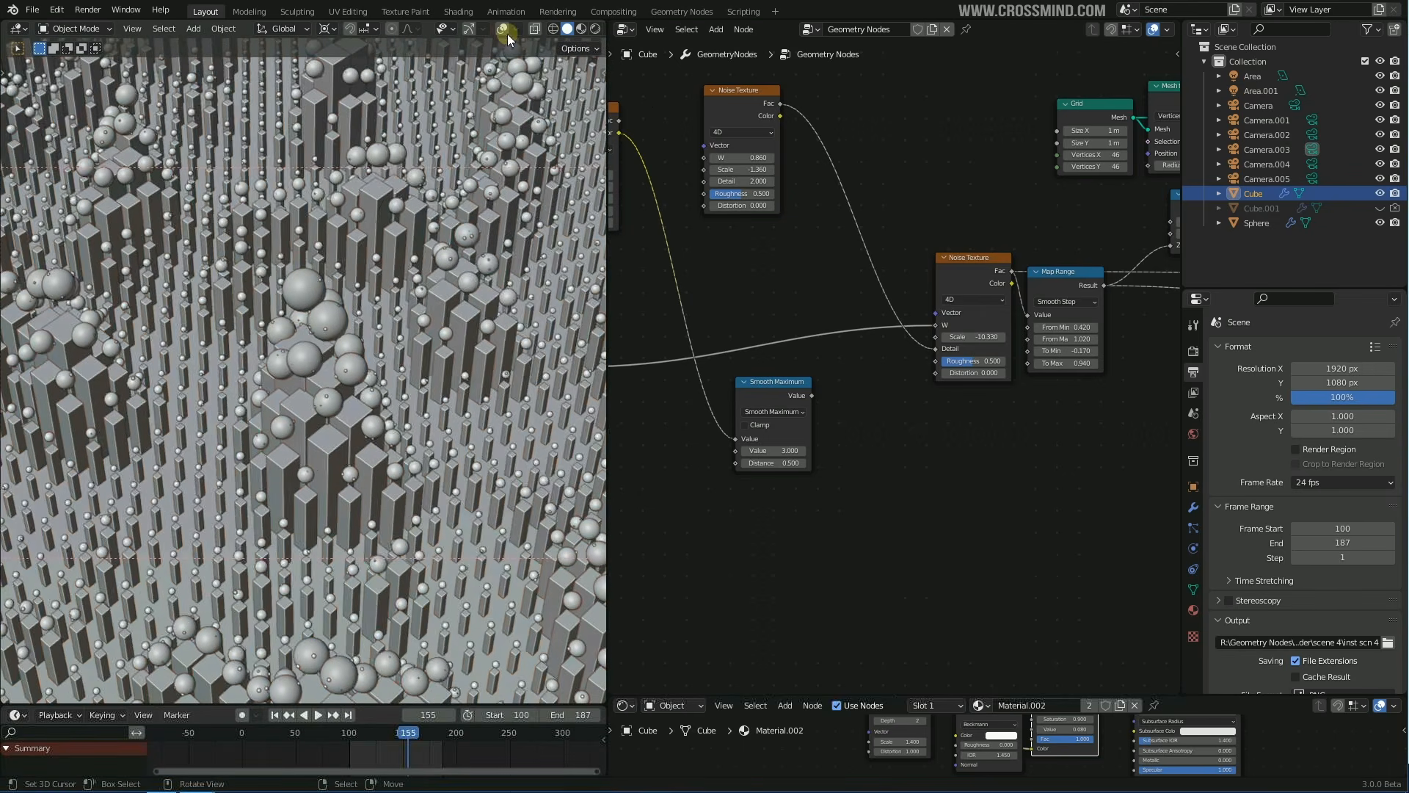
left_click(502, 29)
left_click(503, 30)
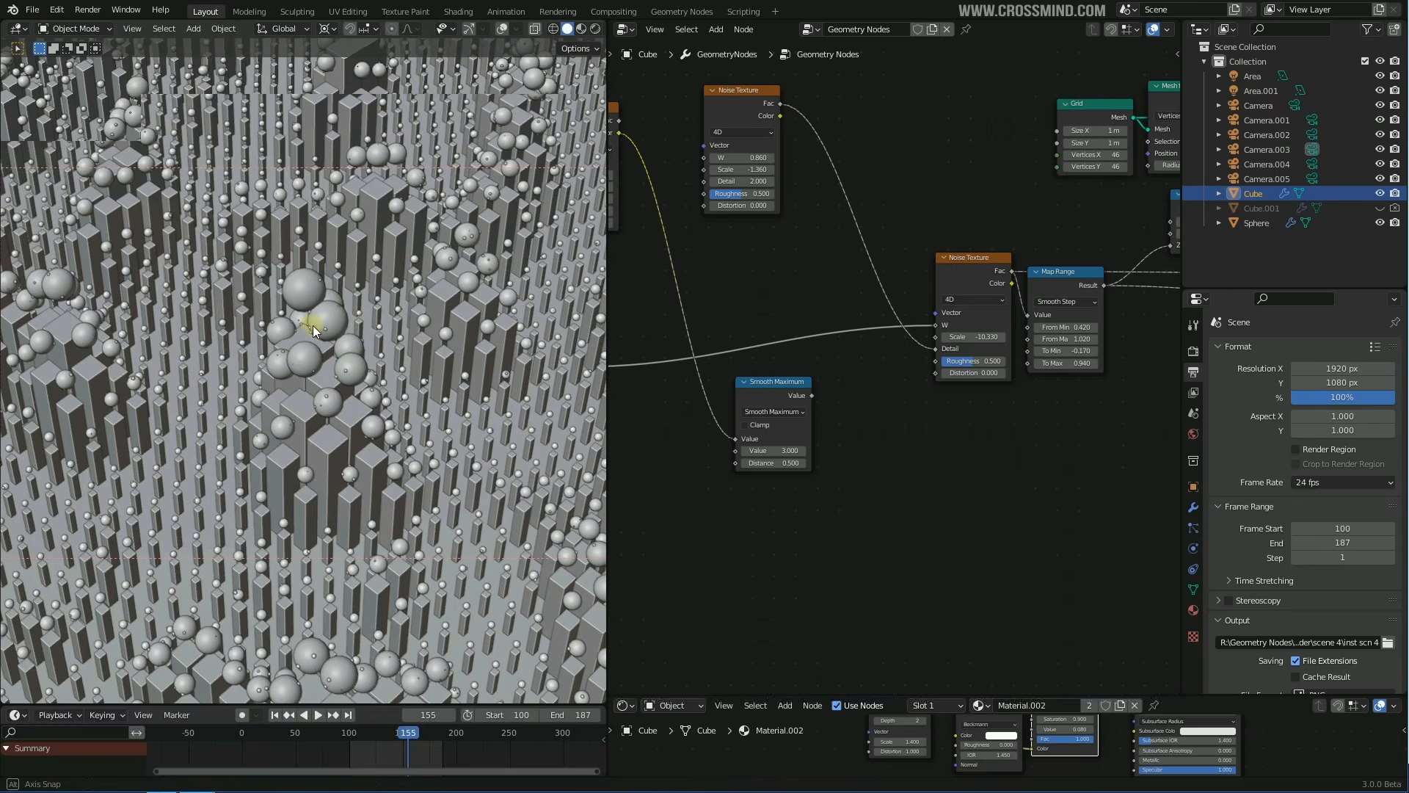
middle_click_drag(308, 321, 424, 372)
scroll(424, 371, "up", 2)
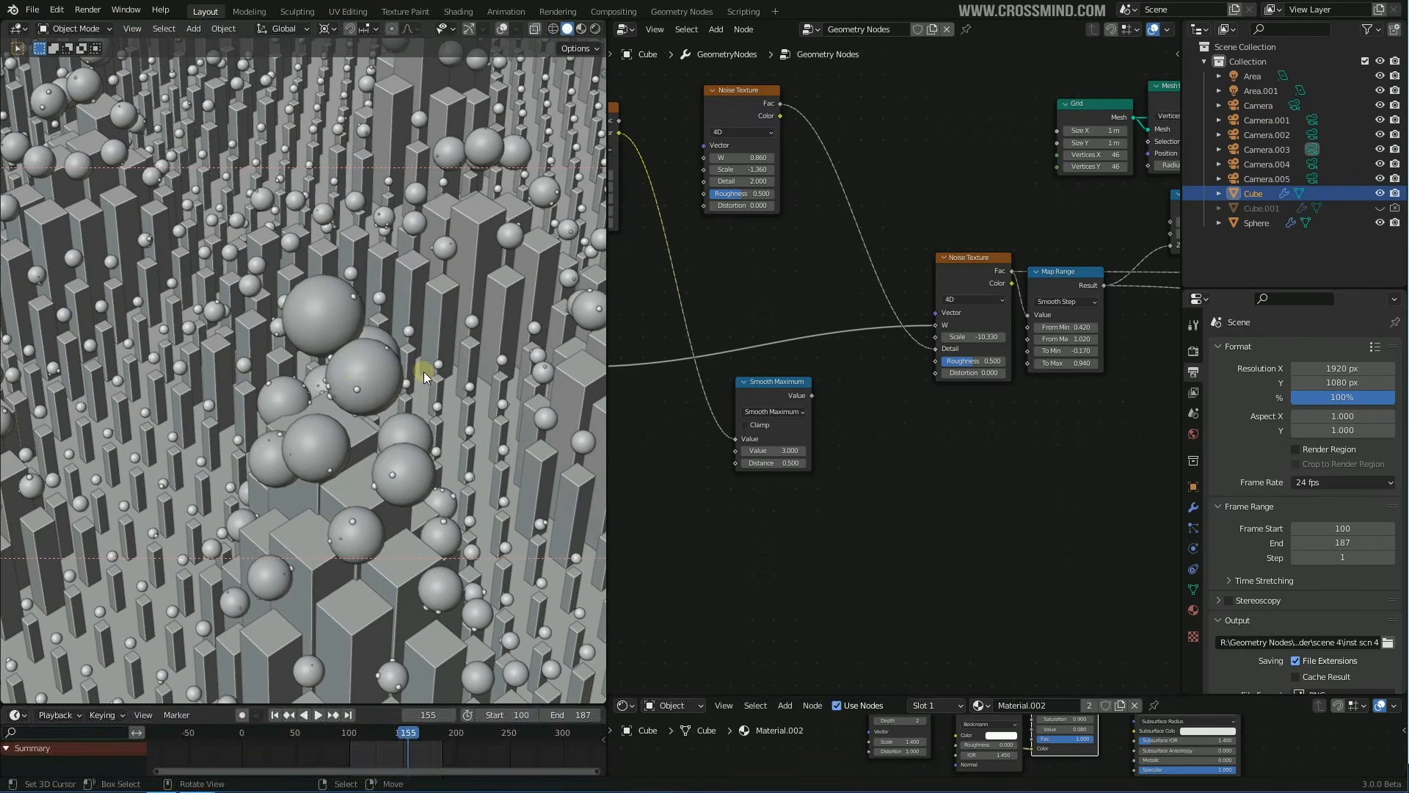
middle_click_drag(345, 394, 487, 384)
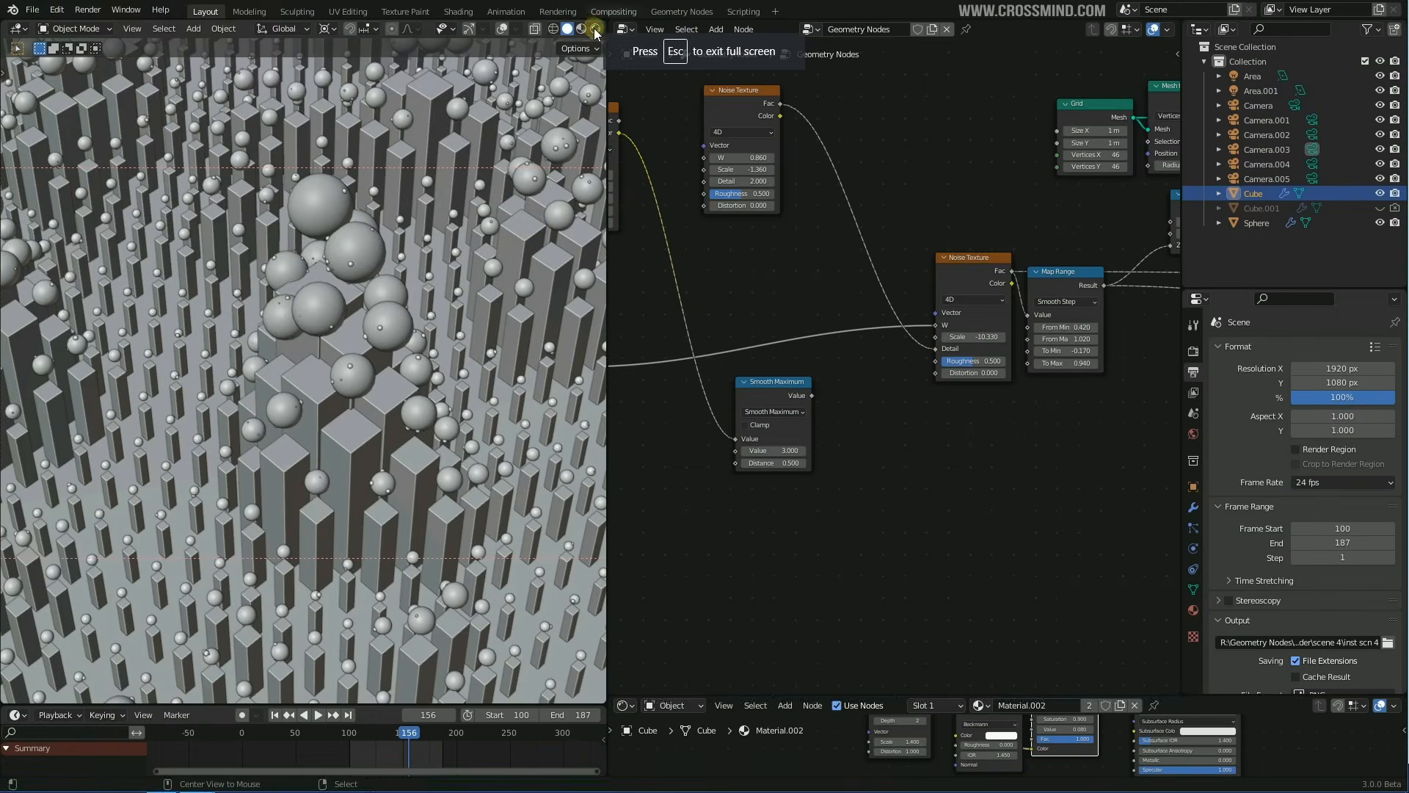
Look through the scene camera in Rendered shading without overlays, a couple of frames later
key("KP_0")
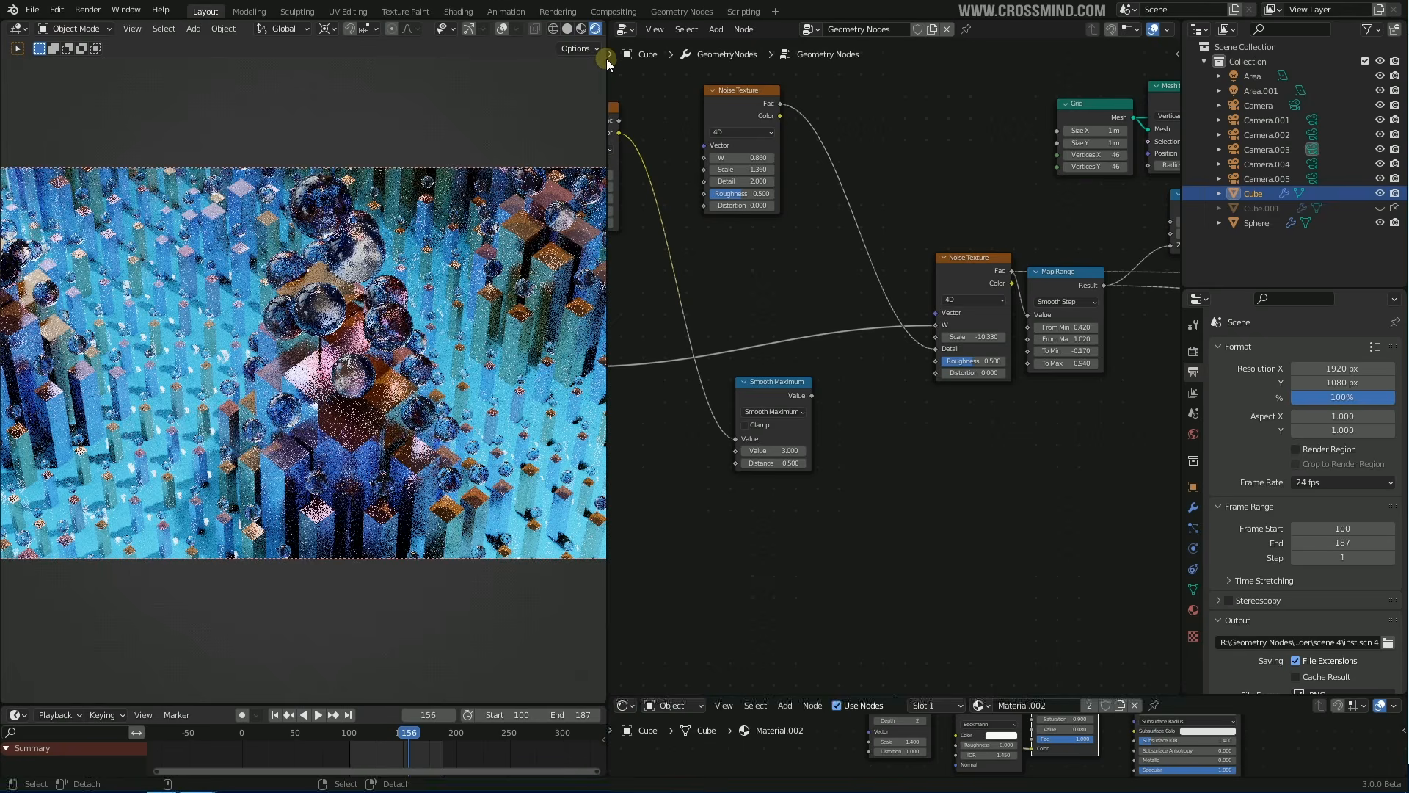
left_click(503, 30)
left_click(503, 30)
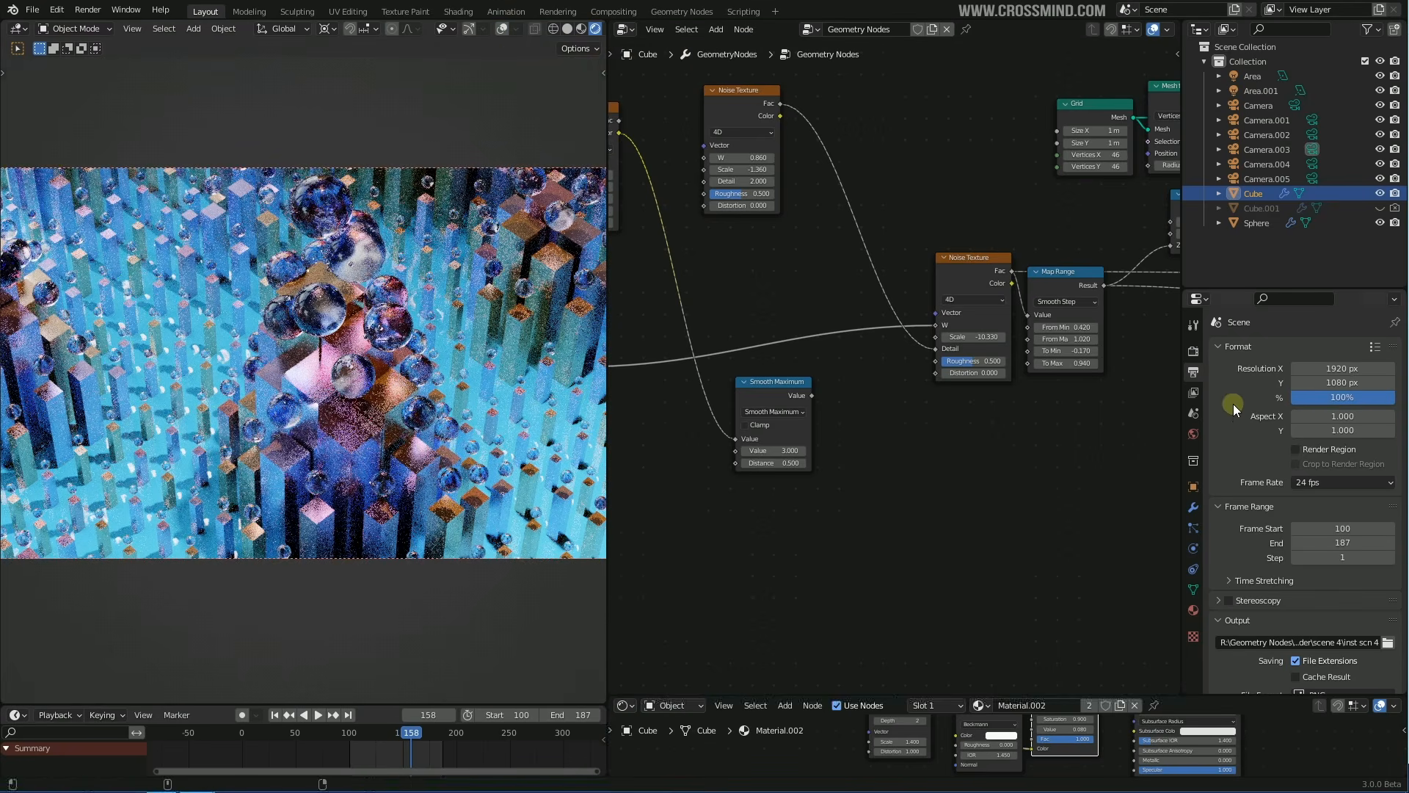
key("Right")
key("Right")
Try Camera.001 as the scene camera, then switch back to the original Camera
left_click(1195, 414)
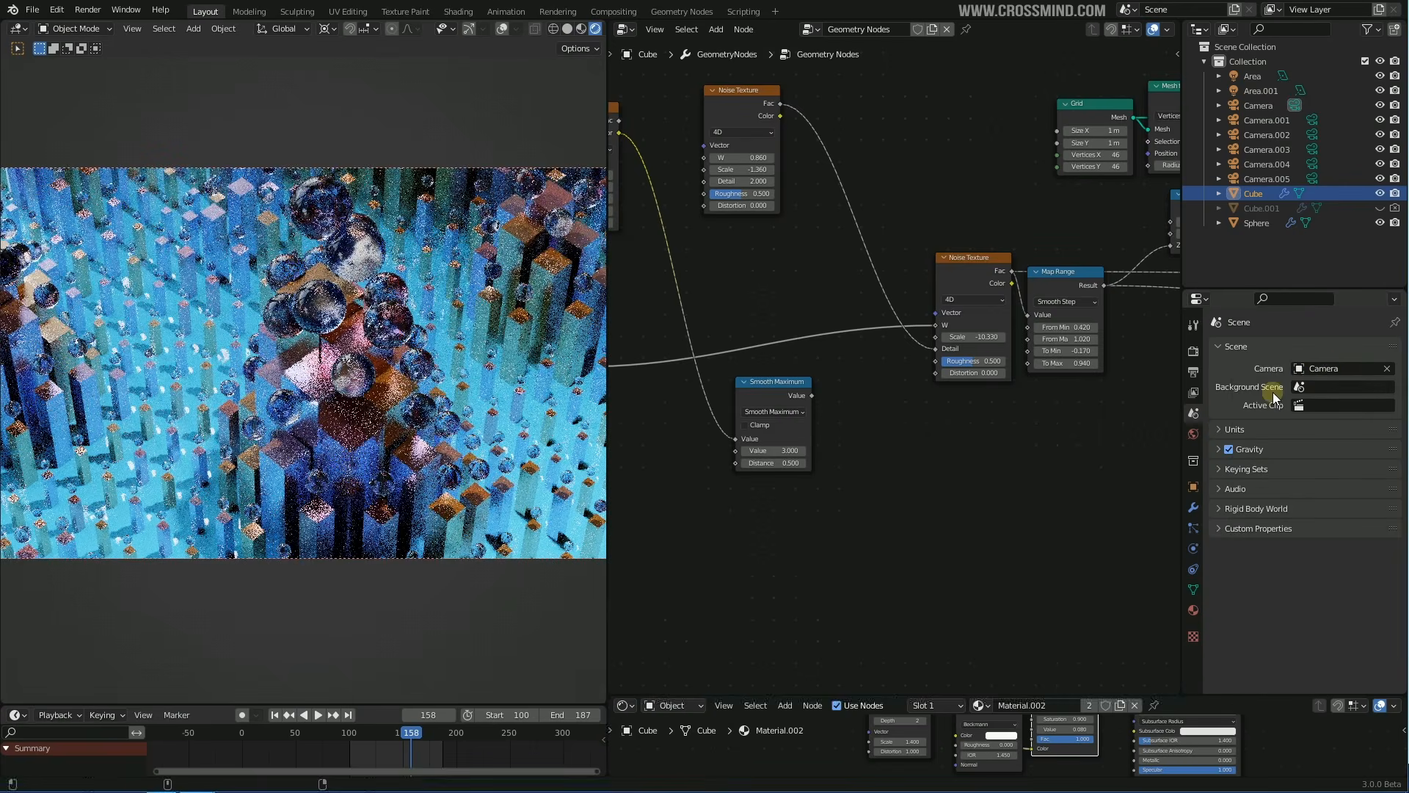
left_click(1338, 370)
left_click(1358, 404)
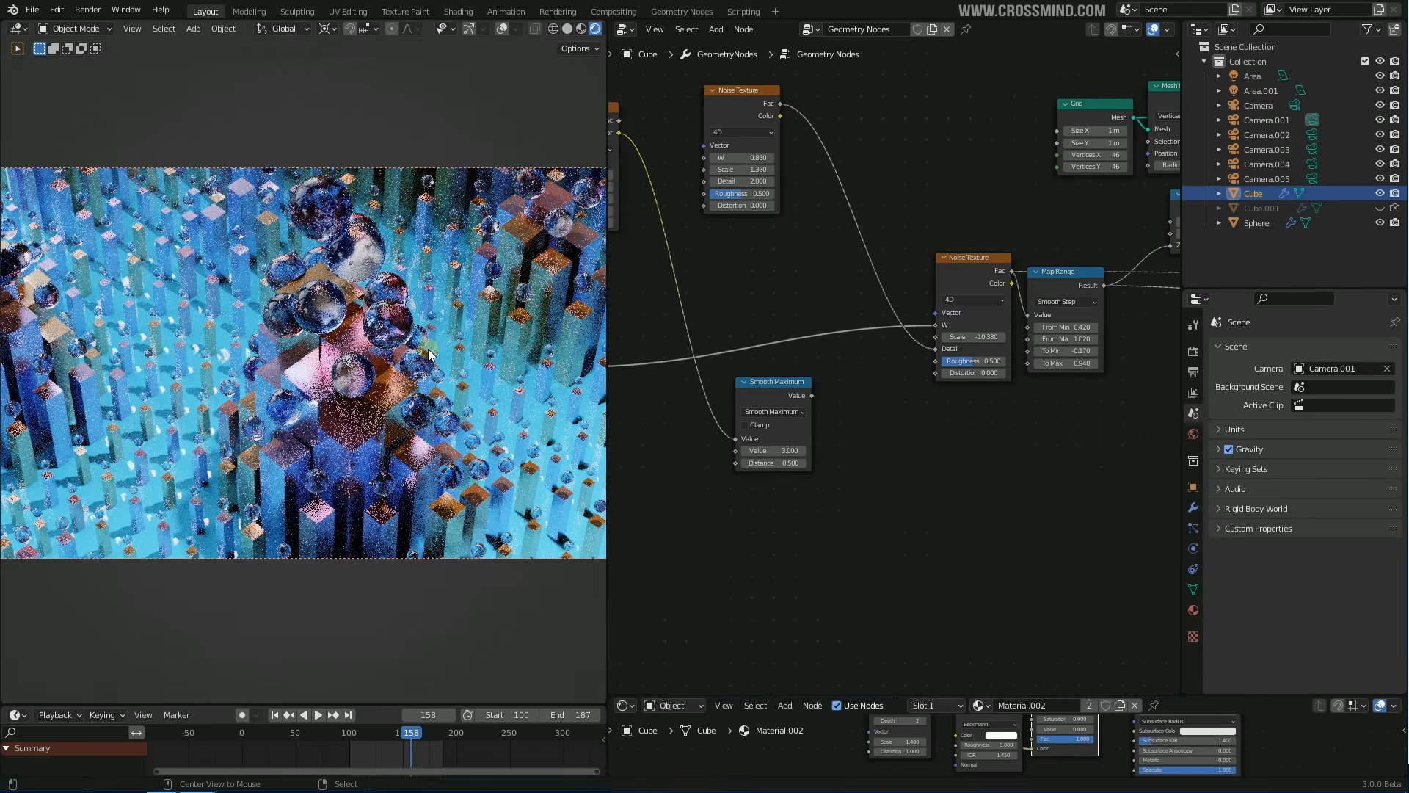
left_click(1303, 369)
left_click(1266, 391)
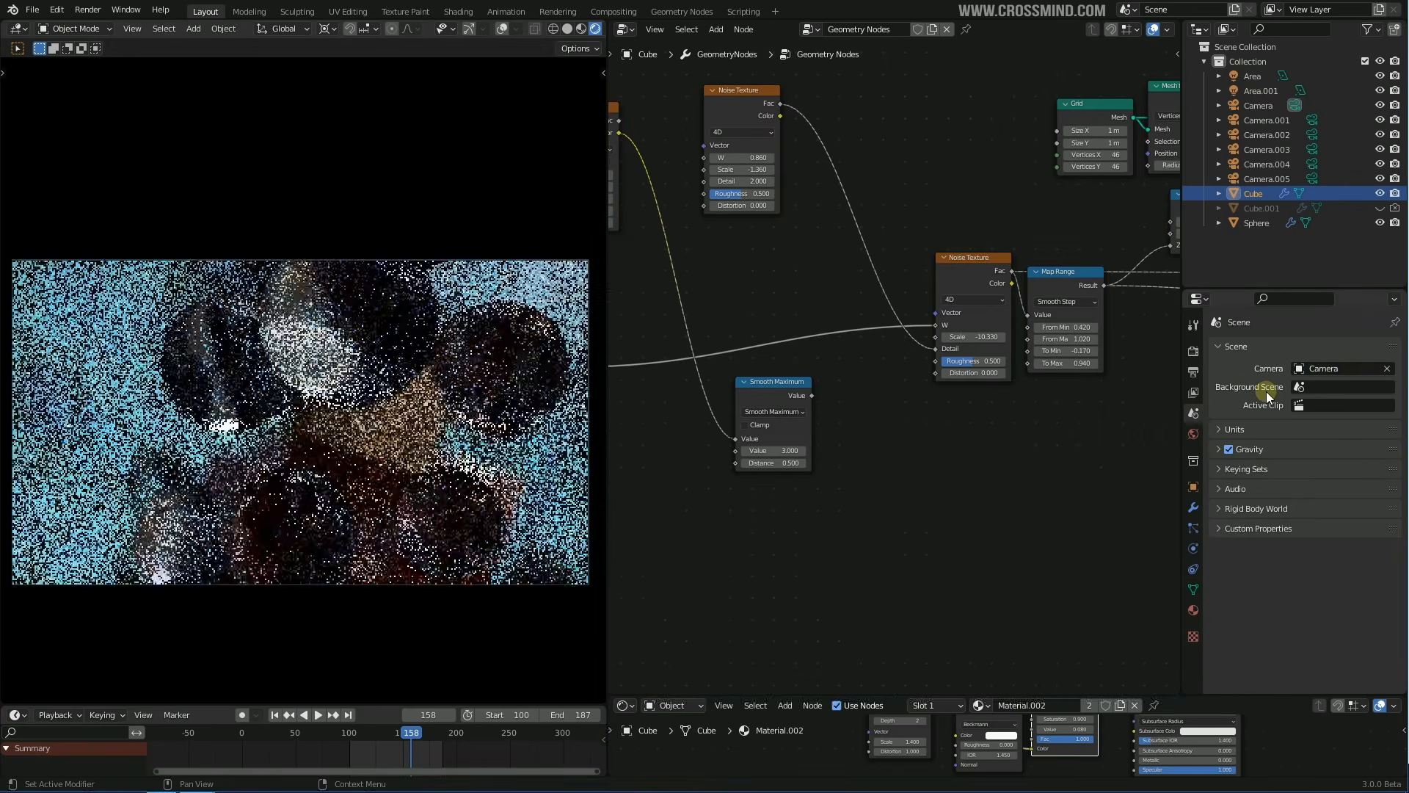
Enable Viewport Denoise in the render sampling settings
left_click(1194, 352)
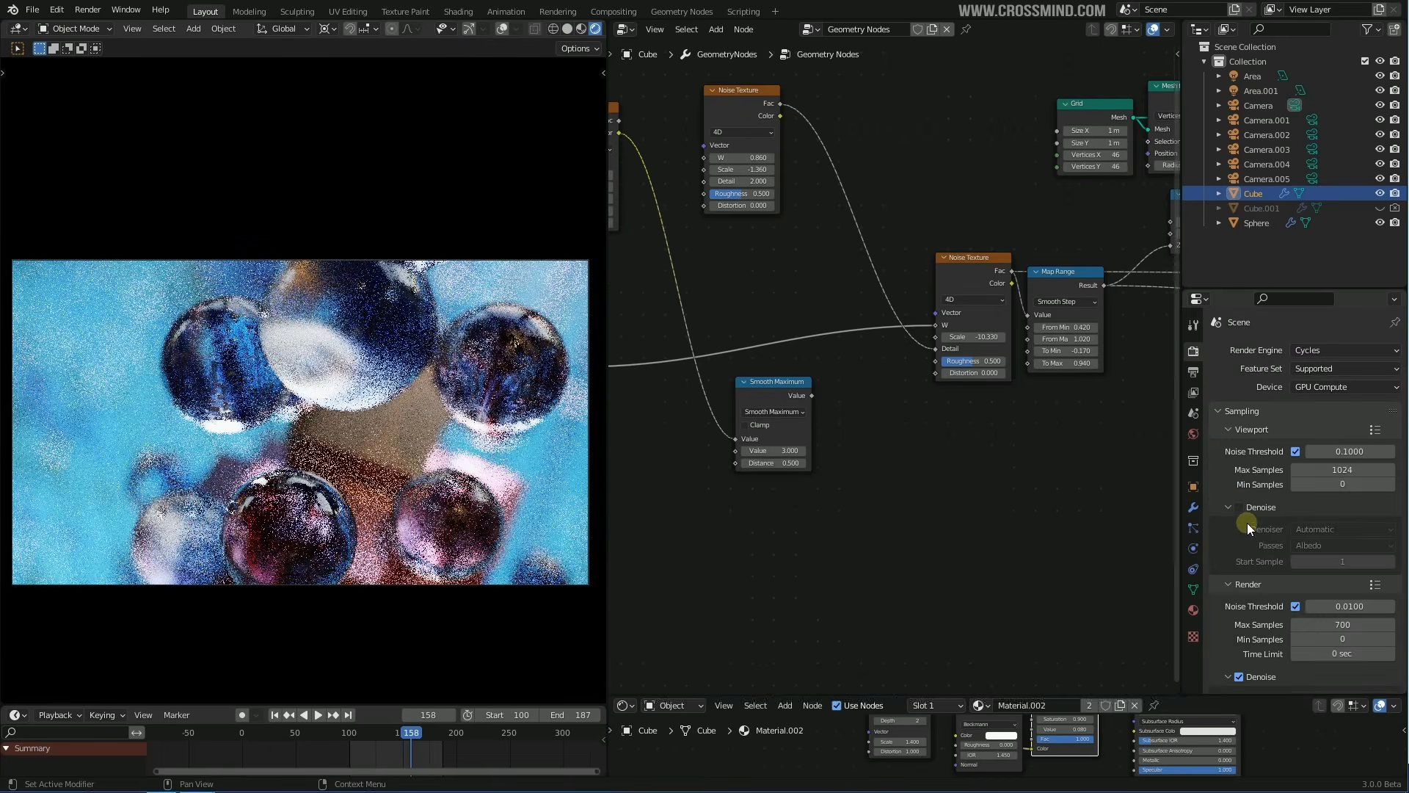
left_click(1240, 508)
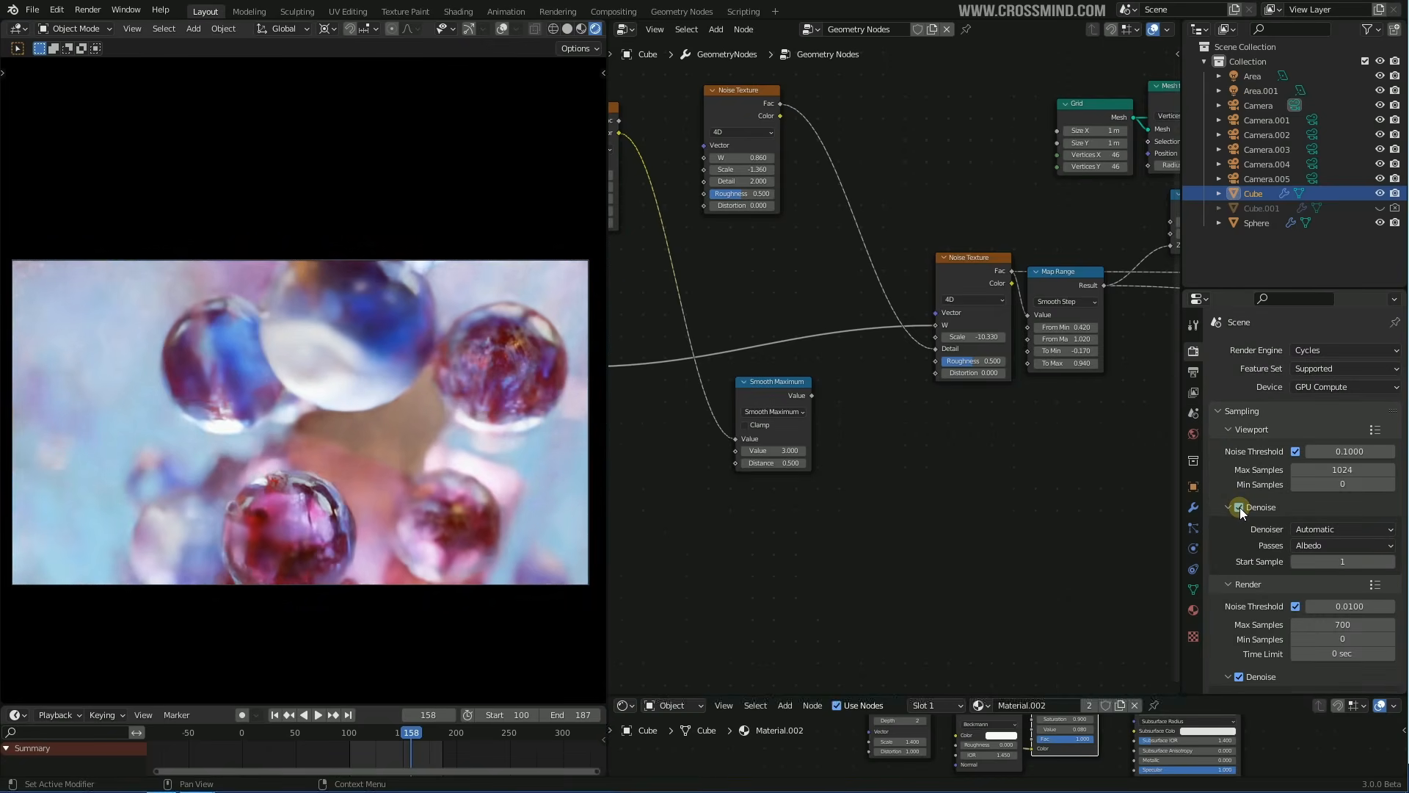
scroll(911, 404, "down", 2)
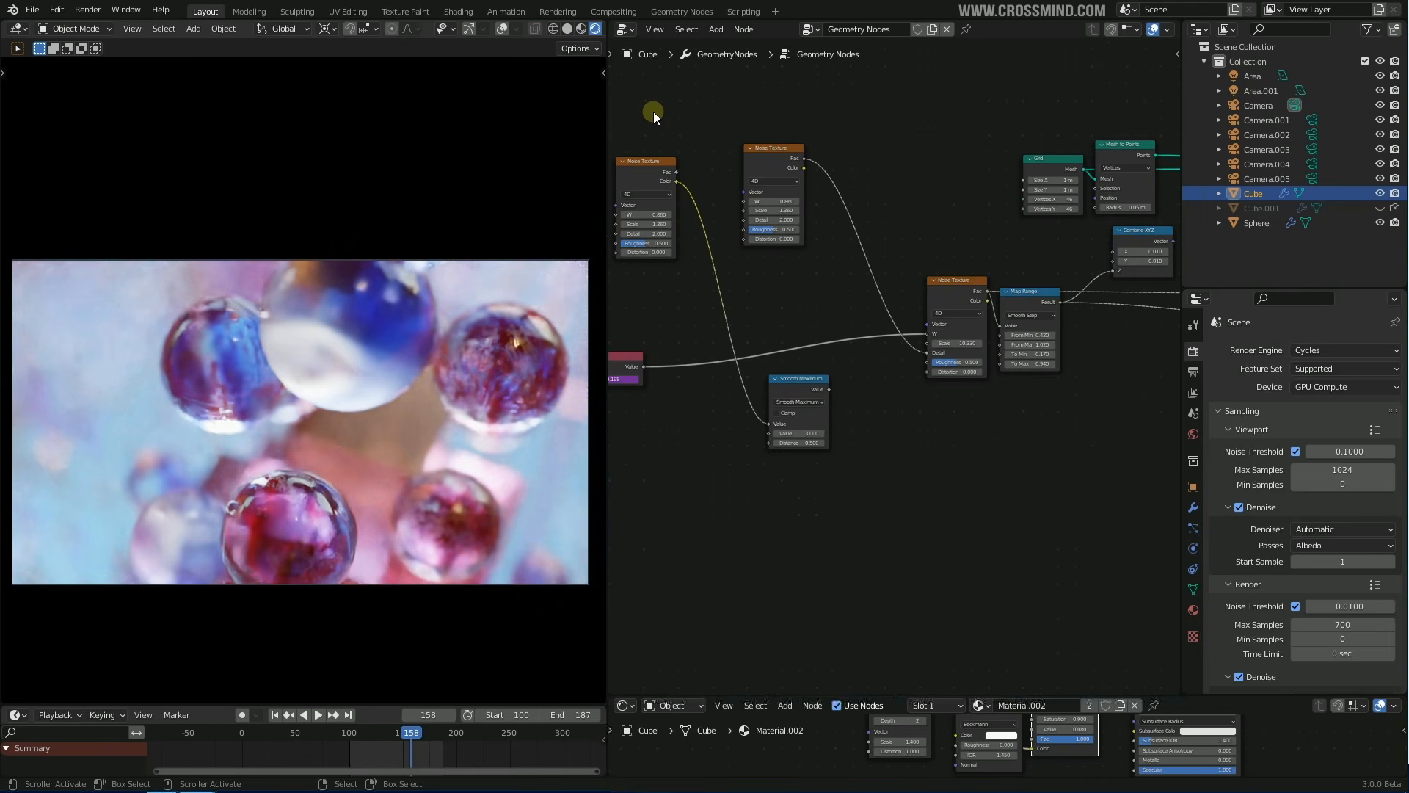
Make Camera.001 the active scene camera and refresh the rendered preview
left_click(1194, 413)
left_click(1306, 368)
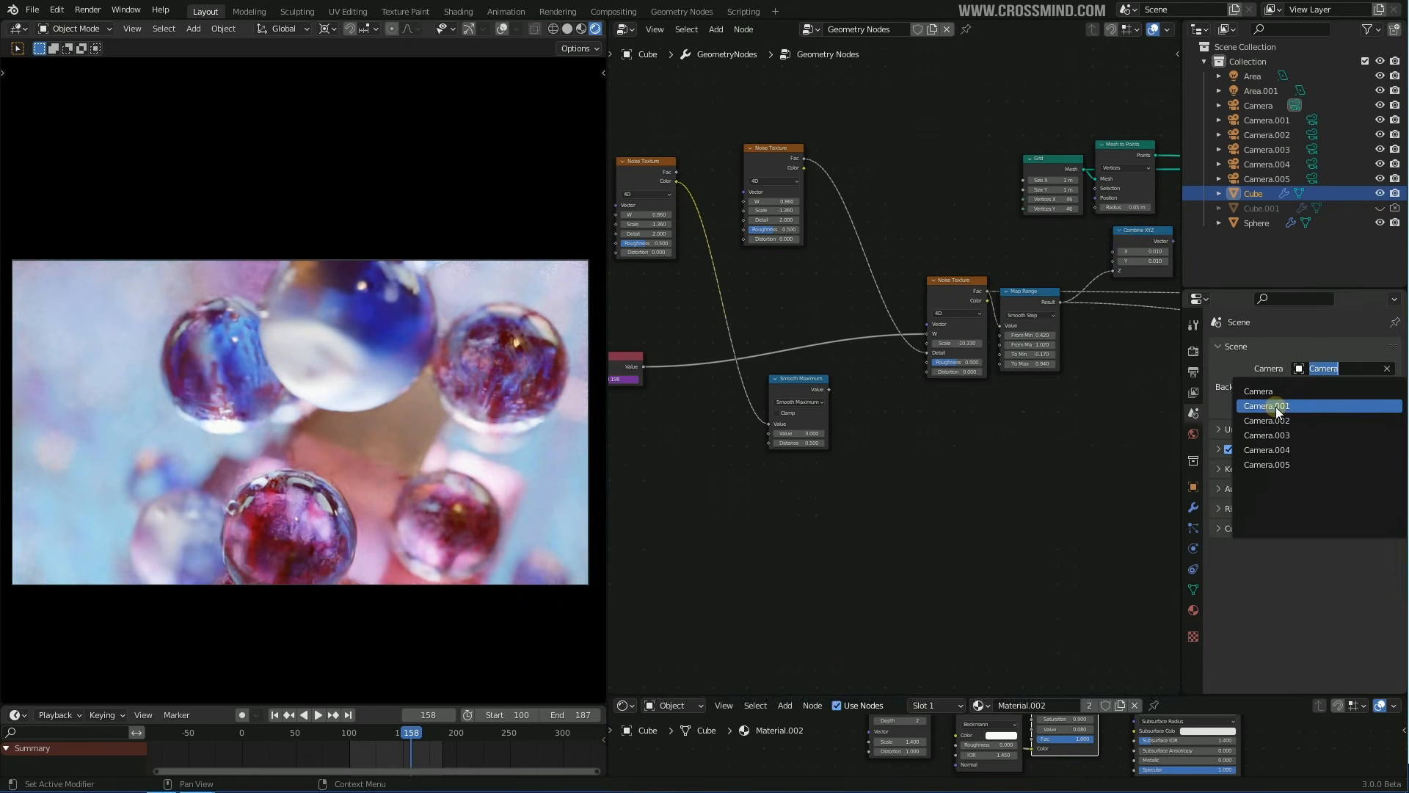
left_click(1276, 406)
left_click(567, 28)
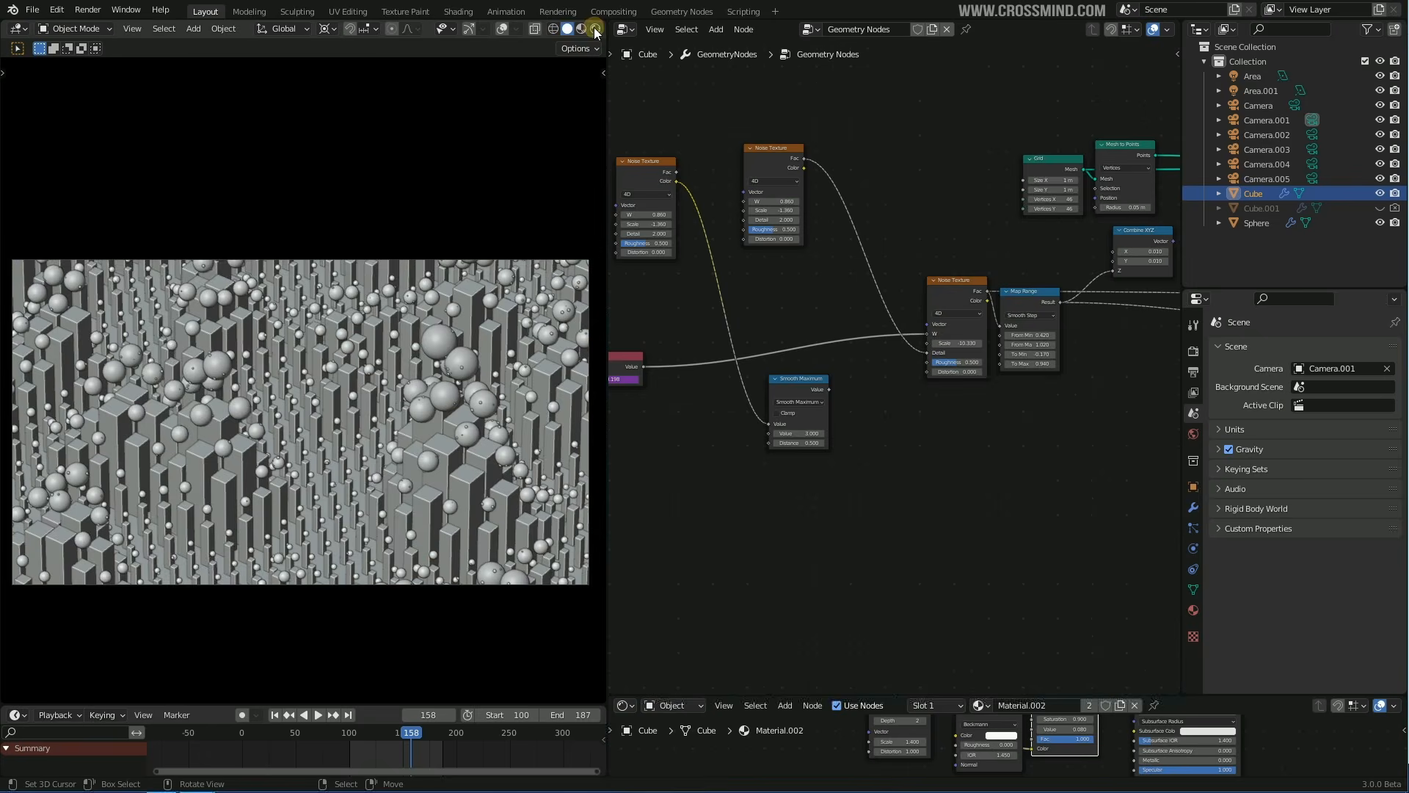
left_click(595, 29)
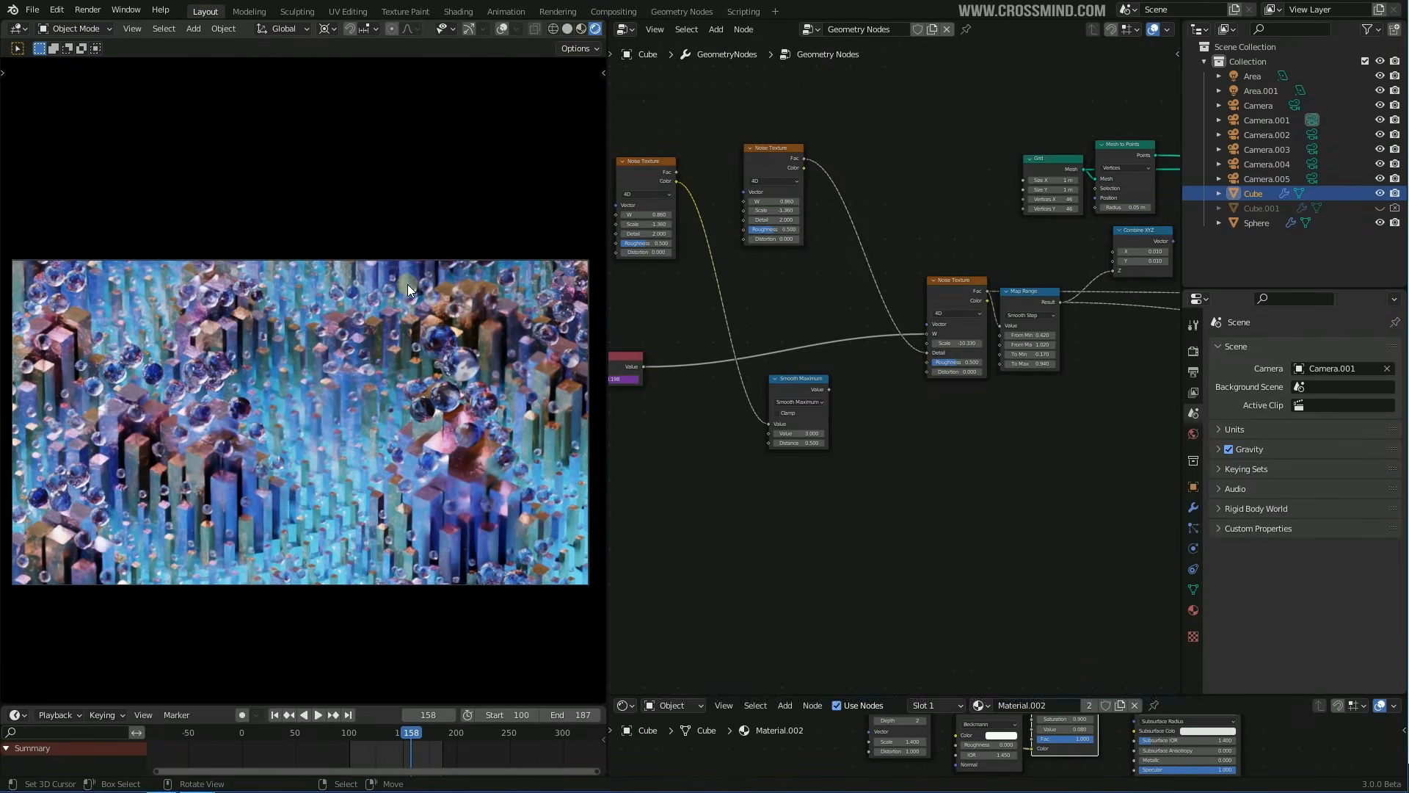
Preview through Camera.002, then settle on Camera.003 in an enlarged 3D view
left_click(1324, 368)
left_click(1295, 422)
left_click(1333, 368)
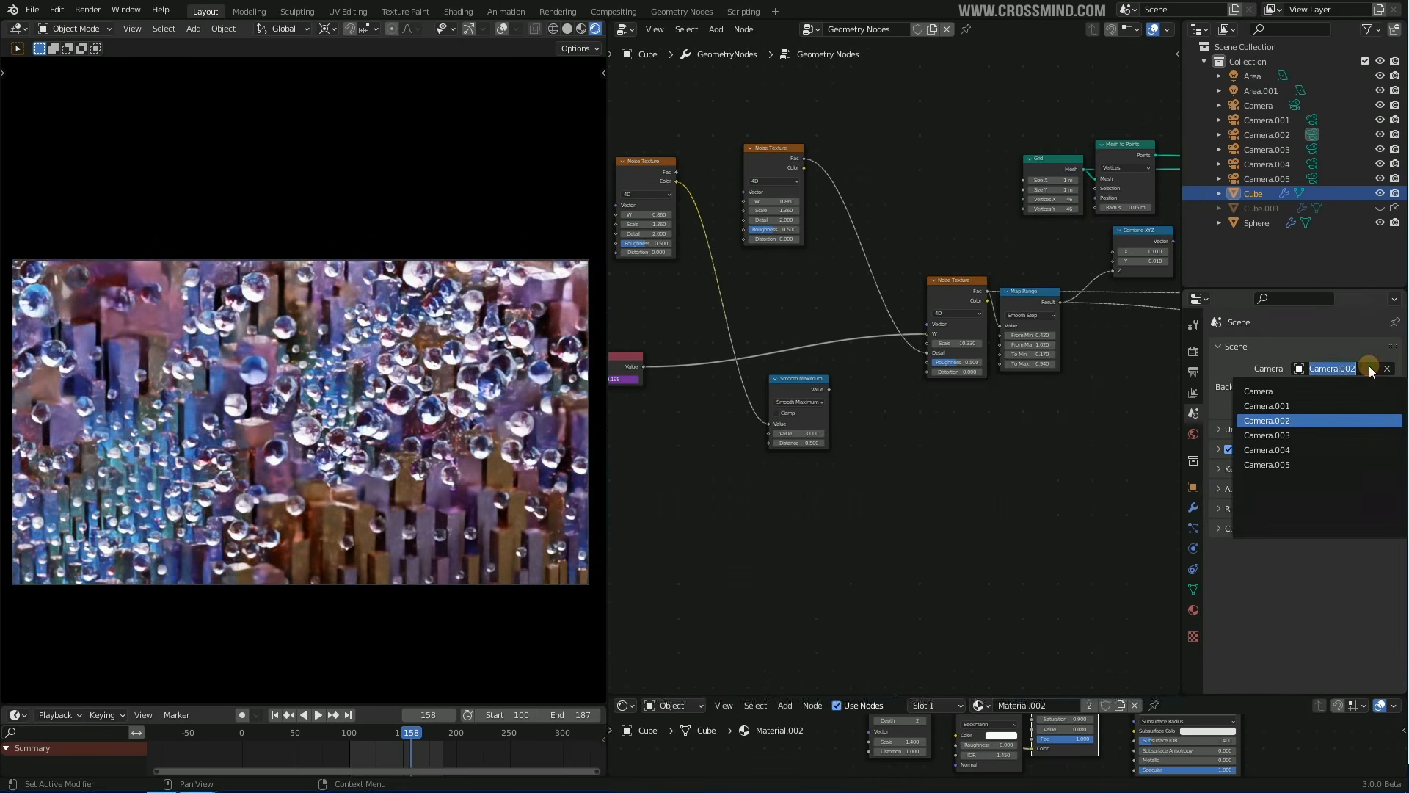
left_click(1276, 439)
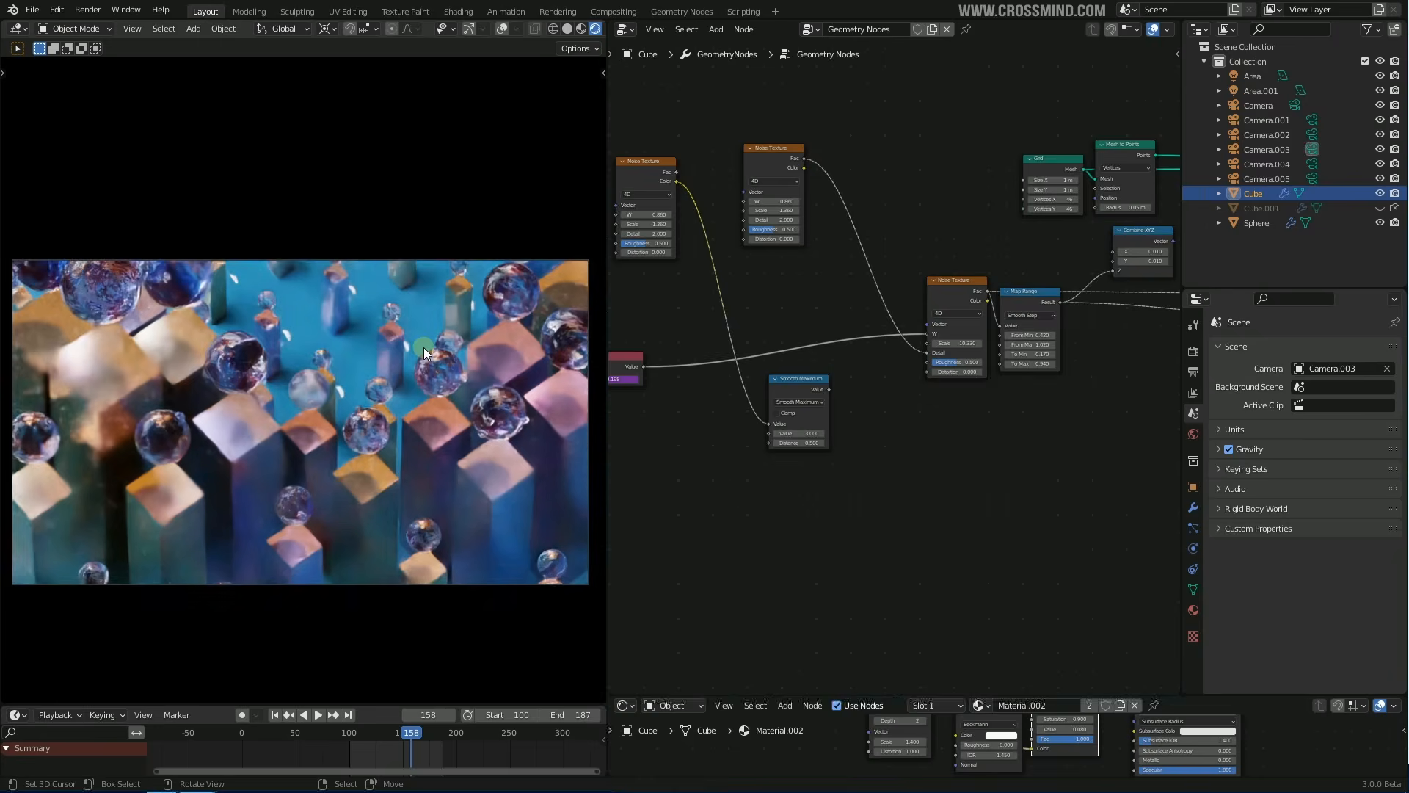
key("ctrl+alt+space")
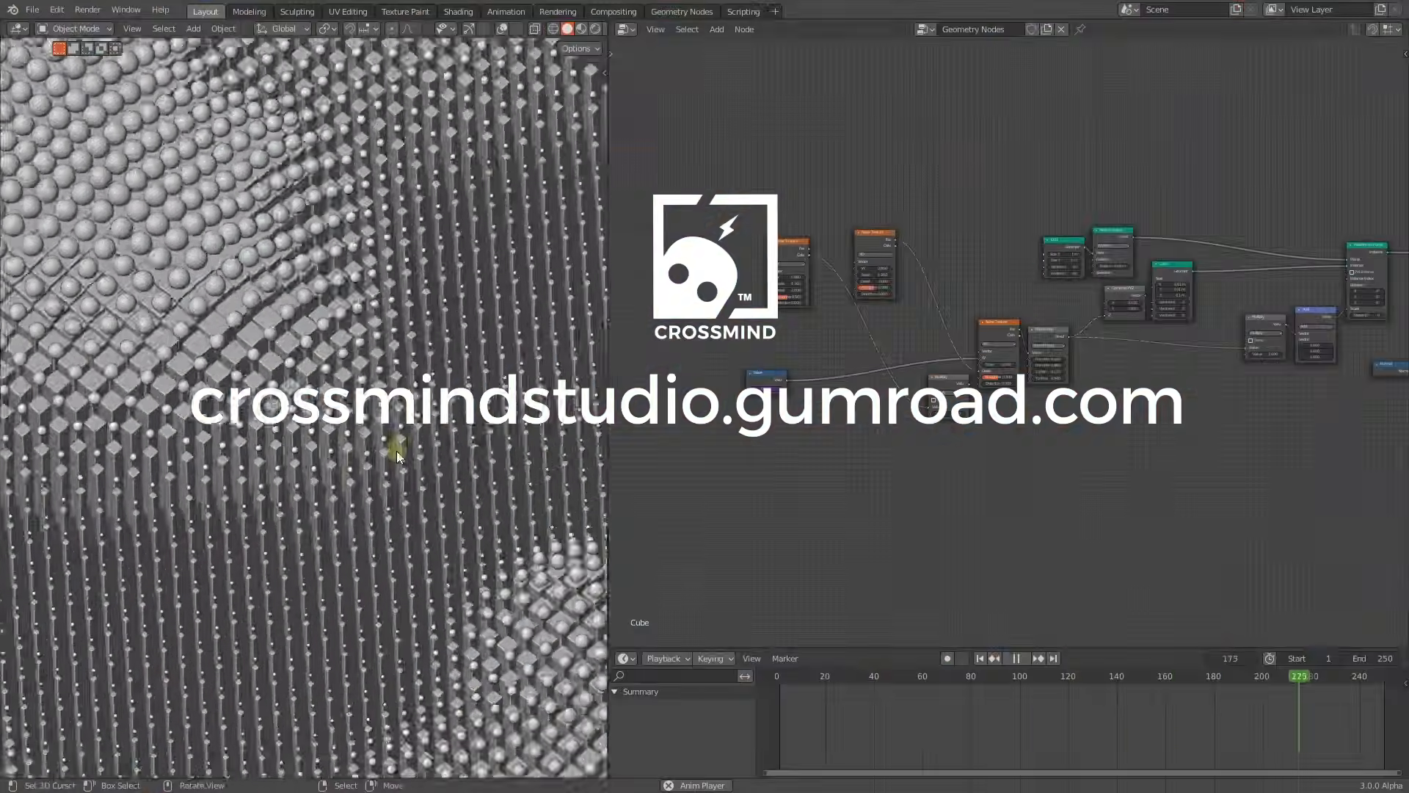
Display the potted-plant scene in Material Preview shading
scroll(397, 456, "down", 5)
scroll(869, 340, "up", 8)
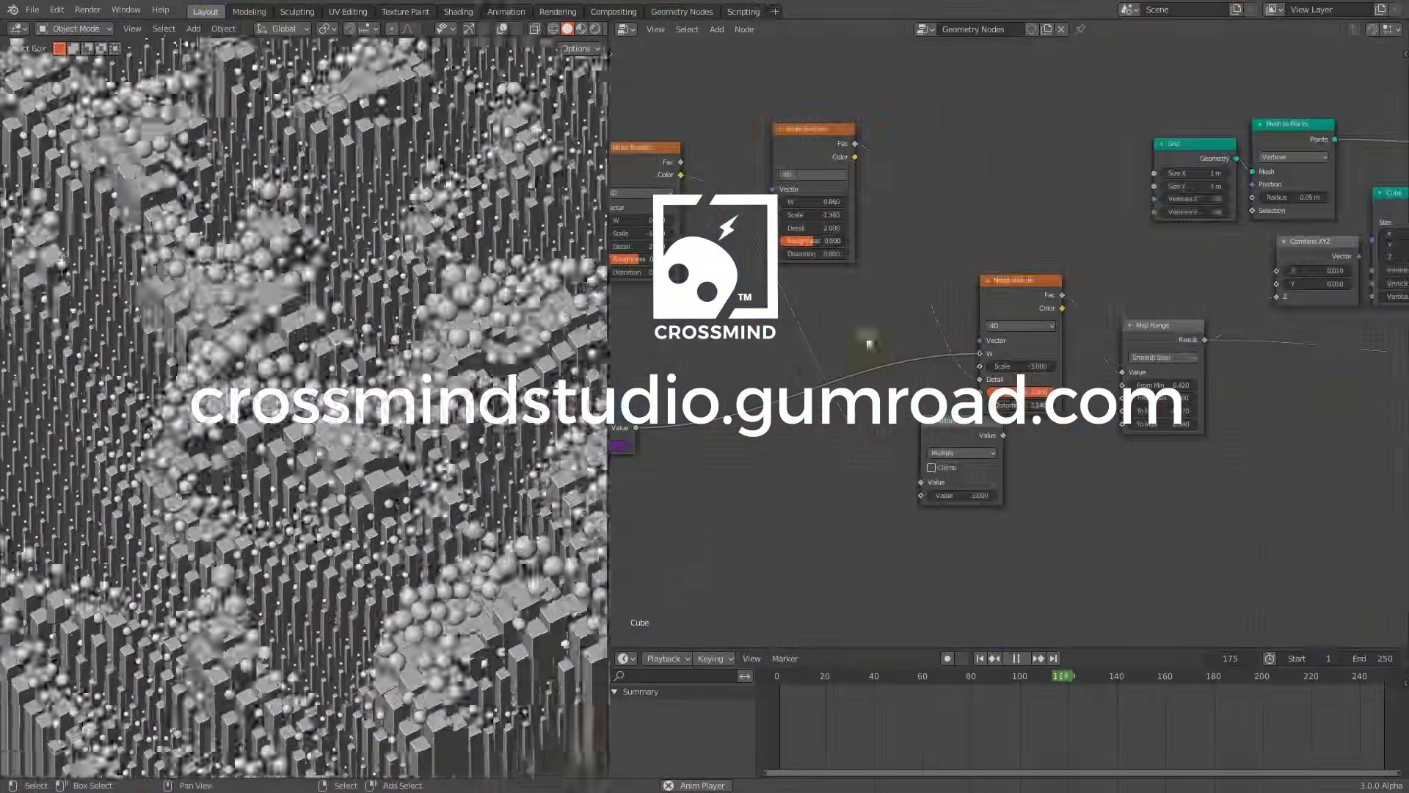
middle_click_drag(869, 340, 960, 362)
middle_click_drag(1321, 359, 661, 358)
scroll(911, 415, "up", 2)
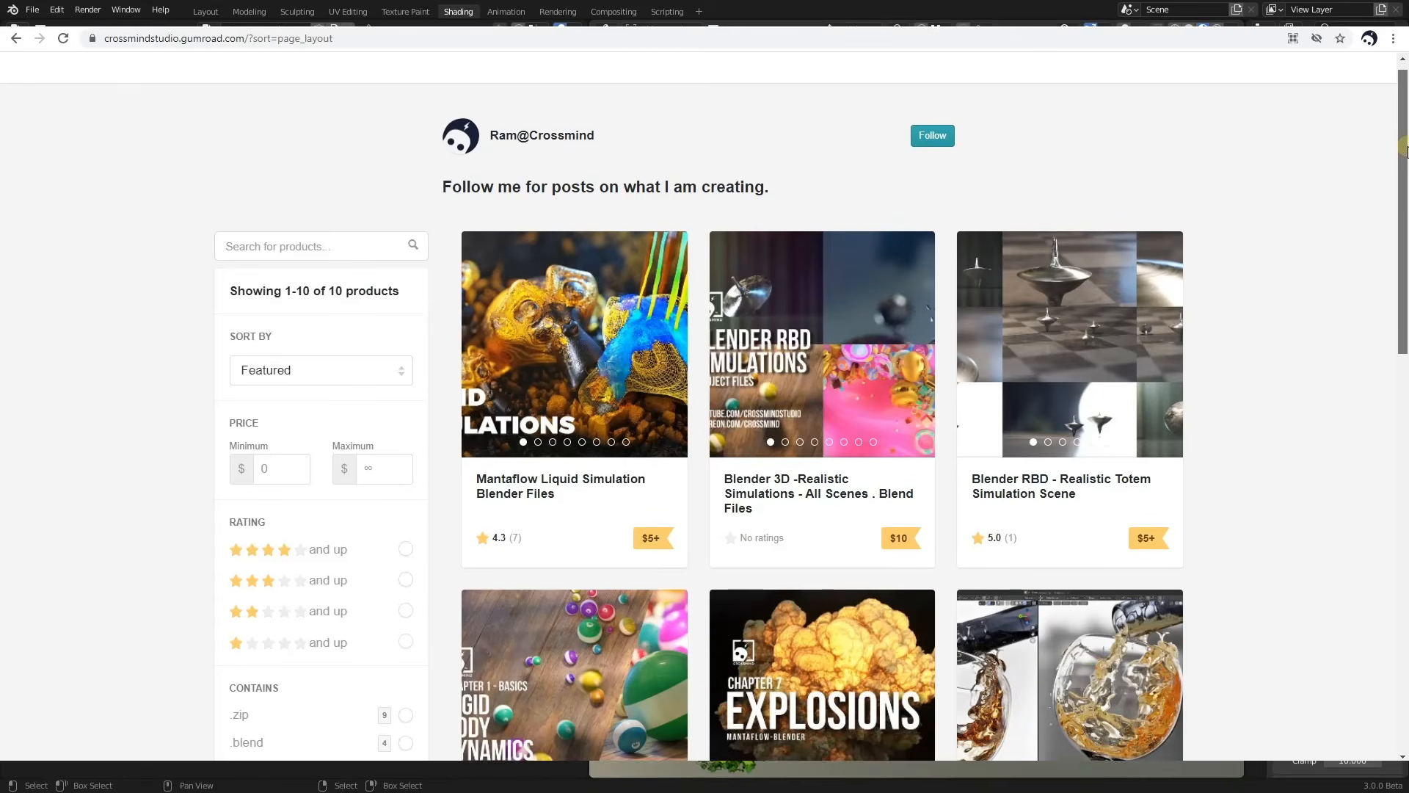
scroll(1358, 199, "down", 5)
scroll(1358, 199, "down", 5)
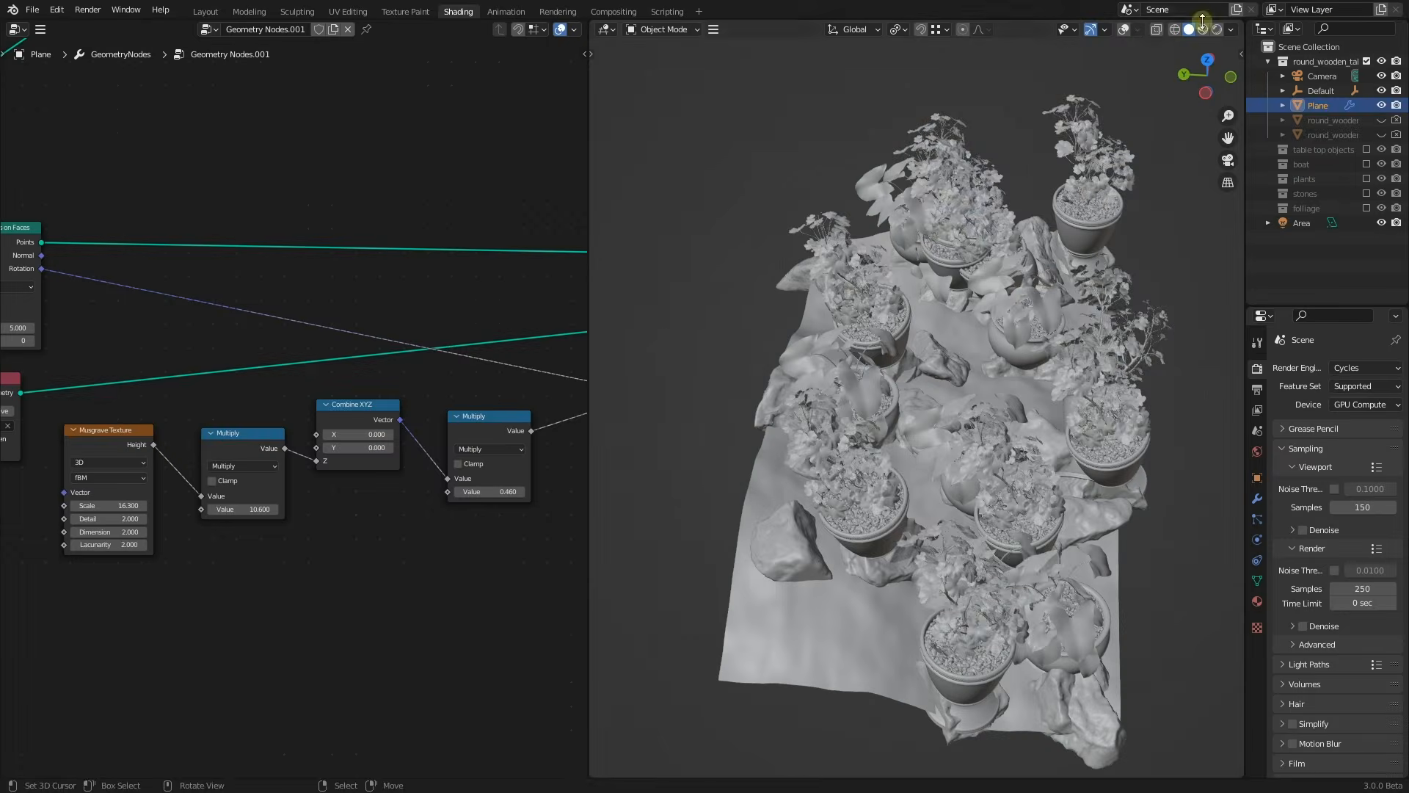
left_click(1203, 29)
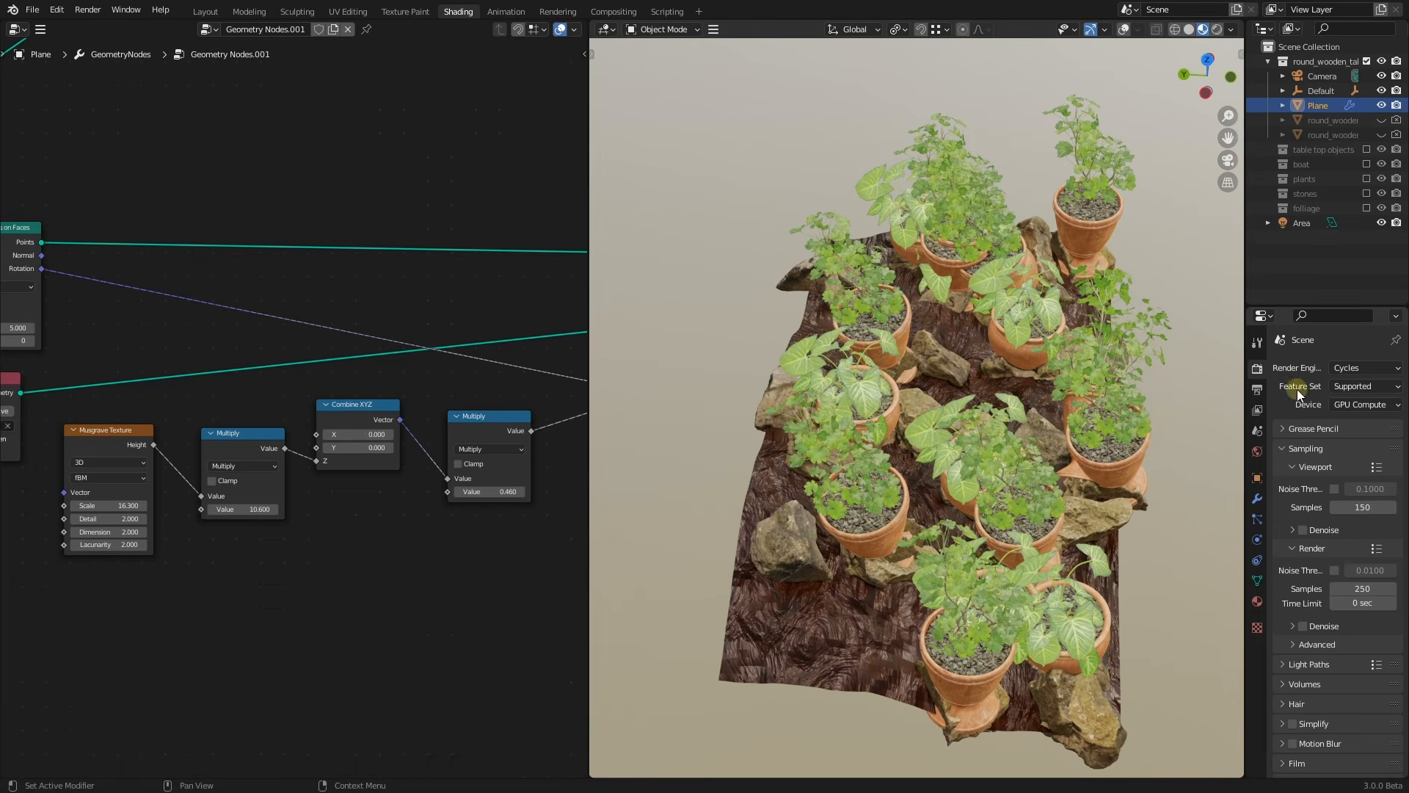
Switch the render engine to Eevee and set Ambient Occlusion distance to 2 m
left_click(1345, 369)
left_click(1355, 384)
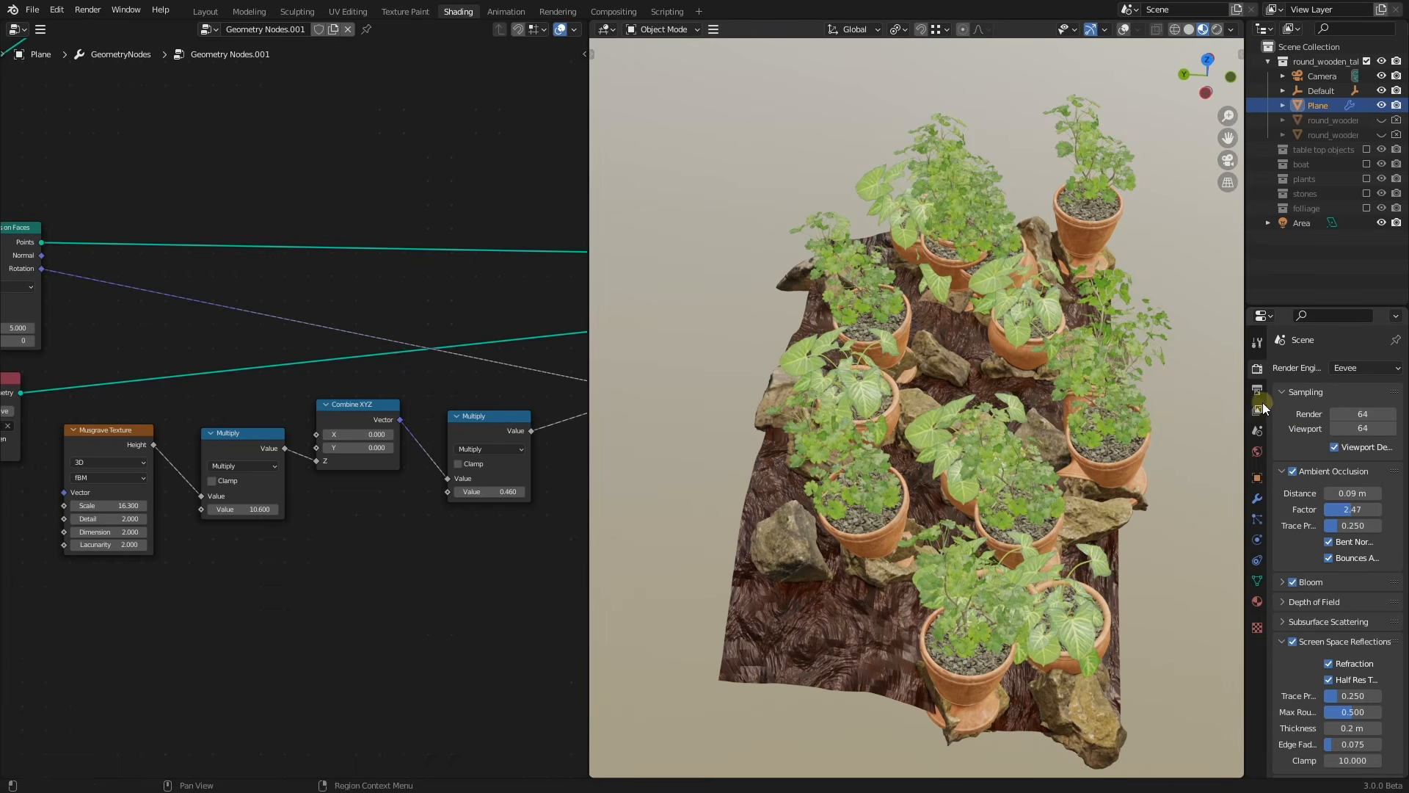
double_click(1354, 495)
type("2")
key("Return")
Preview the potted plants with a different viewport shading HDRI
middle_click_drag(1028, 411, 969, 397)
scroll(969, 396, "up", 3)
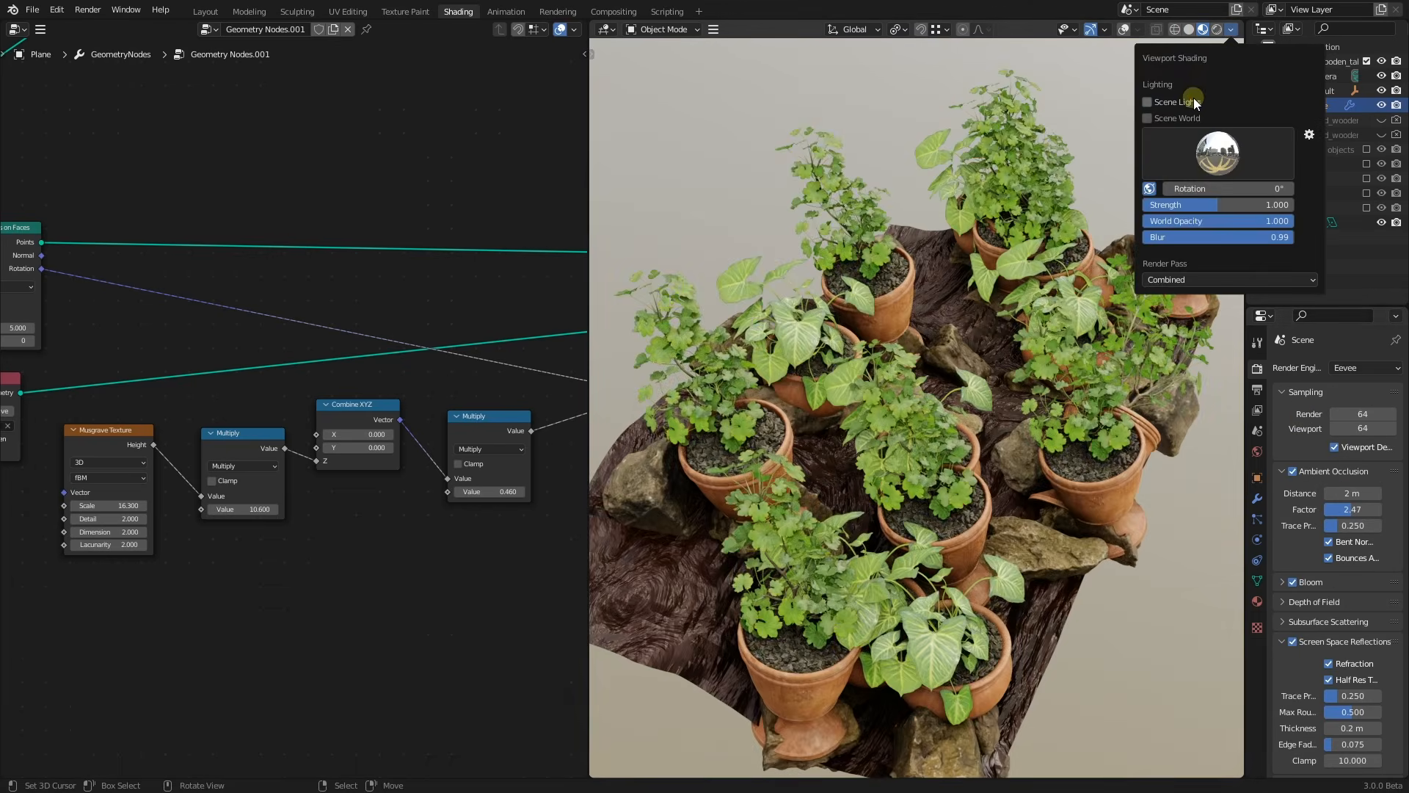
left_click(1190, 117)
left_click(1190, 117)
left_click(1208, 153)
left_click(1231, 210)
middle_click_drag(1050, 323, 973, 373)
scroll(829, 359, "up", 2)
scroll(371, 460, "down", 1)
Set the stones' Distribute Points Density to 0 to remove the scattered stones
left_click_drag(461, 480, 514, 480)
key("ctrl+z")
scroll(453, 517, "down", 1)
middle_click_drag(144, 149, 326, 398)
scroll(326, 398, "up", 1)
left_click_drag(266, 330, 269, 329)
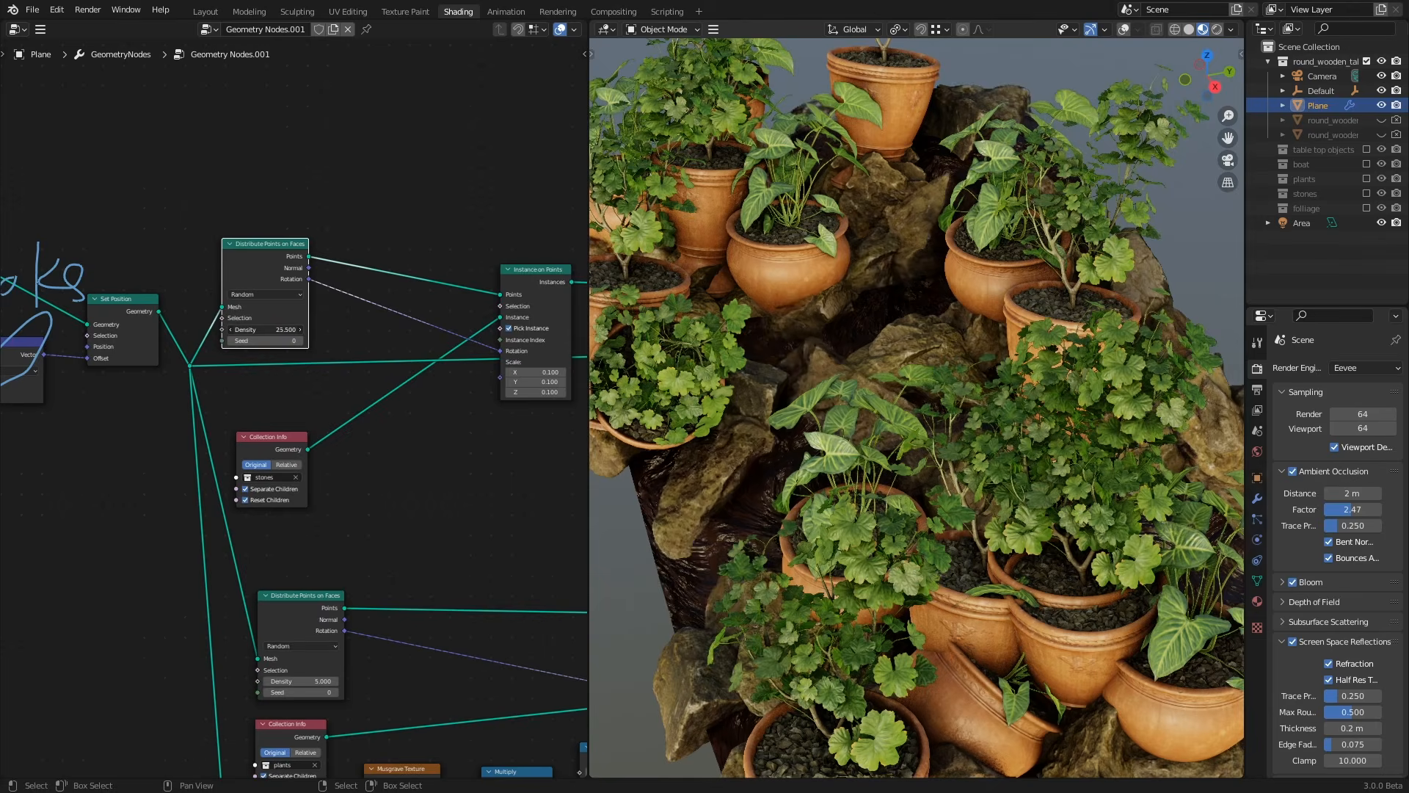
scroll(809, 396, "down", 2)
middle_click_drag(810, 396, 793, 427)
middle_click_drag(287, 374, 262, 318)
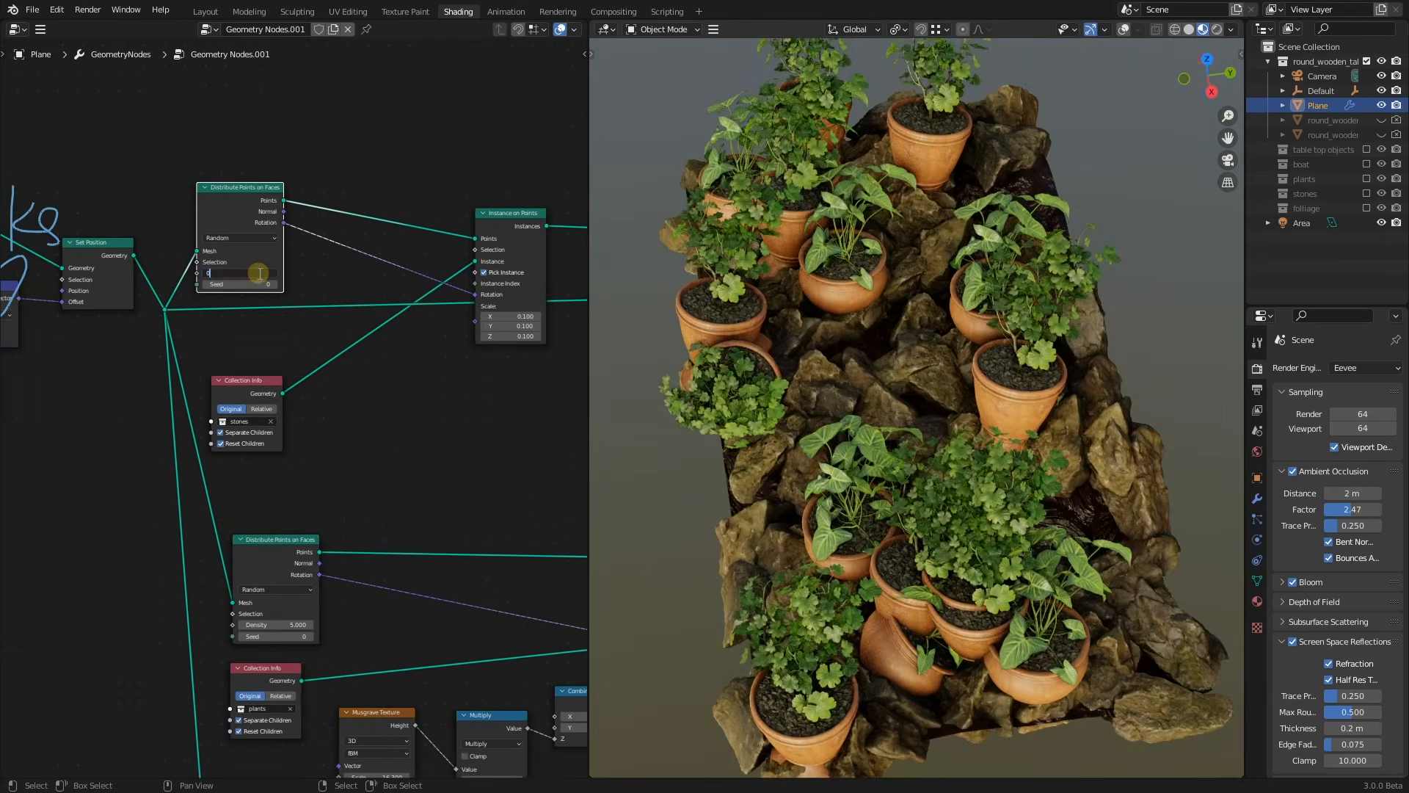
key("Return")
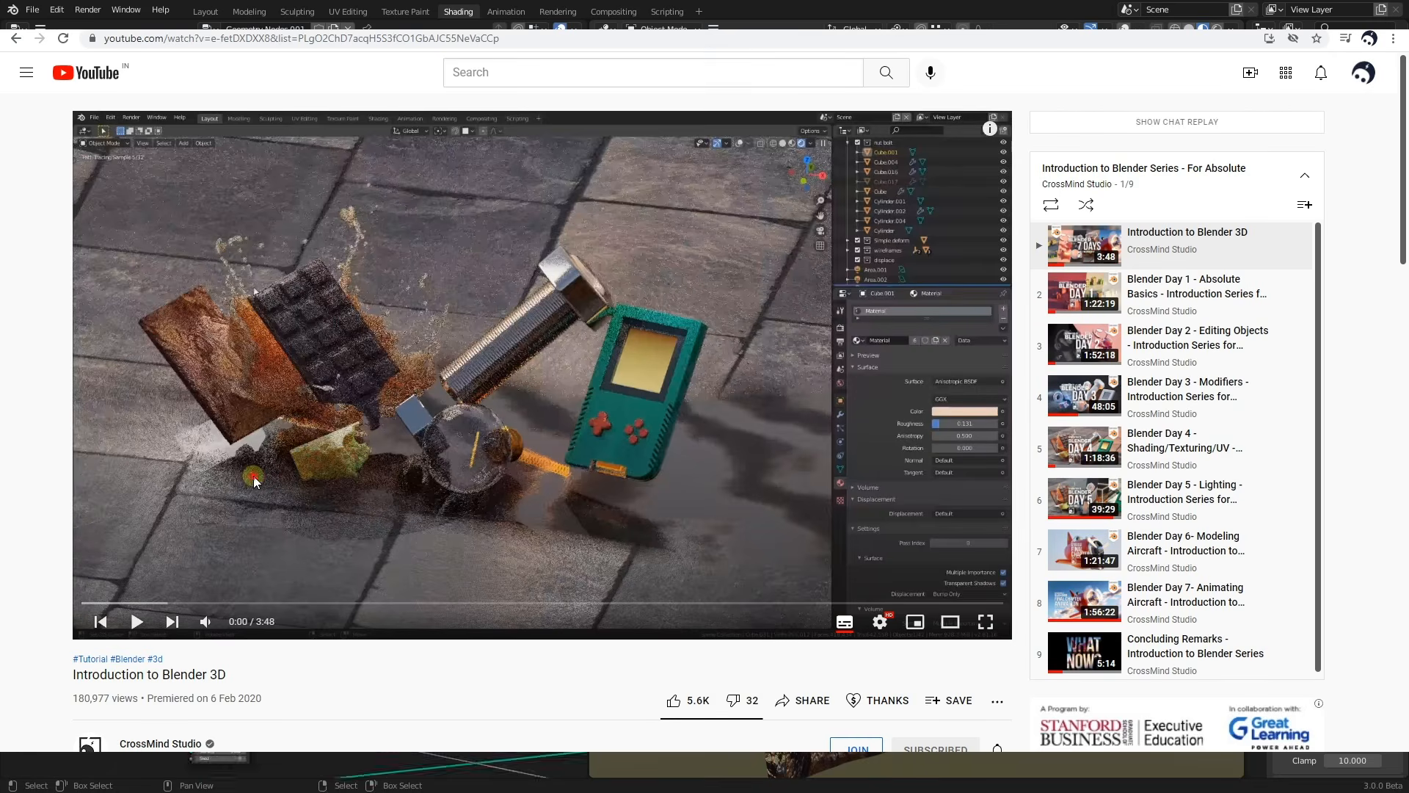
left_click(253, 477)
Mute the playing 'Introduction to Blender 3D' video and continue in the browser
mouse_move(208, 622)
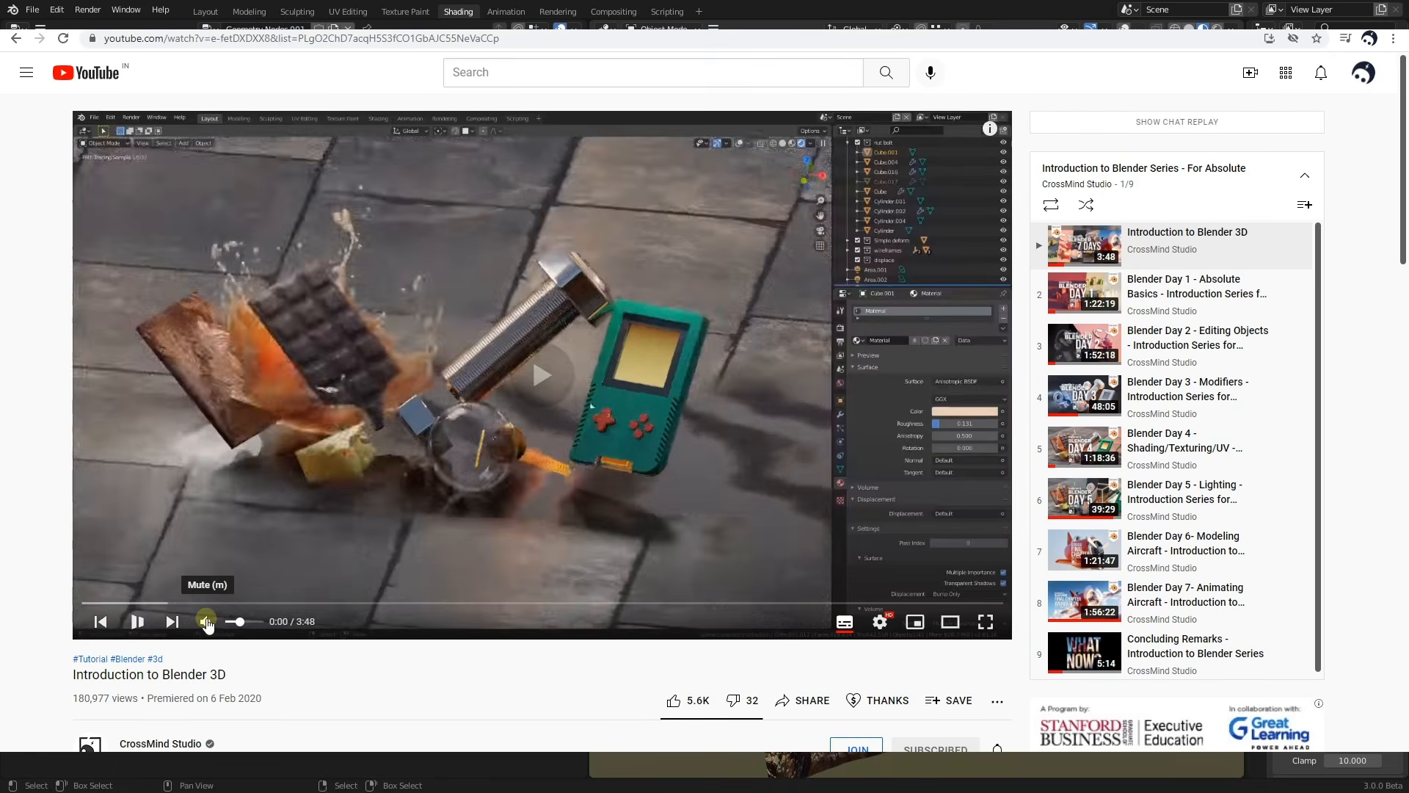
left_click_drag(239, 622, 226, 623)
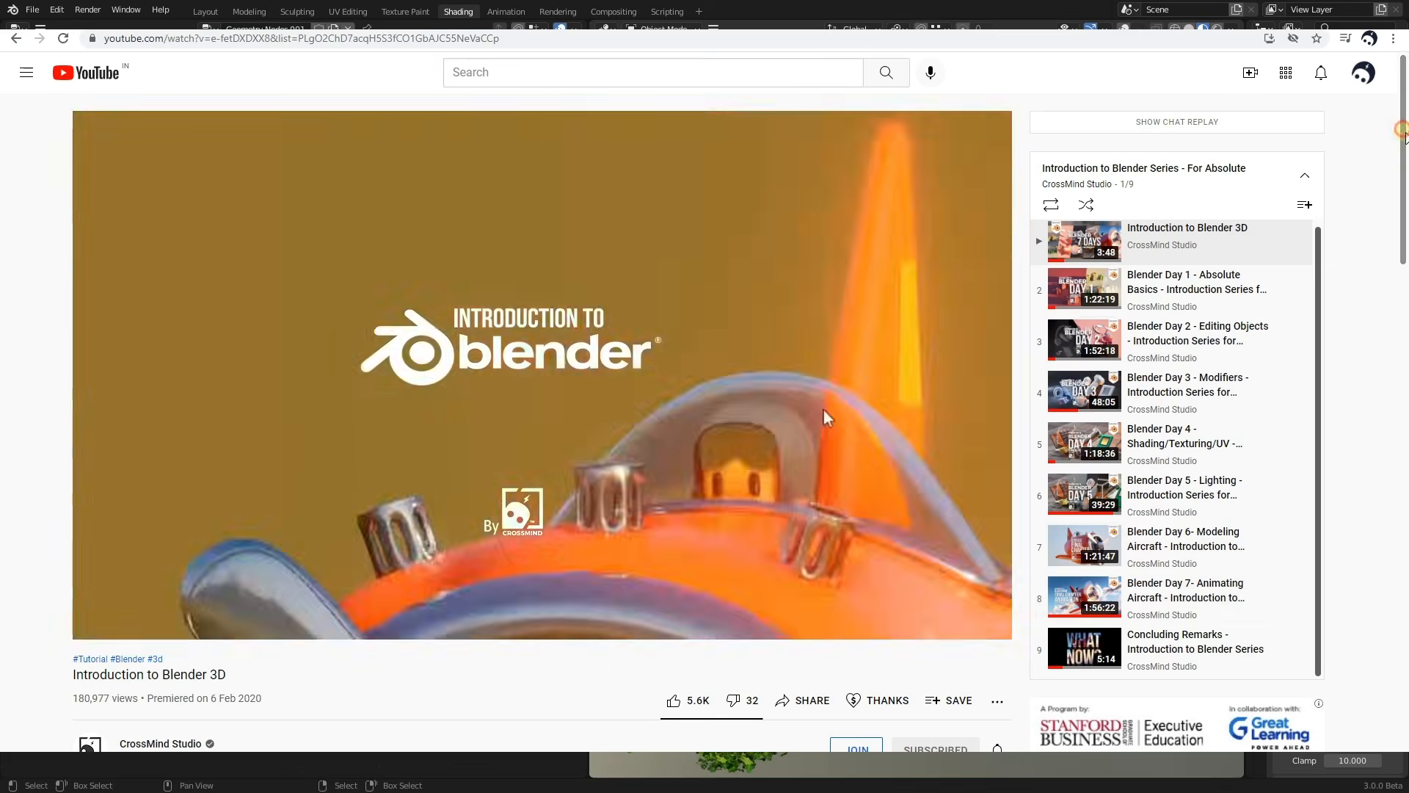
left_click_drag(1403, 130, 1404, 140)
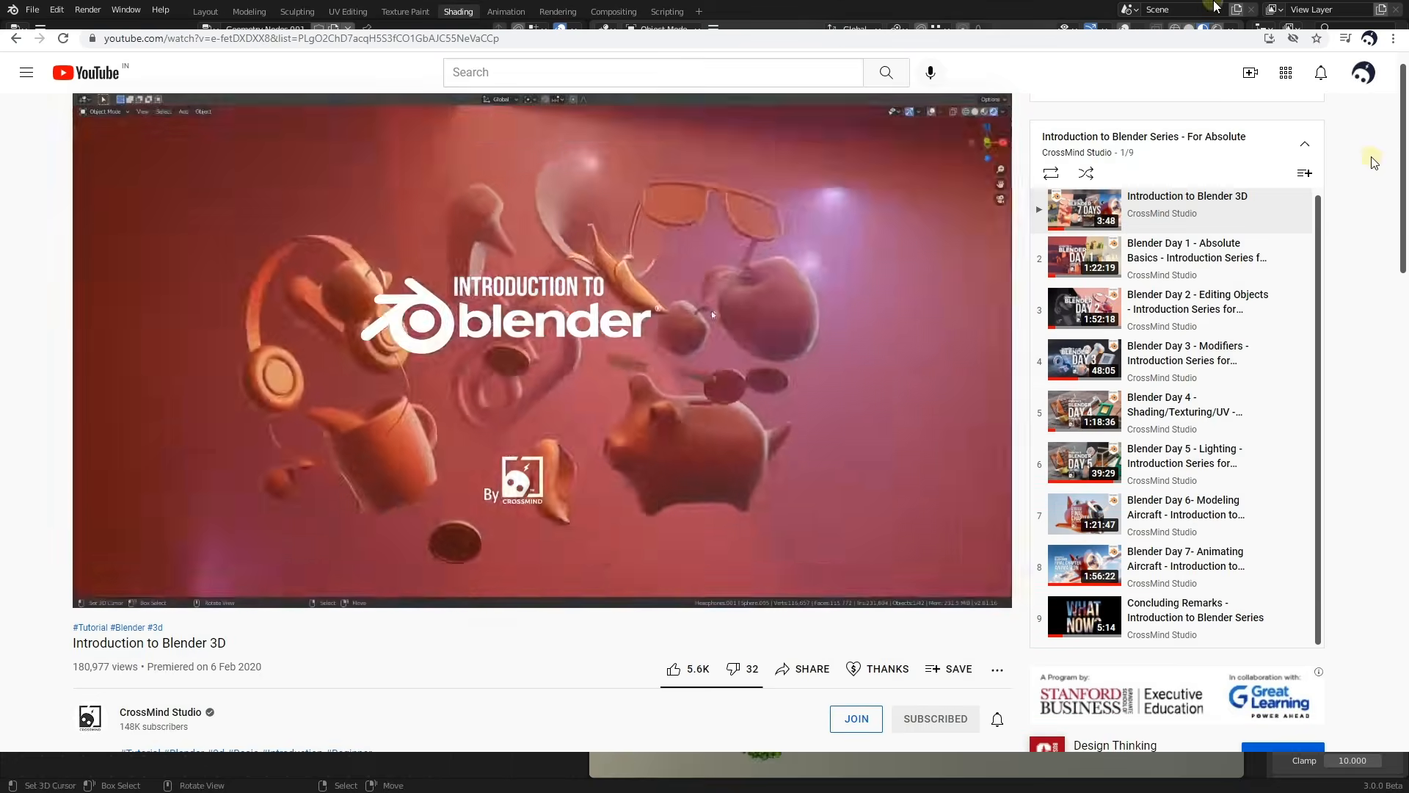
left_click(1190, 28)
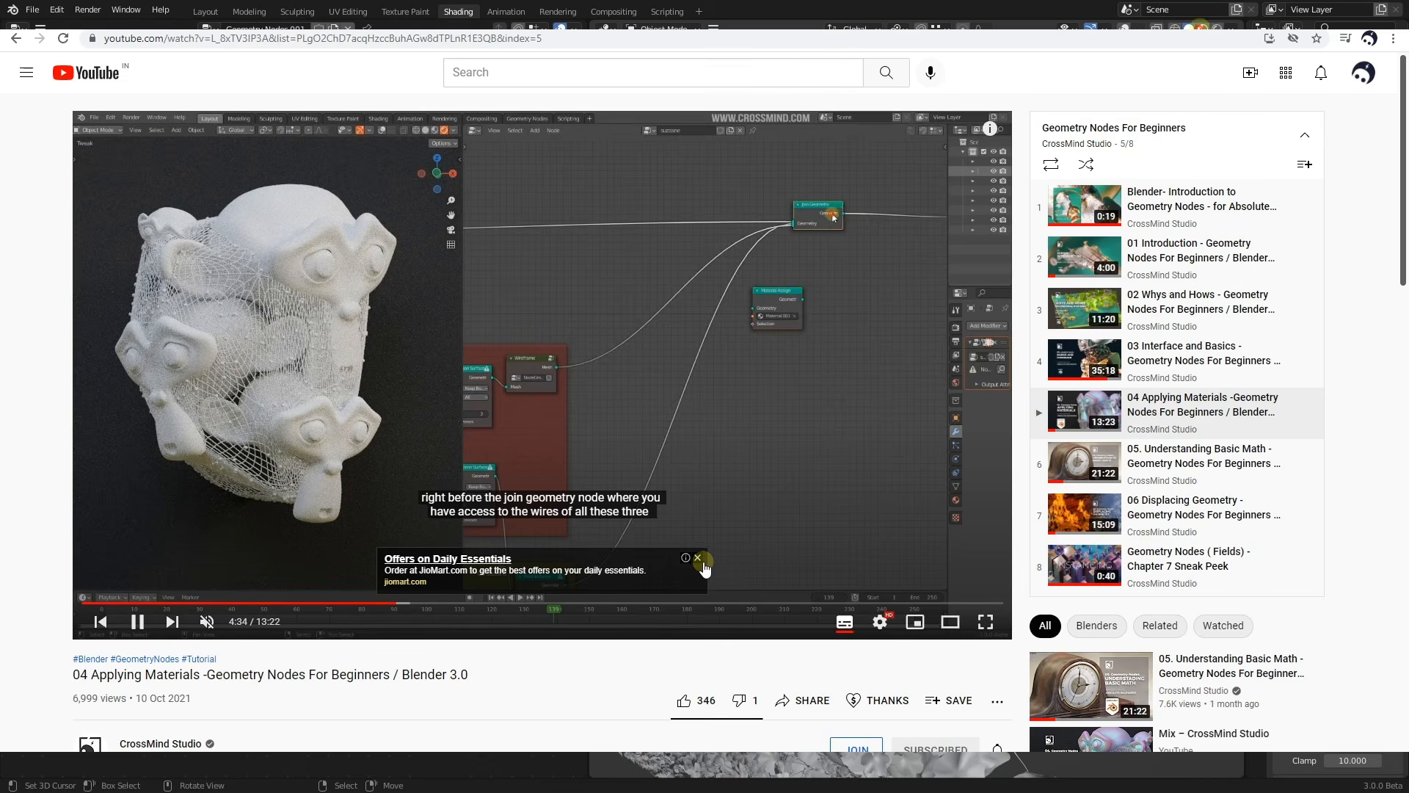